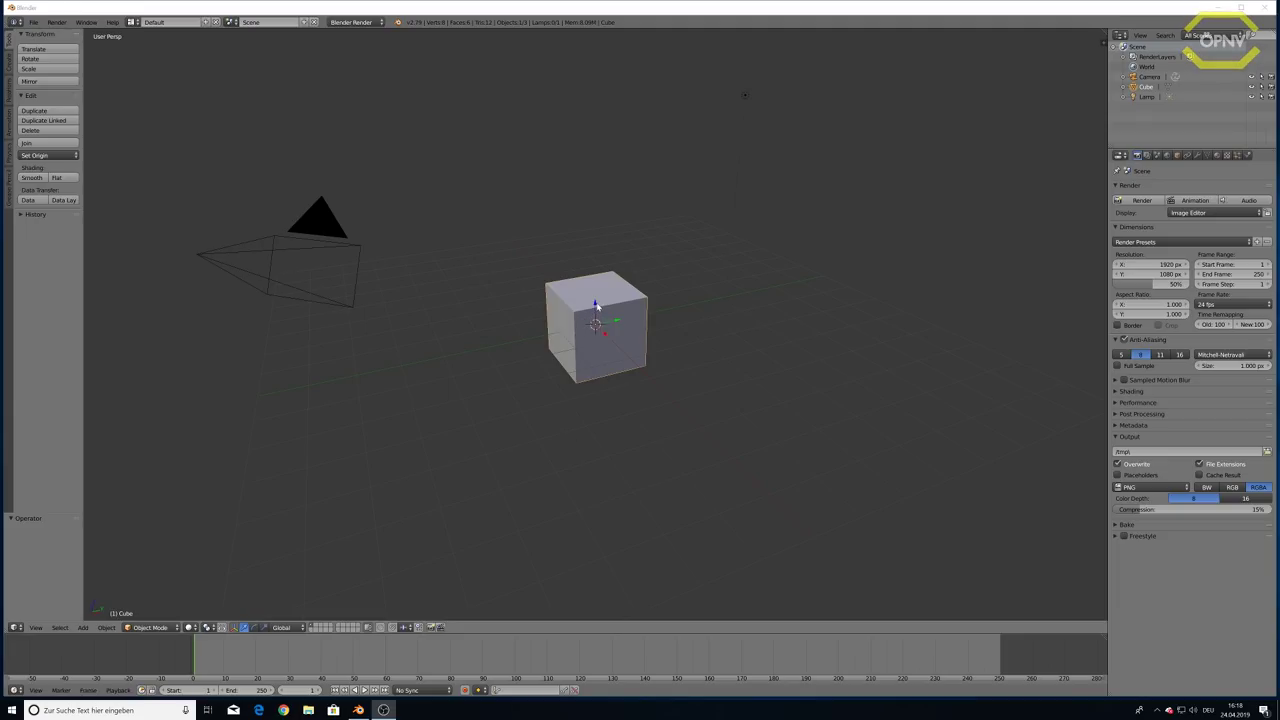
Raise the cube to Z 1.062 and scale it 10× along X into a 20-unit beam
left_click_drag(595, 305, 595, 270)
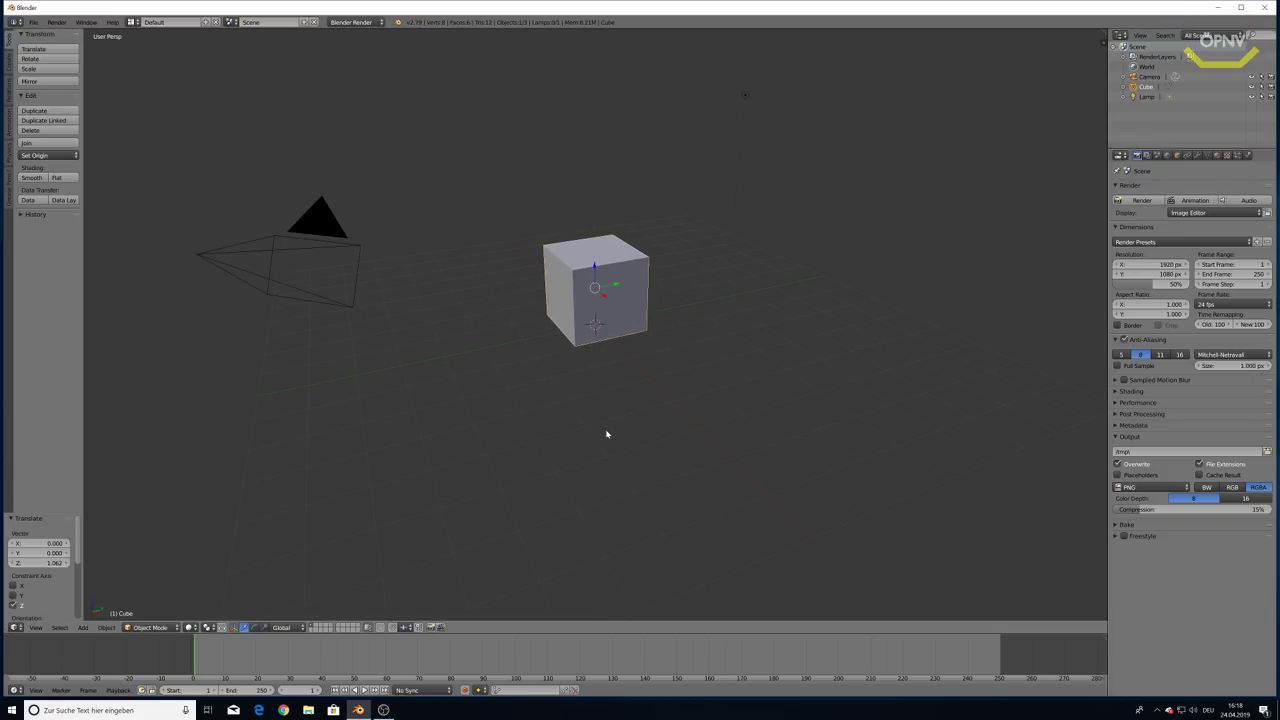
key("s")
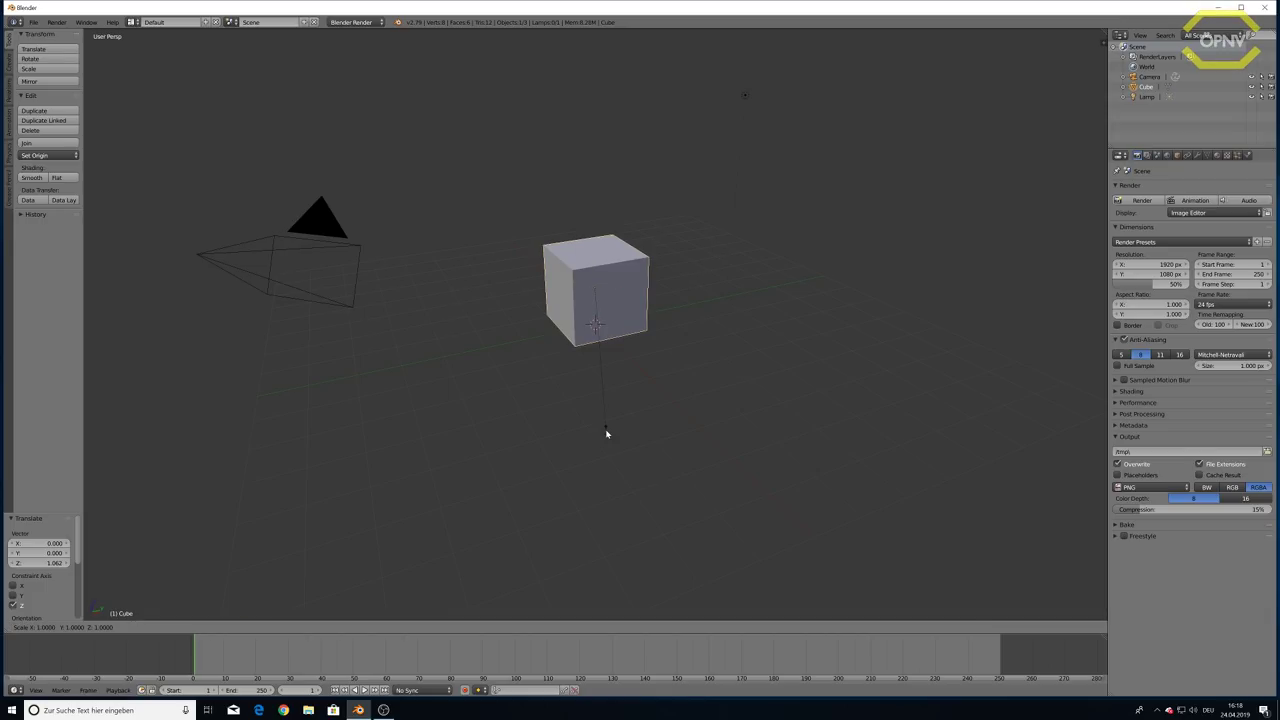
key("x")
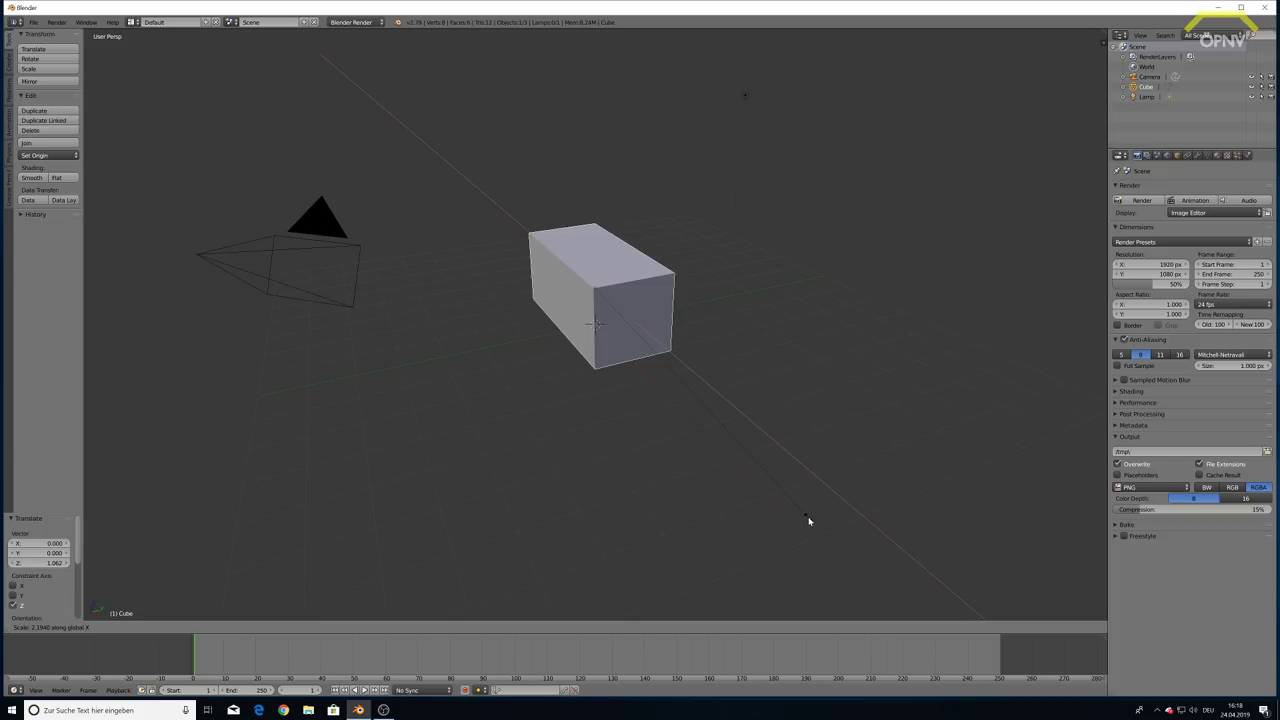
type("10")
key("Return")
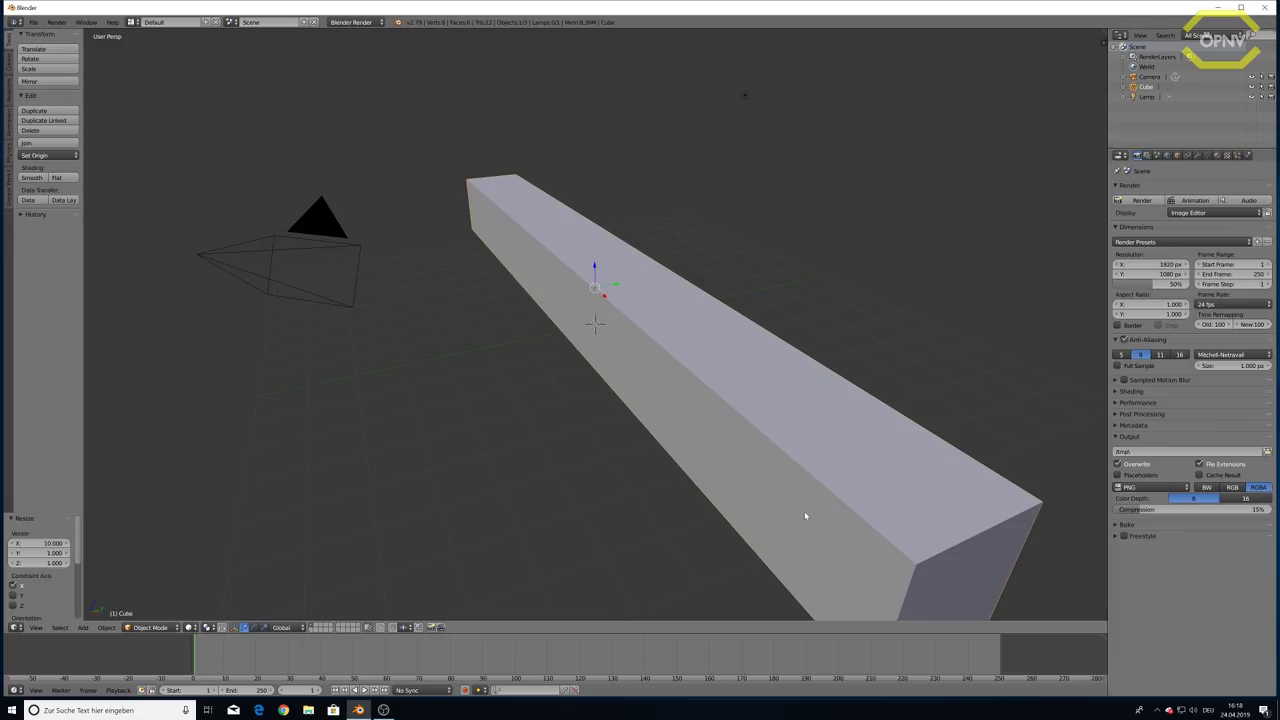
In the N sidebar, set the bar's X scale to 2.21, making it 4.42 units long
key("n")
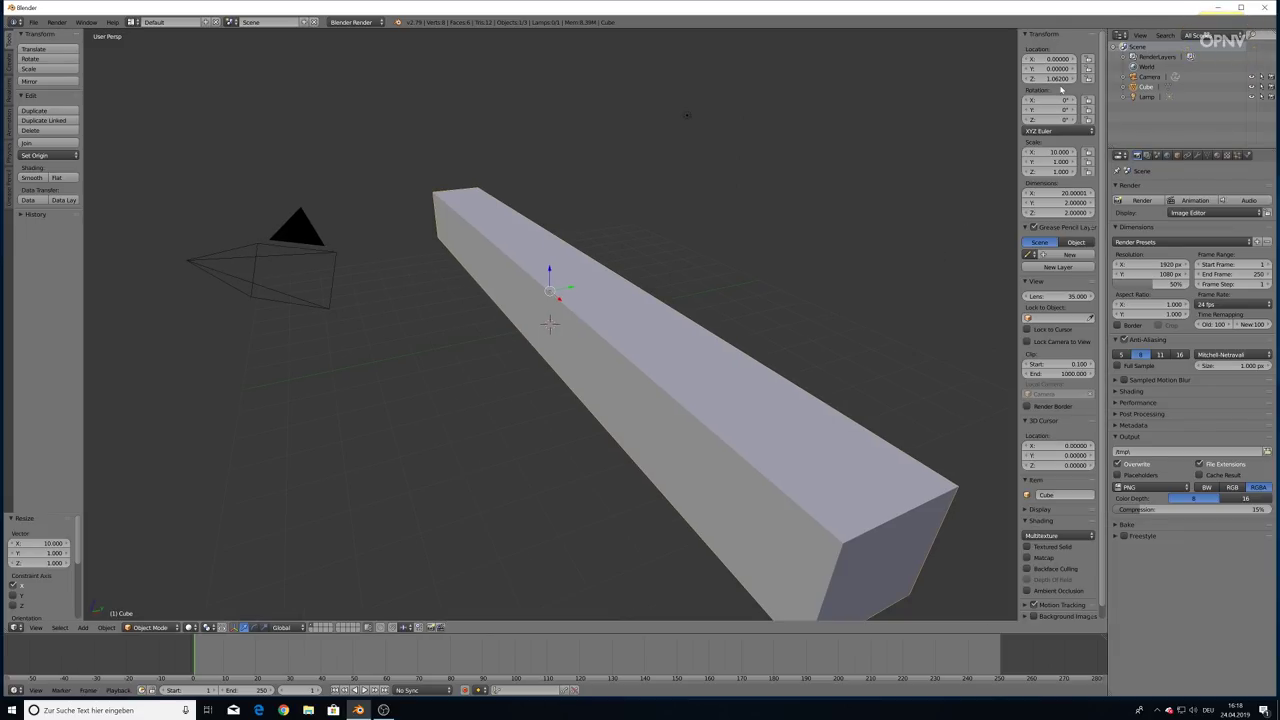
mouse_move(1055, 152)
left_mouse_down()
mouse_move(1030, 152)
mouse_move(1055, 152)
left_mouse_up()
type("2.210")
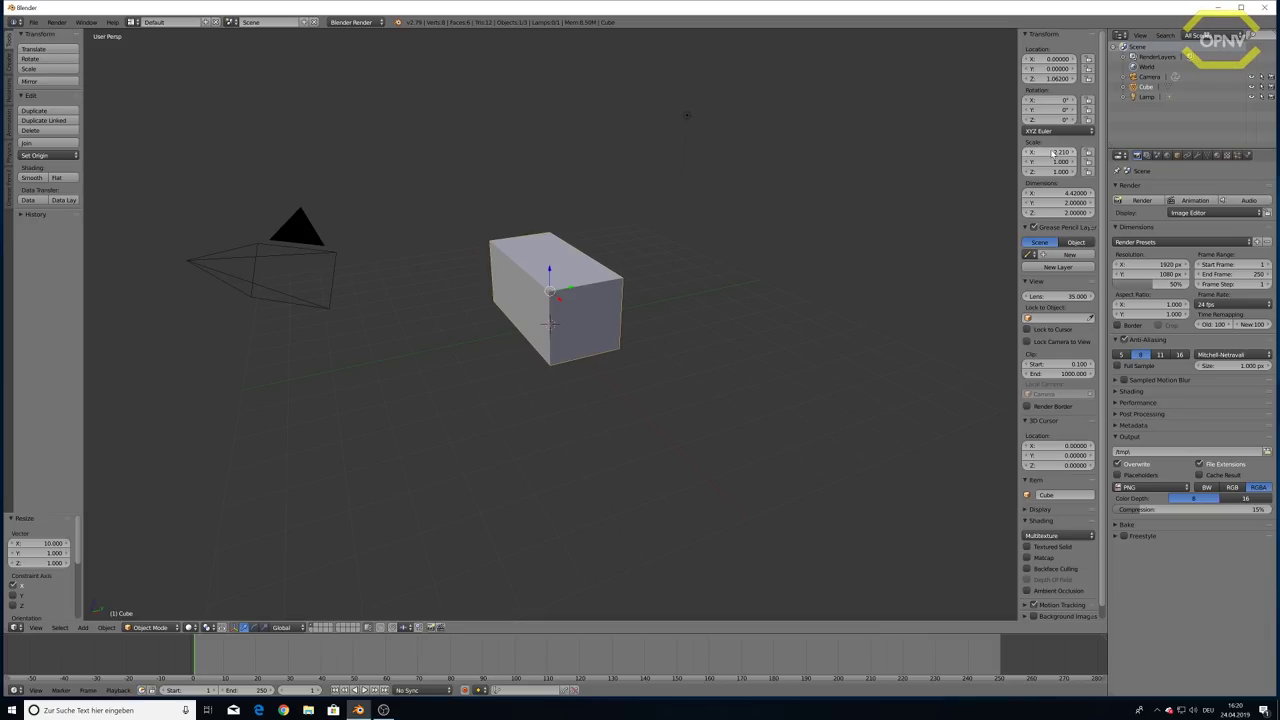
right_click(1057, 152)
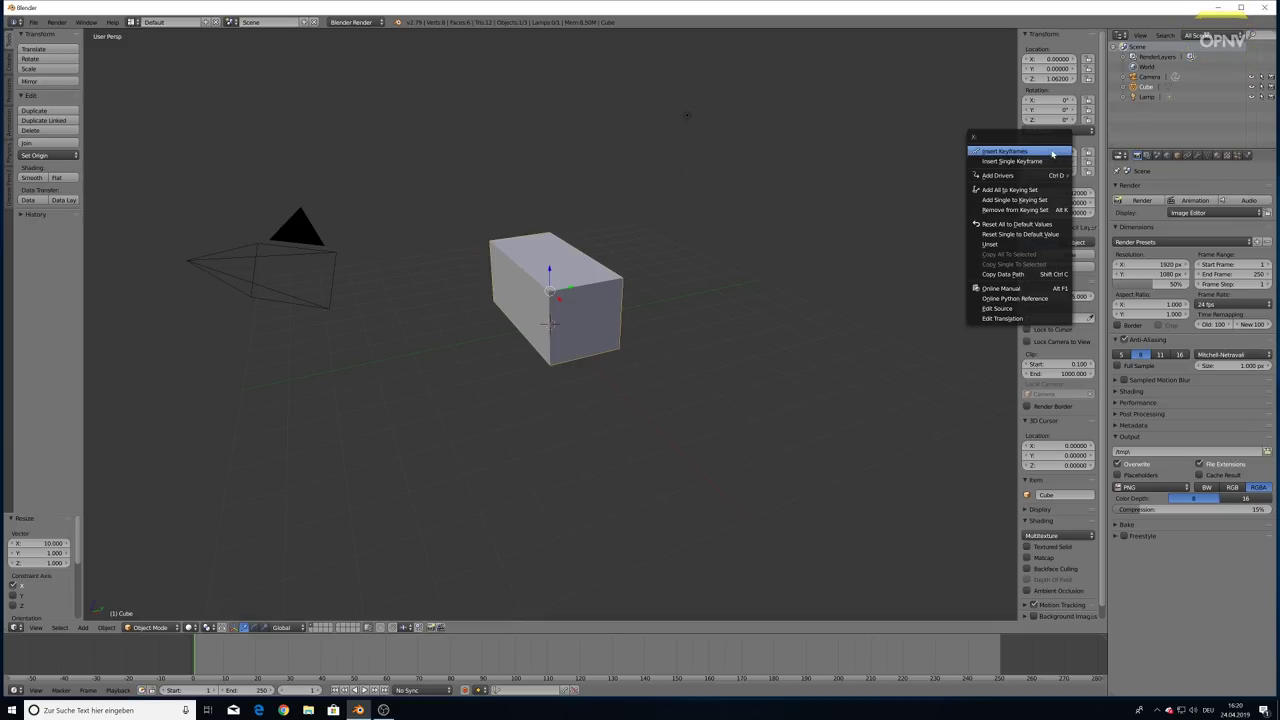
middle_click_drag(726, 392, 590, 310)
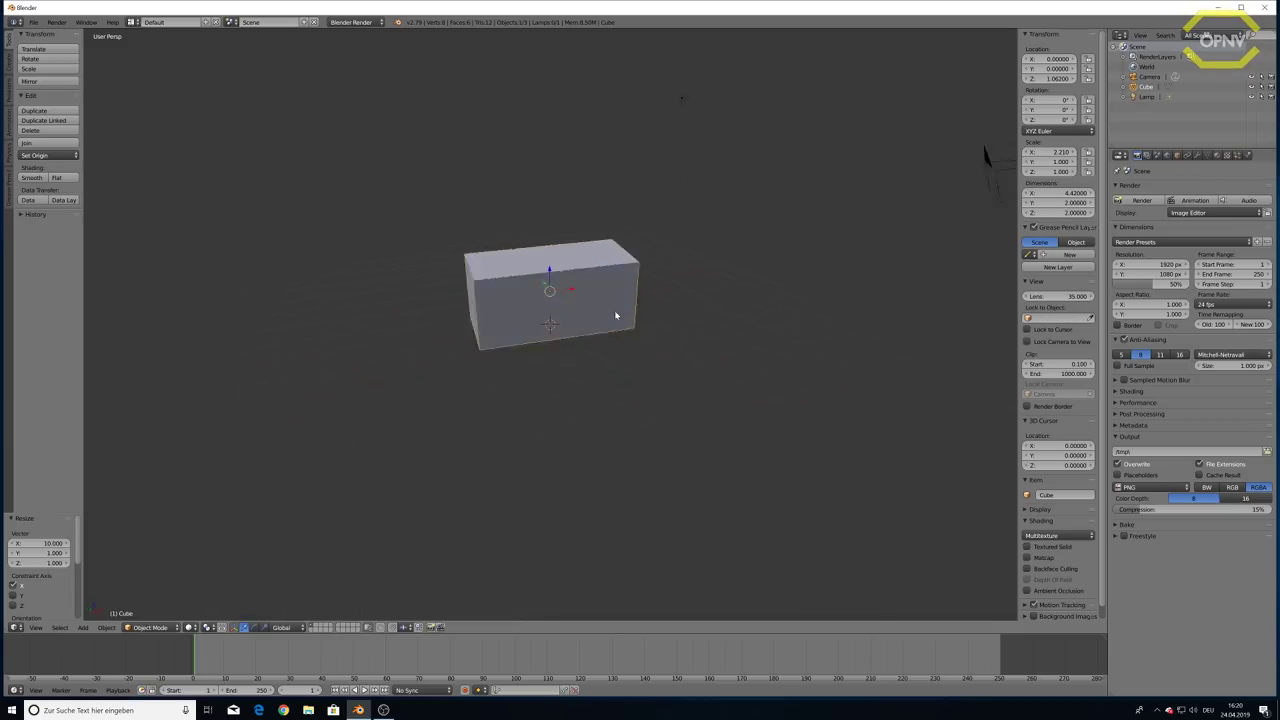
scroll(589, 306, "up", 4)
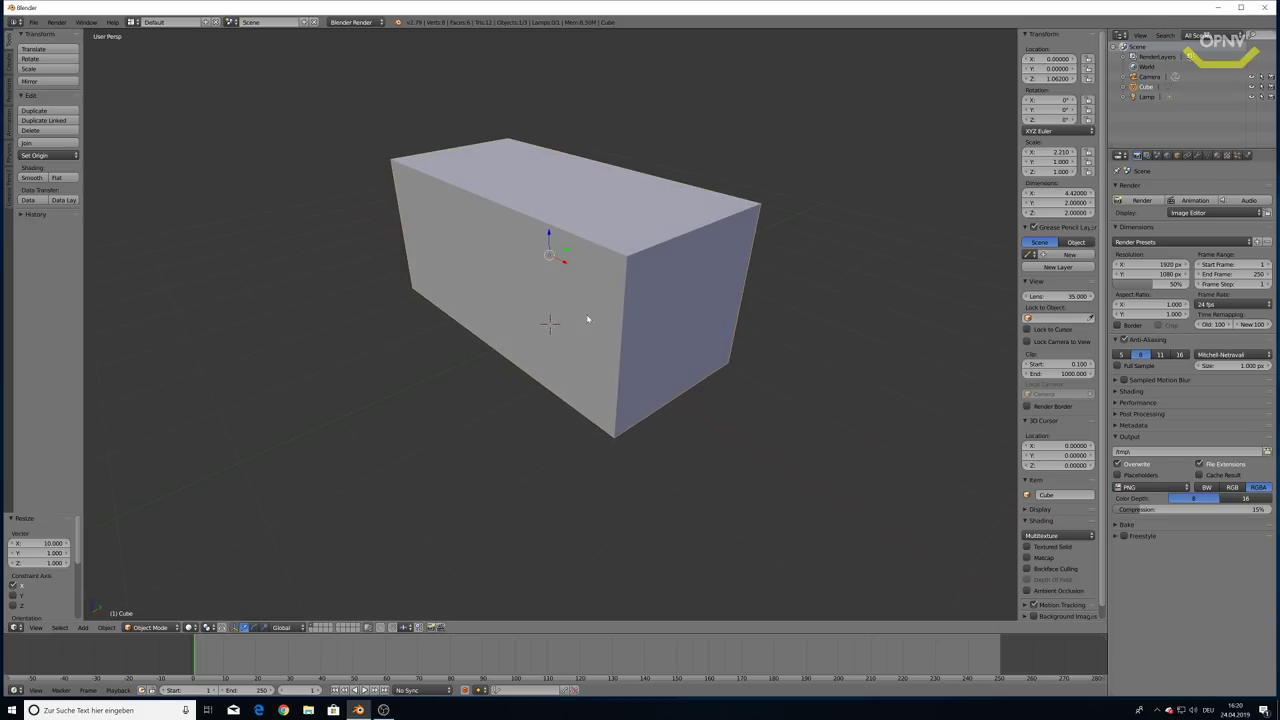
left_click(145, 628)
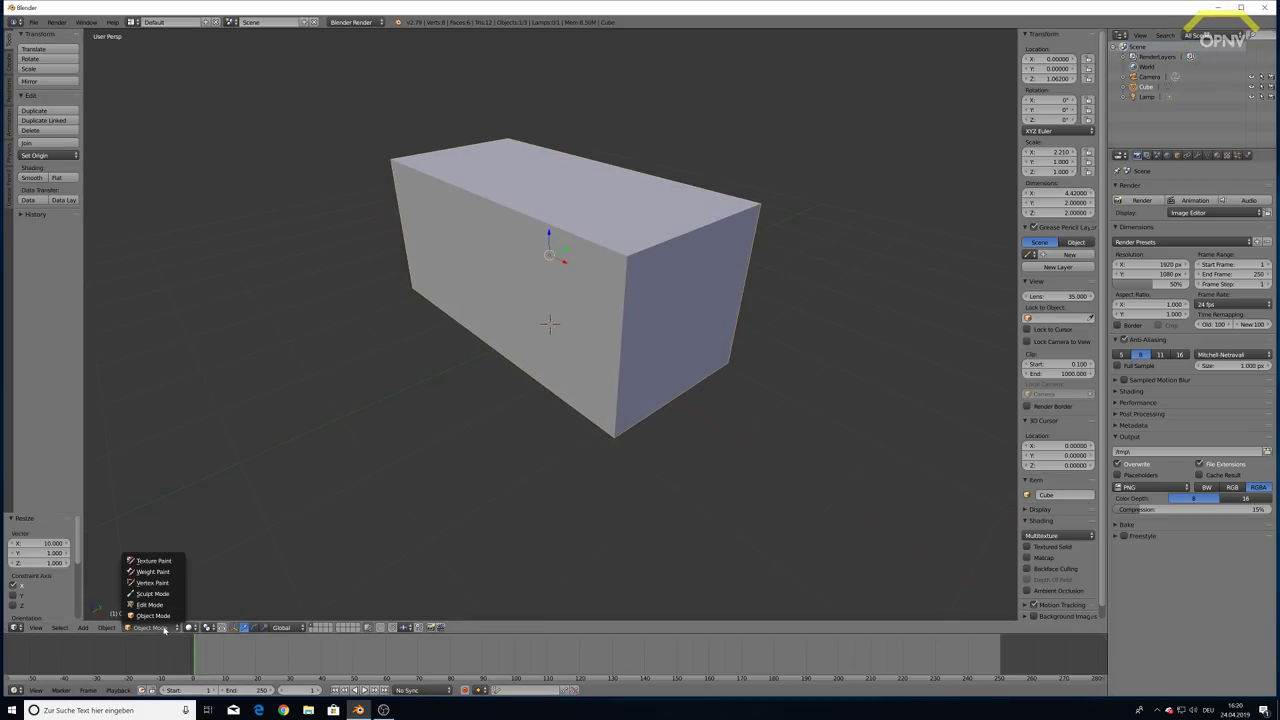
left_click(150, 604)
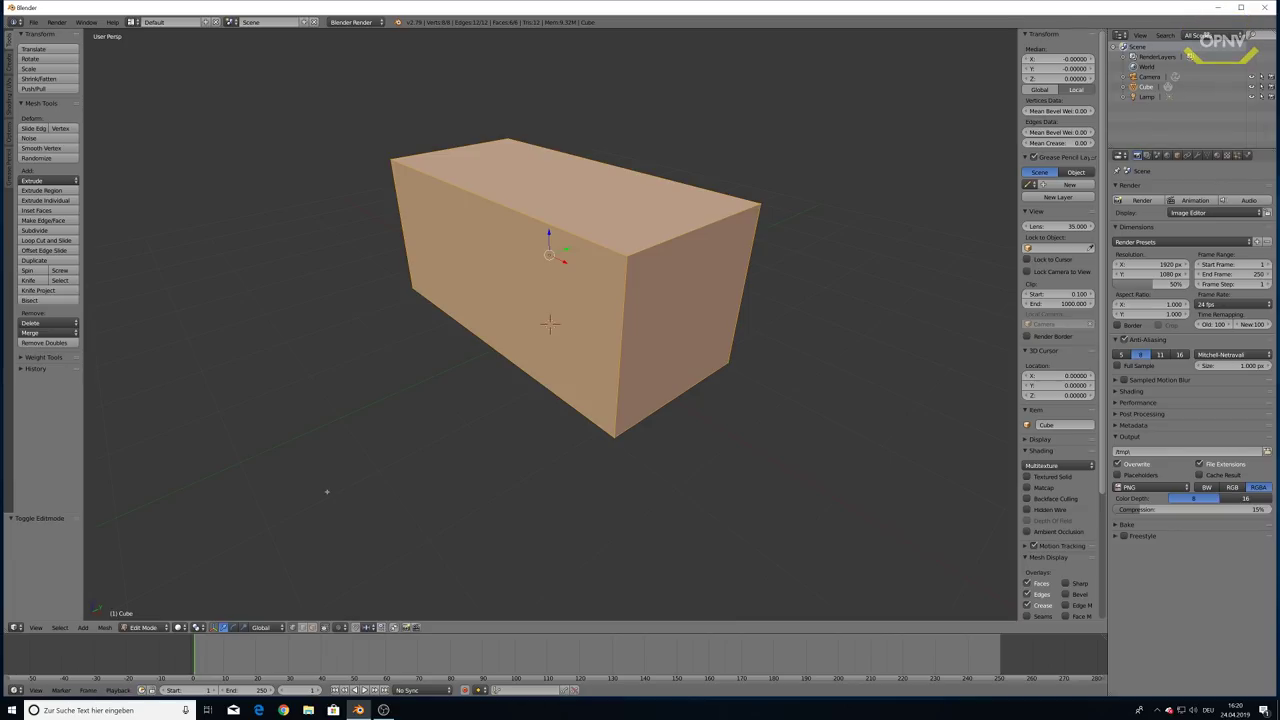
key("Tab")
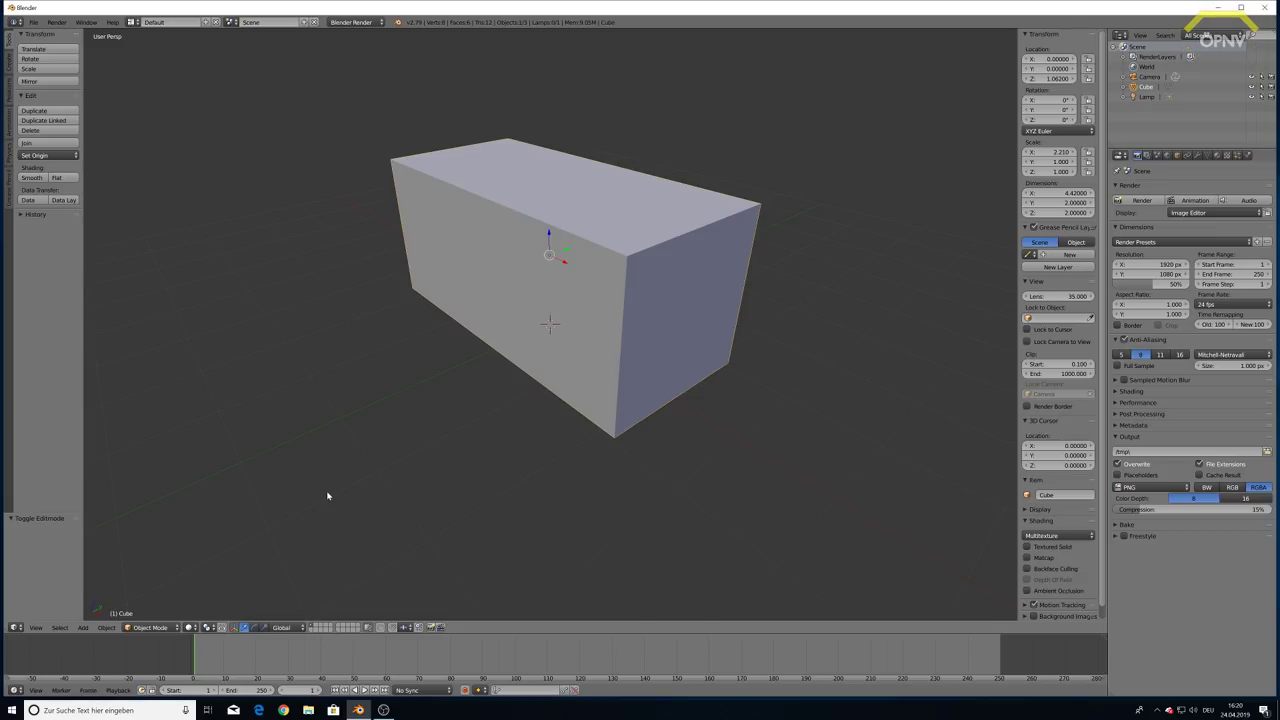
key("Tab")
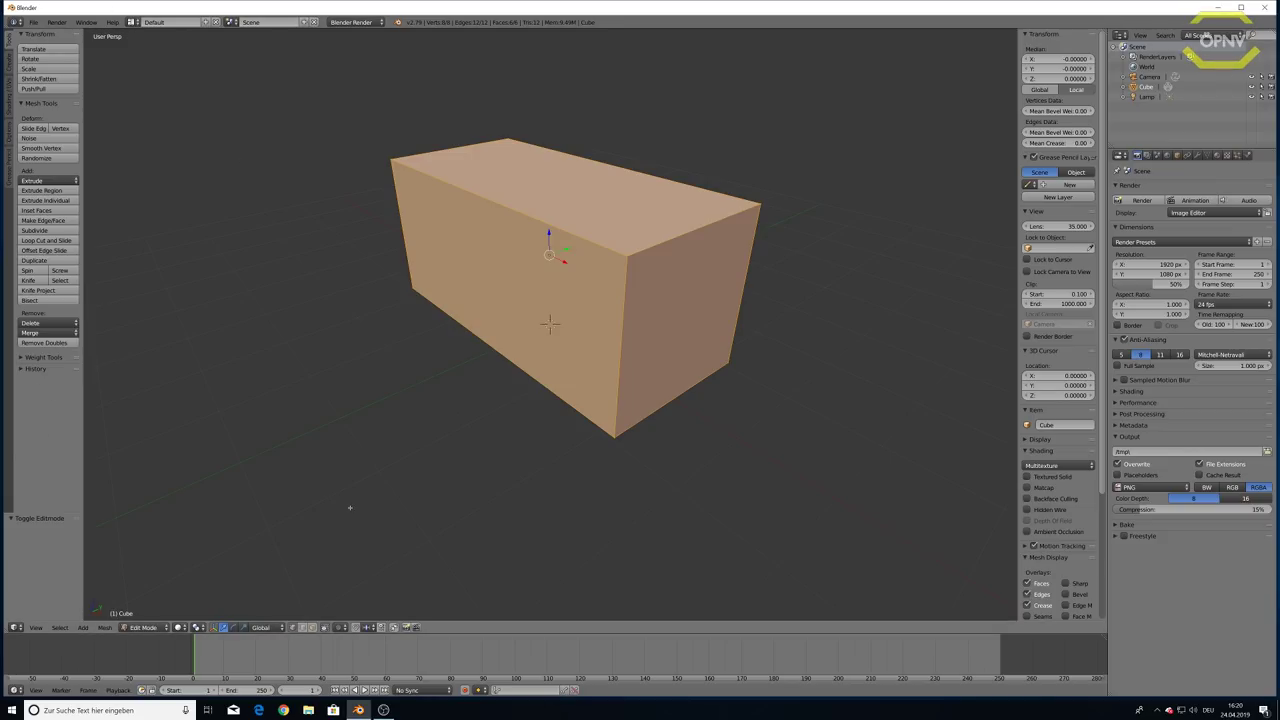
key("Tab")
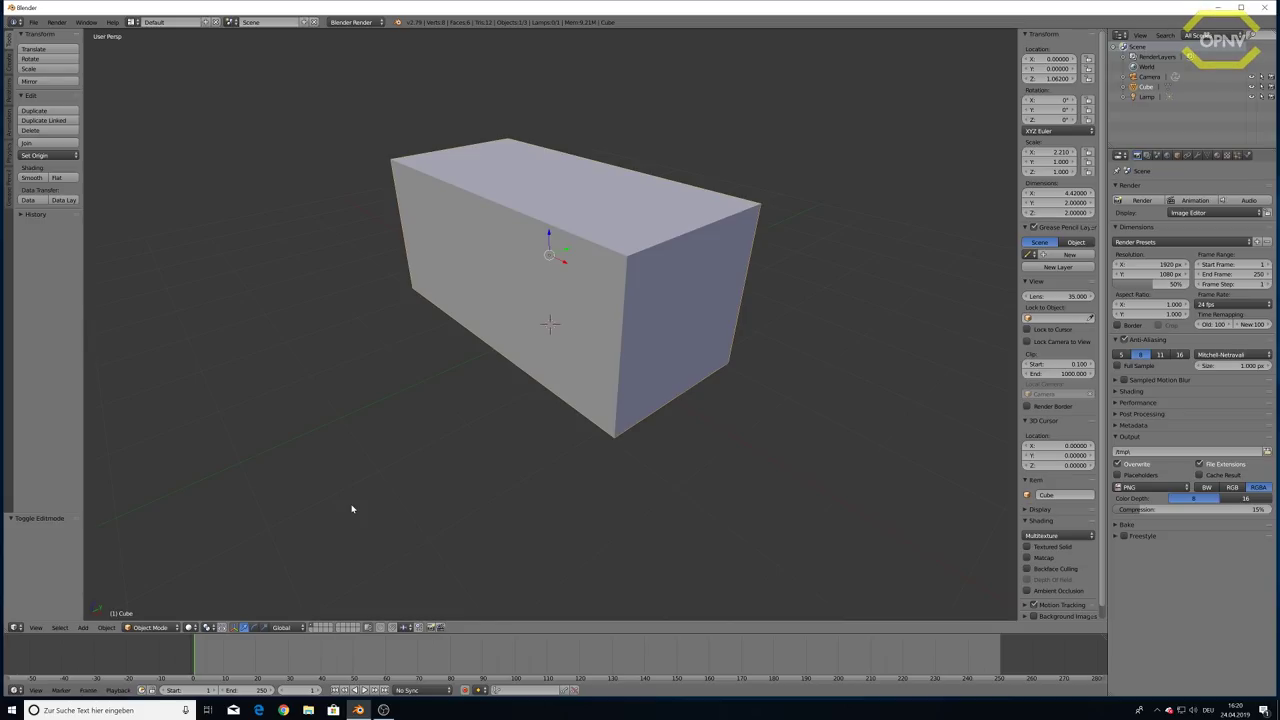
Enter Edit Mode on the block and orbit to face it more frontally
key("Tab")
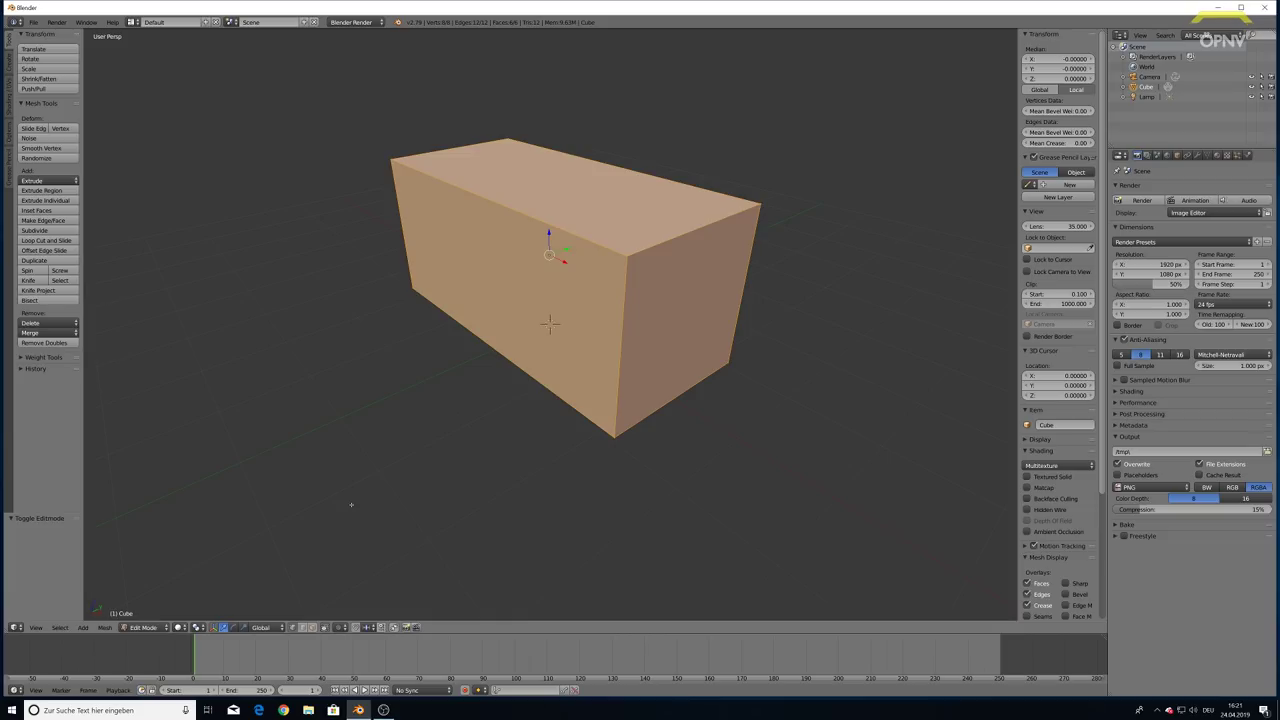
mouse_move(294, 274)
middle_mouse_down()
mouse_move(493, 273)
mouse_move(277, 477)
middle_mouse_up()
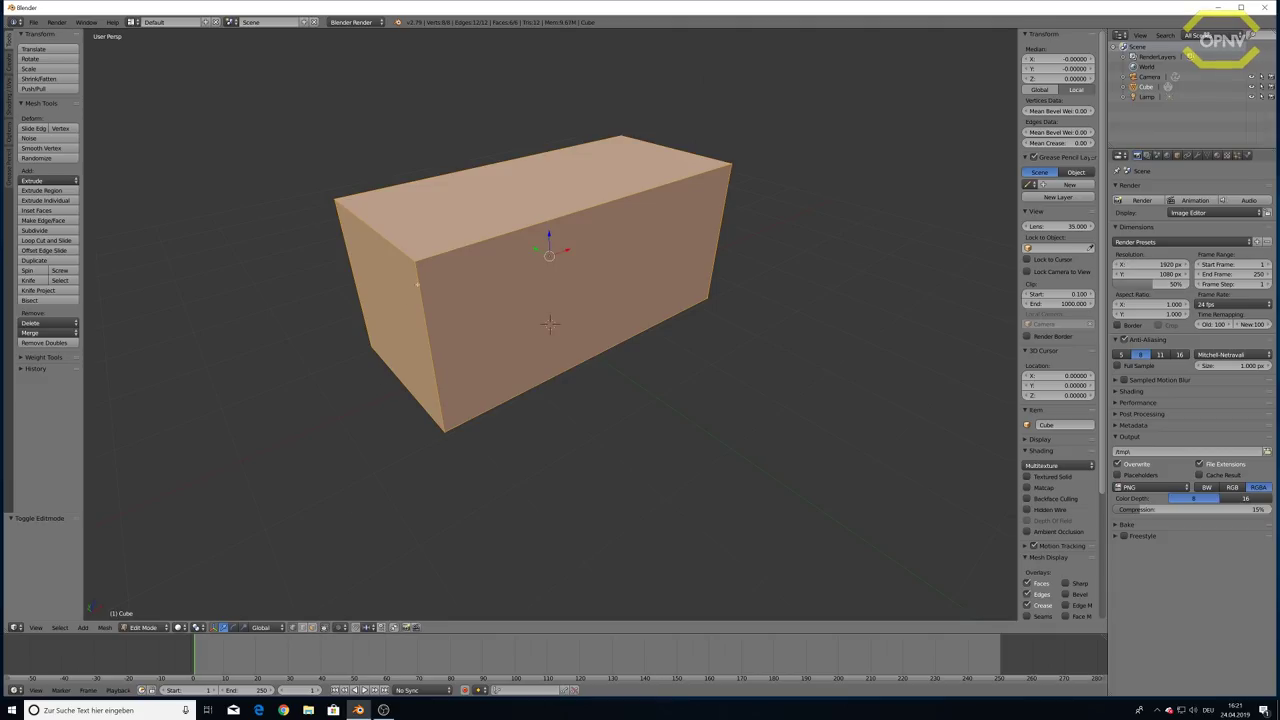
Select the block's top-left corner vertex and zoom in around it
right_click(417, 284)
scroll(426, 297, "up", 5)
scroll(426, 297, "up", 2)
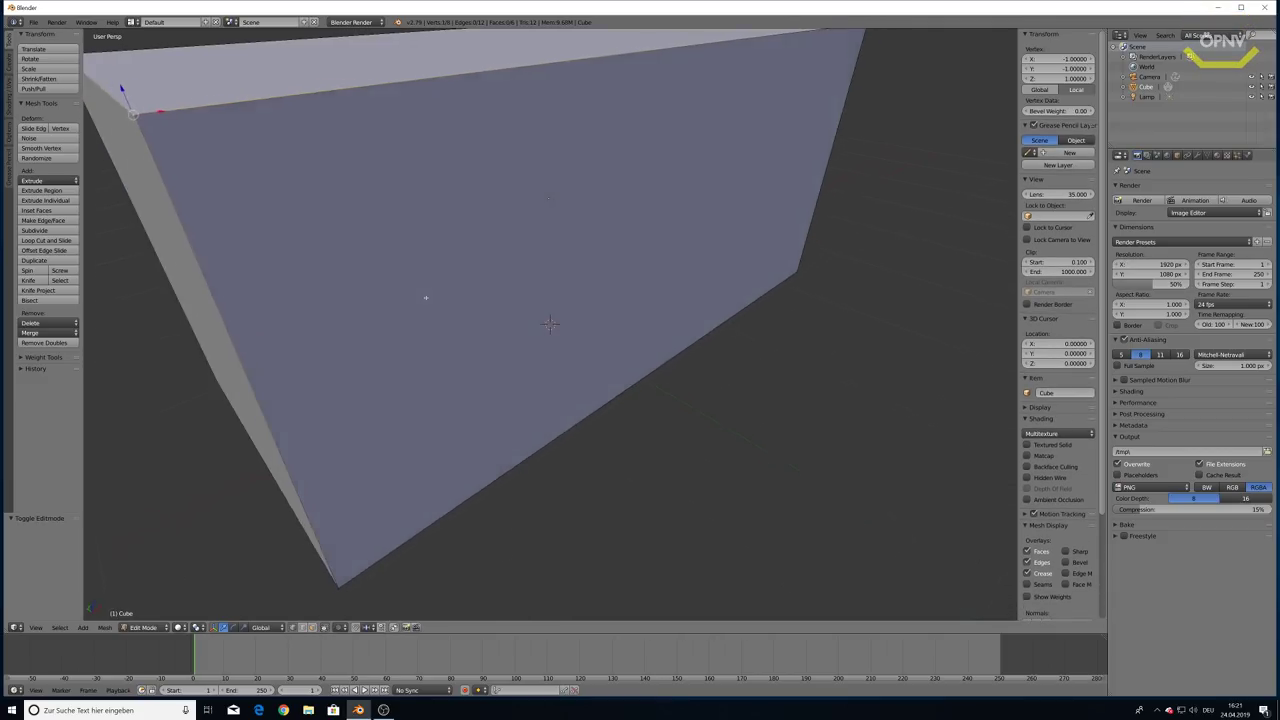
middle_click_drag(425, 297, 442, 303)
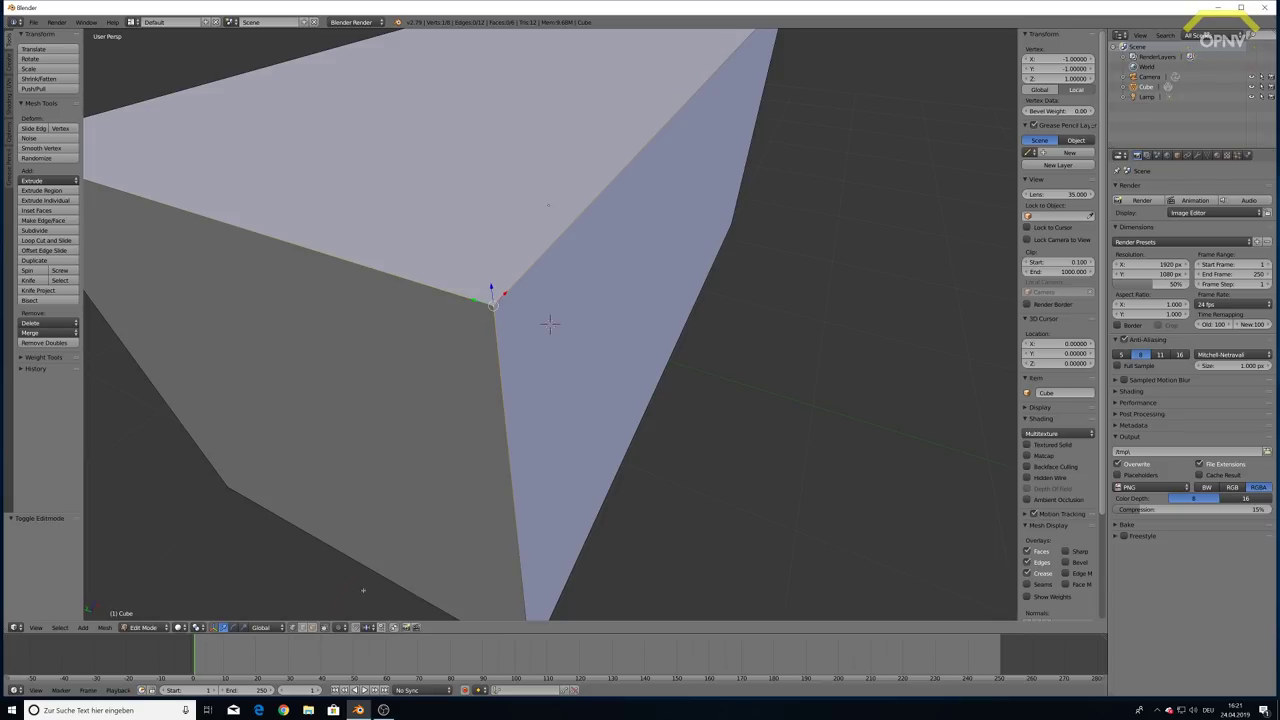
key("a")
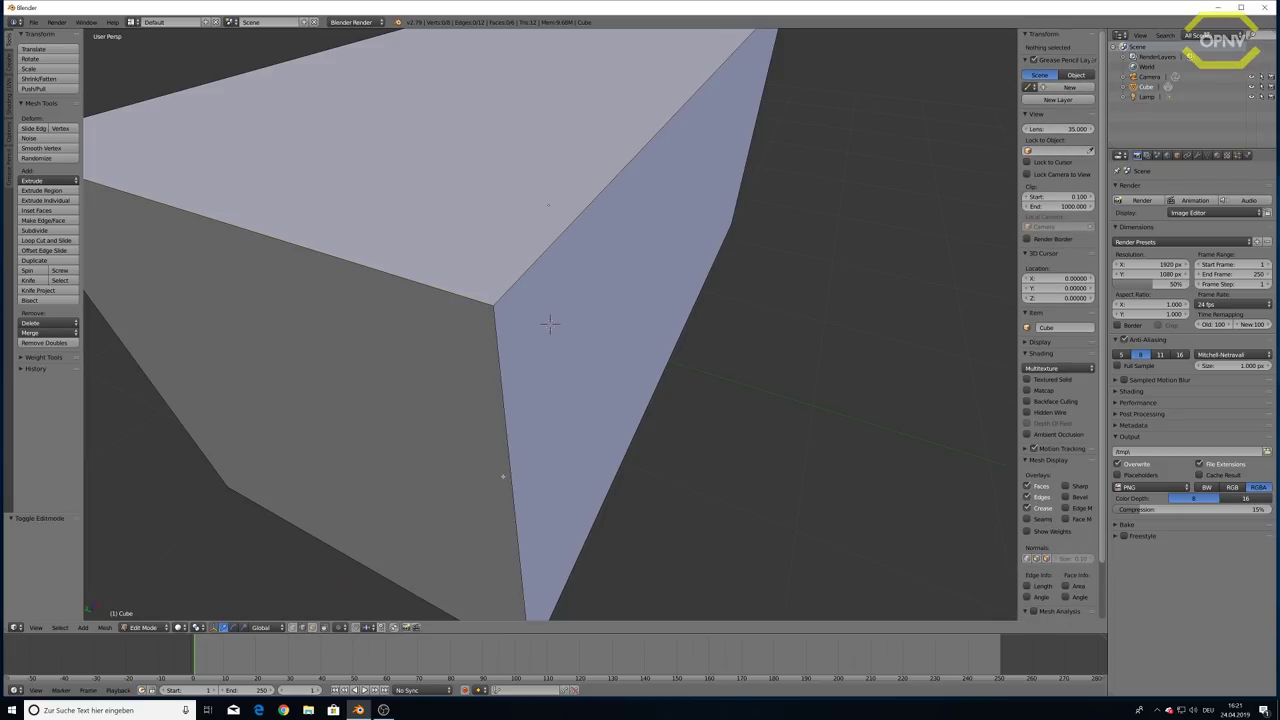
key("ctrl+z")
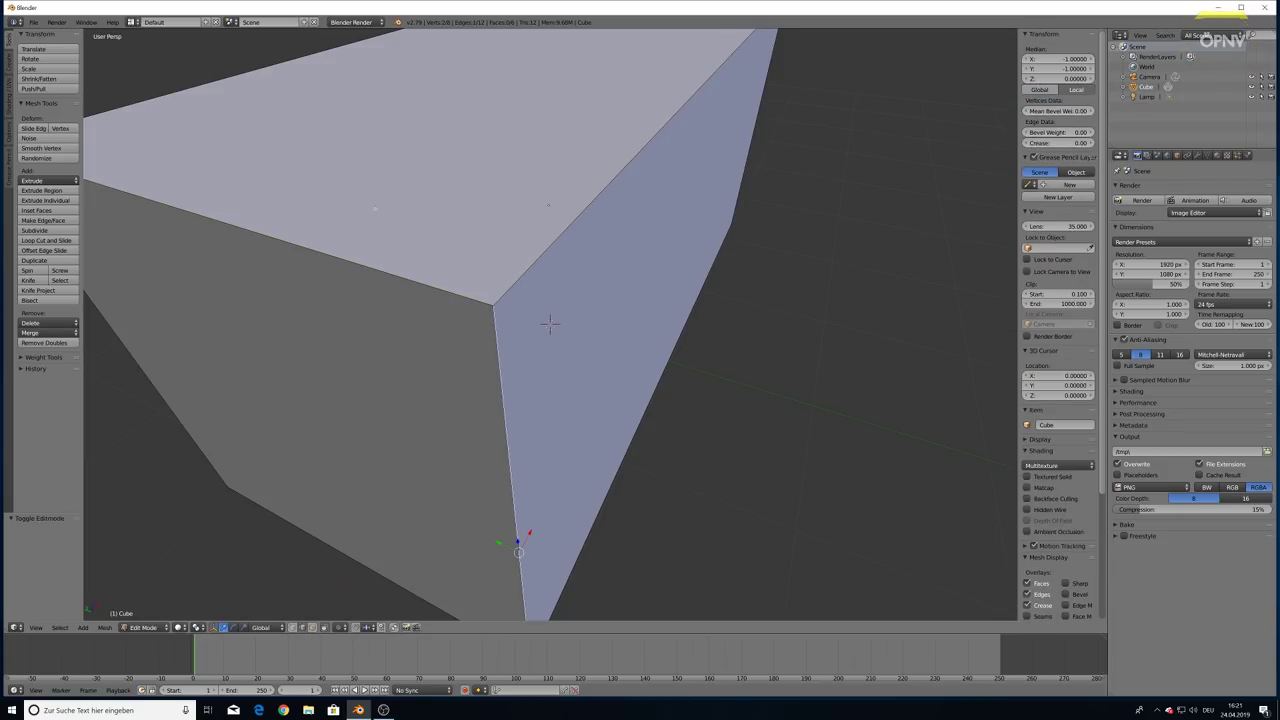
In face select mode, push the block's right side face 0.587 units along Y
left_click(318, 626)
right_click(549, 322)
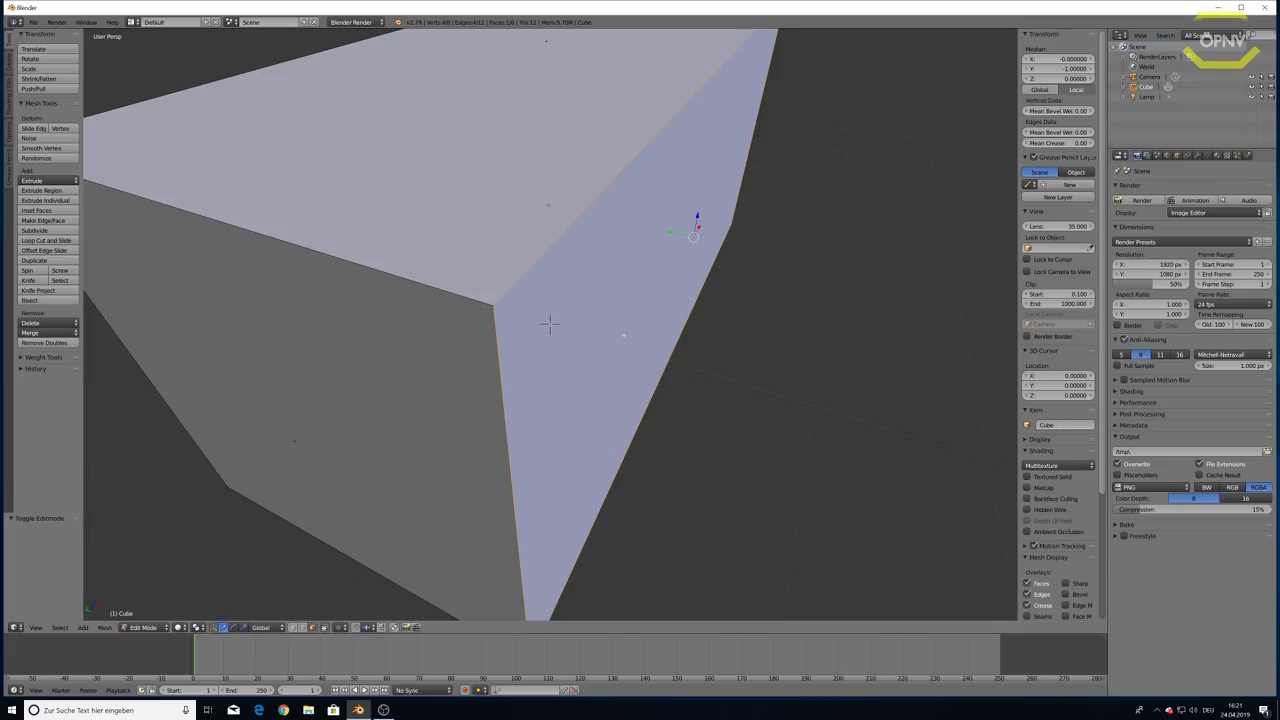
scroll(549, 322, "down", 3)
key("g")
key("y")
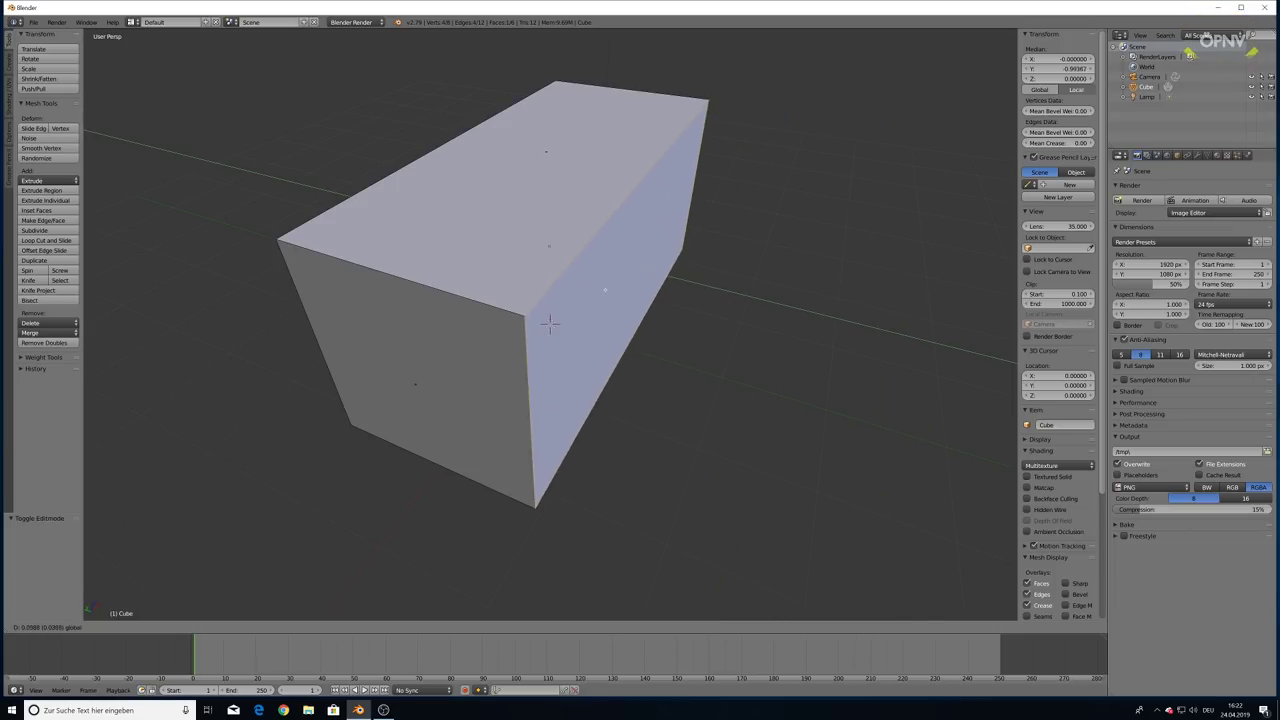
key("Return")
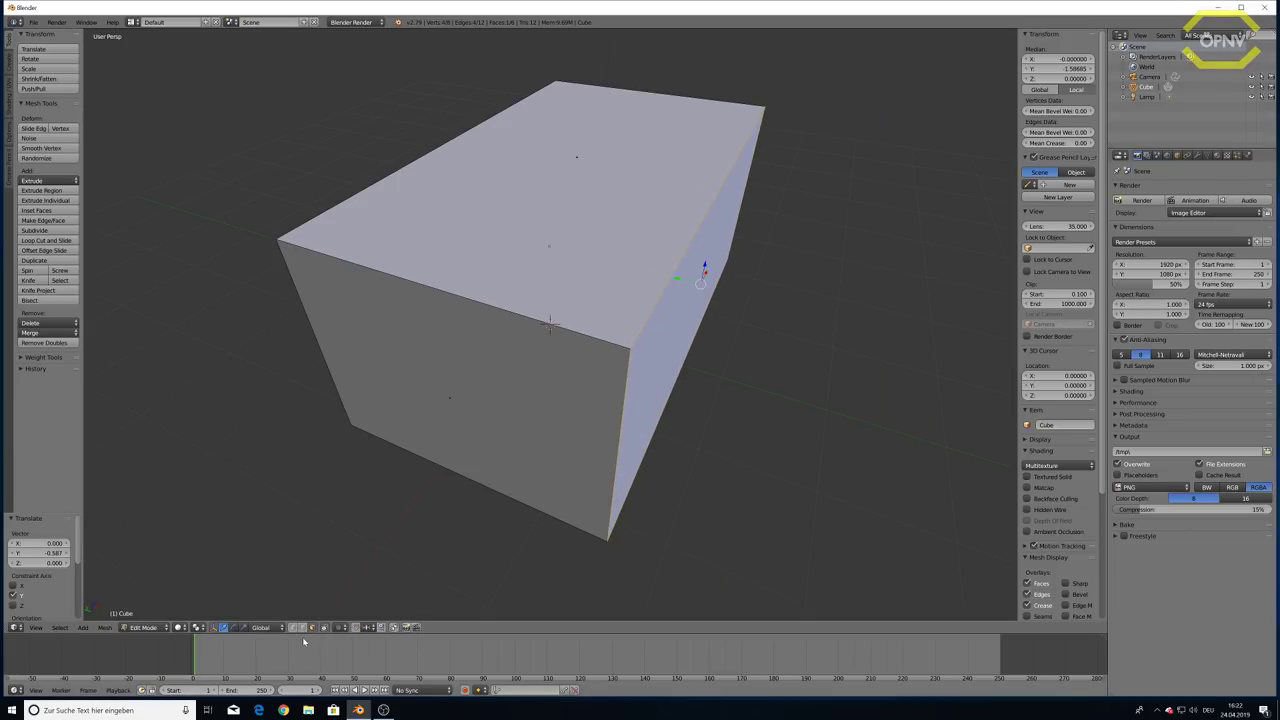
Test two Y moves of the front-right top corner vertex, undo both, and deselect
right_click(627, 347)
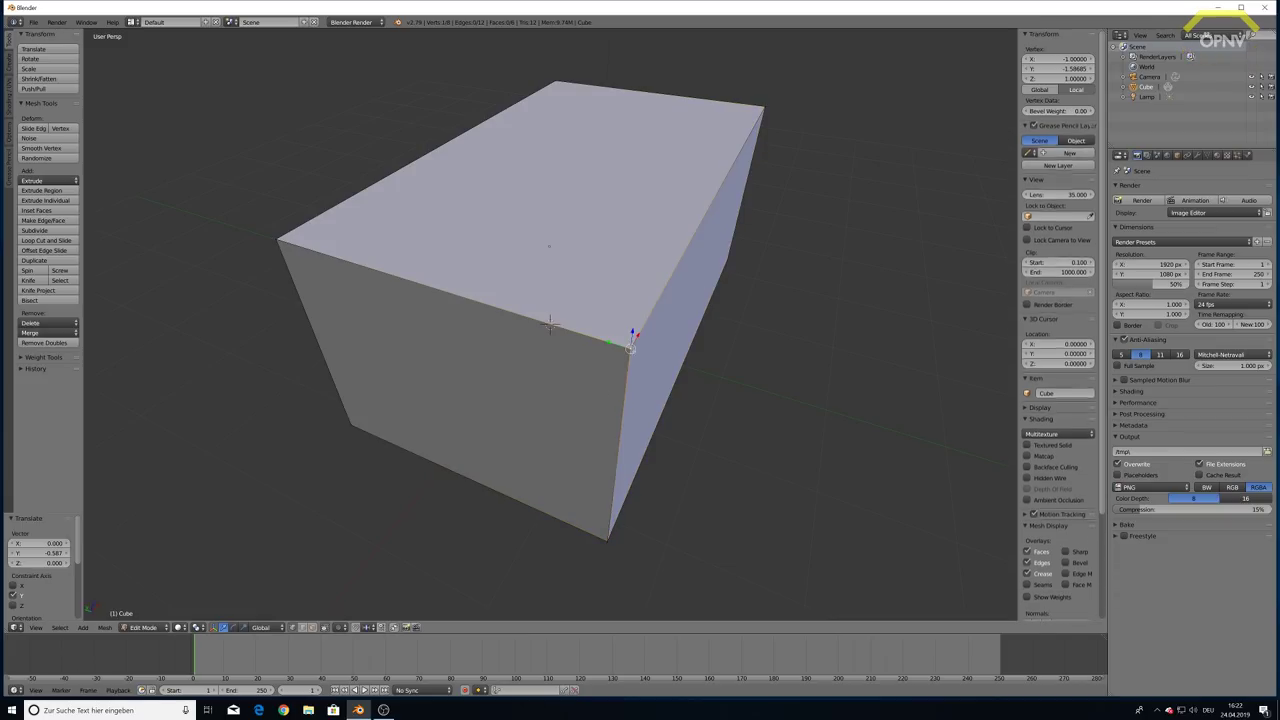
key("g")
key("y")
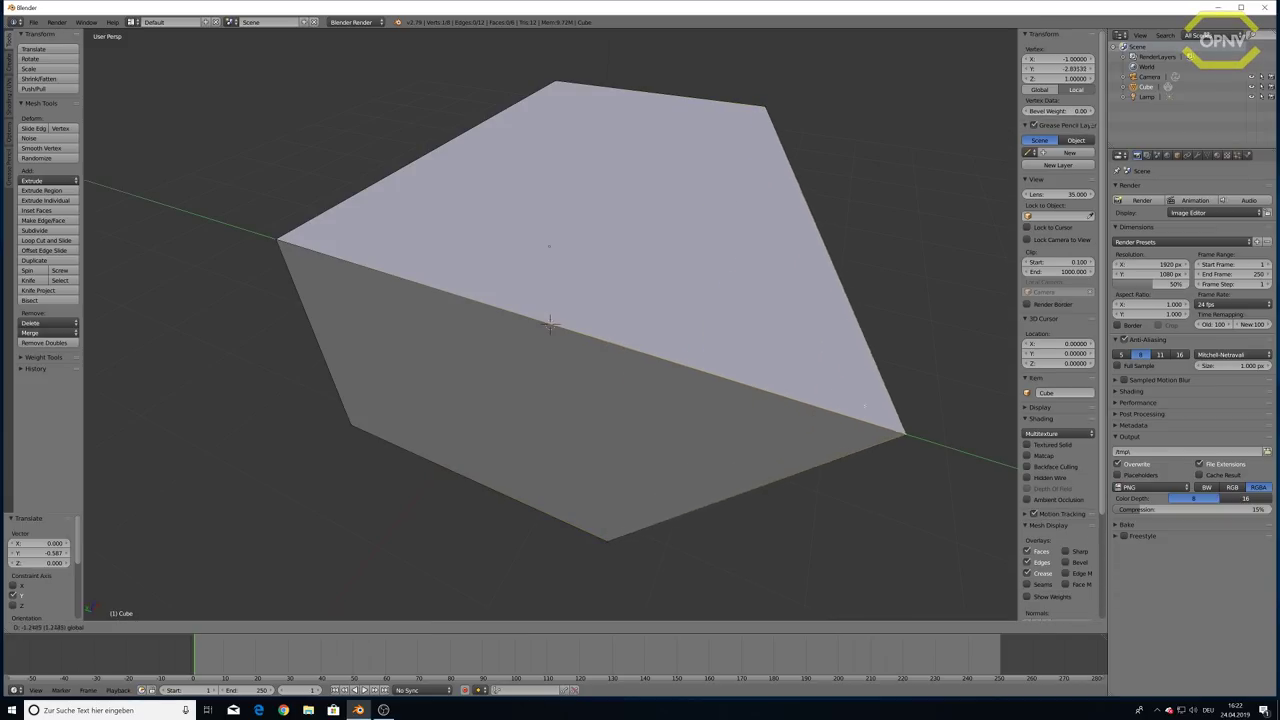
key("Return")
mouse_move(550, 323)
middle_mouse_down()
mouse_move(629, 286)
mouse_move(550, 323)
mouse_move(486, 300)
mouse_move(550, 323)
middle_mouse_up()
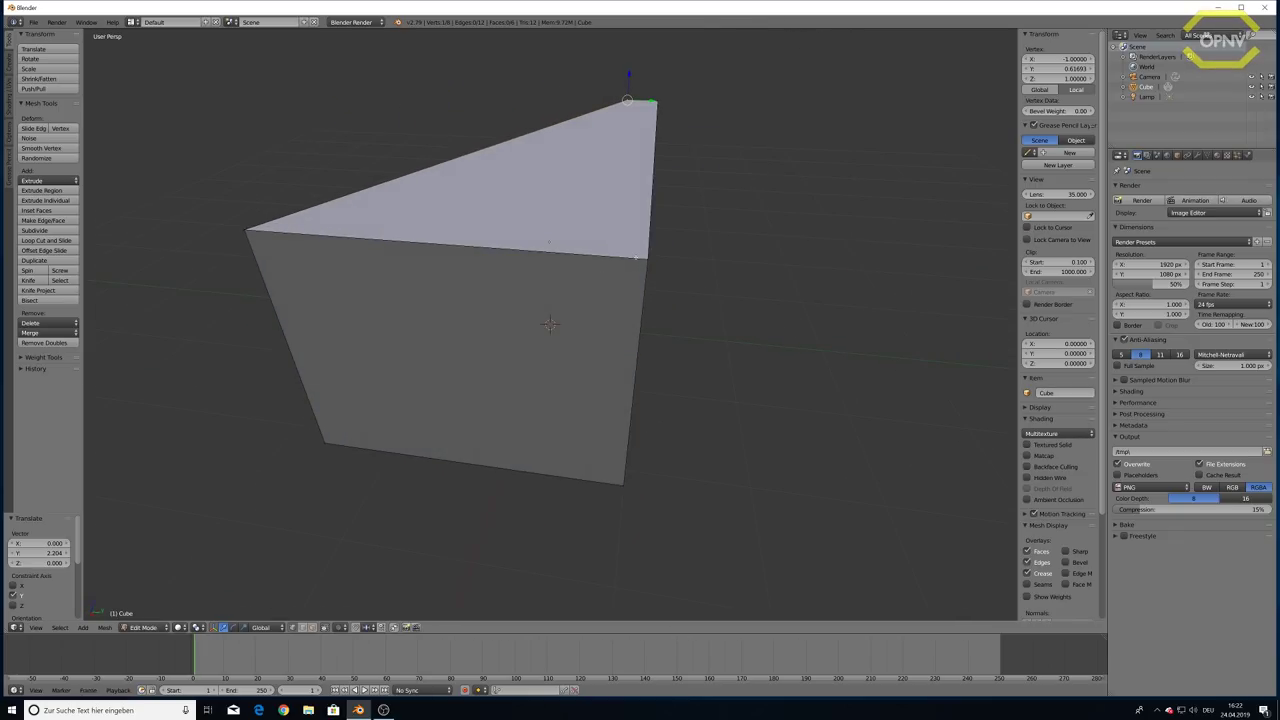
key("g")
key("y")
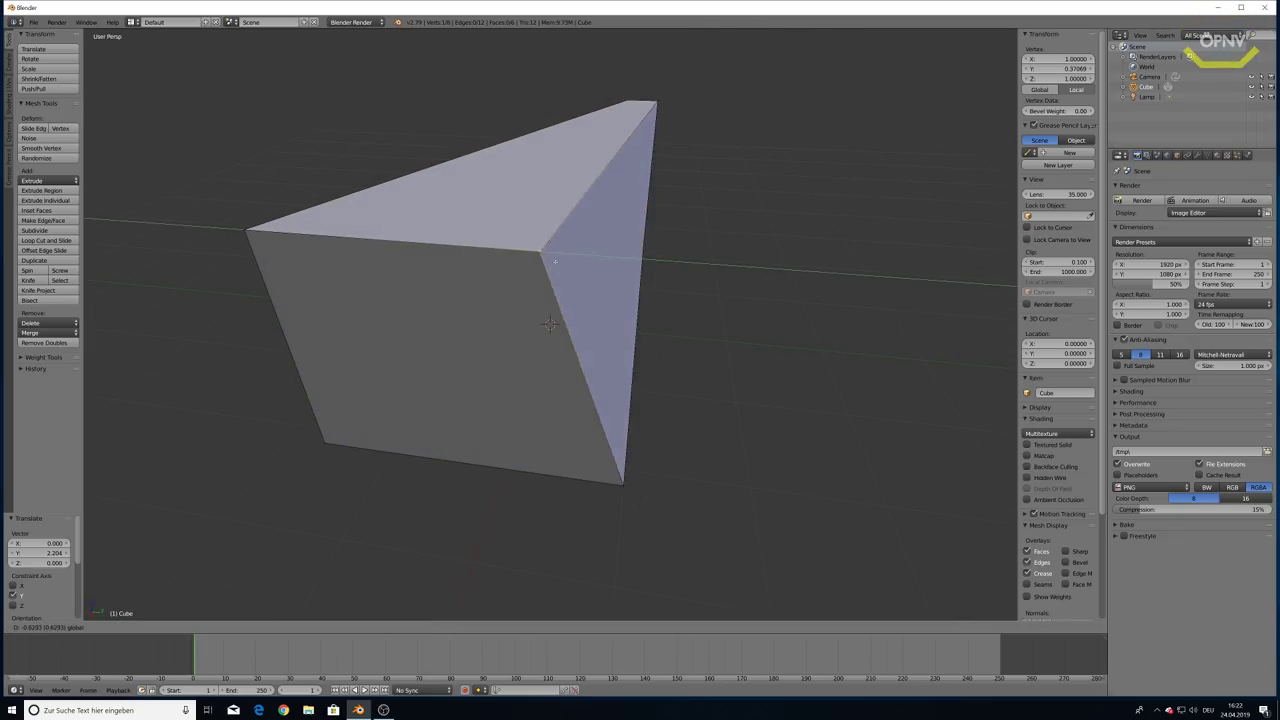
key("Return")
middle_click_drag(550, 323, 550, 323)
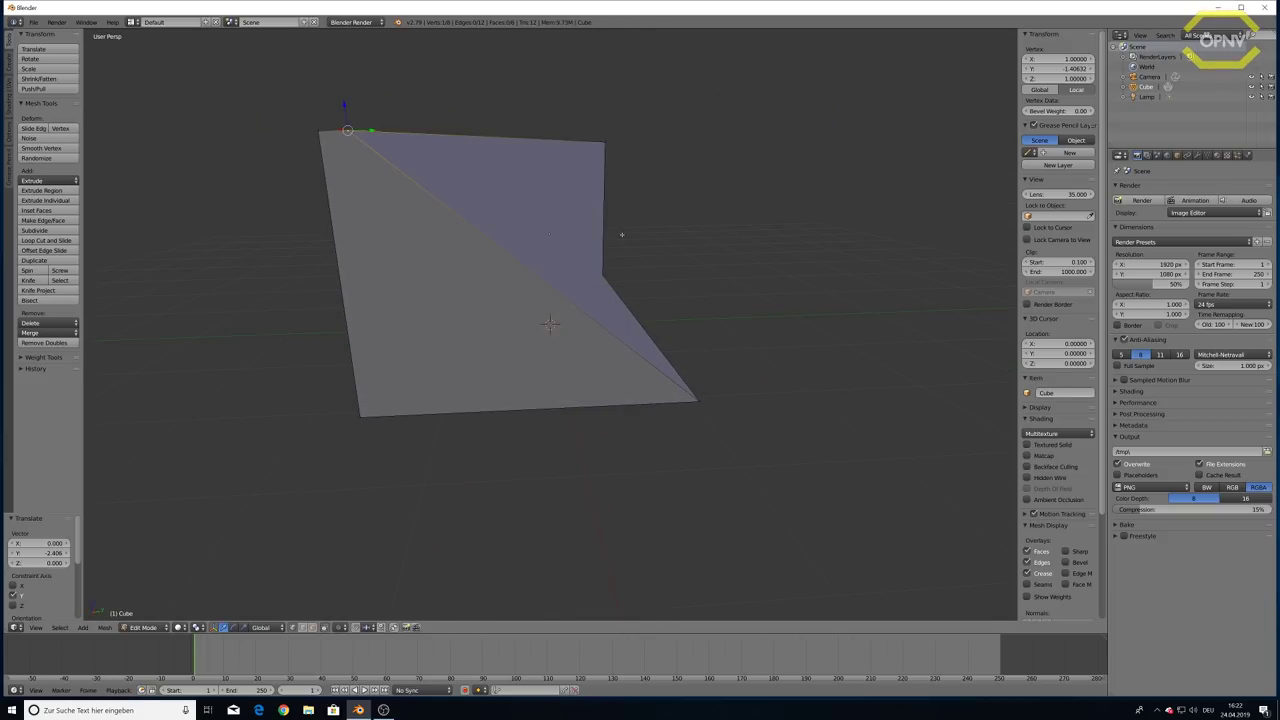
key("ctrl+z")
middle_click_drag(621, 234, 634, 249)
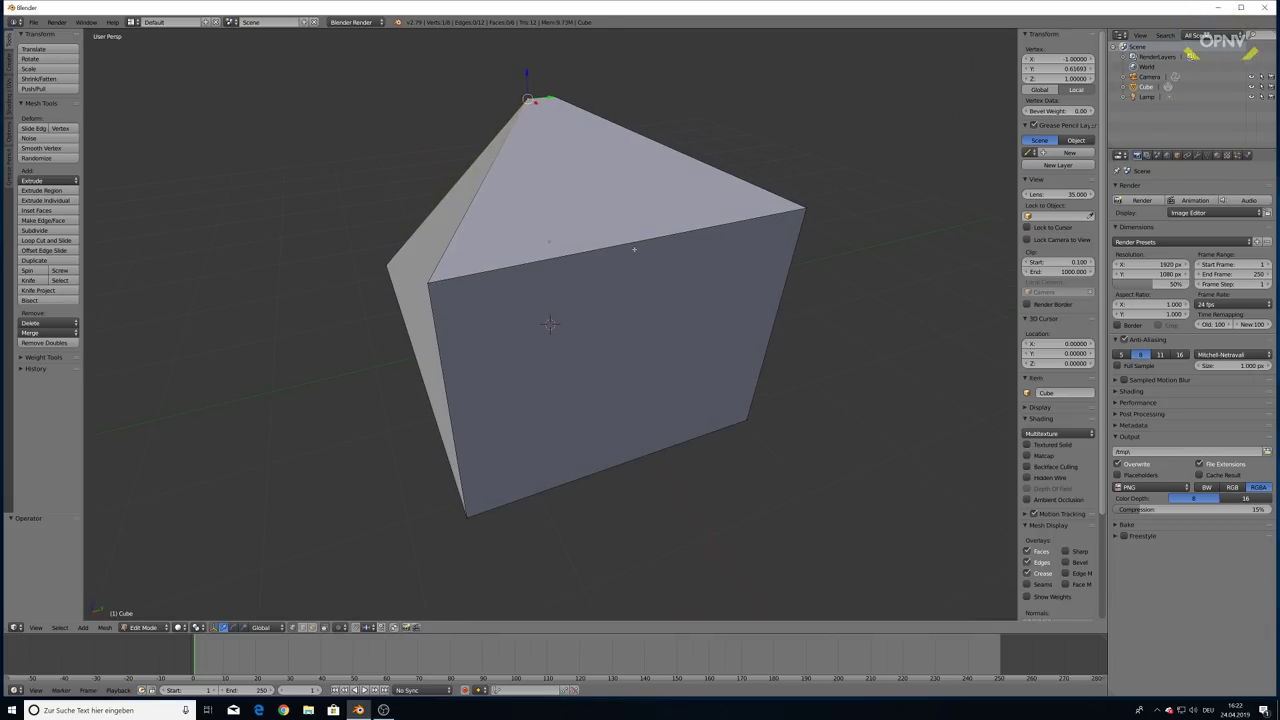
key("ctrl+z")
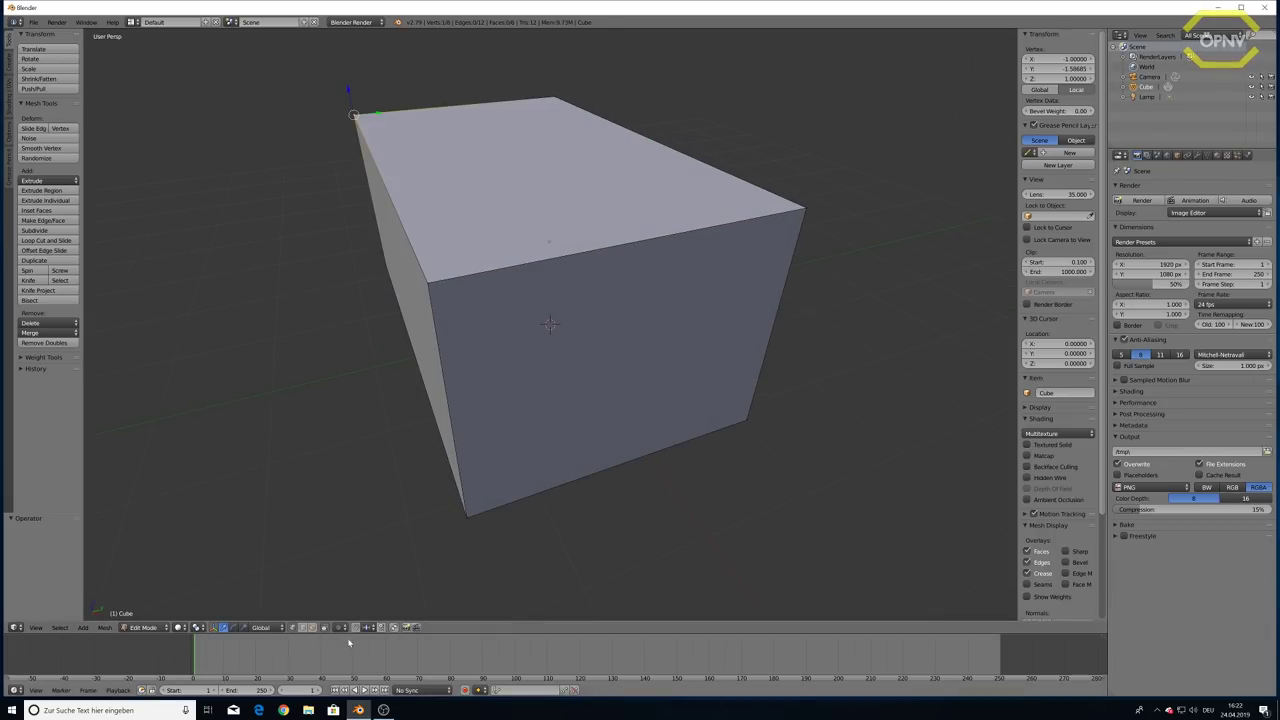
key("a")
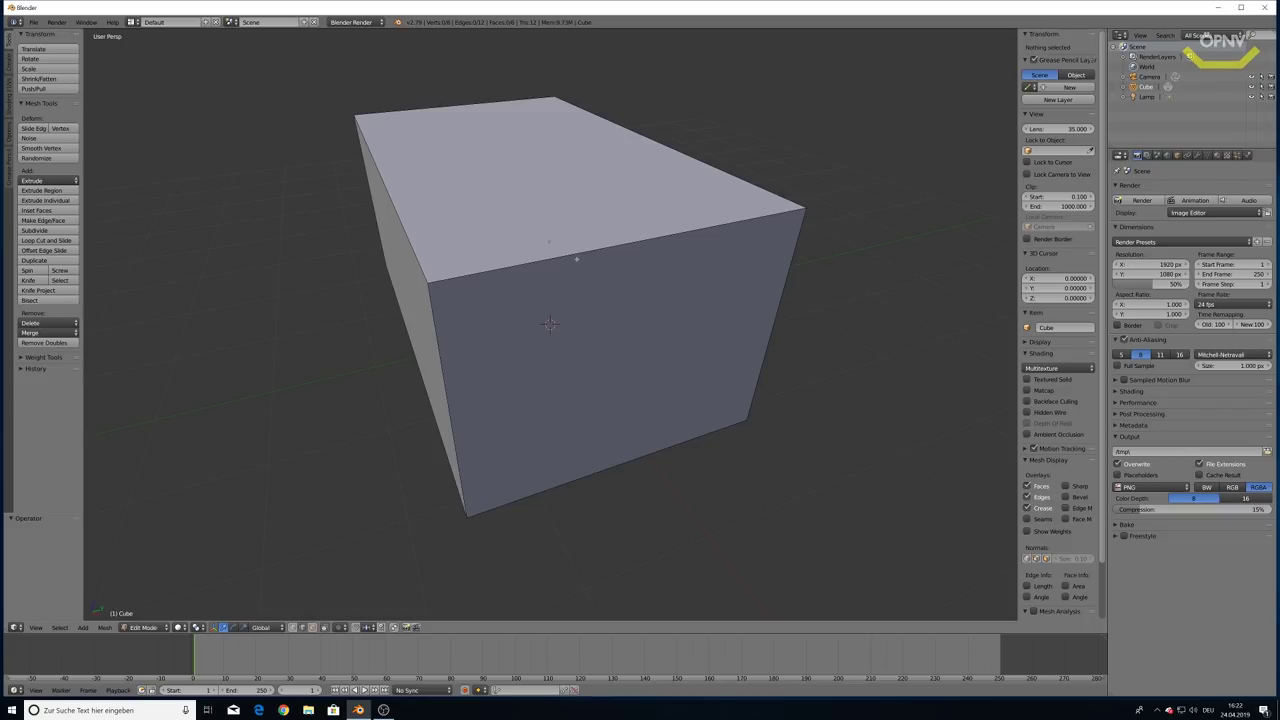
right_click(576, 257)
scroll(582, 253, "up", 3)
scroll(588, 247, "up", 3)
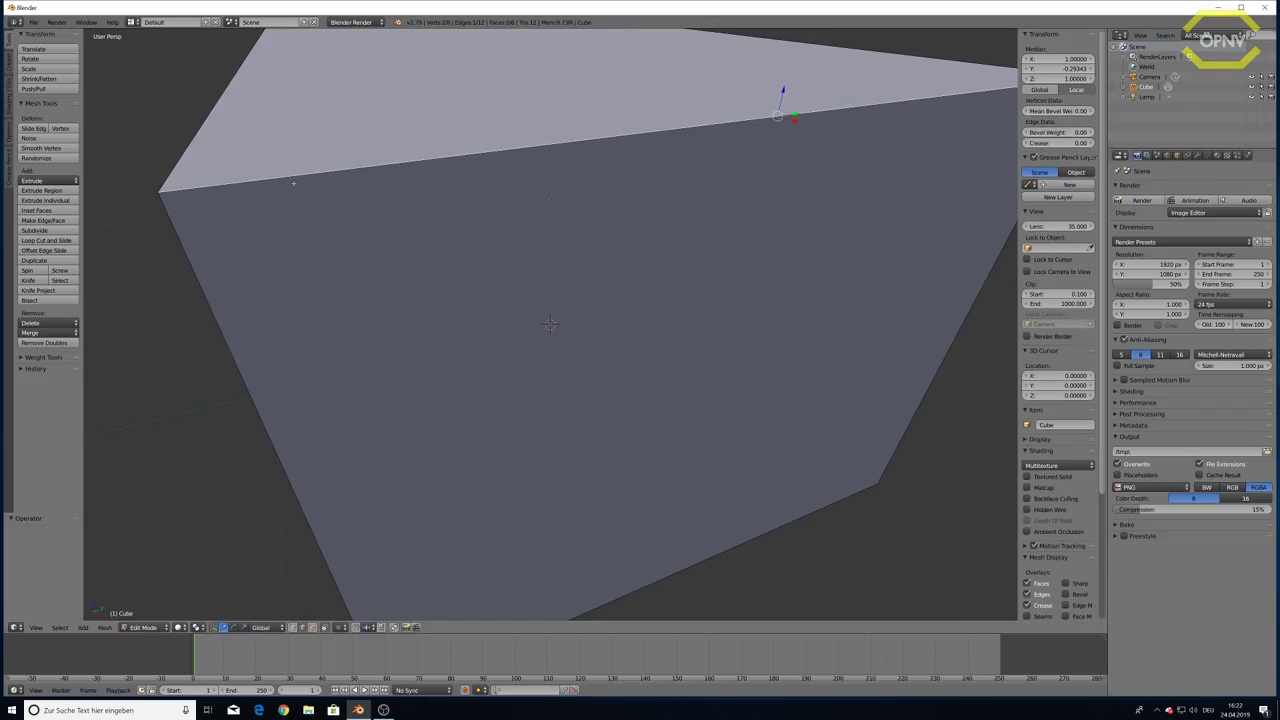
scroll(775, 153, "down", 4)
key("g")
key("x")
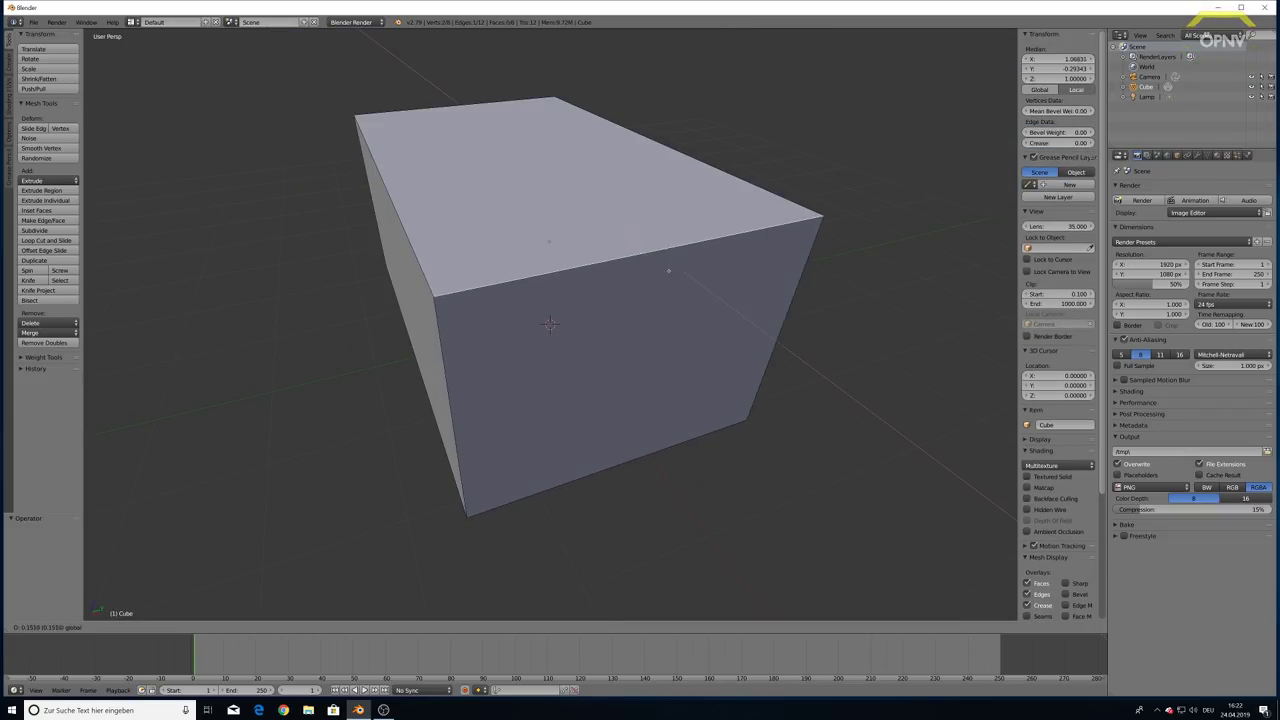
left_click(549, 323)
scroll(549, 323, "down", 2)
scroll(549, 323, "down", 2)
scroll(549, 323, "down", 1)
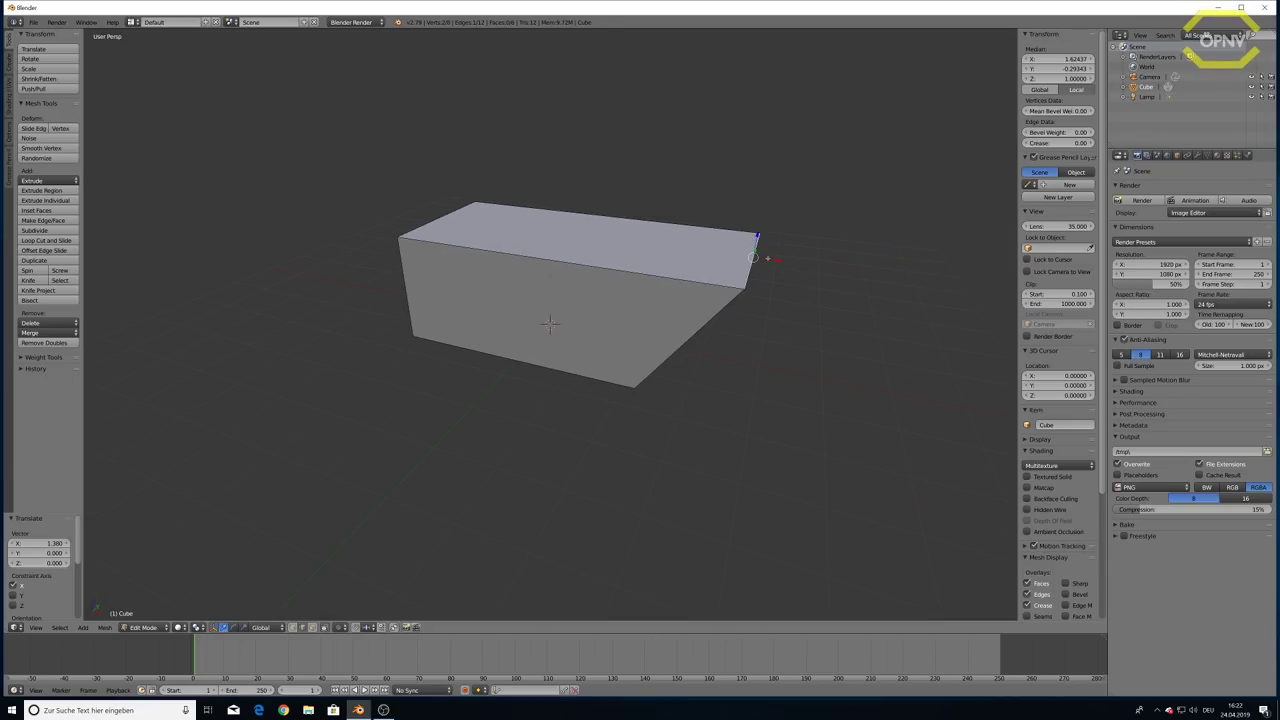
key("g")
key("x")
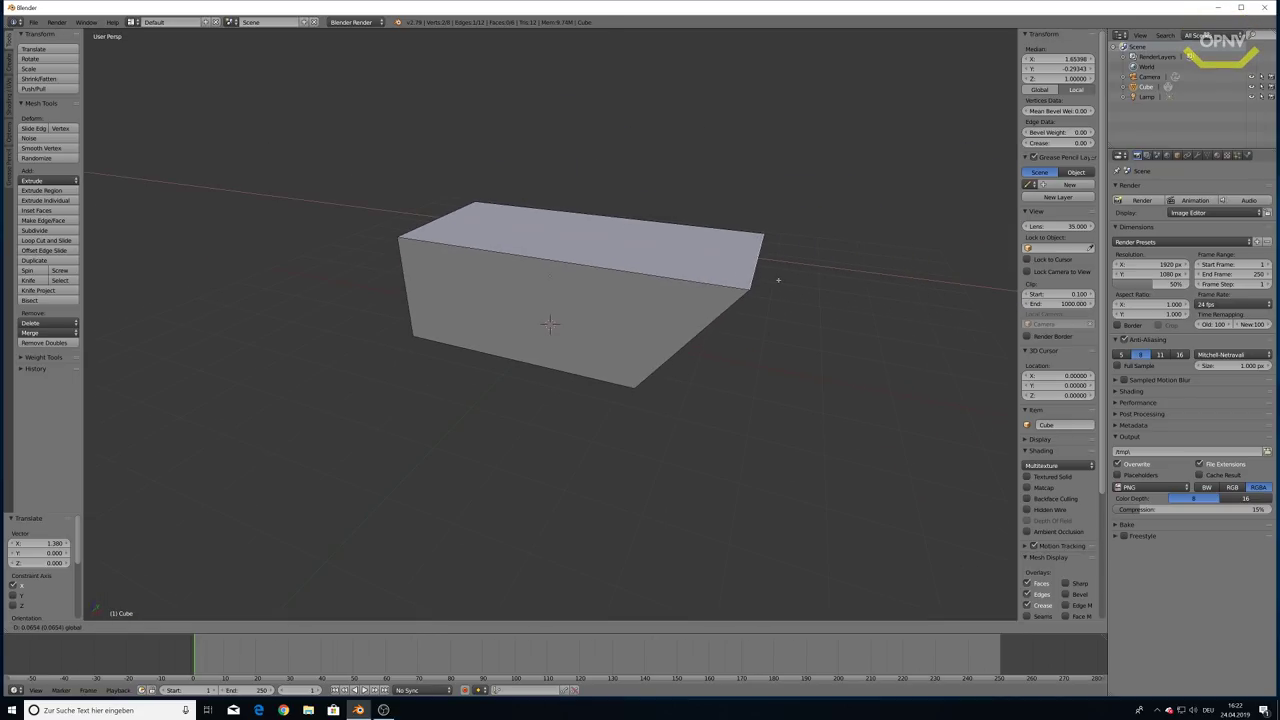
left_click(971, 312)
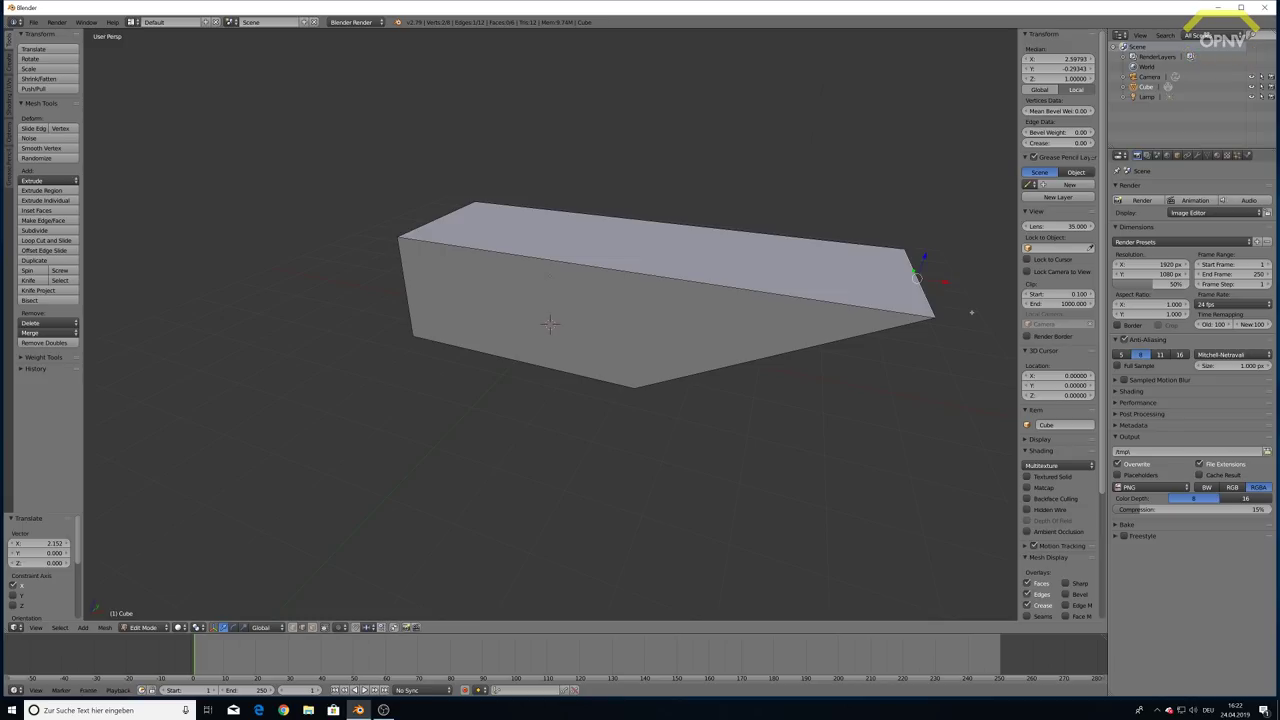
middle_click_drag(971, 312, 898, 218)
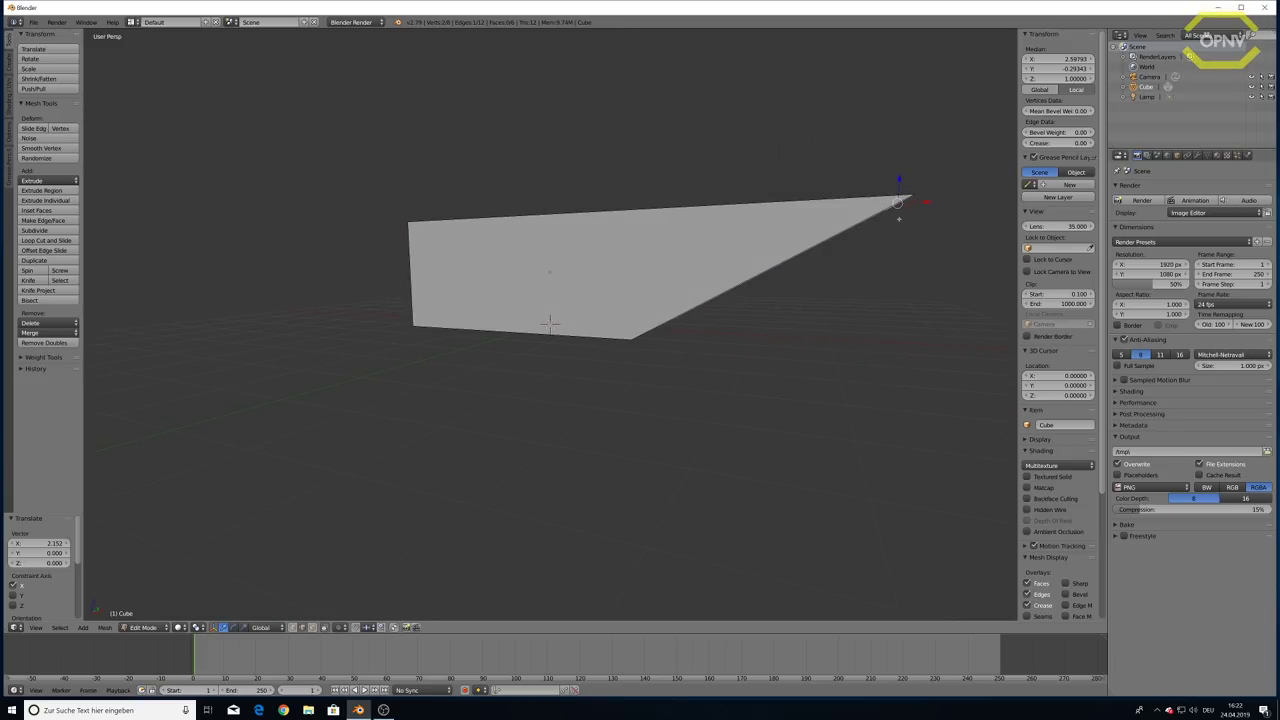
key("g")
key("x")
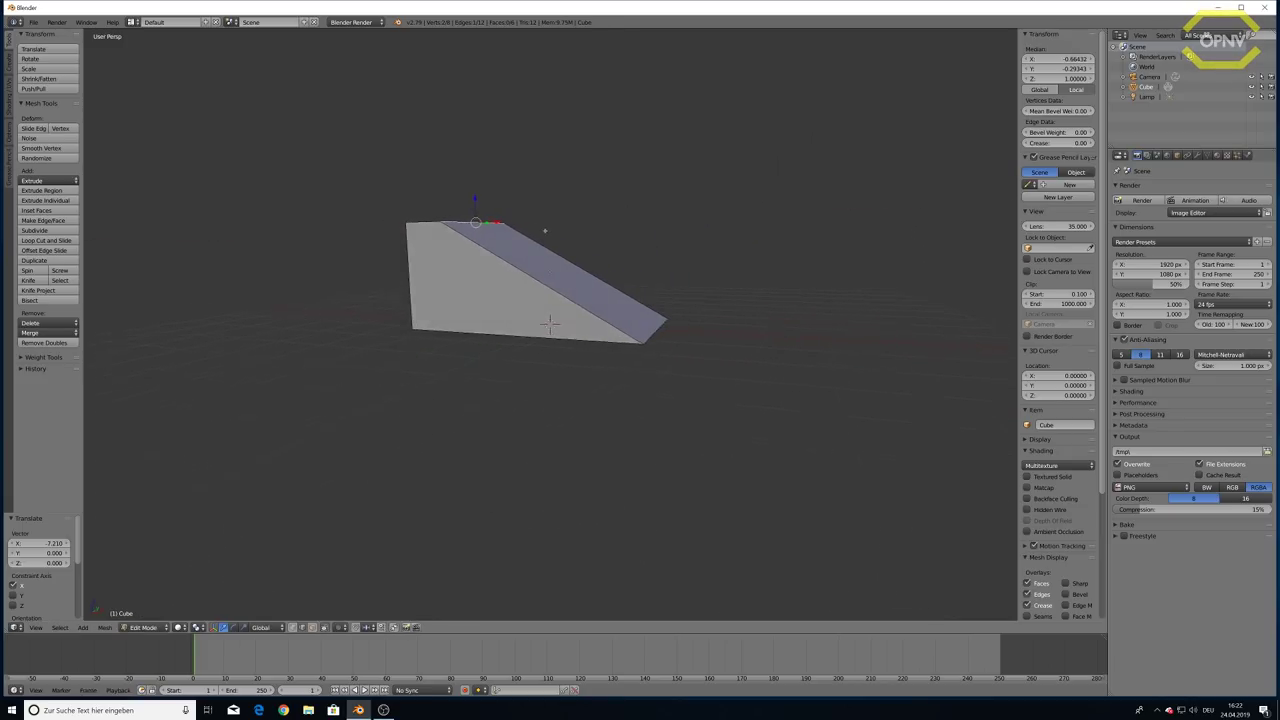
left_click(520, 48)
middle_click_drag(520, 48, 535, 246)
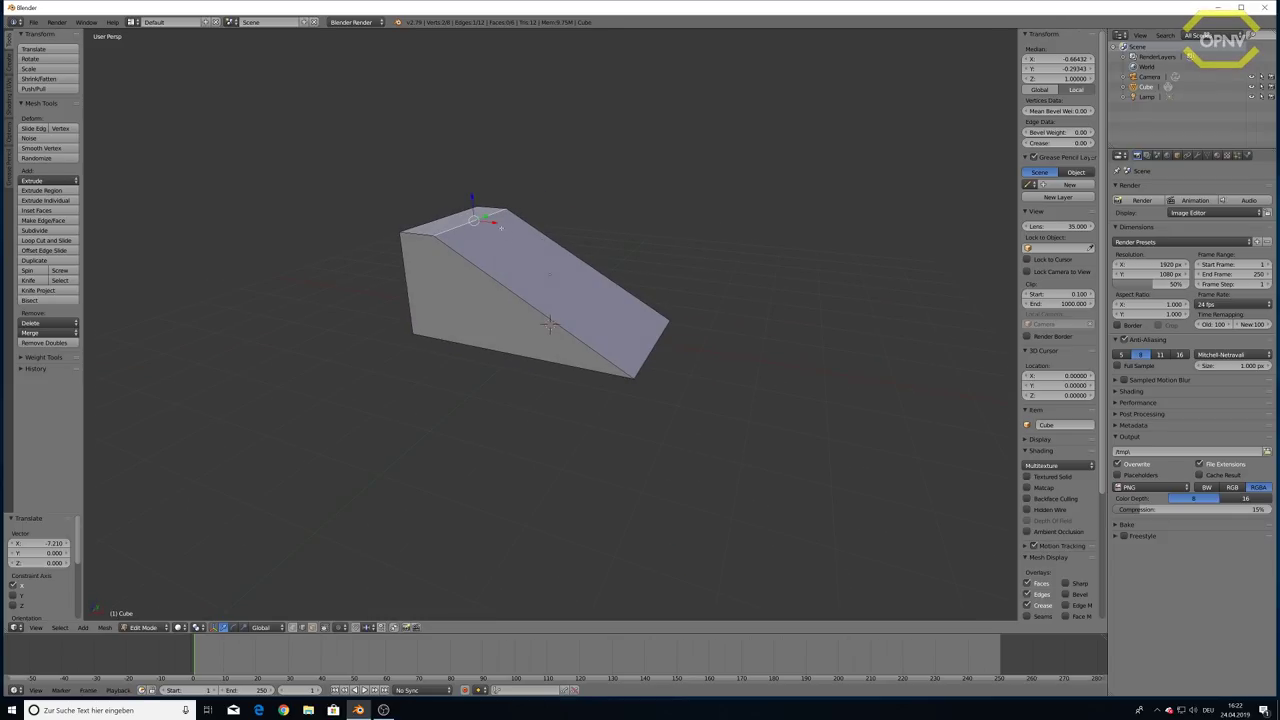
key("g")
key("x")
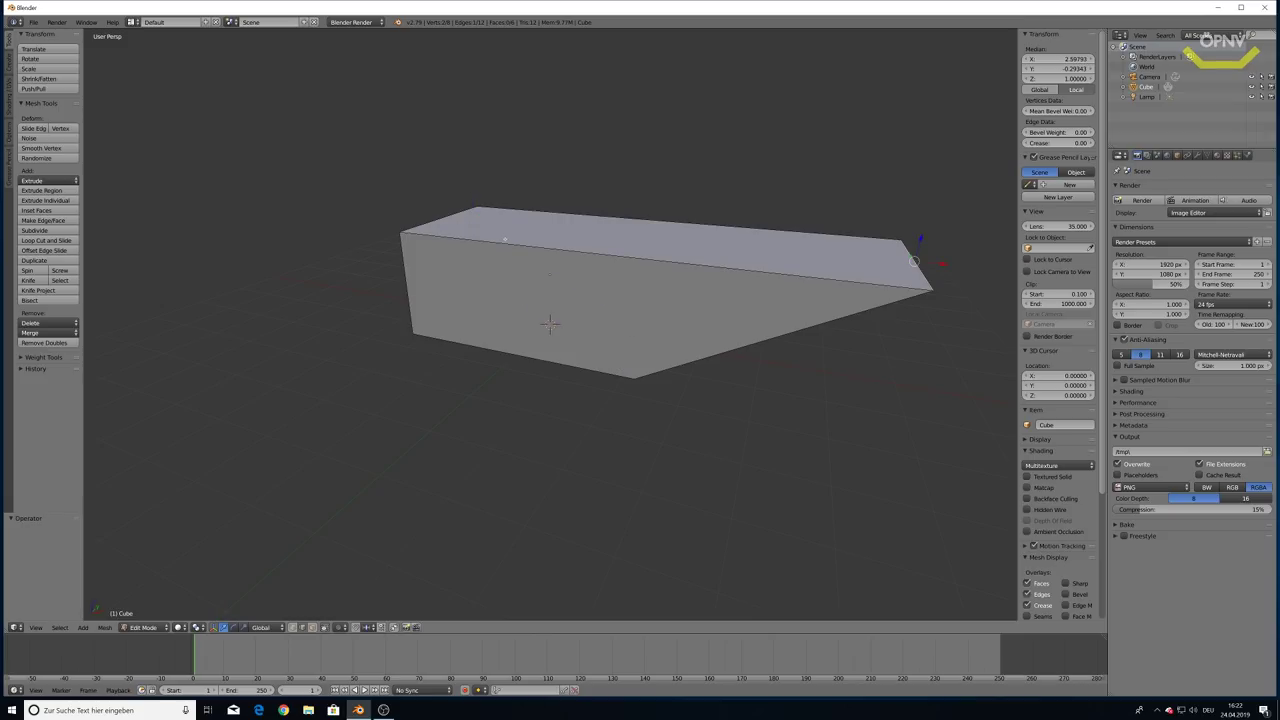
left_click(508, 245)
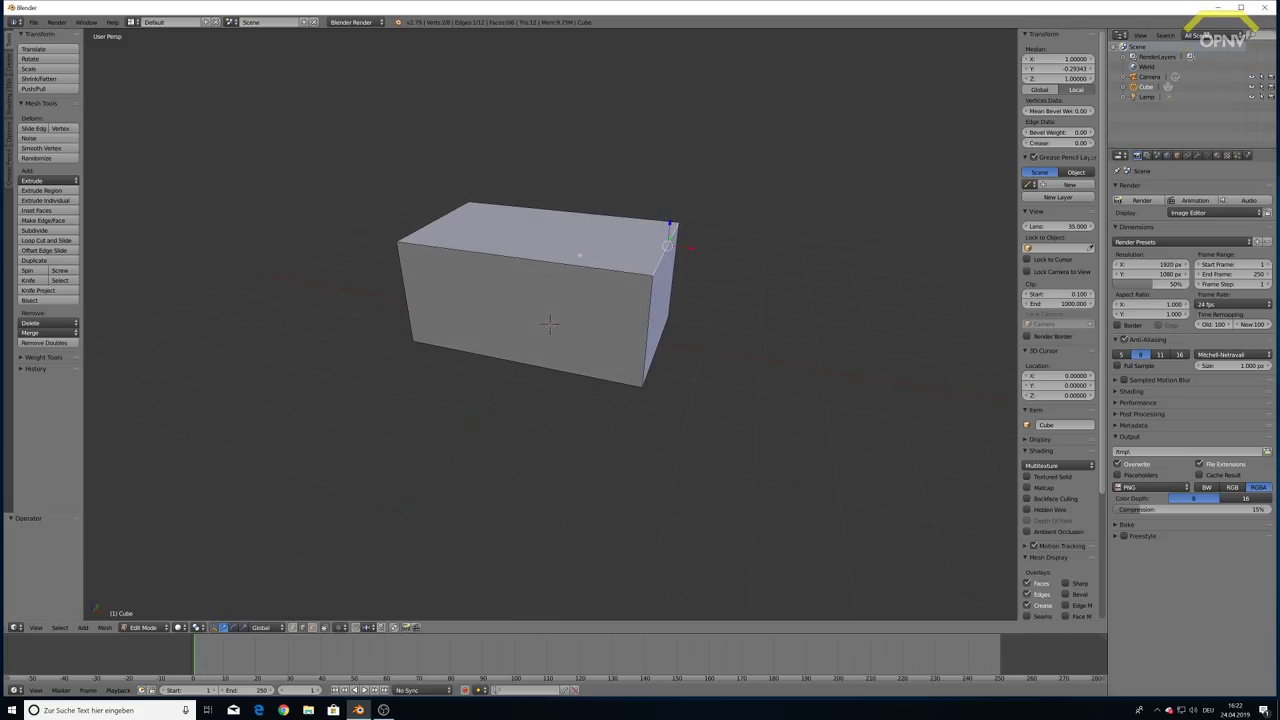
mouse_move(508, 245)
middle_mouse_down()
mouse_move(906, 144)
mouse_move(898, 163)
middle_mouse_up()
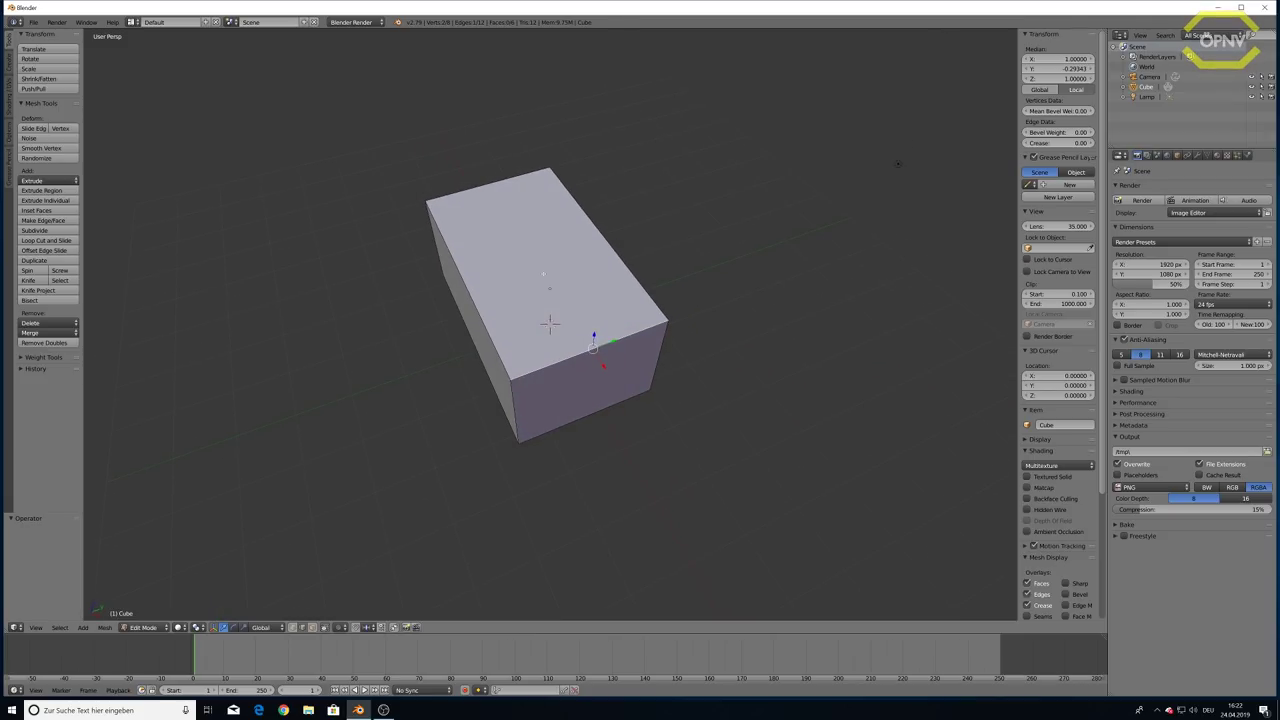
middle_click_drag(455, 378, 520, 319)
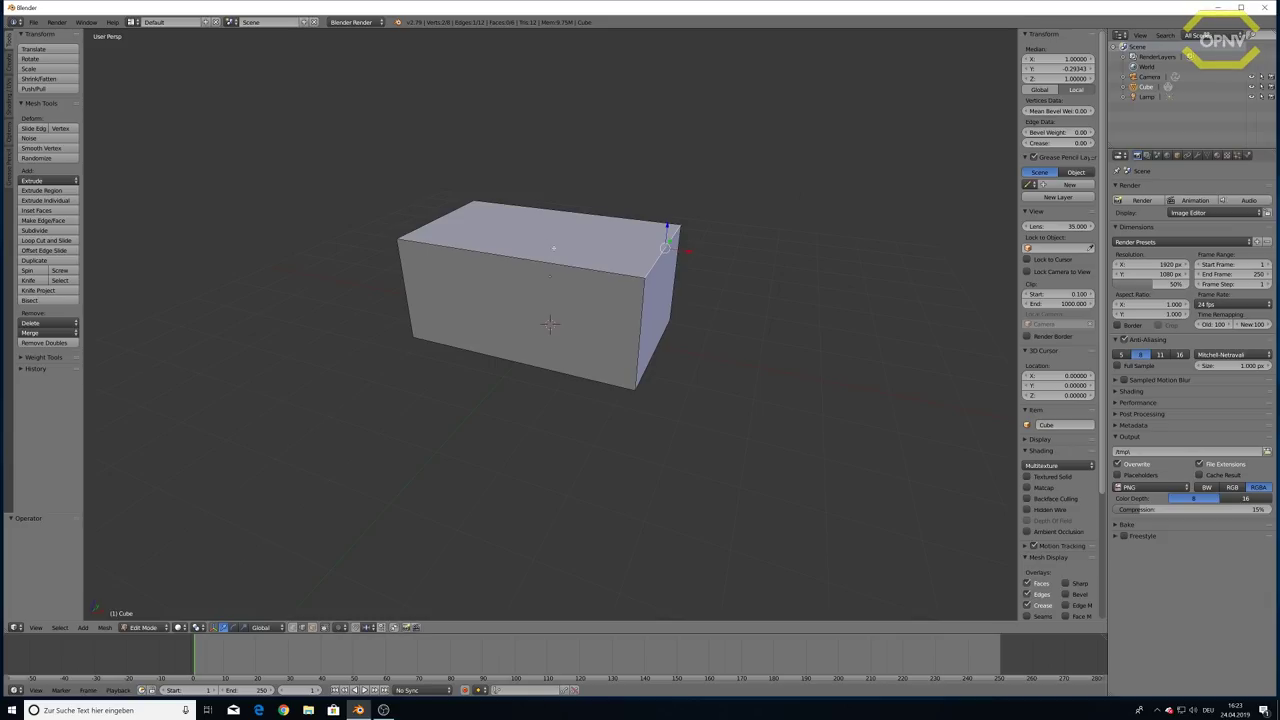
Select the box's top face and extrude it upward
middle_click_drag(549, 420, 320, 630)
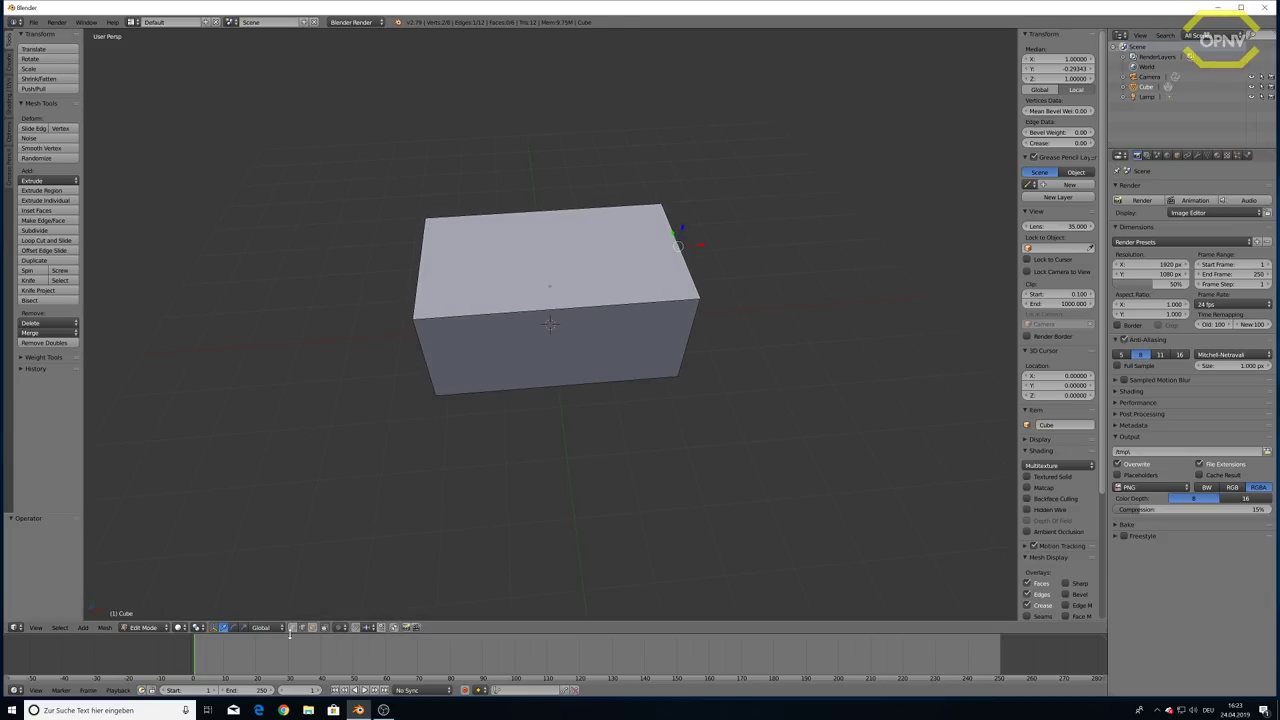
right_click(550, 262)
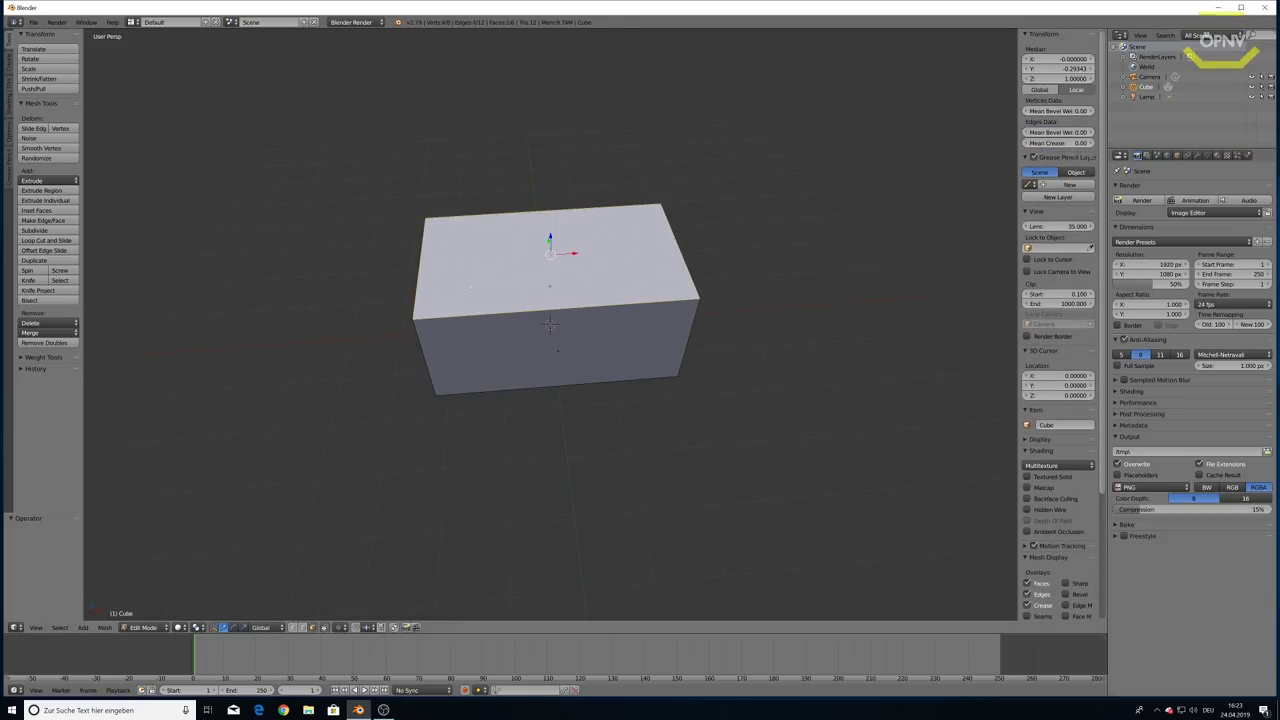
middle_click_drag(550, 262, 632, 32)
middle_click_drag(550, 300, 550, 250)
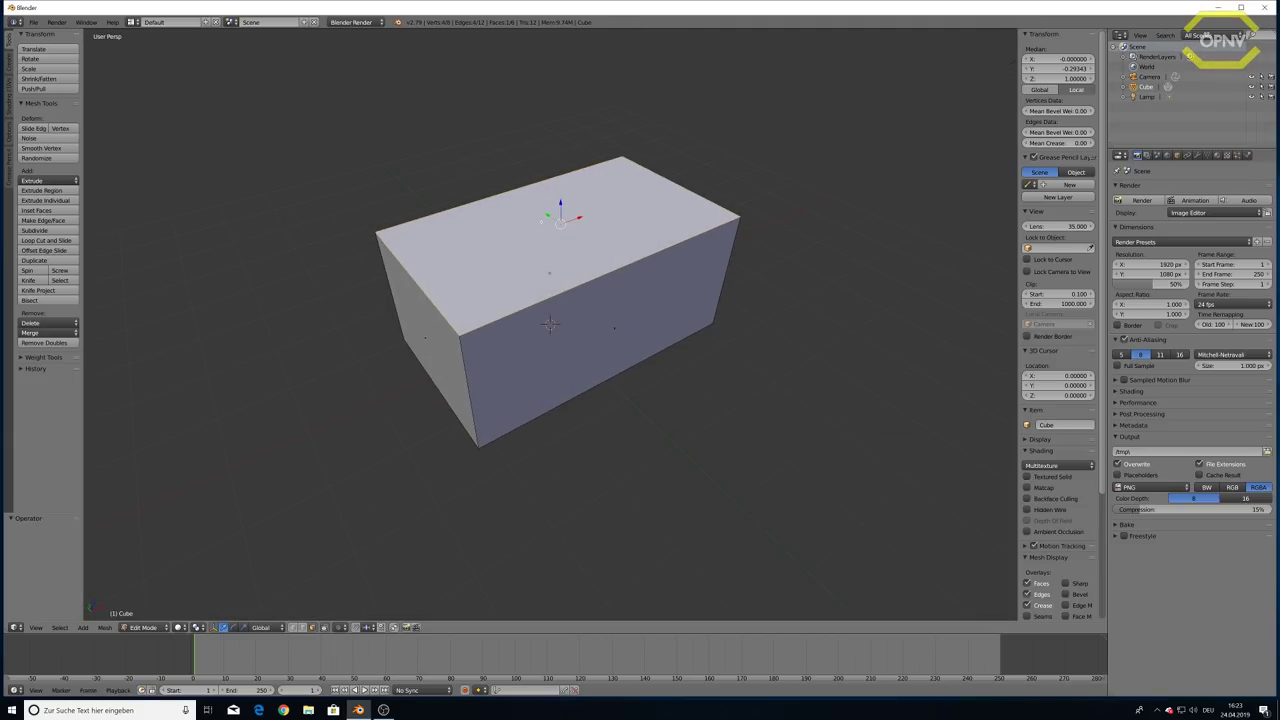
key("e")
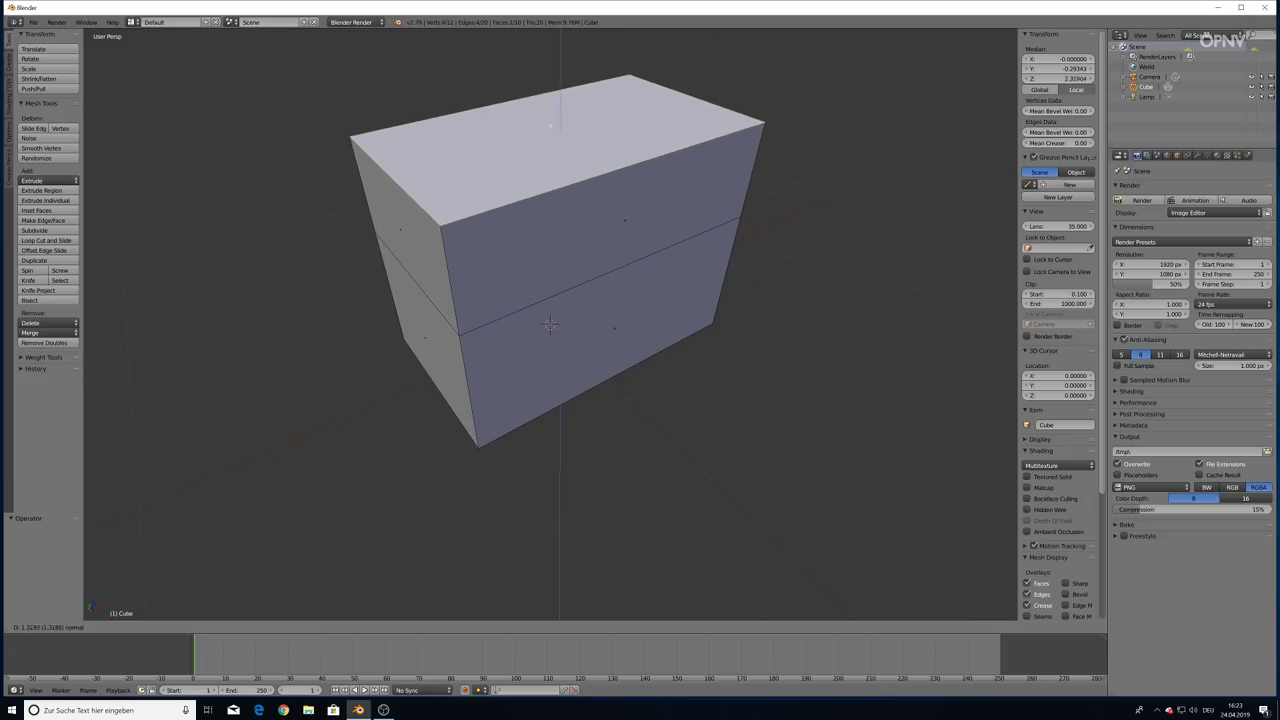
left_click(549, 323)
mouse_move(549, 323)
middle_mouse_down()
mouse_move(500, 290)
mouse_move(549, 323)
middle_mouse_up()
scroll(549, 323, "down", 3)
Extrude the upper face outward, then the lower box's right face and another lower face
key("e")
left_click(415, 296)
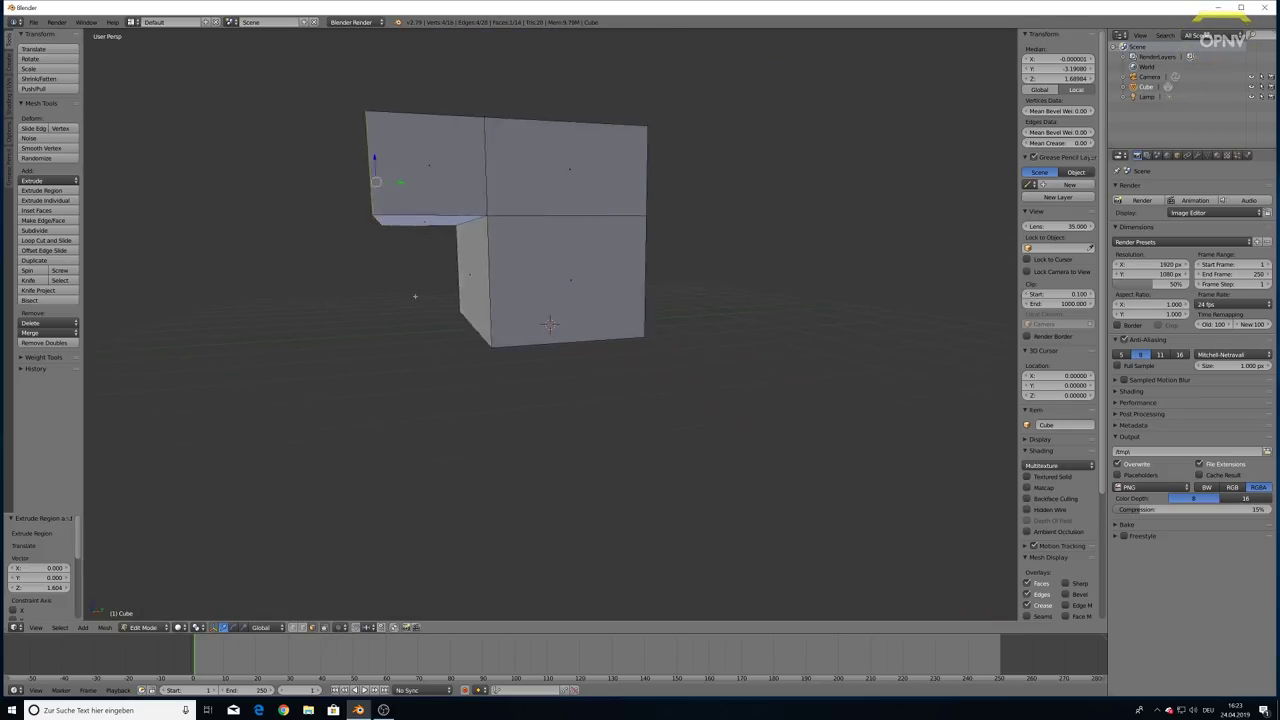
middle_click_drag(415, 296, 403, 300)
right_click(605, 275)
key("e")
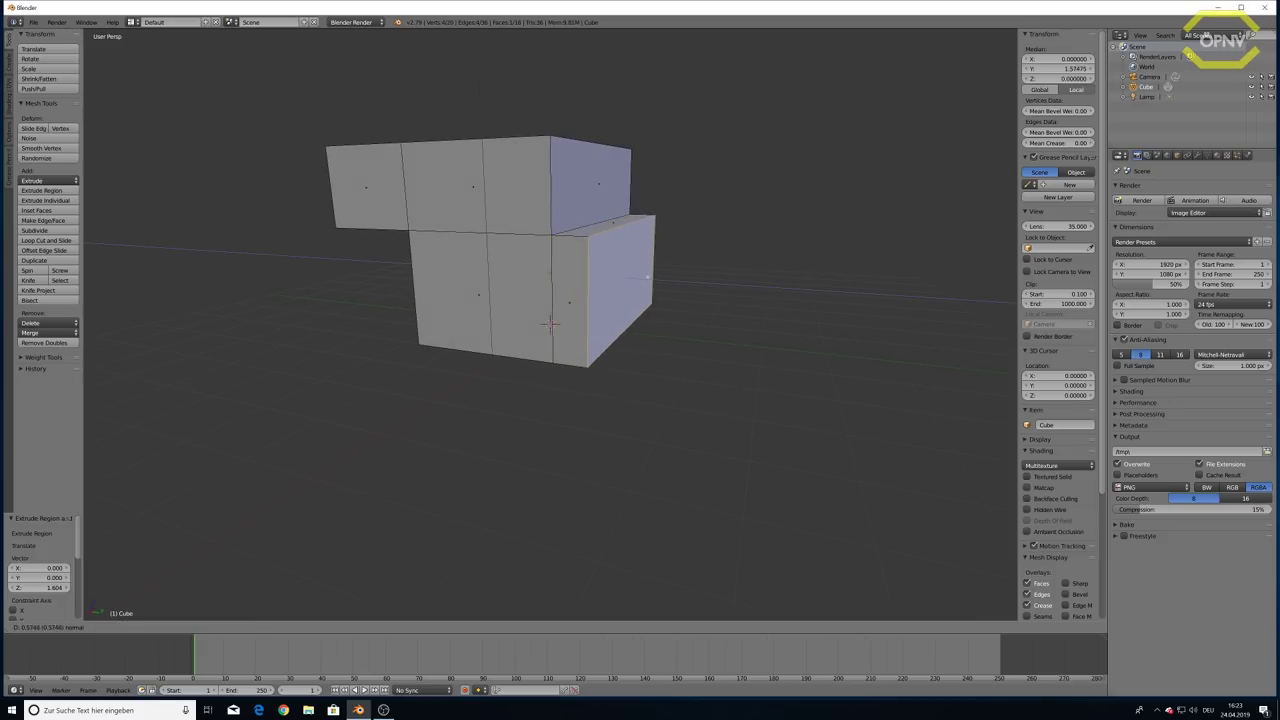
left_click(700, 277)
mouse_move(720, 277)
middle_mouse_down()
mouse_move(624, 356)
mouse_move(590, 320)
mouse_move(640, 340)
middle_mouse_up()
right_click(560, 290)
key("e")
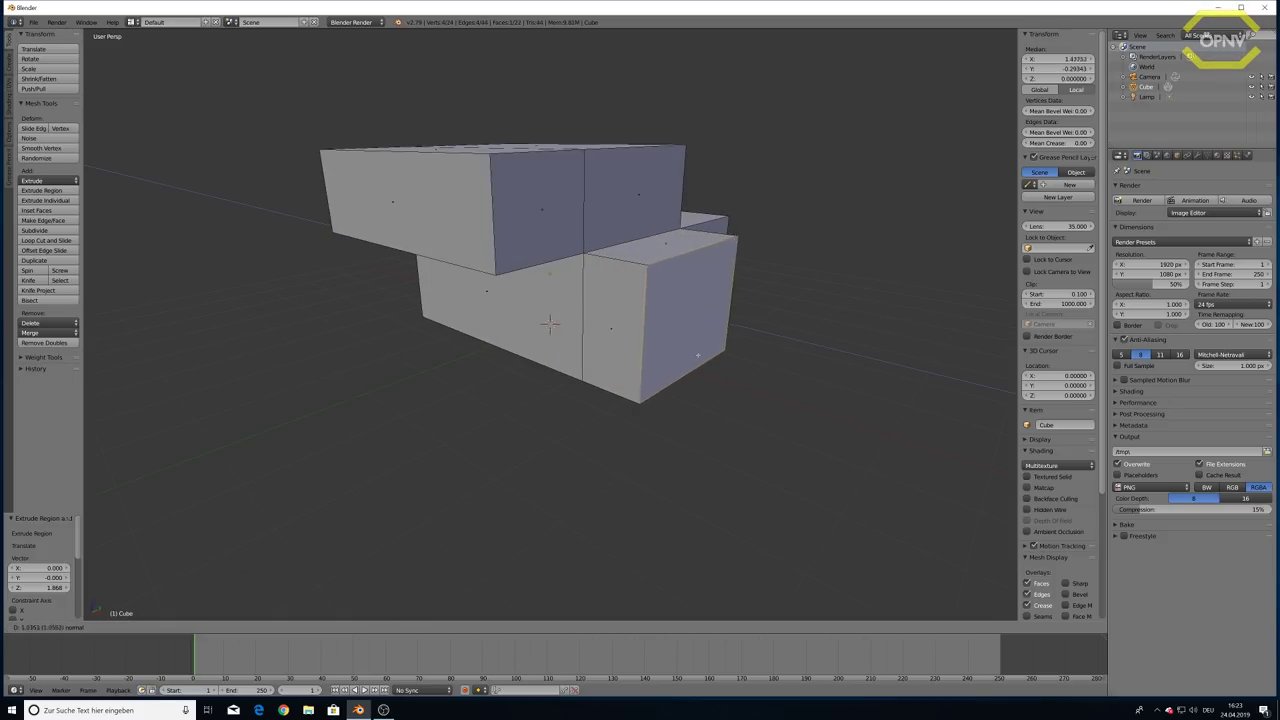
left_click(766, 318)
Extrude the top middle face, then undo the extrusions back to a single box
mouse_move(766, 318)
middle_mouse_down()
mouse_move(481, 377)
mouse_move(506, 394)
mouse_move(606, 394)
mouse_move(631, 351)
middle_mouse_up()
right_click(624, 199)
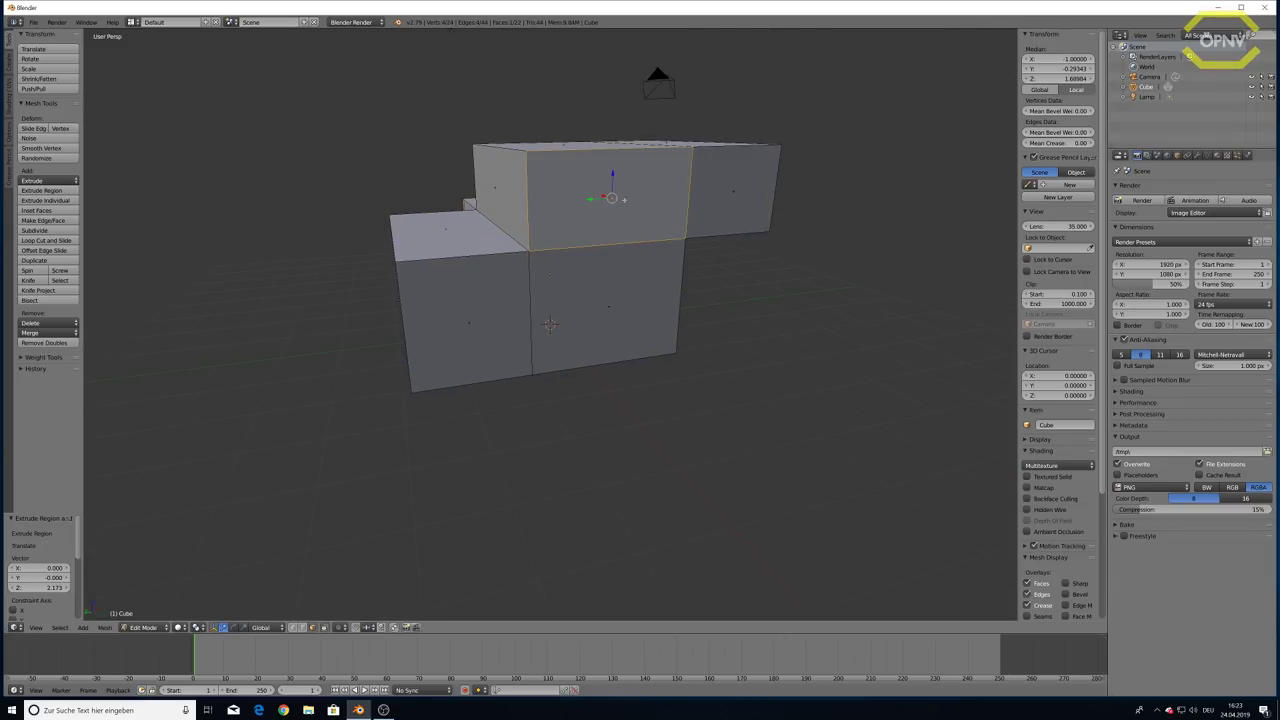
key("e")
left_click(624, 150)
mouse_move(624, 150)
middle_mouse_down()
mouse_move(600, 300)
mouse_move(560, 330)
middle_mouse_up()
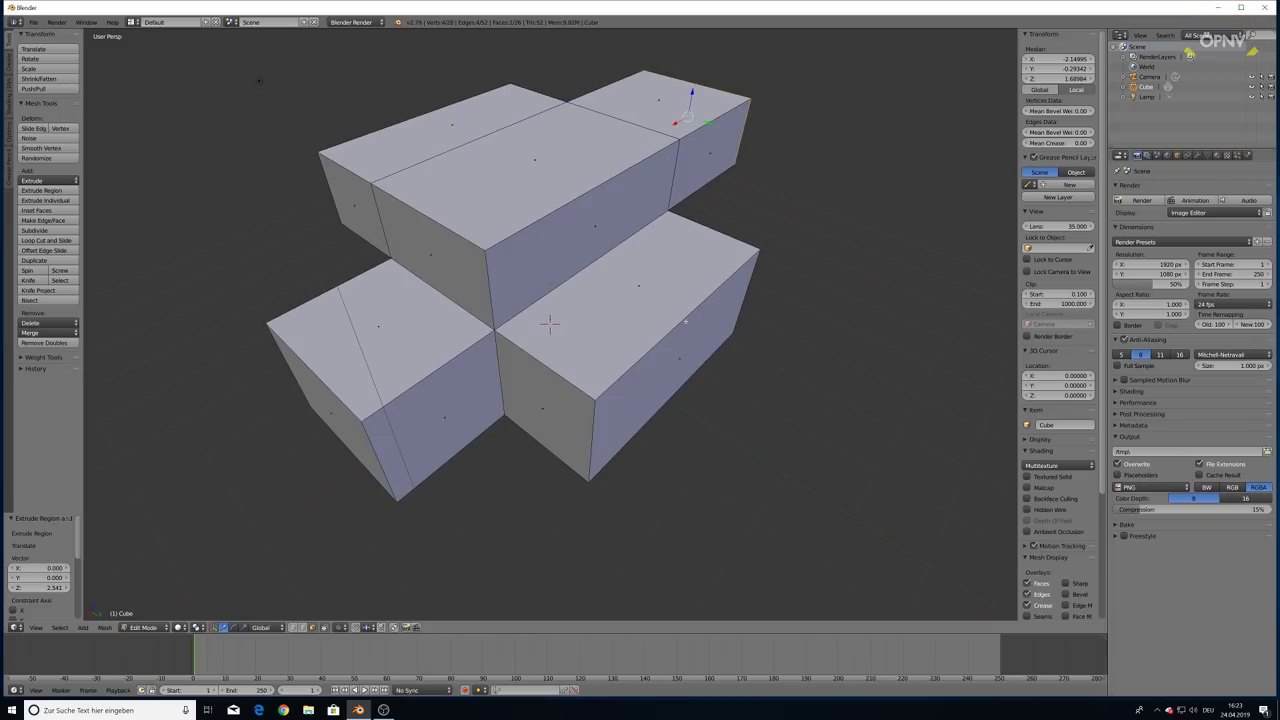
mouse_move(685, 321)
middle_mouse_down()
mouse_move(729, 289)
mouse_move(754, 297)
middle_mouse_up()
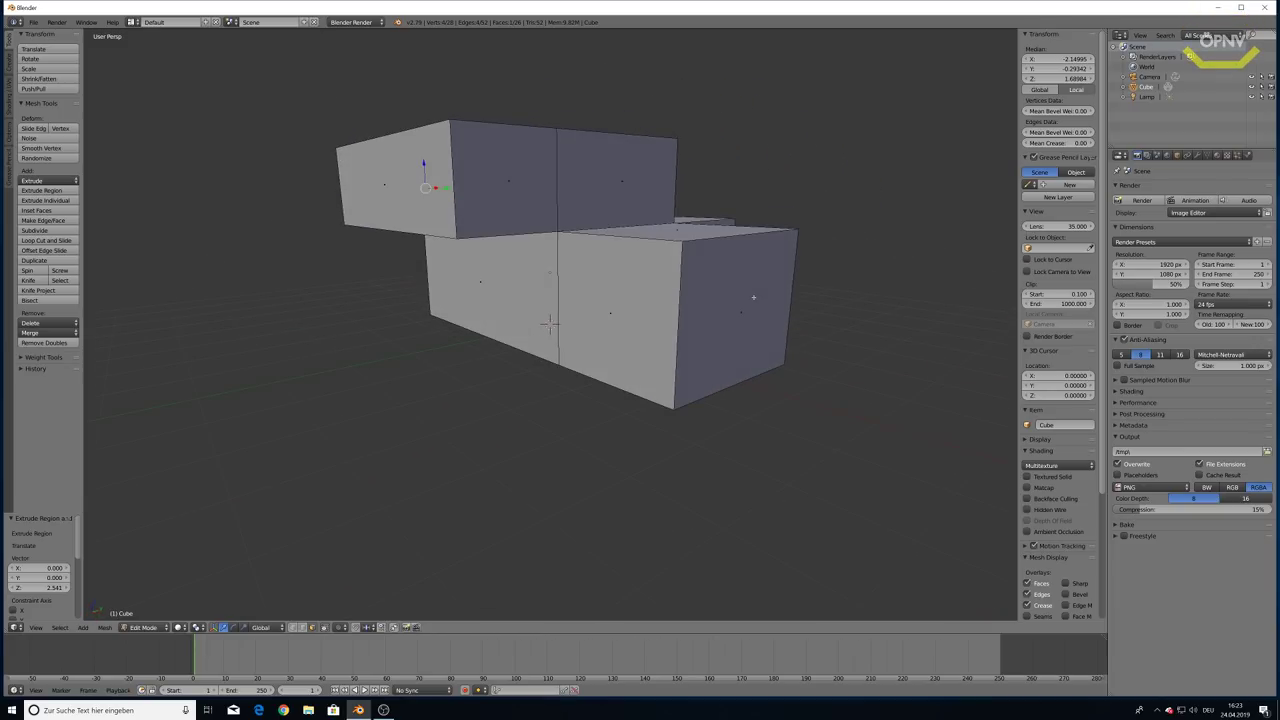
key("ctrl+z")
key("ctrl+z")
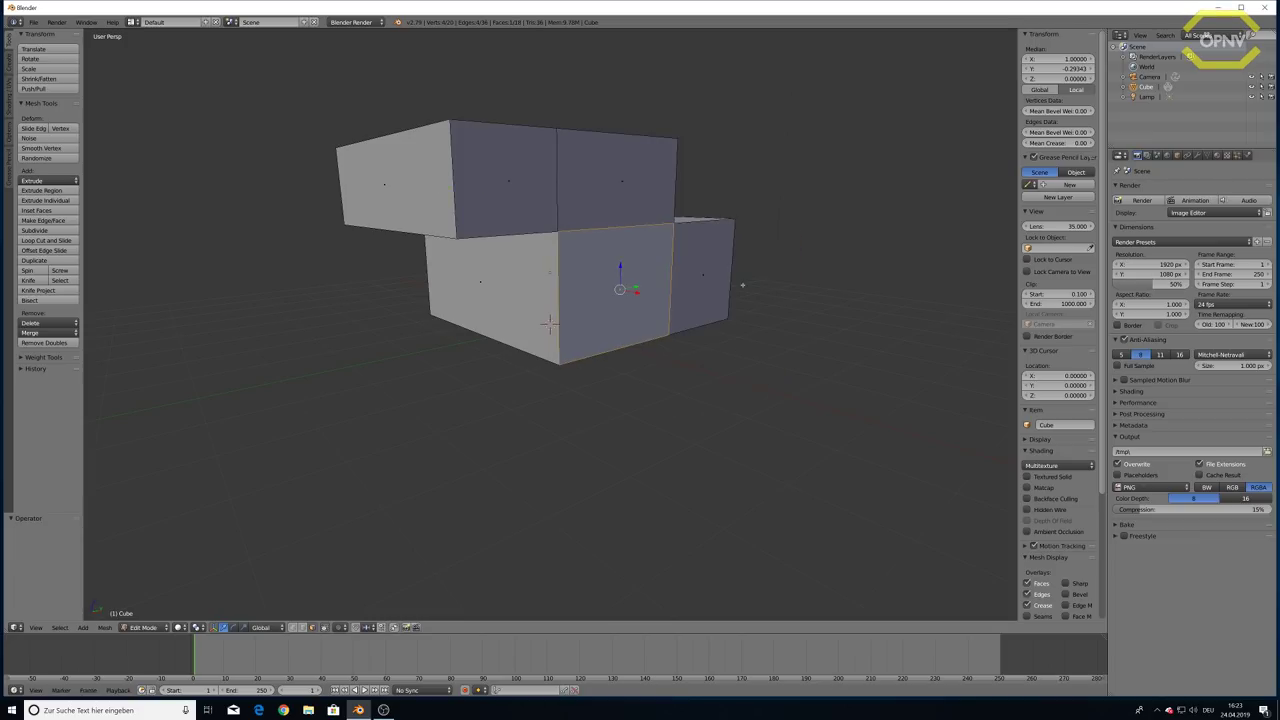
key("ctrl+z")
key("ctrl+z")
key("ctrl+z")
Triangulate the box's top face, then undo it to restore a single top face
key("ctrl+t")
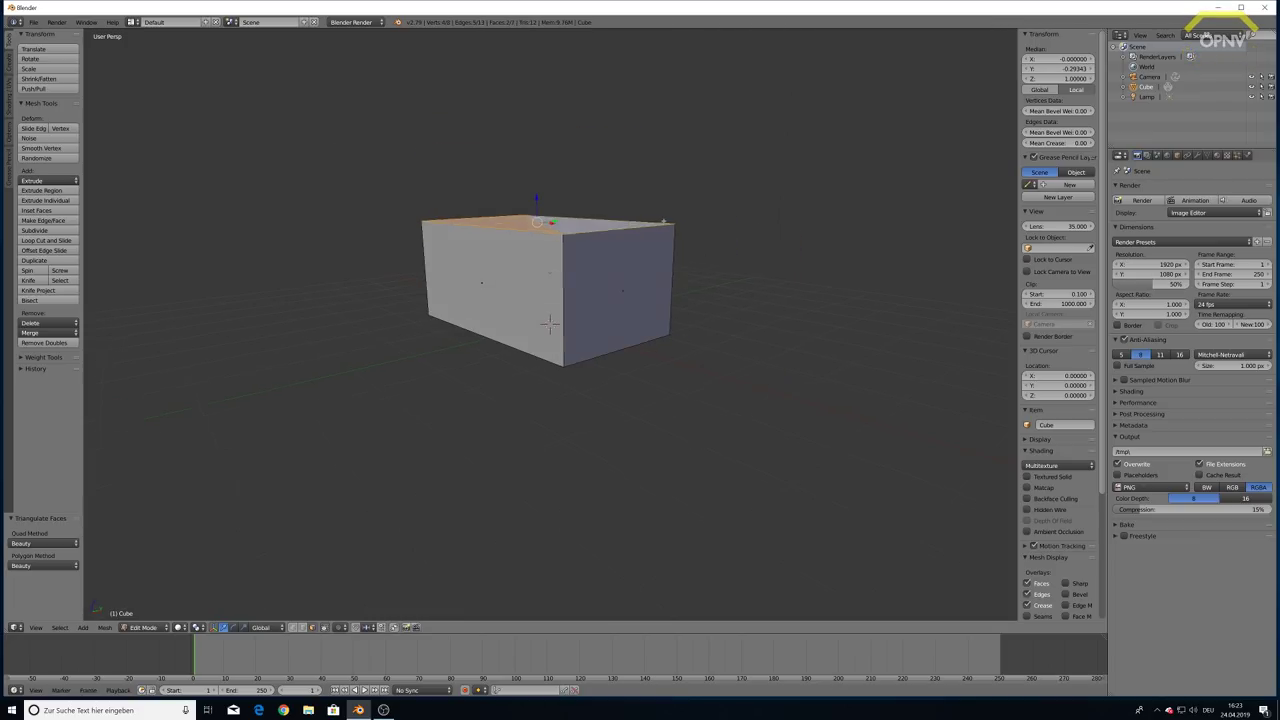
mouse_move(743, 281)
middle_mouse_down()
mouse_move(646, 271)
mouse_move(659, 290)
middle_mouse_up()
right_click(560, 320)
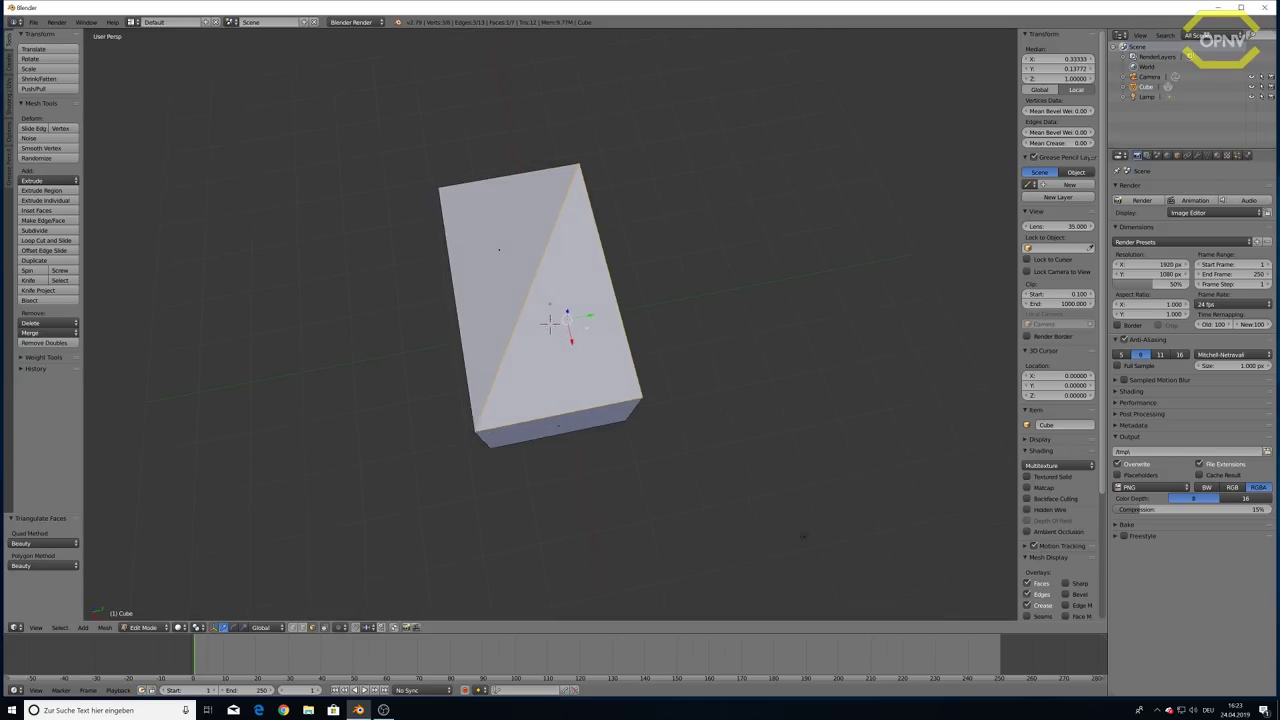
middle_click_drag(560, 320, 654, 340)
key("ctrl+z")
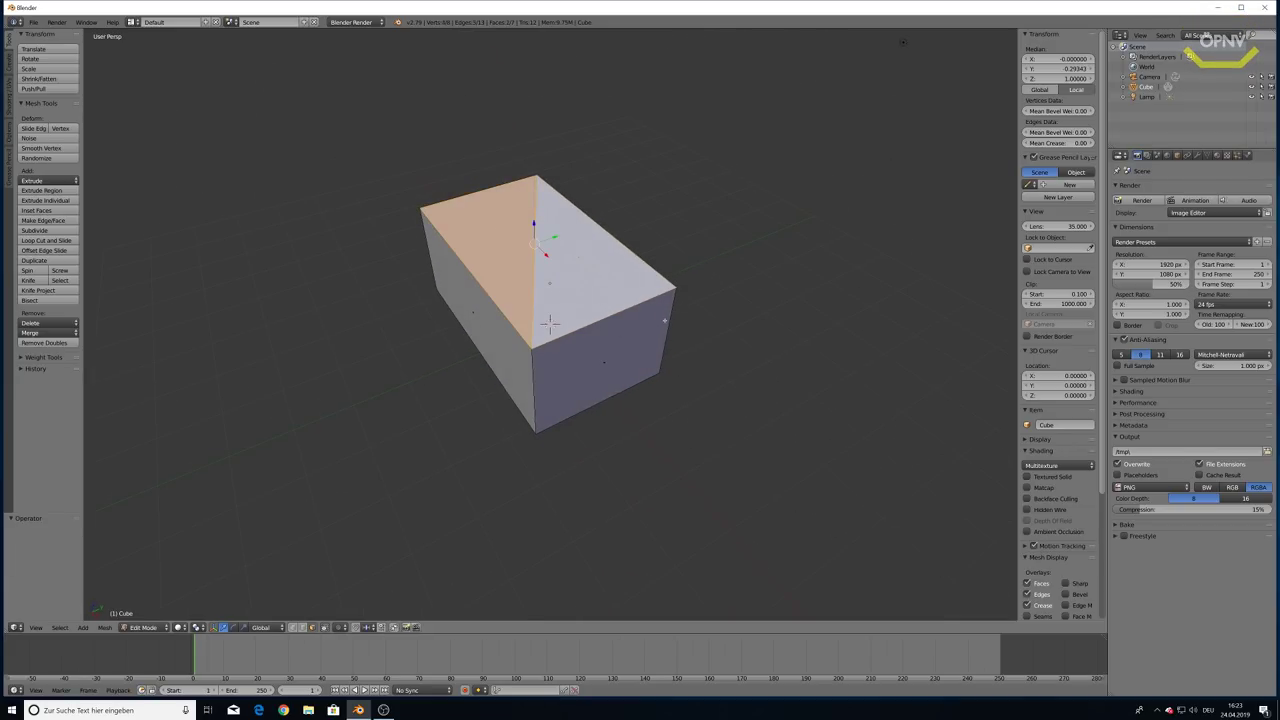
key("ctrl+z")
Switch to a slightly raised front view and begin a loop cut around the box
mouse_move(550, 322)
middle_mouse_down()
mouse_move(714, 300)
mouse_move(641, 314)
middle_mouse_up()
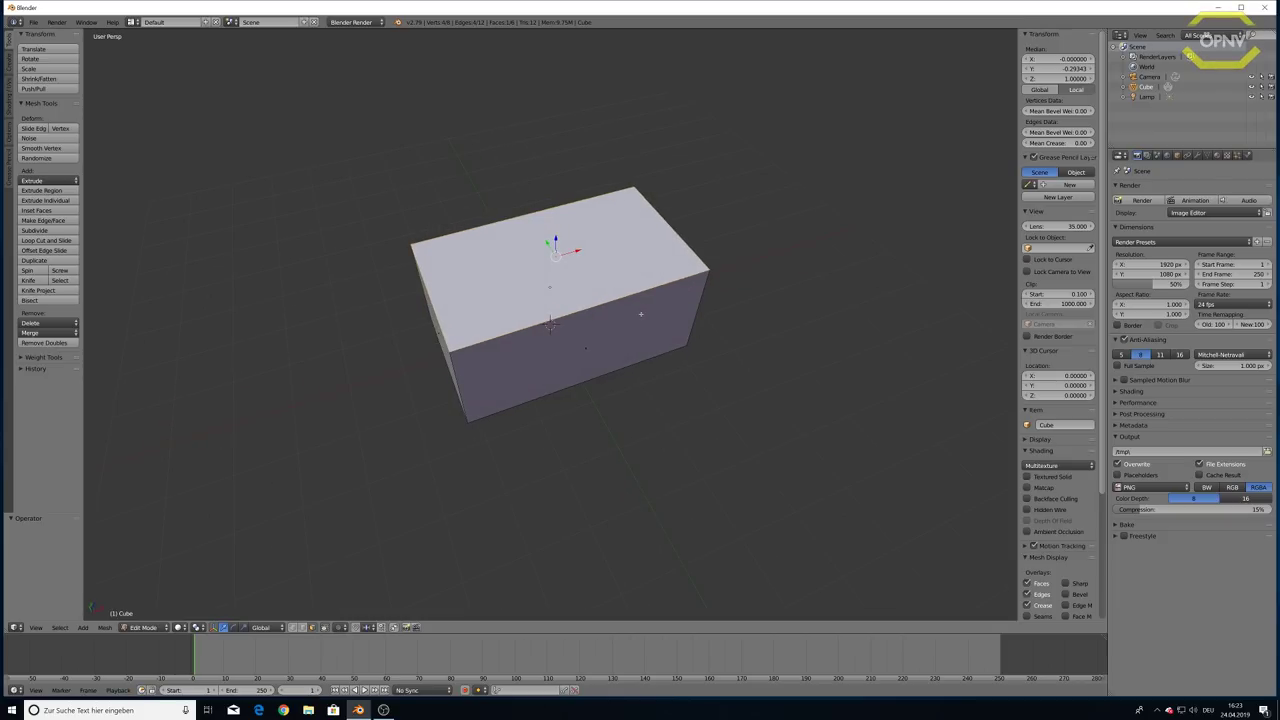
scroll(611, 314, "up", 1)
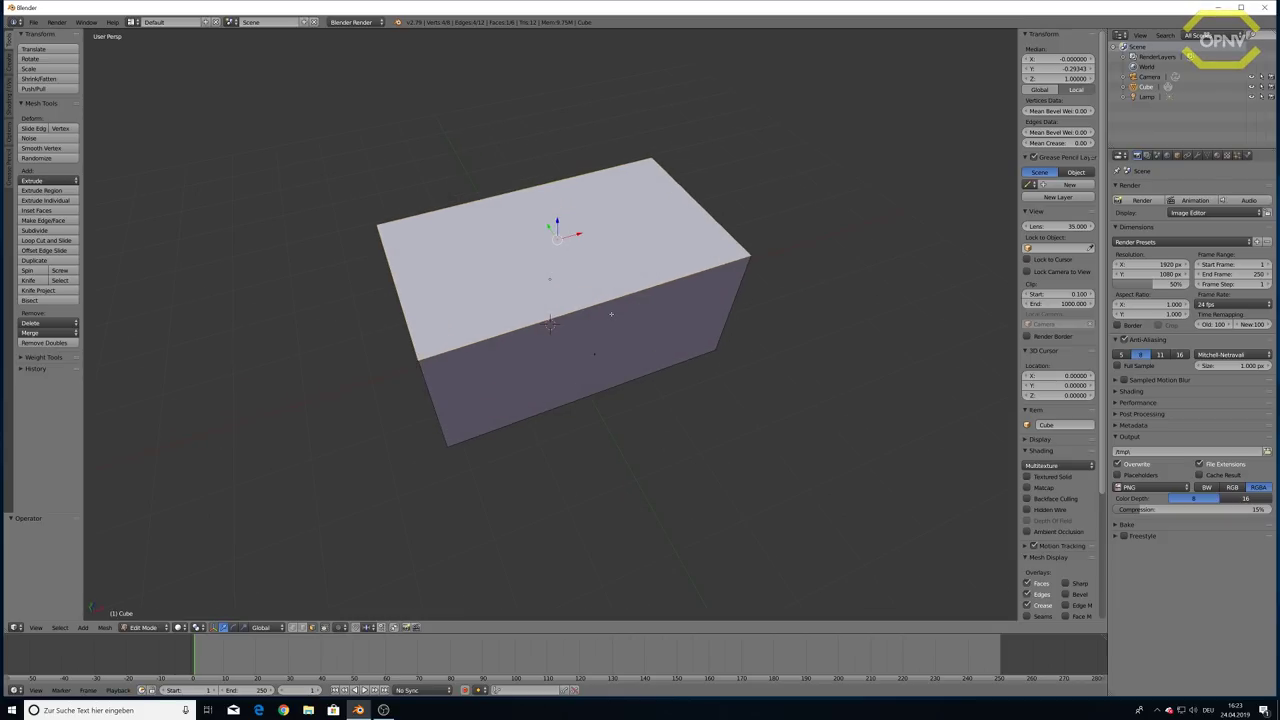
middle_click_drag(600, 400, 640, 300)
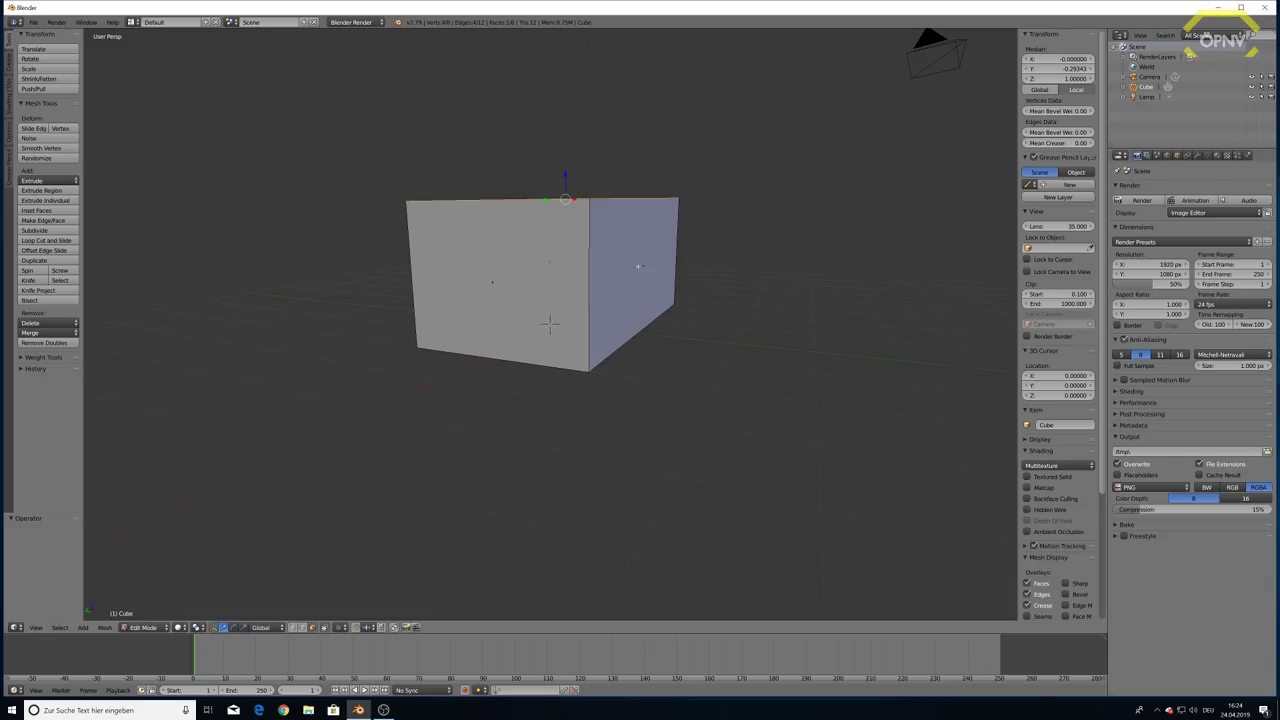
middle_click_drag(549, 322, 549, 322)
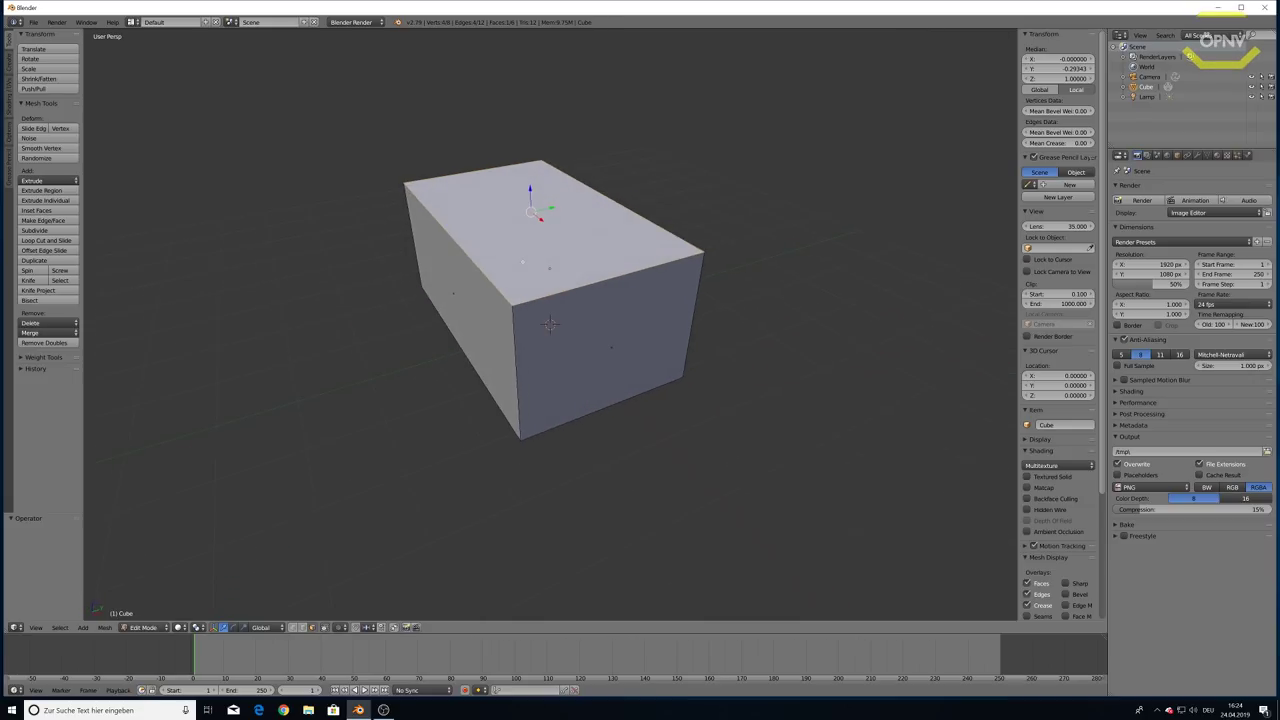
key("KP_1")
key("KP_8")
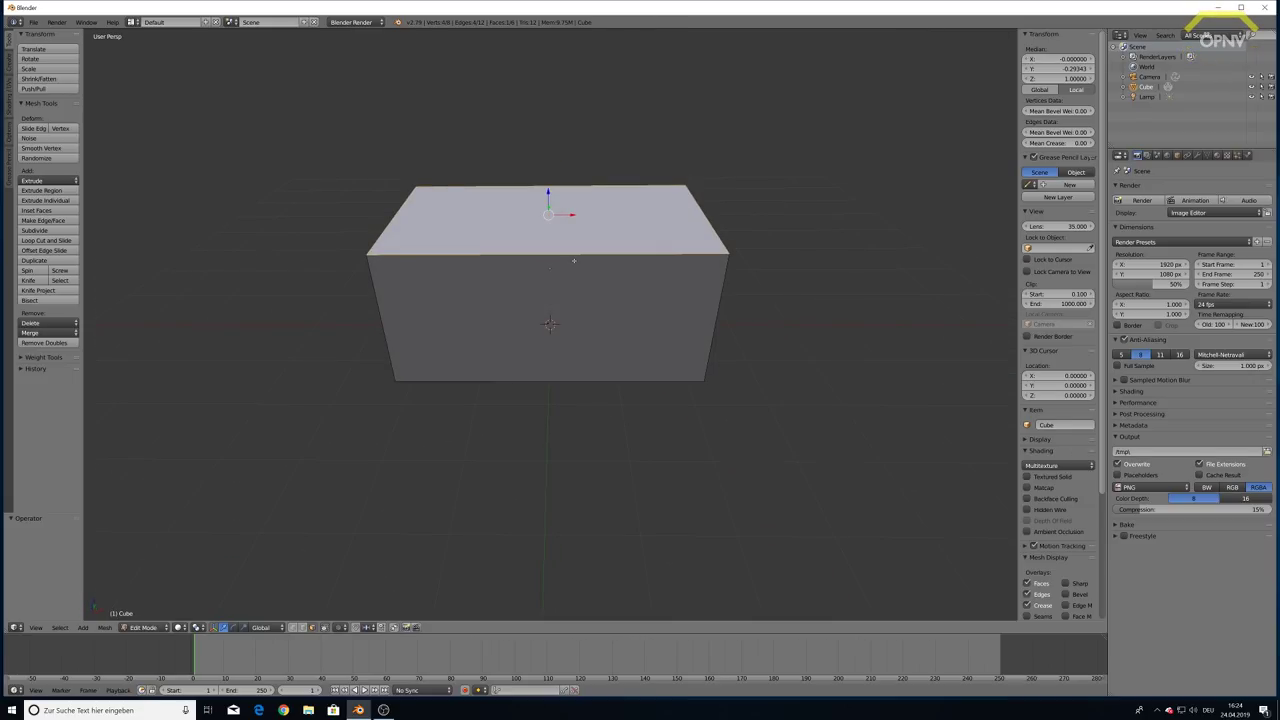
key("ctrl+r")
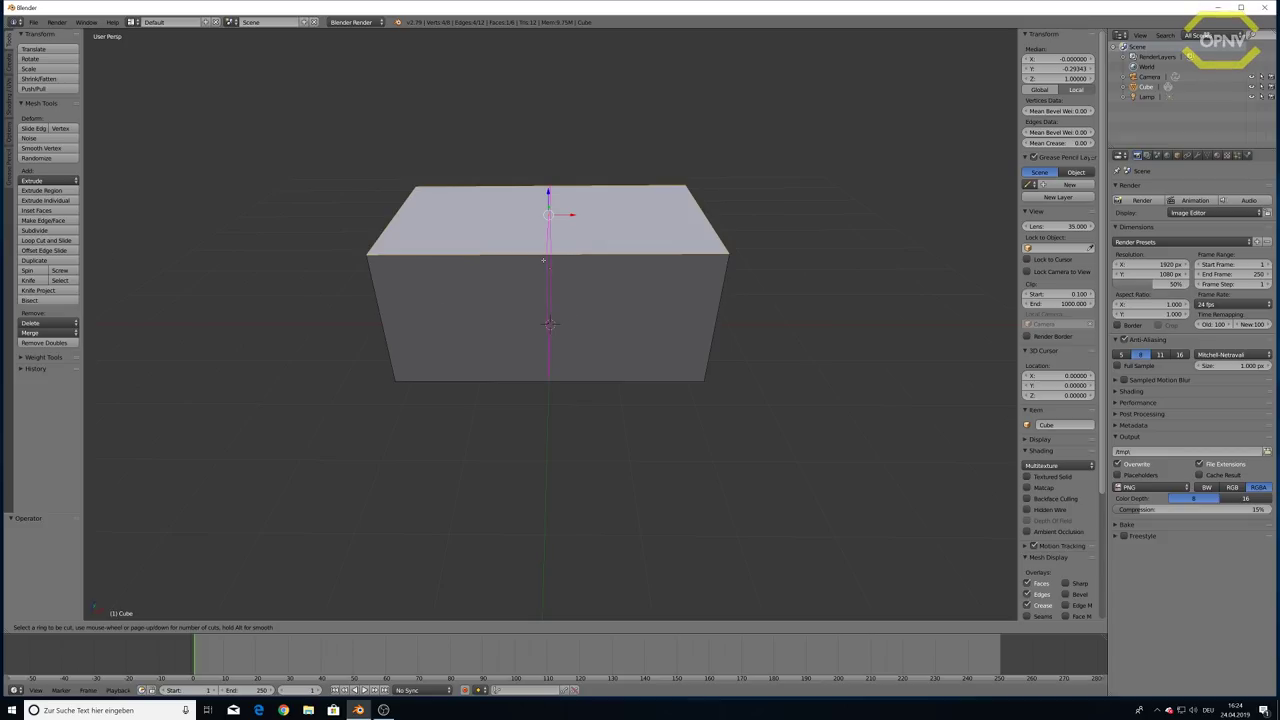
scroll(543, 260, "up", 1)
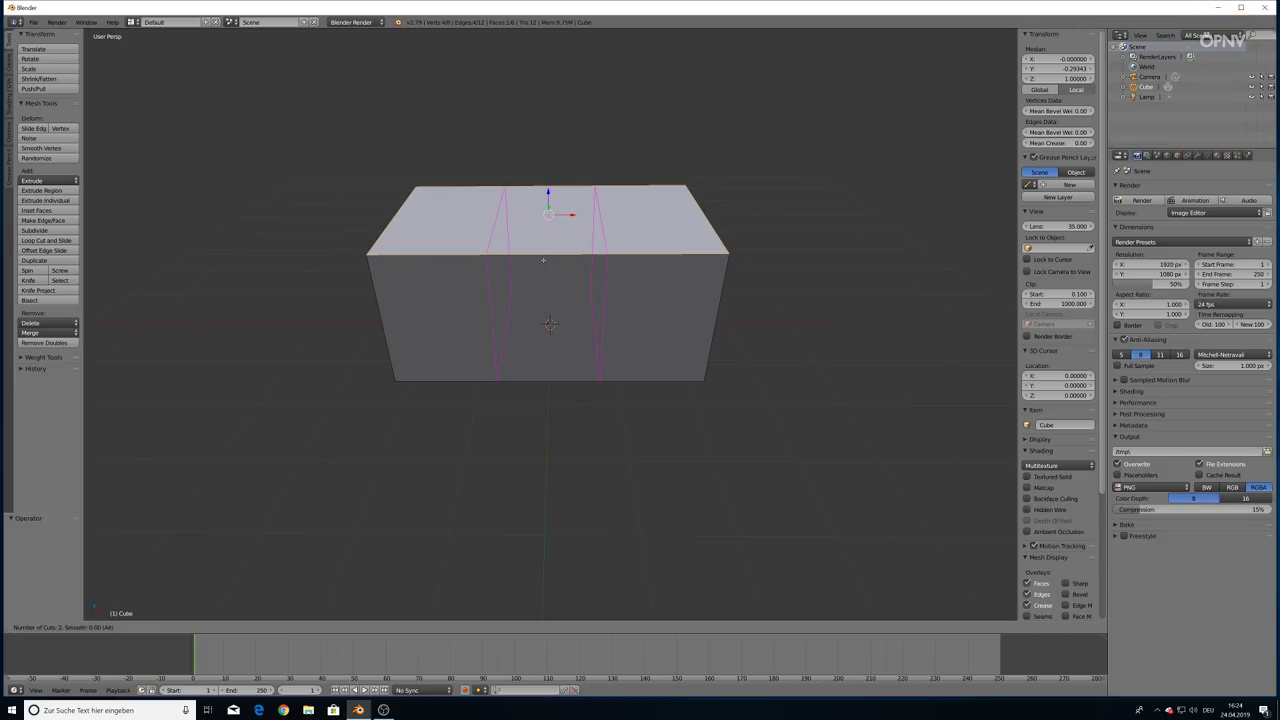
scroll(543, 260, "down", 1)
scroll(543, 260, "up", 1)
scroll(543, 260, "down", 2)
scroll(543, 260, "down", 1)
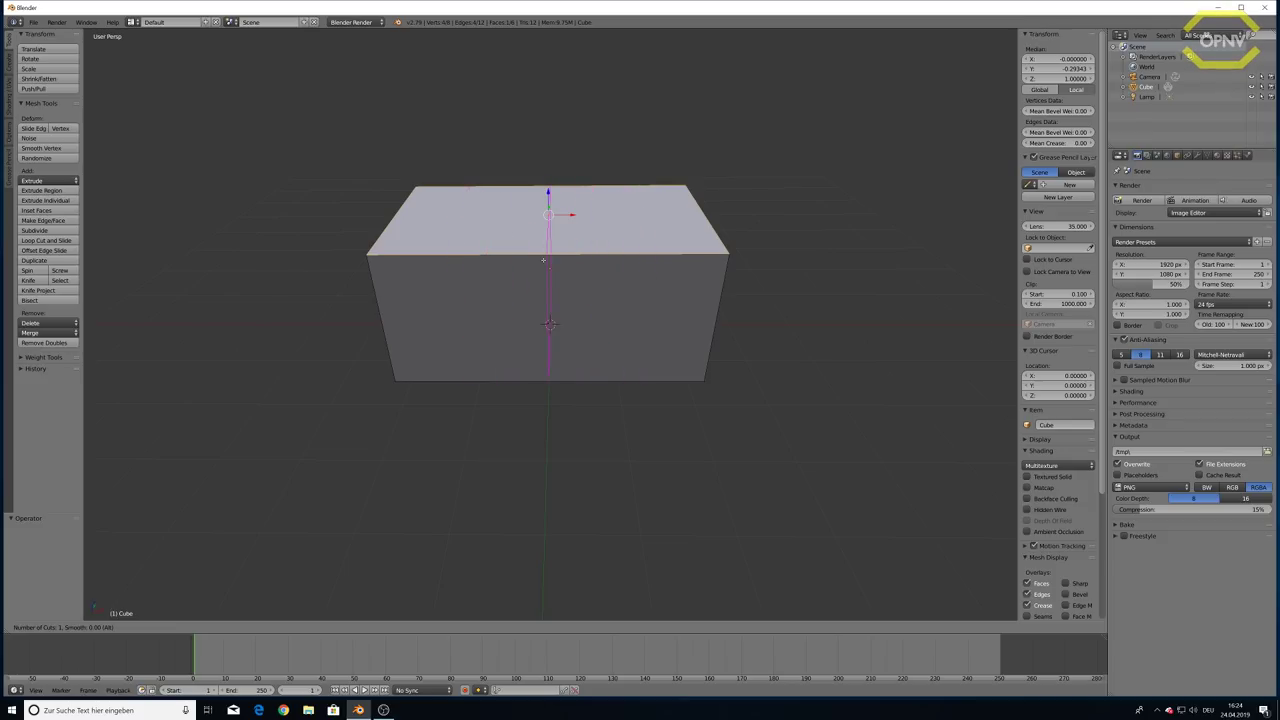
scroll(543, 260, "up", 1)
scroll(543, 260, "up", 2)
scroll(543, 260, "up", 2)
scroll(543, 260, "up", 2)
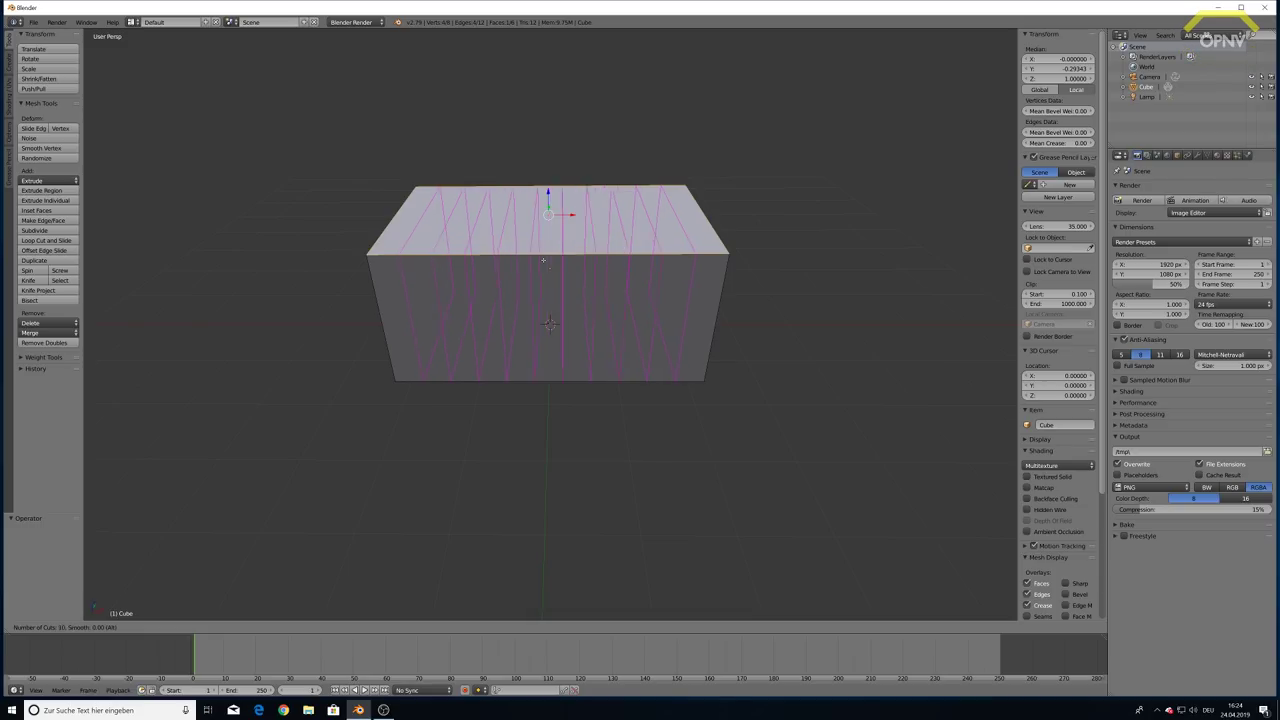
scroll(543, 260, "up", 3)
scroll(543, 260, "up", 4)
scroll(543, 260, "up", 4)
scroll(543, 260, "up", 6)
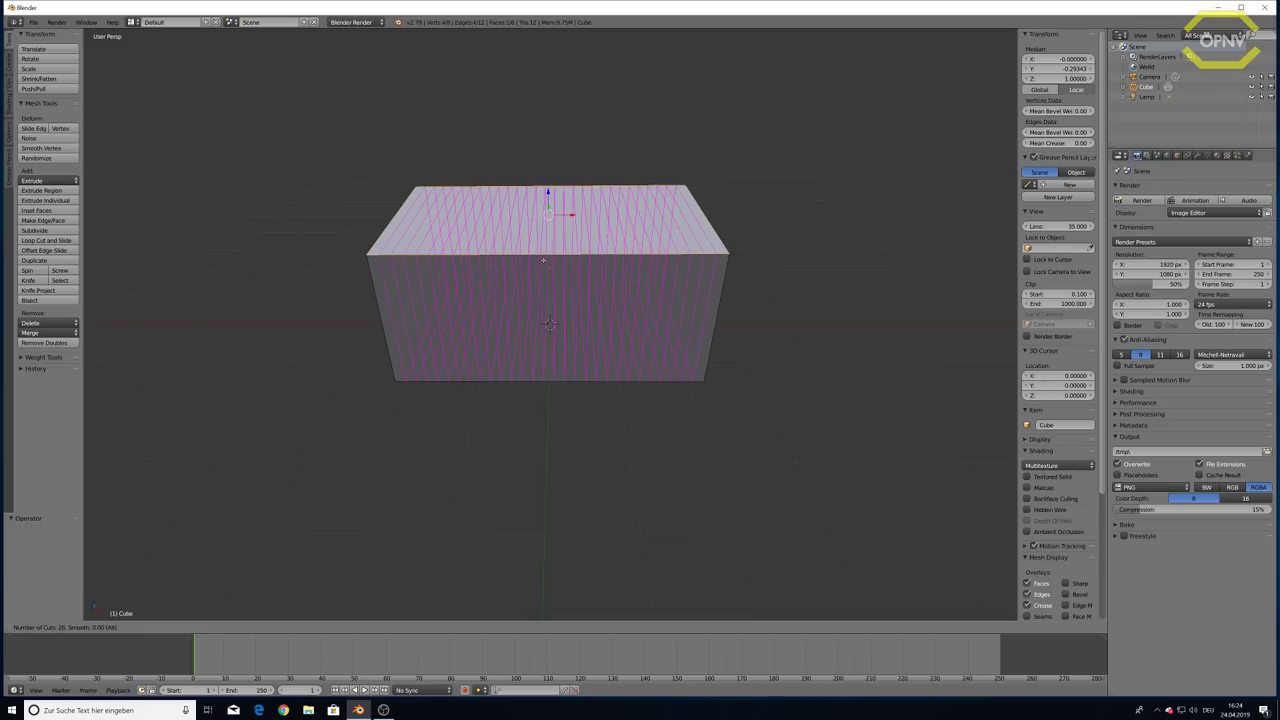
scroll(543, 260, "up", 6)
scroll(543, 260, "up", 4)
scroll(543, 260, "down", 8)
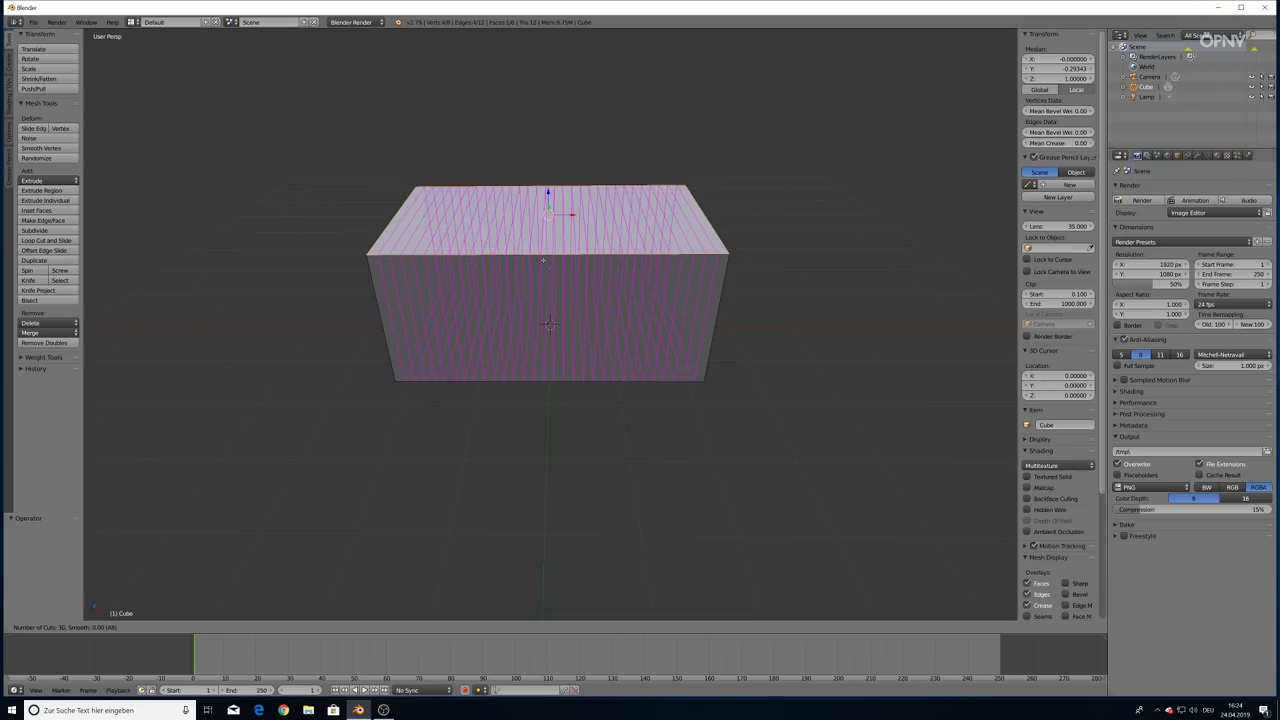
scroll(543, 260, "down", 8)
scroll(543, 260, "down", 7)
scroll(543, 260, "down", 5)
scroll(543, 260, "down", 8)
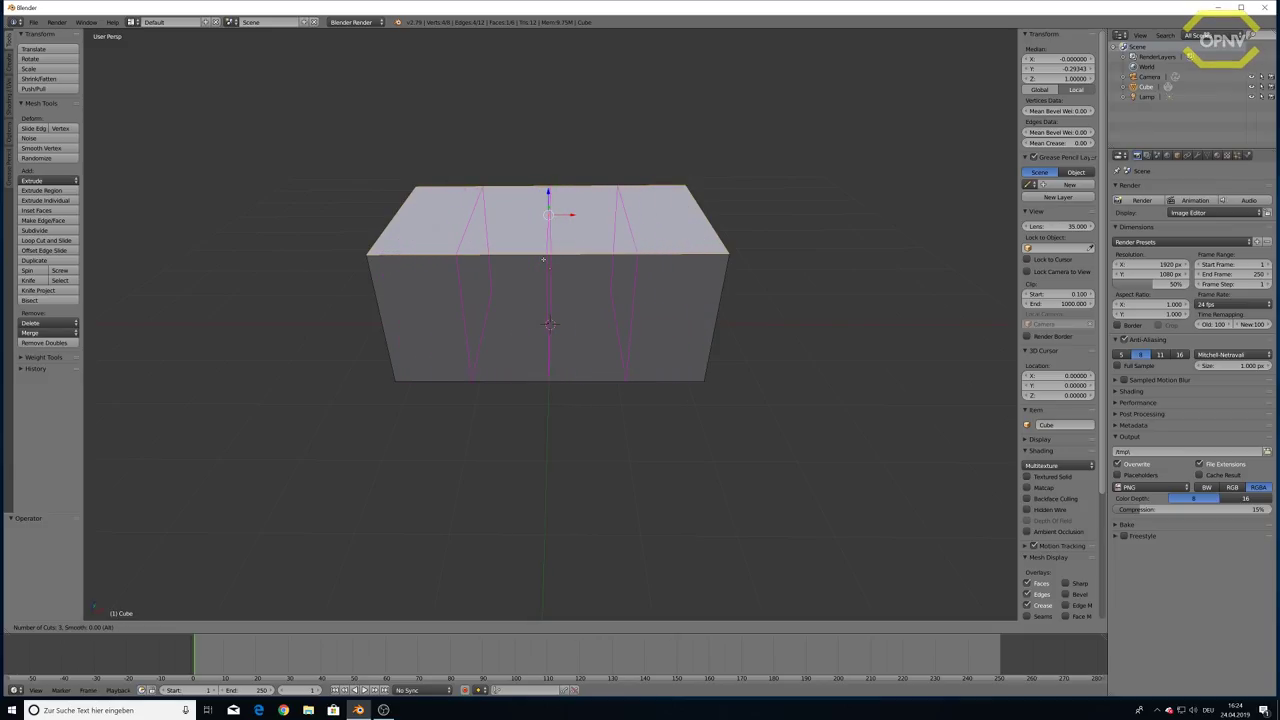
right_click(543, 260)
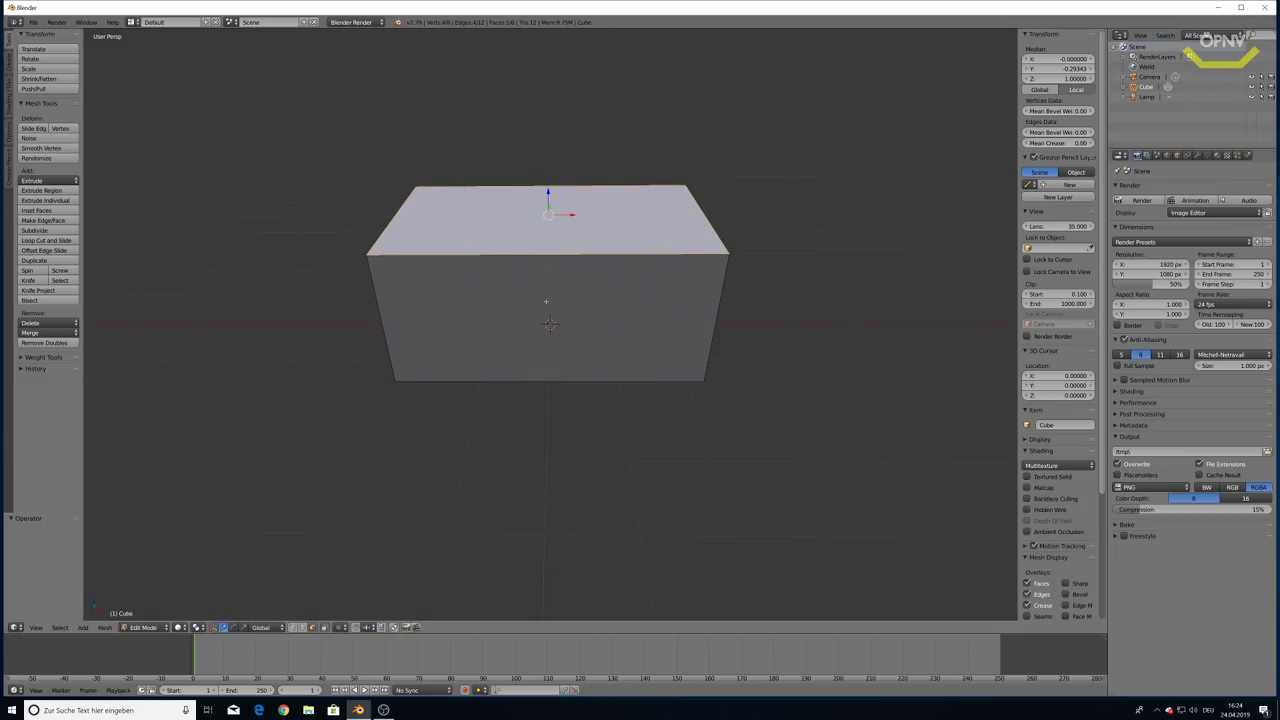
Add one centred vertical edge loop around the box, cancelling a trial move afterwards
key("ctrl+r")
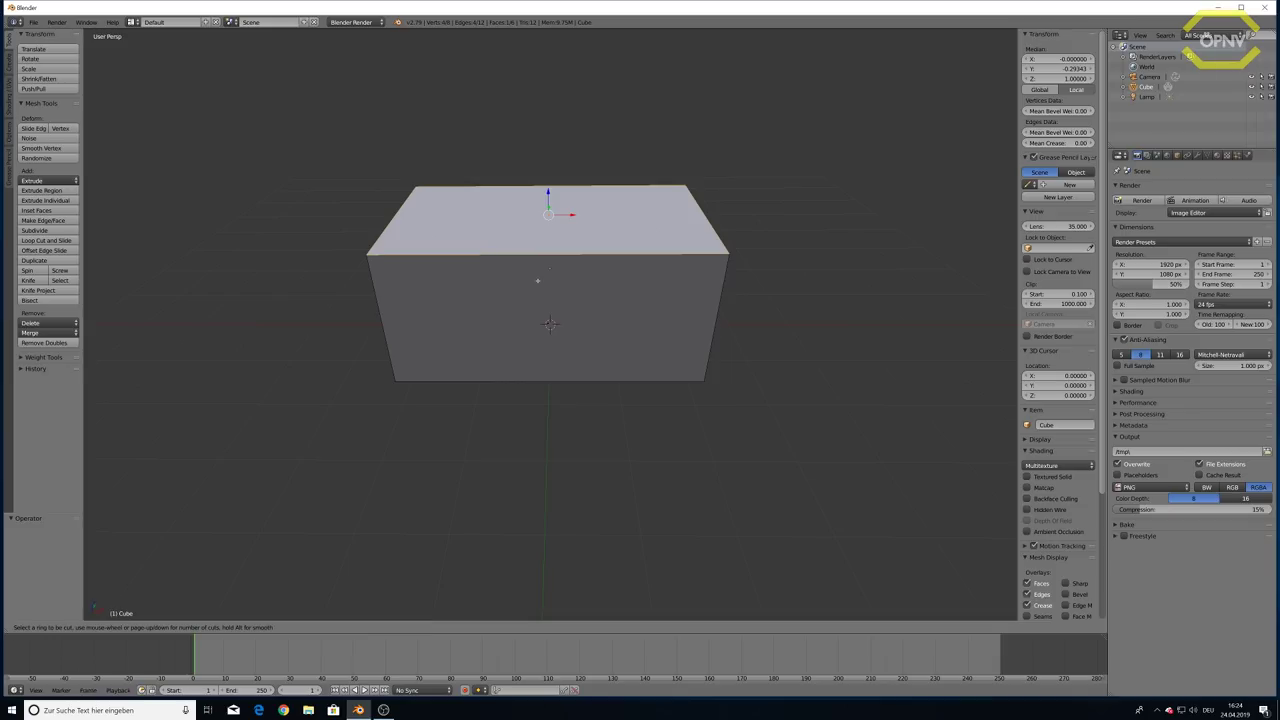
left_click(548, 258)
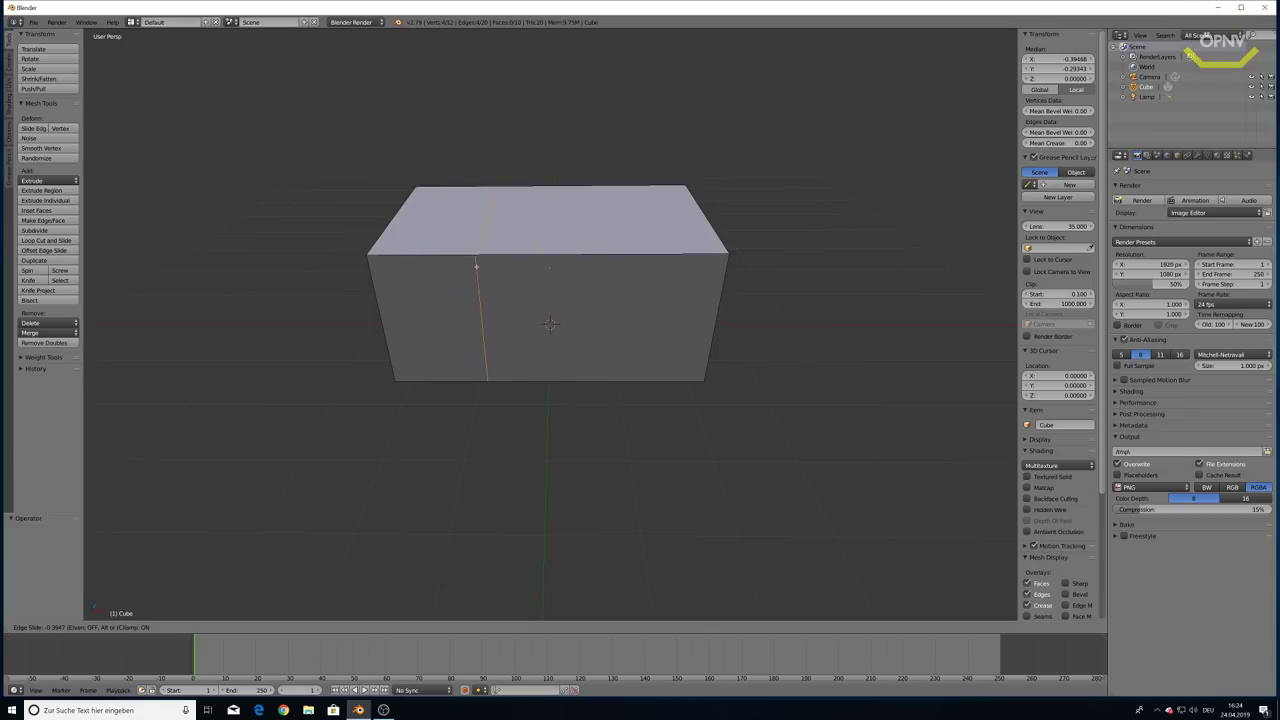
right_click(621, 471)
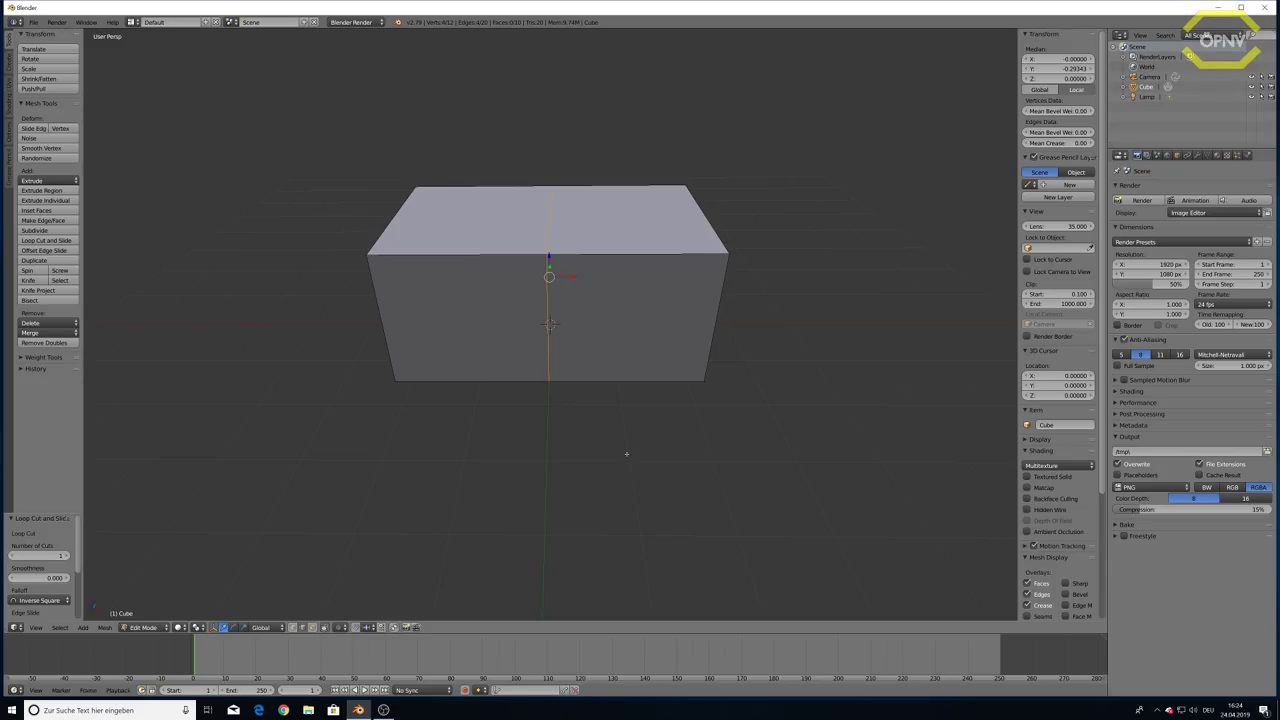
middle_click_drag(626, 454, 606, 343)
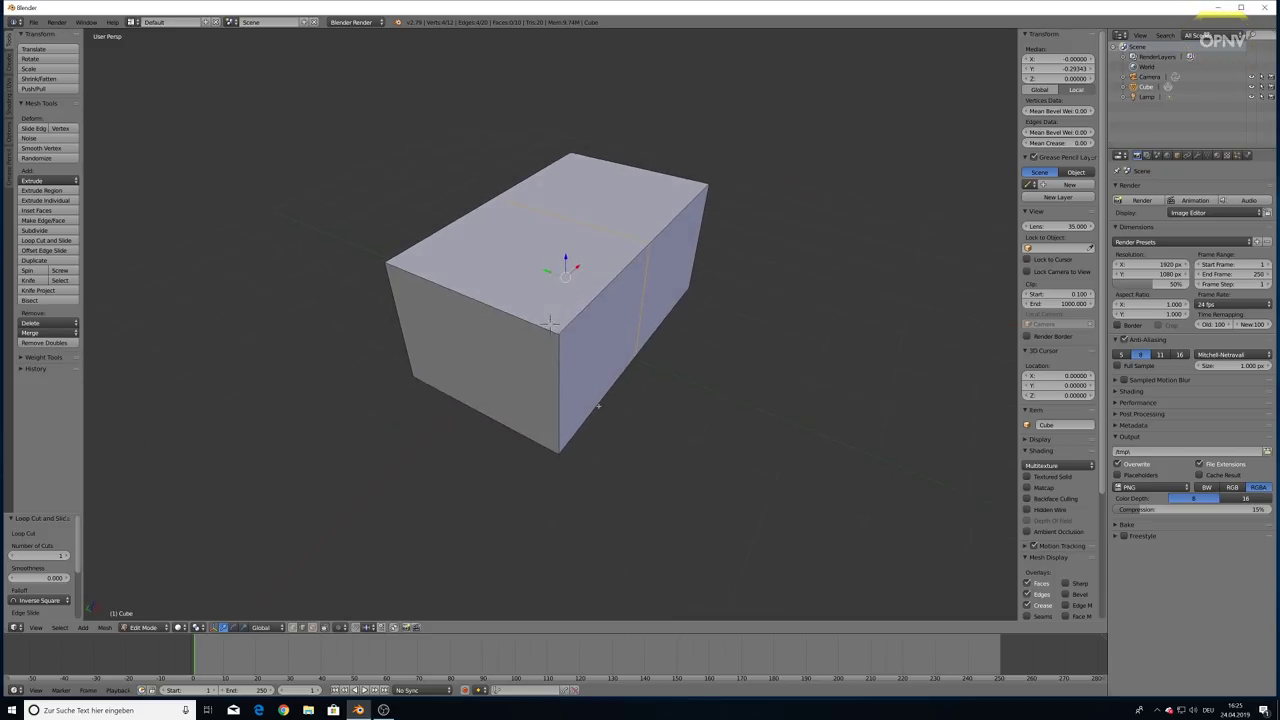
key("g")
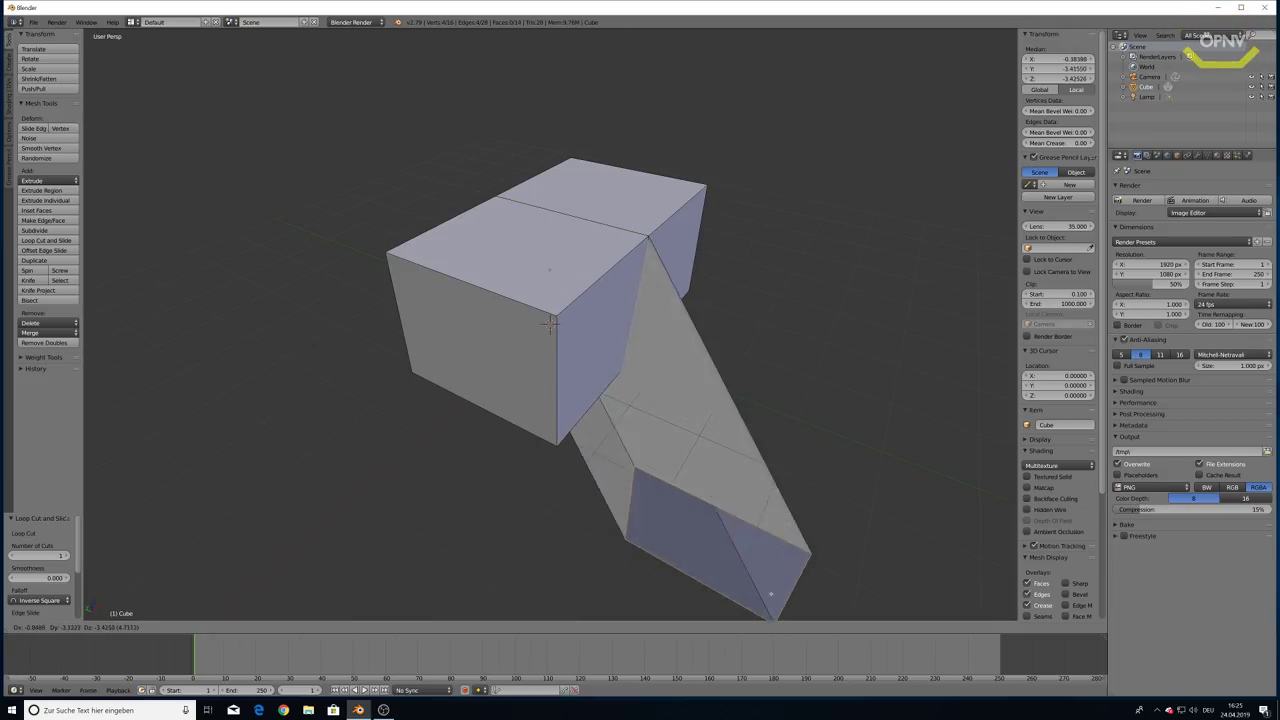
right_click(850, 208)
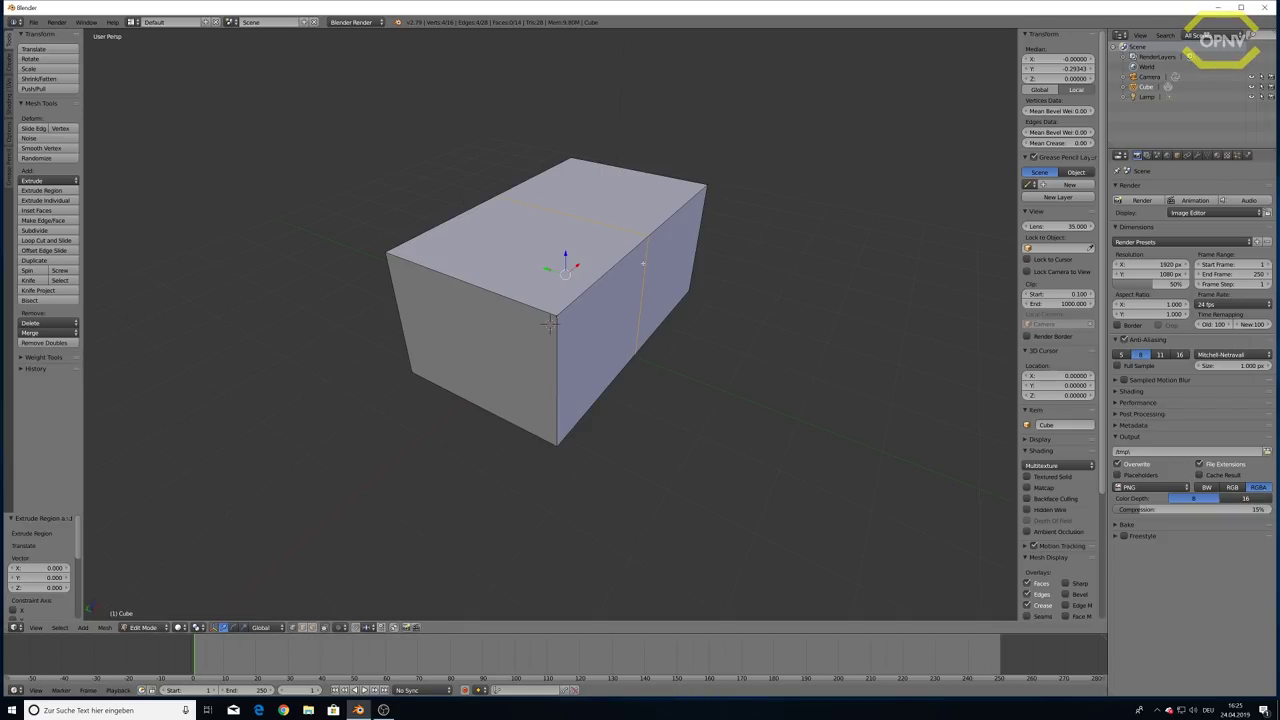
Select the new vertical edge loop in edge select mode, then set a slightly raised front view
middle_click_drag(678, 308, 403, 516)
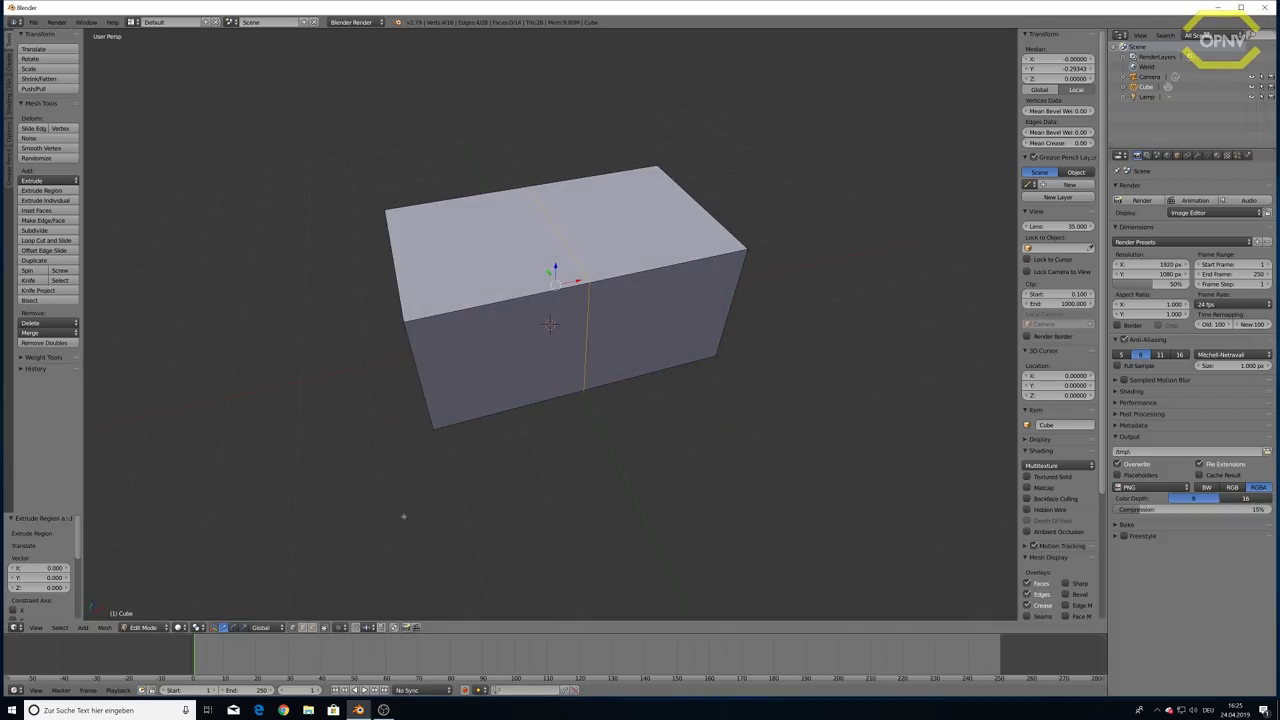
key("a")
left_click(295, 629)
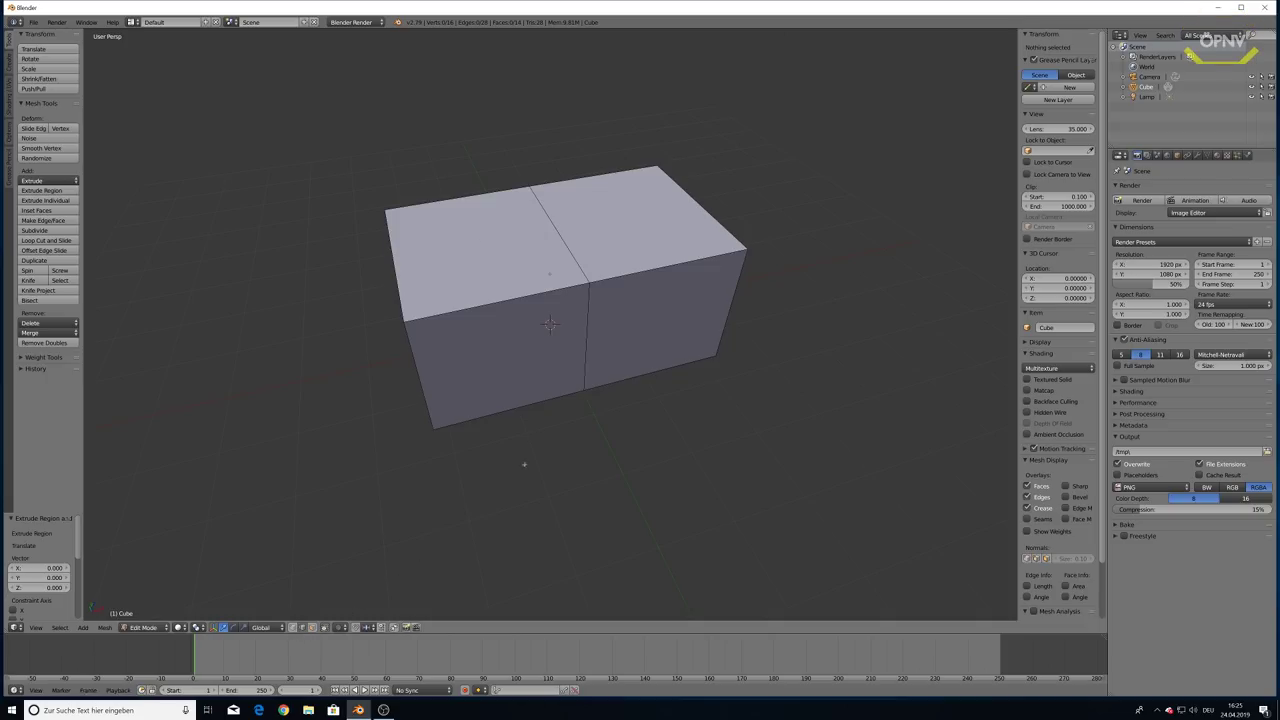
right_click(587, 322)
middle_click_drag(587, 325, 634, 366)
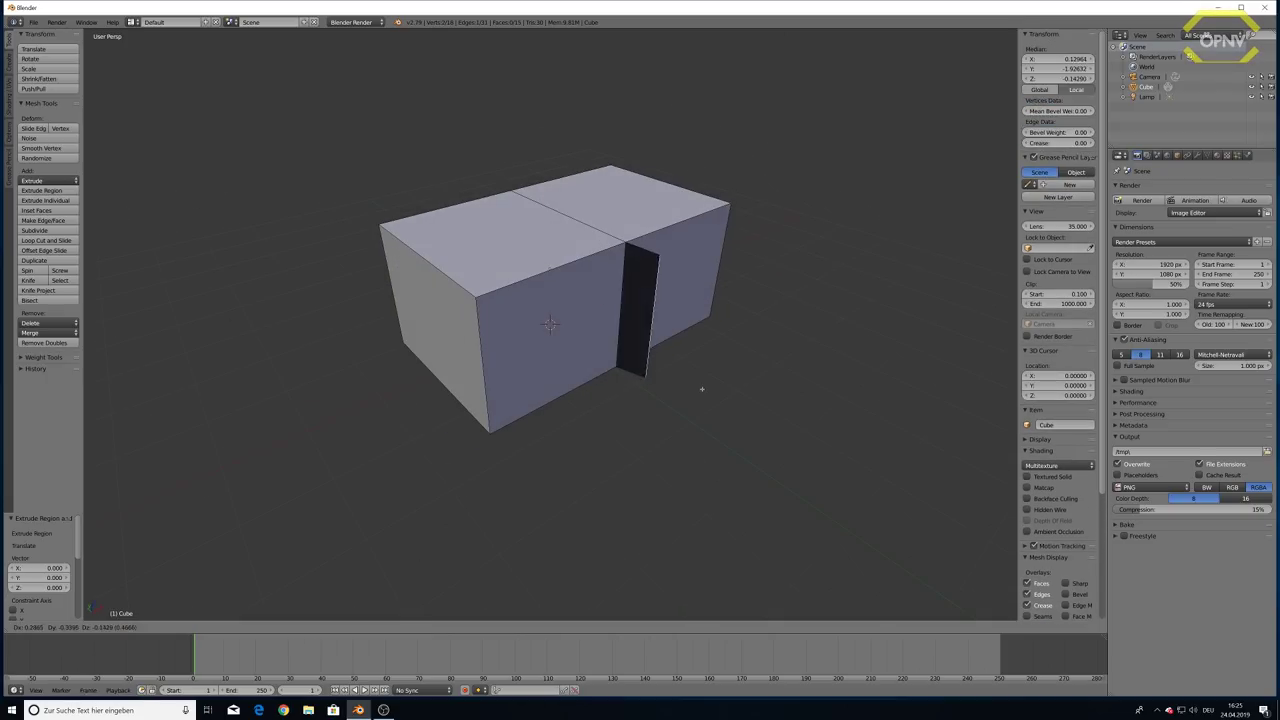
middle_click_drag(821, 454, 731, 443)
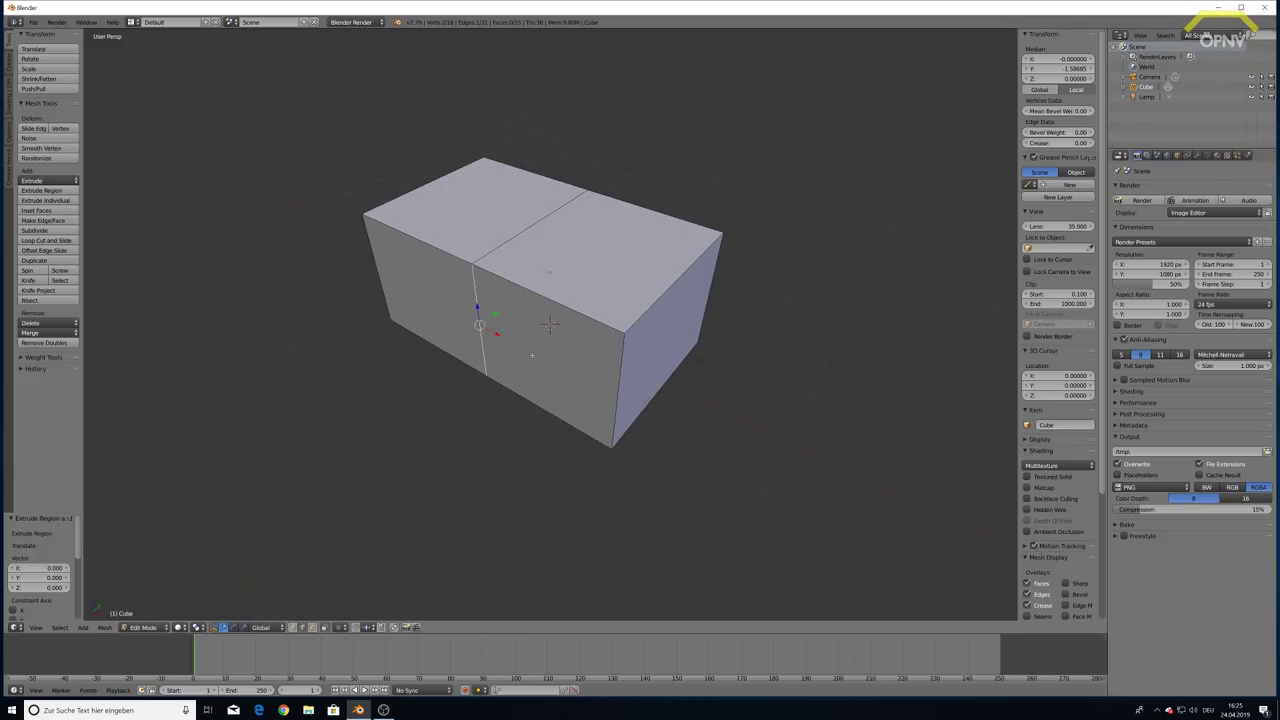
key("KP_1")
key("KP_8")
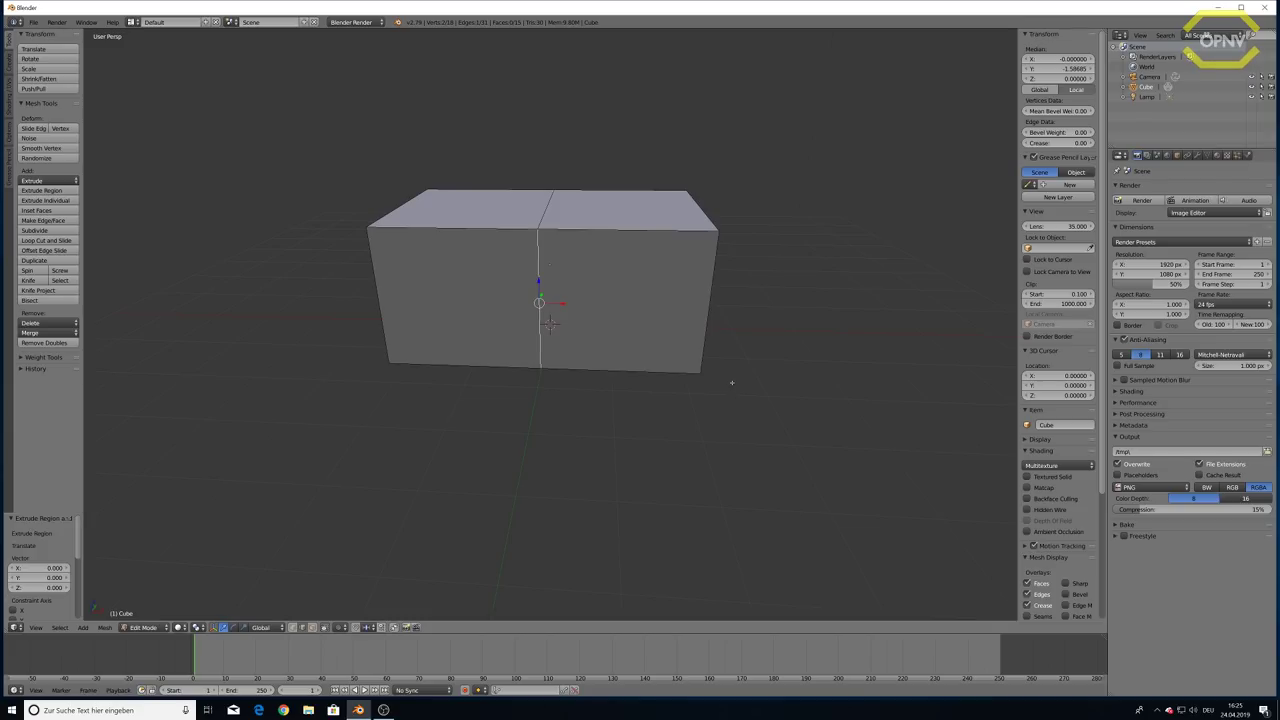
Scale the whole box along Z to 0.055 of its height, forming a thin slab
key("a")
key("a")
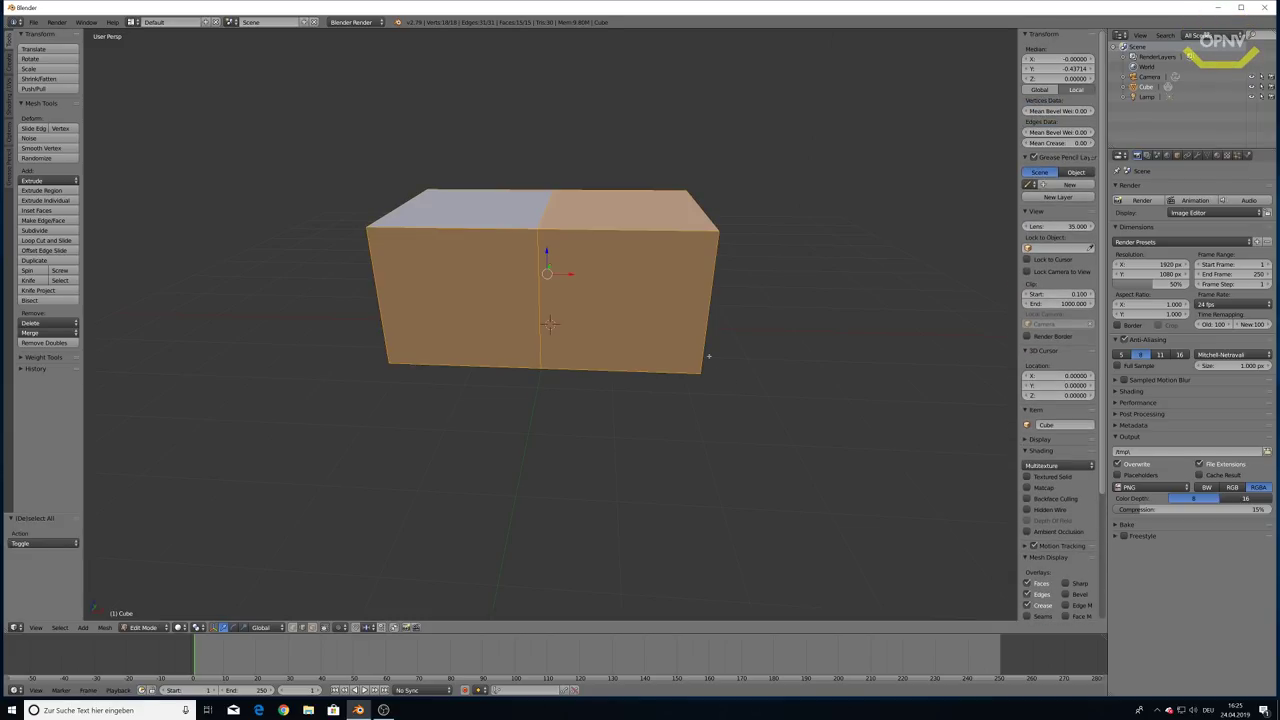
key("s")
key("z")
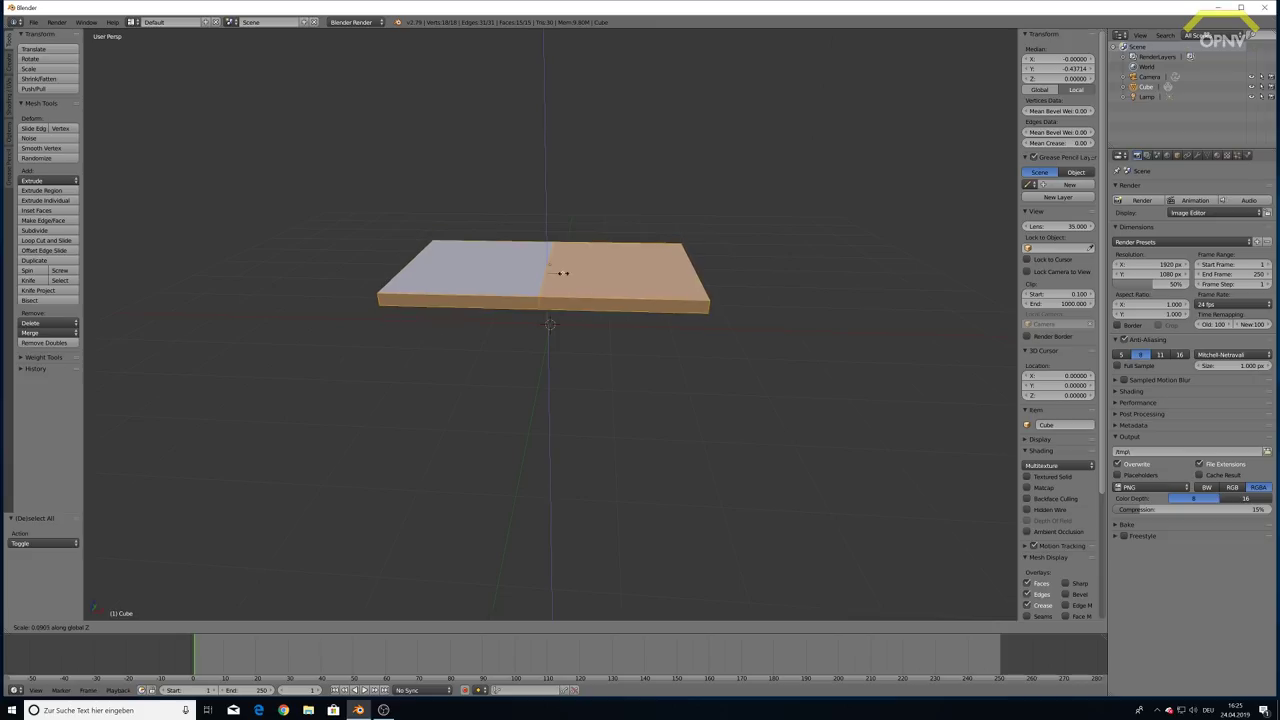
left_click(556, 270)
scroll(652, 306, "up", 3)
mouse_move(652, 306)
middle_mouse_down()
mouse_move(659, 294)
mouse_move(618, 312)
mouse_move(610, 331)
mouse_move(659, 308)
middle_mouse_up()
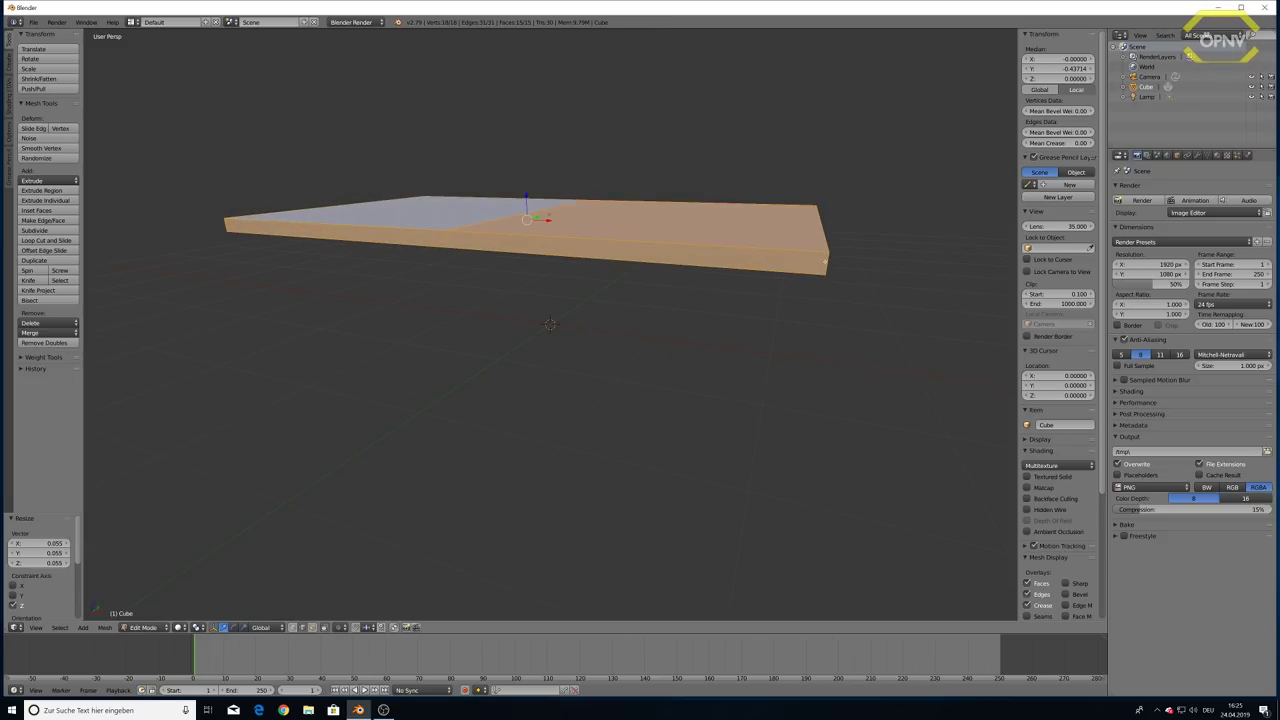
Lower the slab's right corner edge slightly along Z, then grow the selection
key("a")
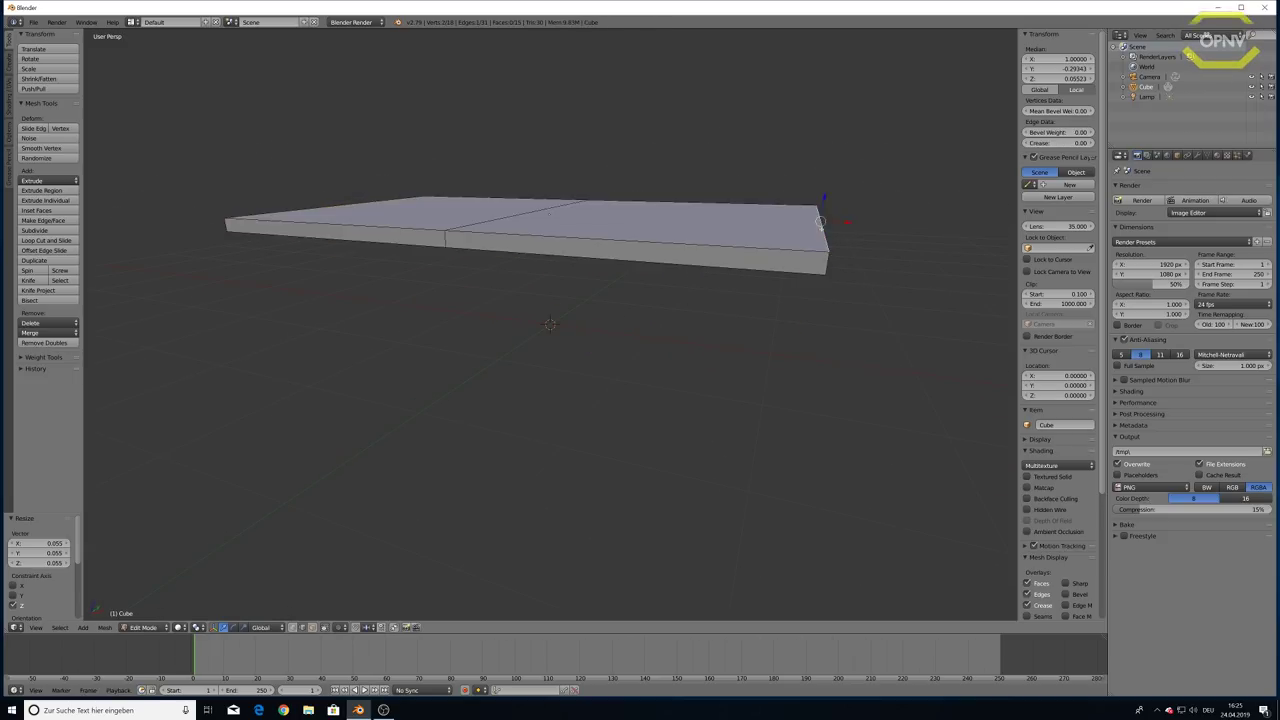
right_click(830, 238)
key("g")
key("z")
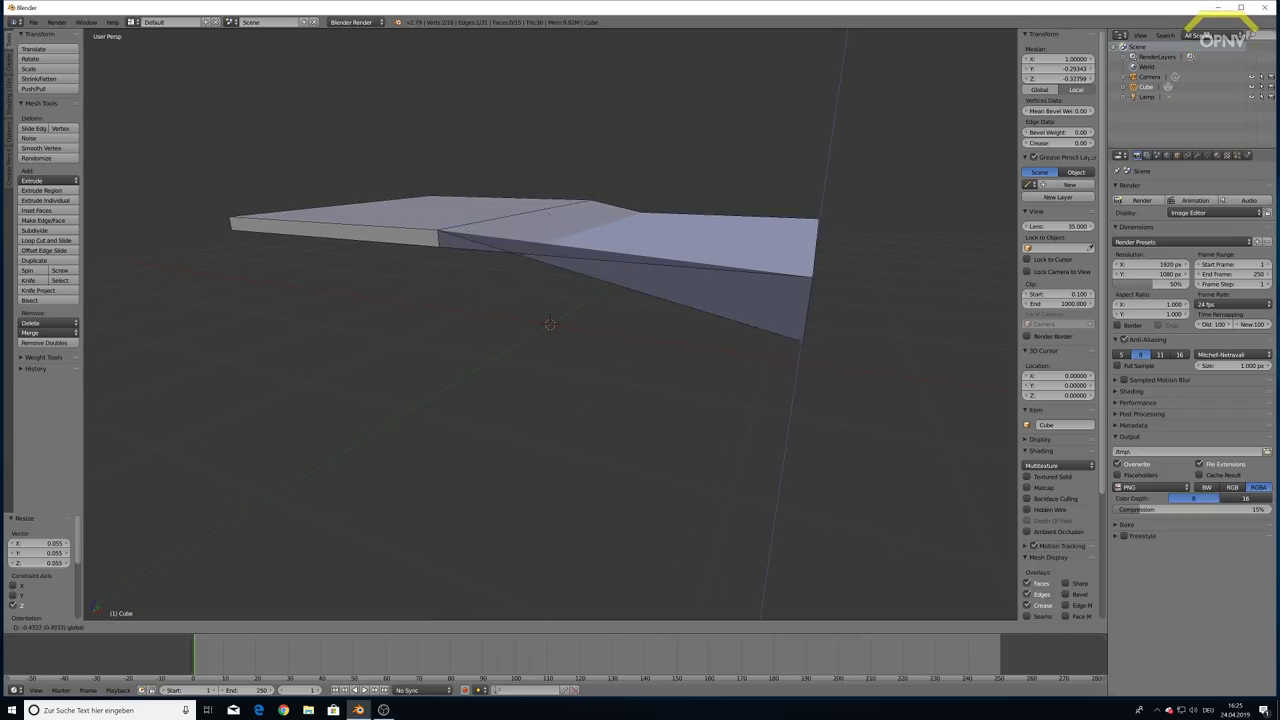
left_click(810, 203)
middle_click_drag(810, 203, 783, 325)
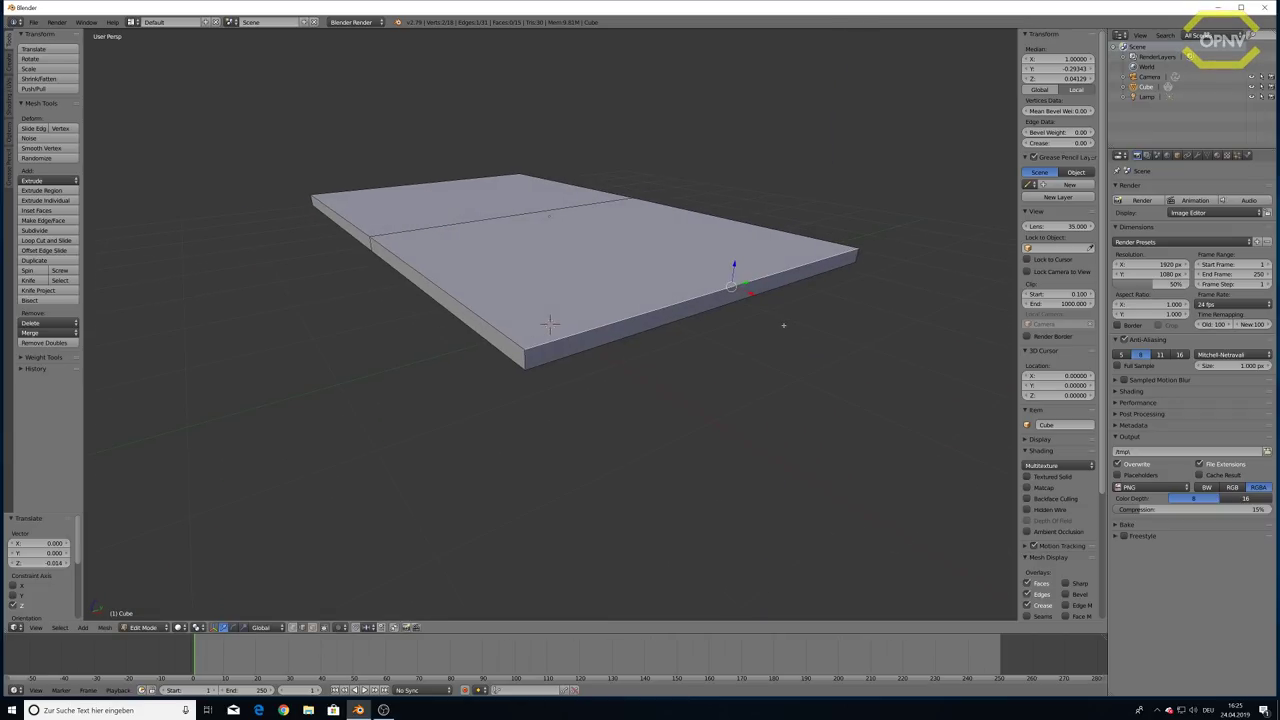
key("ctrl+KP_Add")
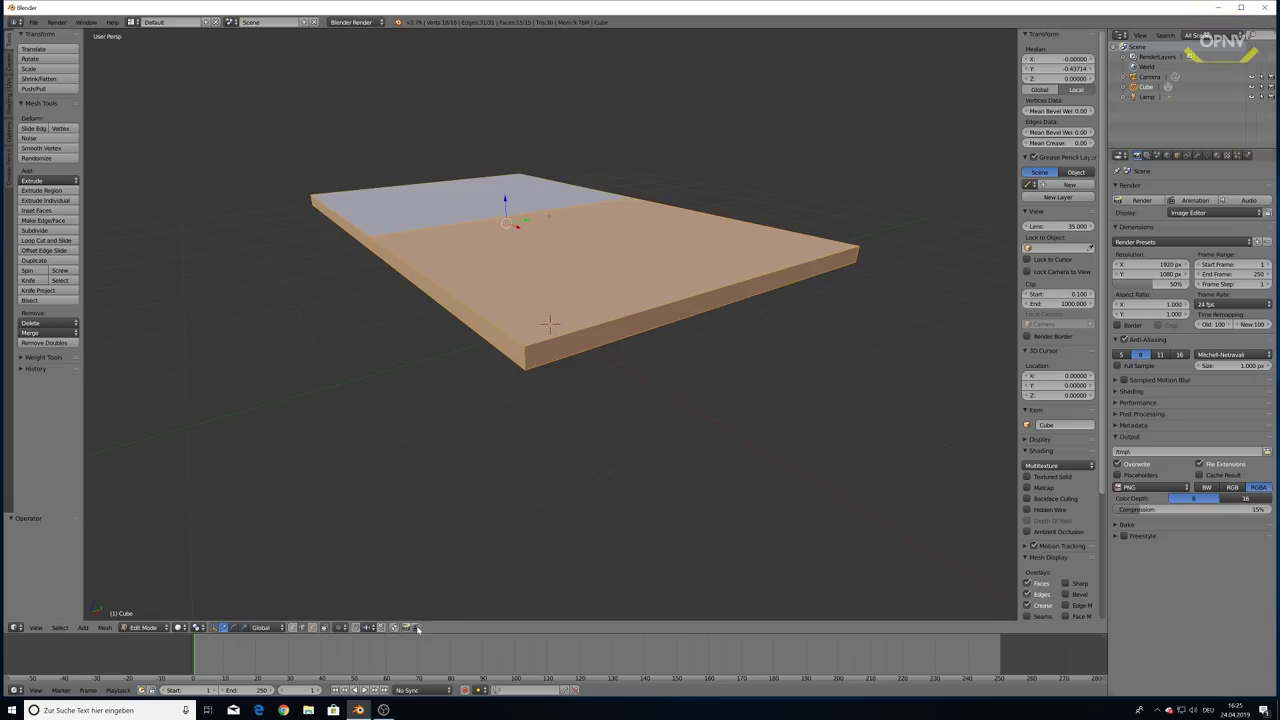
Shrink the selection to one face and move it along Z to slope the right half
key("ctrl+KP_Subtract")
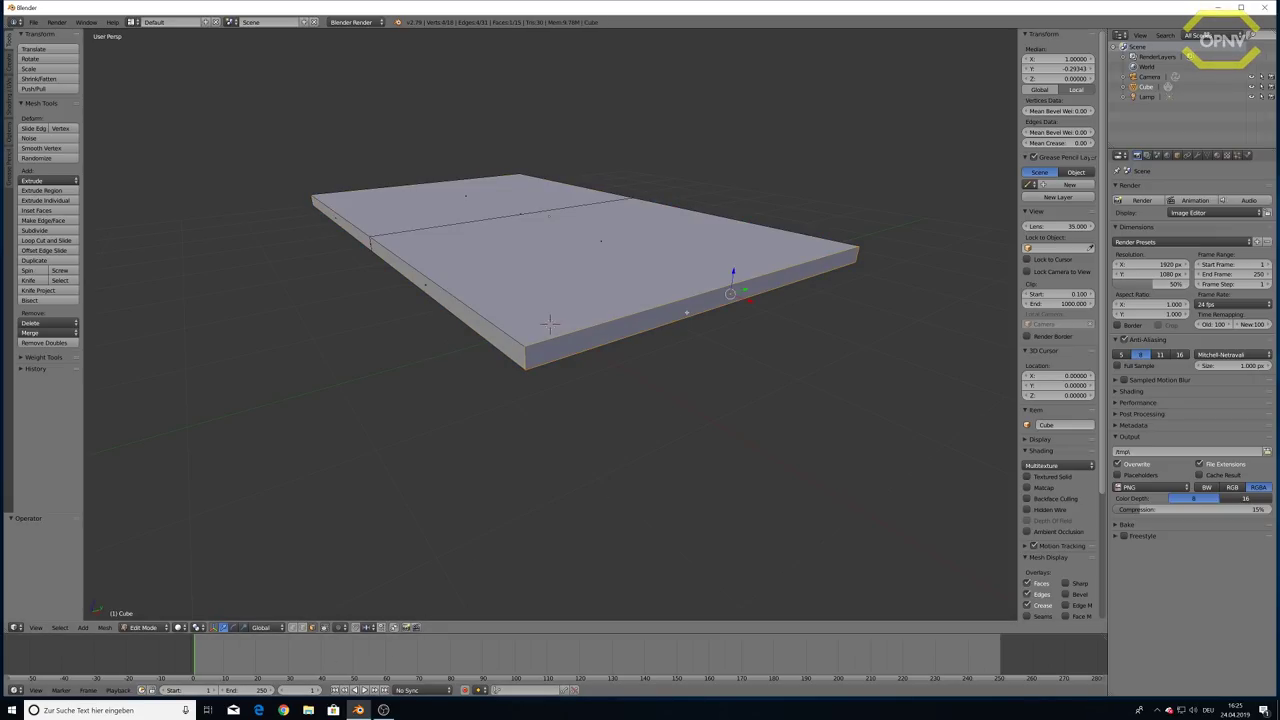
middle_click_drag(687, 317, 716, 314)
key("g")
key("z")
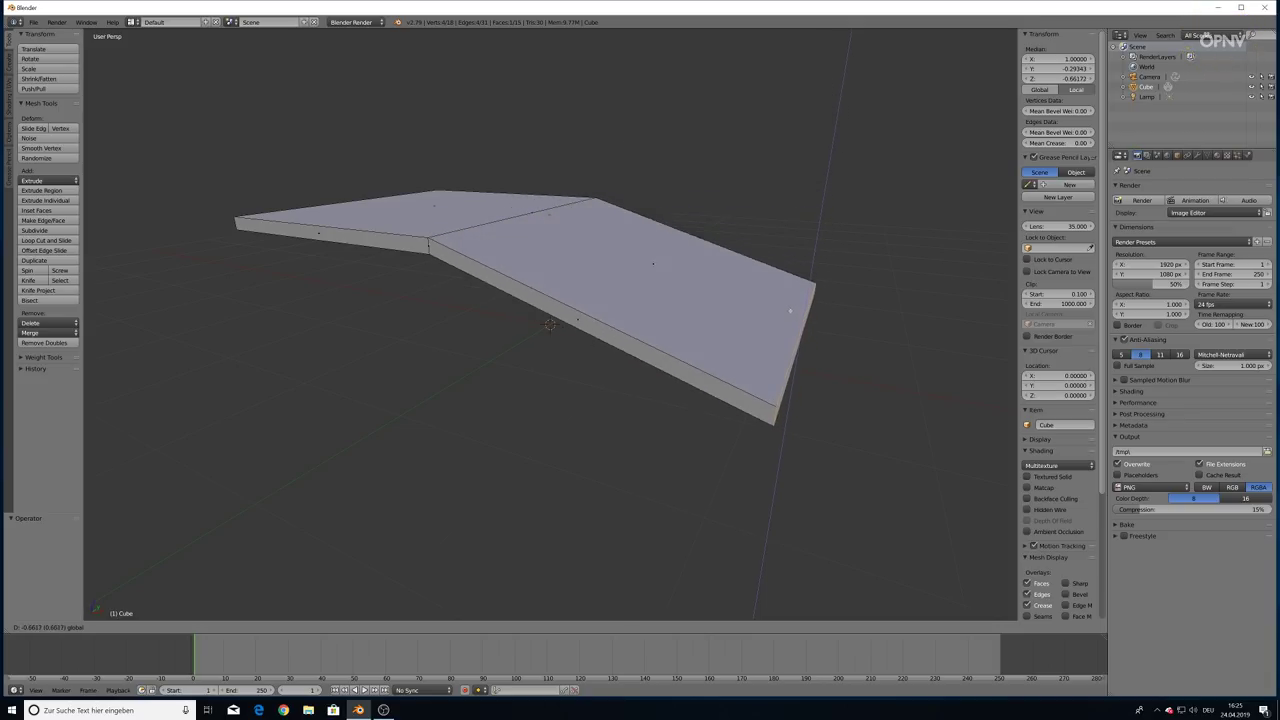
left_click(794, 360)
mouse_move(794, 360)
middle_mouse_down()
mouse_move(800, 333)
mouse_move(454, 226)
middle_mouse_up()
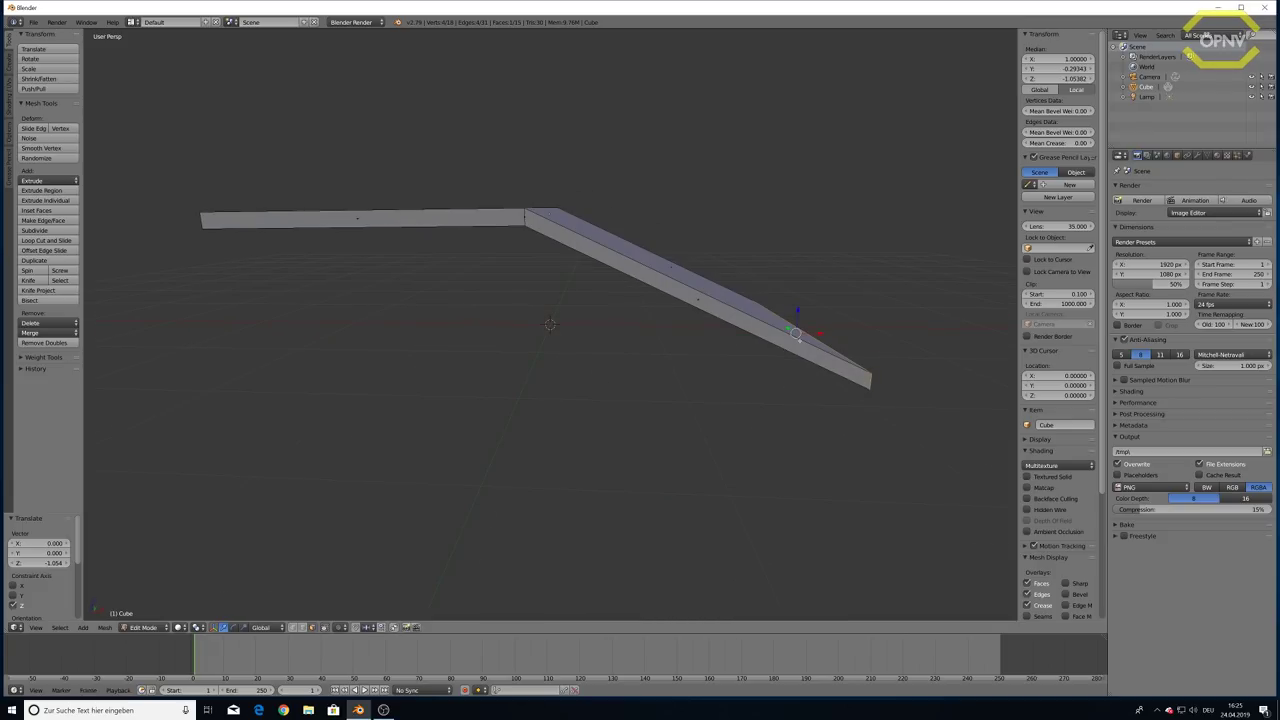
Lower the left strip face along Z, then raise it slightly to shape the roof slope
right_click(454, 226)
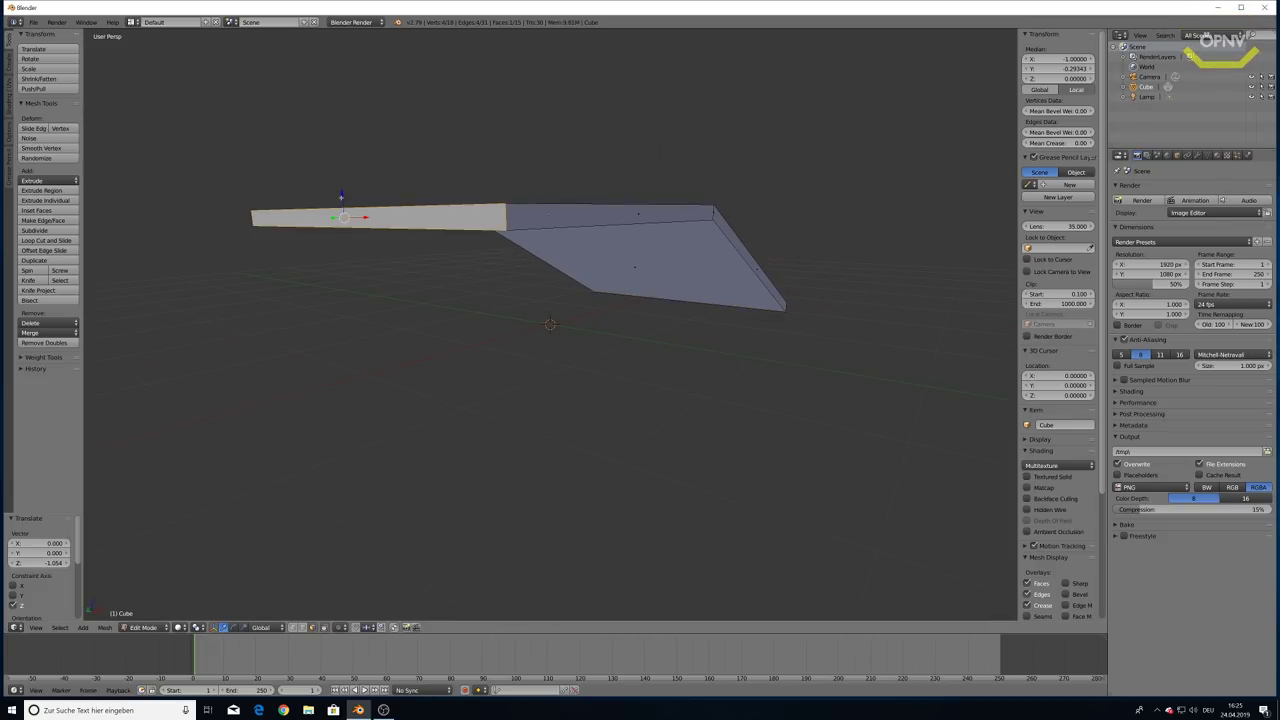
key("g")
key("z")
left_click(373, 383)
middle_click_drag(373, 383, 337, 384)
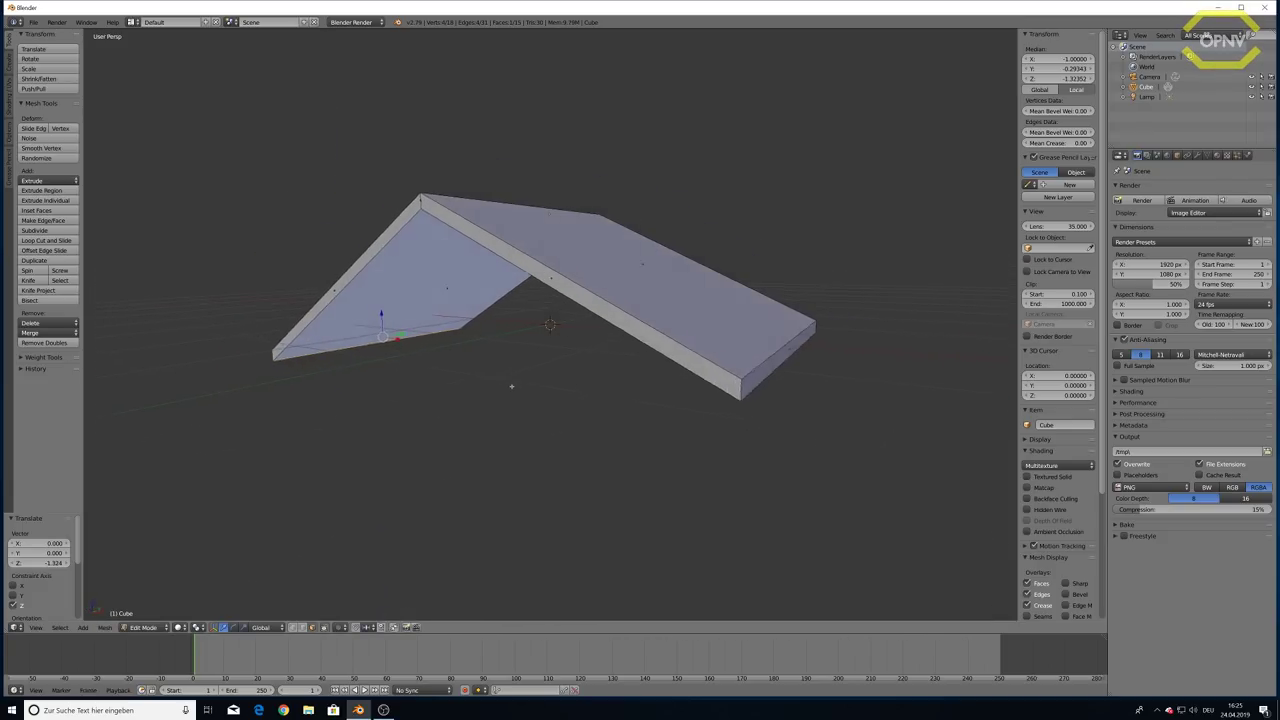
key("g")
key("z")
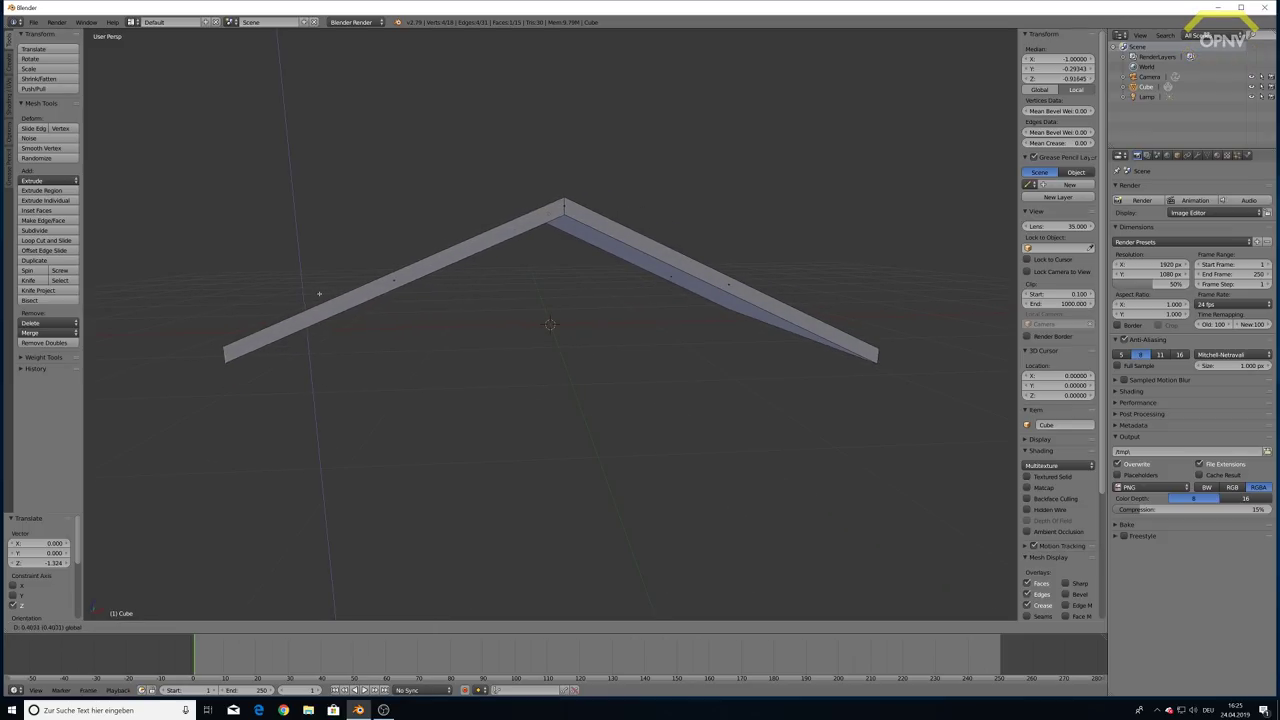
left_click(338, 327)
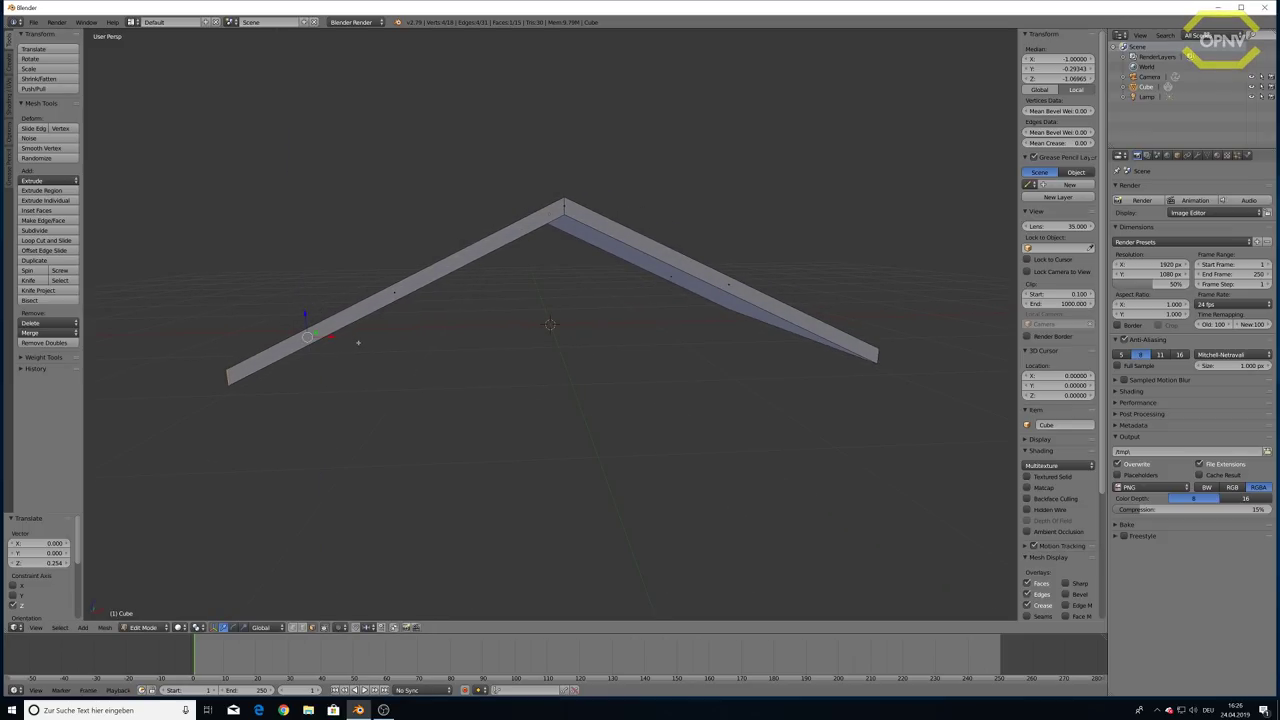
mouse_move(357, 346)
middle_mouse_down()
mouse_move(386, 360)
mouse_move(326, 366)
mouse_move(400, 354)
mouse_move(383, 358)
middle_mouse_up()
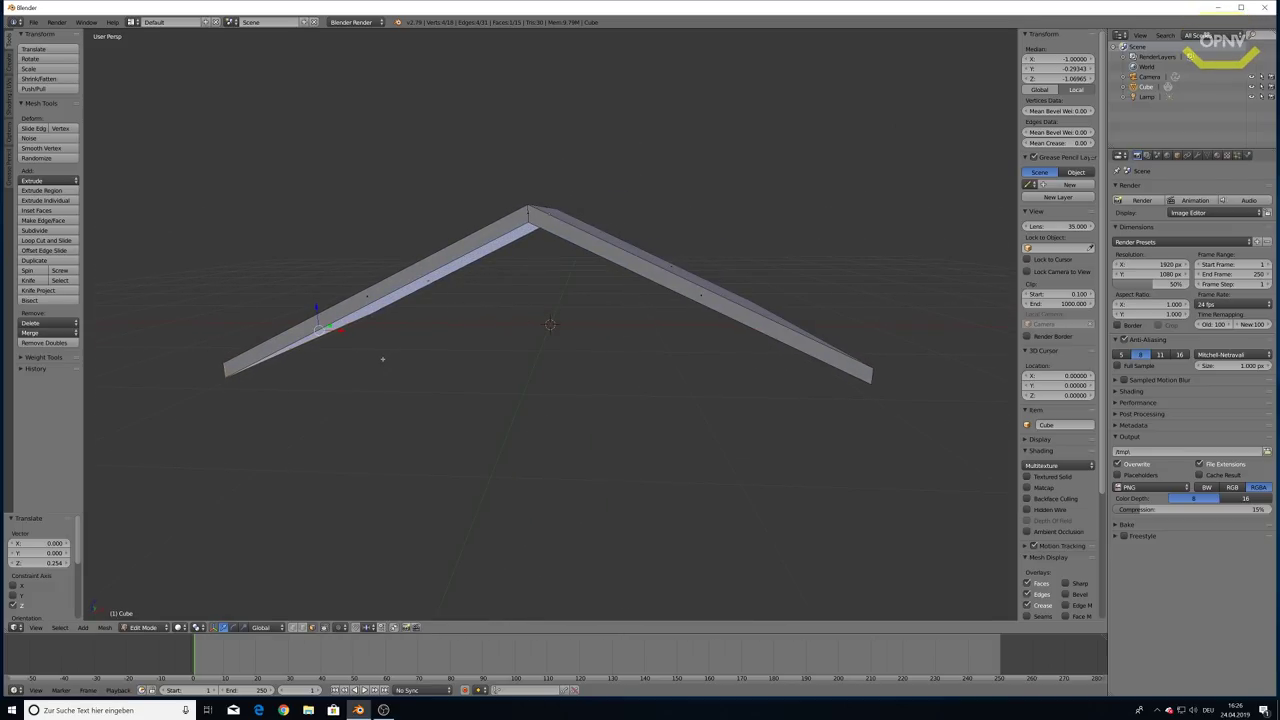
mouse_move(501, 227)
middle_mouse_down()
mouse_move(471, 206)
mouse_move(335, 300)
mouse_move(400, 250)
middle_mouse_up()
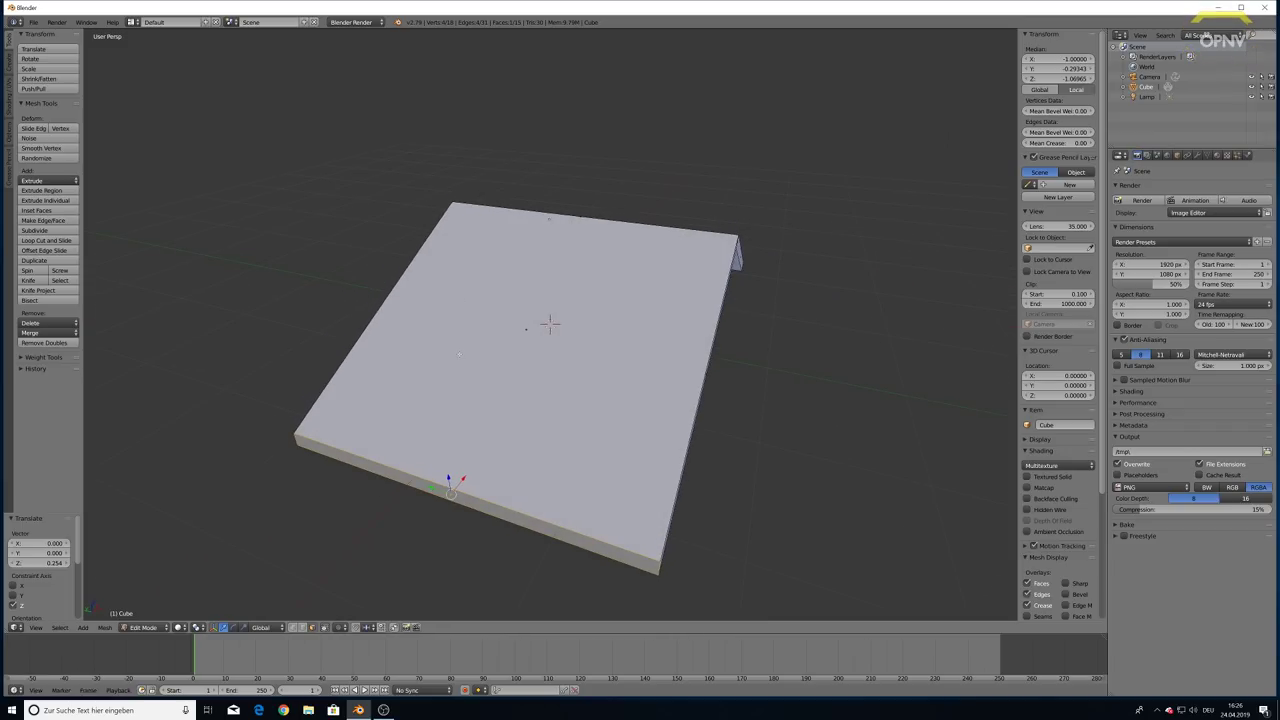
Add a new edge loop across the roof slab
key("ctrl+r")
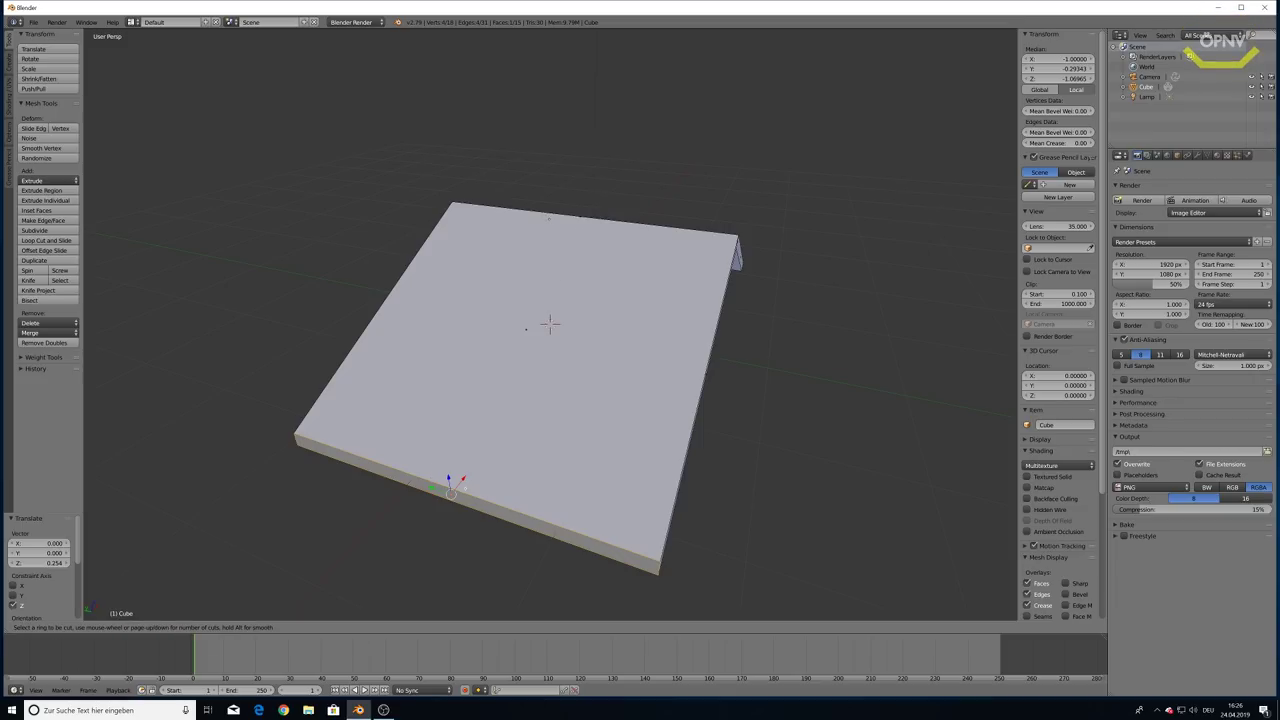
key("Escape")
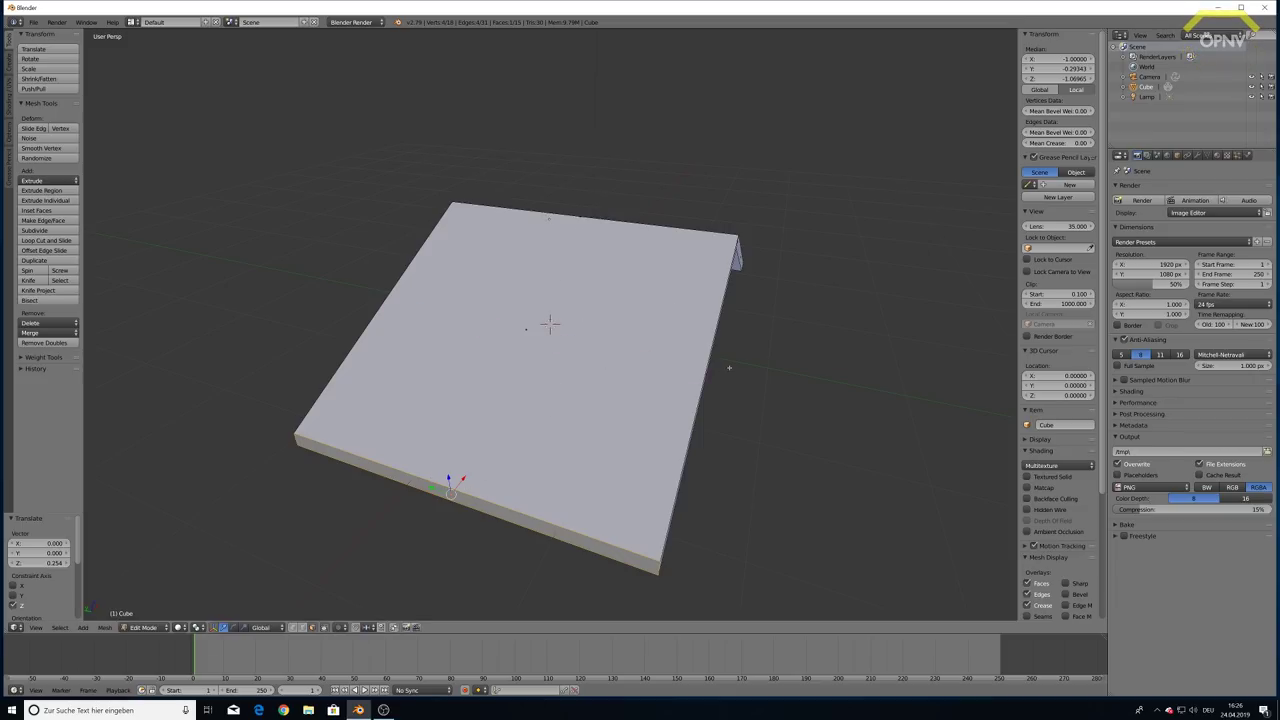
mouse_move(729, 366)
middle_mouse_down()
mouse_move(633, 366)
mouse_move(644, 350)
middle_mouse_up()
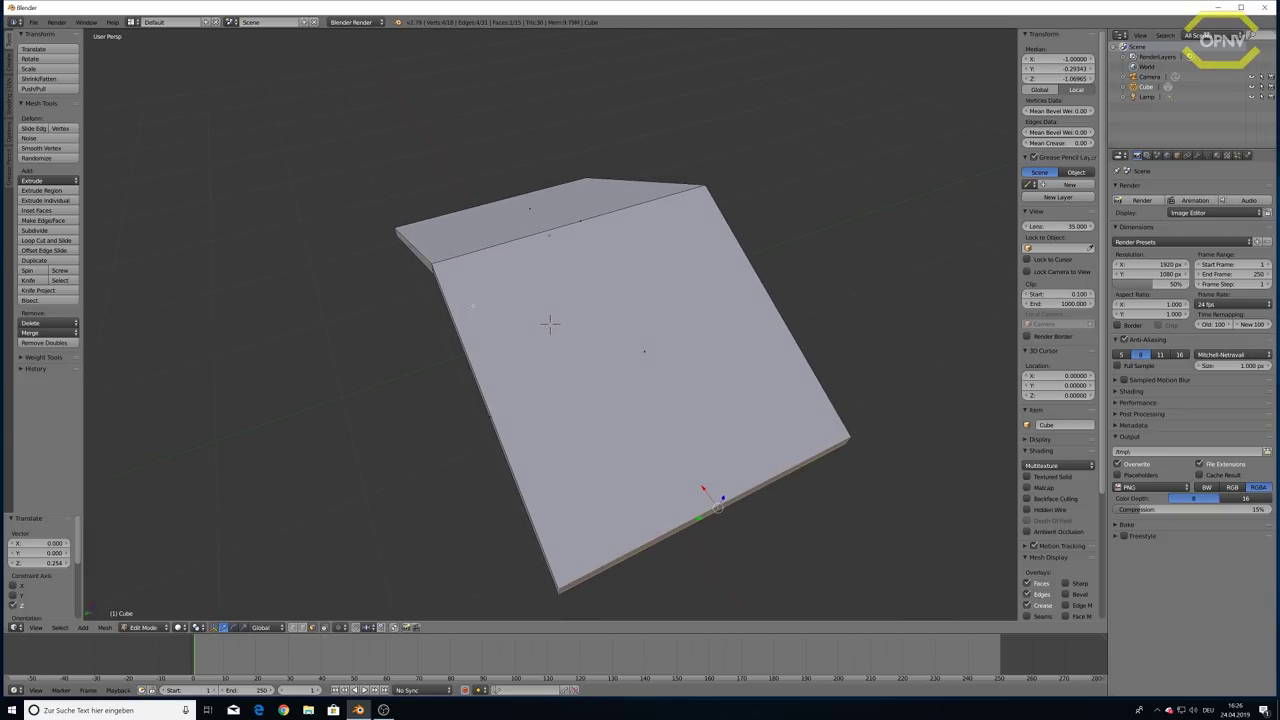
key("ctrl+r")
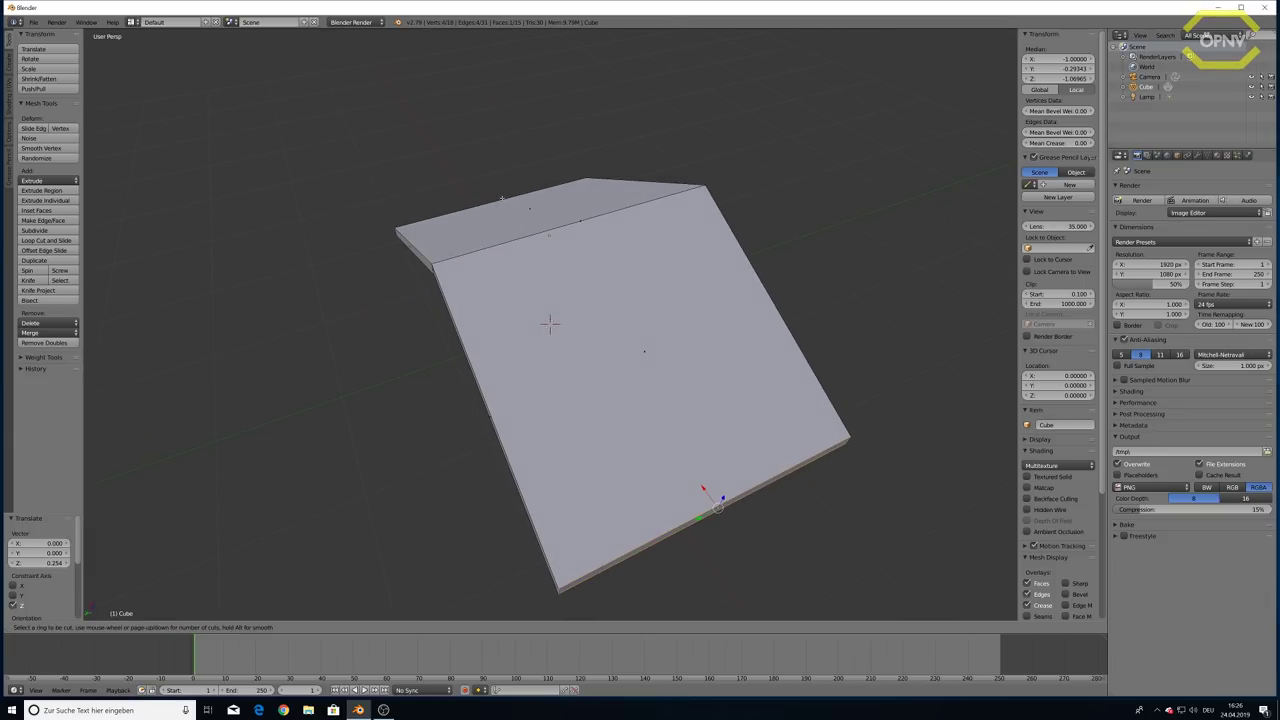
left_click(549, 322)
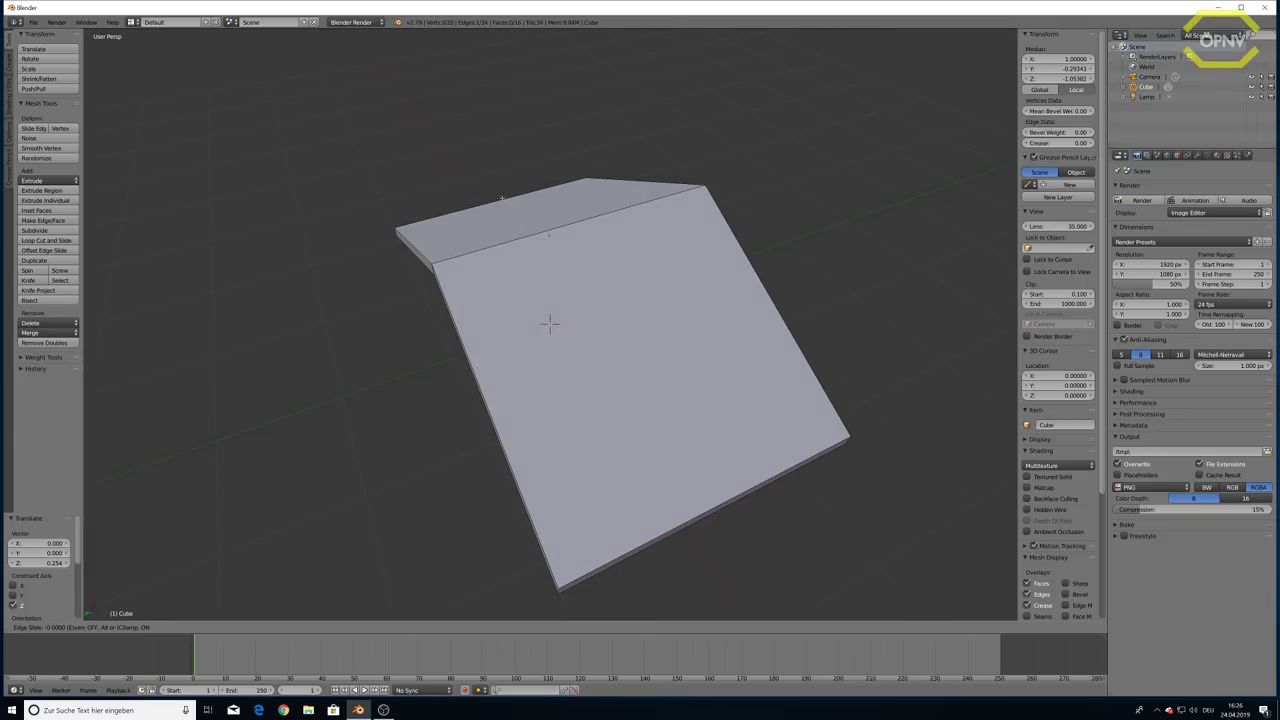
left_click(673, 404)
Pull the slab's corner vertex down along Z, deepening the roof fold
mouse_move(673, 404)
middle_mouse_down()
mouse_move(674, 386)
mouse_move(771, 357)
mouse_move(770, 440)
mouse_move(770, 400)
middle_mouse_up()
scroll(775, 366, "up", 2)
scroll(775, 366, "up", 3)
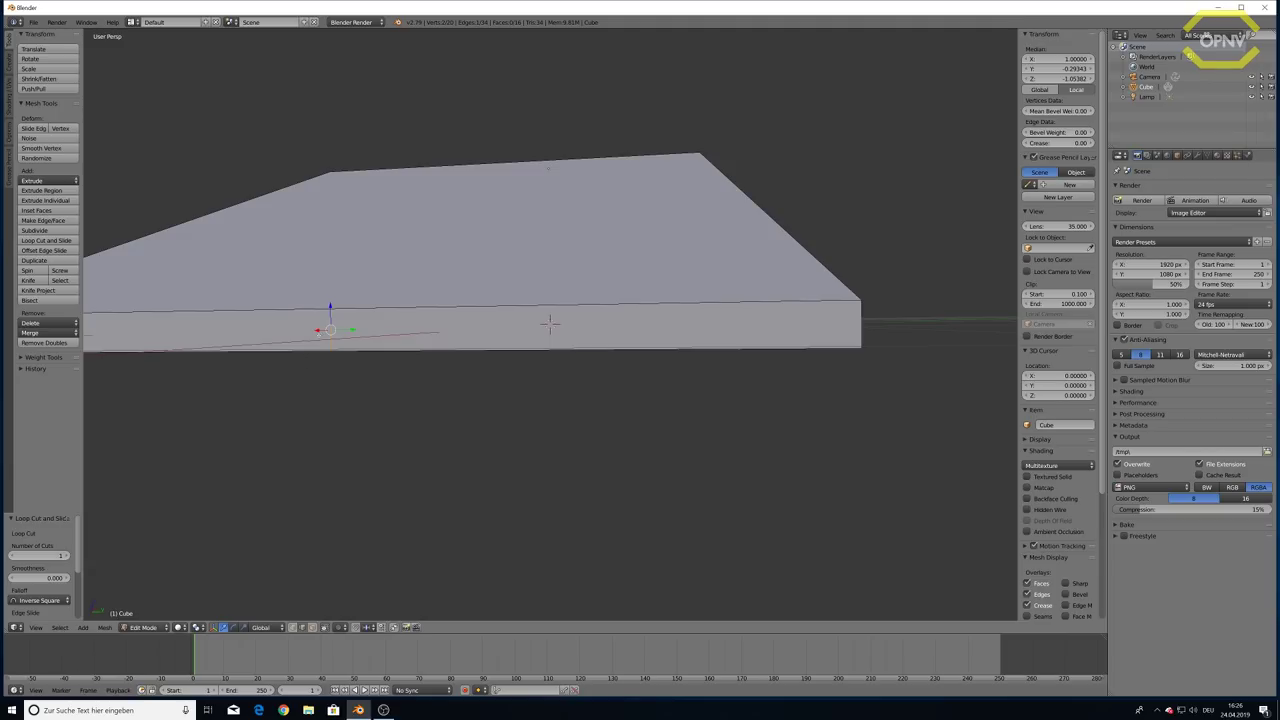
key("KP_8")
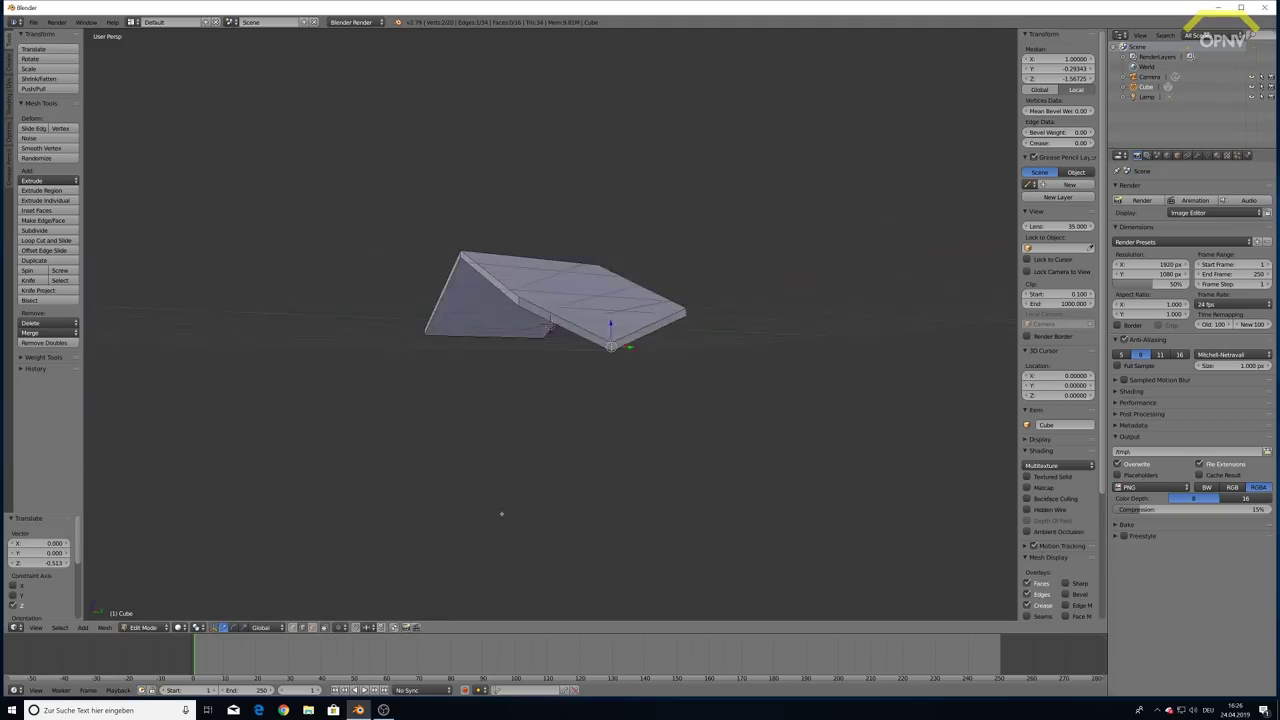
key("g")
key("z")
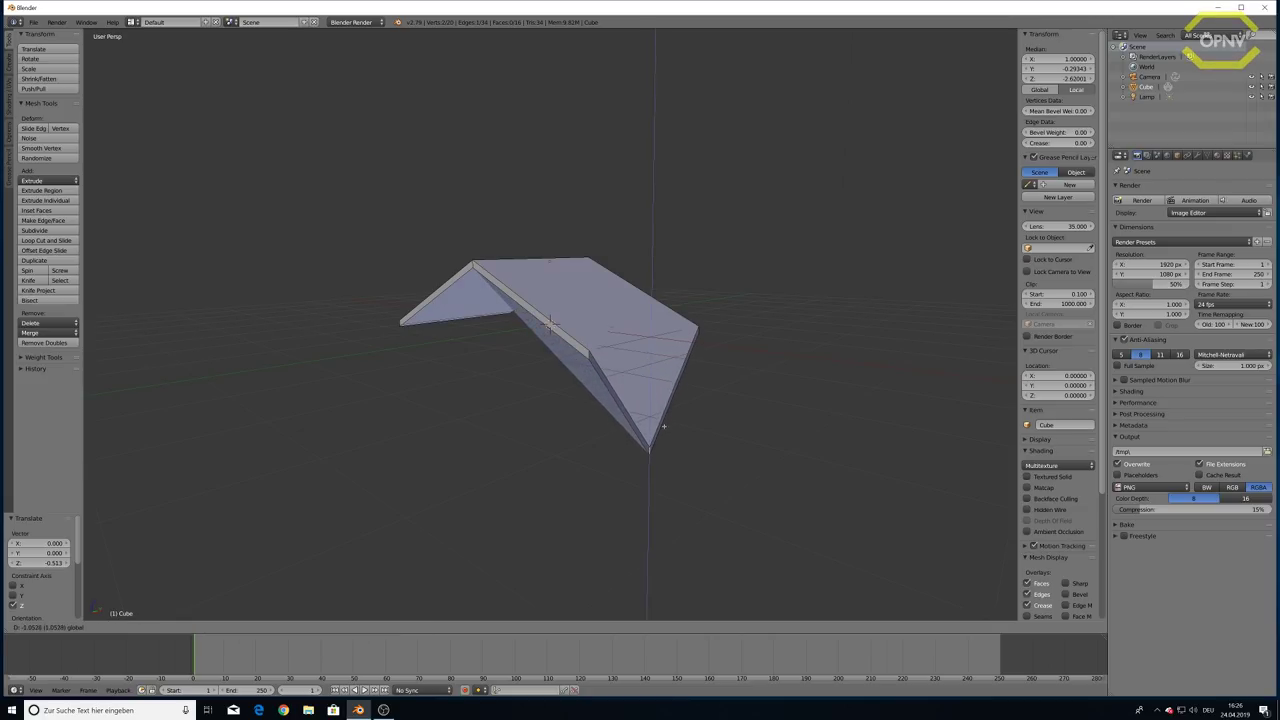
left_click(660, 430)
mouse_move(660, 430)
middle_mouse_down()
mouse_move(654, 406)
mouse_move(623, 397)
mouse_move(591, 457)
mouse_move(628, 494)
mouse_move(583, 509)
mouse_move(517, 457)
mouse_move(600, 434)
mouse_move(643, 443)
mouse_move(640, 429)
mouse_move(685, 447)
mouse_move(666, 466)
mouse_move(685, 429)
mouse_move(657, 463)
middle_mouse_up()
Undo three roof edits so the mesh is back to a nearly flat slab
scroll(700, 455, "up", 4)
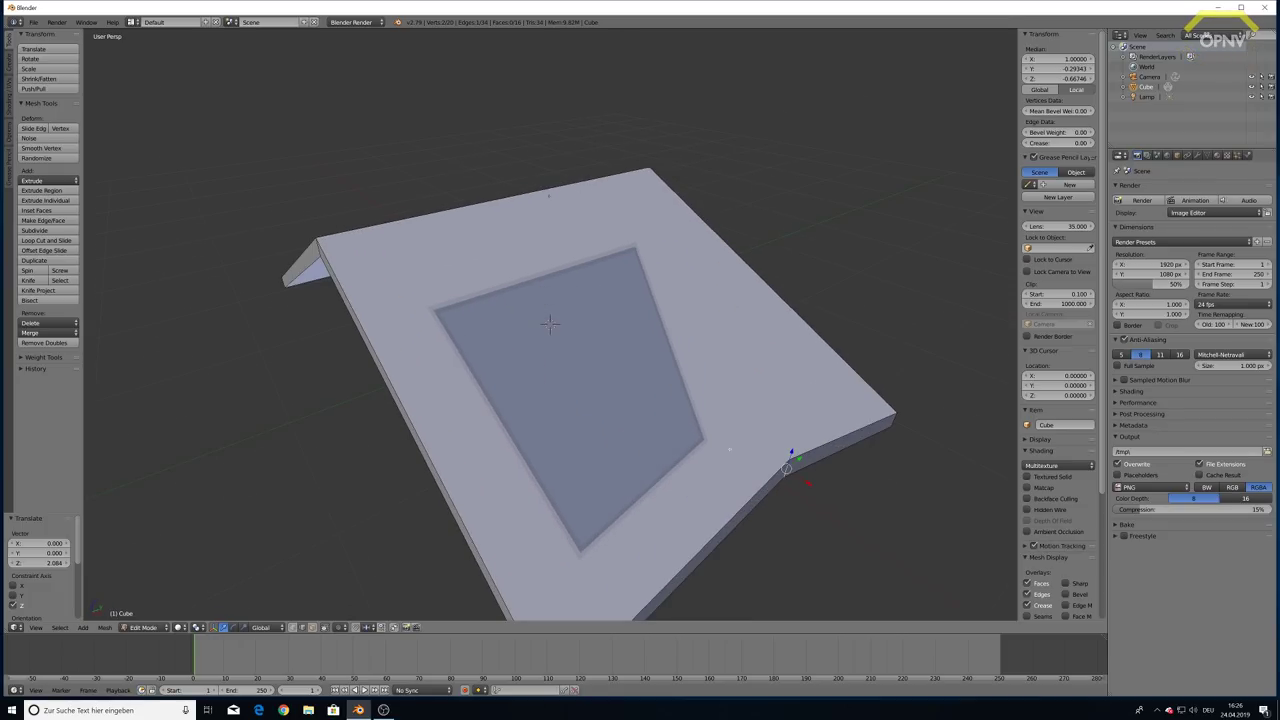
mouse_move(790, 468)
middle_mouse_down()
mouse_move(753, 407)
mouse_move(757, 417)
mouse_move(746, 408)
mouse_move(623, 449)
mouse_move(477, 415)
mouse_move(391, 420)
mouse_move(477, 418)
middle_mouse_up()
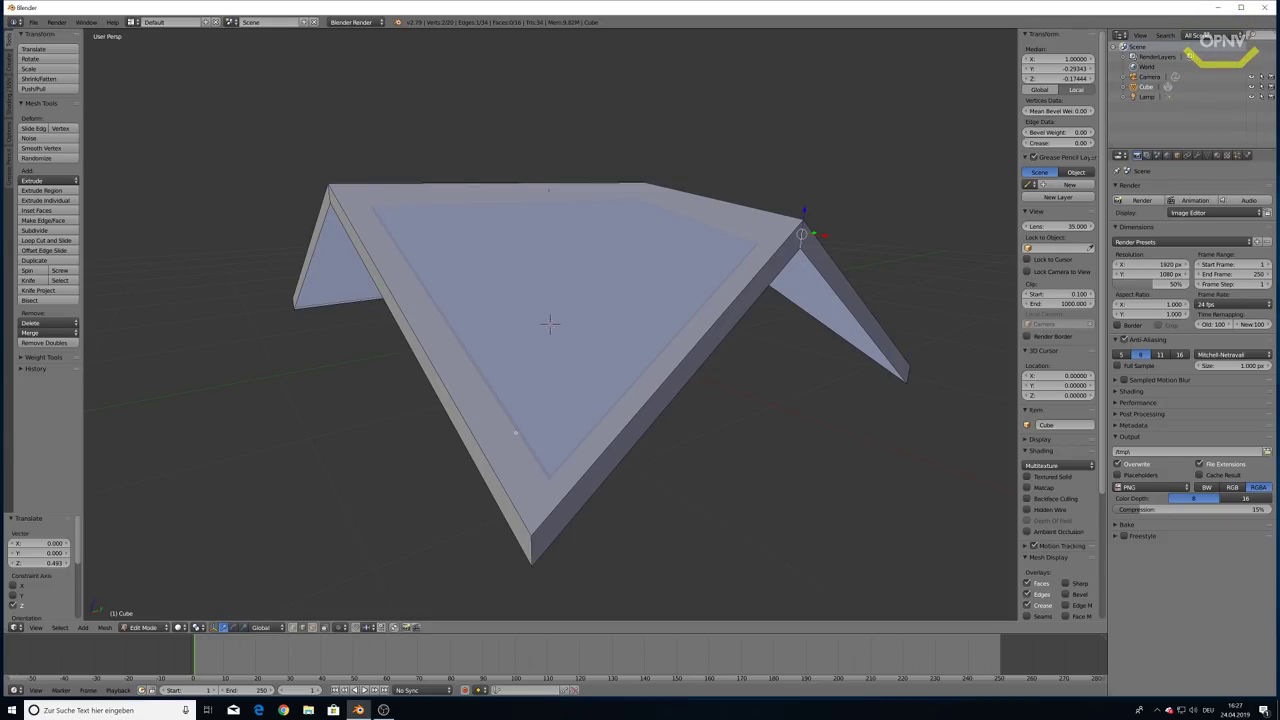
key("ctrl+z")
key("ctrl+z")
key("ctrl+z")
key("ctrl+z")
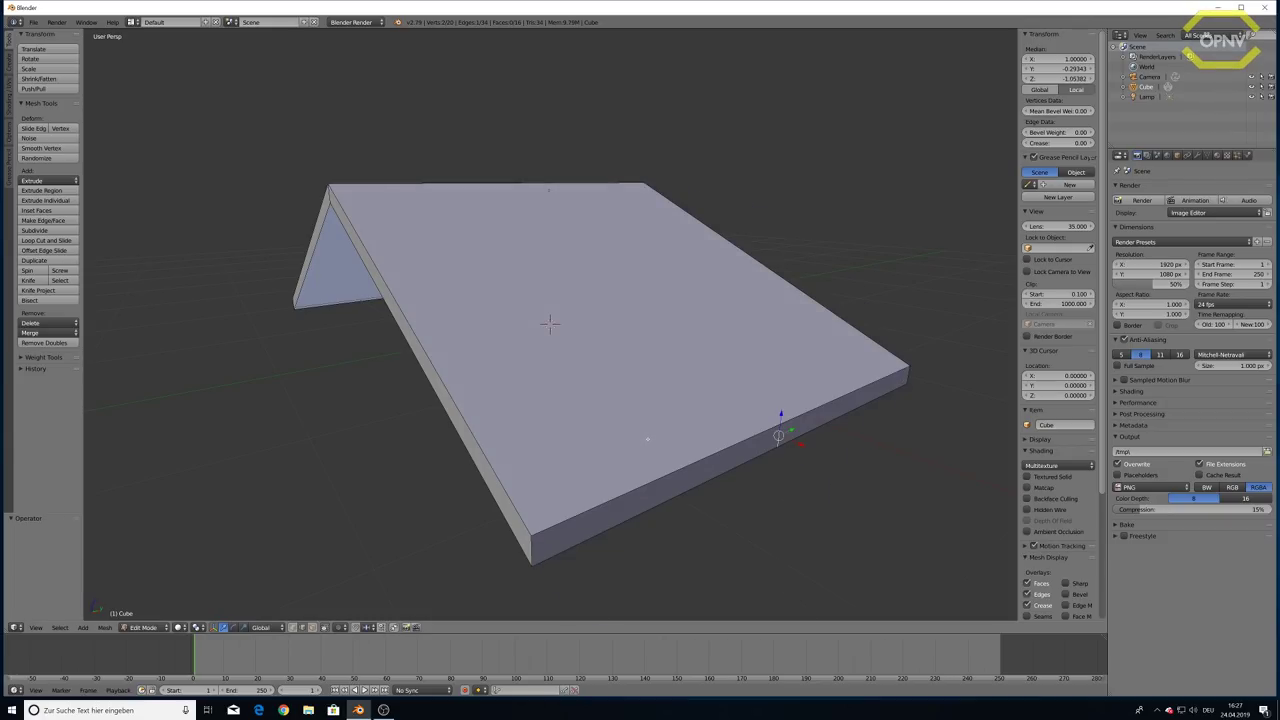
key("ctrl+z")
key("ctrl+z")
Select all and undo further back to the tall box split by its vertical edge loop
key("a")
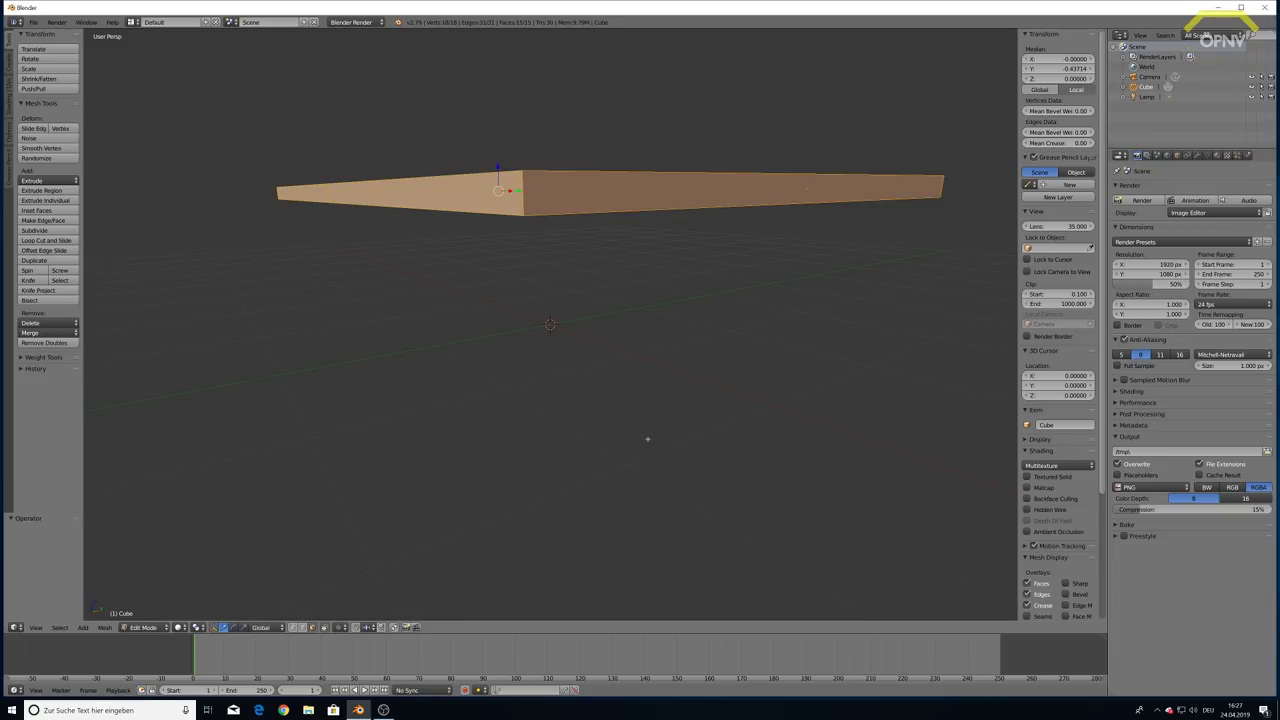
key("ctrl+z")
key("a")
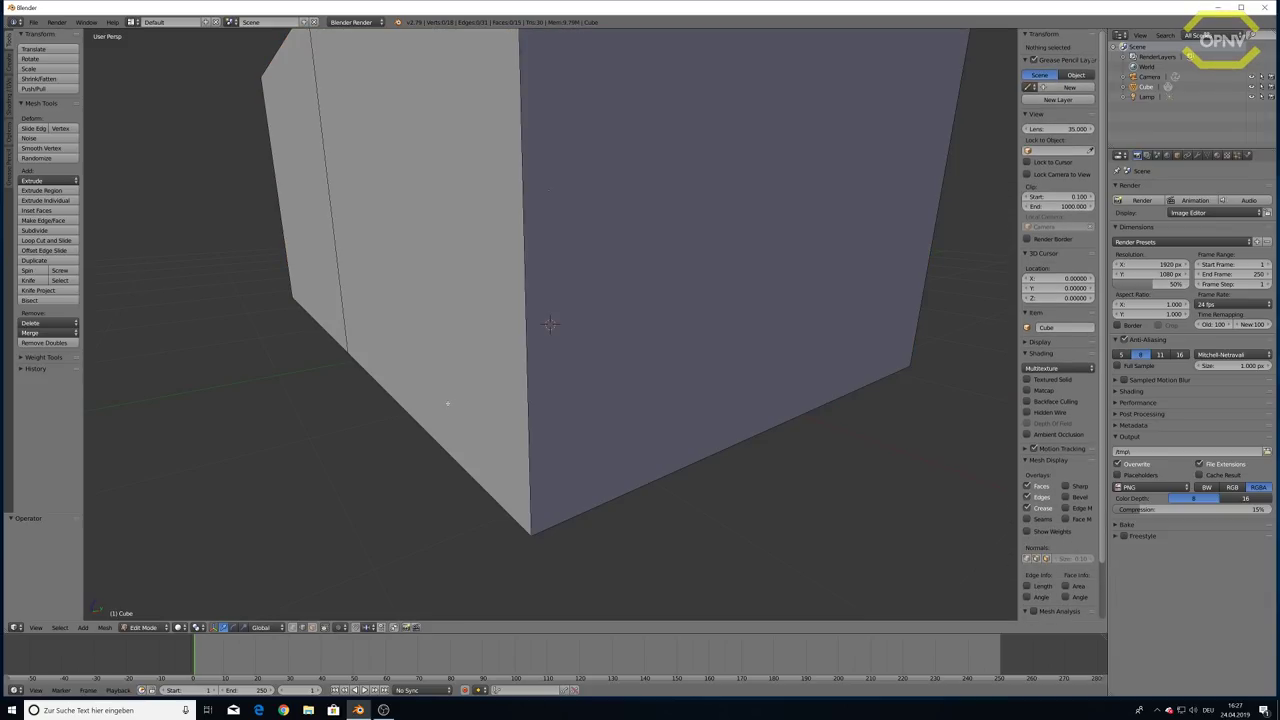
right_click(438, 401)
key("a")
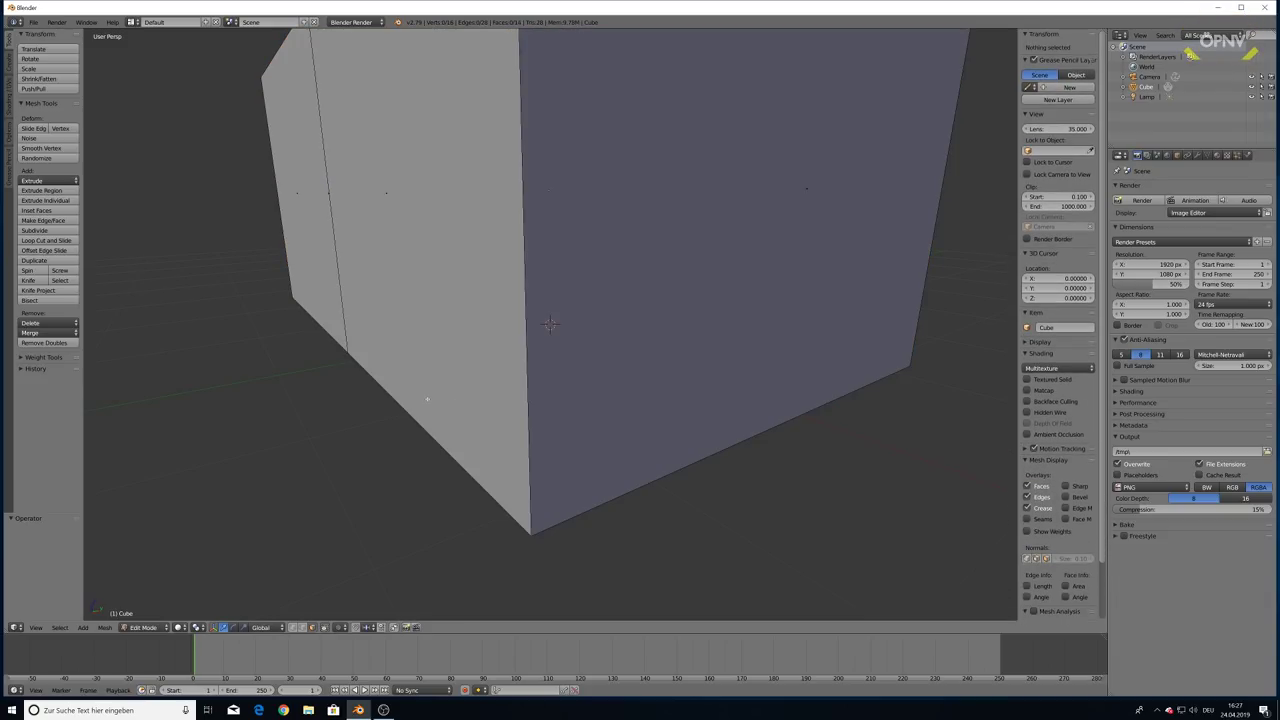
Select both the left and right halves of the box's top
scroll(549, 323, "down", 5)
middle_click_drag(549, 323, 549, 323)
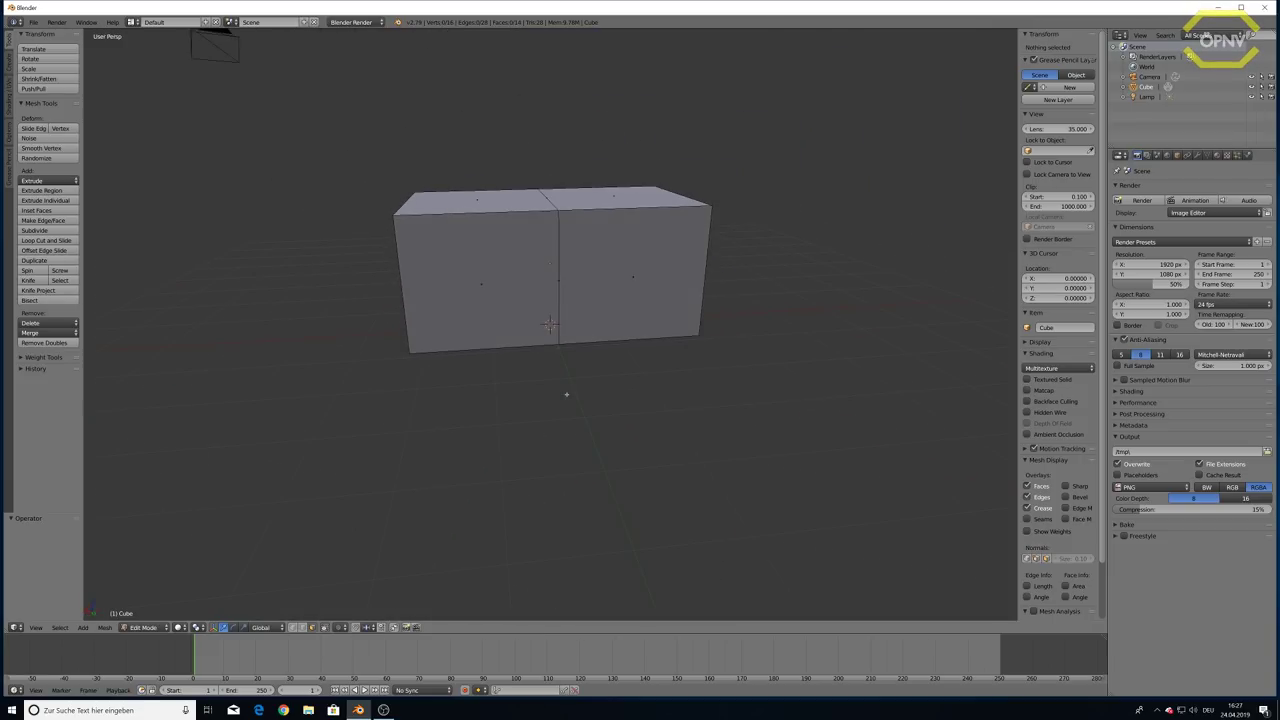
middle_click_drag(549, 323, 549, 323)
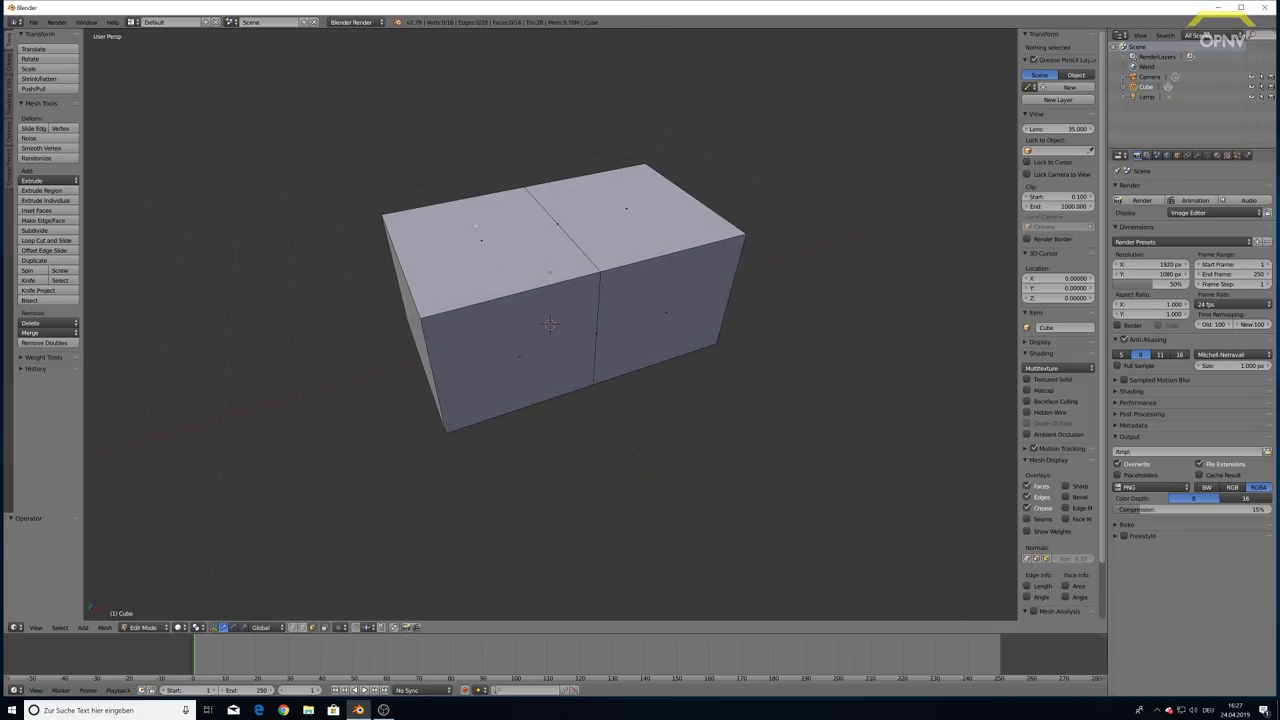
right_click(476, 226)
right_click(630, 215, "shift")
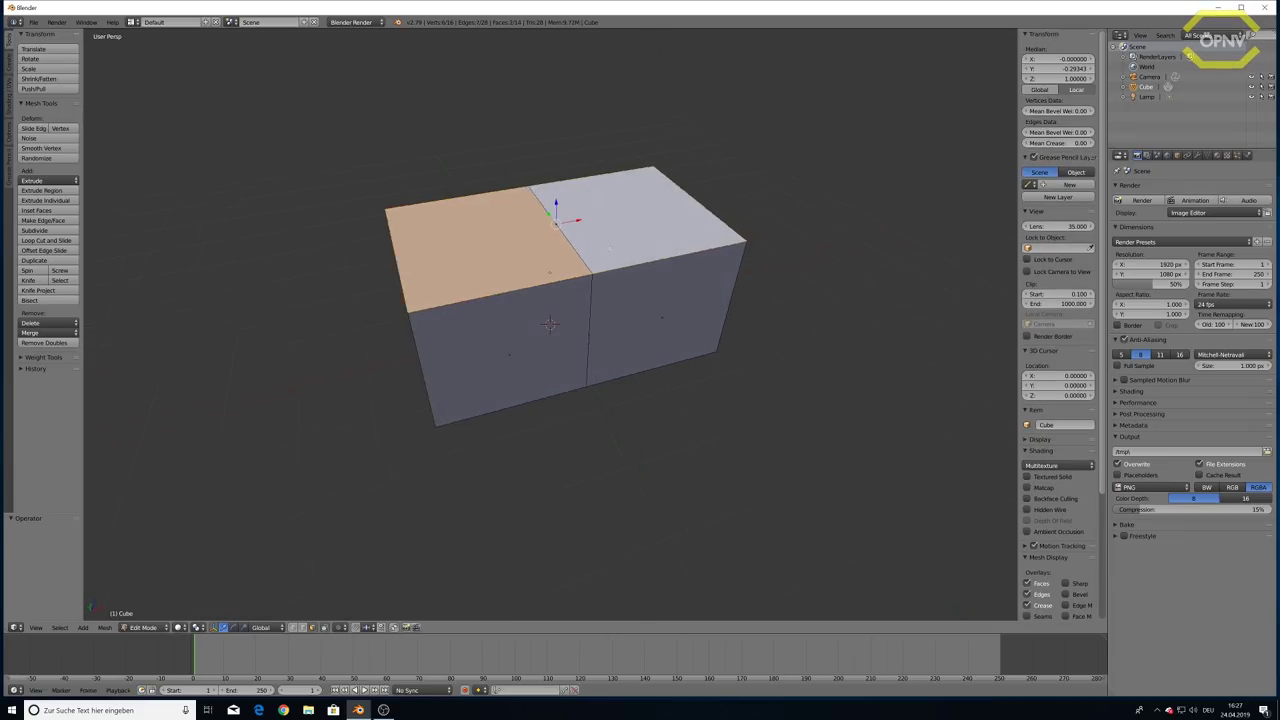
Extrude the top faces upward and shrink them into a peak, then undo the peak
middle_click_drag(630, 215, 600, 215)
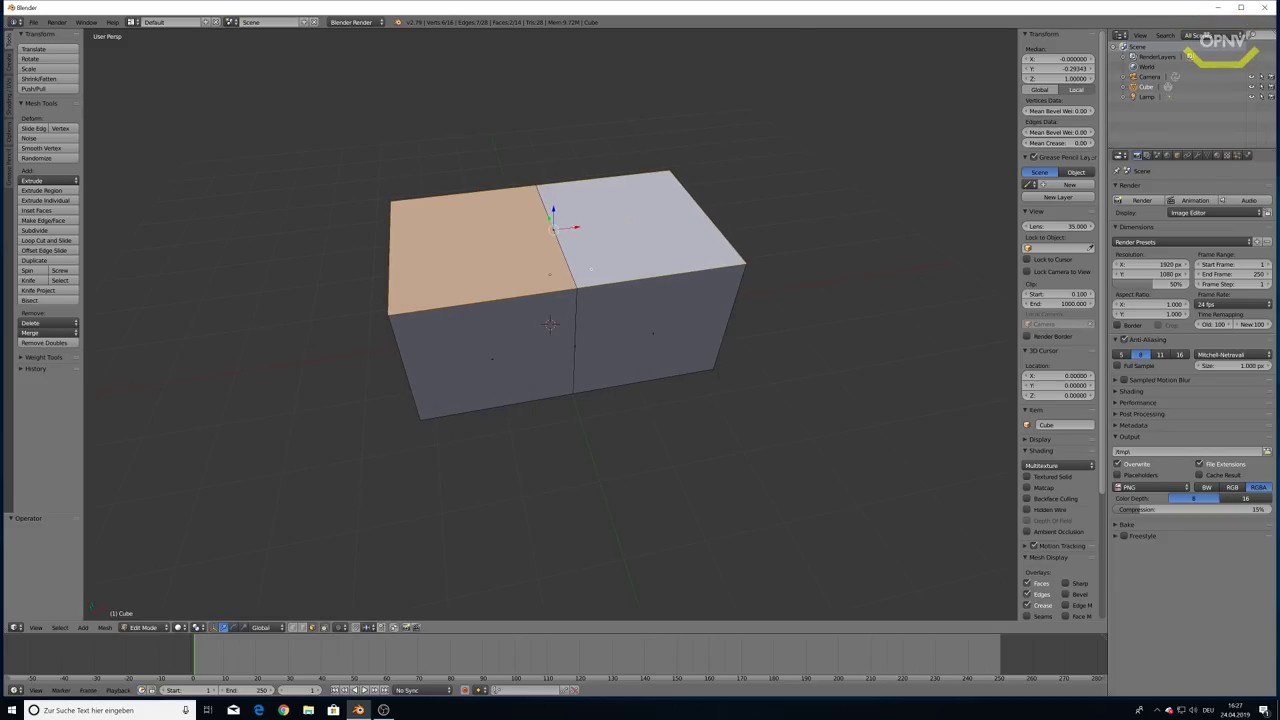
key("e")
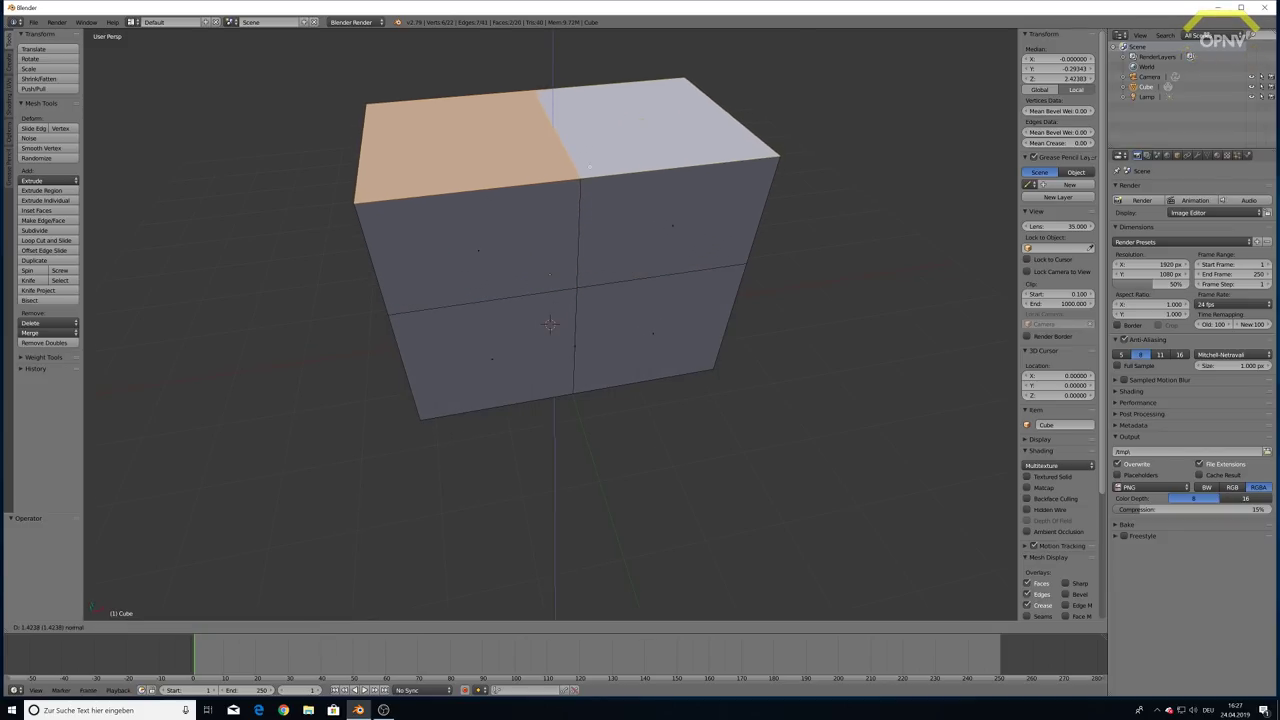
left_click(649, 325)
middle_click_drag(649, 325, 675, 300)
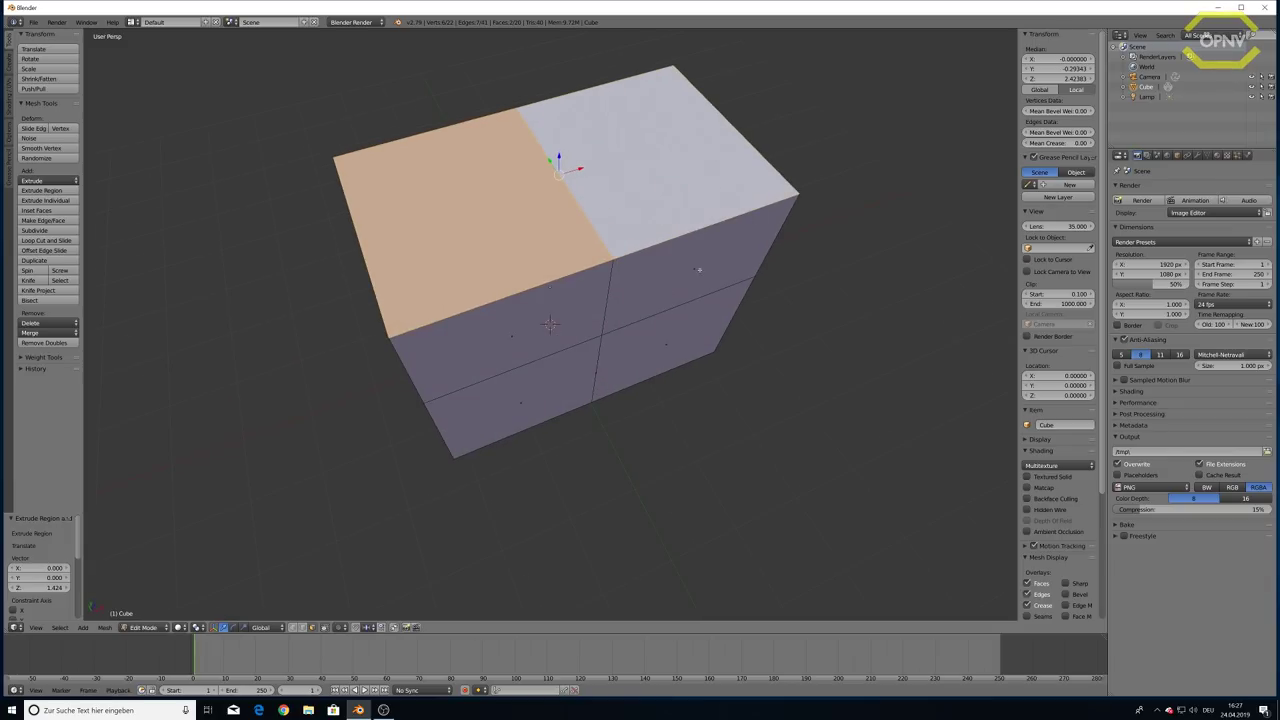
key("s")
left_click(563, 180)
mouse_move(563, 180)
middle_mouse_down()
mouse_move(624, 262)
mouse_move(421, 269)
middle_mouse_up()
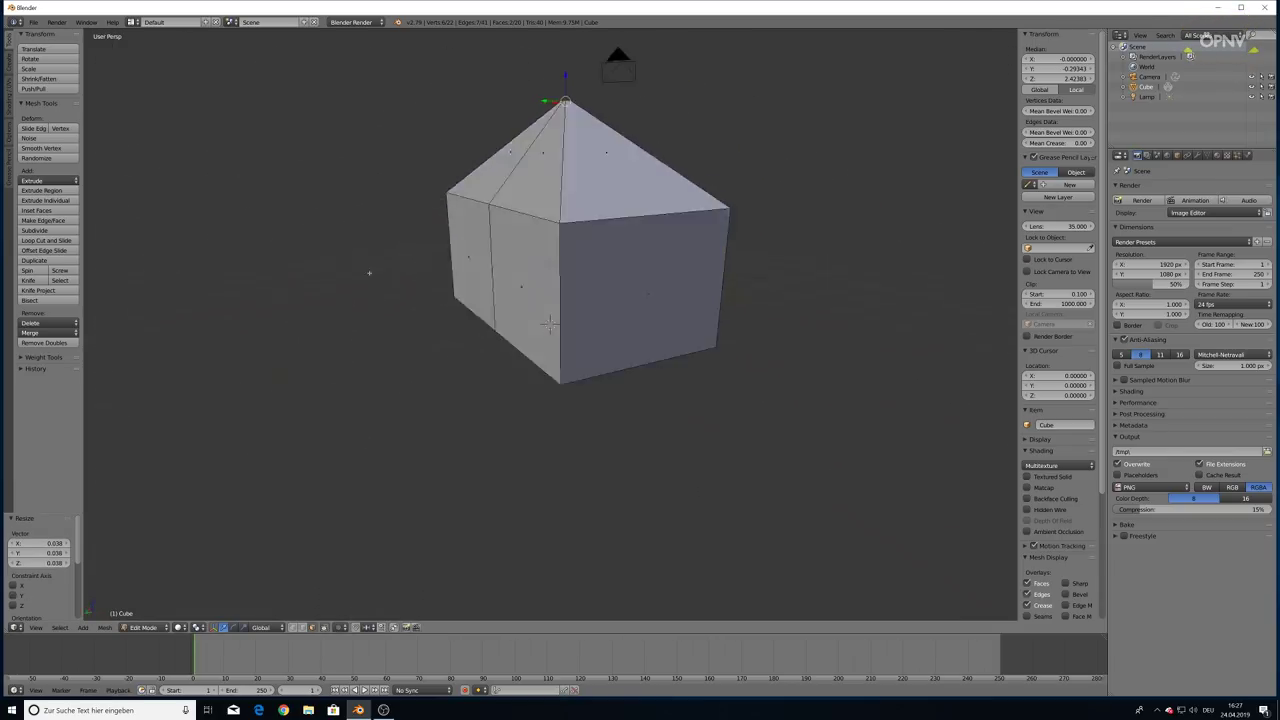
key("ctrl+z")
key("ctrl+z")
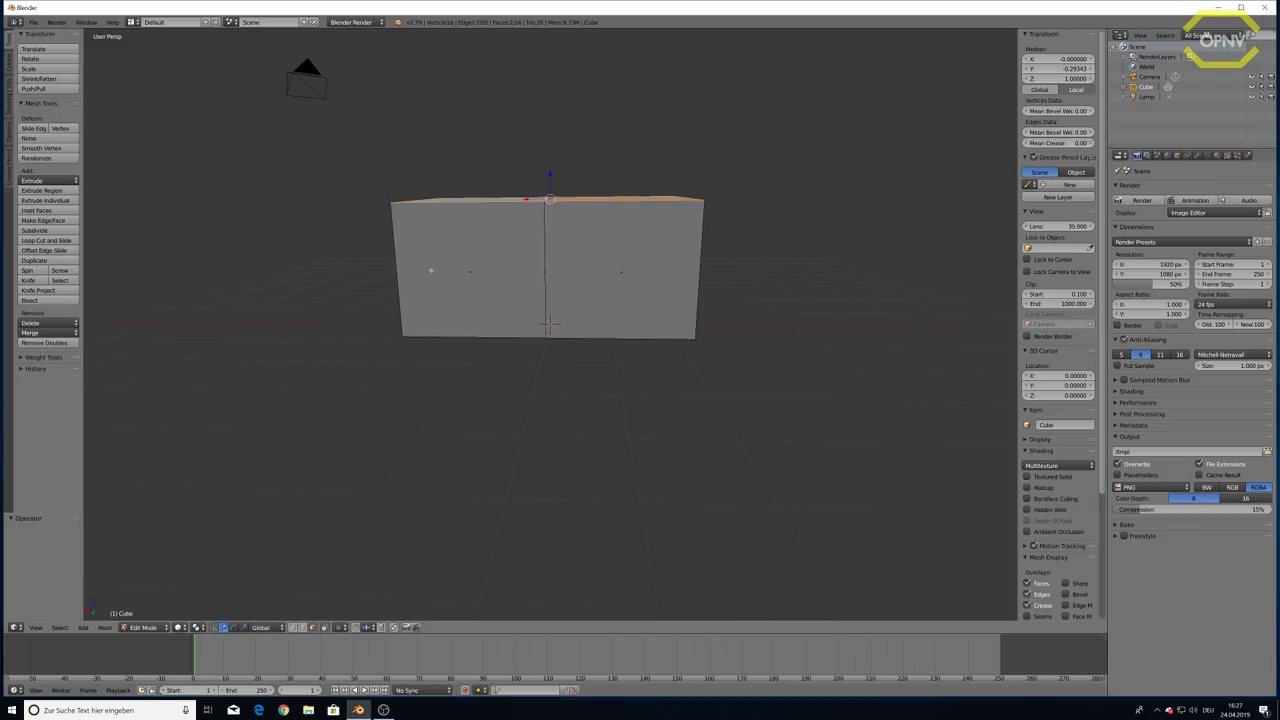
Re-extrude the top 1.469 upward and scale it to 0.056 into a pointed peak
middle_click_drag(549, 324, 549, 322)
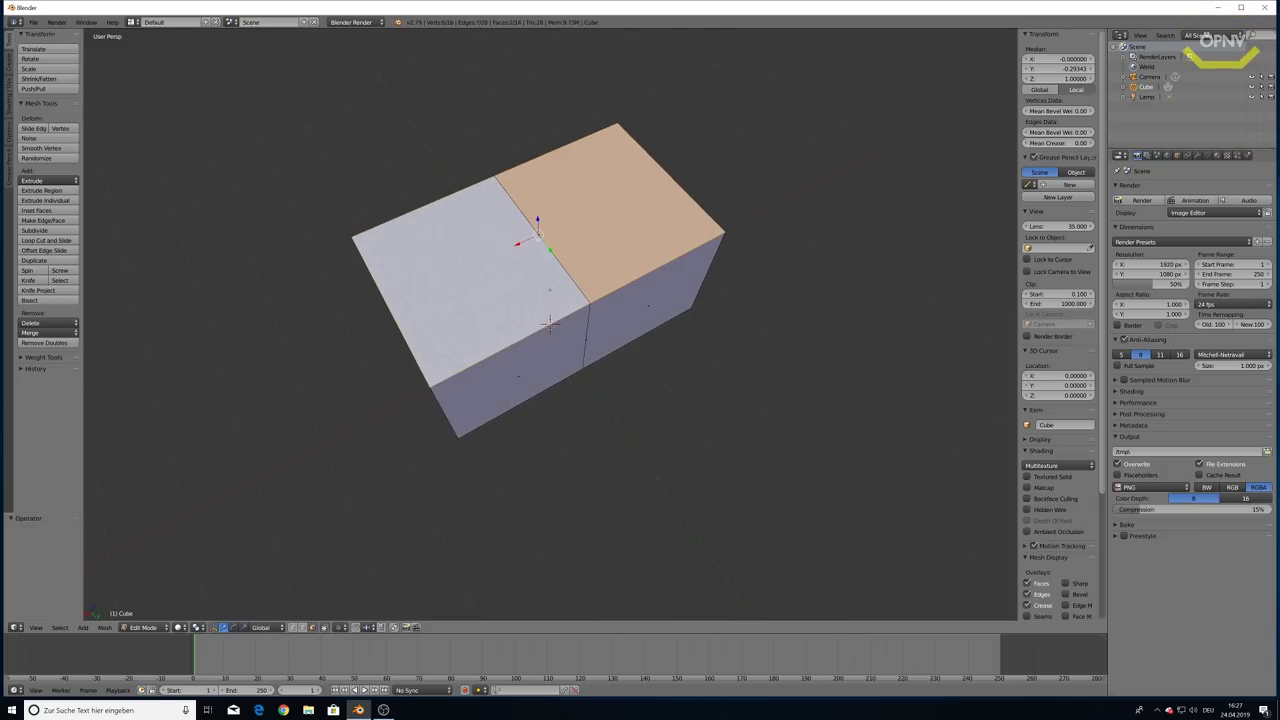
key("e")
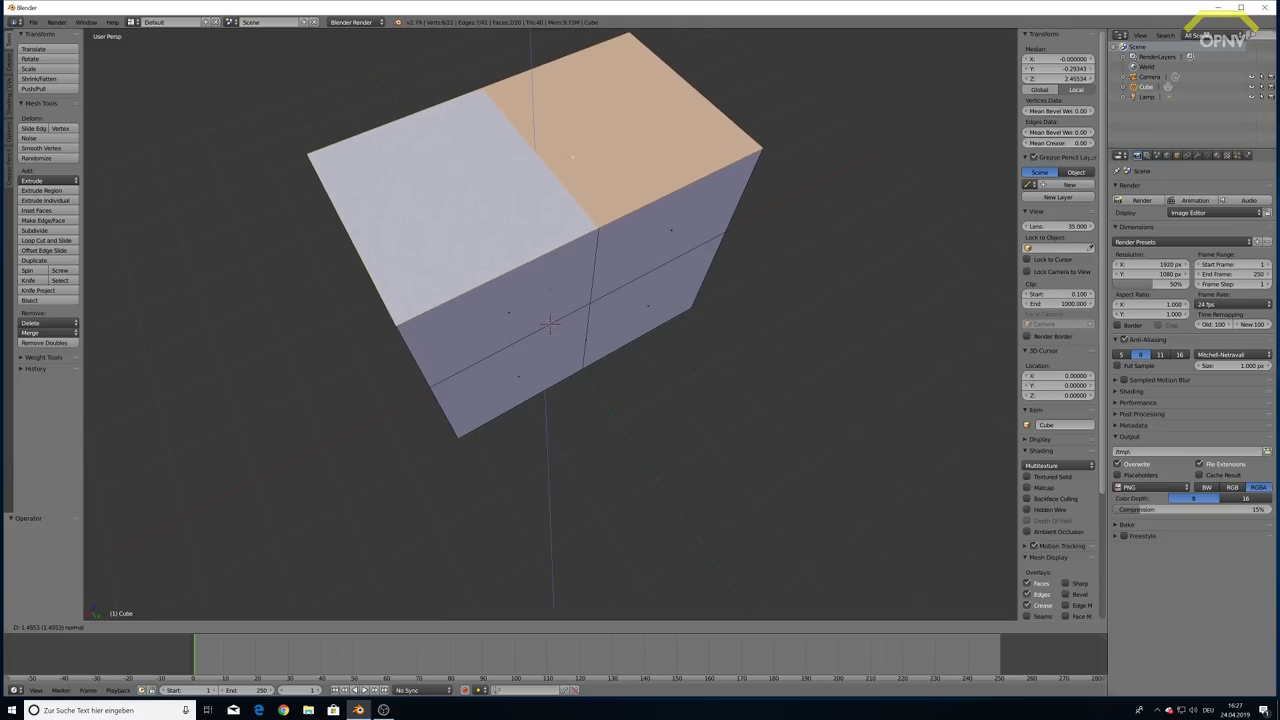
key("Return")
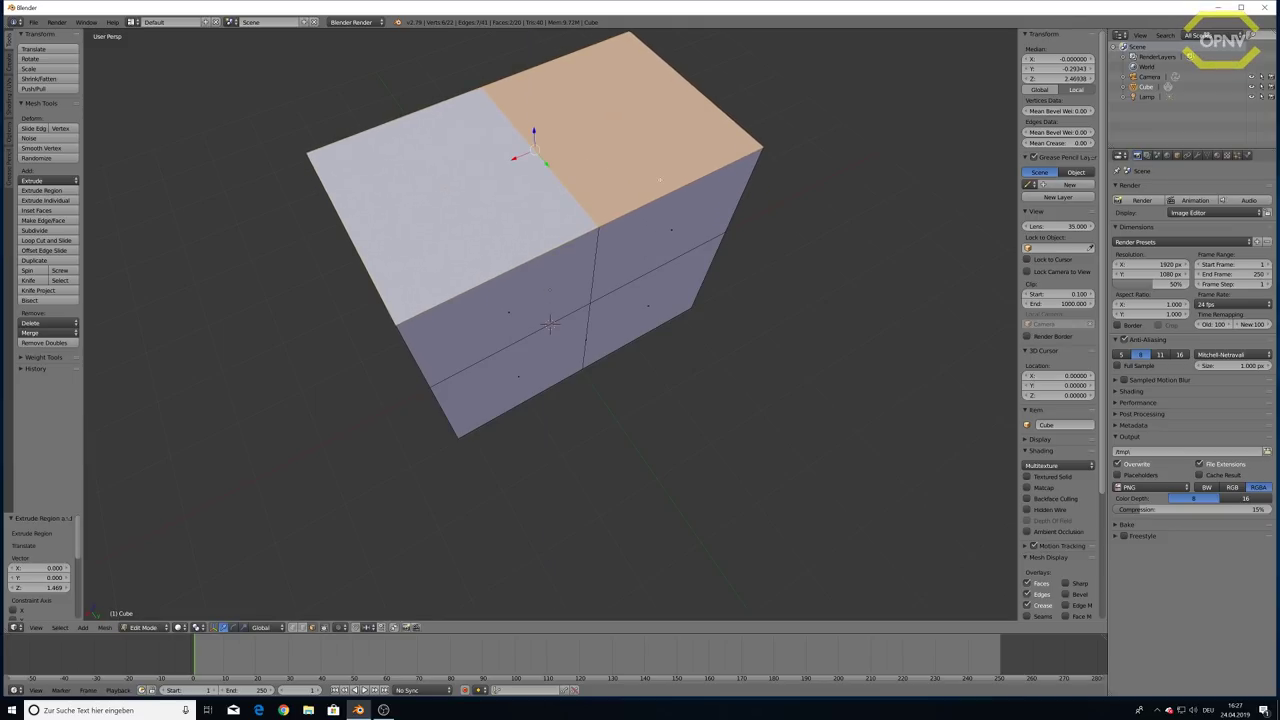
key("s")
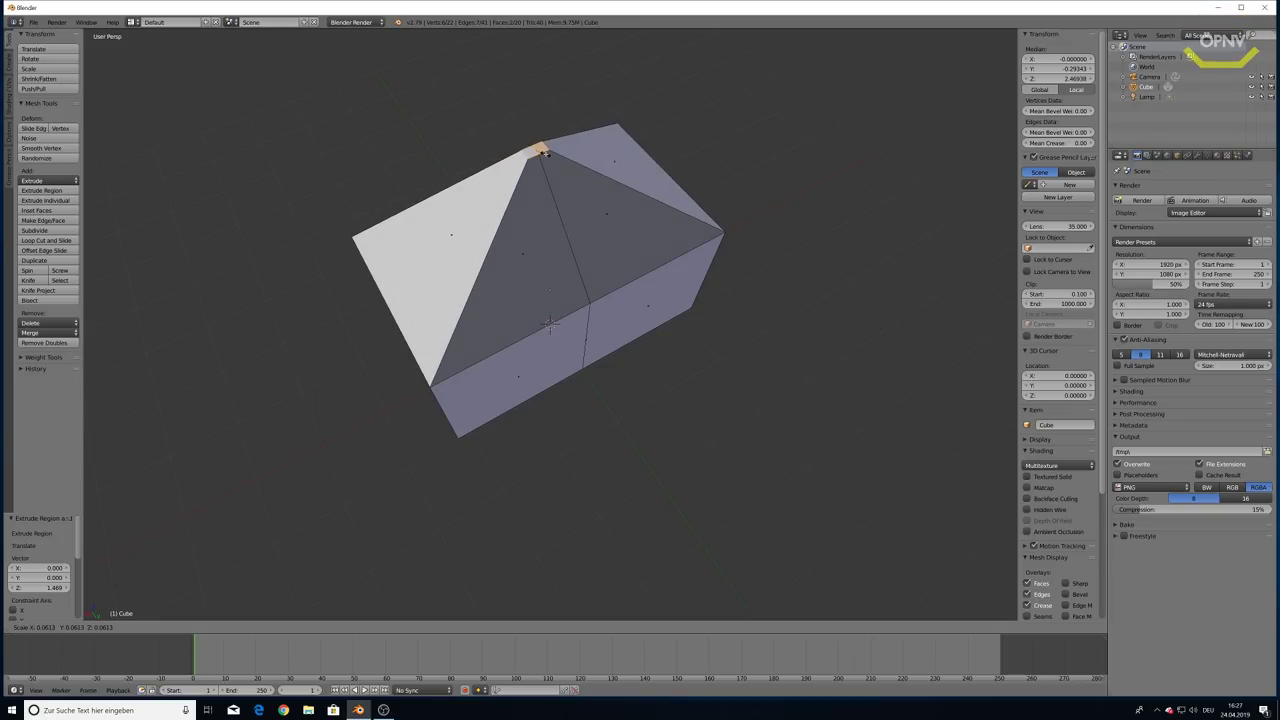
left_click(549, 322)
middle_click_drag(549, 322, 549, 323)
middle_click_drag(525, 54, 540, 54)
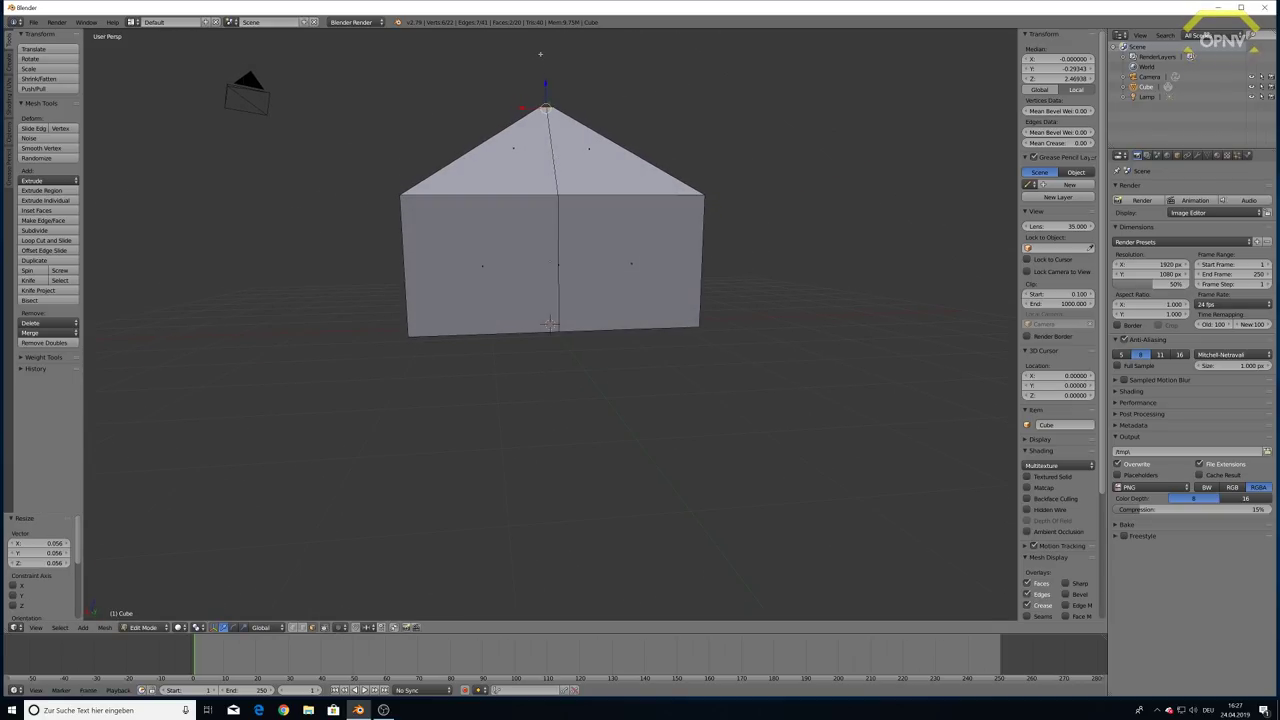
Raise the roof peak 0.594 along Z so its tip sits at Z 1.875
key("g")
key("z")
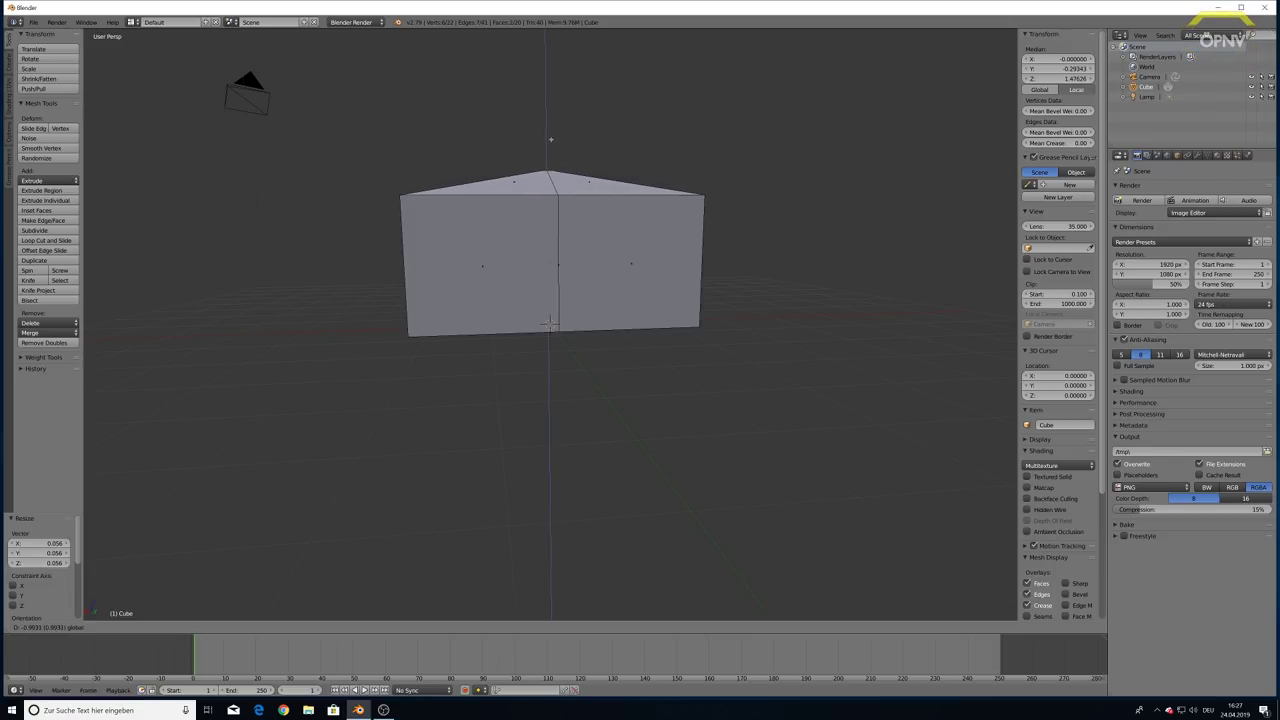
left_click(550, 114)
mouse_move(550, 114)
middle_mouse_down()
mouse_move(630, 153)
mouse_move(632, 110)
middle_mouse_up()
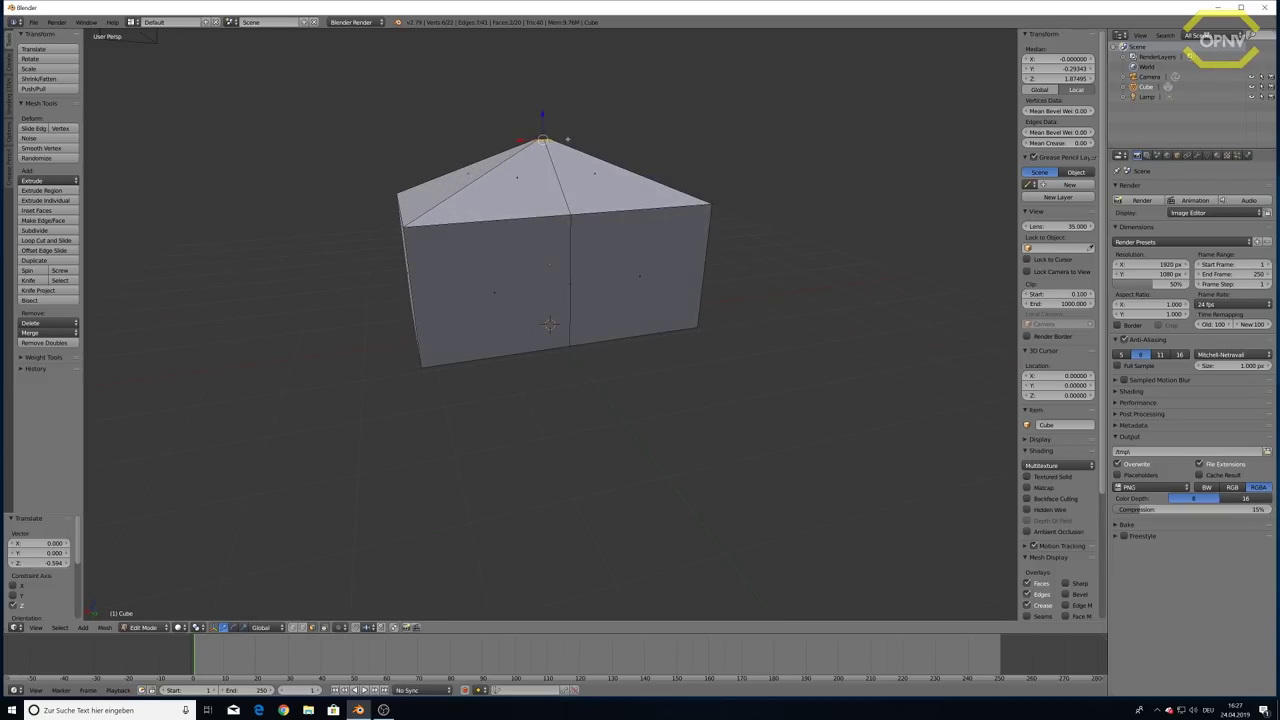
Pick one of the sloped roof faces on top of the cube
scroll(632, 110, "up", 3)
scroll(632, 110, "up", 2)
scroll(554, 336, "down", 3)
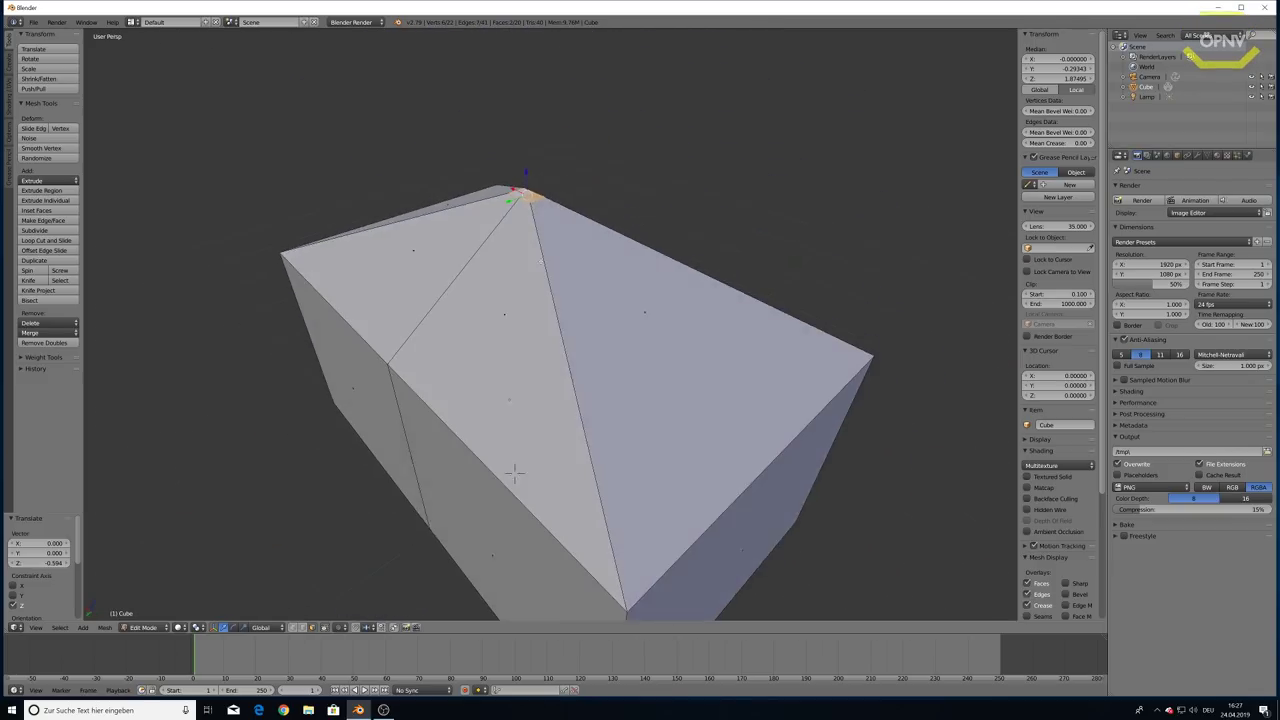
mouse_move(554, 336)
middle_mouse_down()
mouse_move(575, 483)
mouse_move(627, 459)
mouse_move(526, 488)
mouse_move(562, 485)
middle_mouse_up()
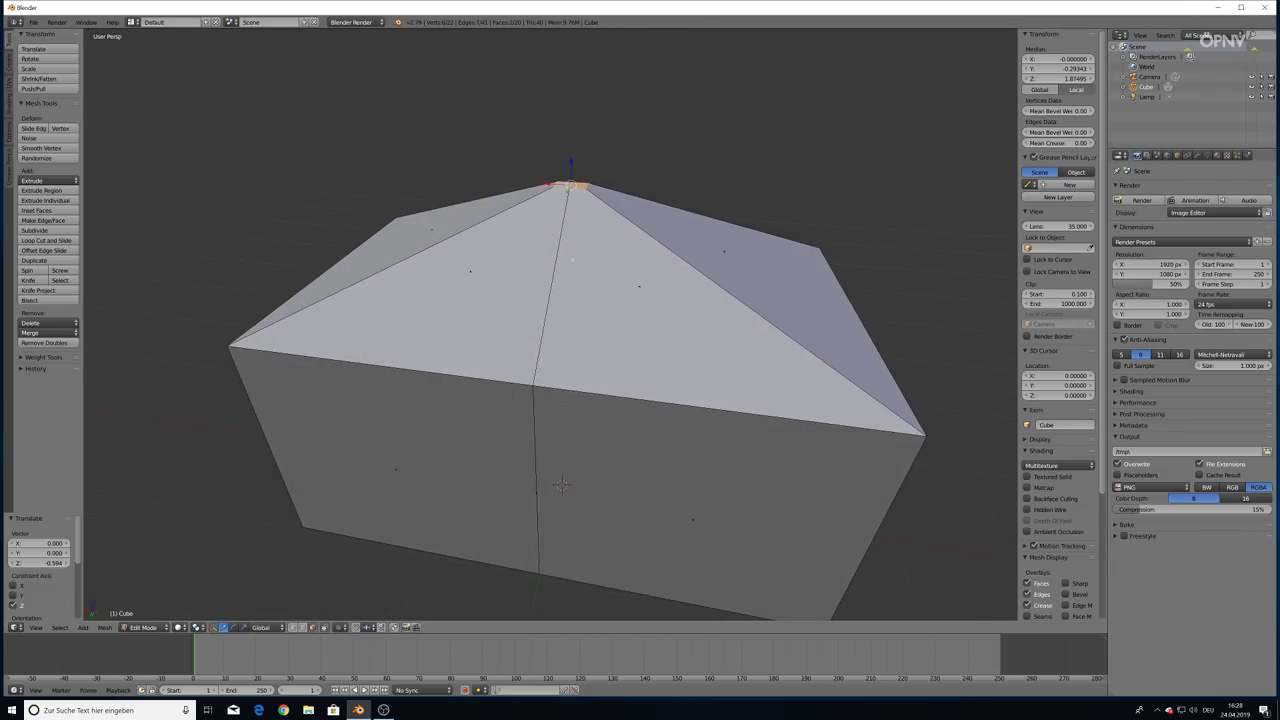
left_click(396, 469)
left_click(692, 519)
Separate the chosen sloped roof face by Selection into a new object, Cube.001
left_click(470, 271)
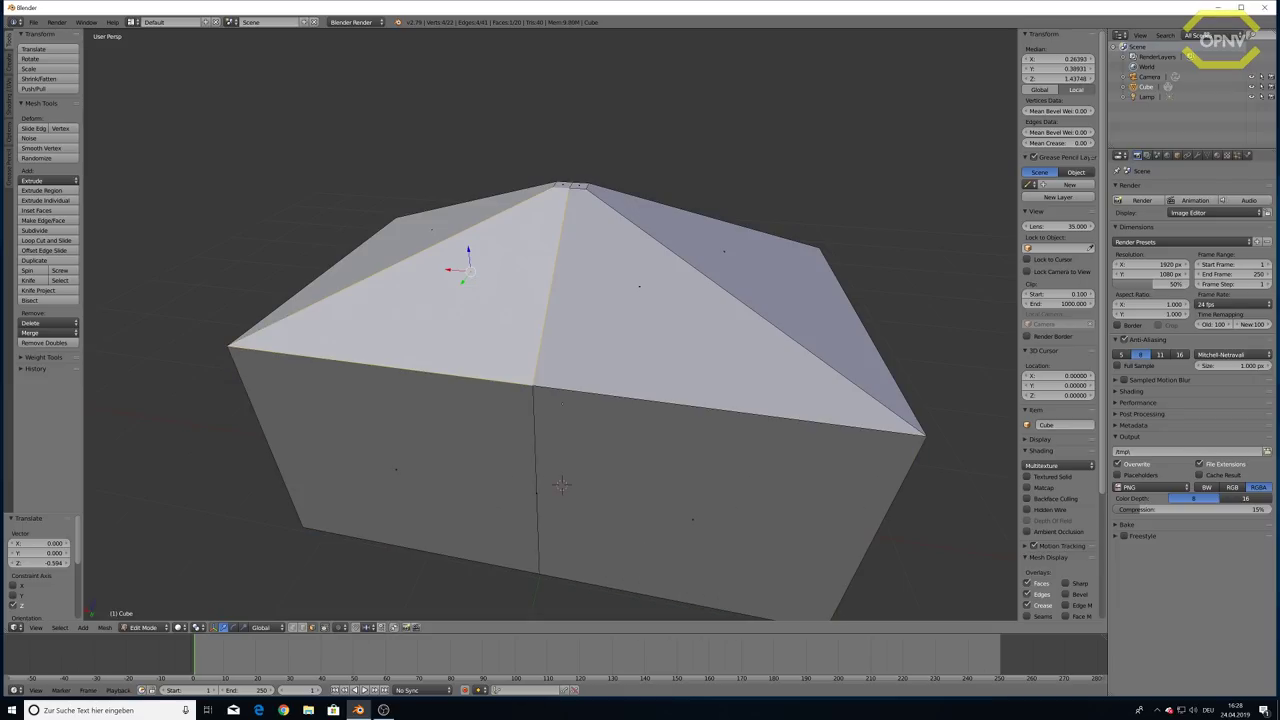
left_click(639, 287)
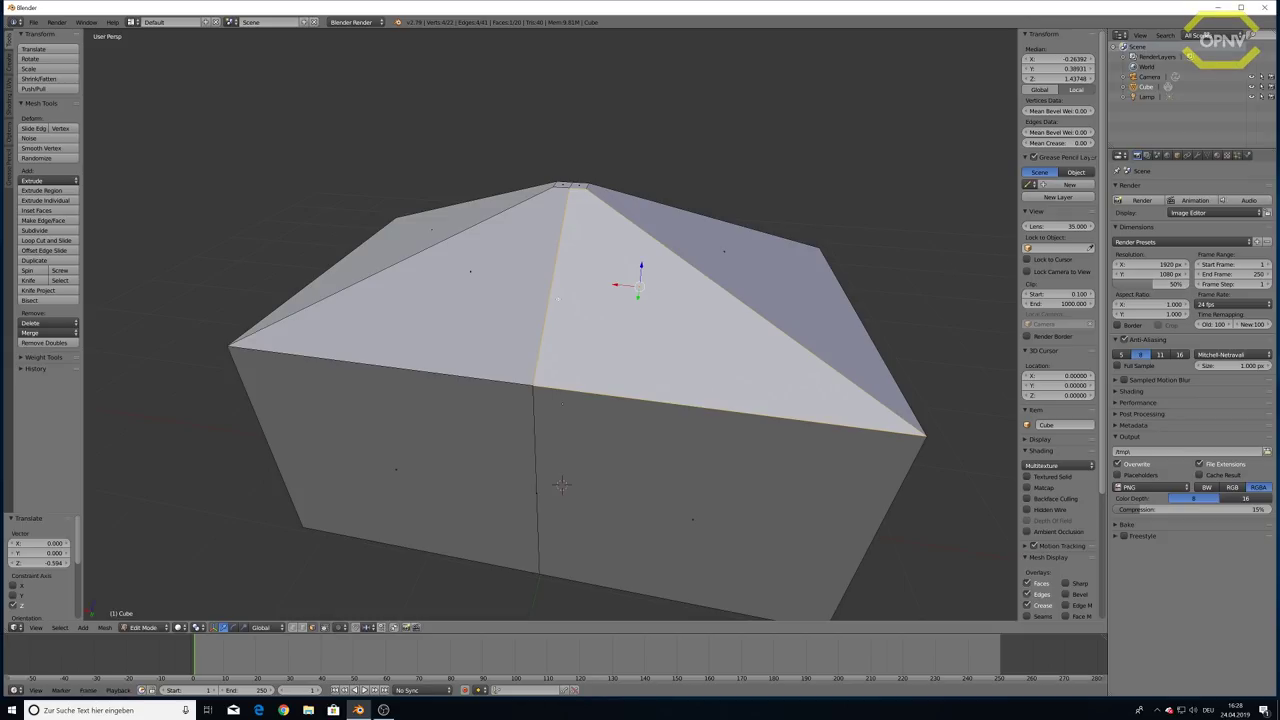
middle_click_drag(561, 485, 507, 486)
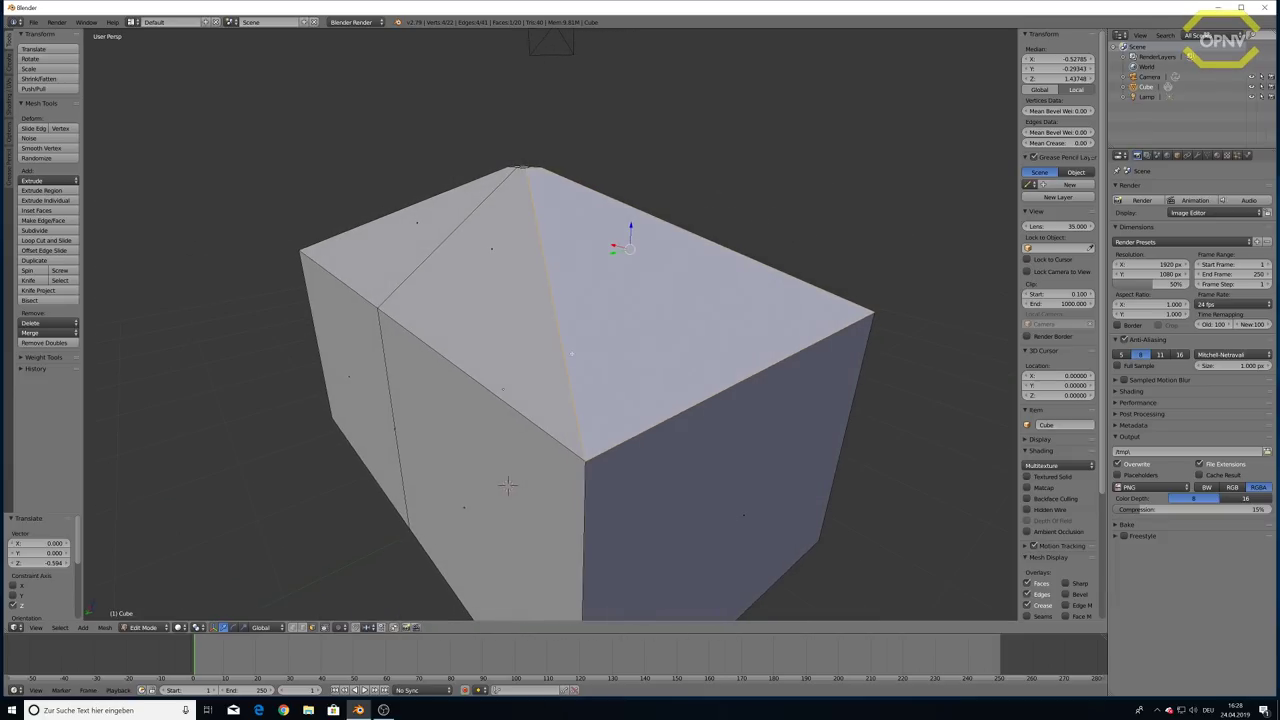
key("p")
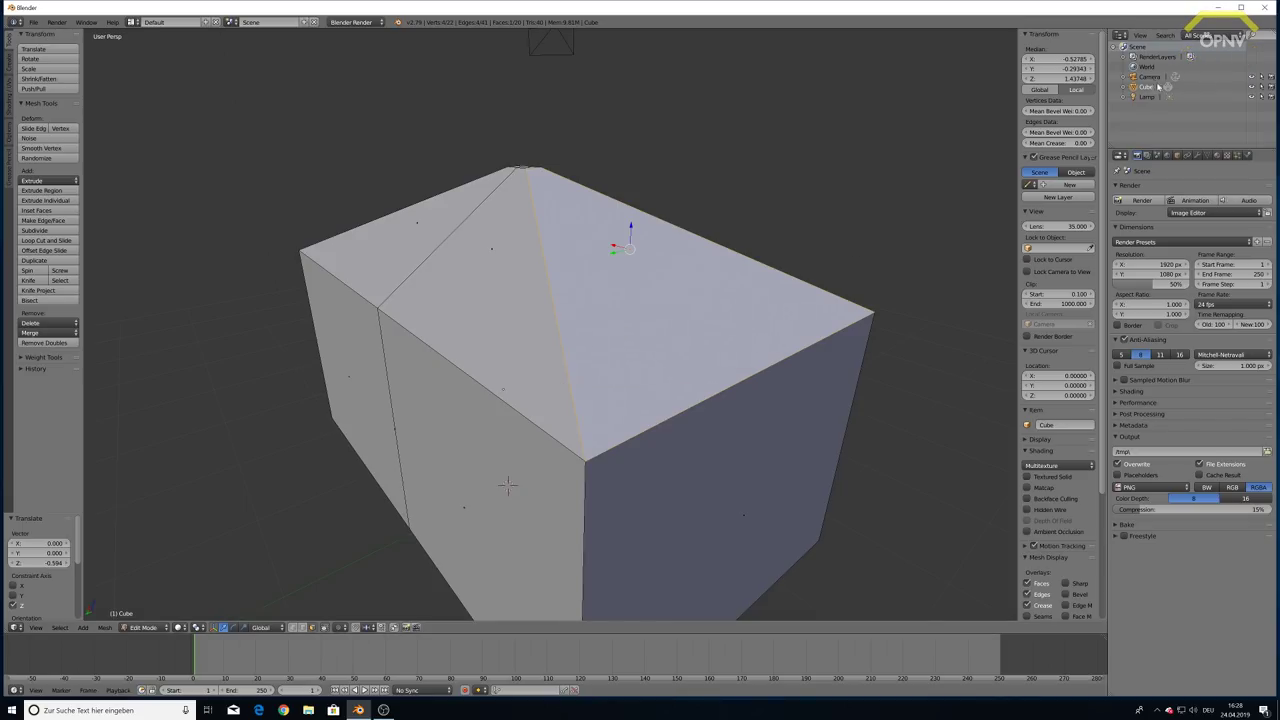
key("p")
left_click(660, 322)
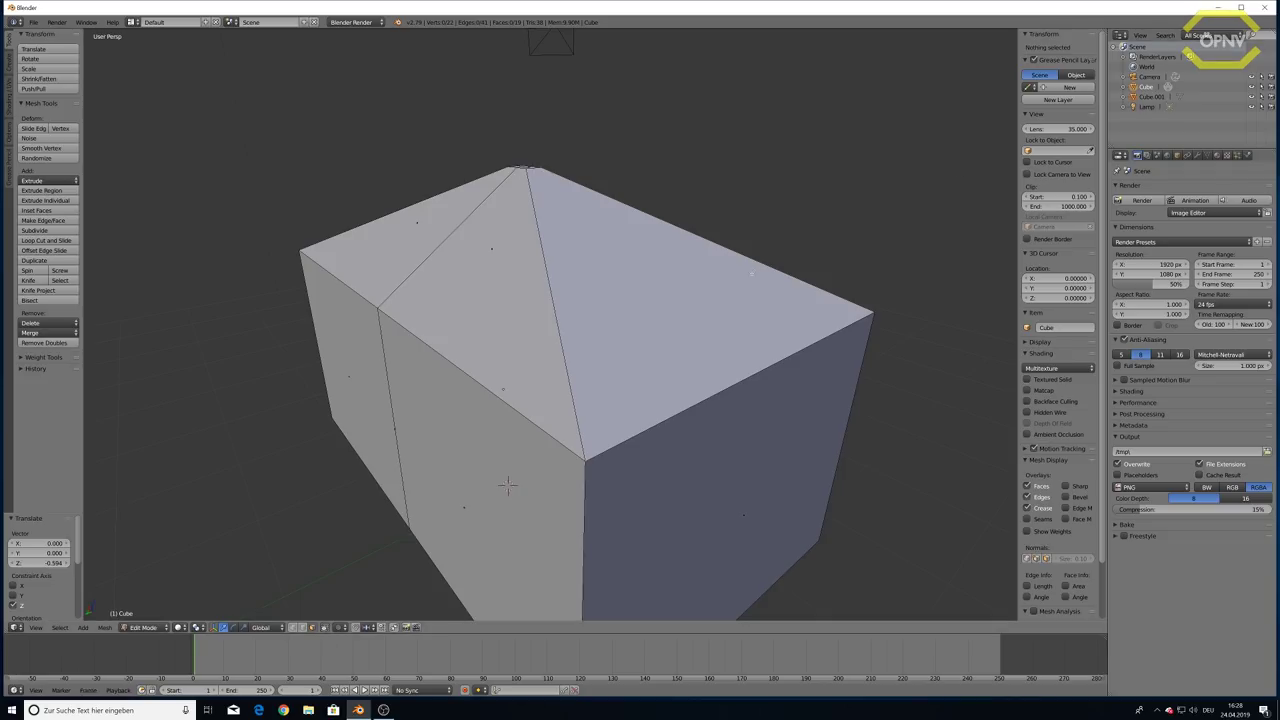
In Object Mode, select Cube.001 and slide it aside along X
key("Tab")
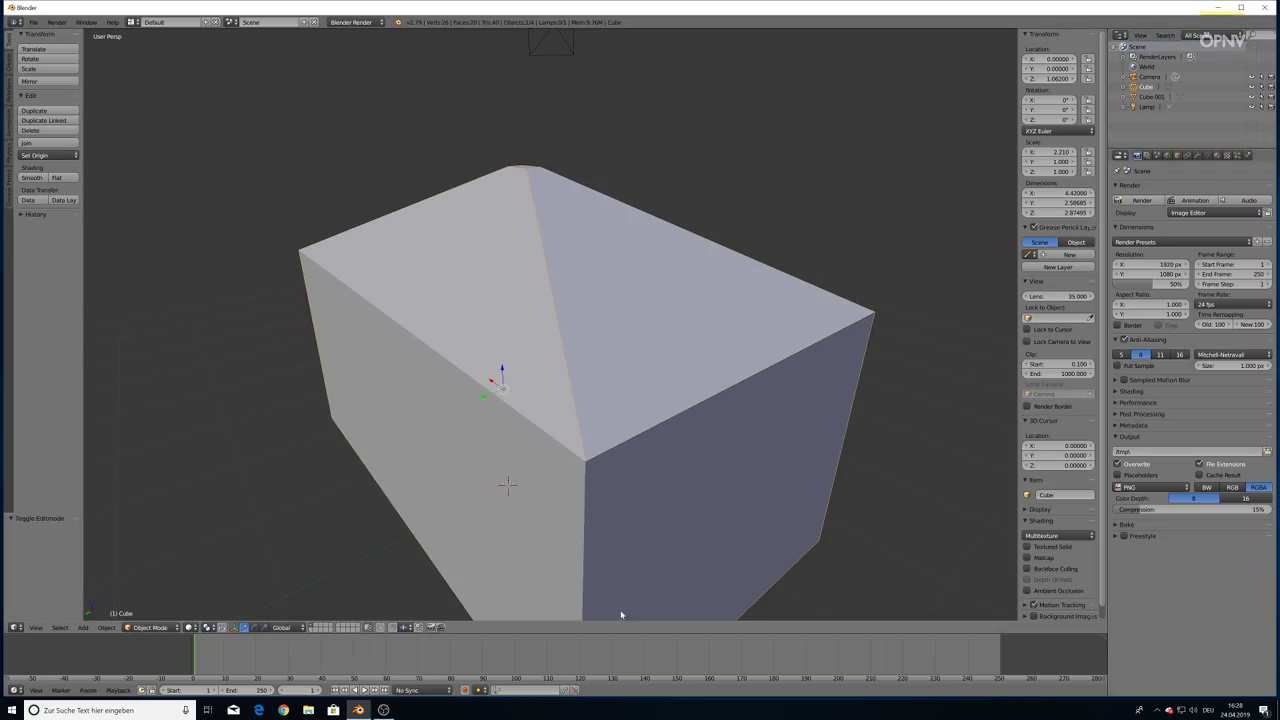
right_click(607, 294)
middle_click_drag(661, 357, 605, 356)
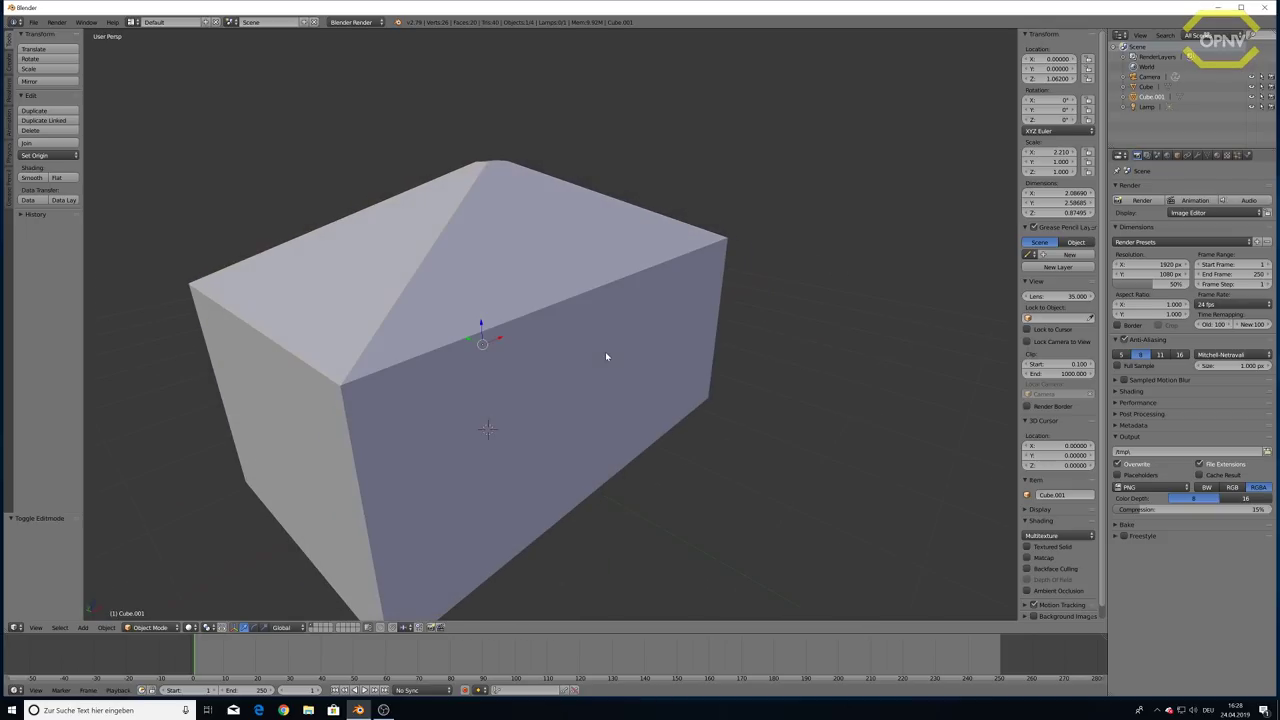
key("g")
key("x")
left_click(374, 366)
Slide the roof piece along X twice more, then undo so it returns to X 0
mouse_move(374, 366)
middle_mouse_down()
mouse_move(513, 382)
mouse_move(700, 429)
mouse_move(611, 373)
middle_mouse_up()
key("g")
key("x")
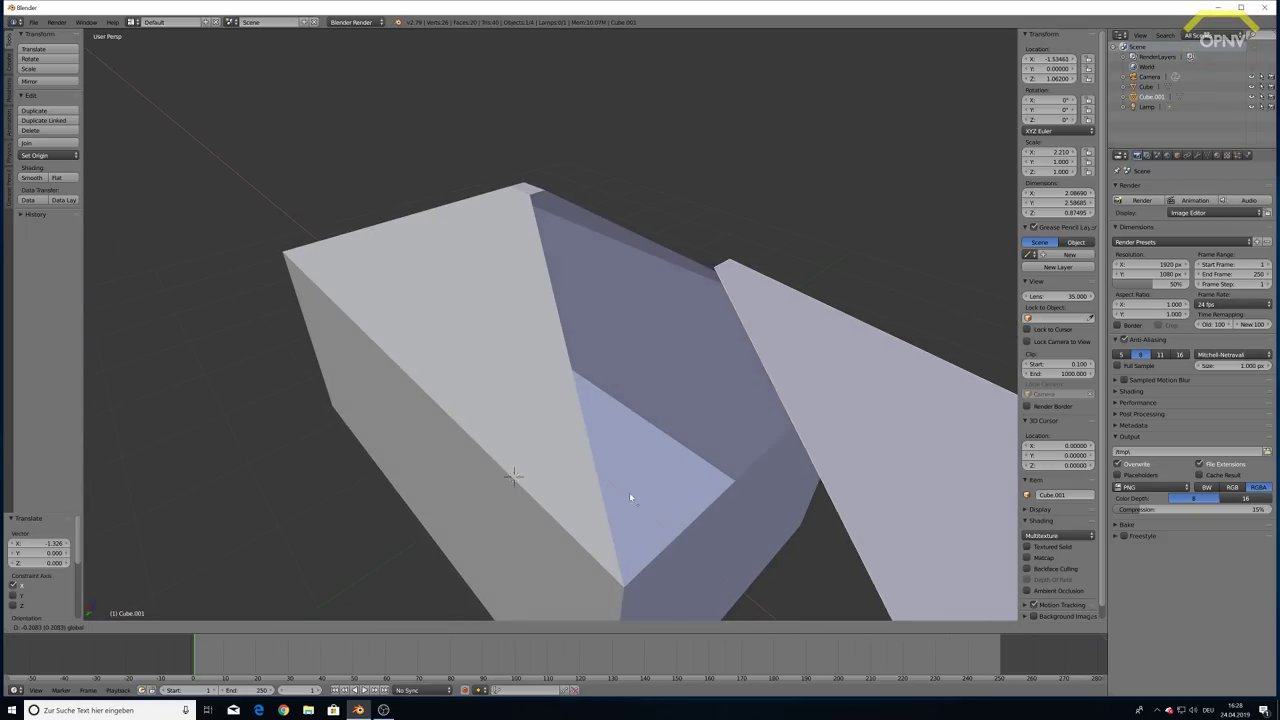
left_click(631, 494)
middle_click_drag(631, 494, 586, 435)
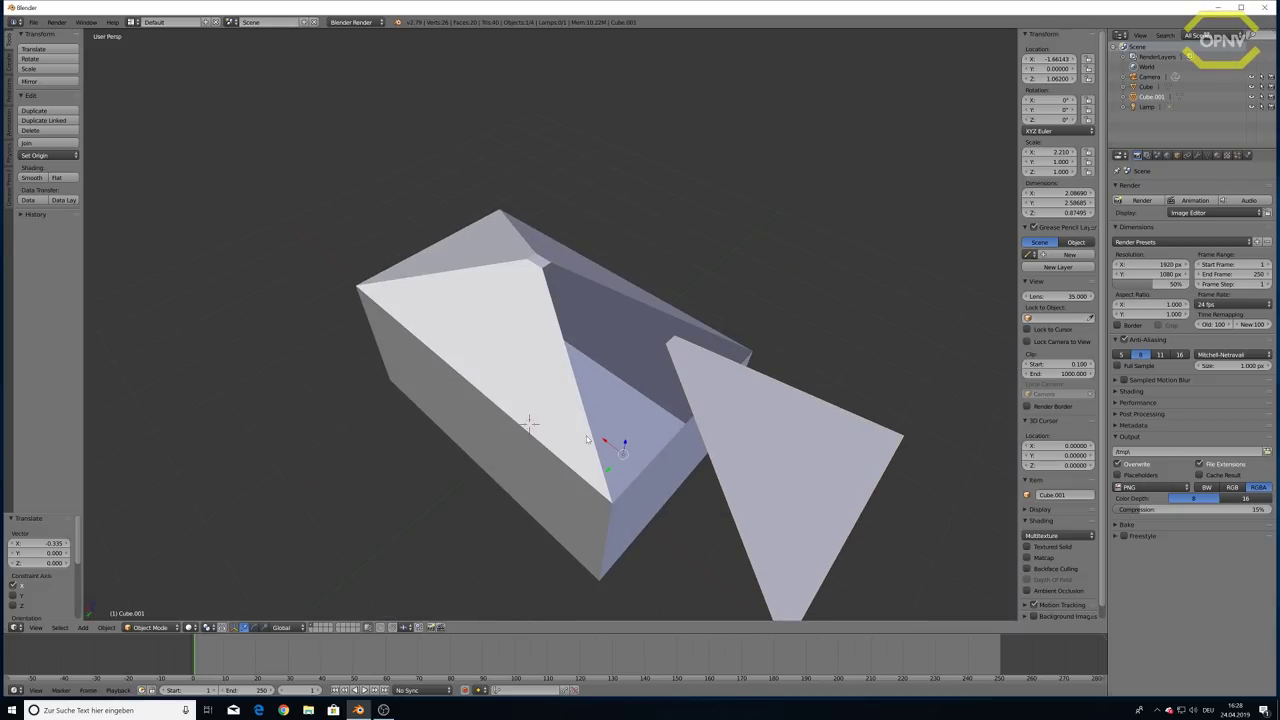
key("g")
key("x")
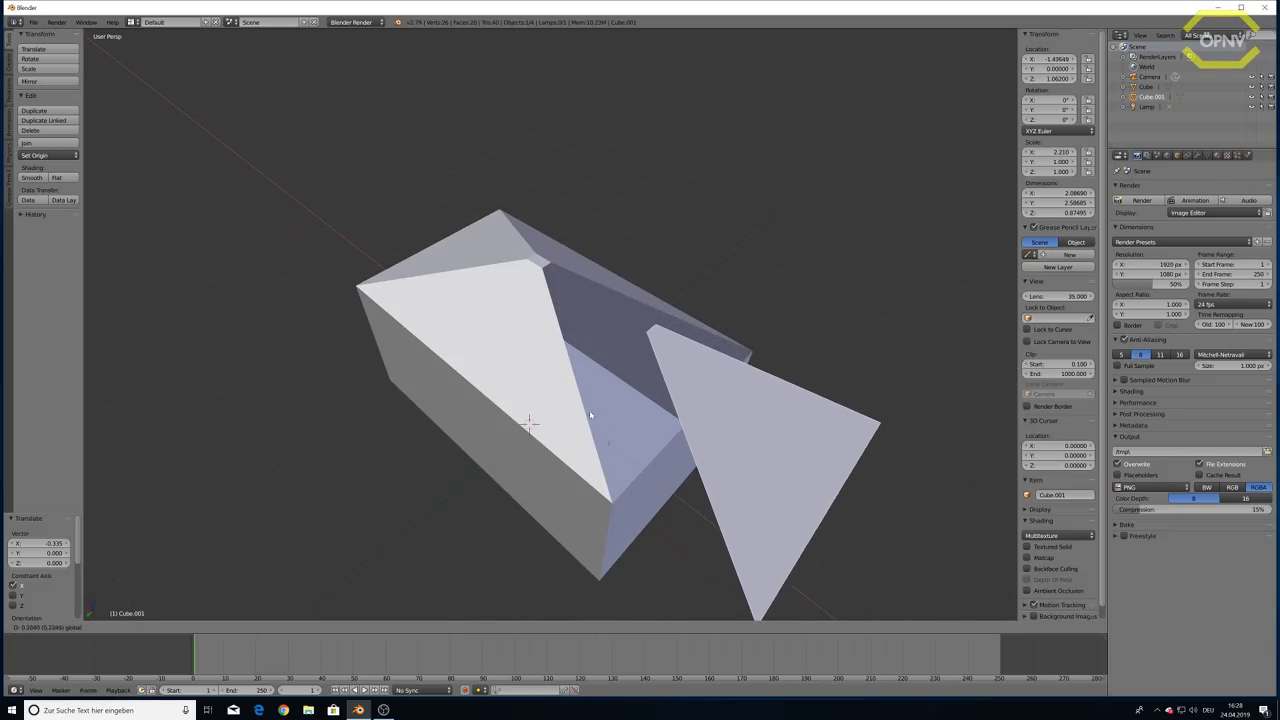
left_click(755, 429)
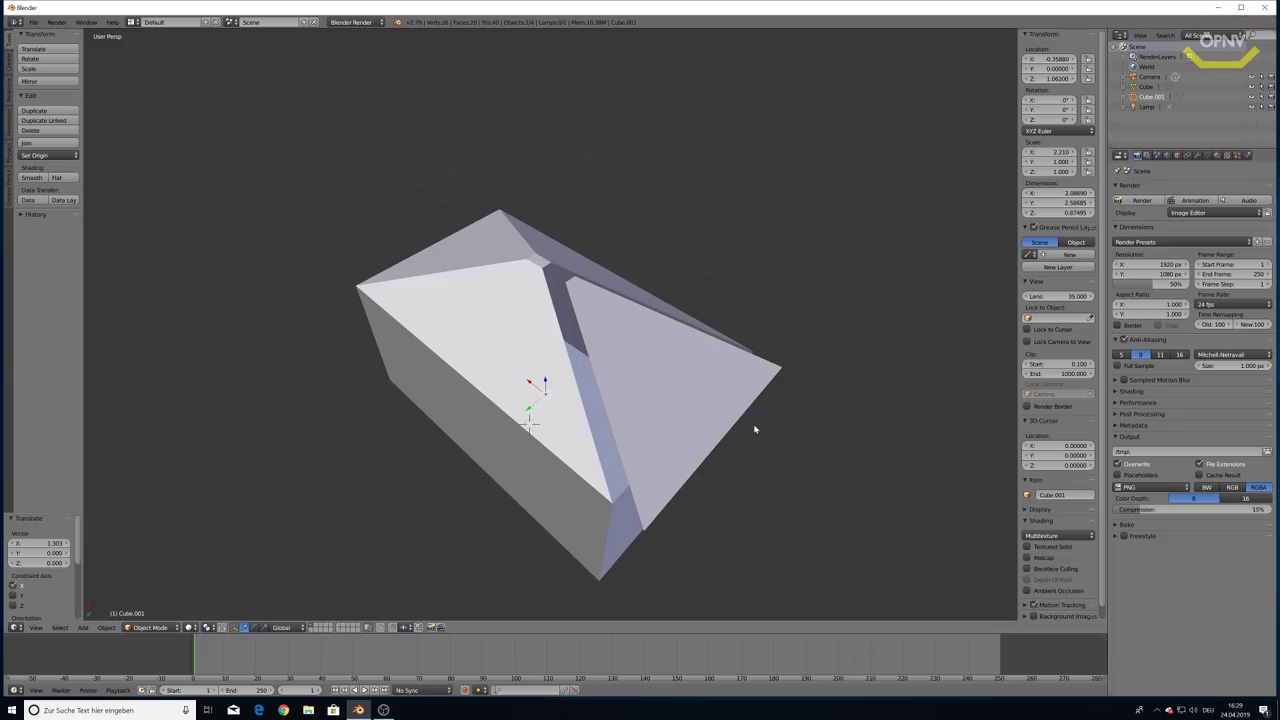
key("ctrl+z")
key("ctrl+z")
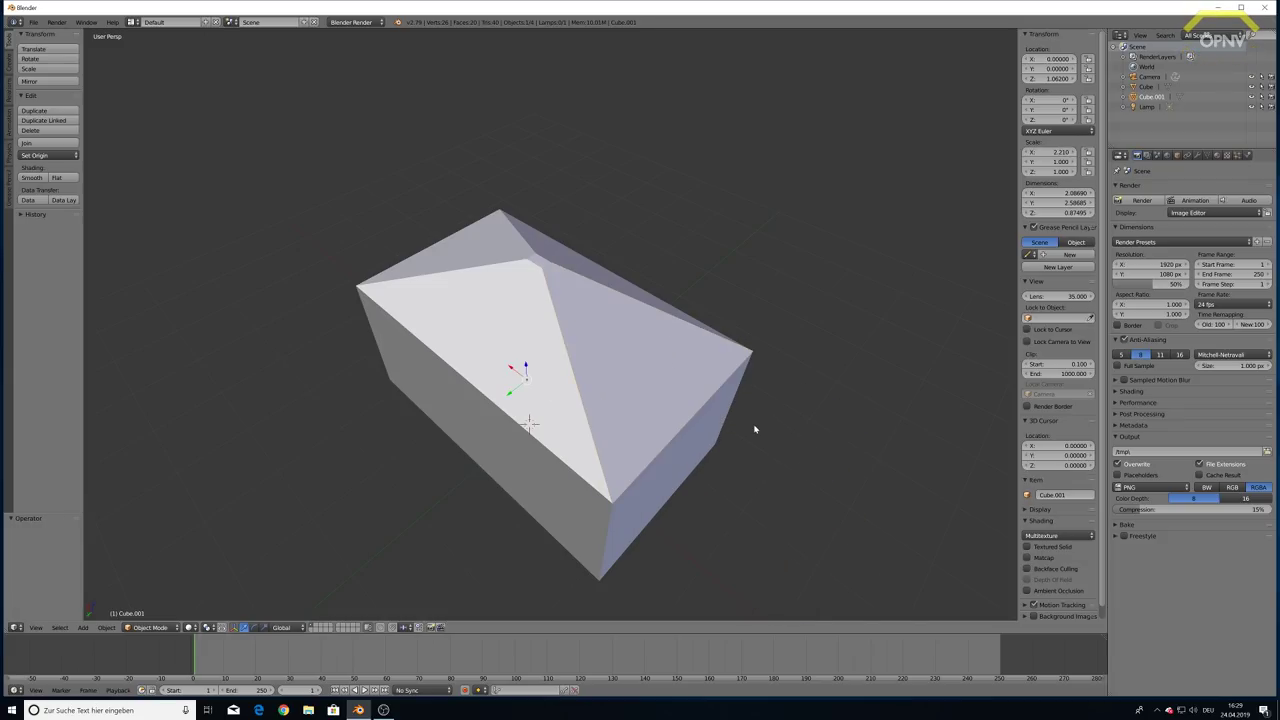
Scale the box along X into a thin slab with X scale 0.014
mouse_move(757, 451)
middle_mouse_down()
mouse_move(654, 421)
mouse_move(666, 429)
mouse_move(597, 440)
mouse_move(608, 439)
middle_mouse_up()
key("ctrl+z")
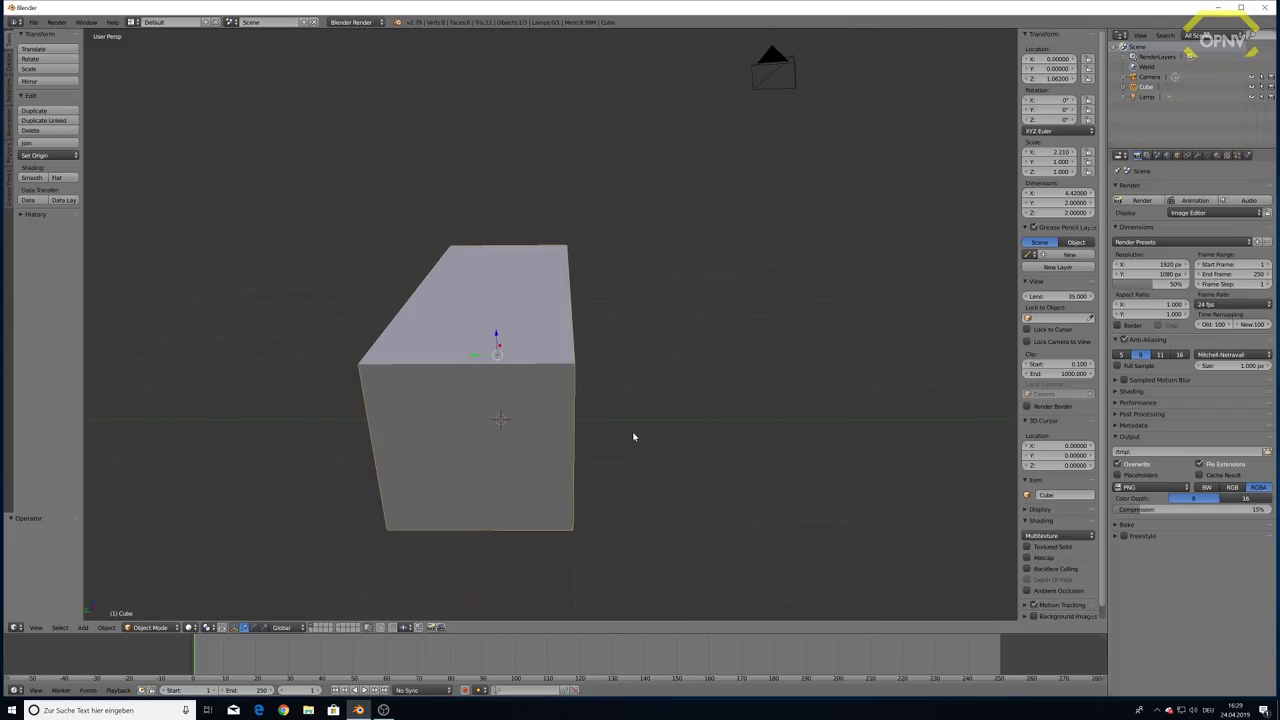
key("s")
key("x")
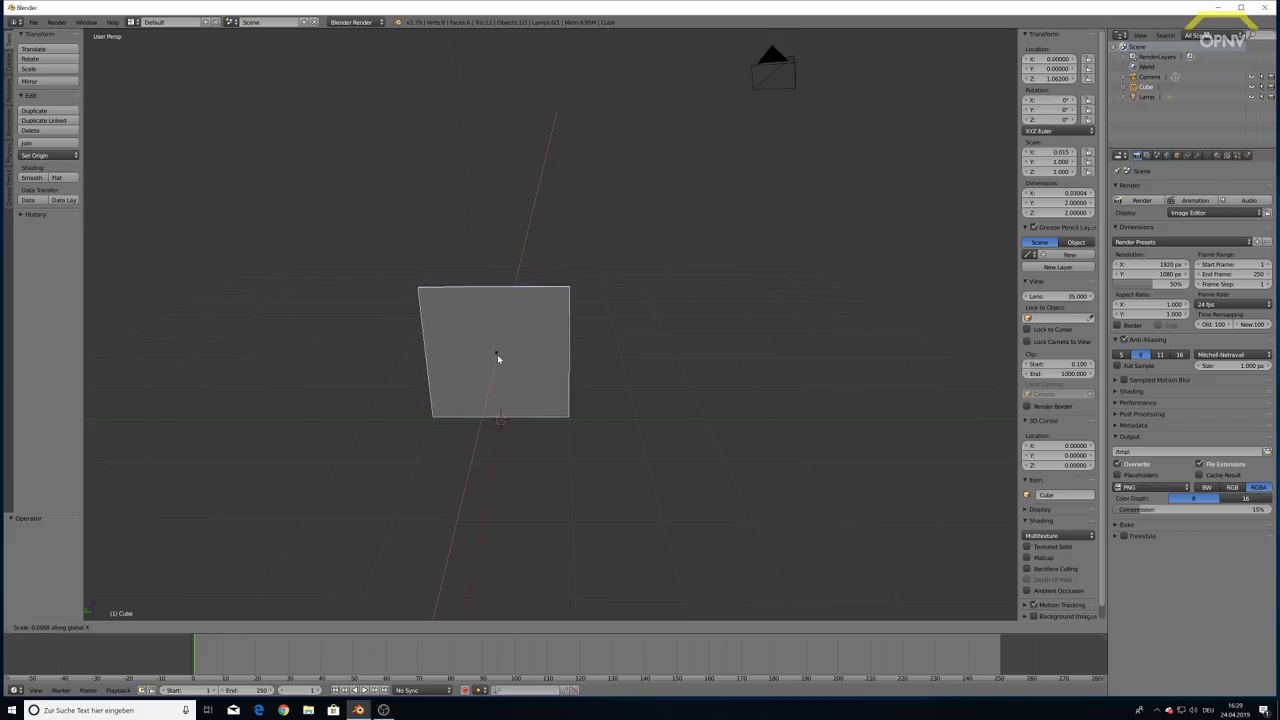
left_click(530, 388)
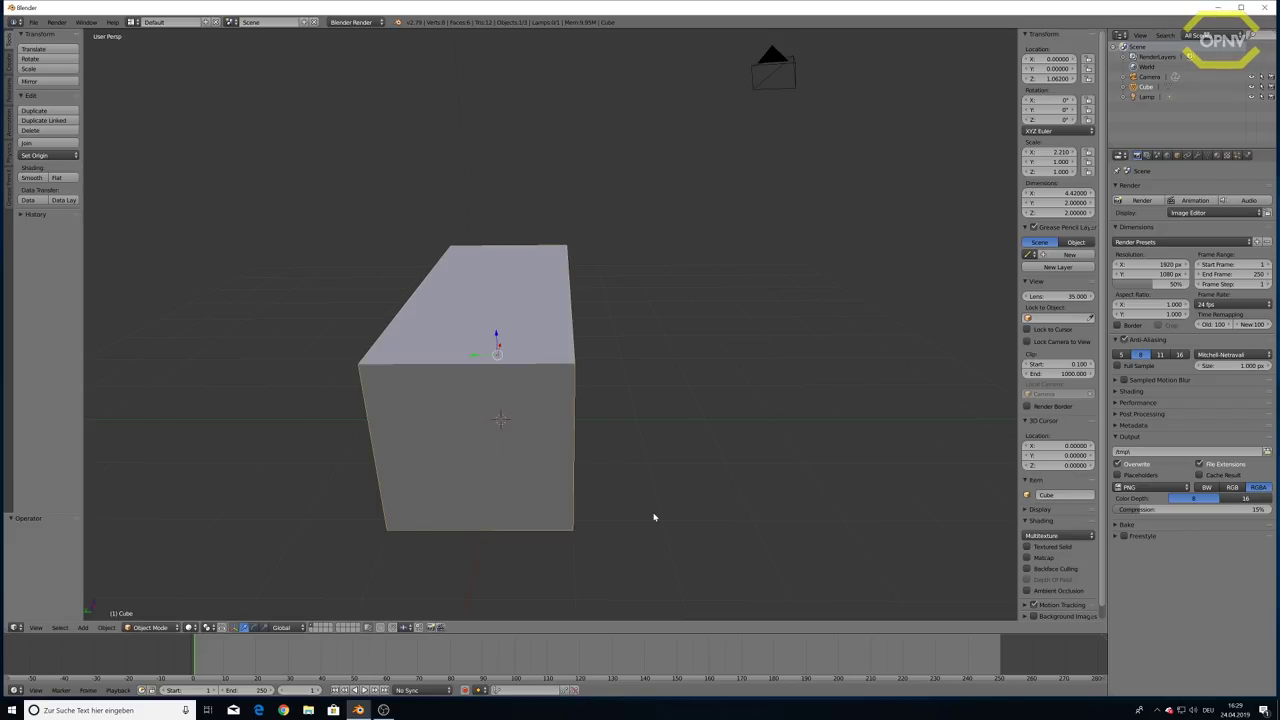
key("s")
key("x")
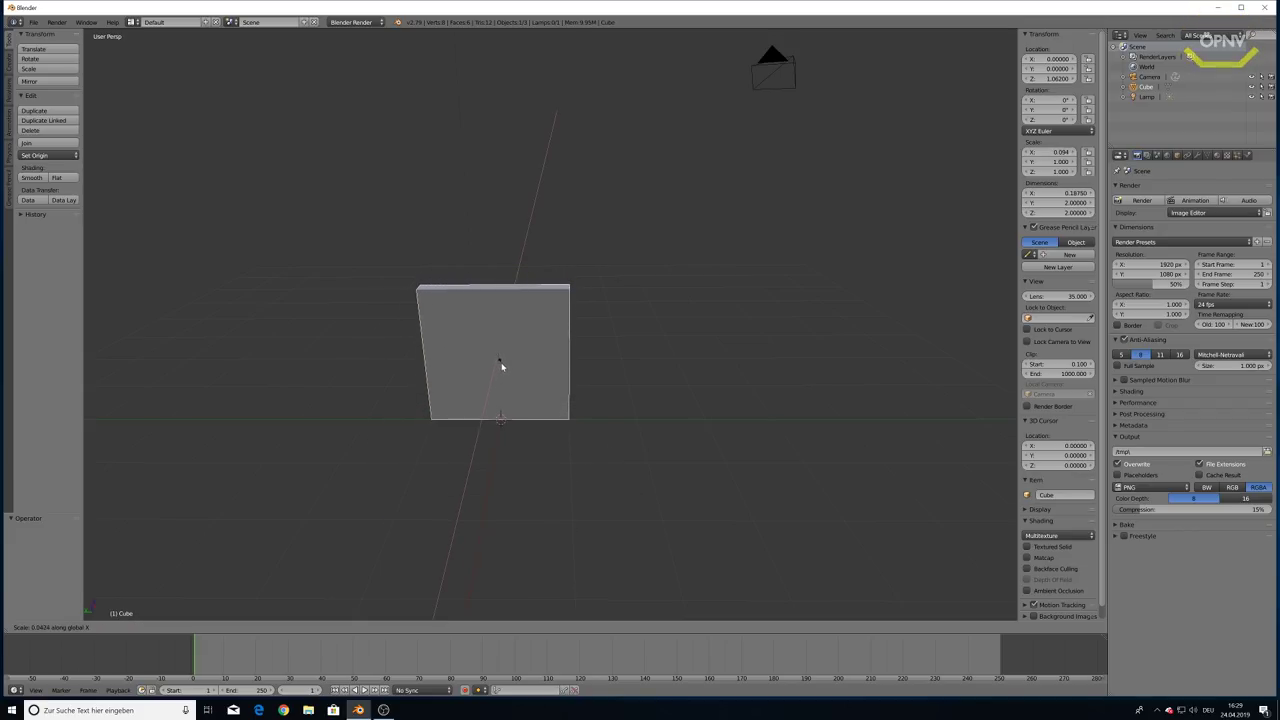
left_click(594, 403)
key("s")
key("x")
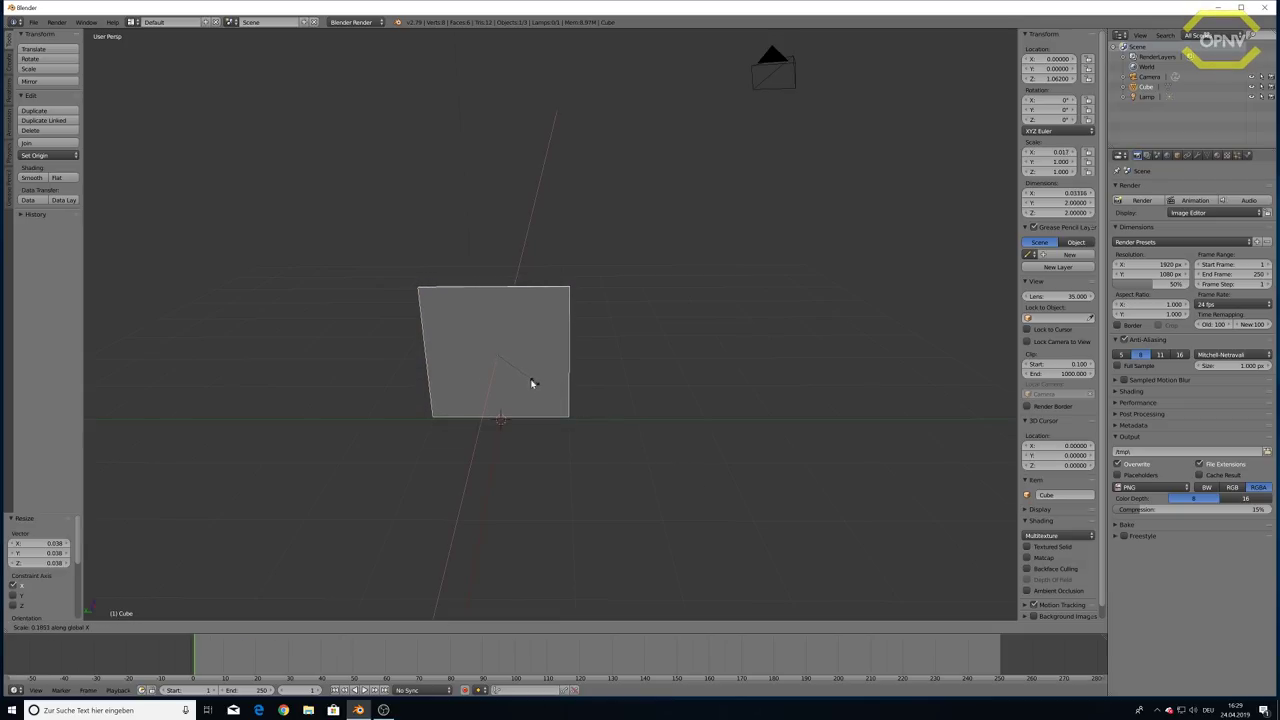
left_click(527, 377)
middle_click_drag(527, 377, 522, 392)
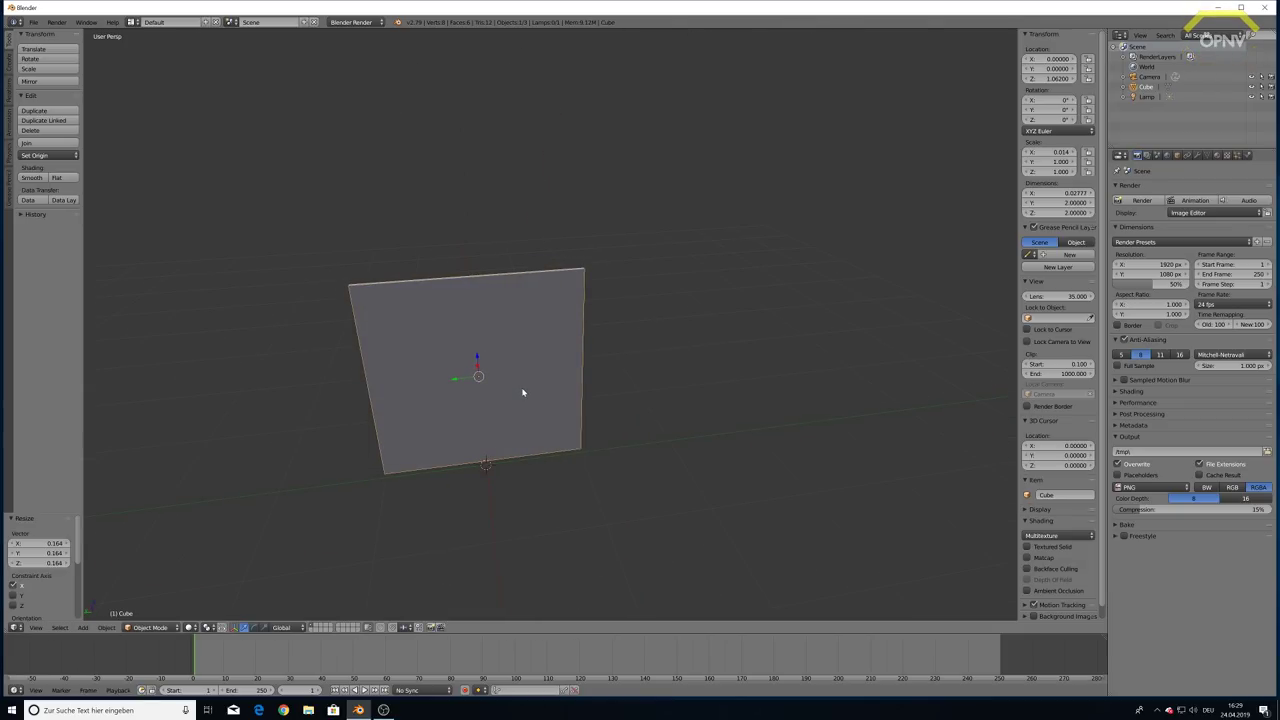
Stretch the slab along Y to scale 2.901, about 5.8 units long
key("s")
key("y")
left_click(613, 390)
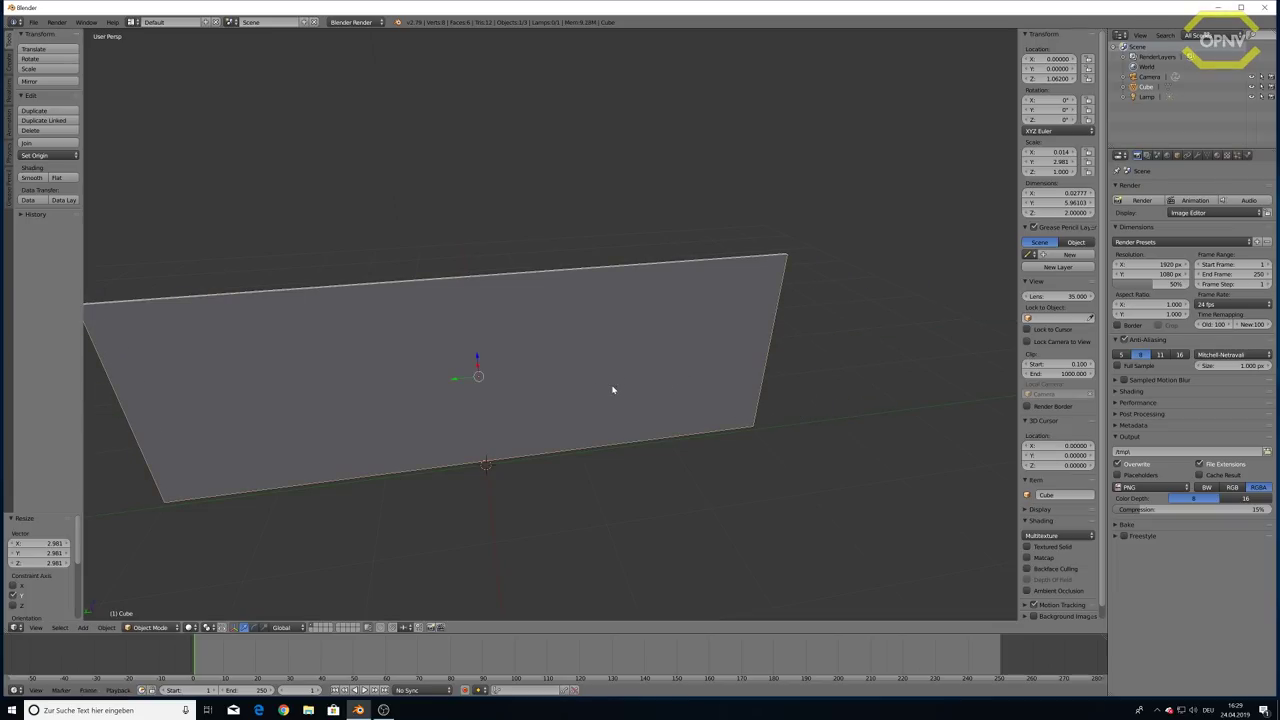
mouse_move(613, 390)
middle_mouse_down()
mouse_move(611, 466)
mouse_move(566, 451)
mouse_move(671, 458)
mouse_move(560, 451)
mouse_move(660, 449)
middle_mouse_up()
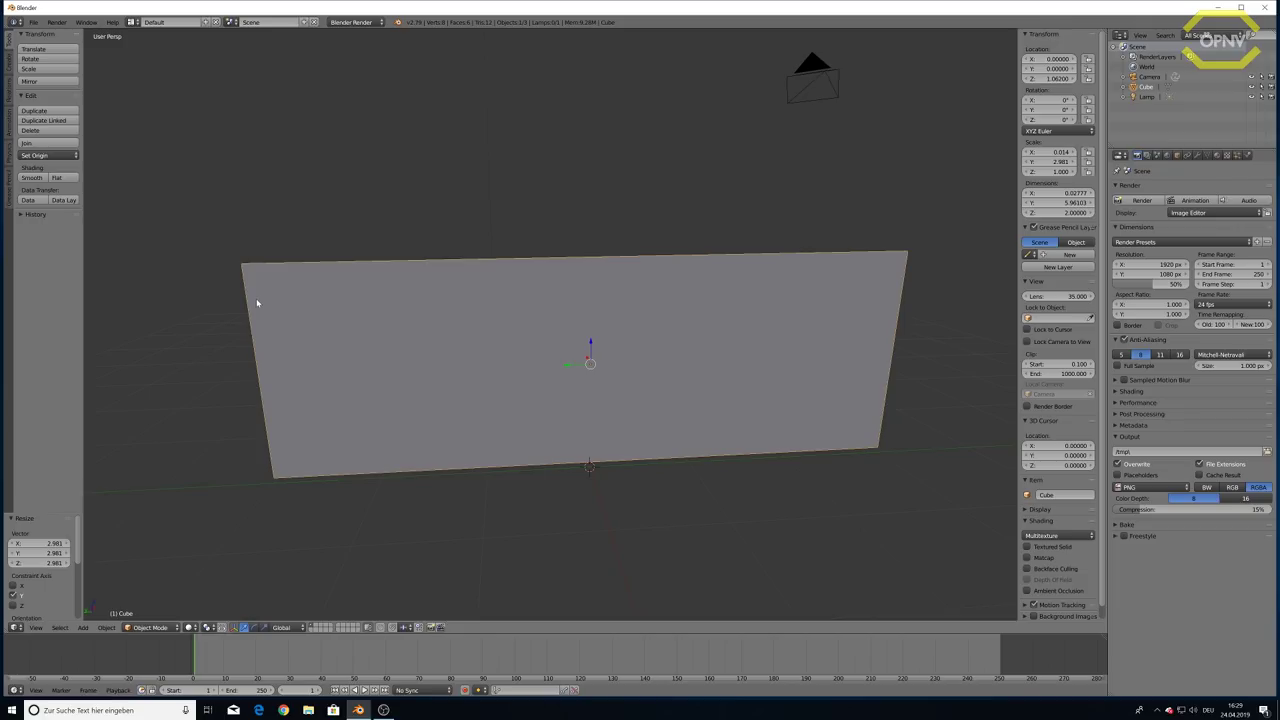
key("ctrl+z")
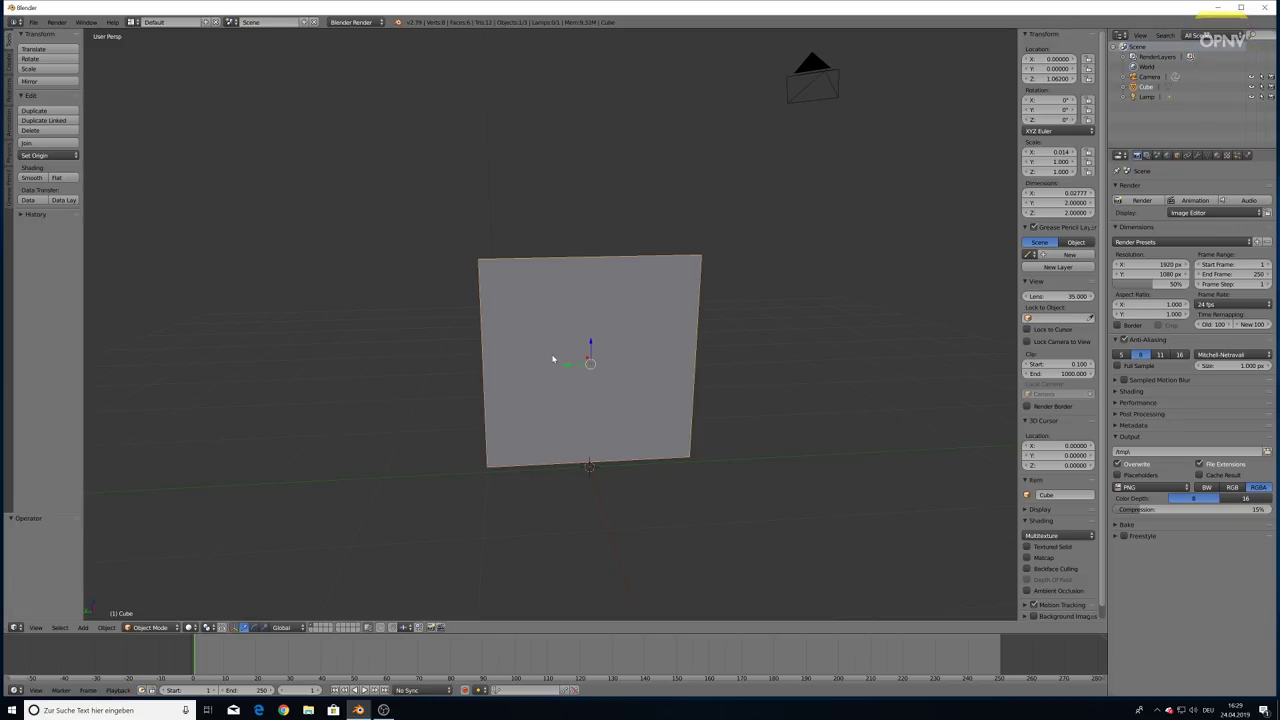
key("s")
key("y")
key("Escape")
key("s")
key("y")
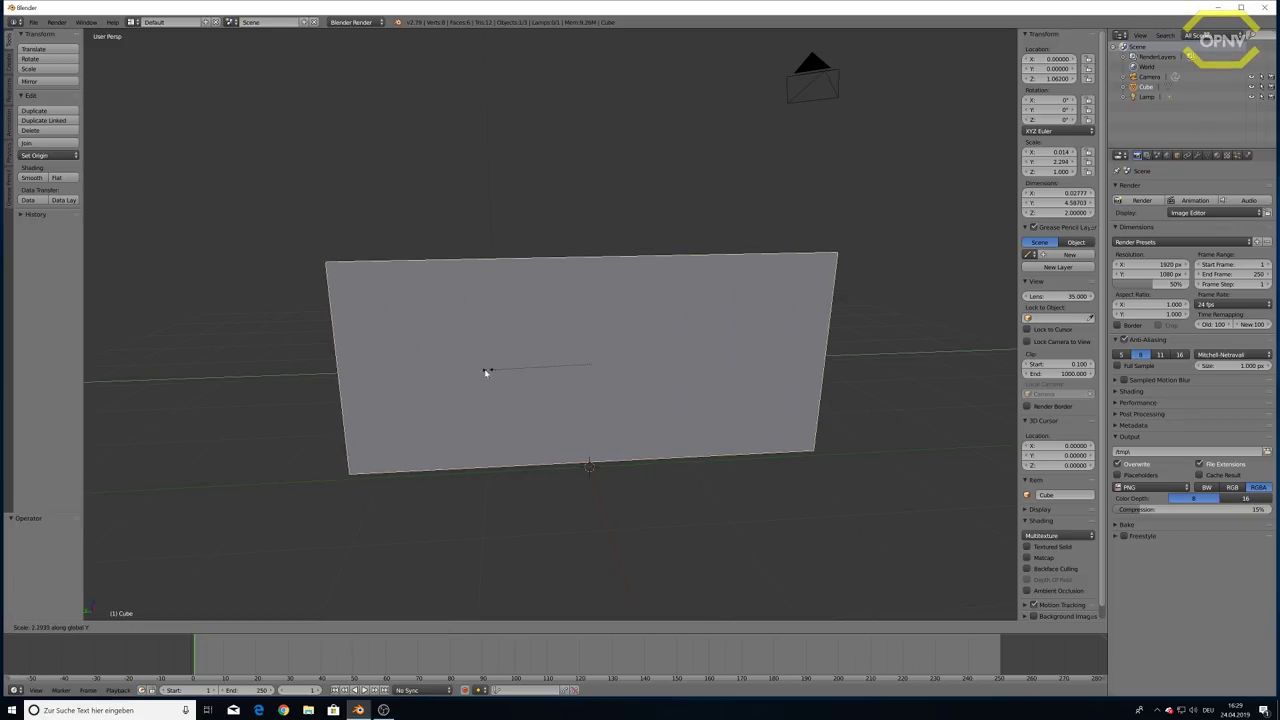
left_click(463, 373)
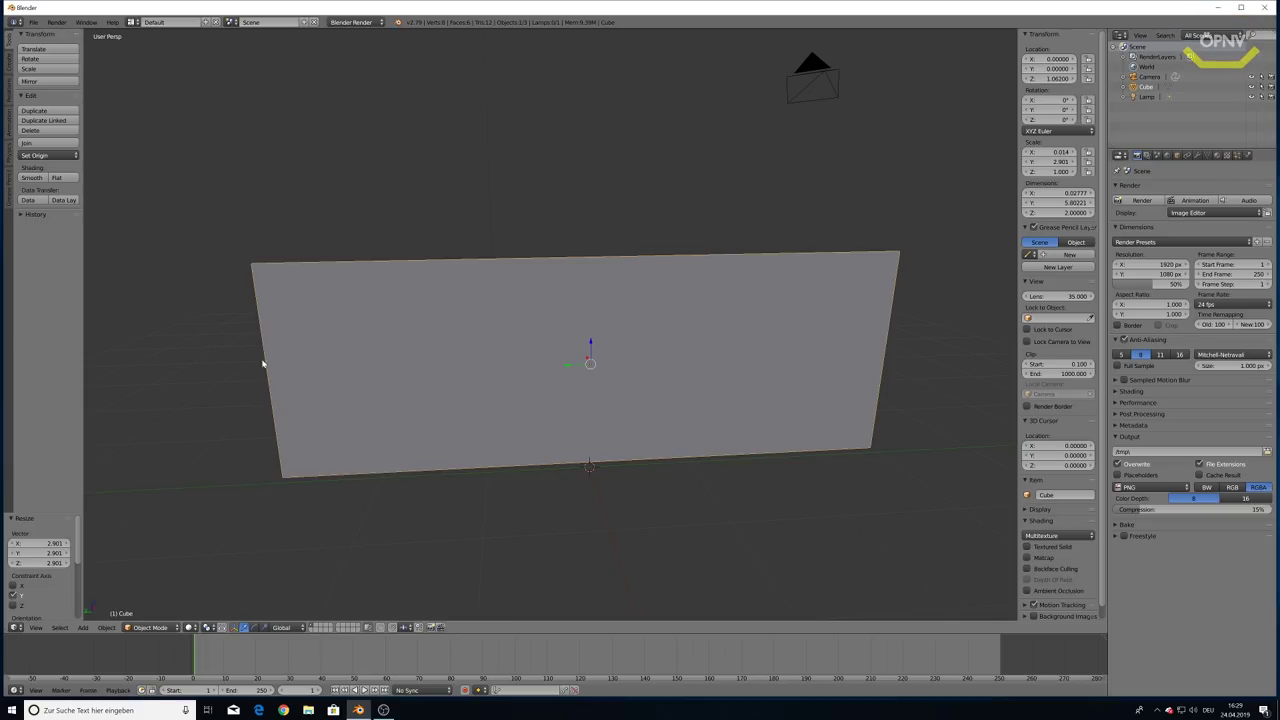
In Edit Mode, add two horizontal loop cuts near the wall's top and bottom
key("Tab")
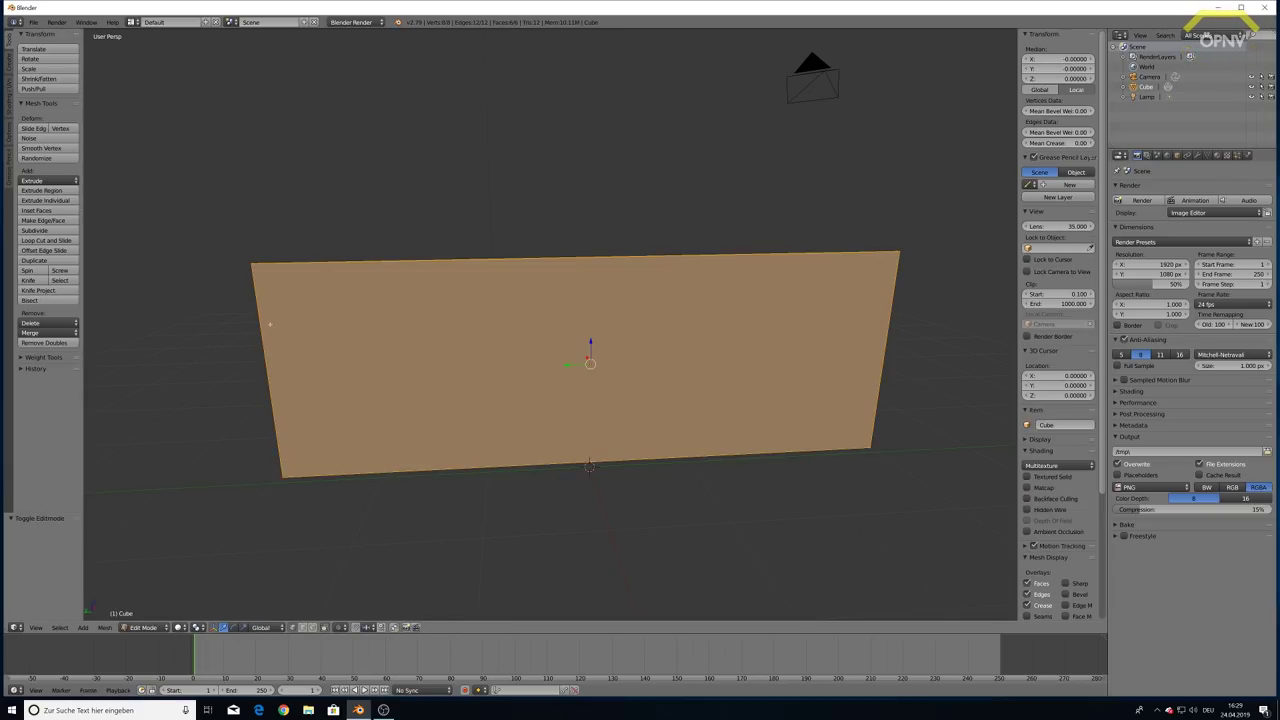
key("ctrl+r")
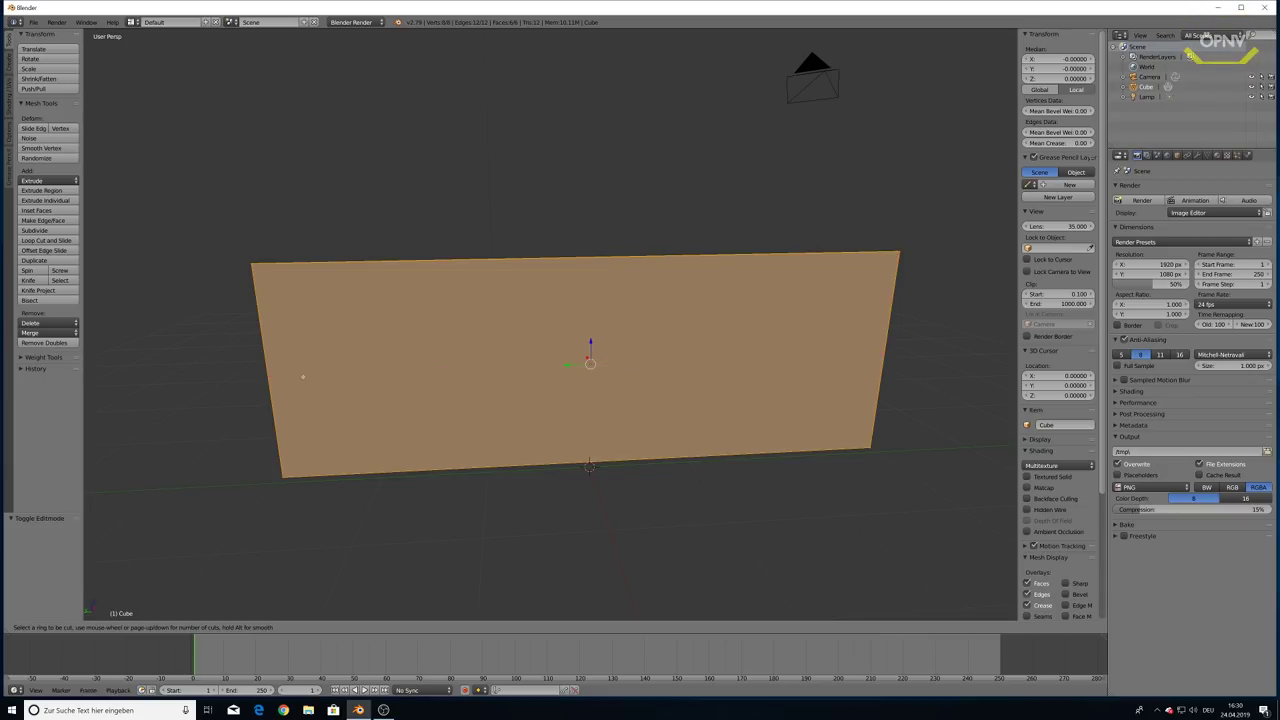
key("Escape")
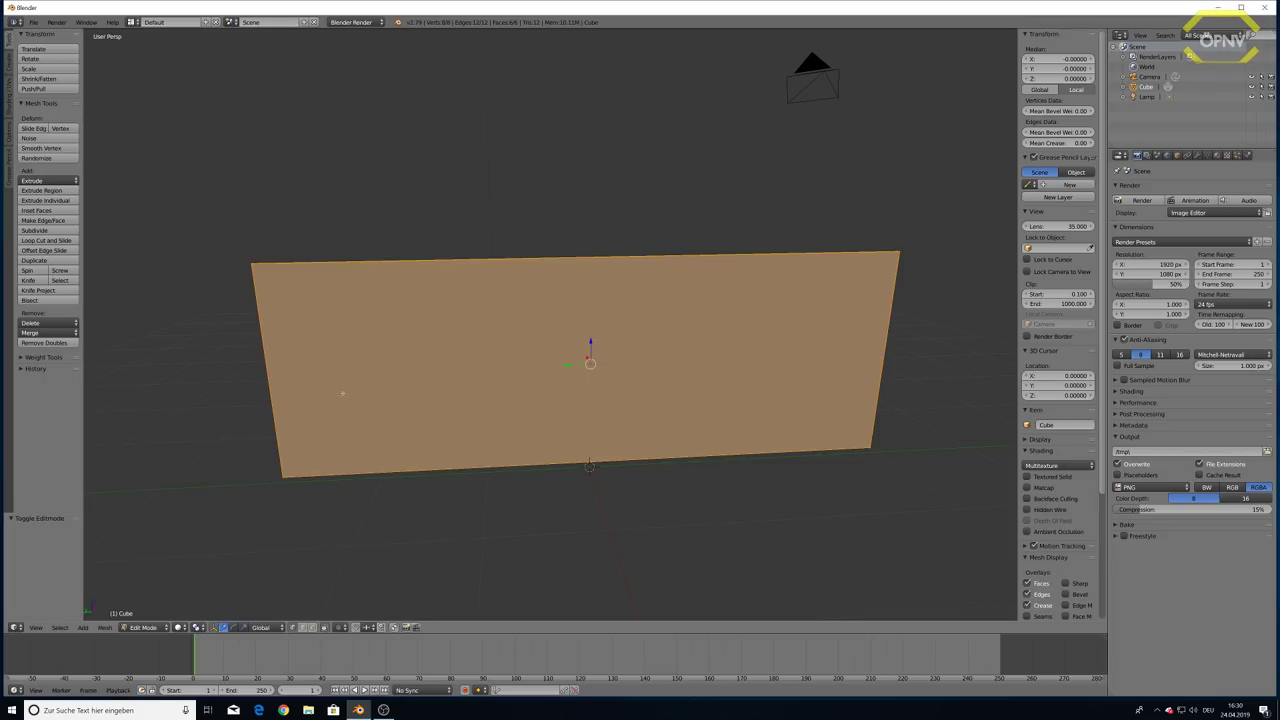
key("ctrl+r")
left_click(310, 393)
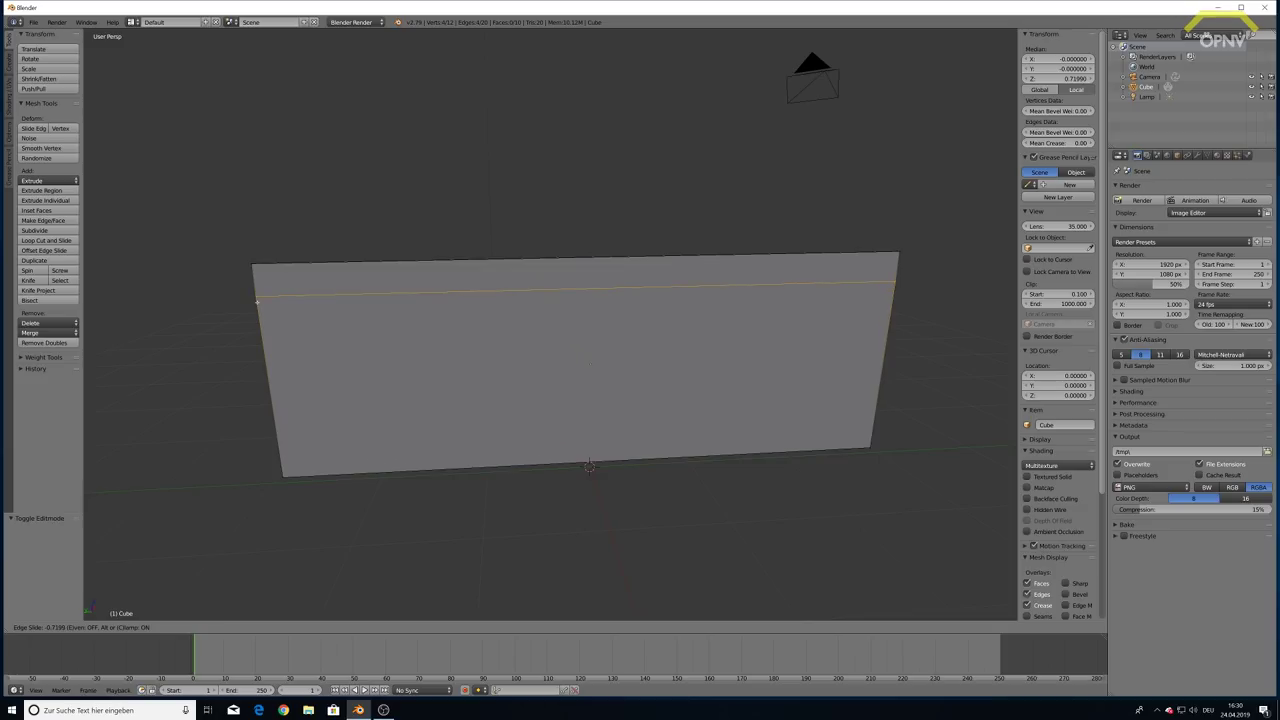
key("Return")
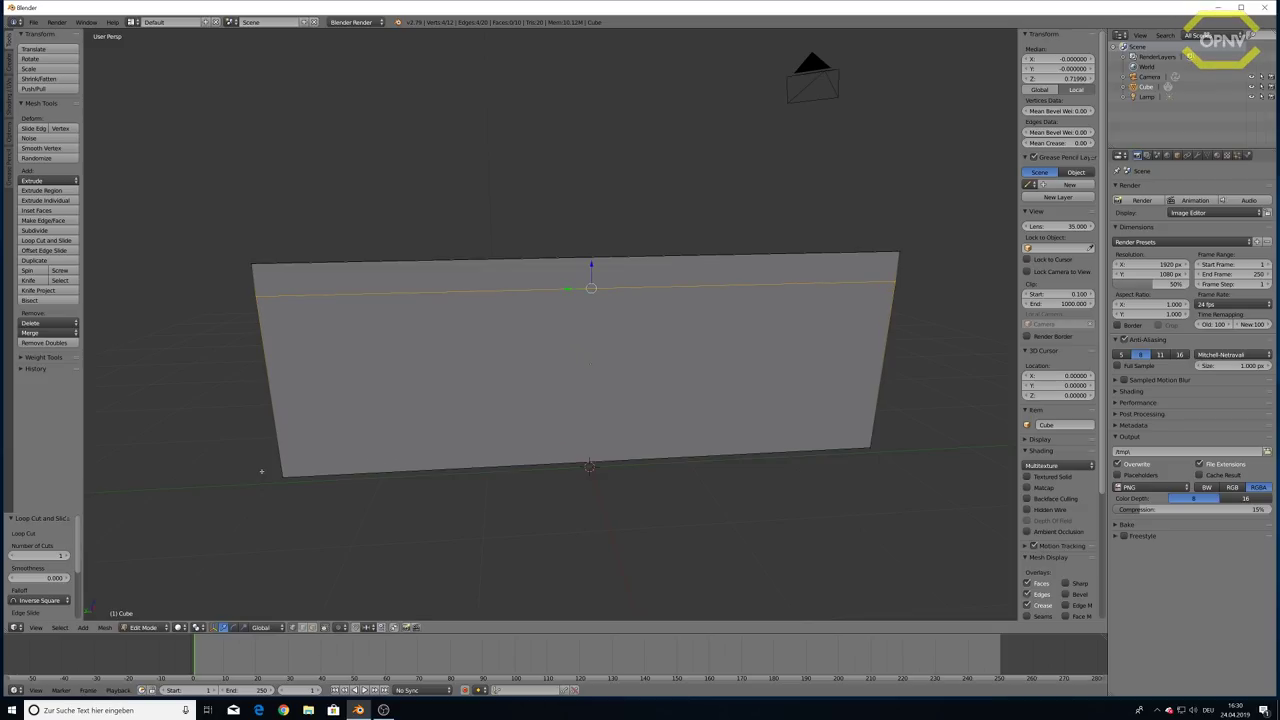
key("ctrl+r")
left_click(266, 467)
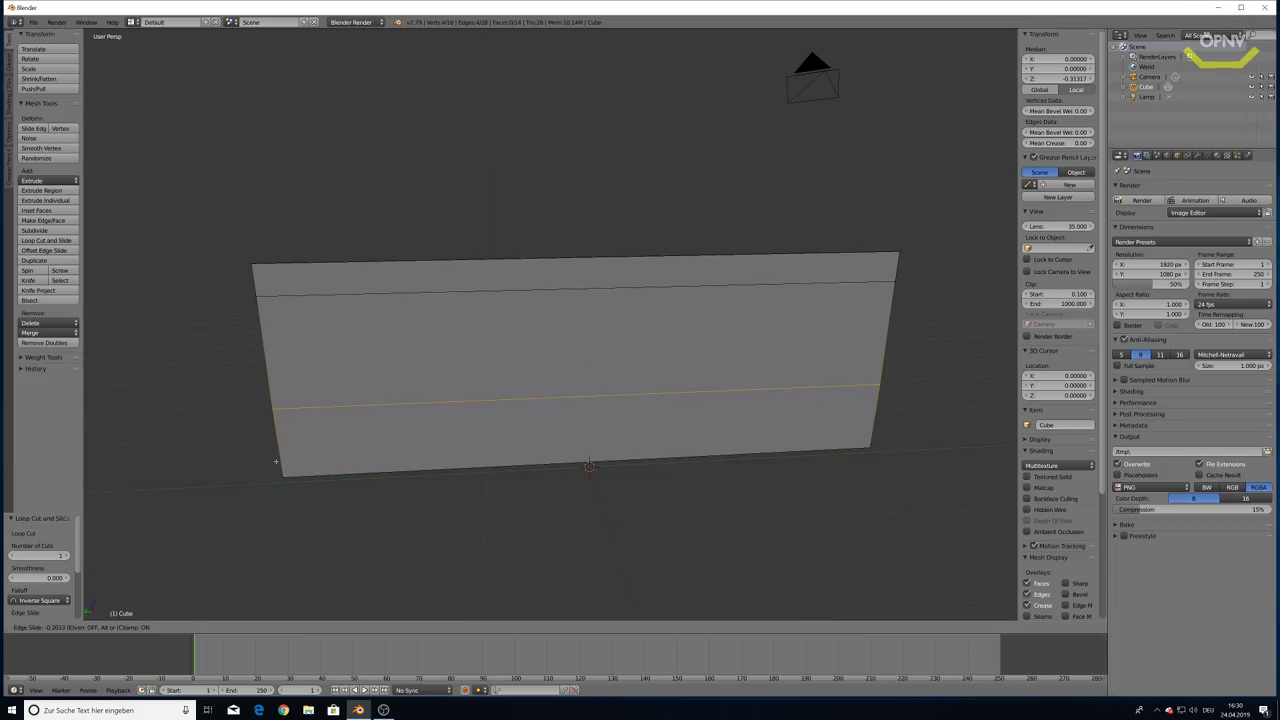
left_click(317, 475)
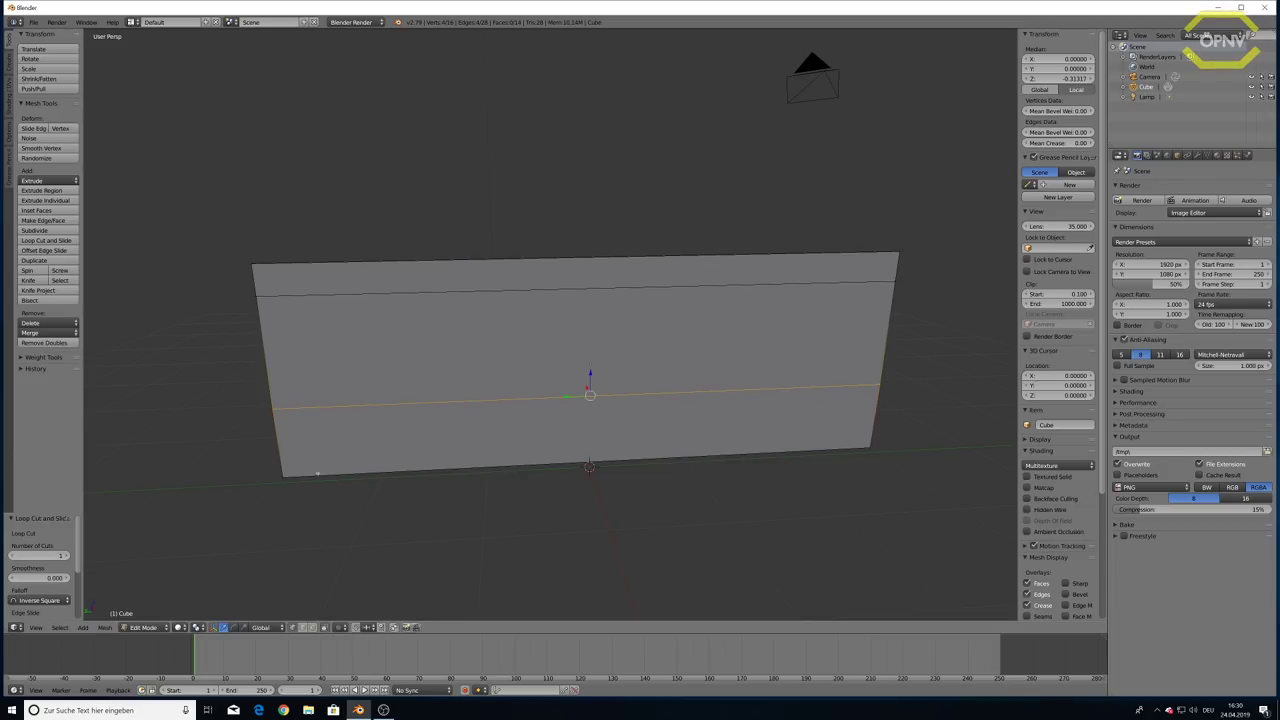
Add vertical loop cuts slid toward the wall's left end
key("ctrl+r")
left_click(322, 266)
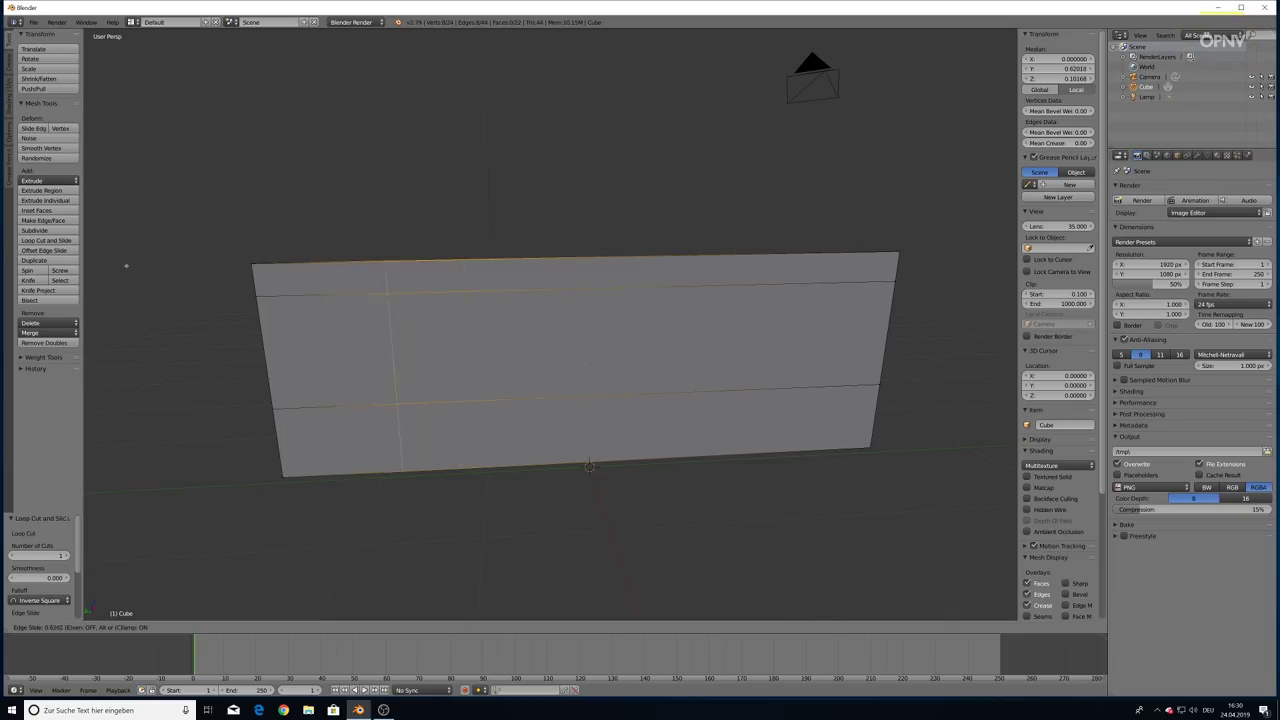
left_click(123, 266)
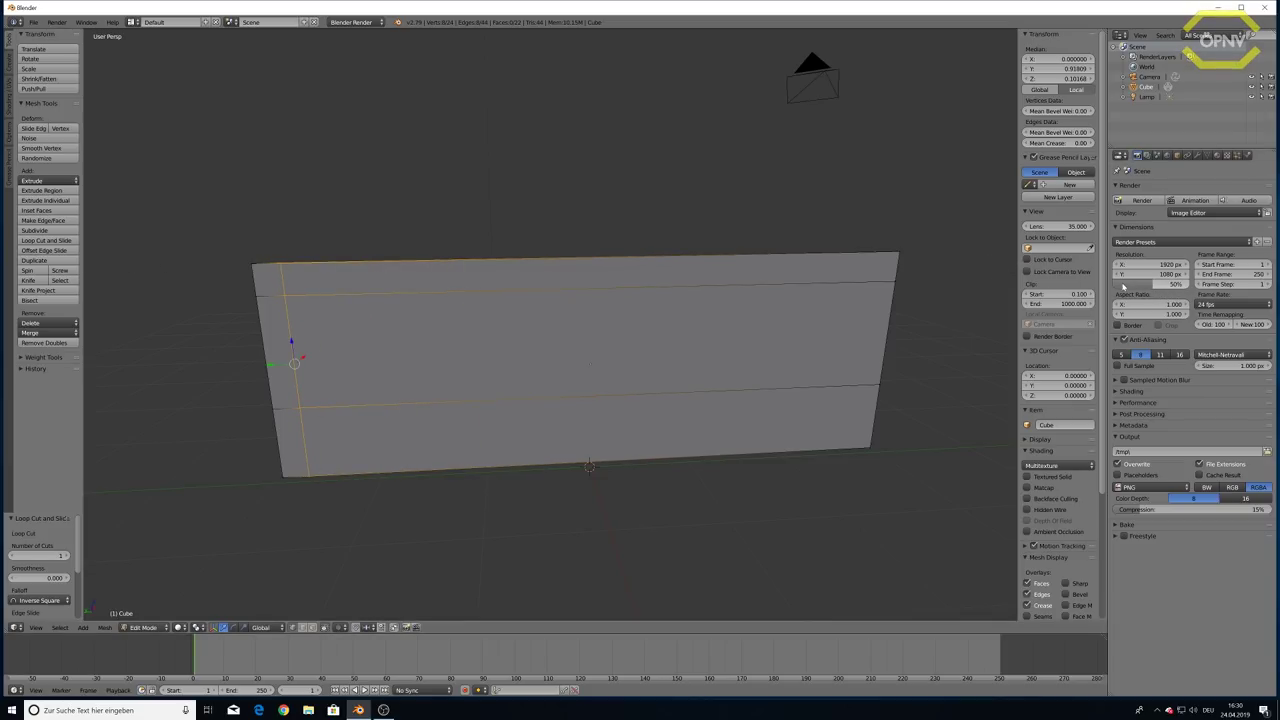
key("ctrl+r")
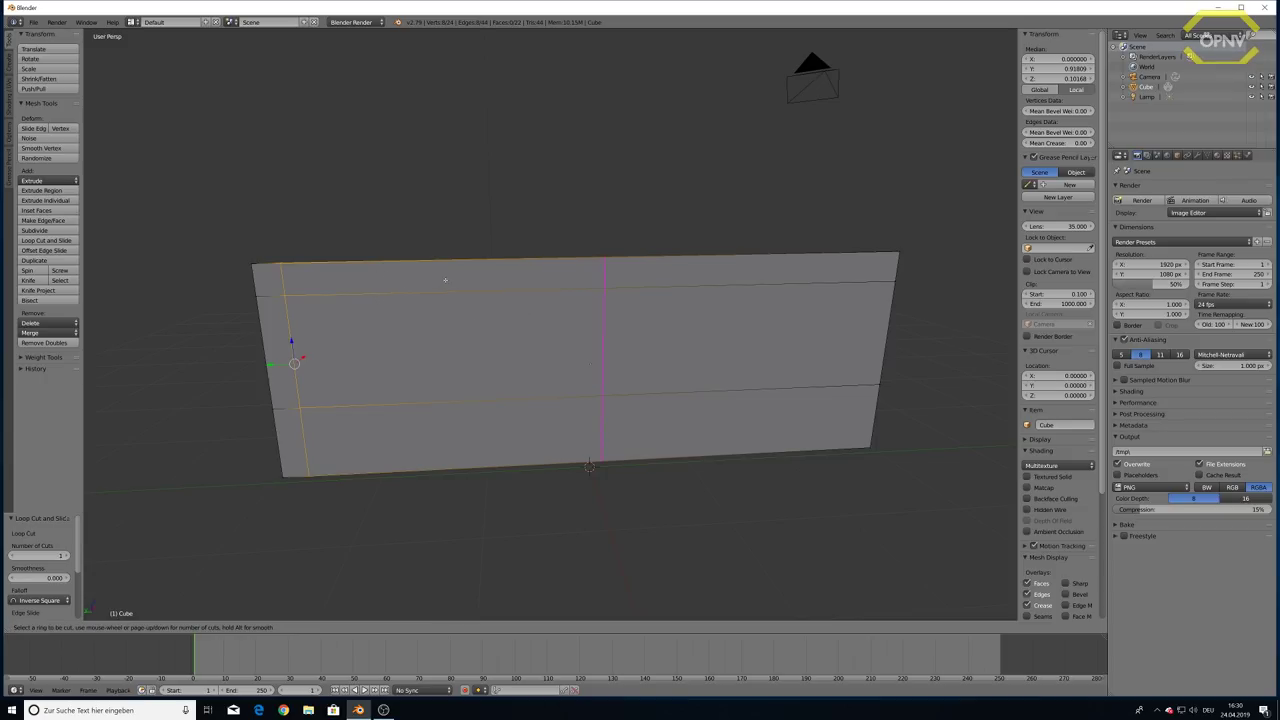
key("Escape")
key("ctrl+r")
left_click(646, 289)
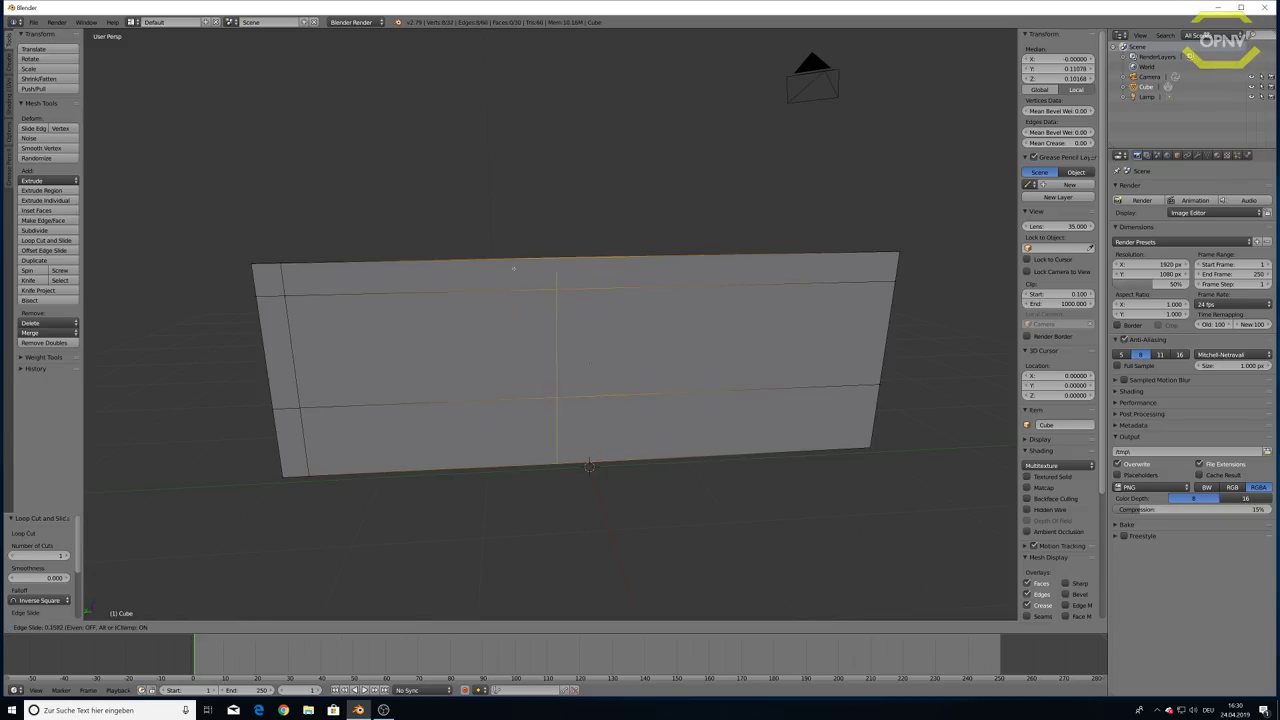
left_click(378, 270)
key("ctrl+r")
left_click(385, 330)
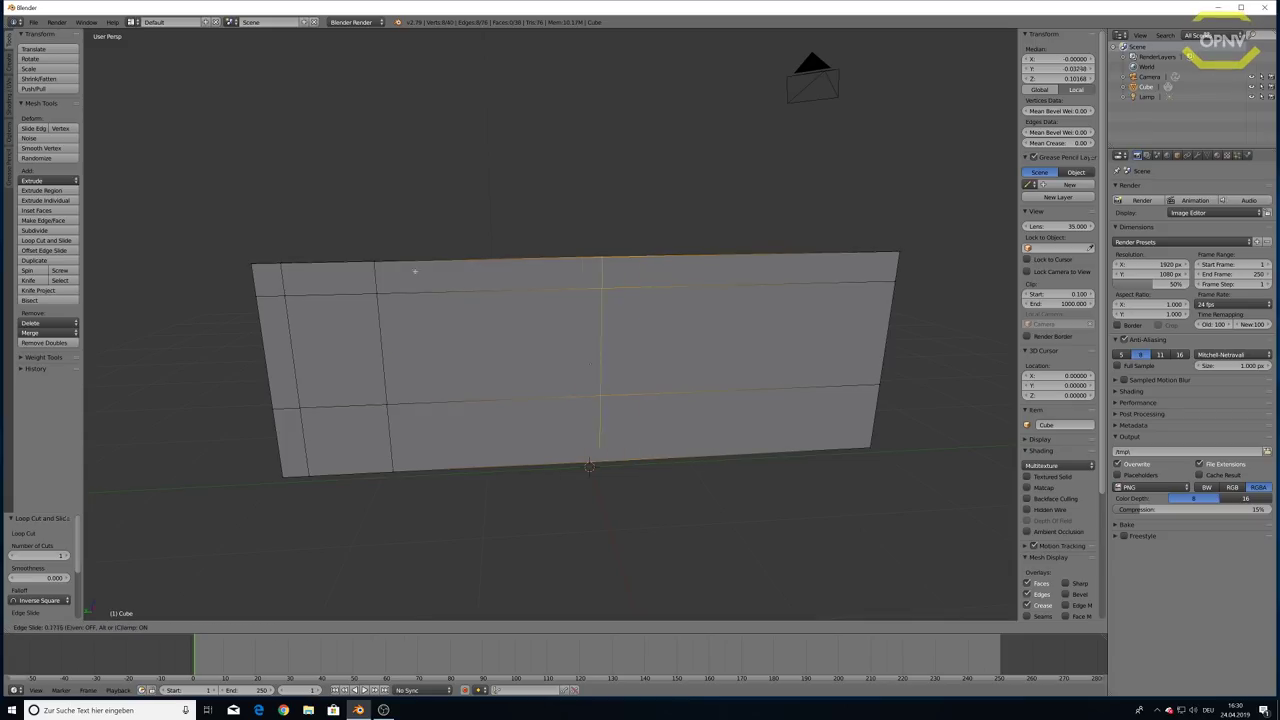
left_click(268, 275)
Add more vertical loop cuts across the middle and near the right end
key("ctrl+r")
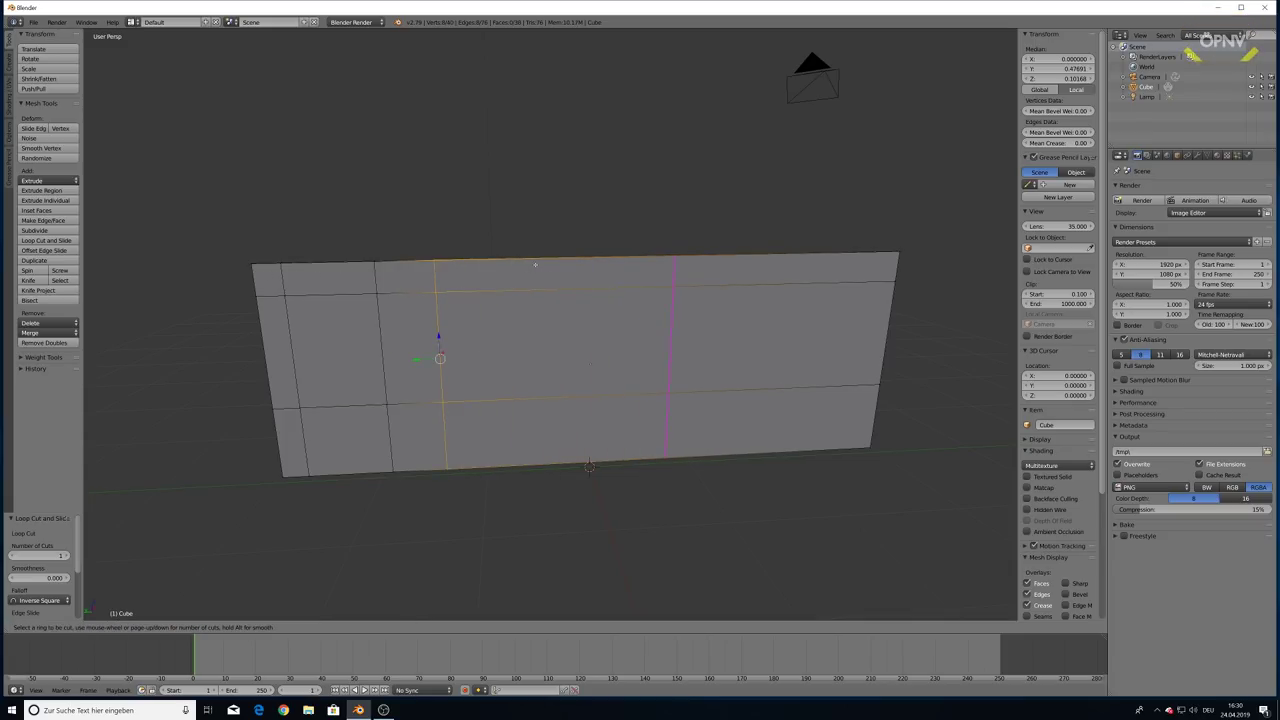
left_click(535, 264)
left_click(391, 266)
key("ctrl+r")
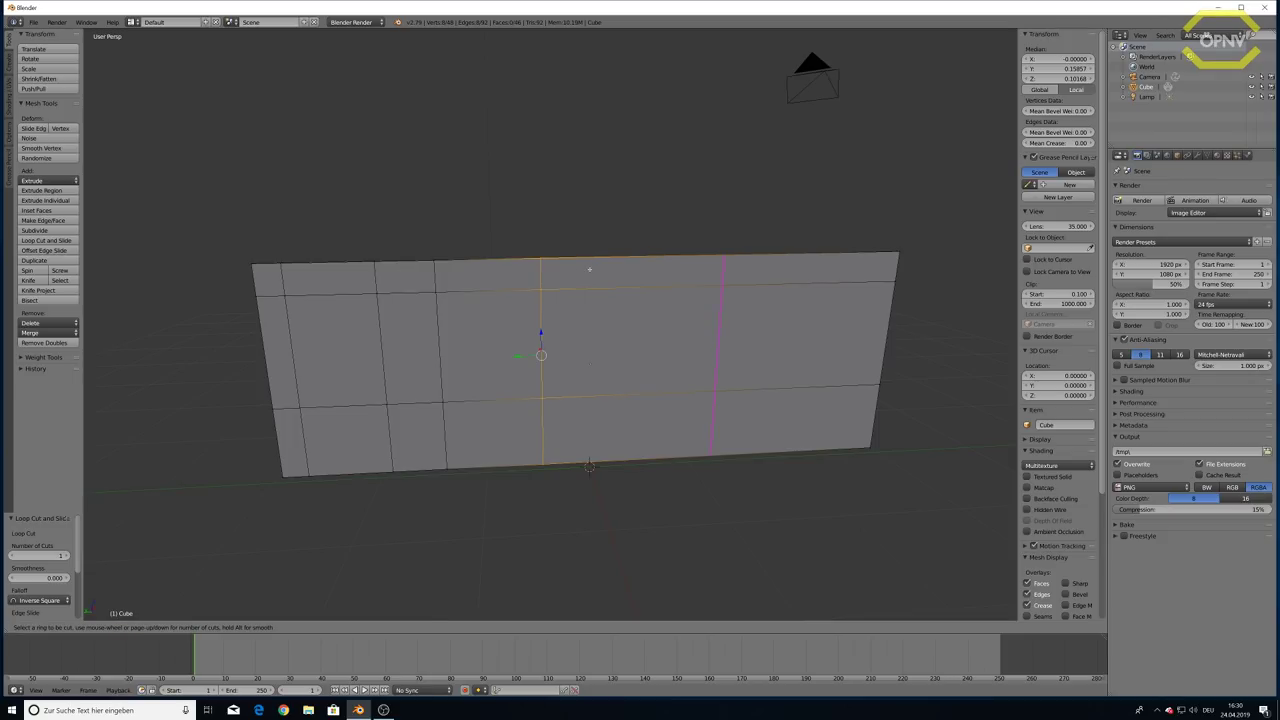
left_click(589, 268)
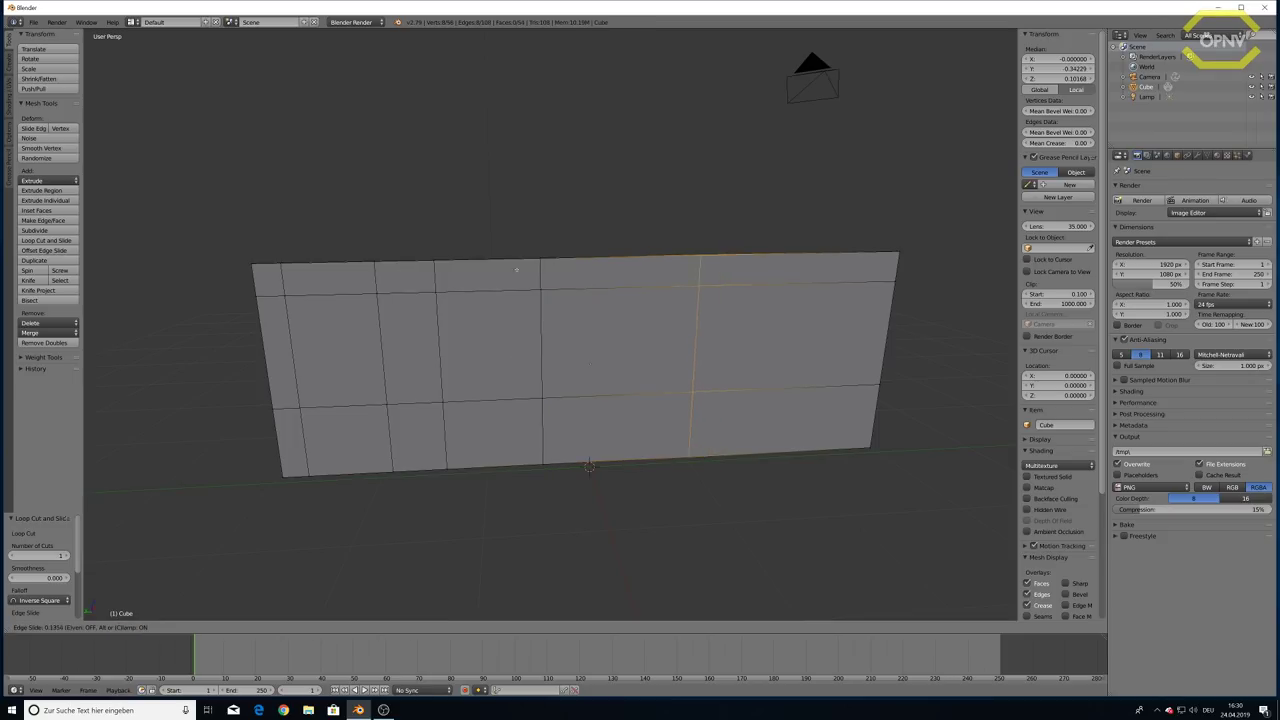
left_click(415, 268)
key("ctrl+r")
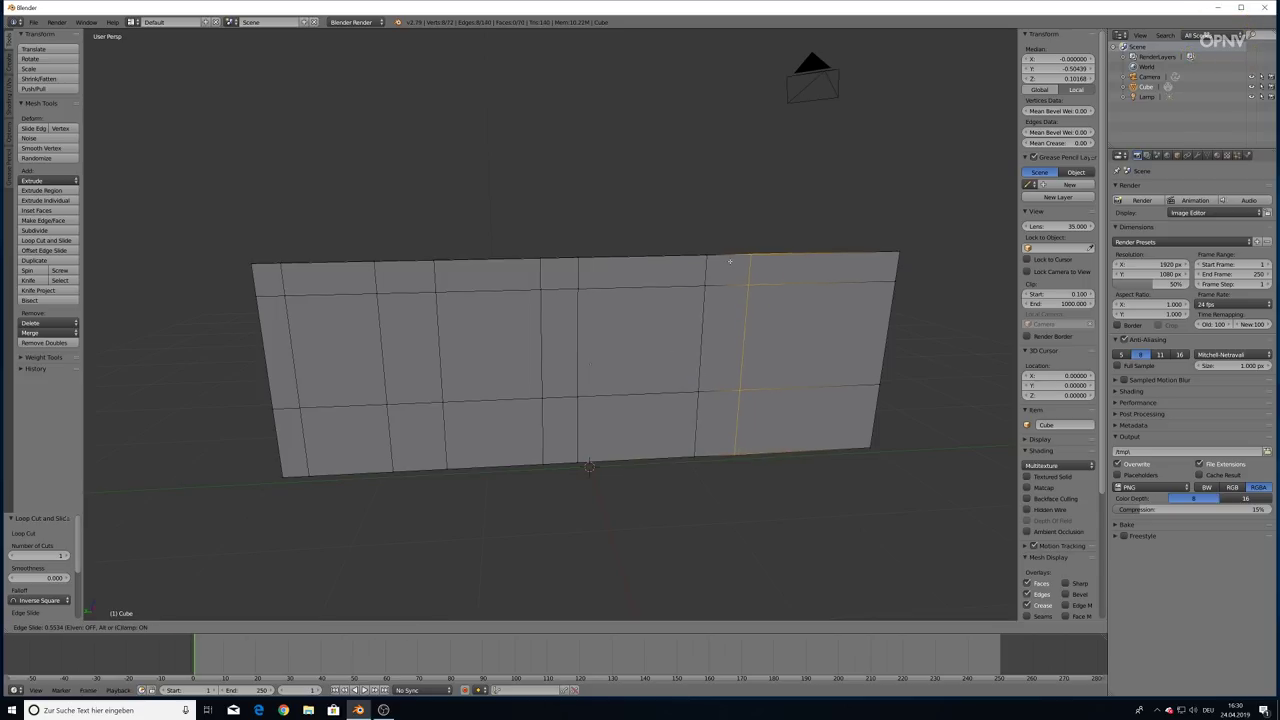
left_click(727, 260)
key("ctrl+r")
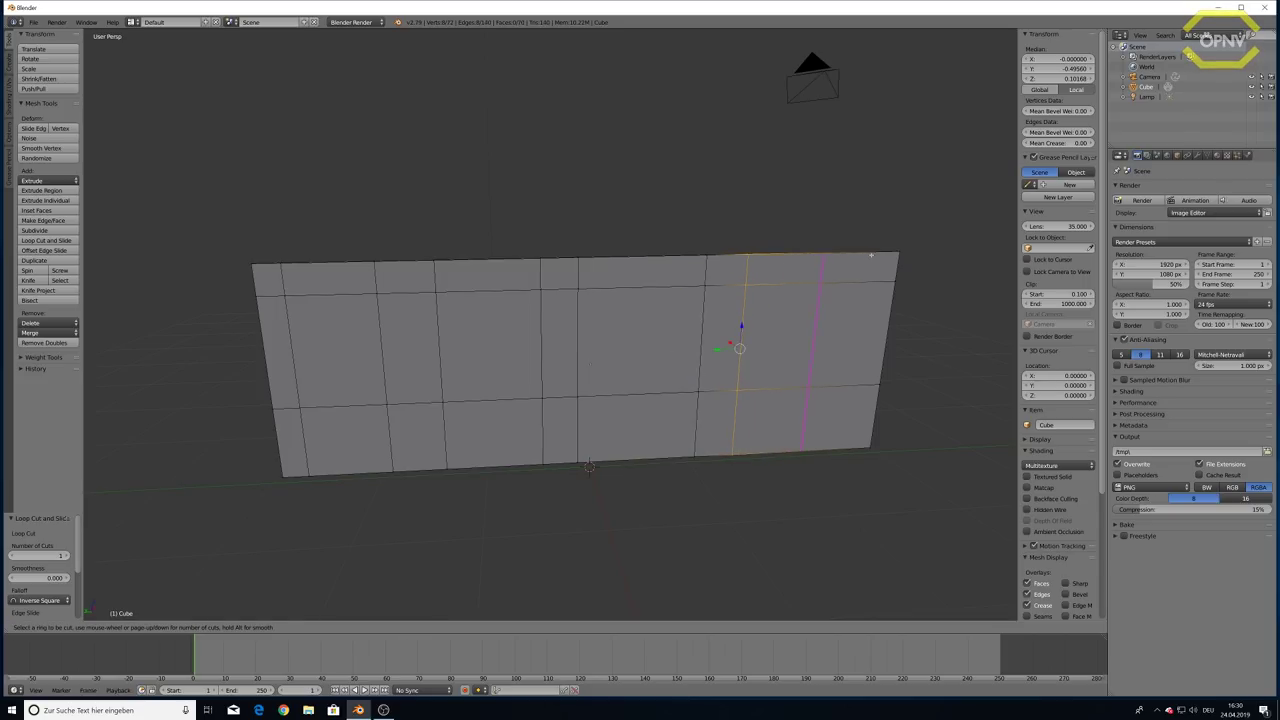
left_click(859, 256)
left_click(883, 256)
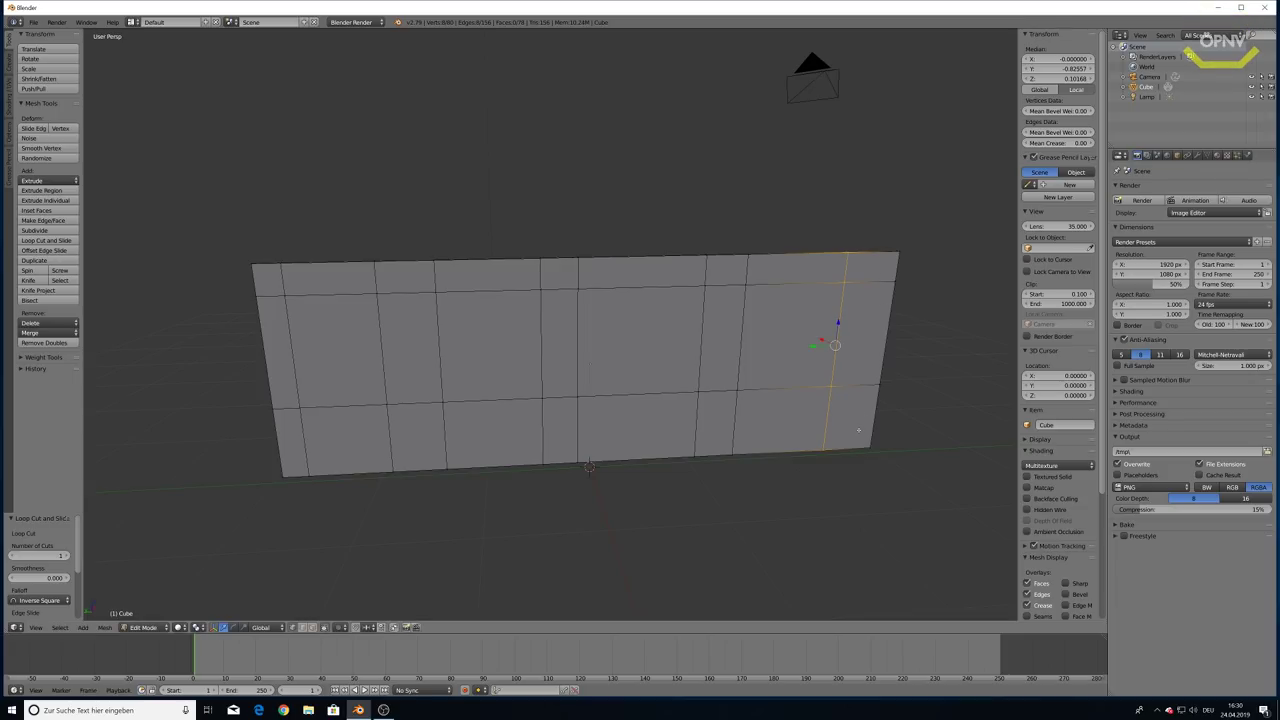
Slide the rightmost vertical edge loop closer to the wall's right end
mouse_move(779, 445)
middle_mouse_down()
mouse_move(849, 419)
mouse_move(658, 440)
mouse_move(775, 431)
mouse_move(350, 326)
middle_mouse_up()
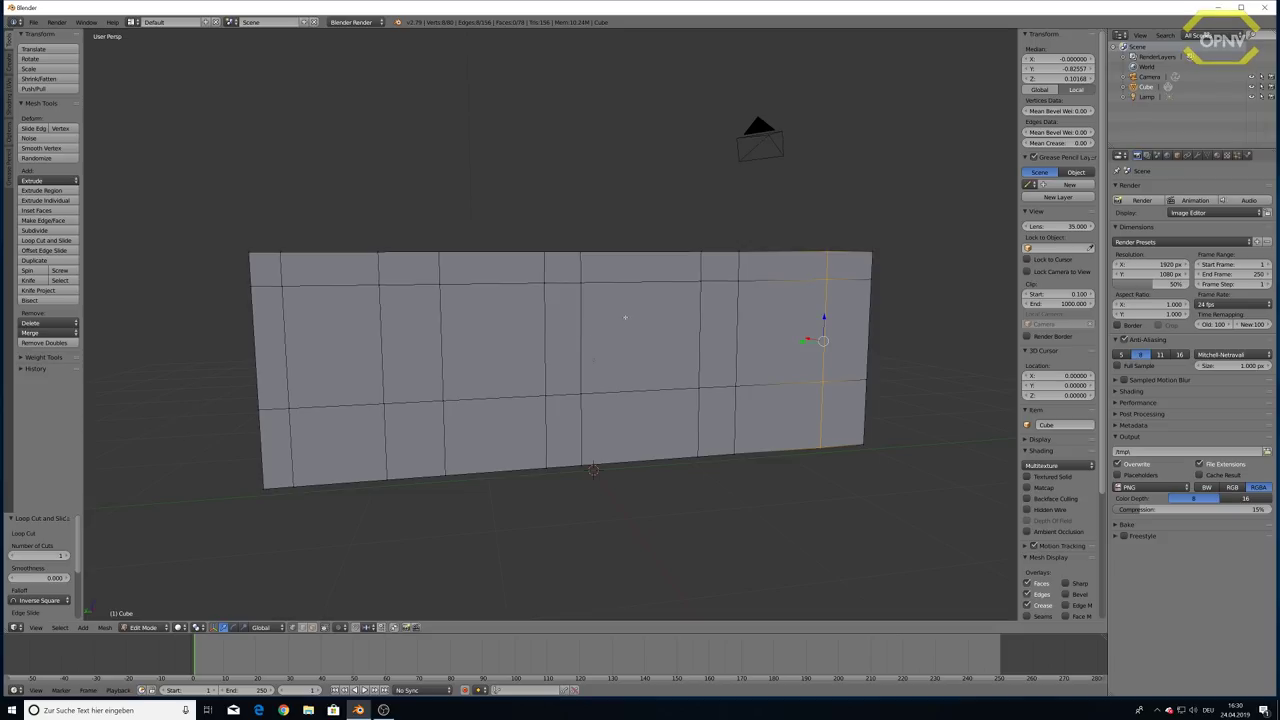
middle_click_drag(625, 317, 583, 328)
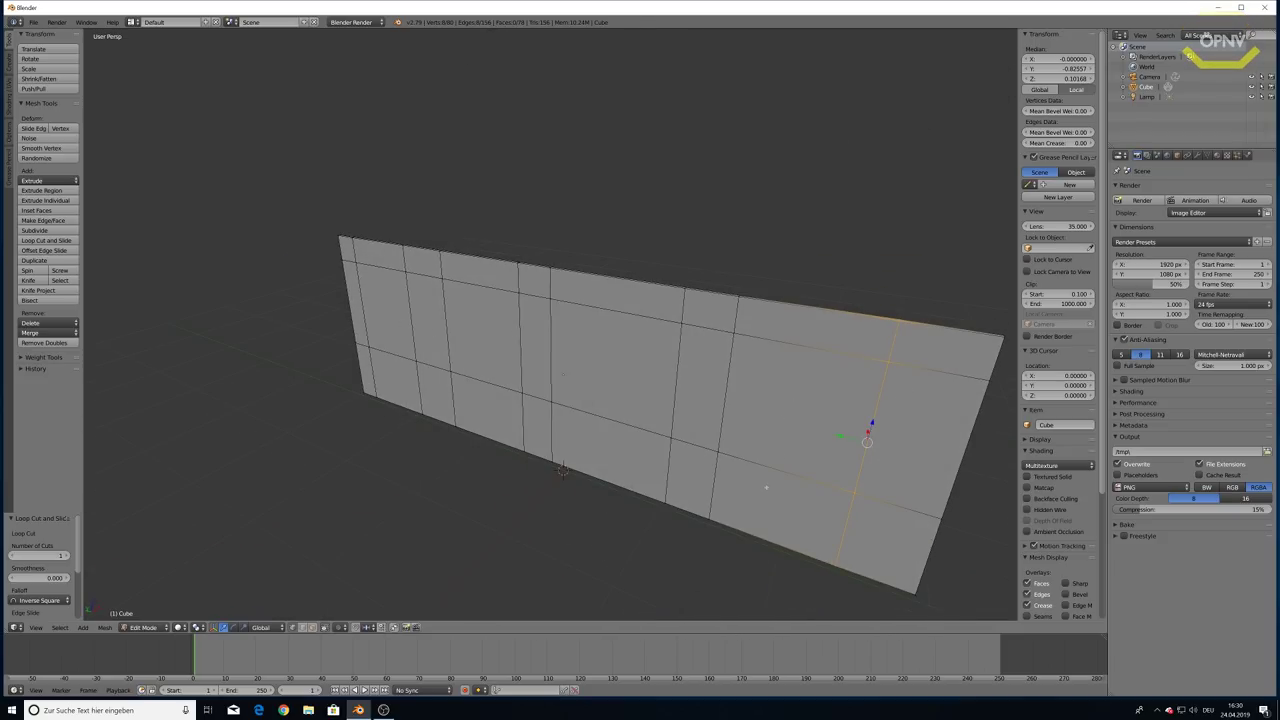
middle_click_drag(766, 488, 783, 466)
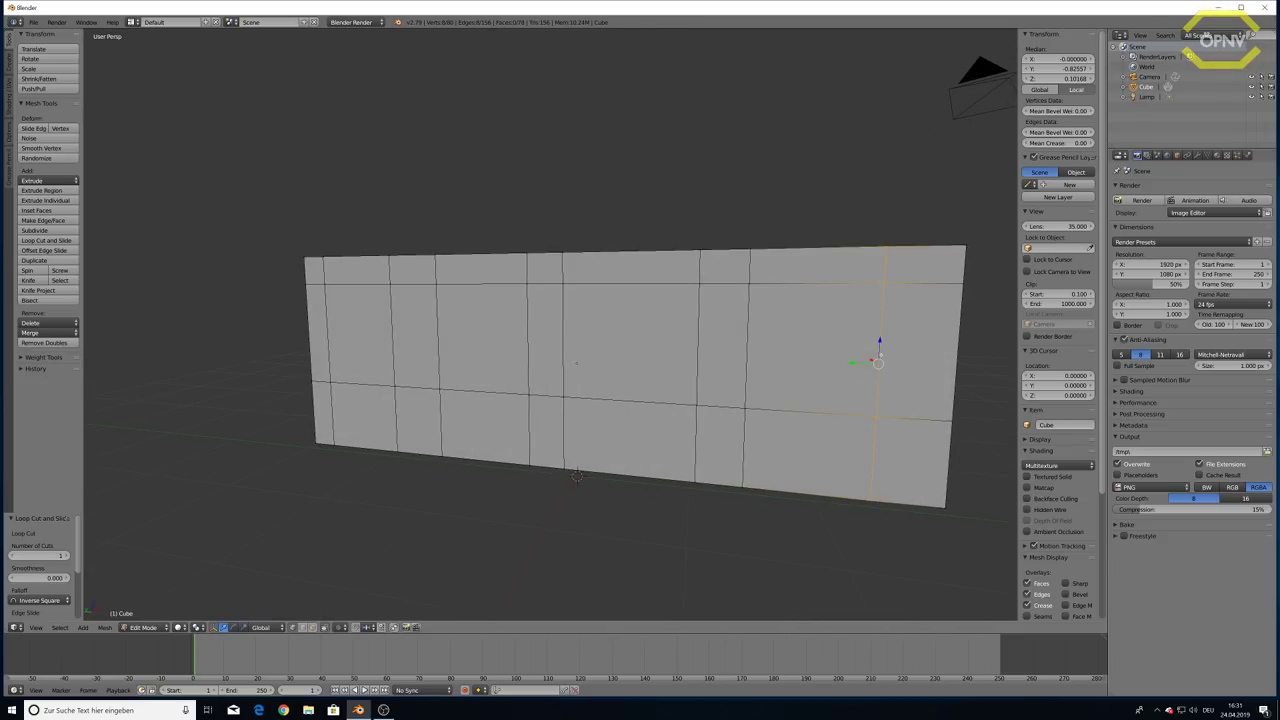
middle_click_drag(880, 372, 841, 332)
key("ctrl+t")
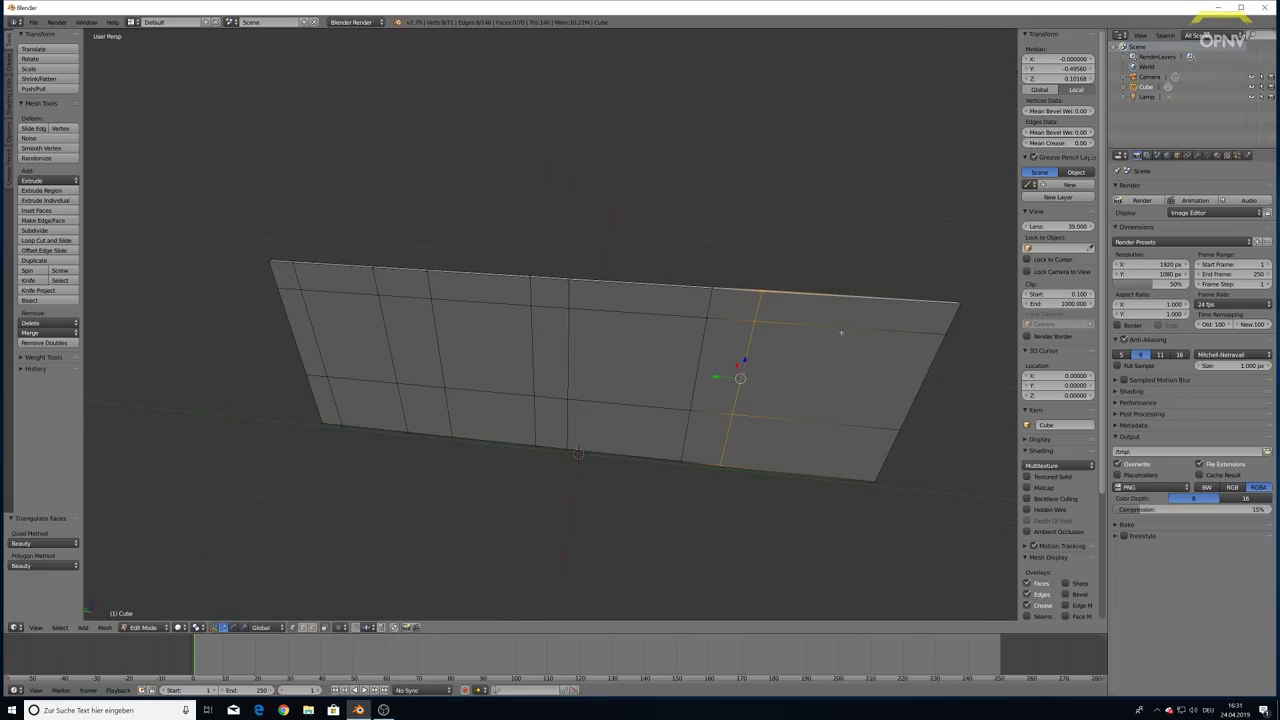
key("g")
key("g")
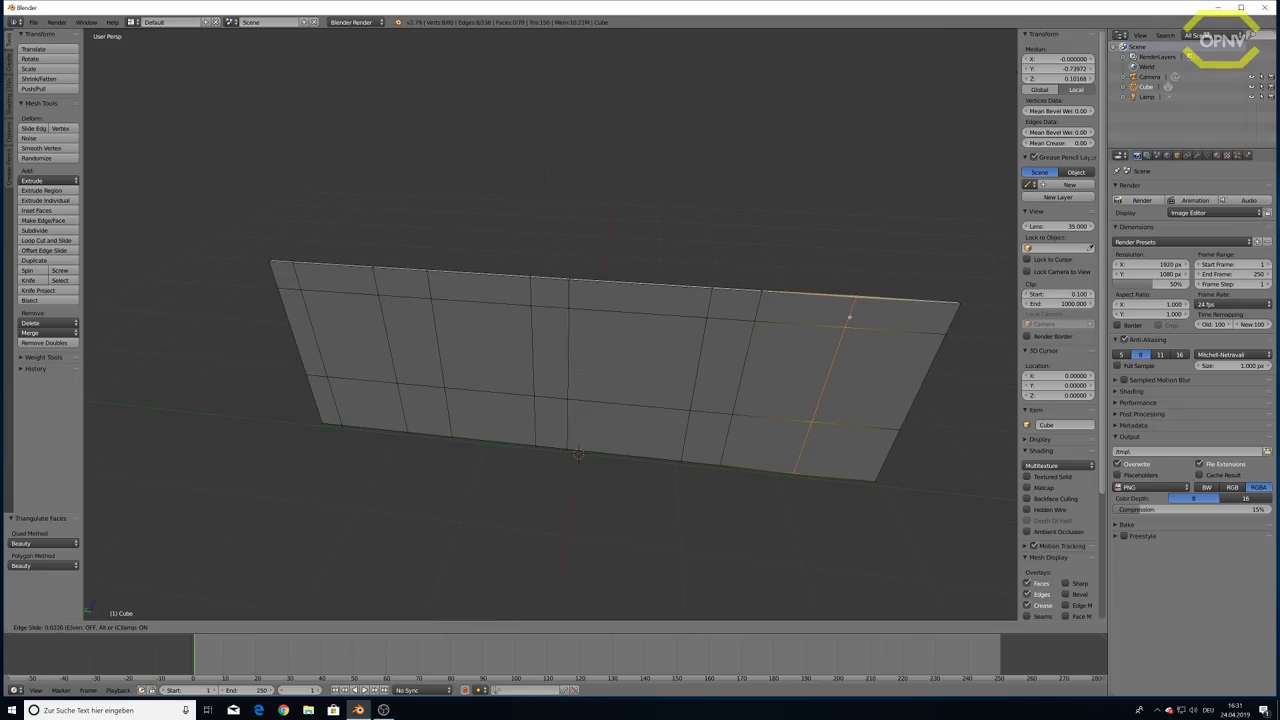
left_click(864, 318)
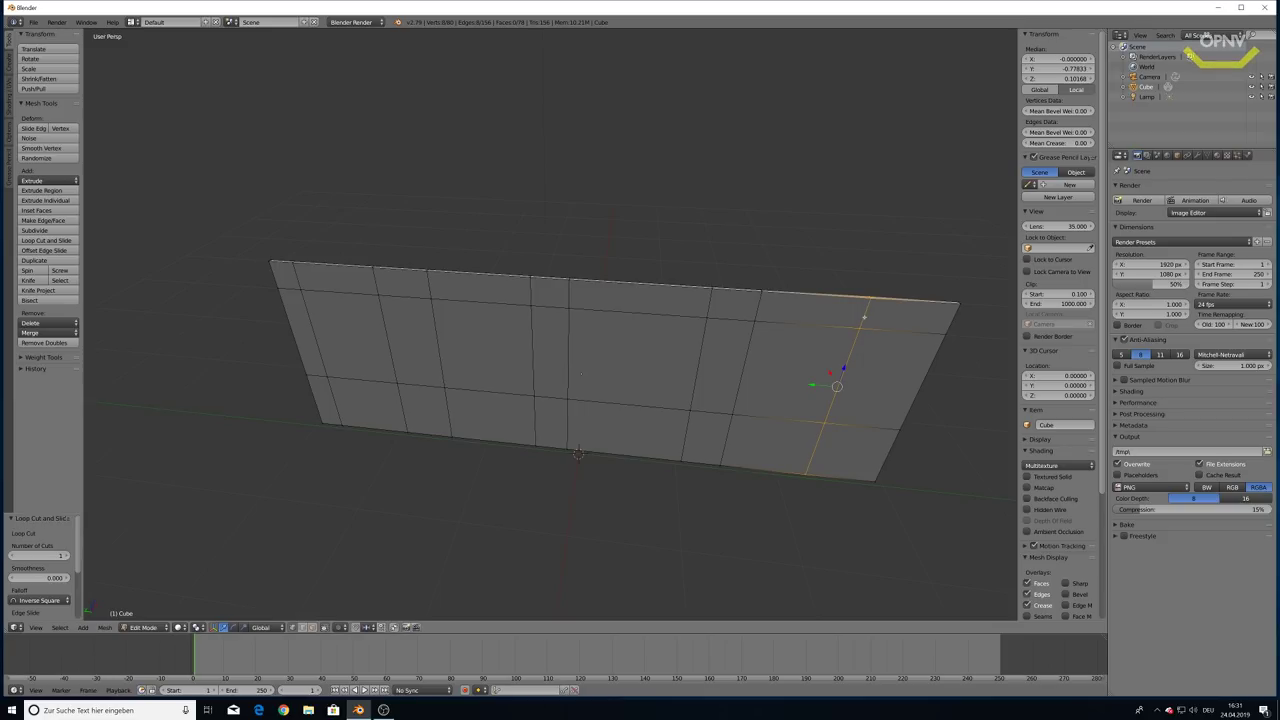
middle_click_drag(778, 446, 743, 446)
Toggle out to Object Mode and back into Edit Mode on the wall mesh
key("Tab")
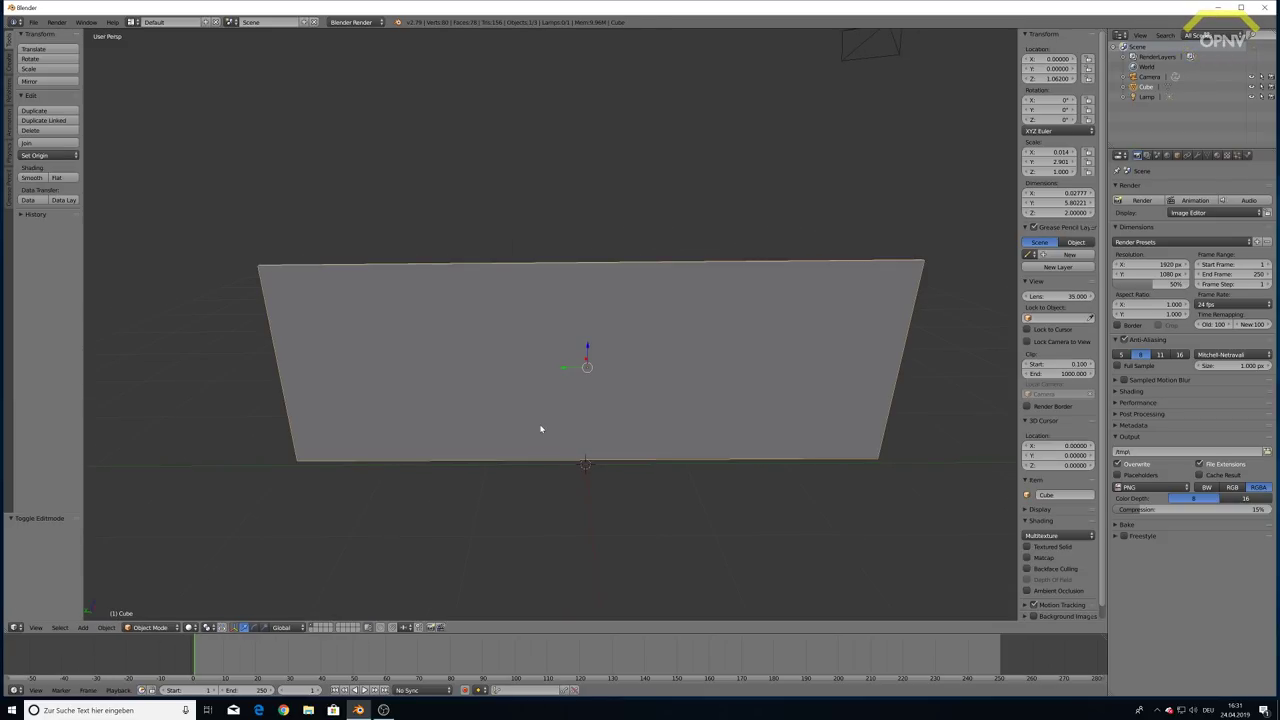
key("Tab")
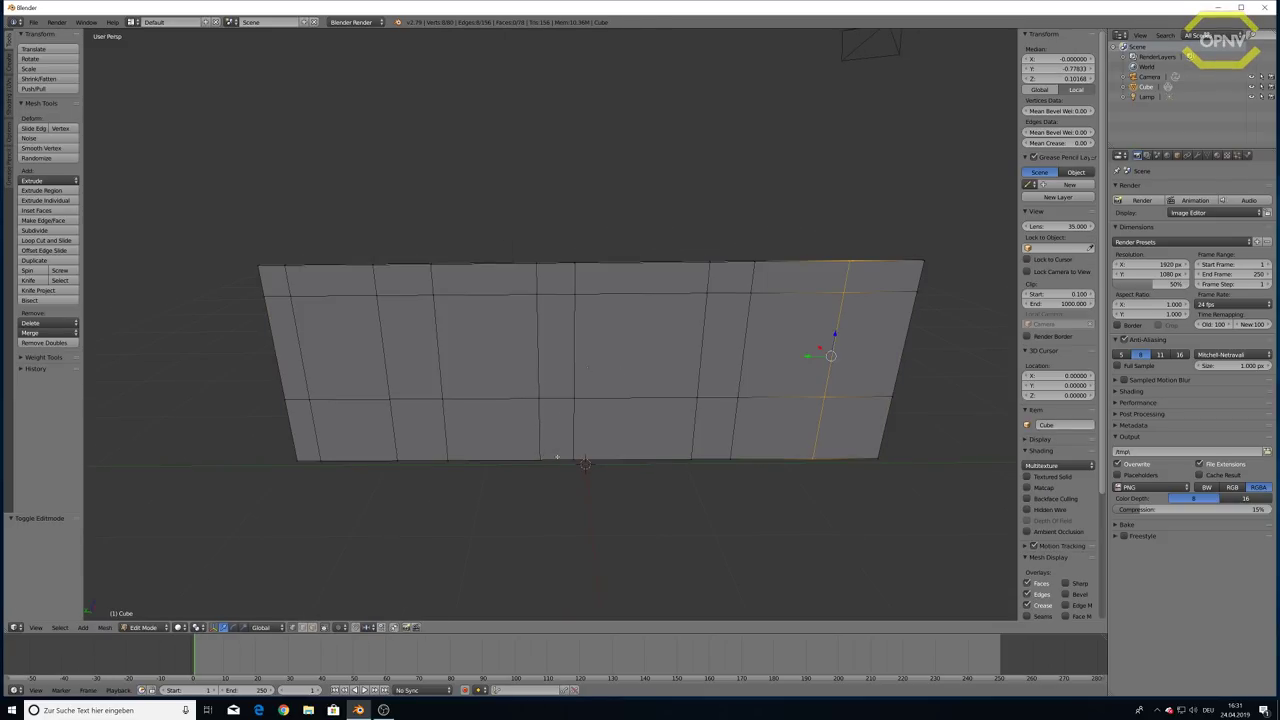
key("Tab")
mouse_move(254, 481)
middle_mouse_down()
mouse_move(329, 440)
mouse_move(609, 430)
mouse_move(923, 114)
mouse_move(466, 437)
middle_mouse_up()
key("Tab")
middle_click_drag(580, 437, 499, 452)
In face select mode, select two right-side window faces and two left-side door faces
left_click(319, 628)
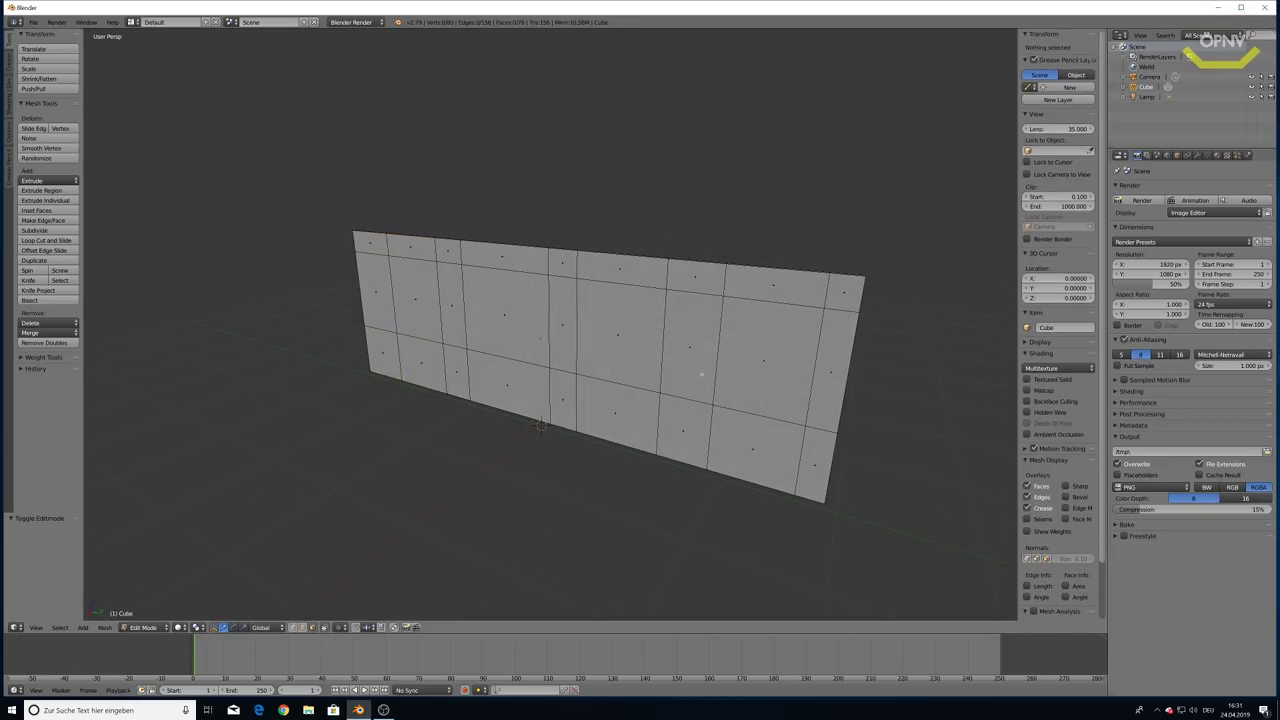
right_click(766, 334)
right_click(780, 444, "shift")
middle_click_drag(780, 444, 691, 443)
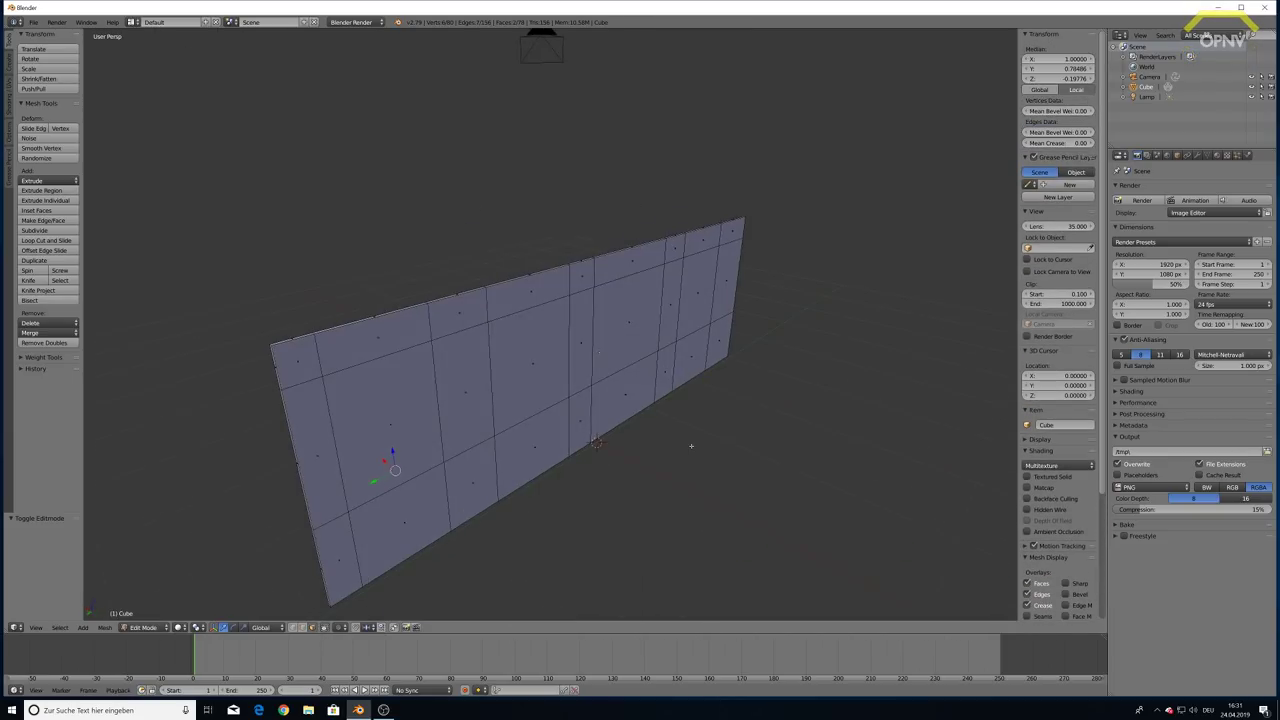
right_click(380, 430, "shift")
right_click(429, 494, "shift")
middle_click_drag(429, 494, 532, 487)
Add the remaining left door faces and right window faces to the selection, ready for deletion
right_click(370, 329, "shift")
right_click(378, 390, "shift")
middle_click_drag(378, 390, 571, 348)
right_click(690, 320, "shift")
right_click(700, 395, "shift")
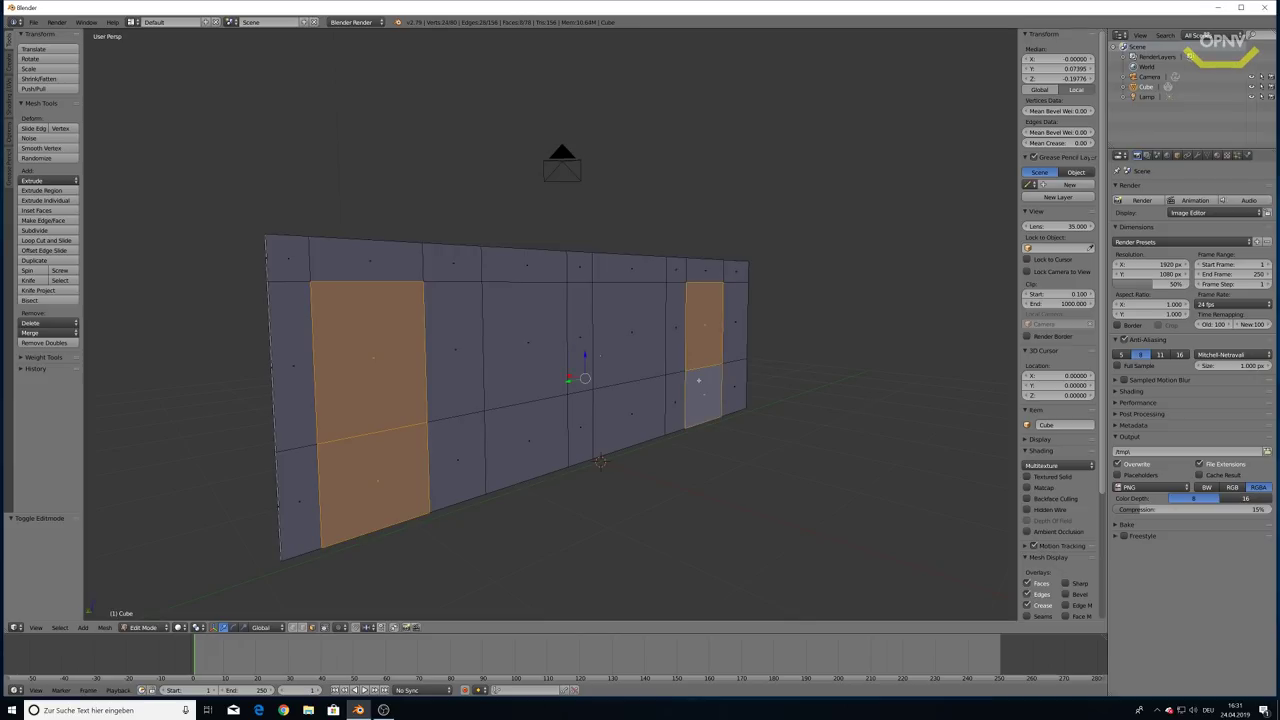
mouse_move(700, 395)
middle_mouse_down()
mouse_move(590, 397)
mouse_move(634, 393)
middle_mouse_up()
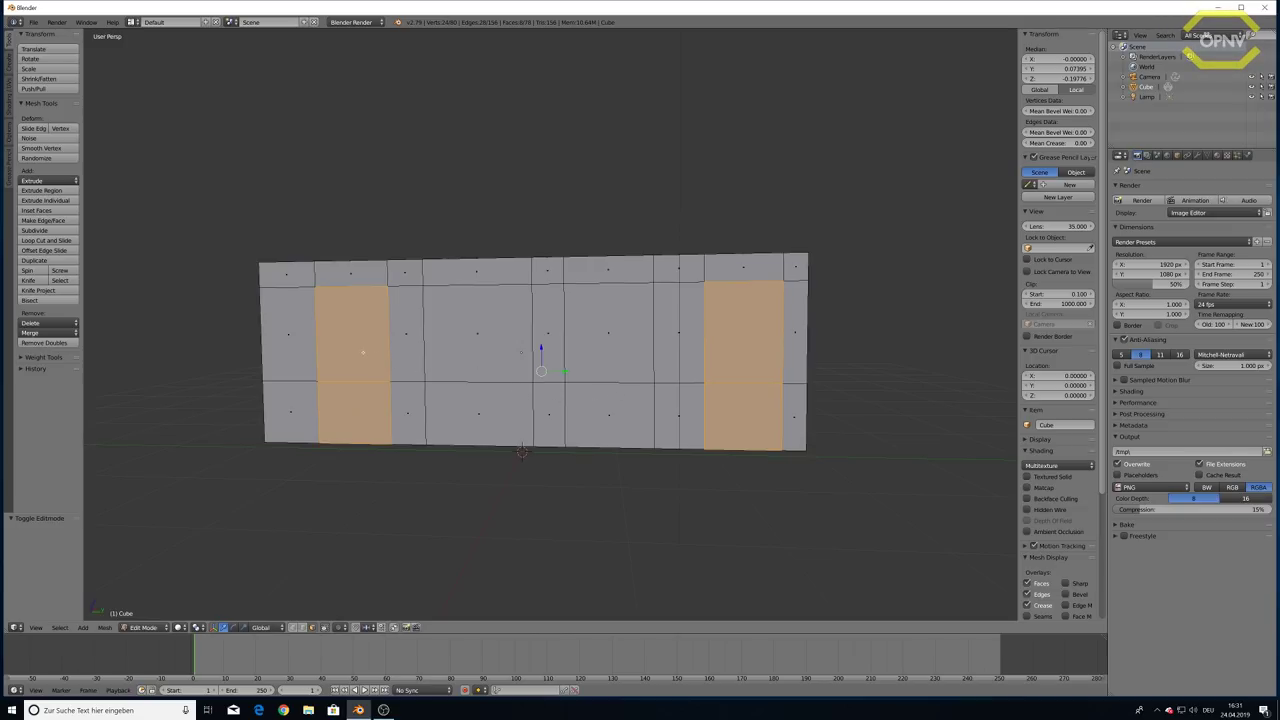
key("x")
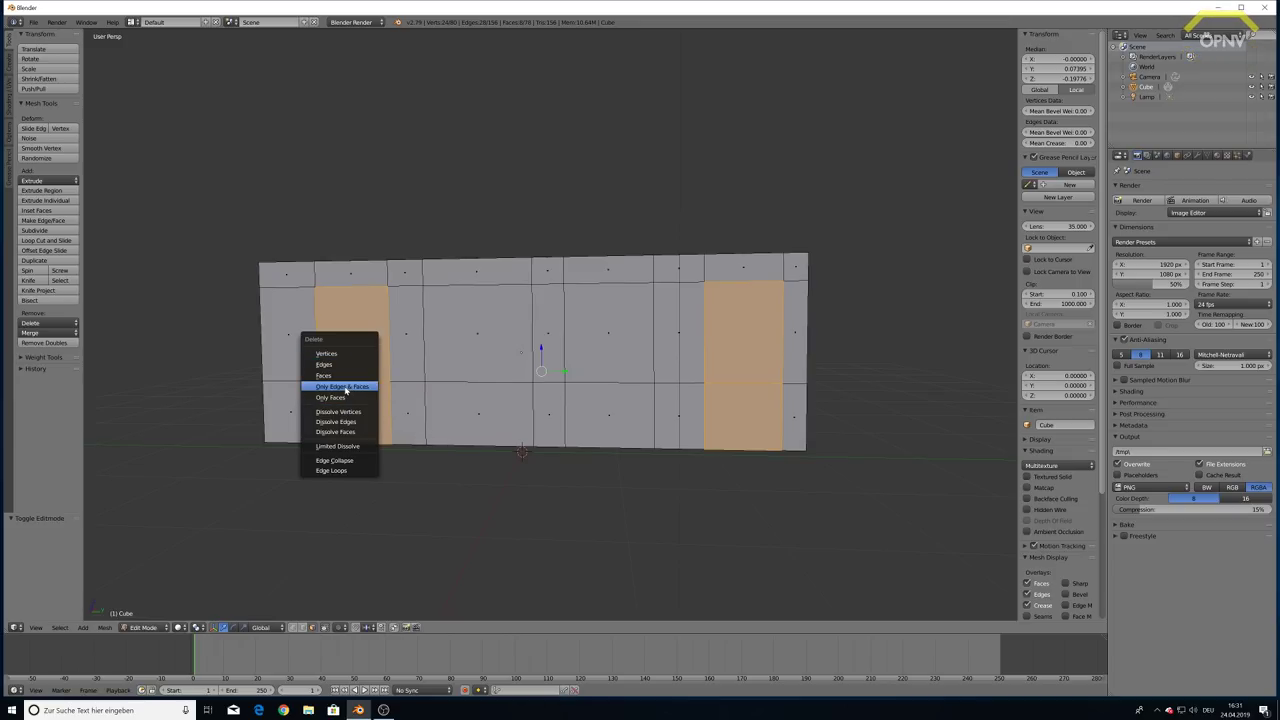
Try deleting the selected faces with Only Faces, then Edges & Faces, undoing both attempts
left_click(351, 398)
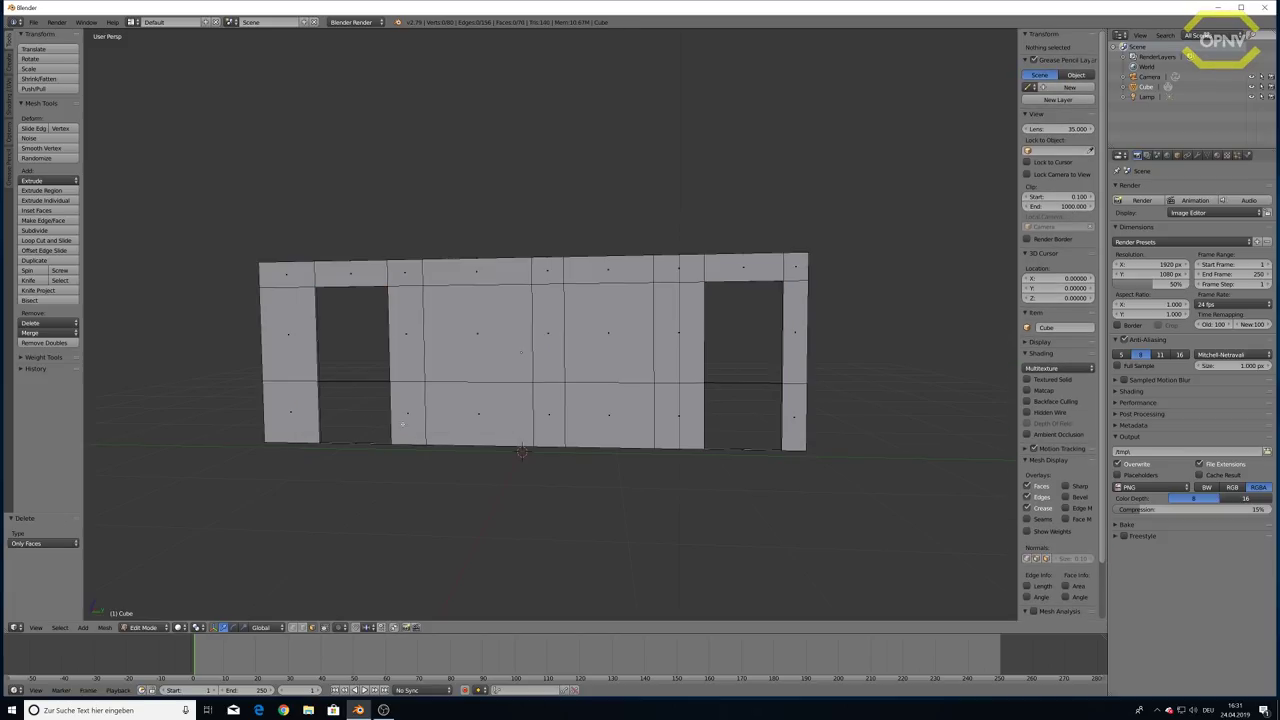
mouse_move(351, 400)
middle_mouse_down()
mouse_move(401, 427)
mouse_move(386, 423)
mouse_move(423, 400)
mouse_move(449, 405)
middle_mouse_up()
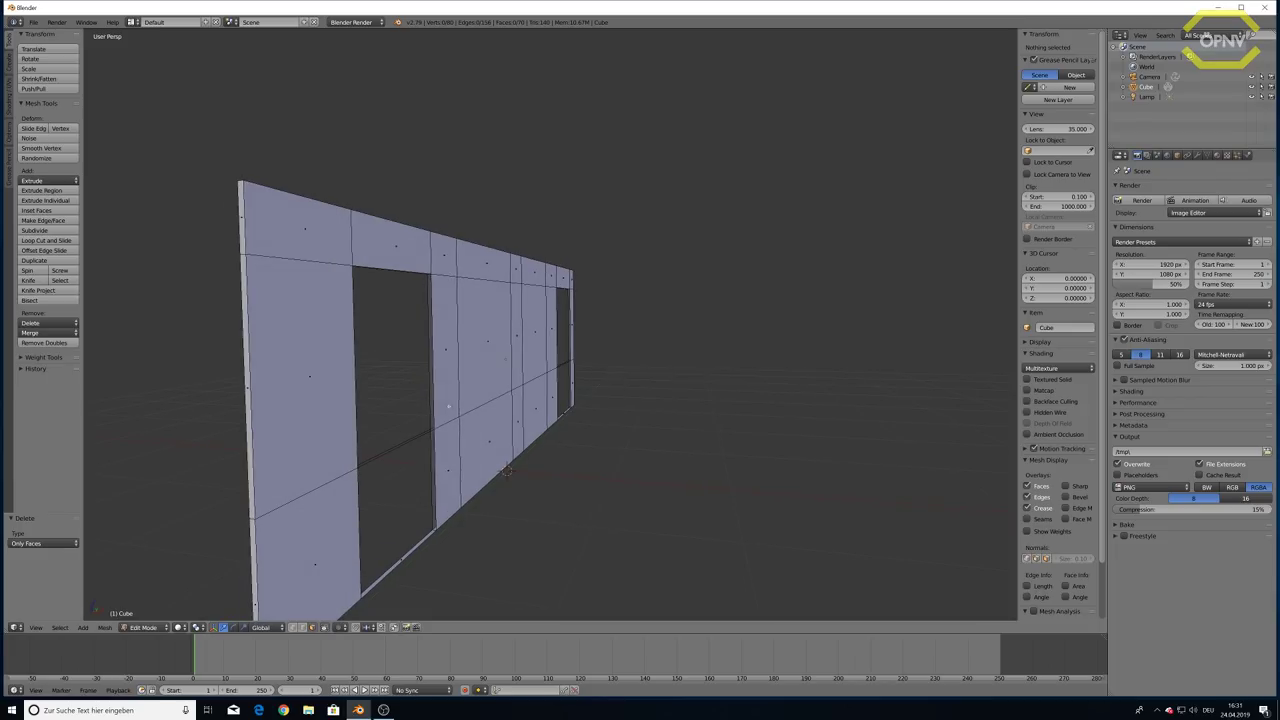
middle_click_drag(406, 448, 385, 445)
key("ctrl+z")
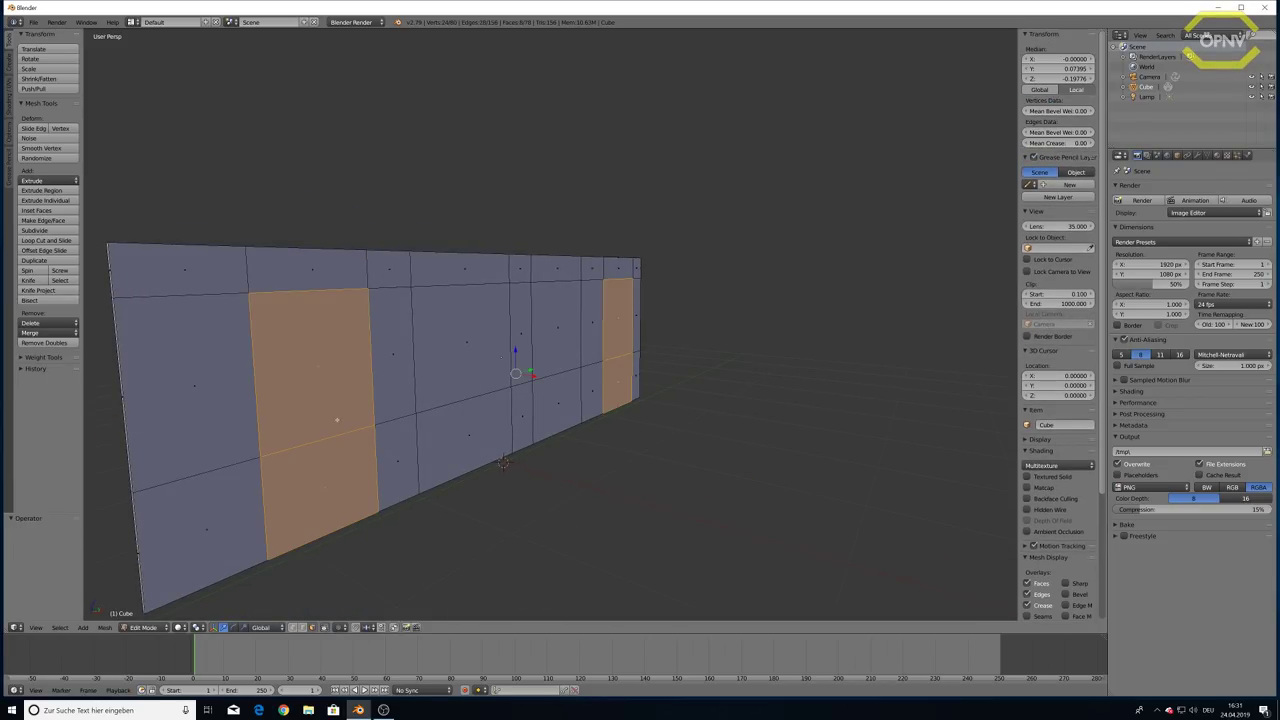
key("x")
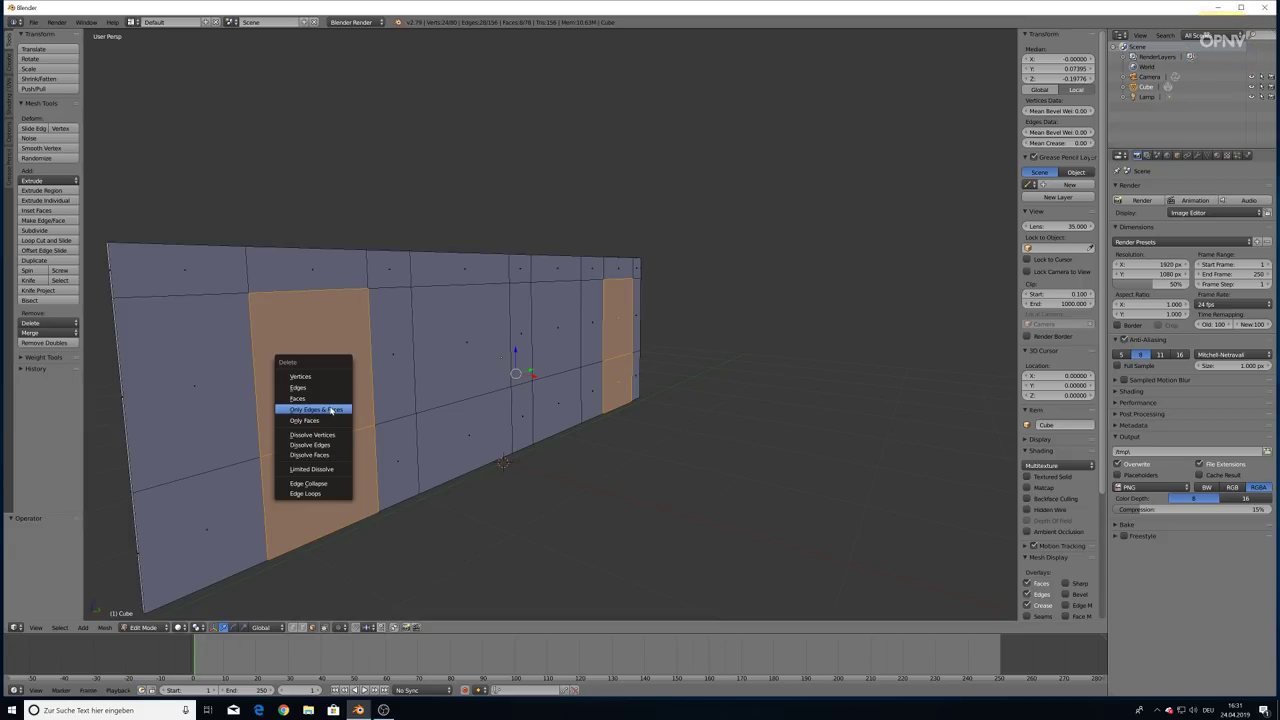
left_click(331, 410)
mouse_move(405, 448)
middle_mouse_down()
mouse_move(437, 450)
mouse_move(386, 449)
mouse_move(467, 450)
middle_mouse_up()
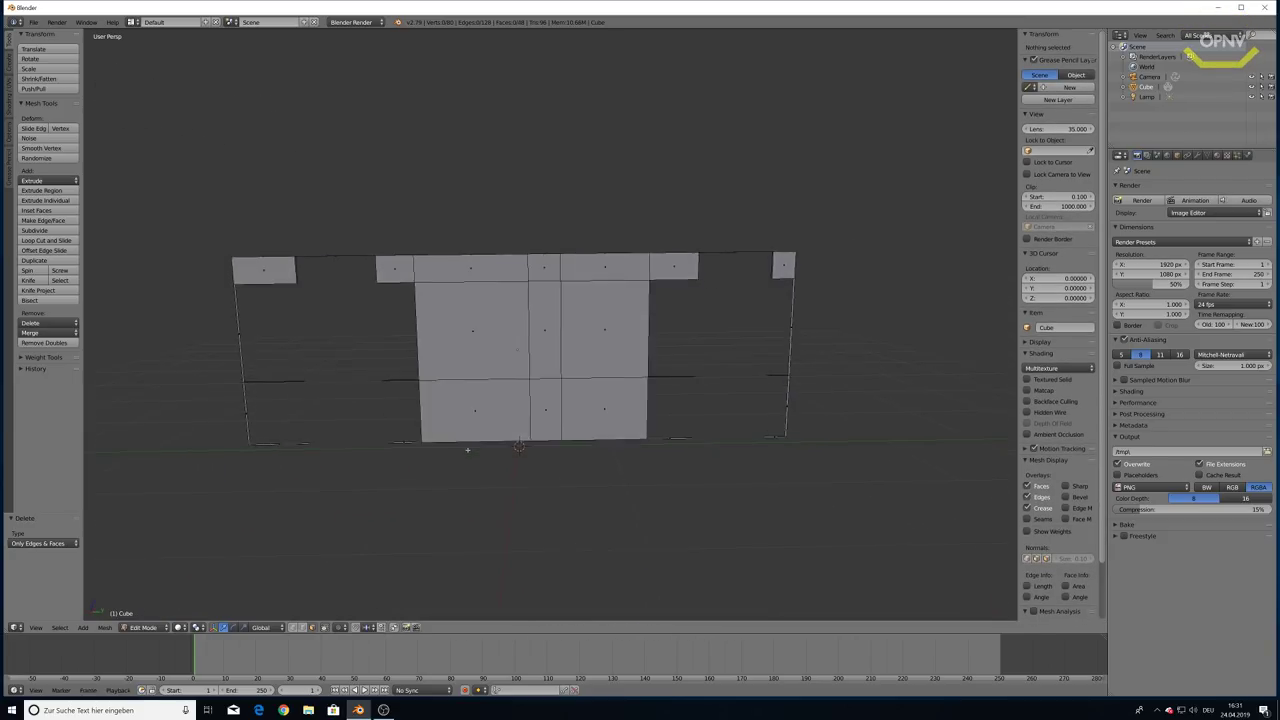
key("ctrl+z")
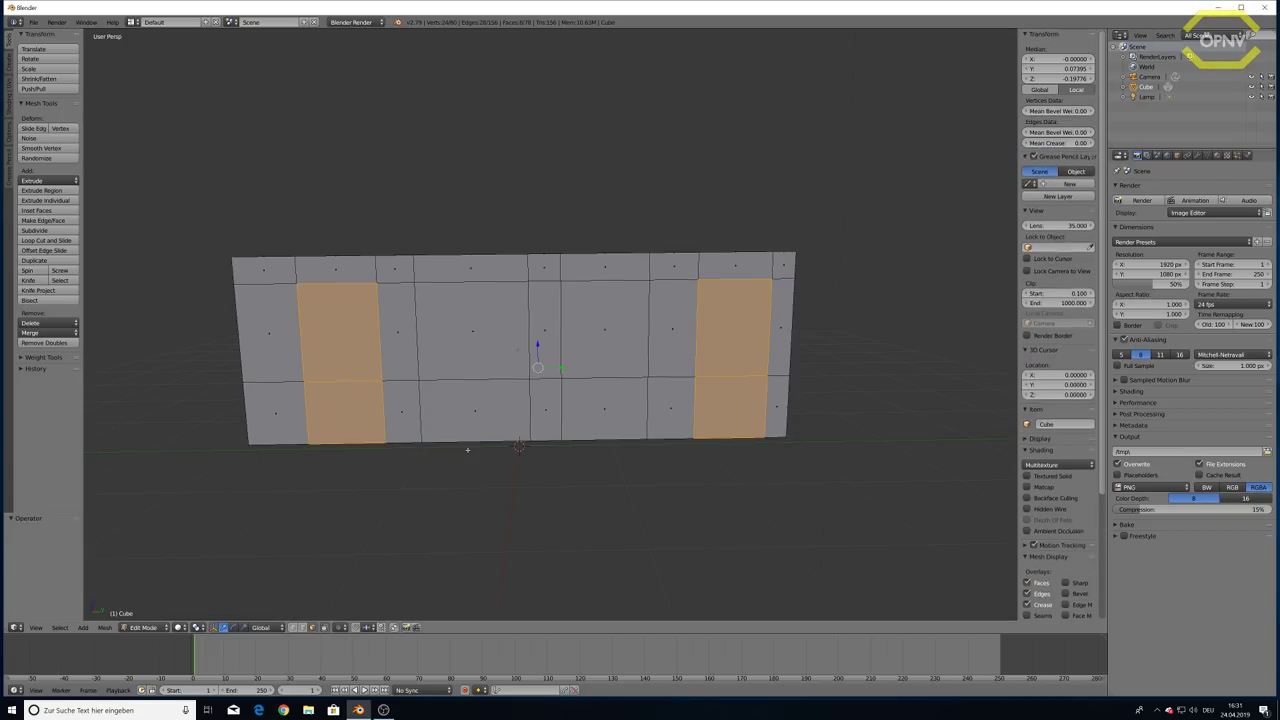
middle_click_drag(408, 426, 342, 396)
Delete only the door and window faces to open the holes
key("x")
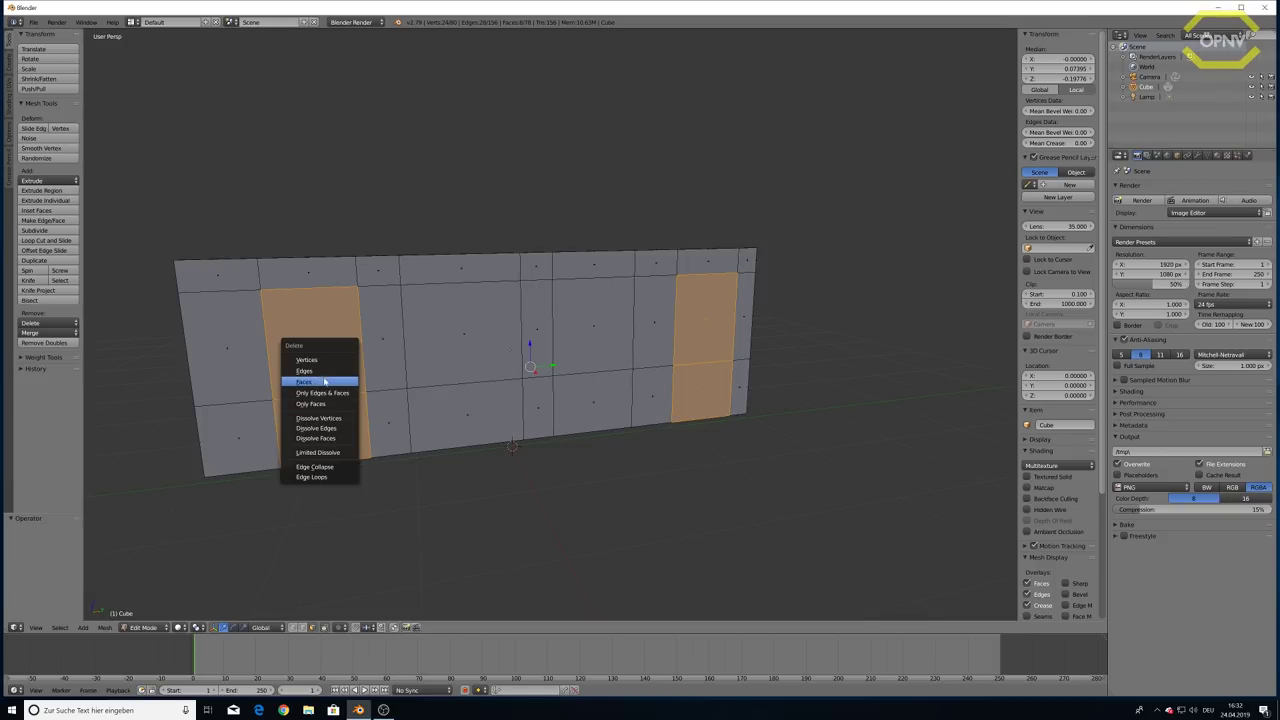
left_click(326, 404)
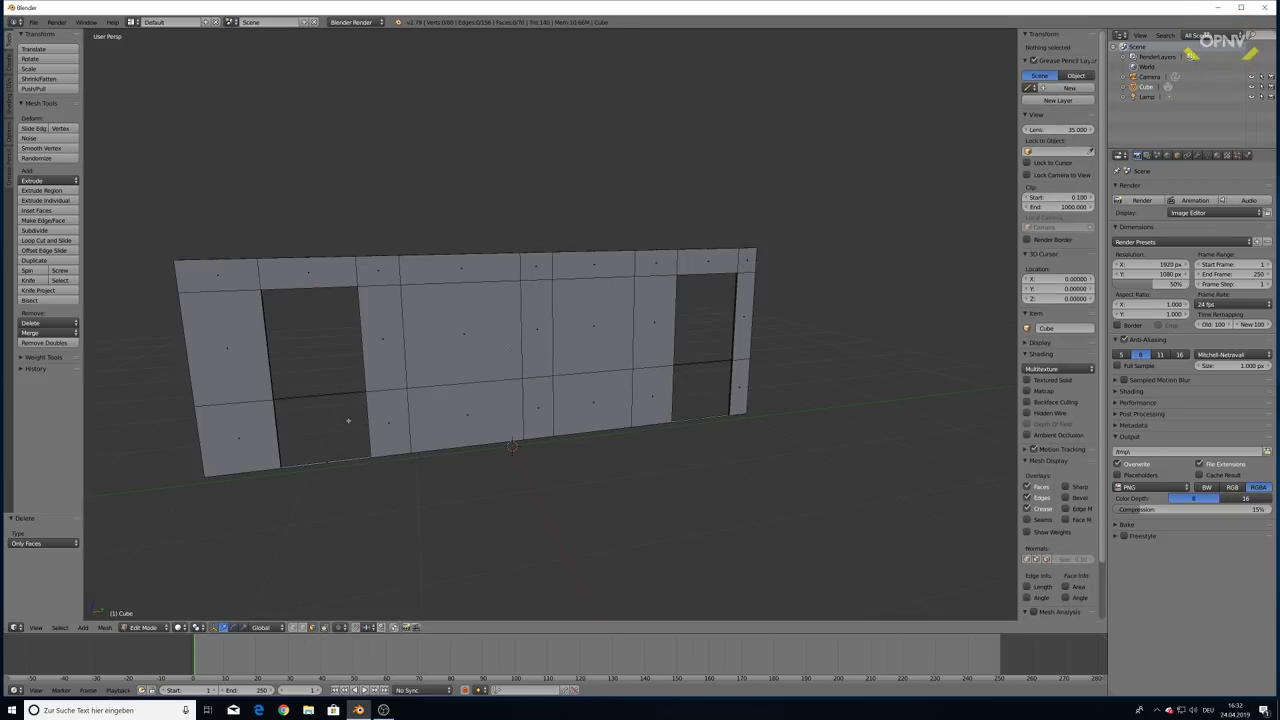
middle_click_drag(349, 423, 381, 421)
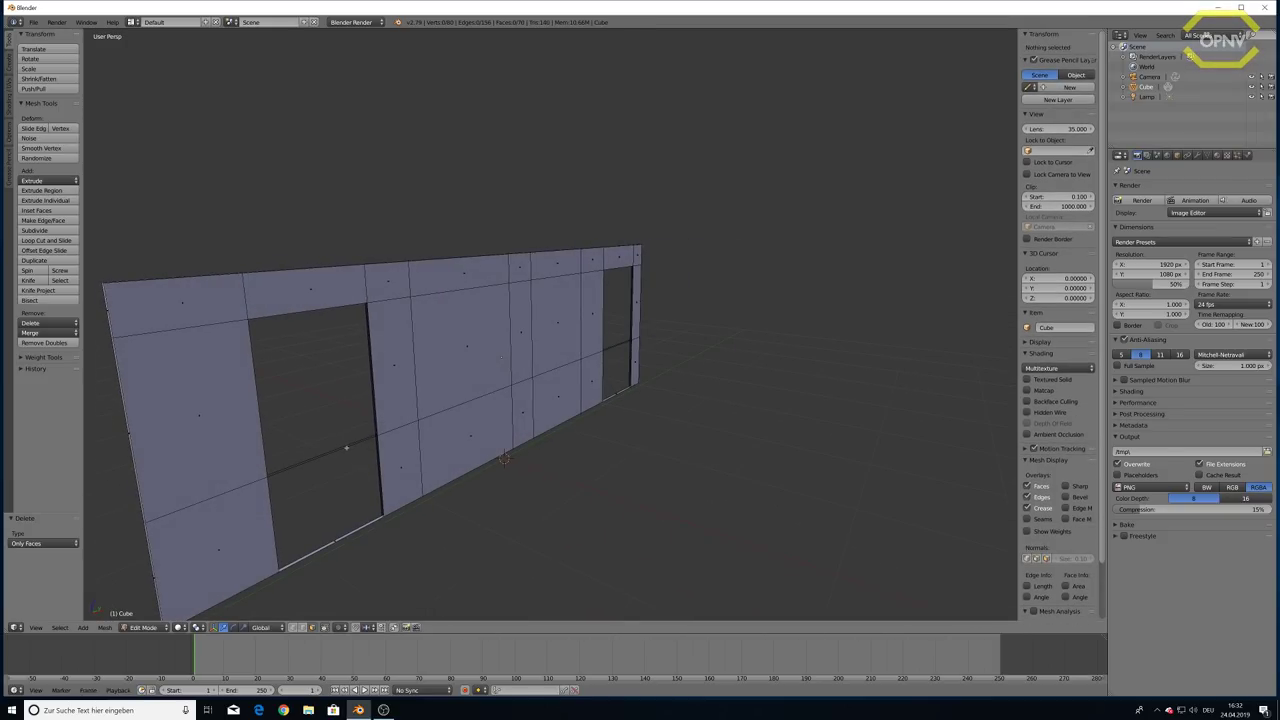
mouse_move(610, 343)
middle_mouse_down()
mouse_move(443, 343)
mouse_move(580, 343)
middle_mouse_up()
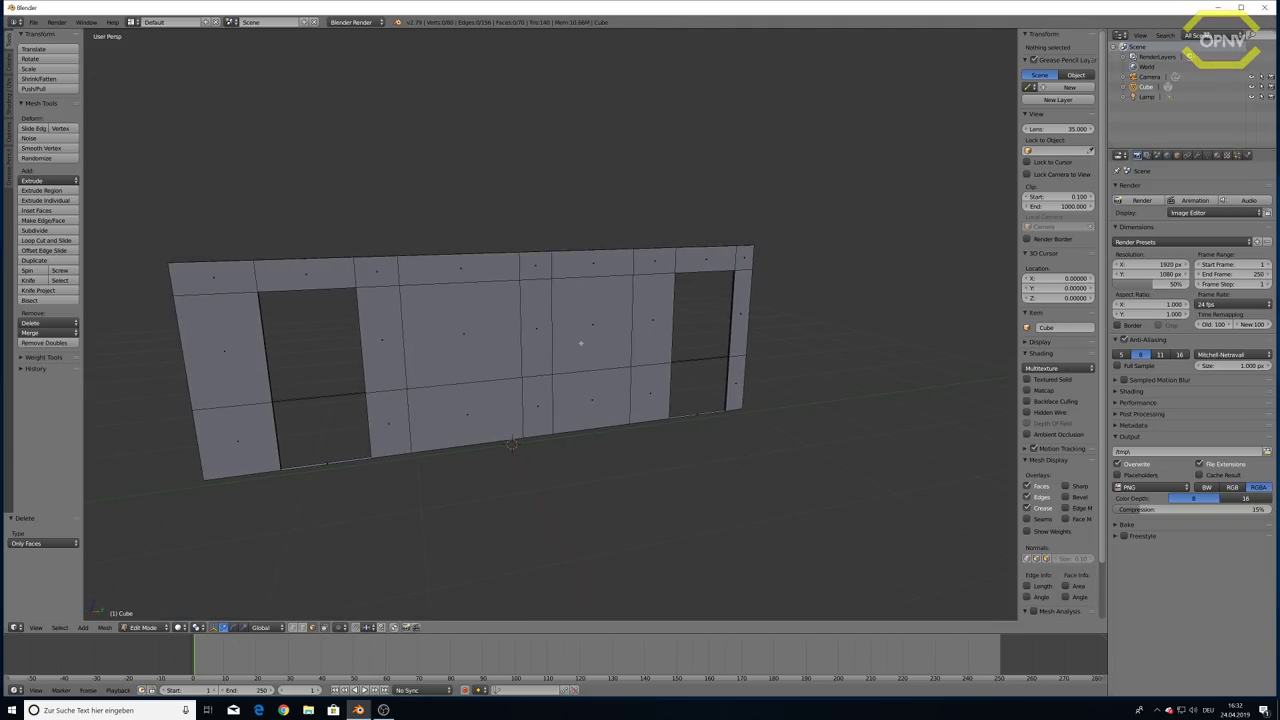
Delete the door opening's bottom edge and the leftover lower-right edge
middle_click_drag(437, 382, 517, 346)
scroll(517, 346, "up", 4)
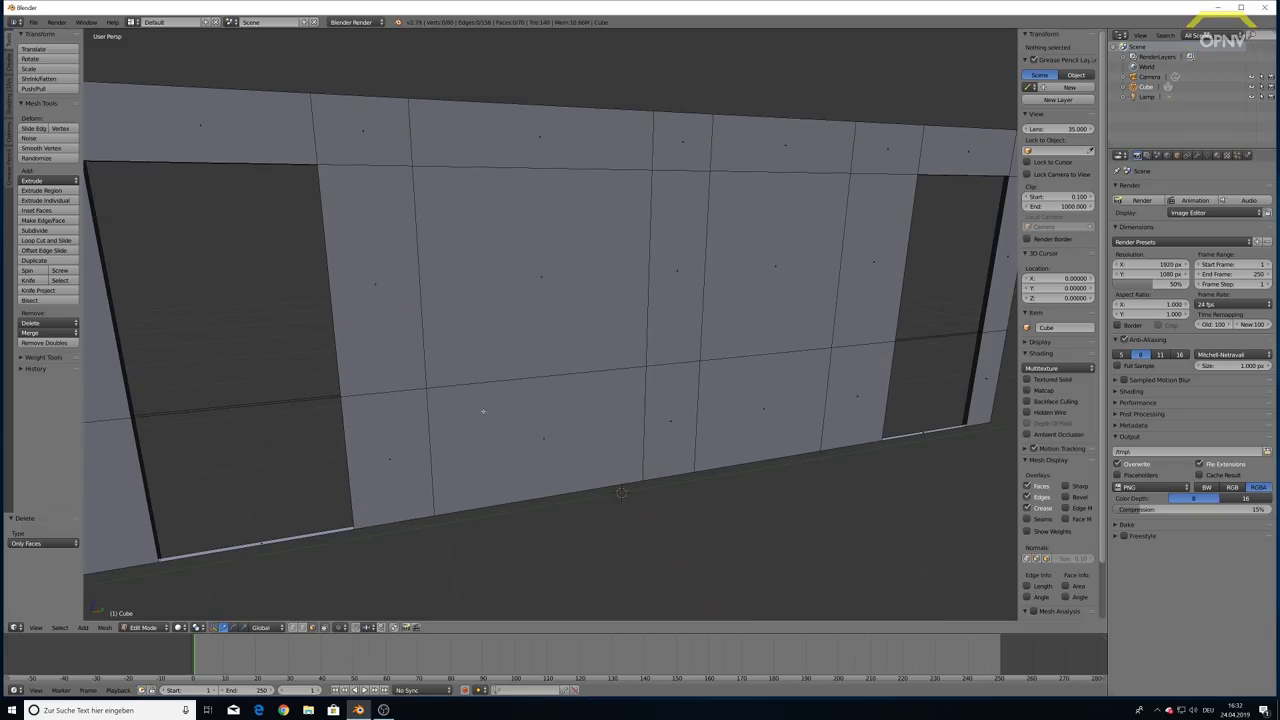
scroll(568, 376, "up", 1)
right_click(362, 503)
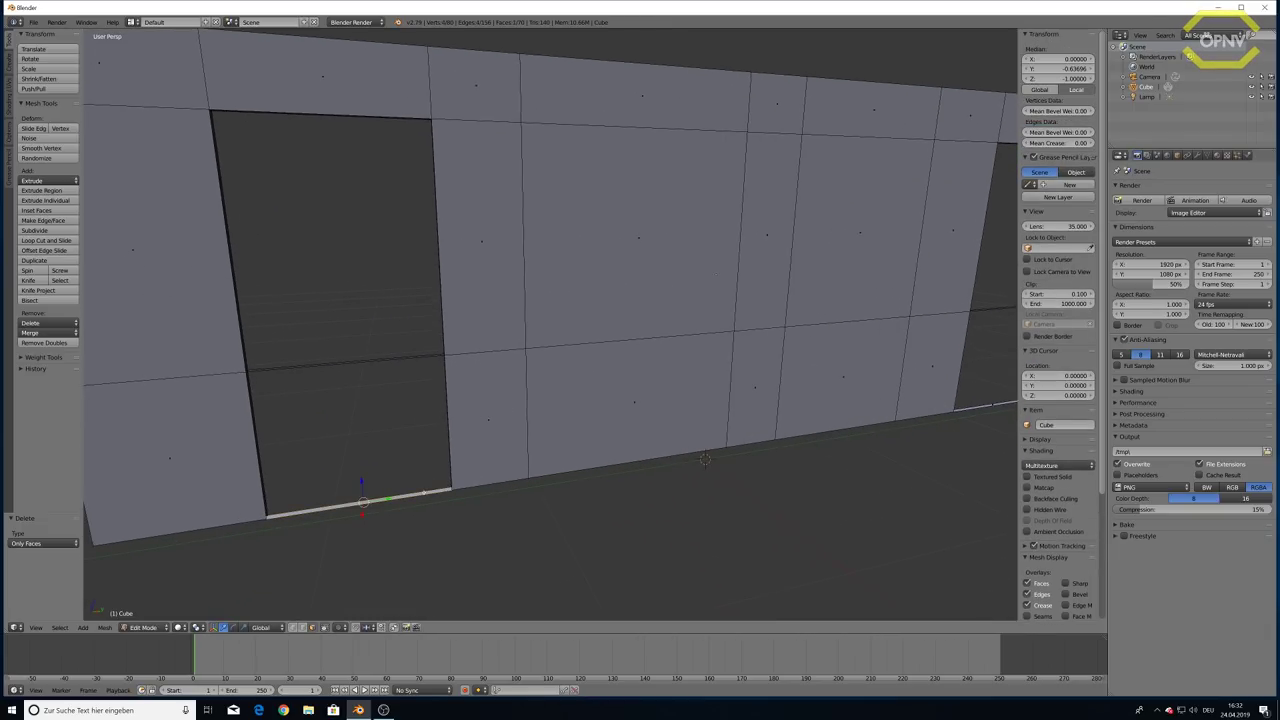
key("x")
left_click(400, 489)
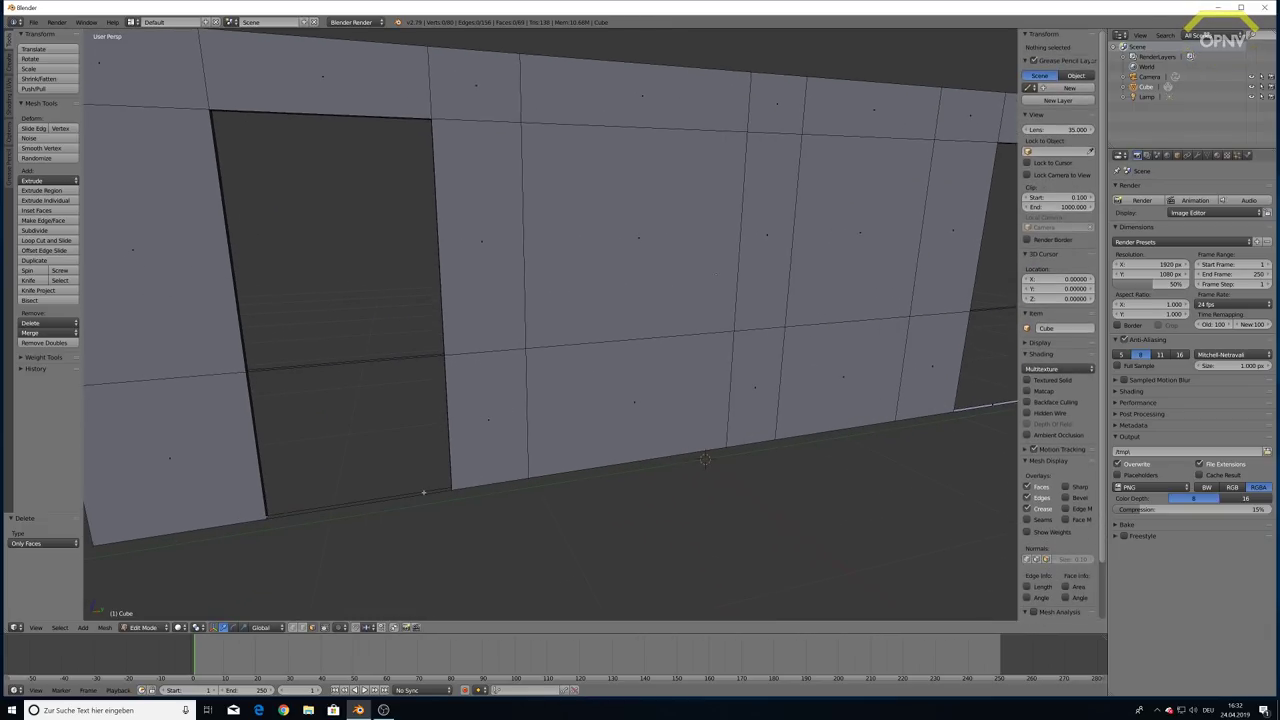
key("x")
left_click(980, 415)
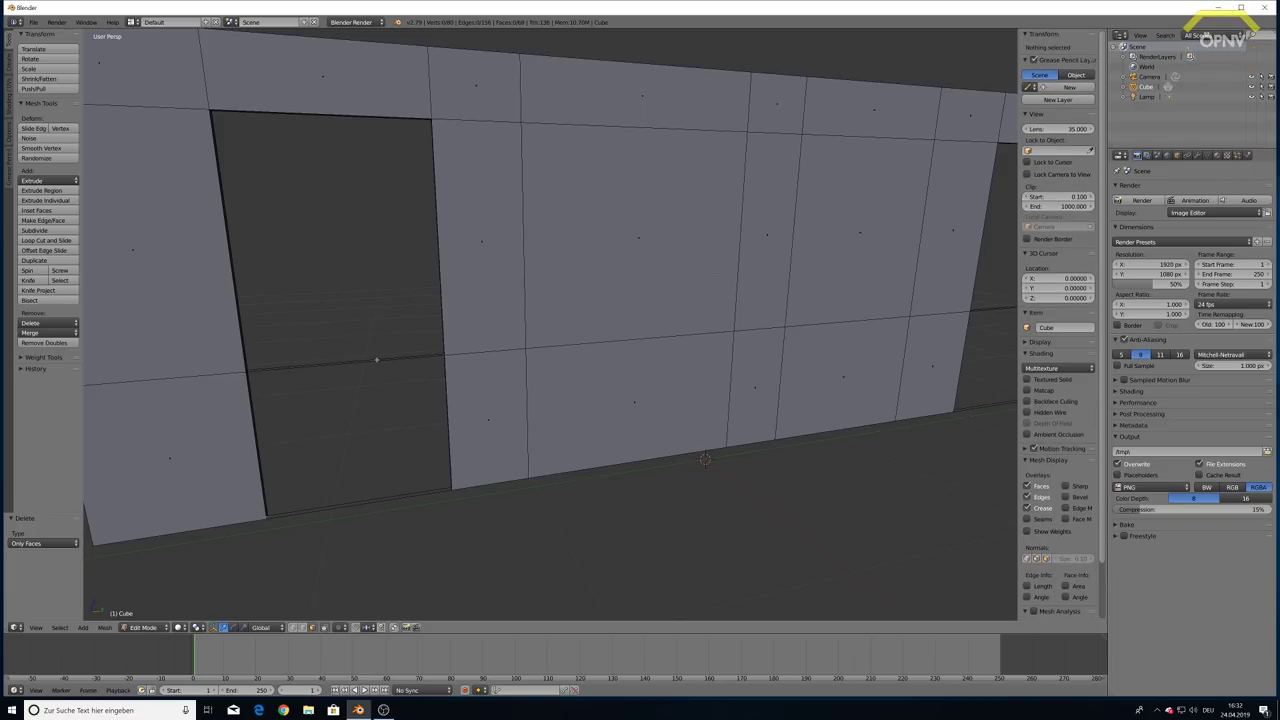
Remove the leftover vertices and edge spanning the door opening
right_click(321, 355)
key("x")
left_click(330, 363)
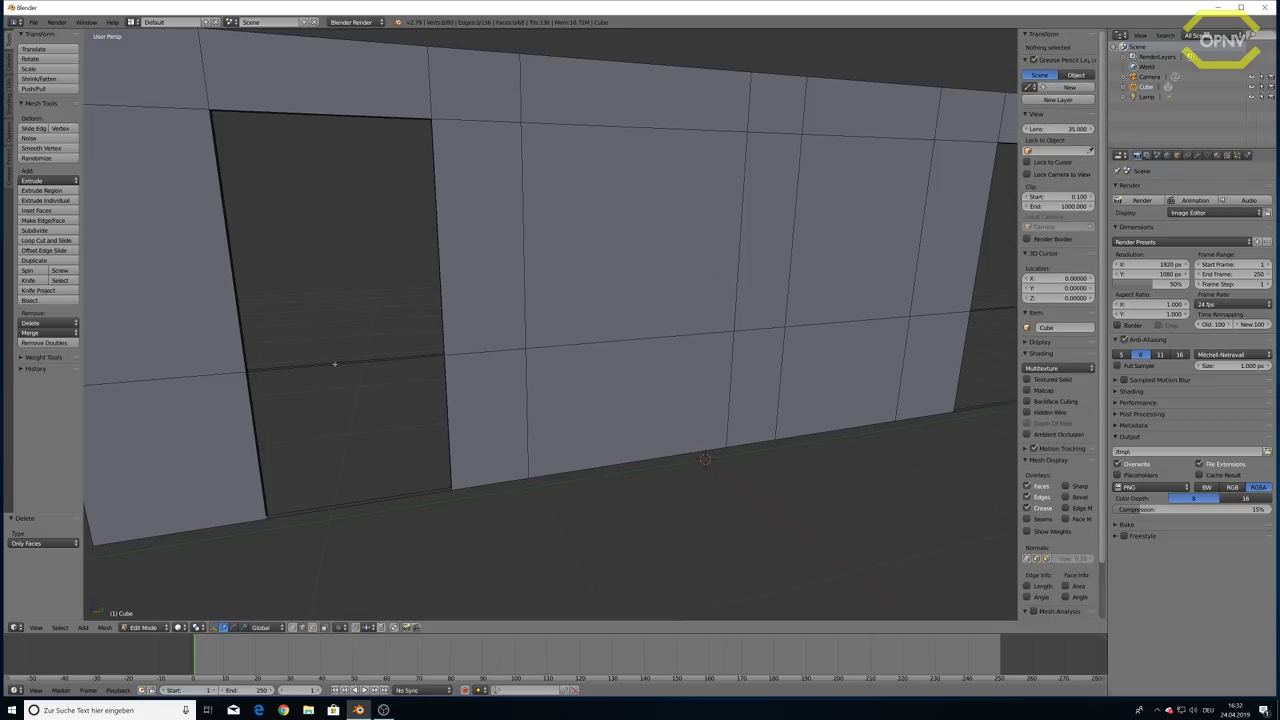
right_click(340, 360)
key("x")
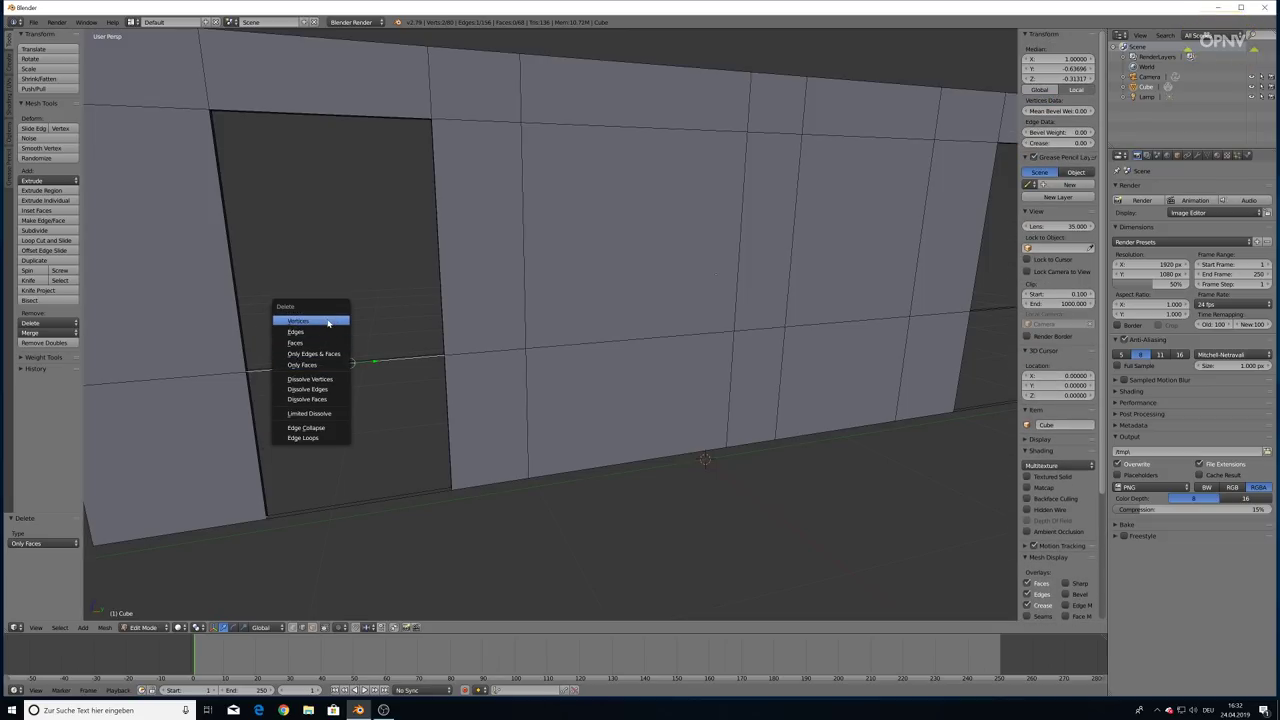
left_click(328, 322)
Select another edge across the door hole and orbit around the wall edge to check it
scroll(380, 390, "down", 2)
scroll(410, 390, "down", 3)
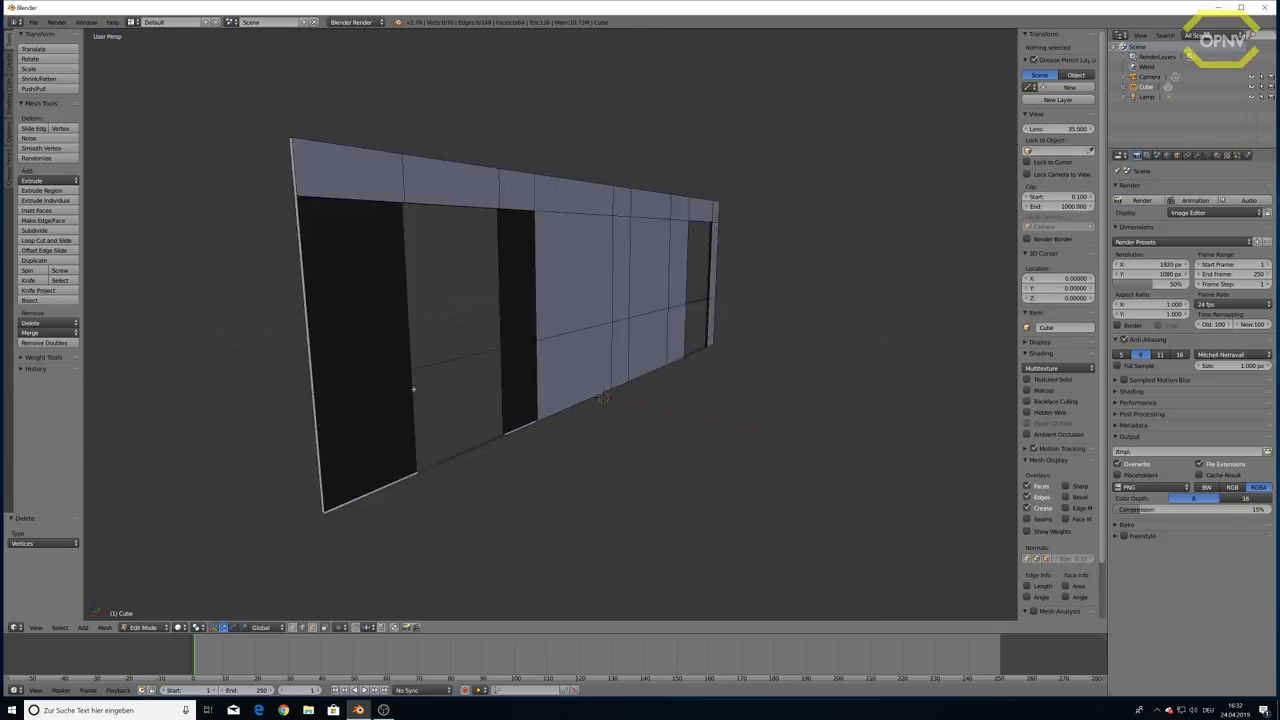
mouse_move(415, 390)
middle_mouse_down()
mouse_move(483, 390)
mouse_move(384, 403)
middle_mouse_up()
right_click(384, 403)
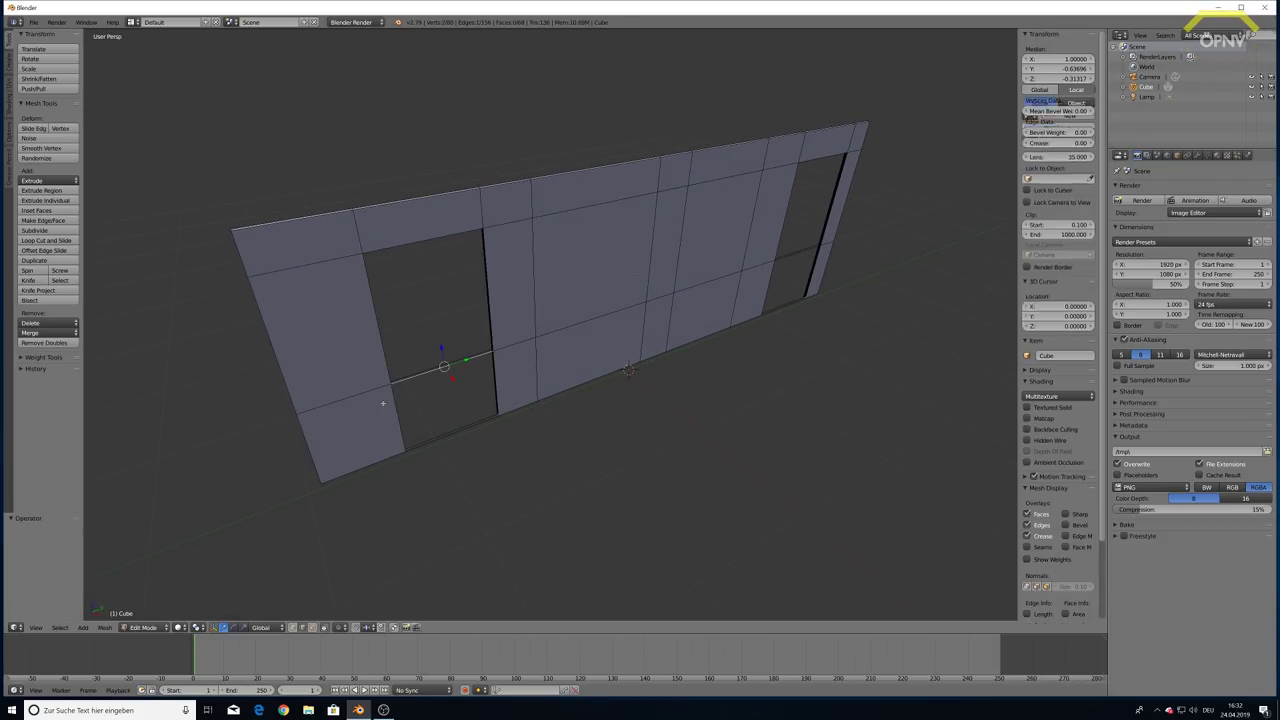
scroll(443, 363, "up", 2)
scroll(443, 363, "up", 2)
middle_click_drag(443, 363, 489, 353)
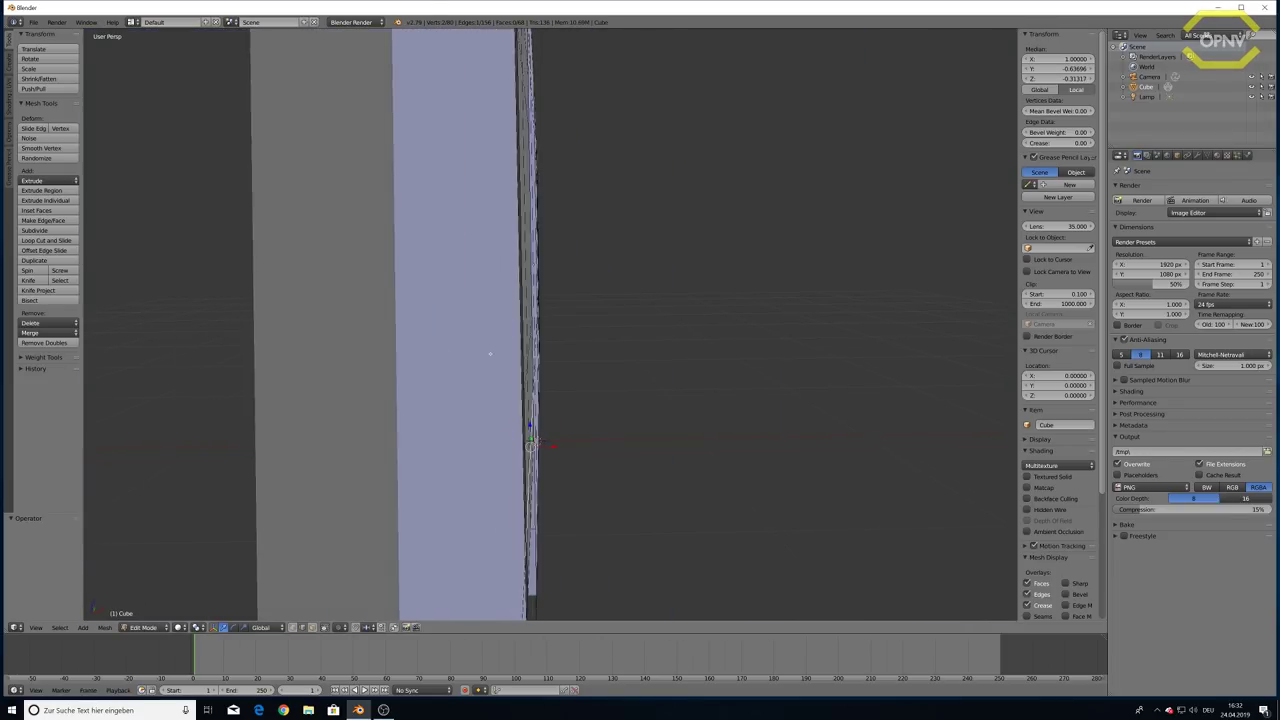
middle_click_drag(489, 353, 399, 364)
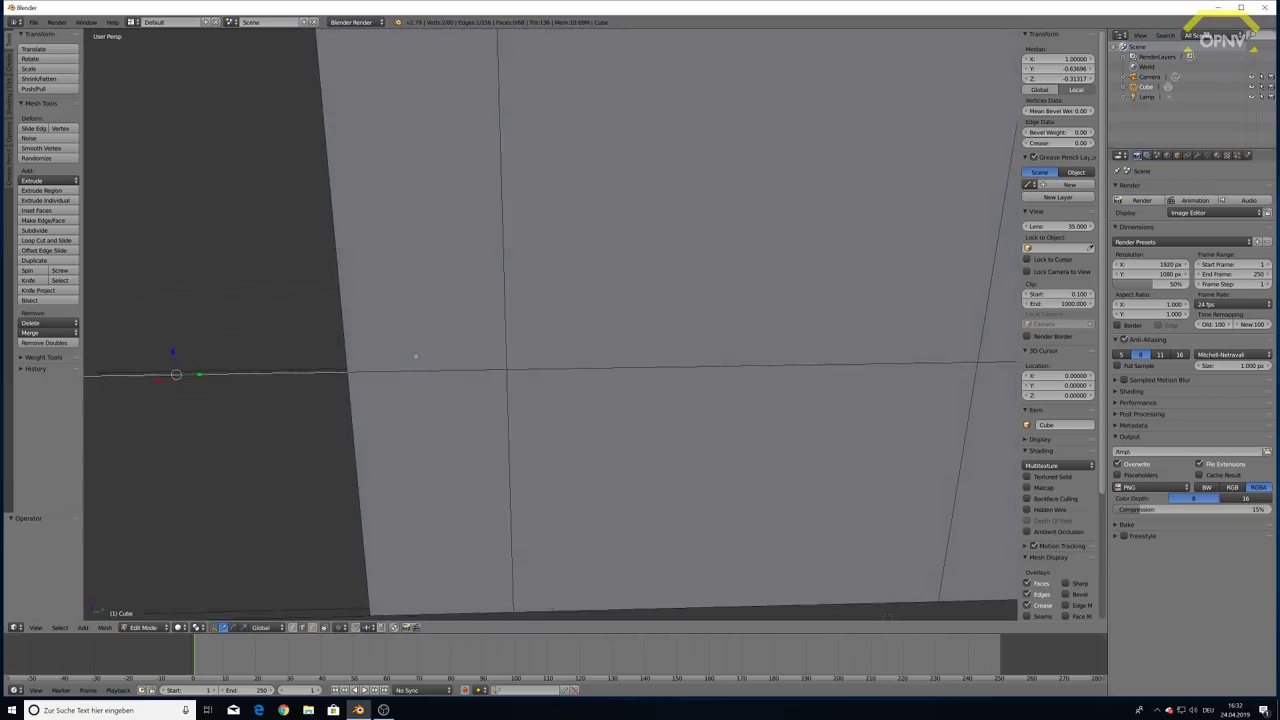
scroll(590, 298, "down", 3)
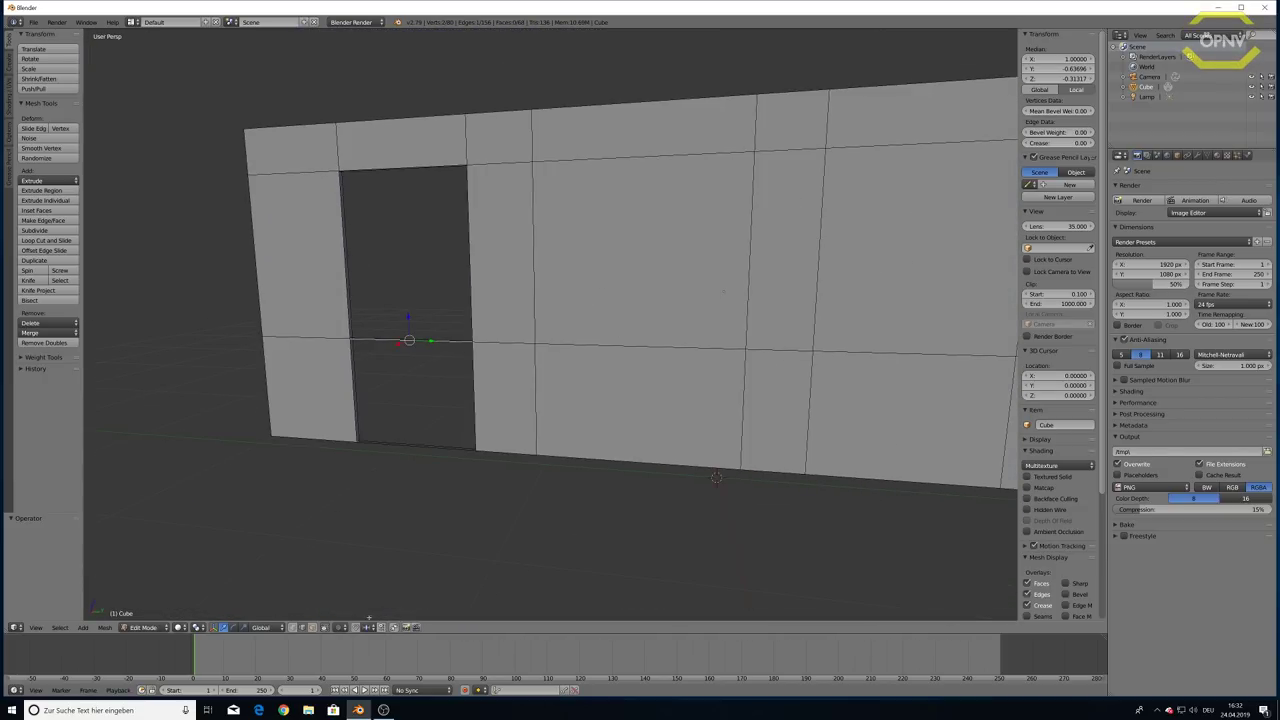
Select the two faces beside the door and delete them with Only Faces to form the window
left_click(643, 255)
left_click(920, 250, "shift")
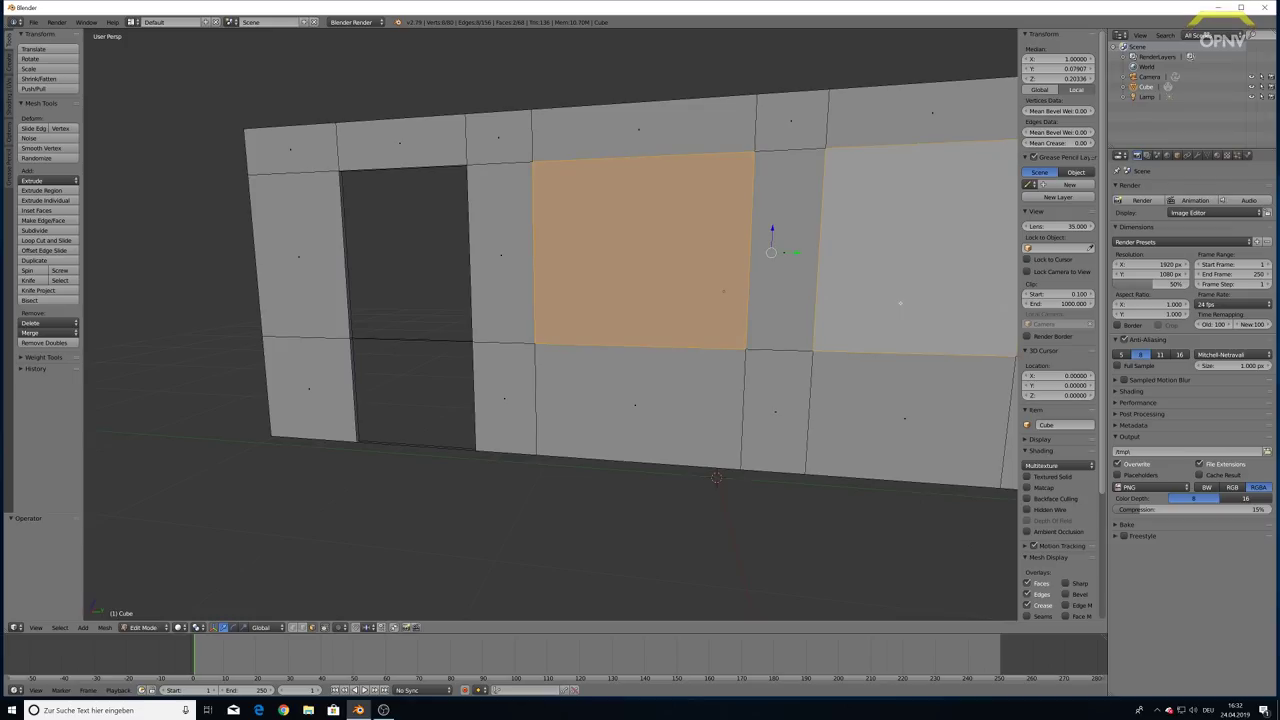
middle_click_drag(920, 250, 853, 342)
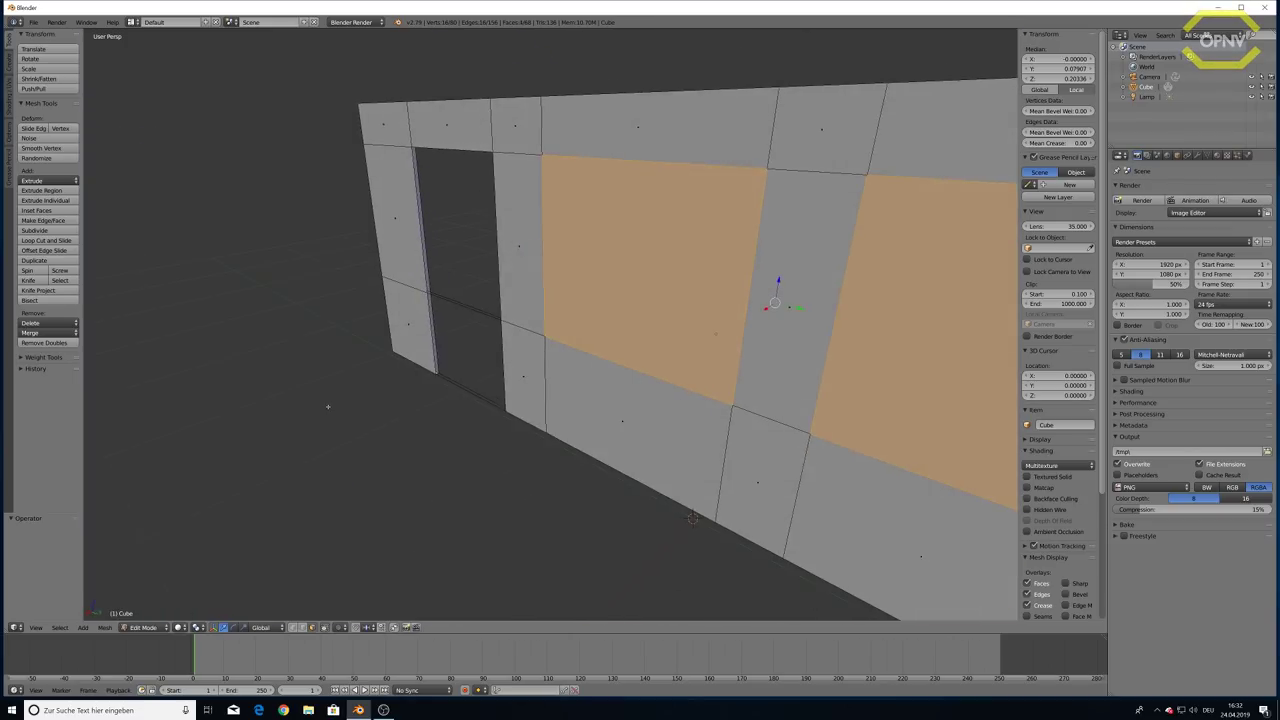
middle_click_drag(327, 406, 656, 307)
key("x")
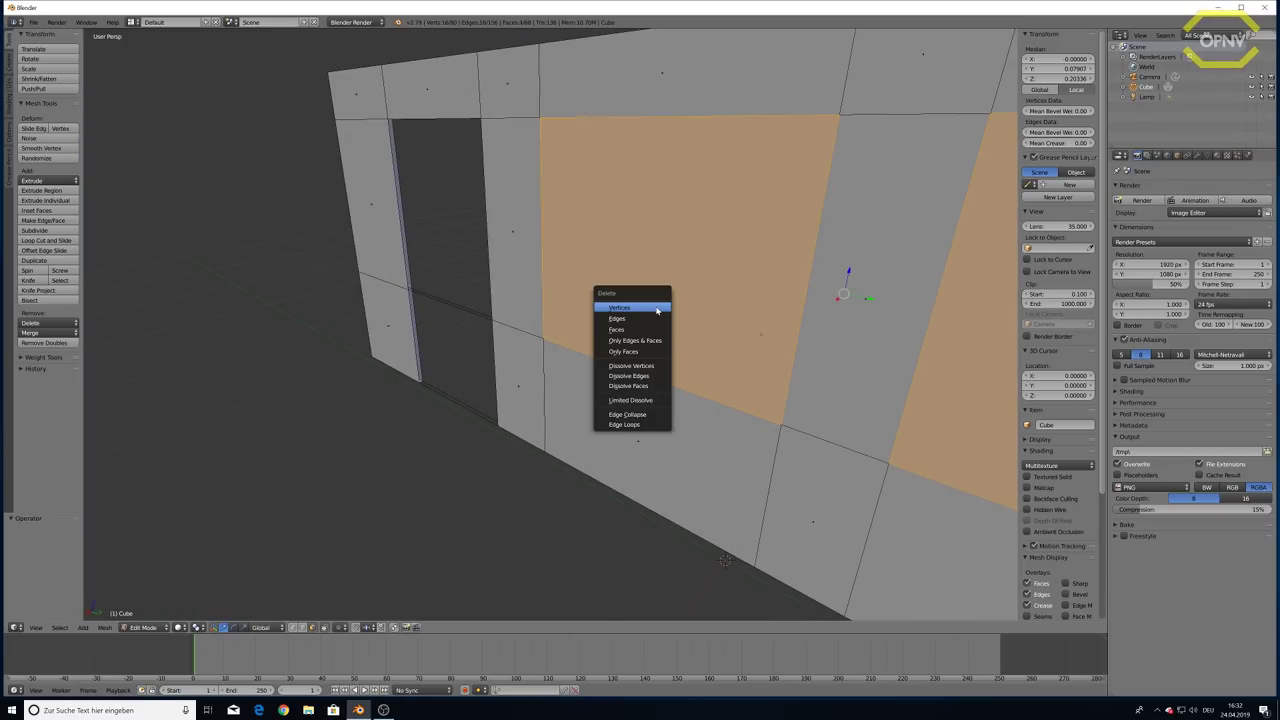
left_click(656, 350)
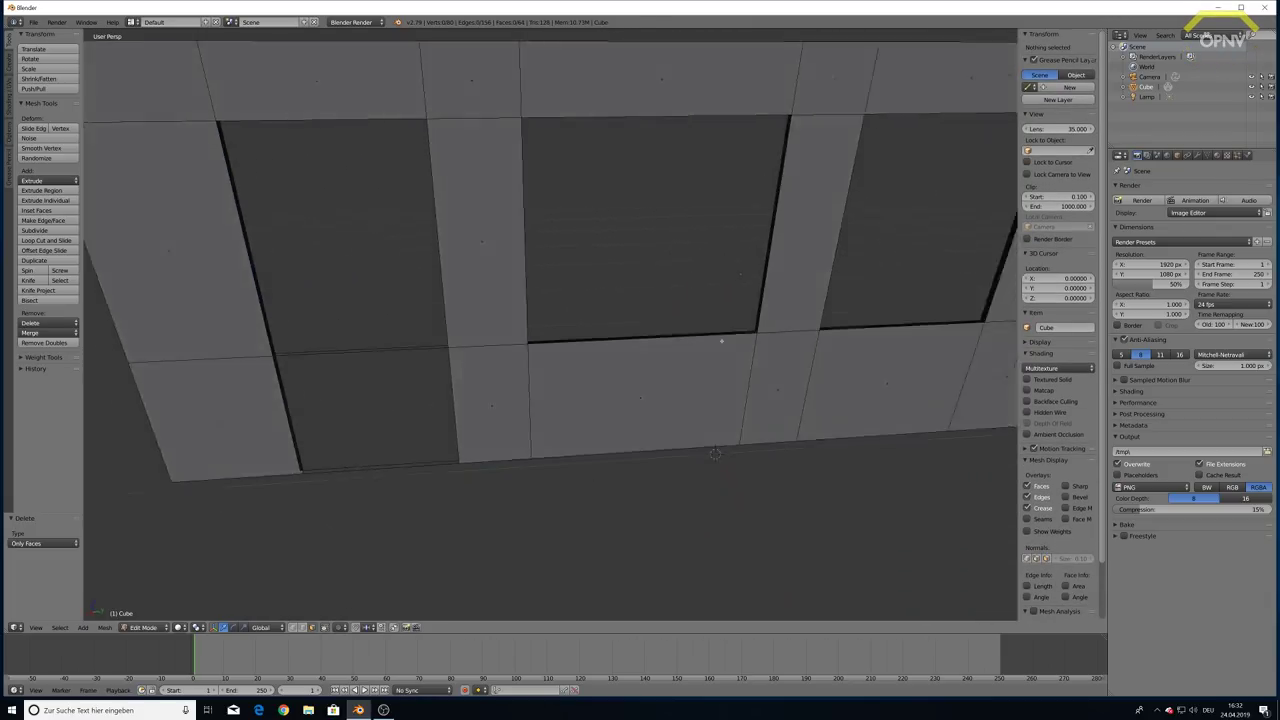
mouse_move(656, 350)
middle_mouse_down()
mouse_move(752, 346)
mouse_move(576, 371)
mouse_move(719, 331)
mouse_move(577, 349)
mouse_move(466, 491)
middle_mouse_up()
scroll(752, 346, "down", 5)
scroll(680, 350, "up", 3)
scroll(650, 346, "up", 3)
scroll(613, 344, "up", 2)
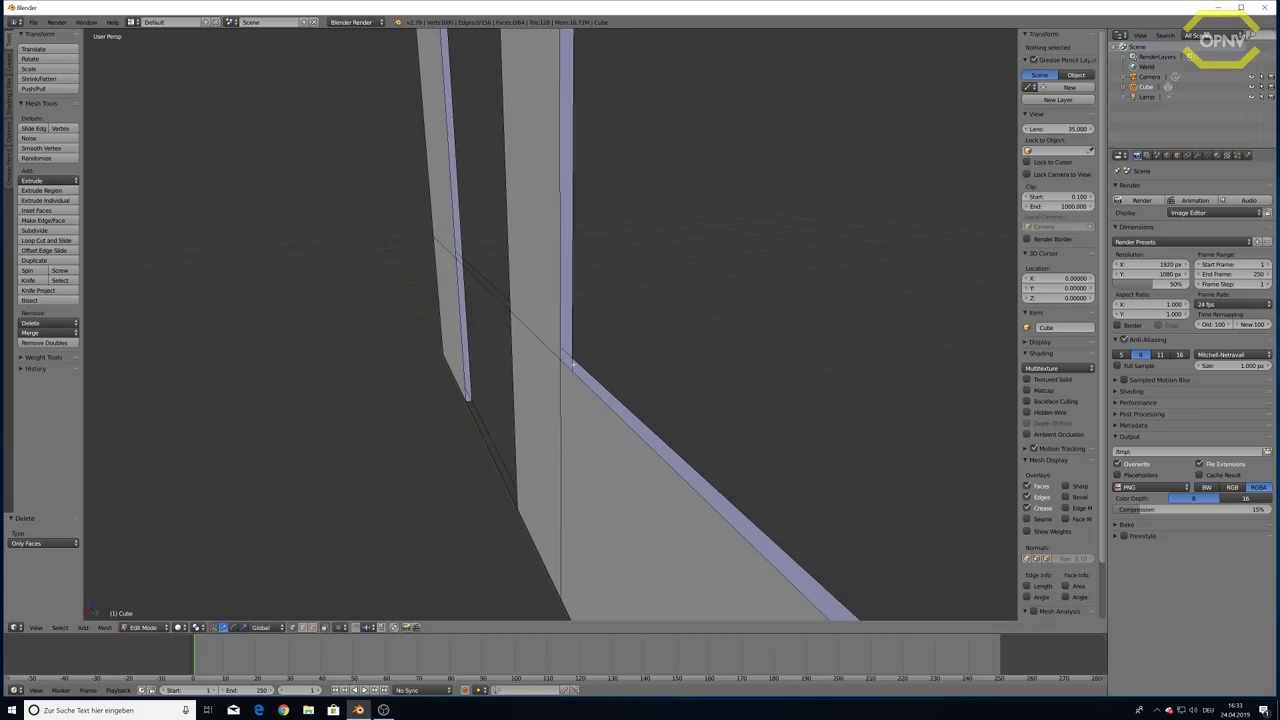
Fill the gap along the pillar at the window corner with a new face
right_click(559, 360)
right_click(566, 334, "shift")
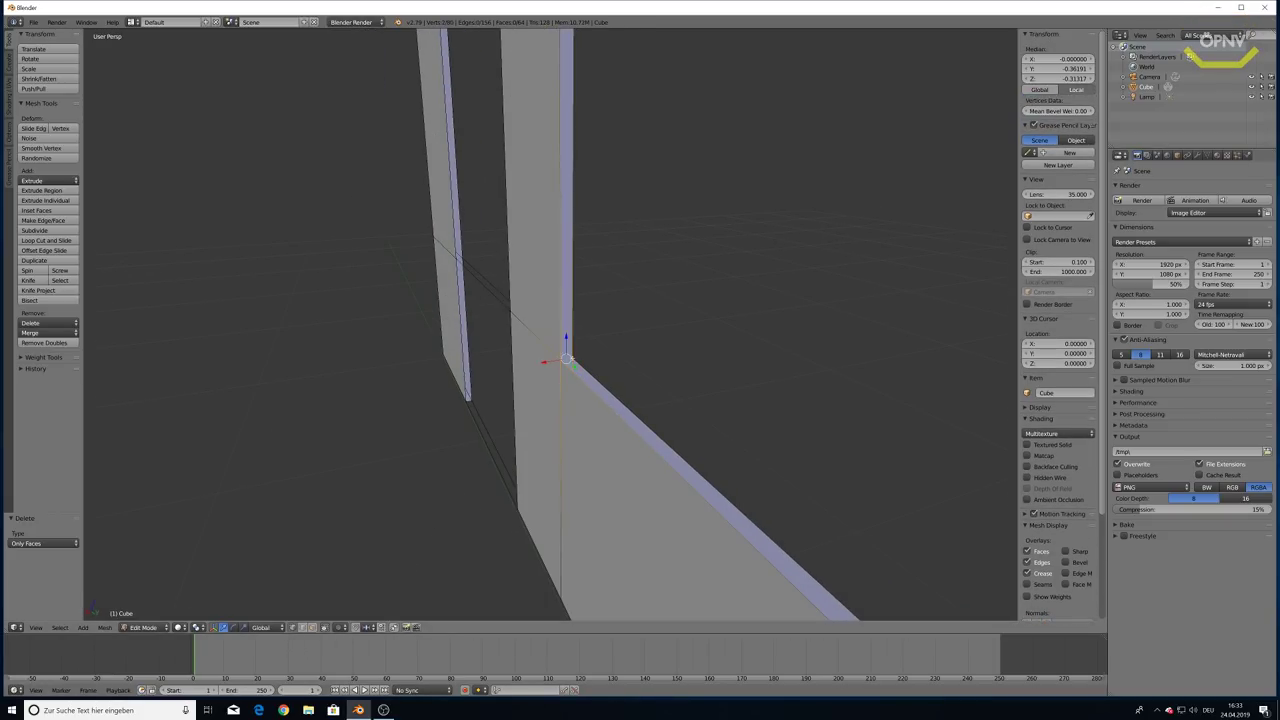
mouse_move(566, 334)
middle_mouse_down()
mouse_move(571, 343)
mouse_move(600, 266)
mouse_move(606, 380)
mouse_move(555, 226)
middle_mouse_up()
right_click(550, 205)
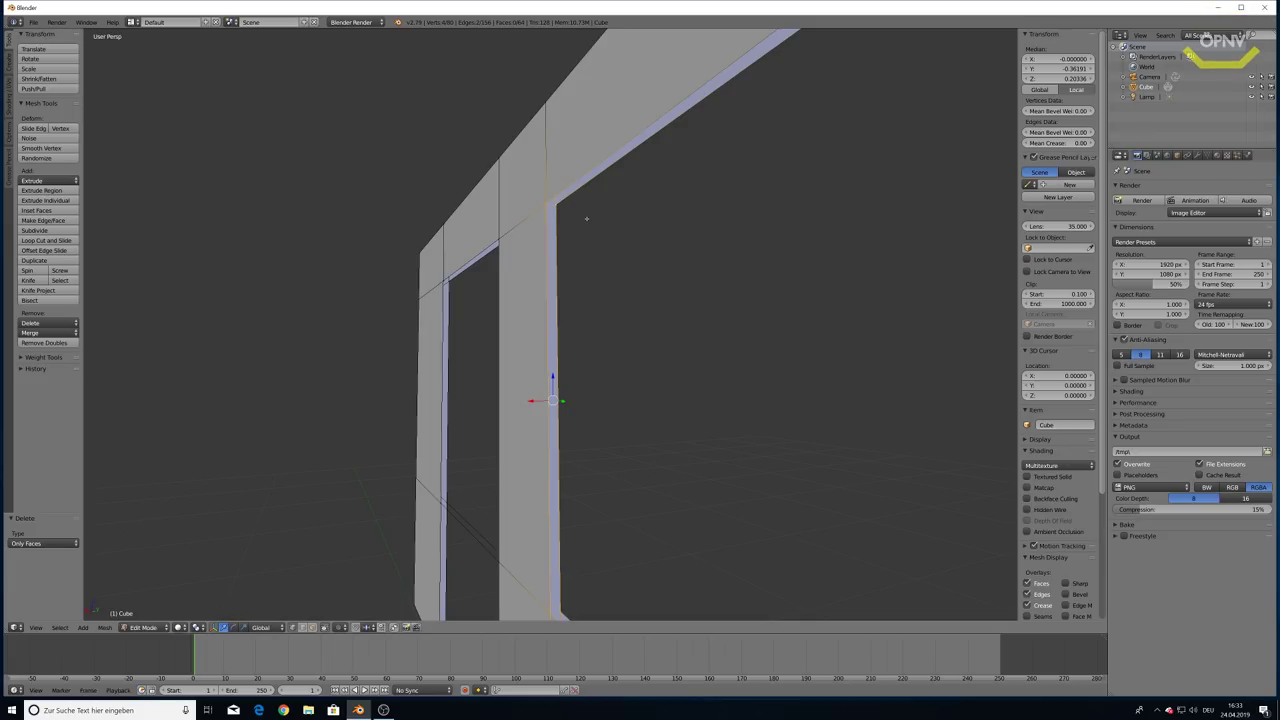
key("f")
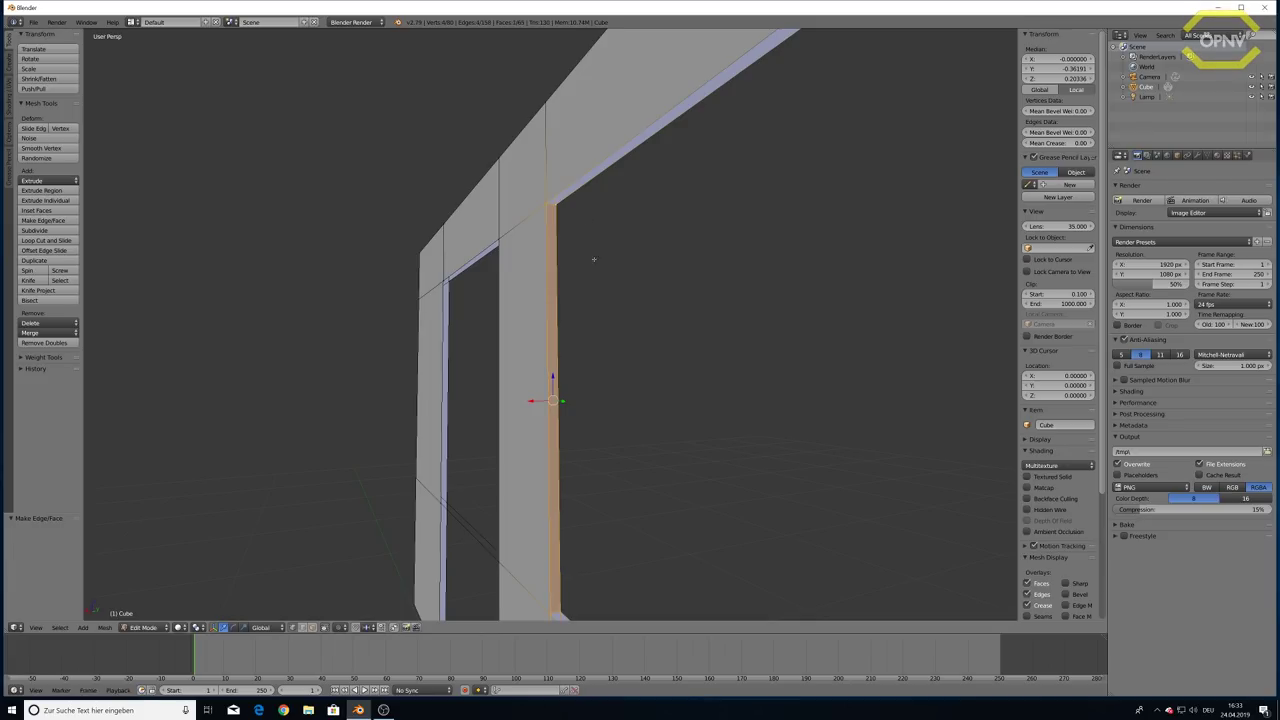
Fill the gap under the top beam at the pillar junction with a new face
middle_click_drag(593, 259, 640, 357)
key("a")
middle_click_drag(671, 437, 657, 434)
scroll(647, 431, "up", 5)
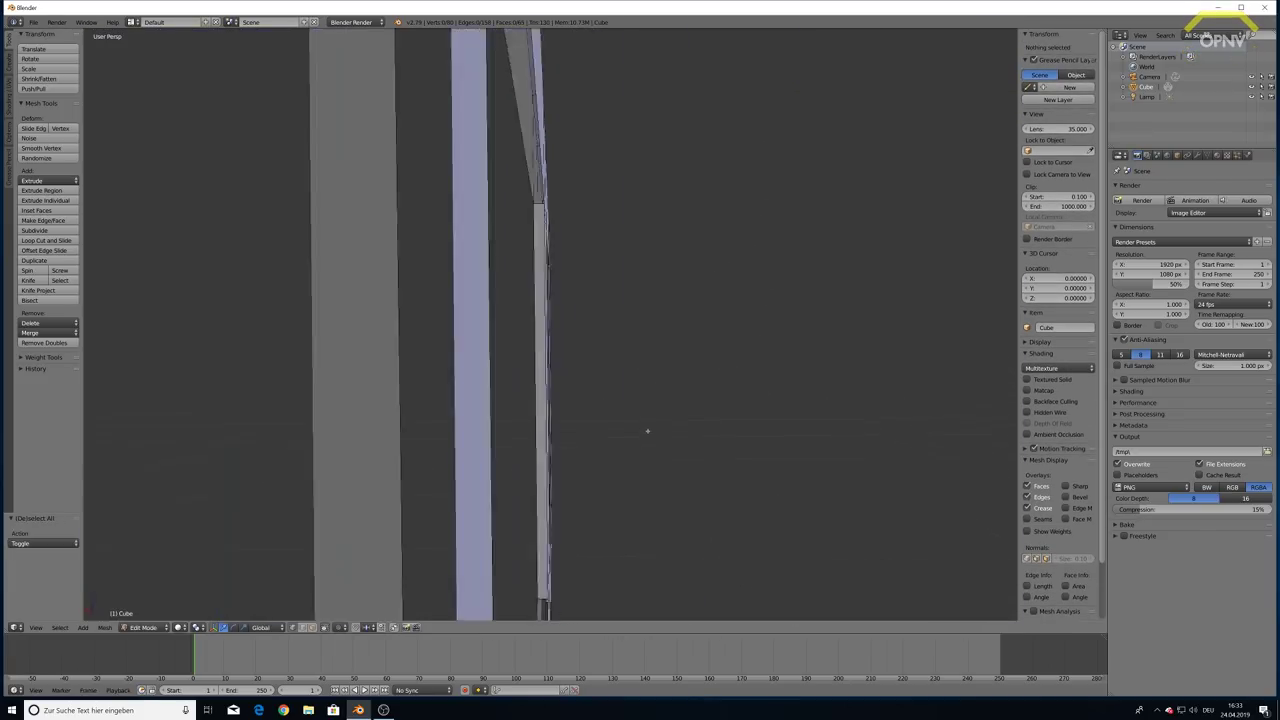
scroll(647, 431, "down", 5)
scroll(660, 427, "up", 5)
scroll(660, 427, "down", 5)
scroll(654, 424, "up", 5)
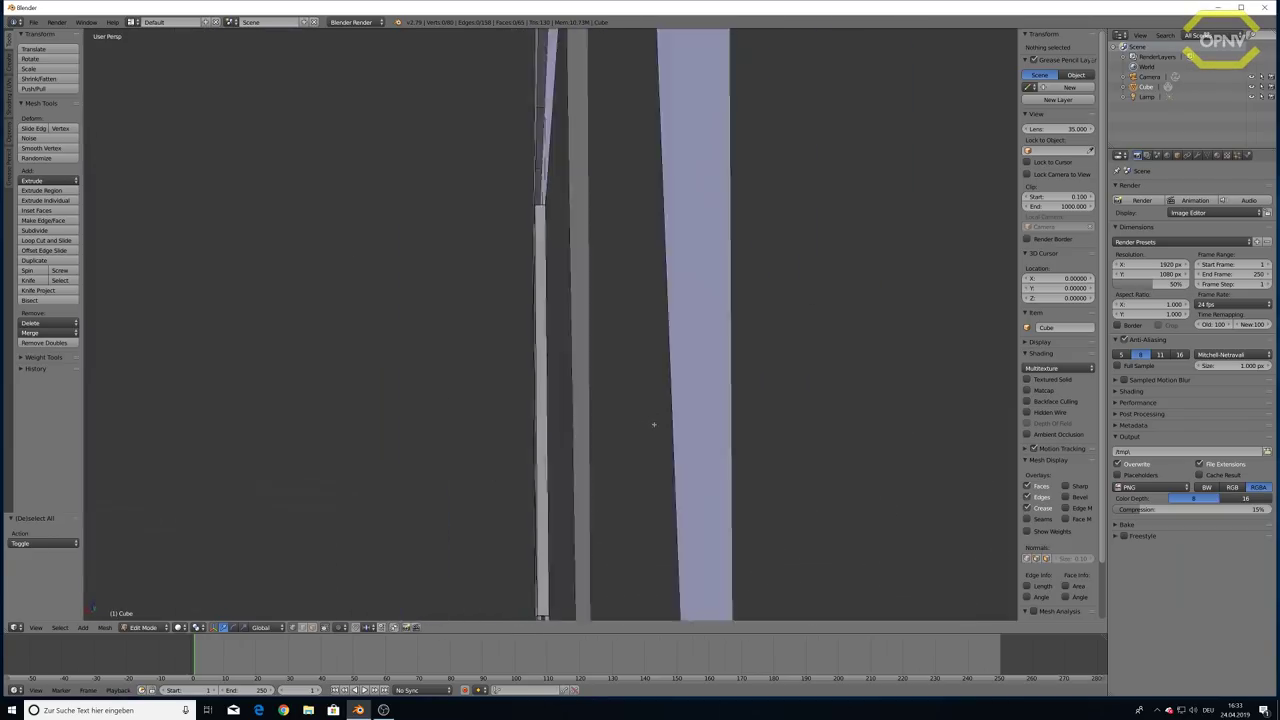
scroll(654, 424, "down", 5)
mouse_move(734, 394)
middle_mouse_down()
mouse_move(777, 386)
mouse_move(545, 415)
middle_mouse_up()
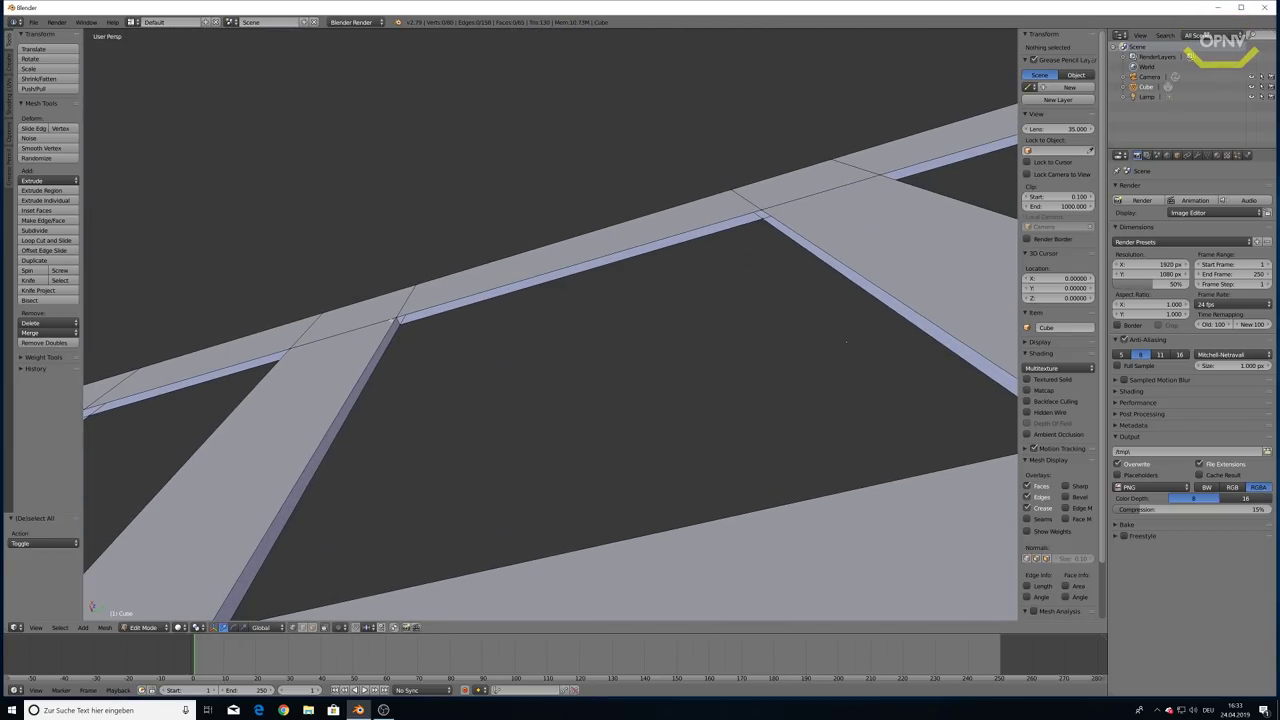
right_click(398, 320)
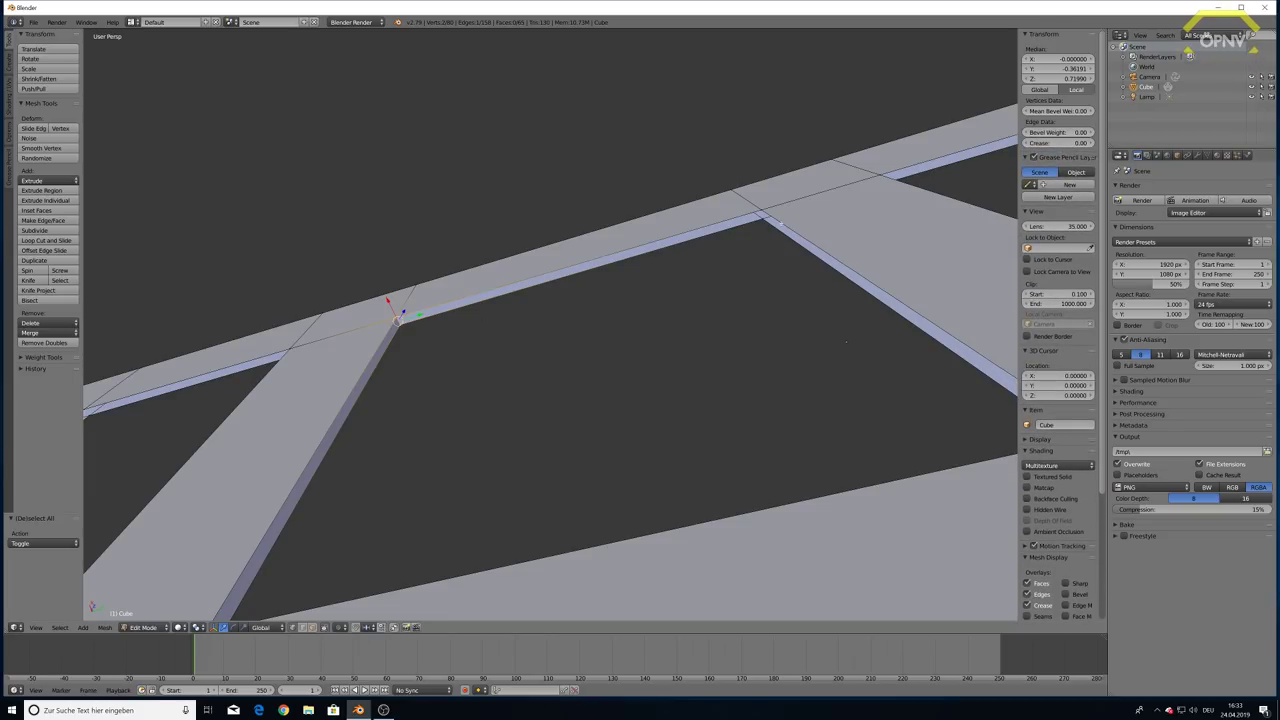
right_click(763, 218, "shift")
right_click(761, 212, "shift")
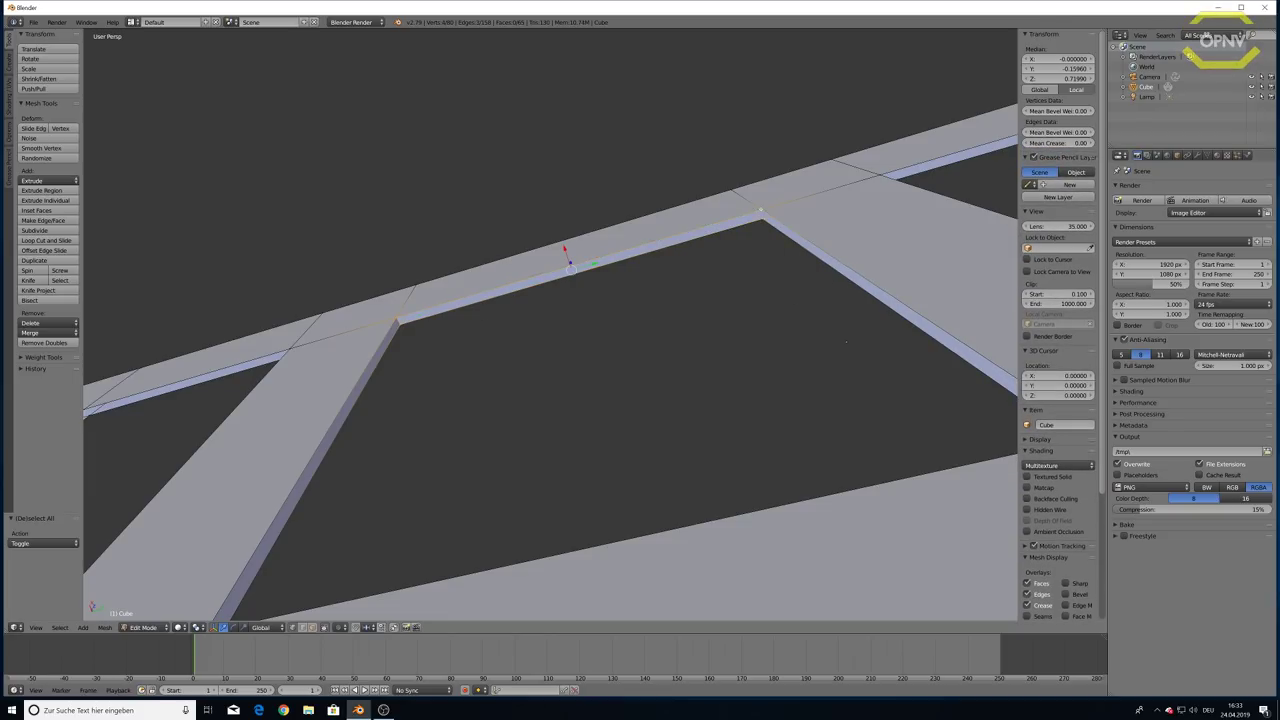
key("f")
Fill the gap along the window's side with a new face
middle_click_drag(570, 268, 586, 234)
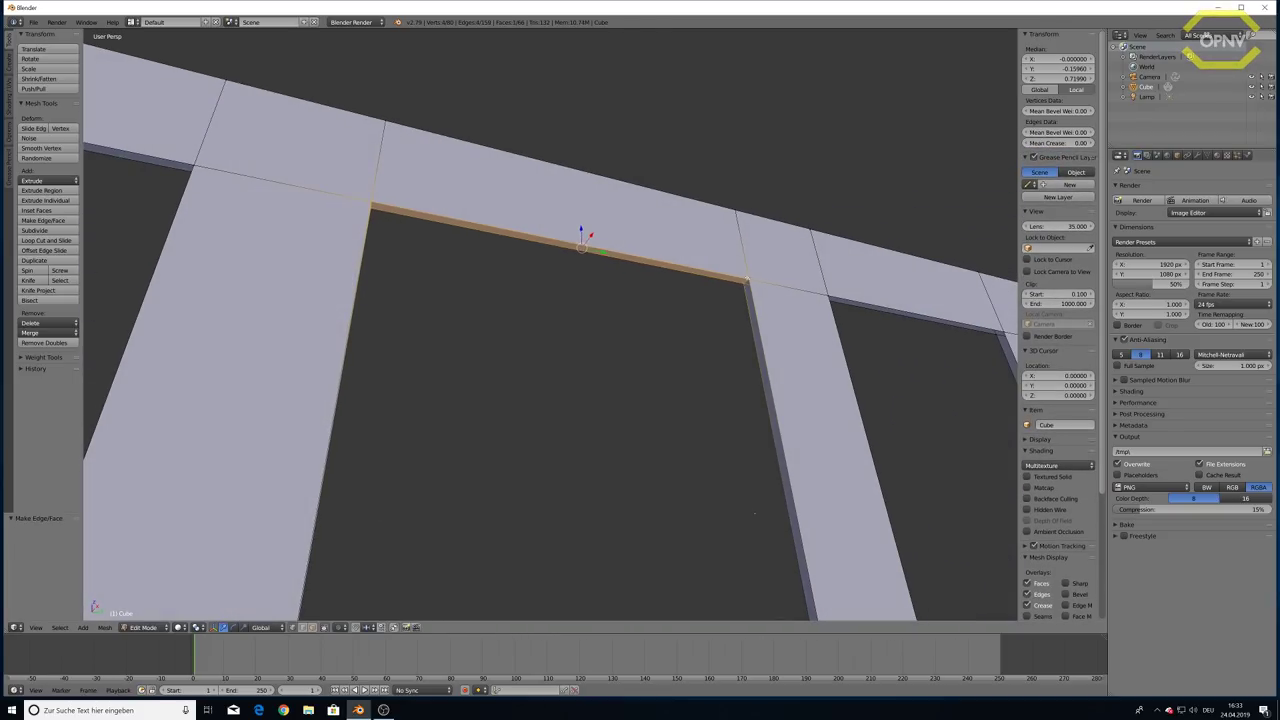
right_click(745, 280)
right_click(745, 280, "shift")
middle_click_drag(745, 280, 735, 412)
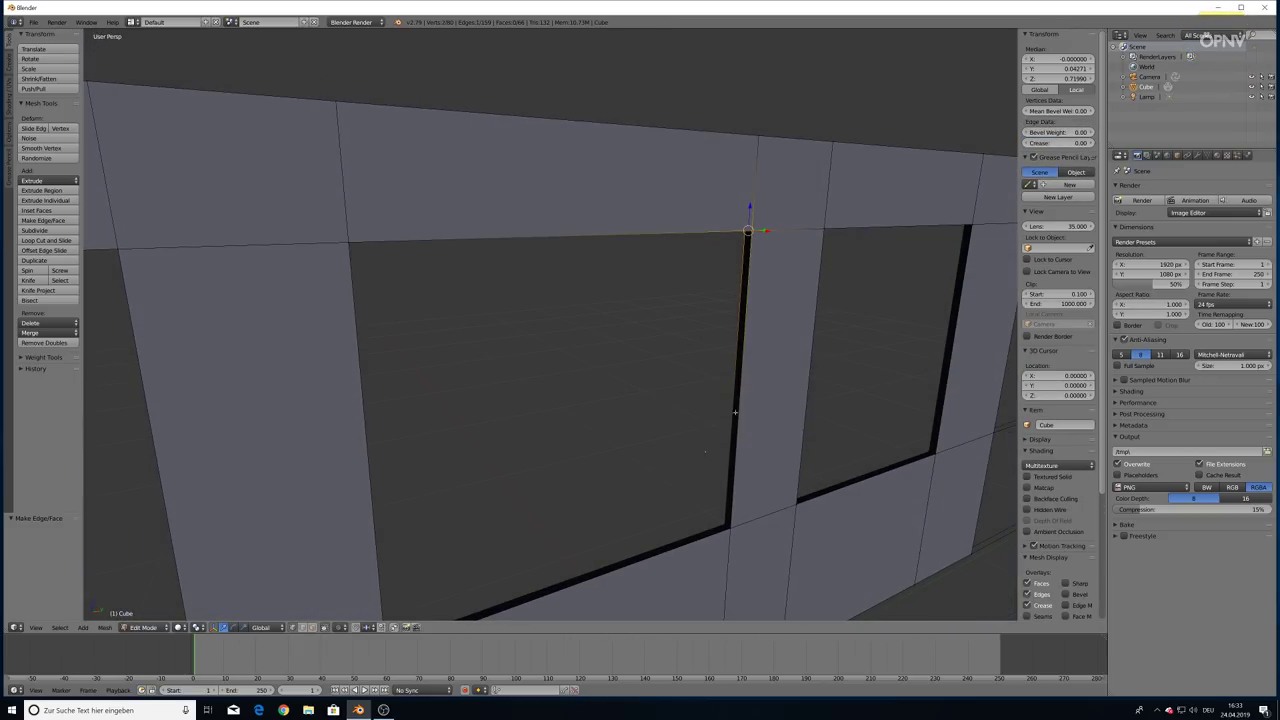
right_click(731, 525, "shift")
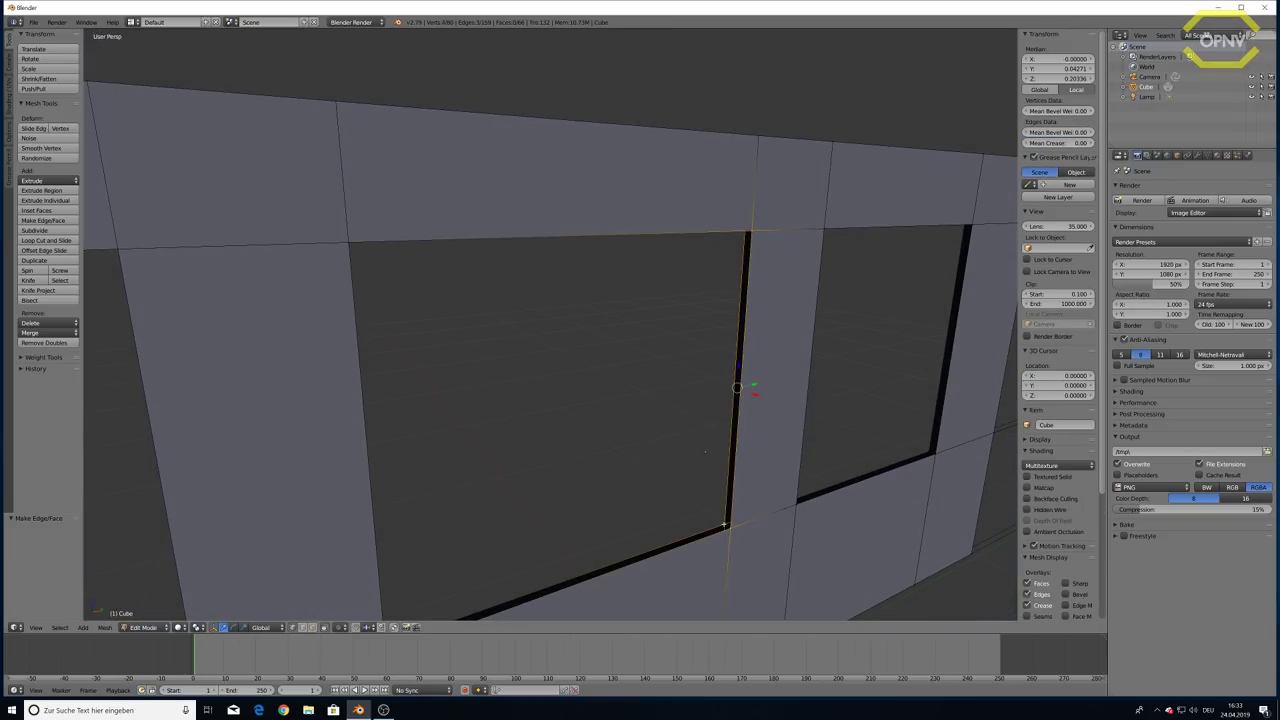
key("f")
Fill the gap along the window's bottom with a face, then look over the frame
mouse_move(725, 525)
middle_mouse_down()
mouse_move(737, 500)
mouse_move(516, 492)
middle_mouse_up()
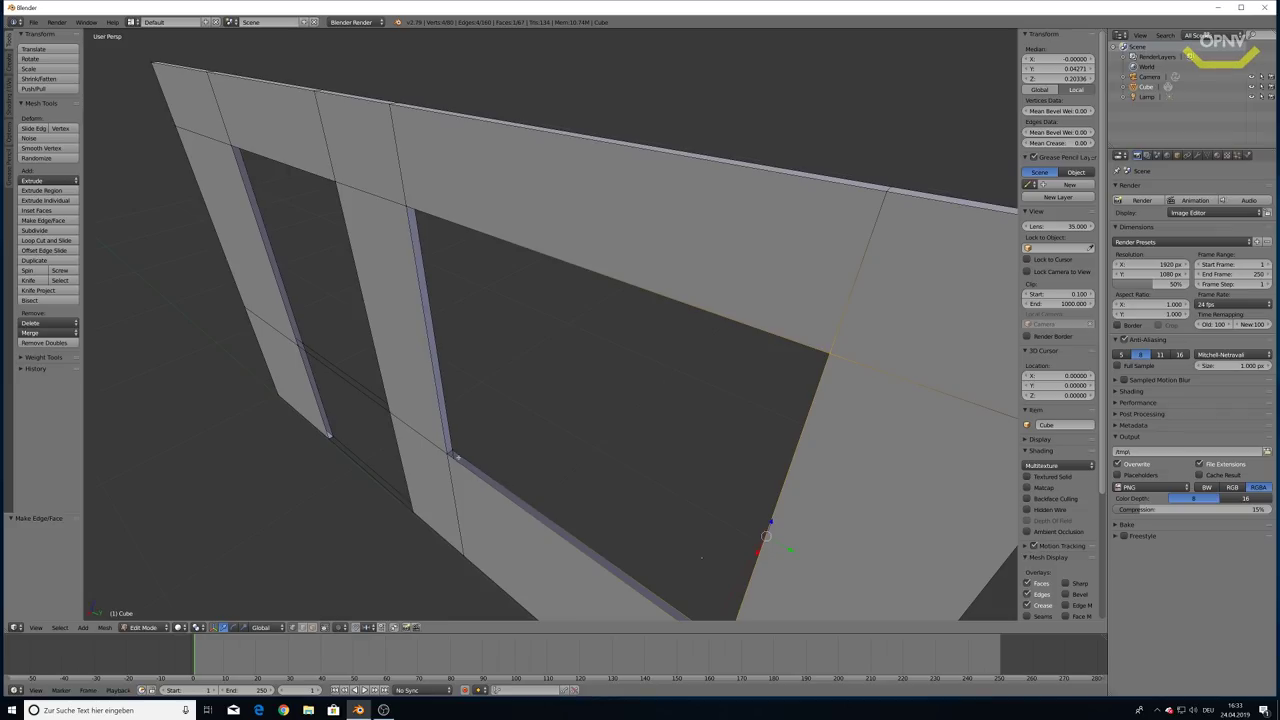
right_click(701, 557)
mouse_move(701, 557)
middle_mouse_down()
mouse_move(520, 466)
mouse_move(684, 380)
middle_mouse_up()
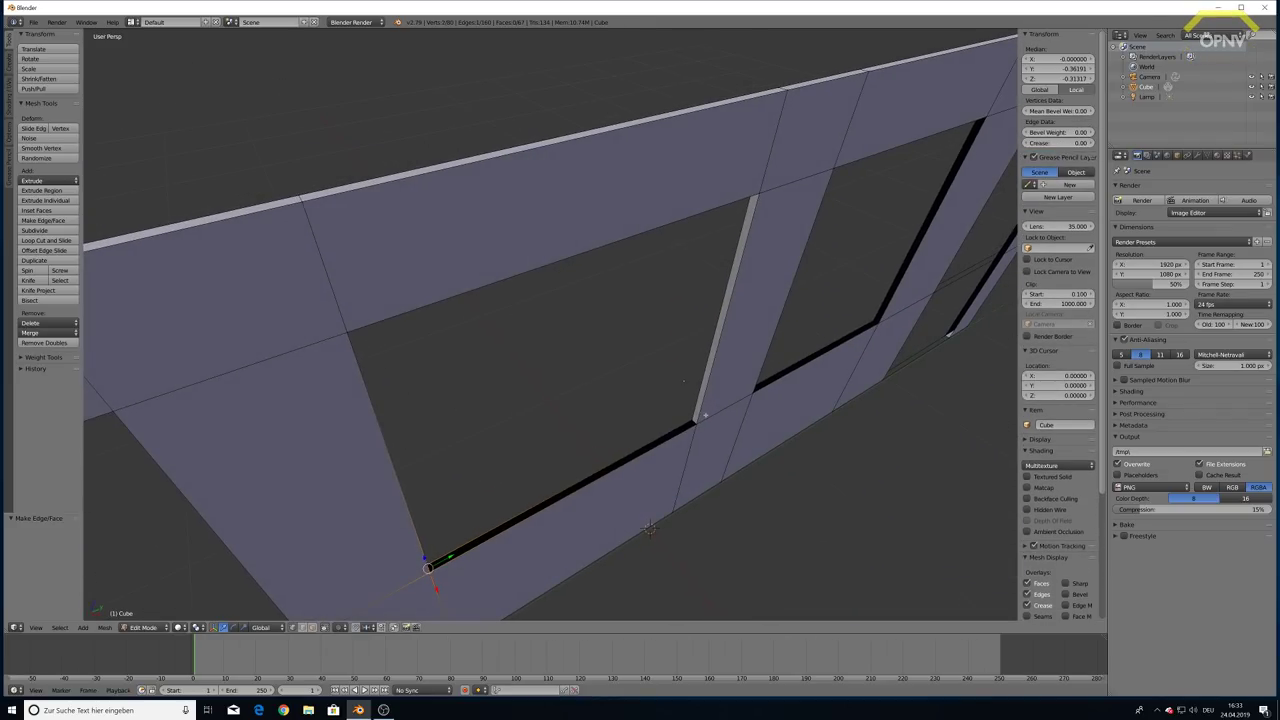
right_click(693, 424, "shift")
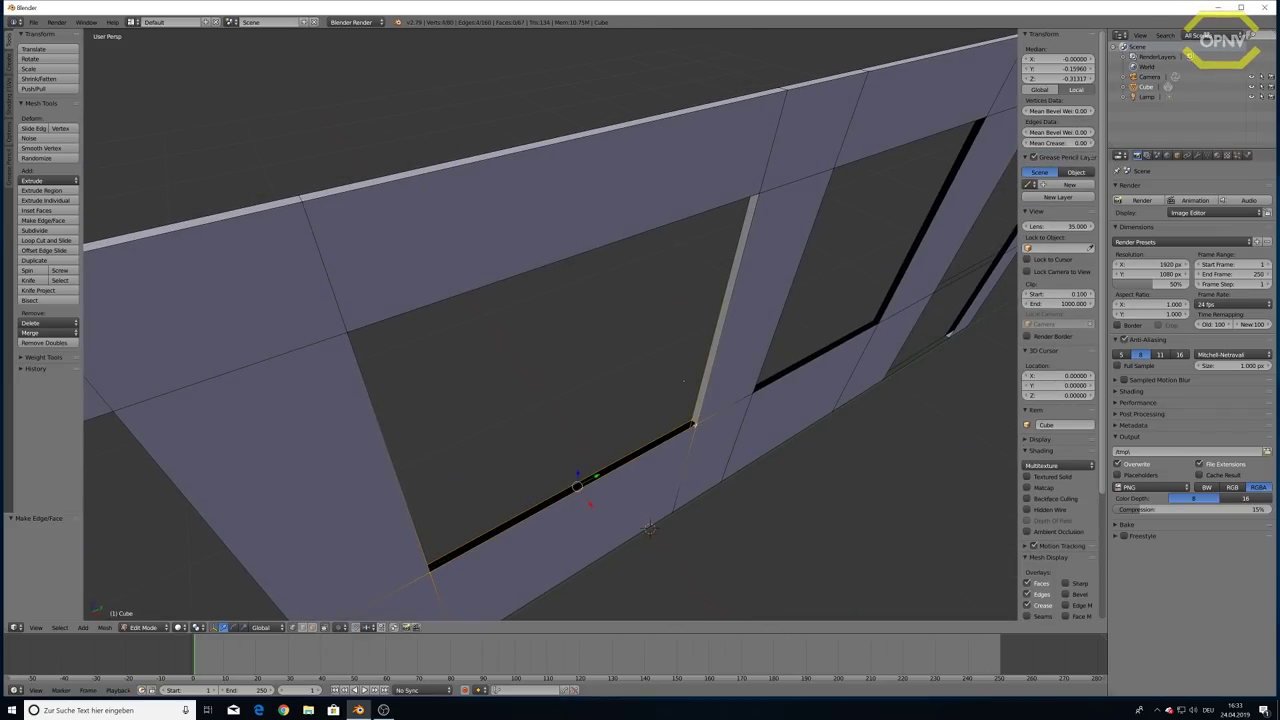
key("f")
mouse_move(683, 380)
middle_mouse_down()
mouse_move(686, 486)
mouse_move(651, 420)
mouse_move(697, 348)
middle_mouse_up()
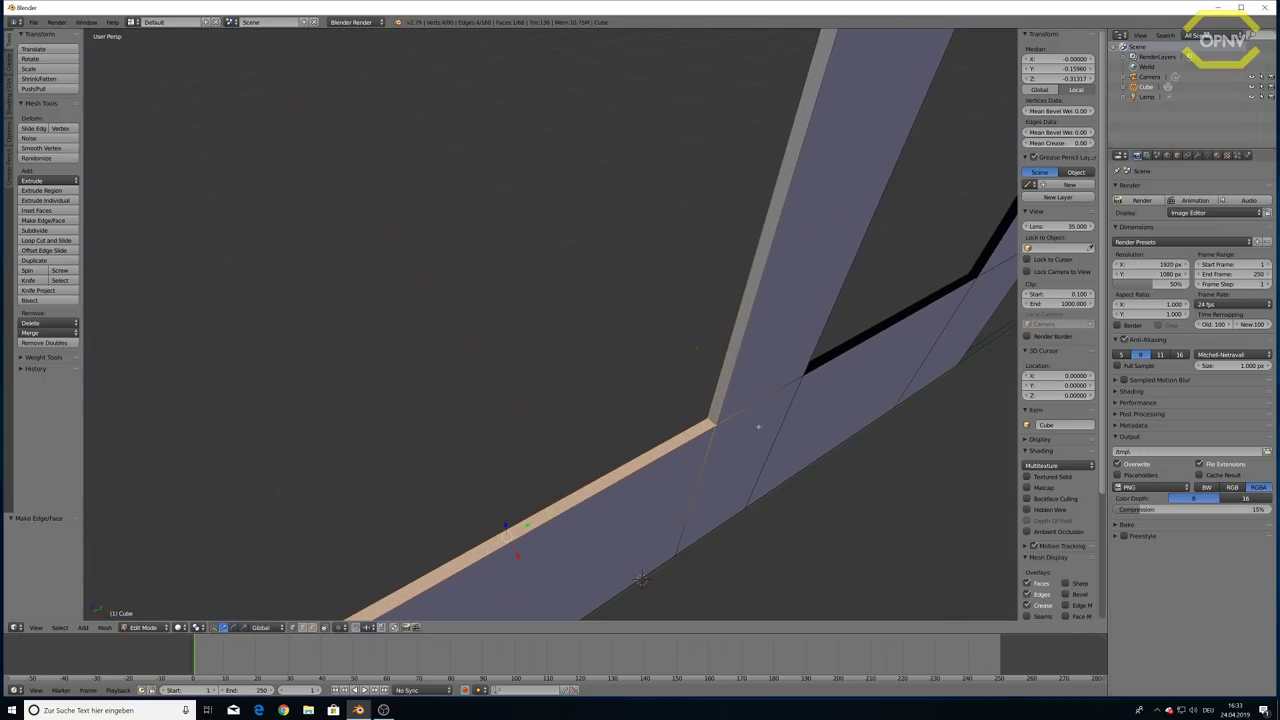
mouse_move(758, 427)
middle_mouse_down()
mouse_move(720, 377)
mouse_move(729, 403)
mouse_move(554, 391)
middle_mouse_up()
scroll(729, 403, "down", 3)
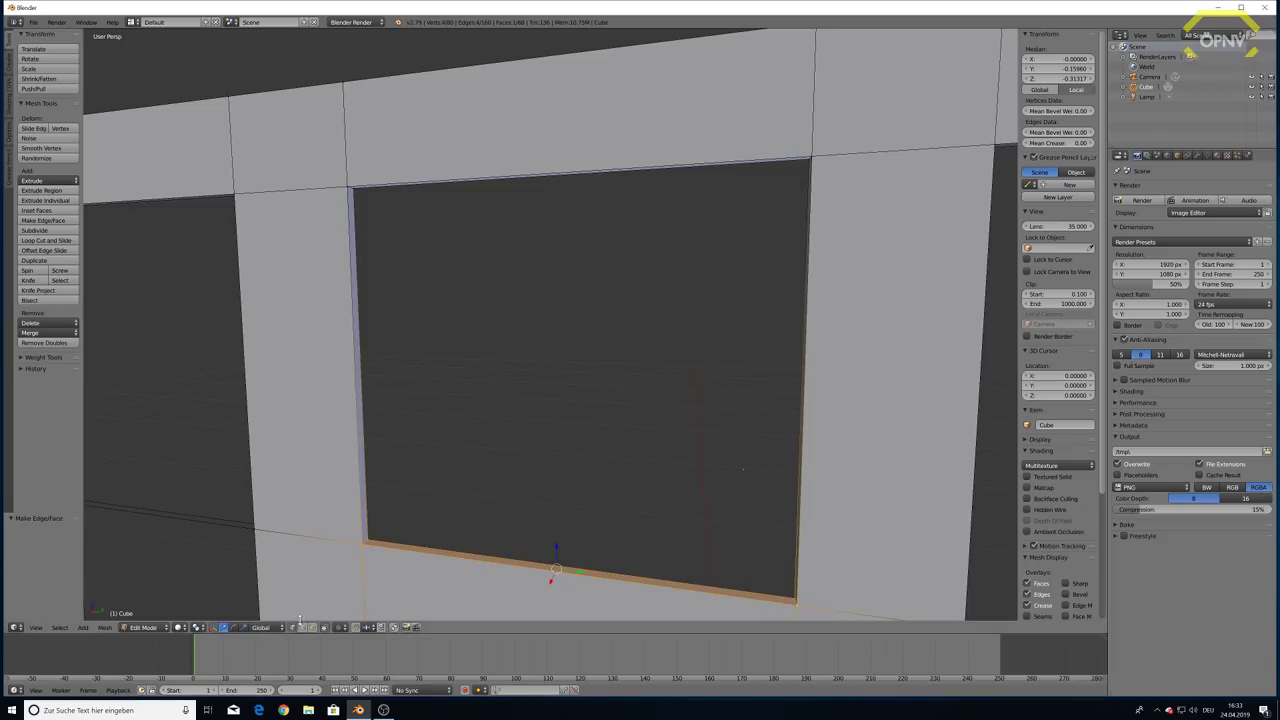
middle_click_drag(299, 619, 424, 271)
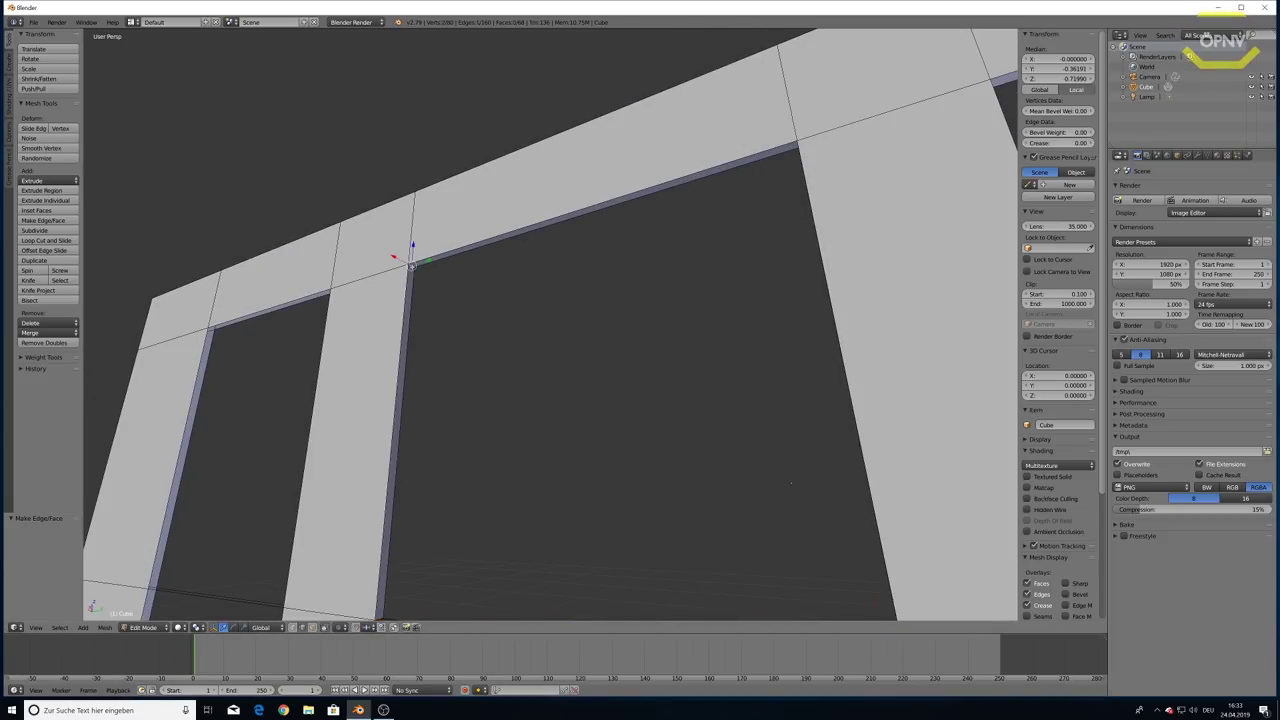
Try shifting the opening's top edge down and along Y, then undo both moves
scroll(550, 325, "up", 2)
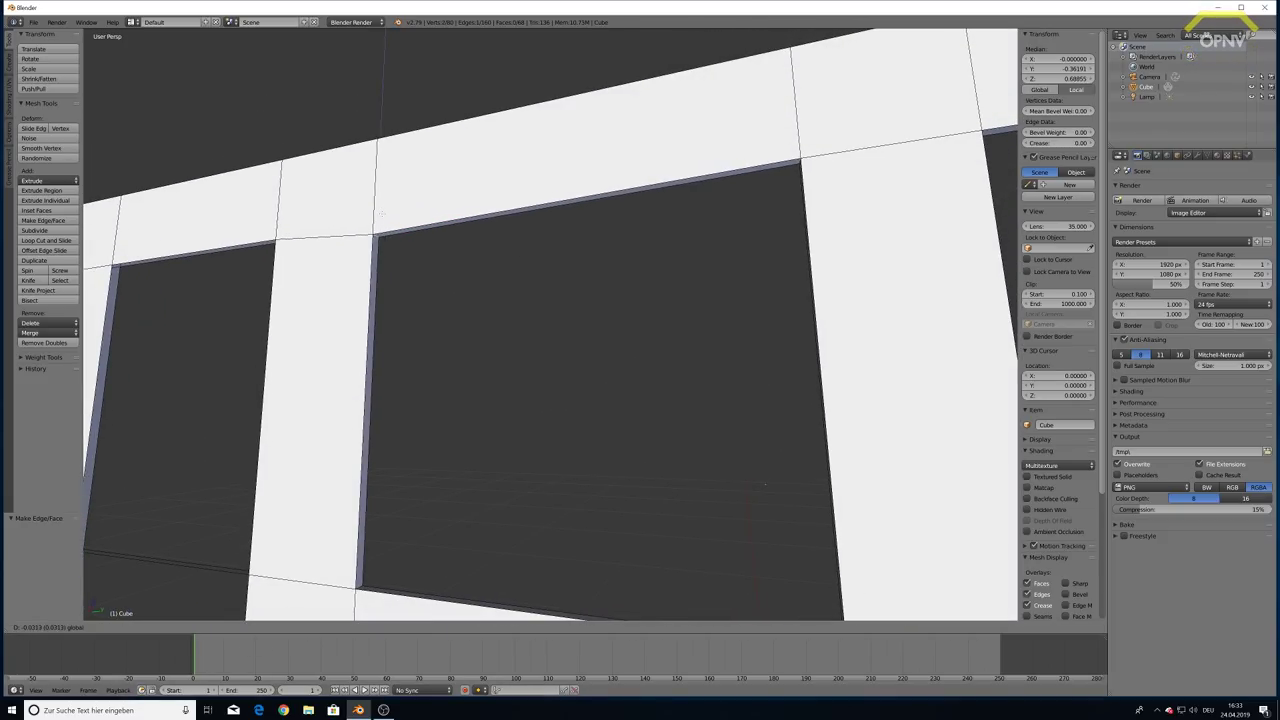
left_click_drag(376, 205, 400, 240)
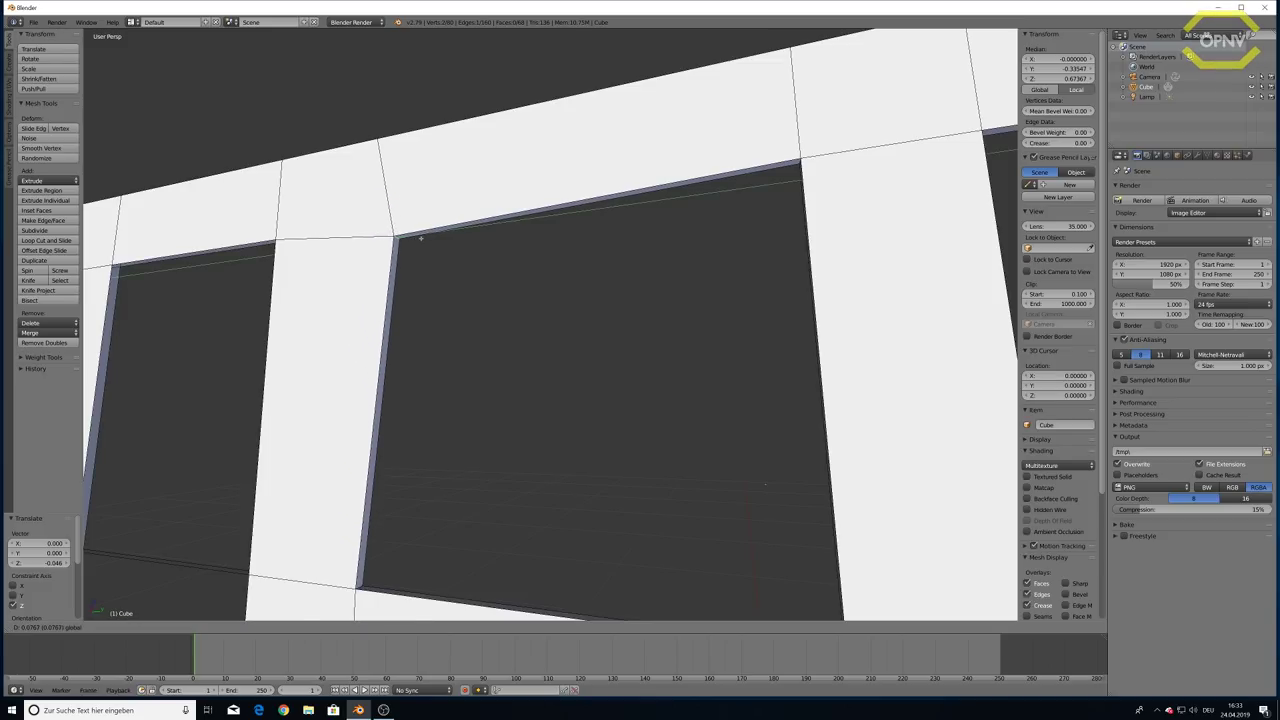
middle_click_drag(400, 240, 520, 262)
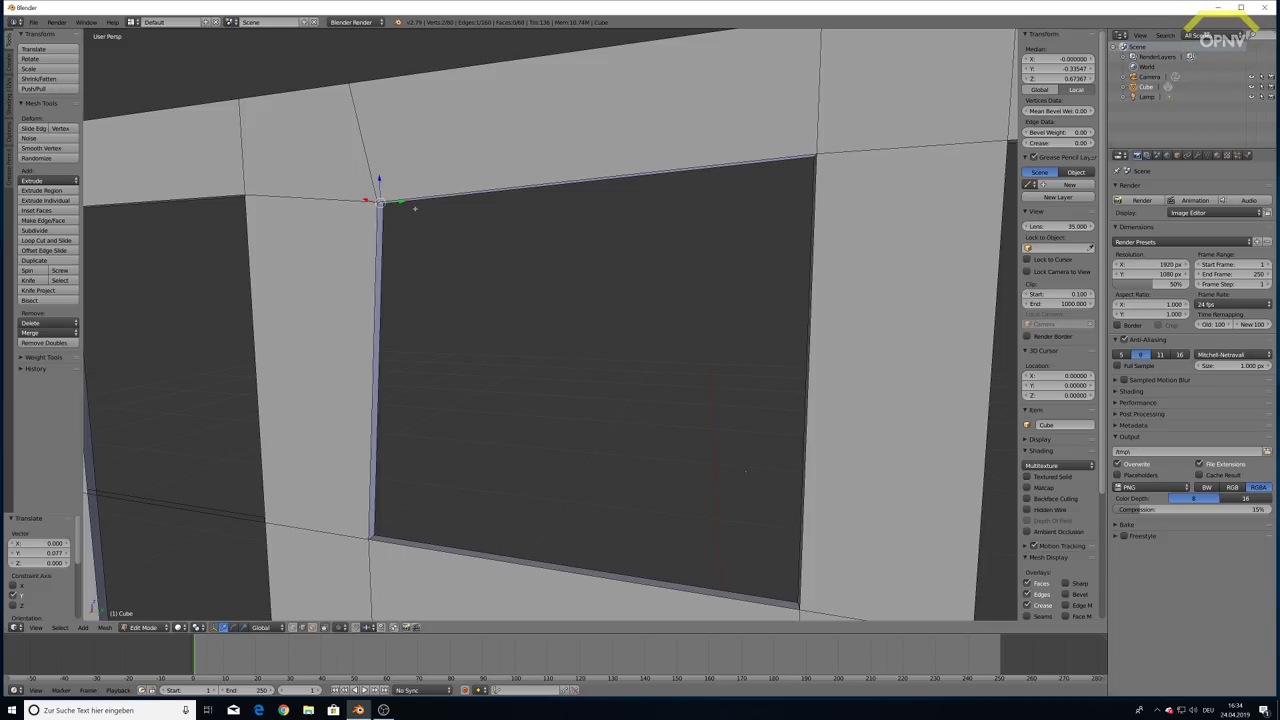
key("ctrl+z")
key("ctrl+z")
key("ctrl+z")
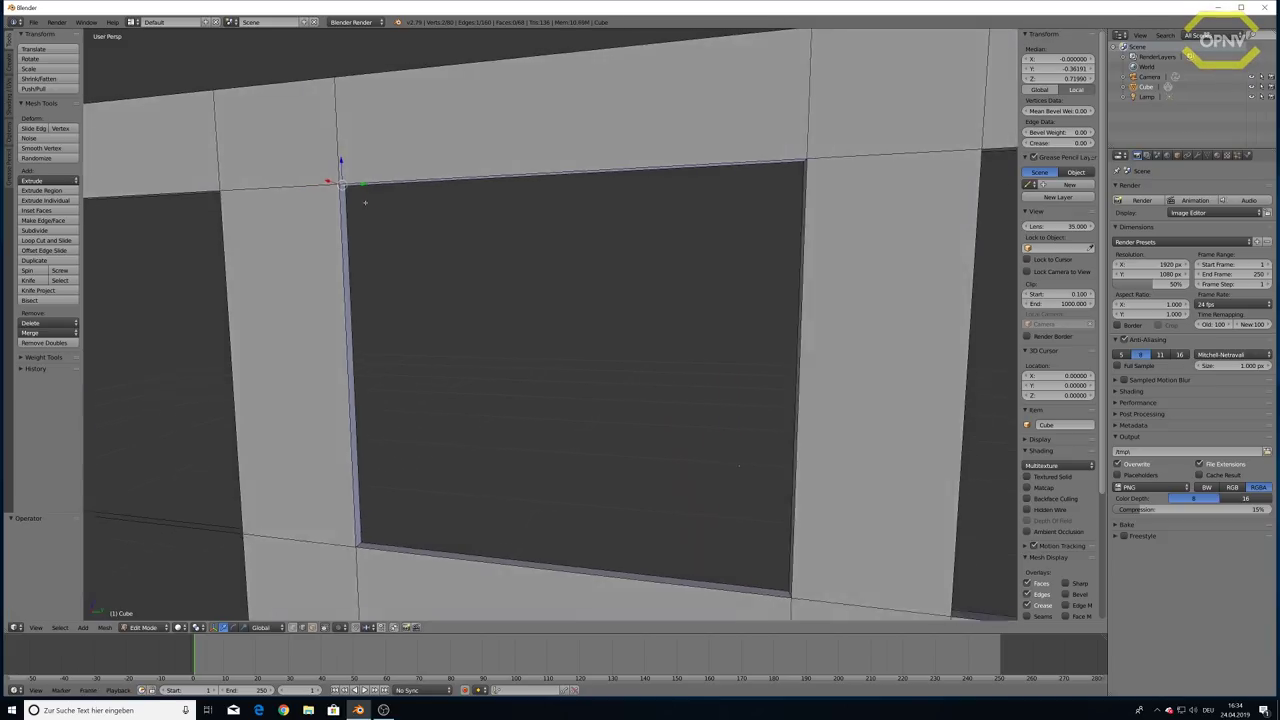
key("ctrl+z")
scroll(550, 325, "down", 5)
Scale the selected wall part to thicken it
mouse_move(550, 325)
middle_mouse_down()
mouse_move(520, 330)
mouse_move(560, 320)
middle_mouse_up()
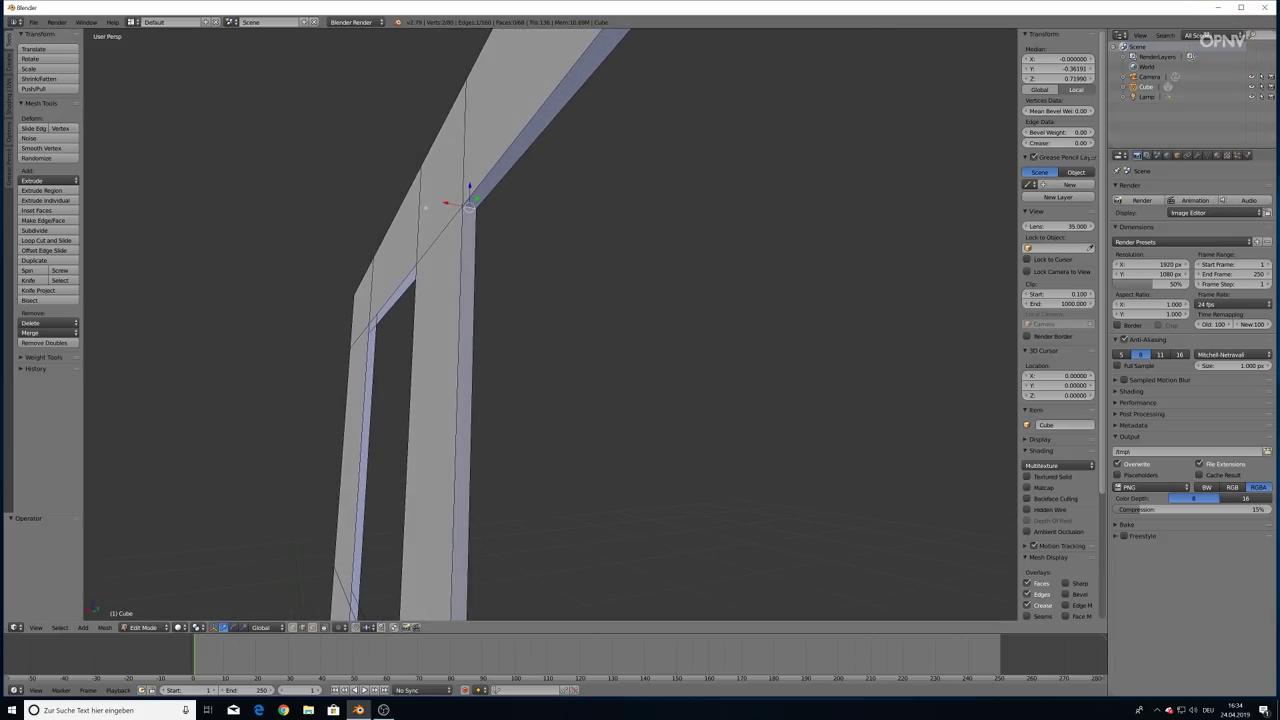
middle_click_drag(540, 260, 483, 221)
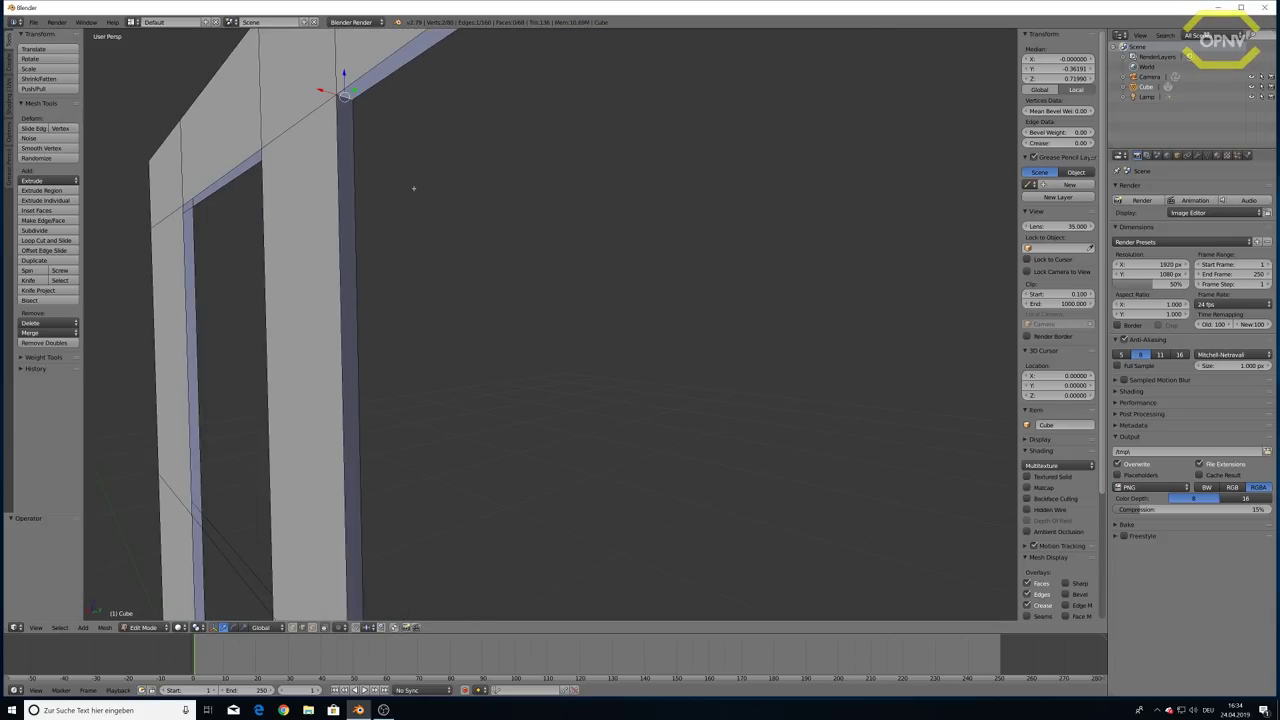
scroll(413, 188, "up", 3)
scroll(422, 194, "down", 1)
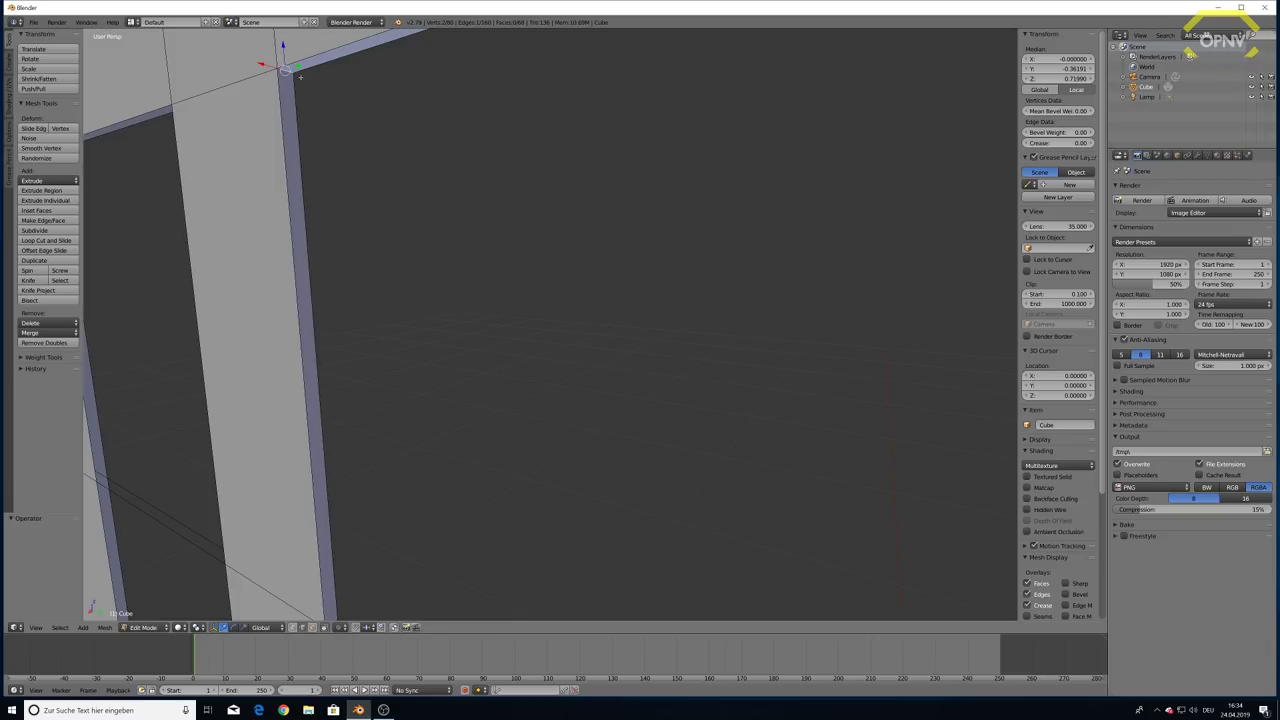
key("s")
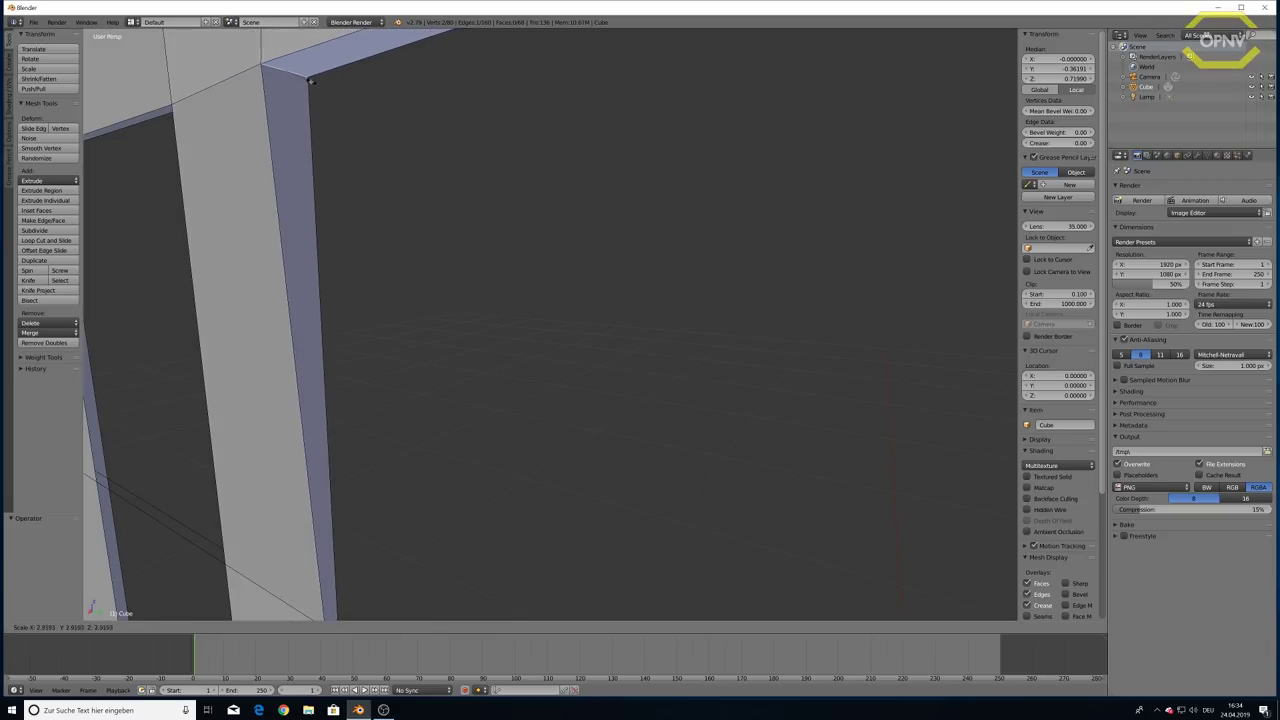
left_click(350, 91)
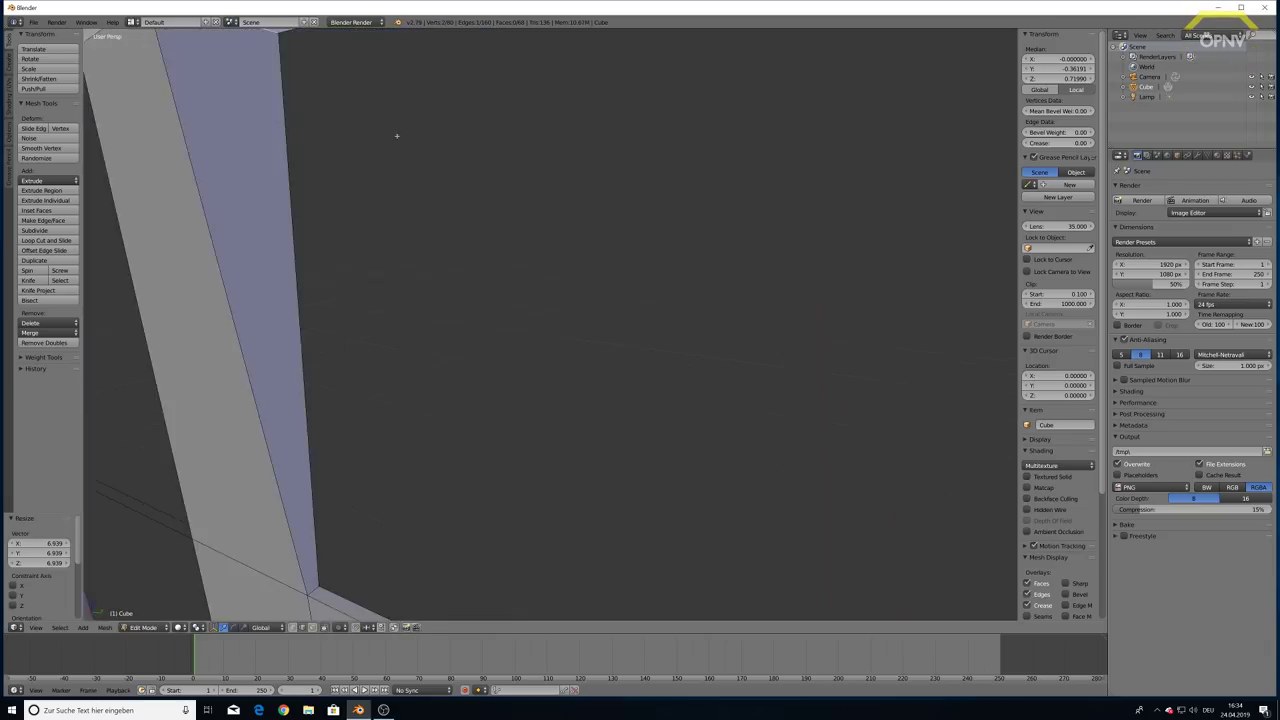
scroll(380, 130, "down", 5)
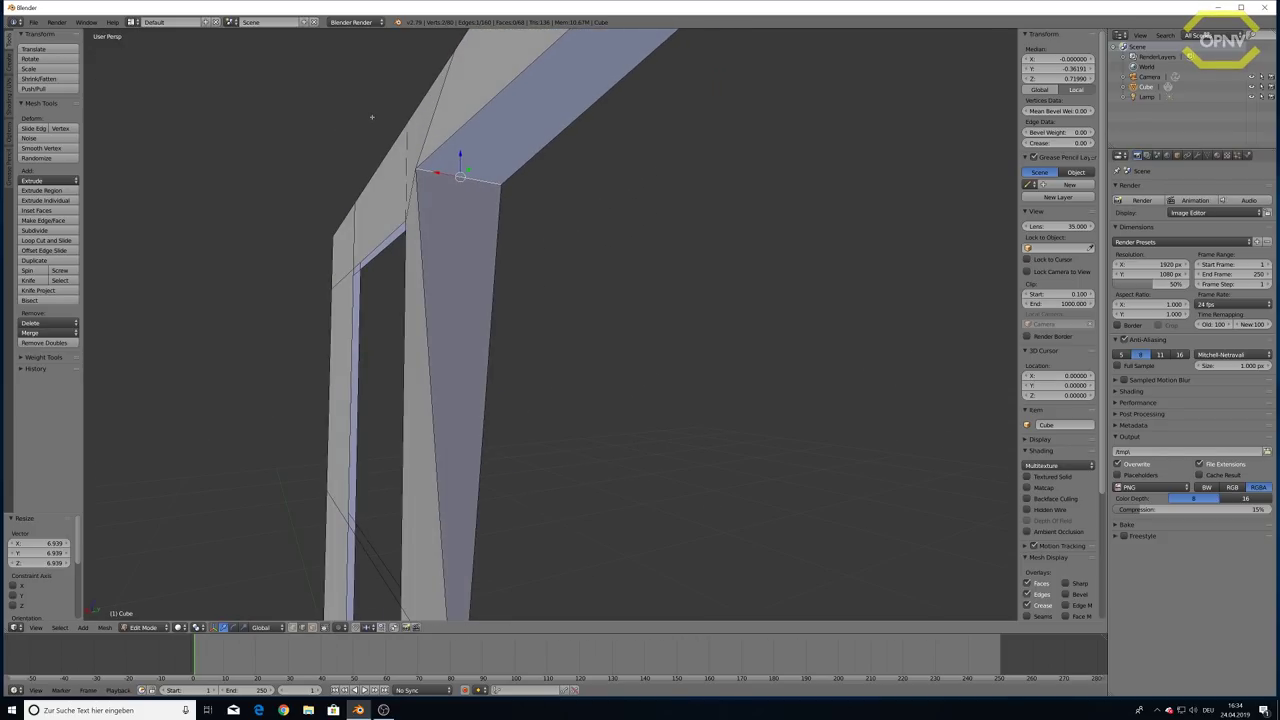
middle_click_drag(371, 117, 404, 146)
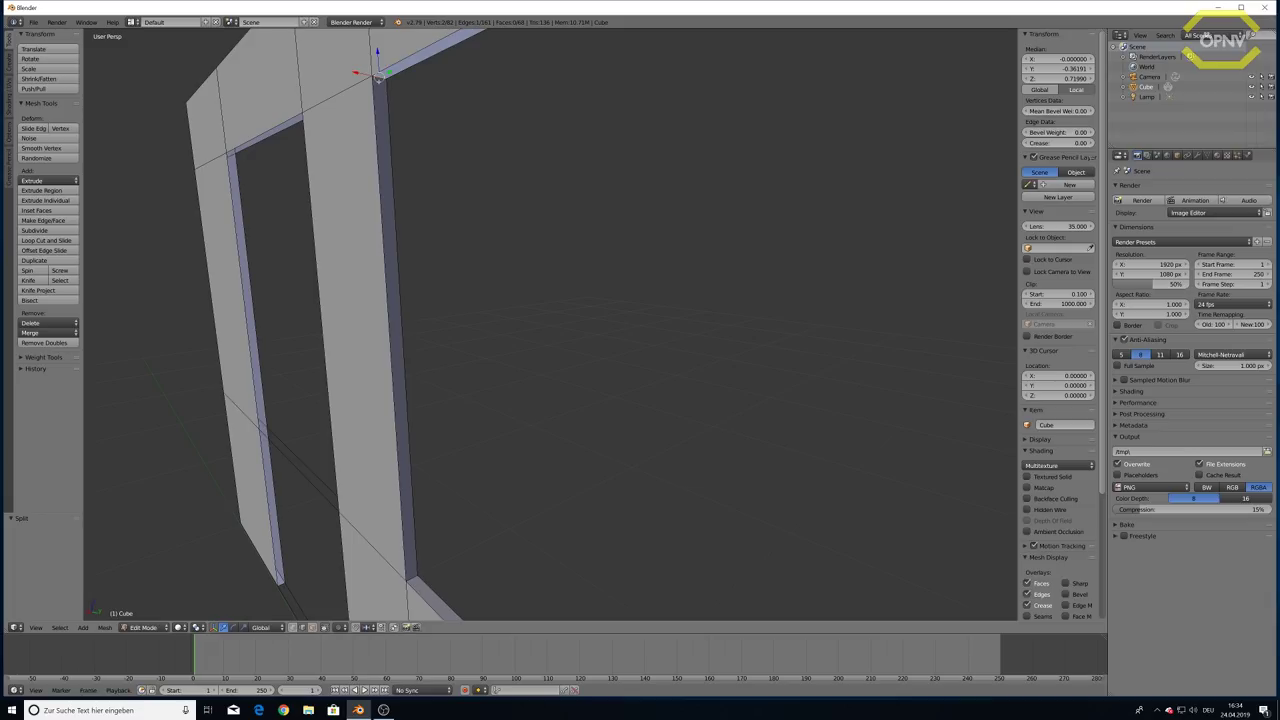
Rotate the selected frame edge and frame the view on it
key("r")
left_click(400, 140)
mouse_move(400, 140)
middle_mouse_down()
mouse_move(417, 194)
mouse_move(566, 446)
middle_mouse_up()
scroll(417, 194, "up", 4)
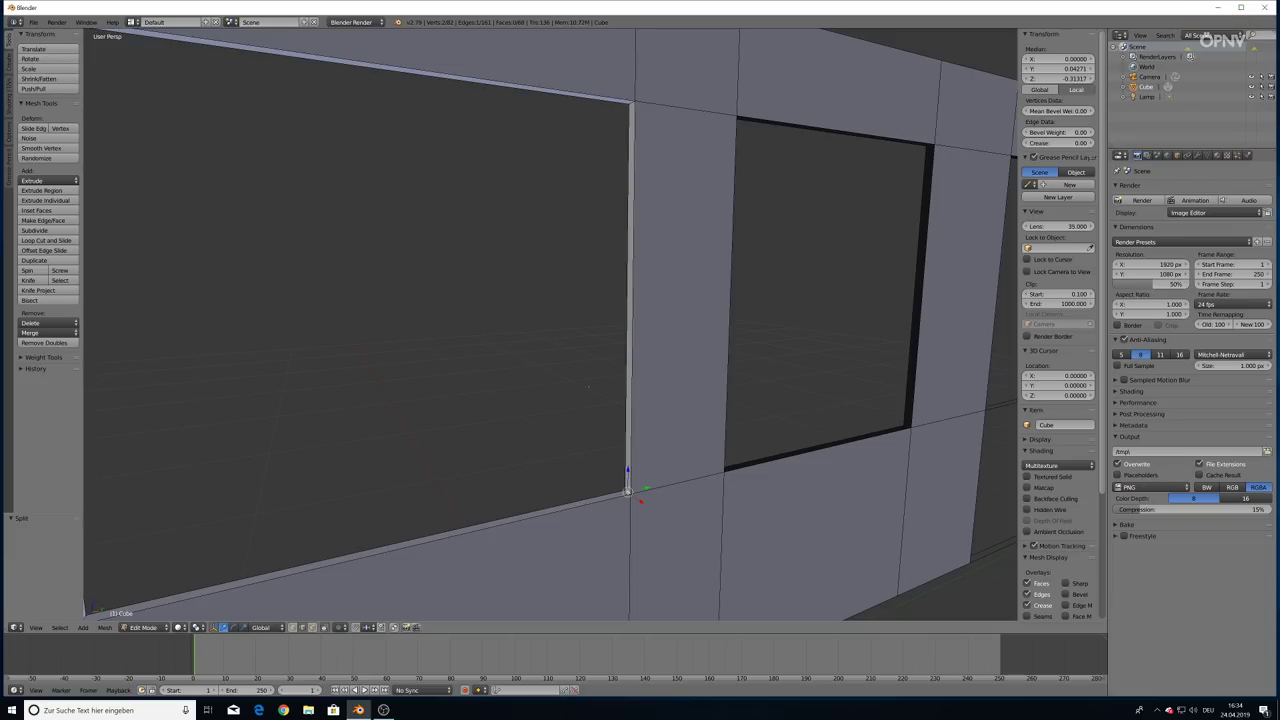
key("KP_6")
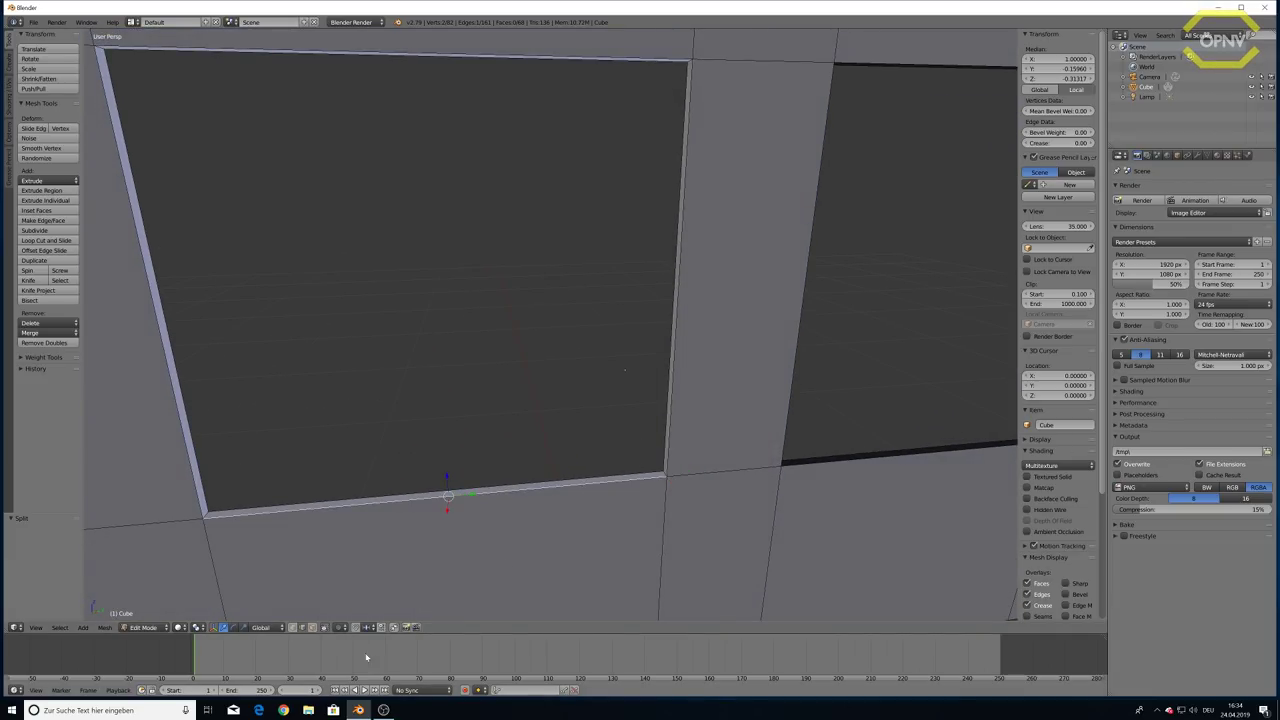
Try extruding the opening's bottom edge, cancel it, and toggle out and back into Edit Mode
right_click(445, 495, "shift")
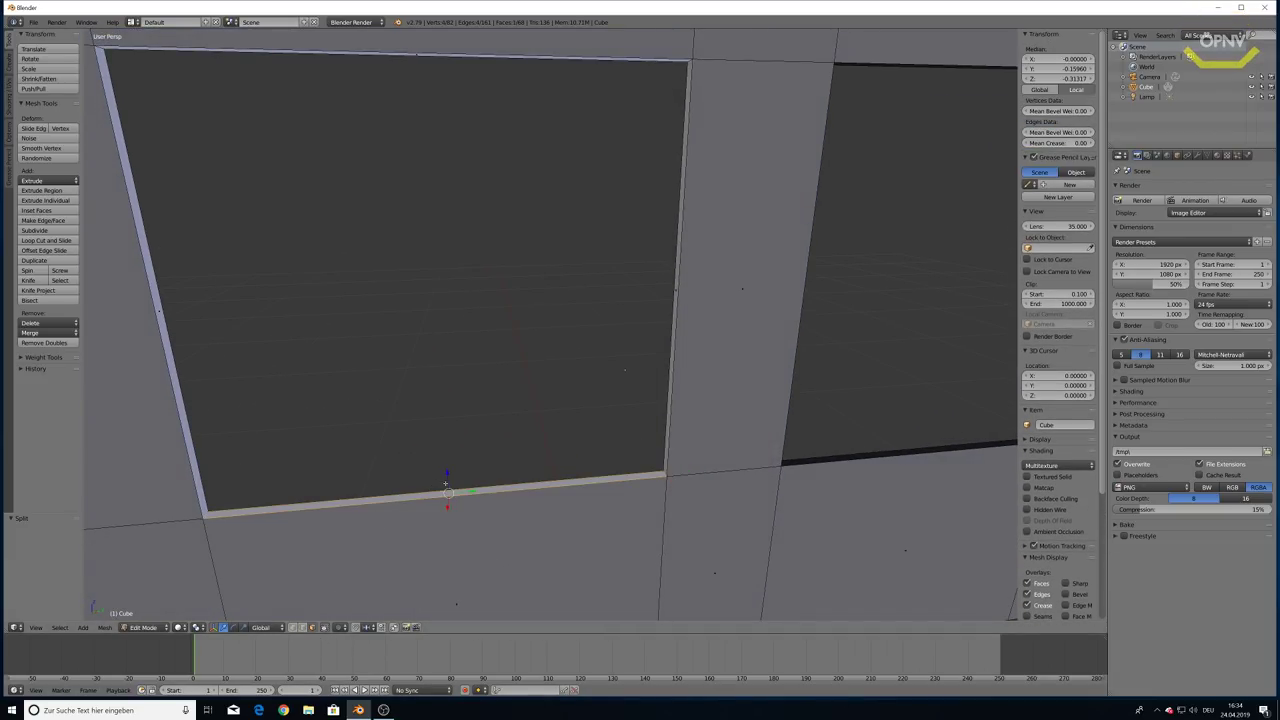
key("e")
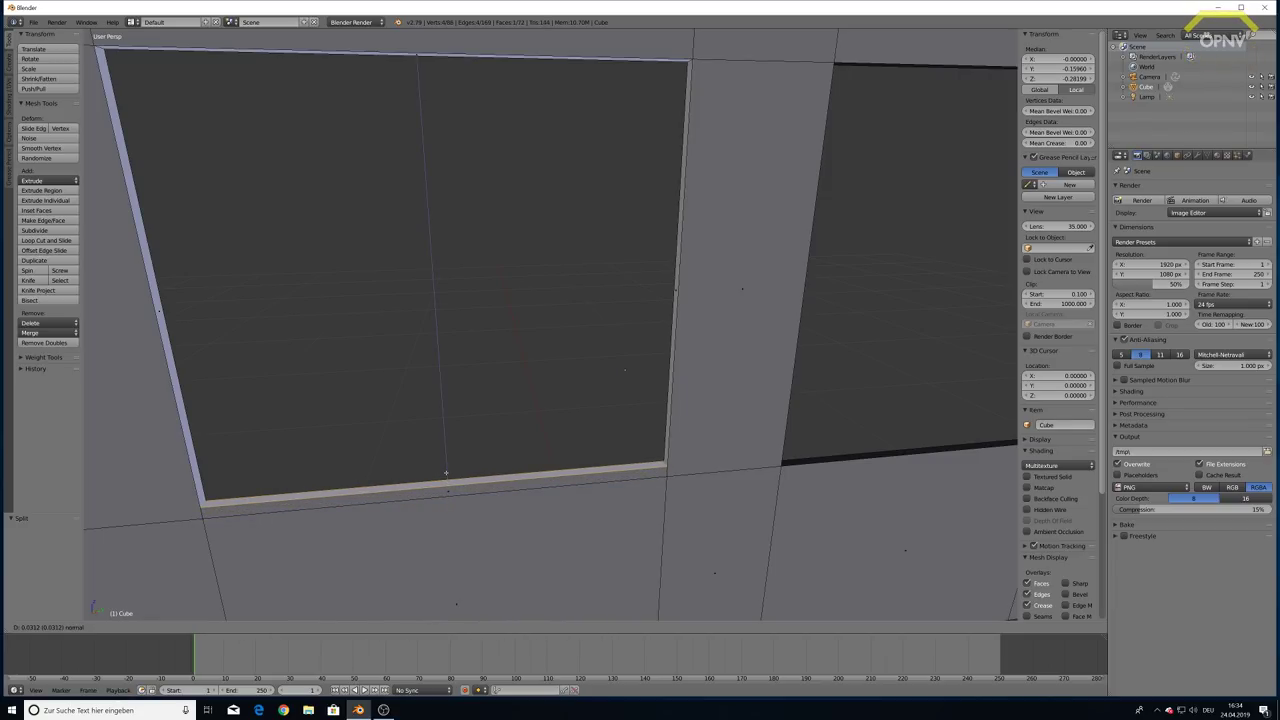
right_click(446, 473)
middle_click_drag(447, 529, 613, 569)
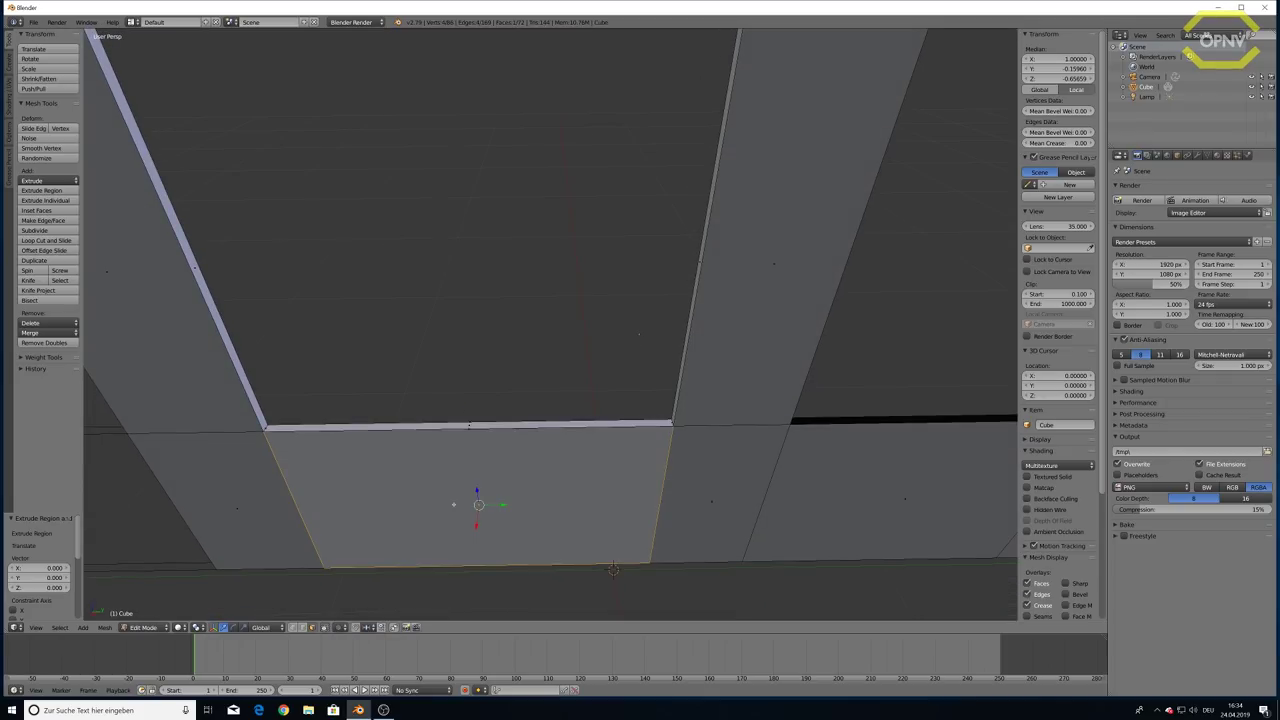
key("ctrl+c")
key("w")
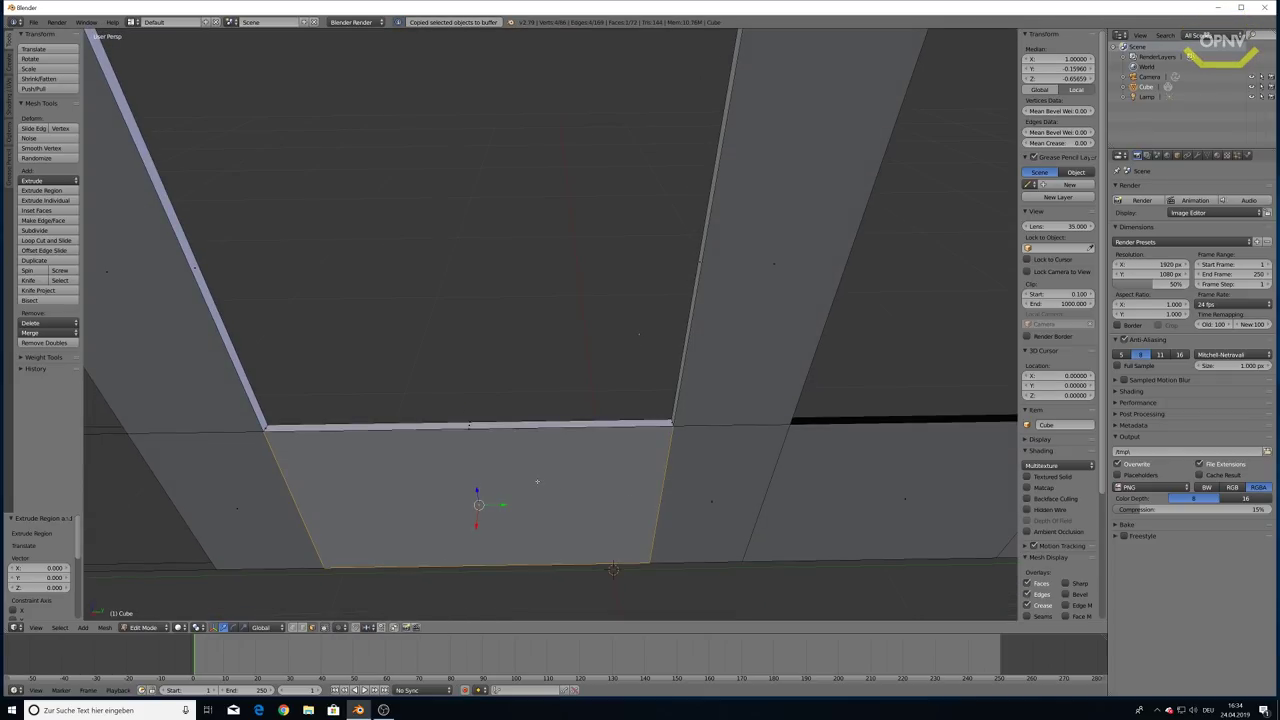
key("Tab")
mouse_move(493, 490)
middle_mouse_down()
mouse_move(544, 479)
mouse_move(449, 466)
mouse_move(529, 446)
mouse_move(594, 457)
mouse_move(503, 480)
mouse_move(510, 471)
mouse_move(475, 437)
mouse_move(617, 434)
mouse_move(417, 480)
mouse_move(680, 466)
mouse_move(667, 430)
mouse_move(620, 411)
mouse_move(467, 463)
mouse_move(741, 475)
mouse_move(640, 430)
mouse_move(596, 344)
middle_mouse_up()
key("Tab")
Join the two corner vertices at the wall joint with a new edge
right_click(609, 418)
right_click(596, 344, "shift")
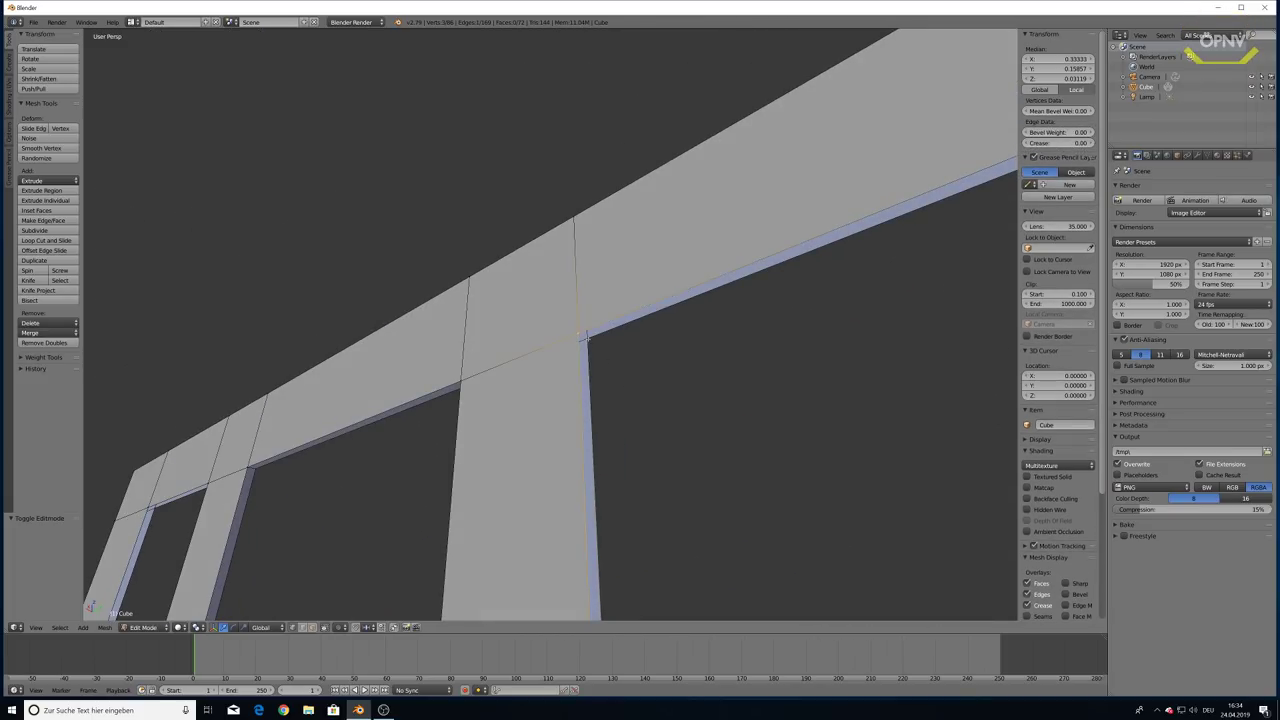
key("f")
mouse_move(583, 337)
middle_mouse_down()
mouse_move(657, 371)
mouse_move(592, 228)
middle_mouse_up()
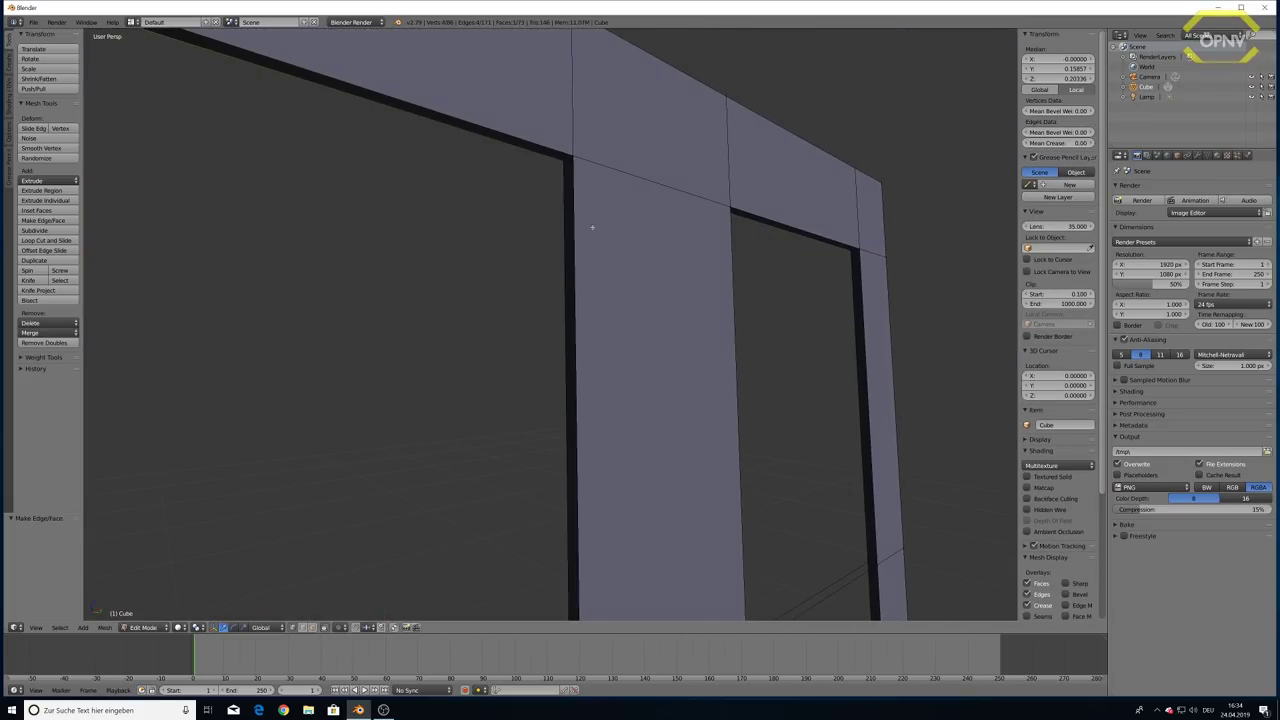
Fill a face between the vertical edges running down to the joint corner
right_click(572, 157)
middle_click_drag(572, 157, 581, 346)
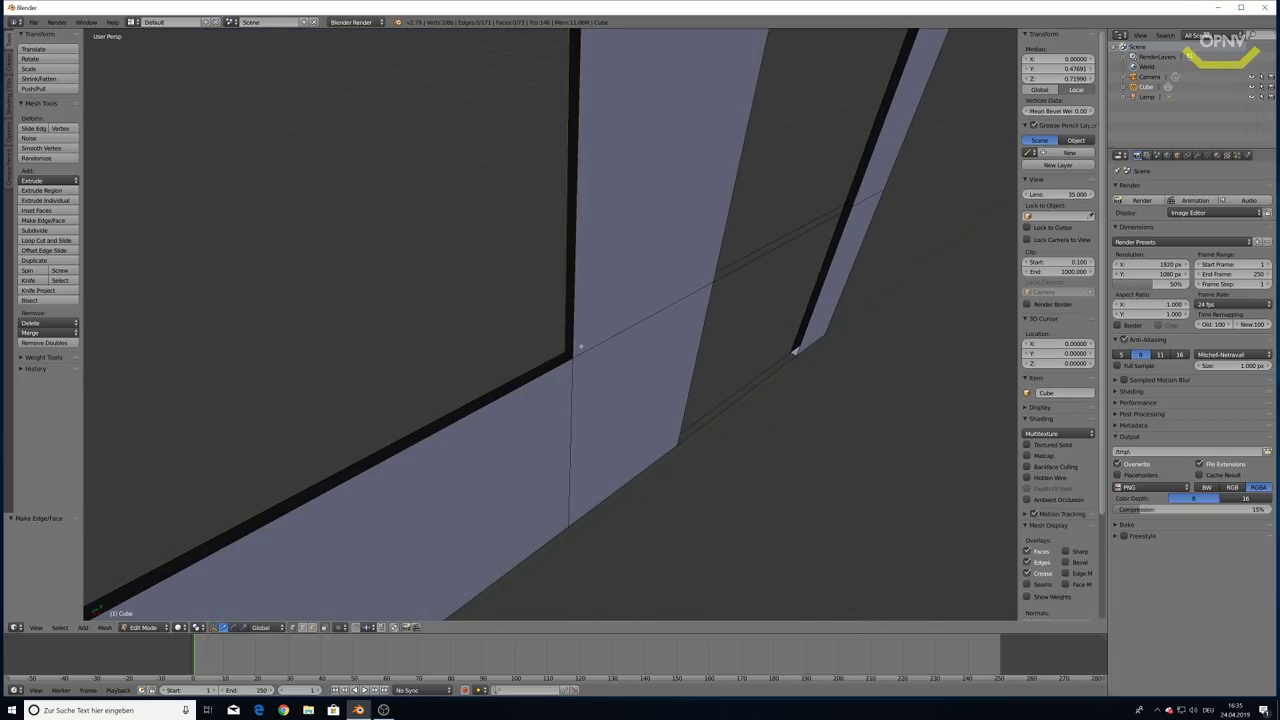
right_click(566, 354, "shift")
right_click(570, 440, "shift")
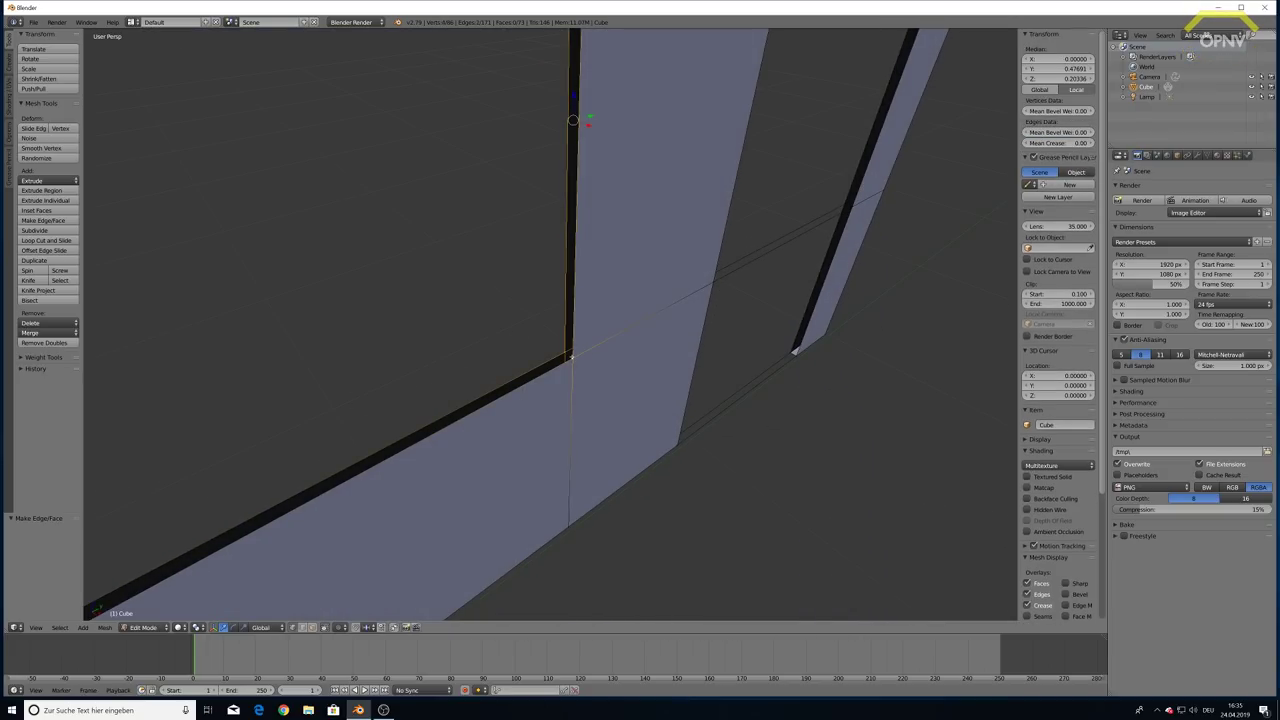
key("f")
Close the gap near the corner with a new face from the joint and bottom edges
right_click(566, 354)
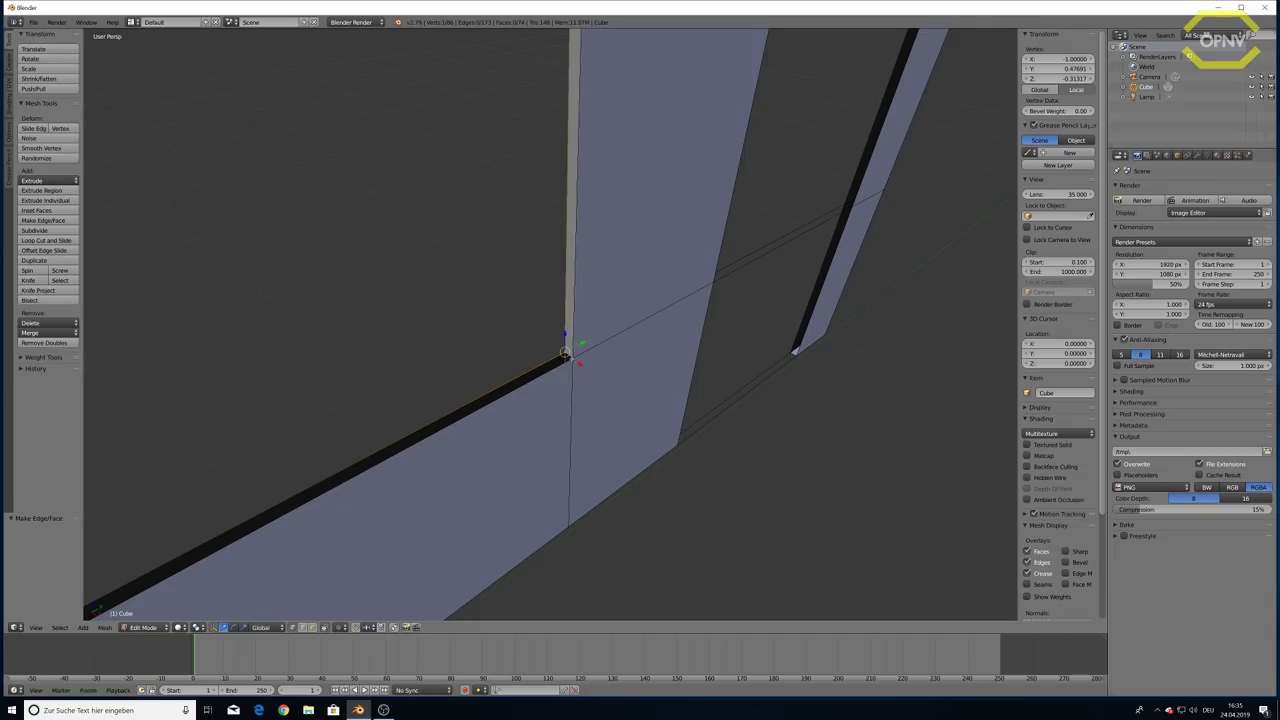
mouse_move(566, 352)
middle_mouse_down()
mouse_move(480, 360)
mouse_move(603, 368)
middle_mouse_up()
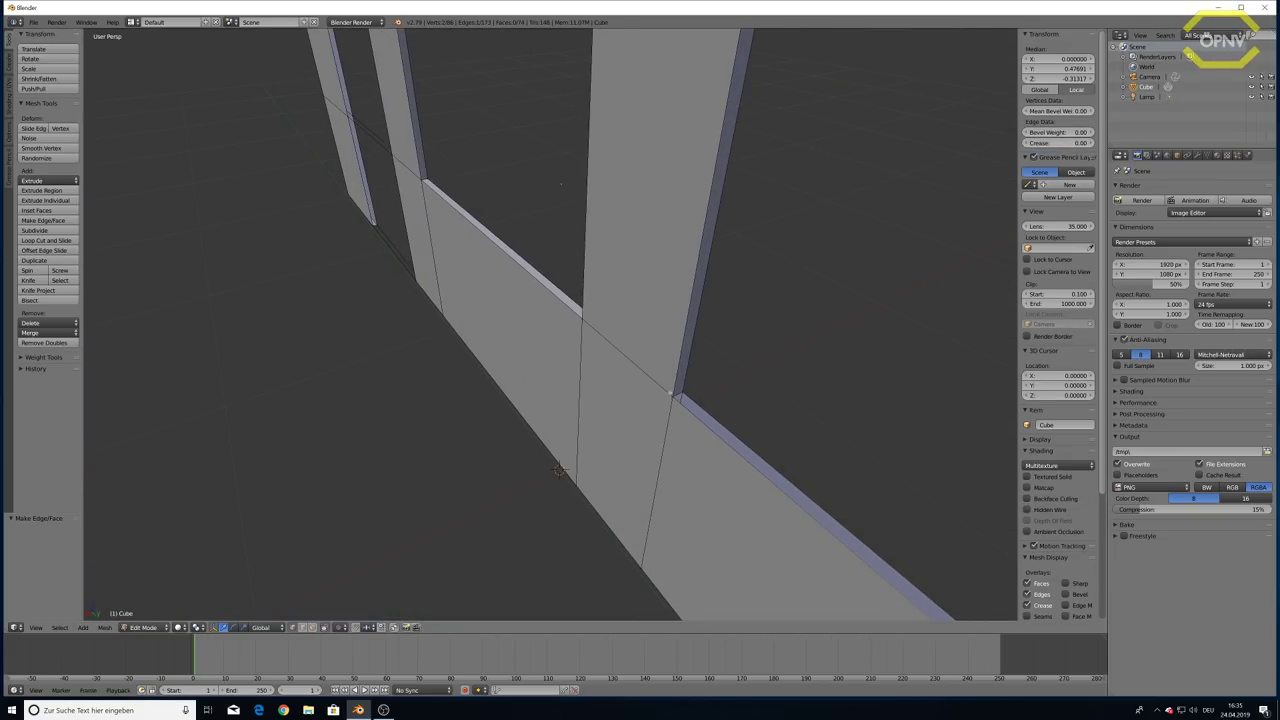
right_click(699, 395, "shift")
middle_click_drag(684, 396, 760, 470)
right_click(880, 575, "shift")
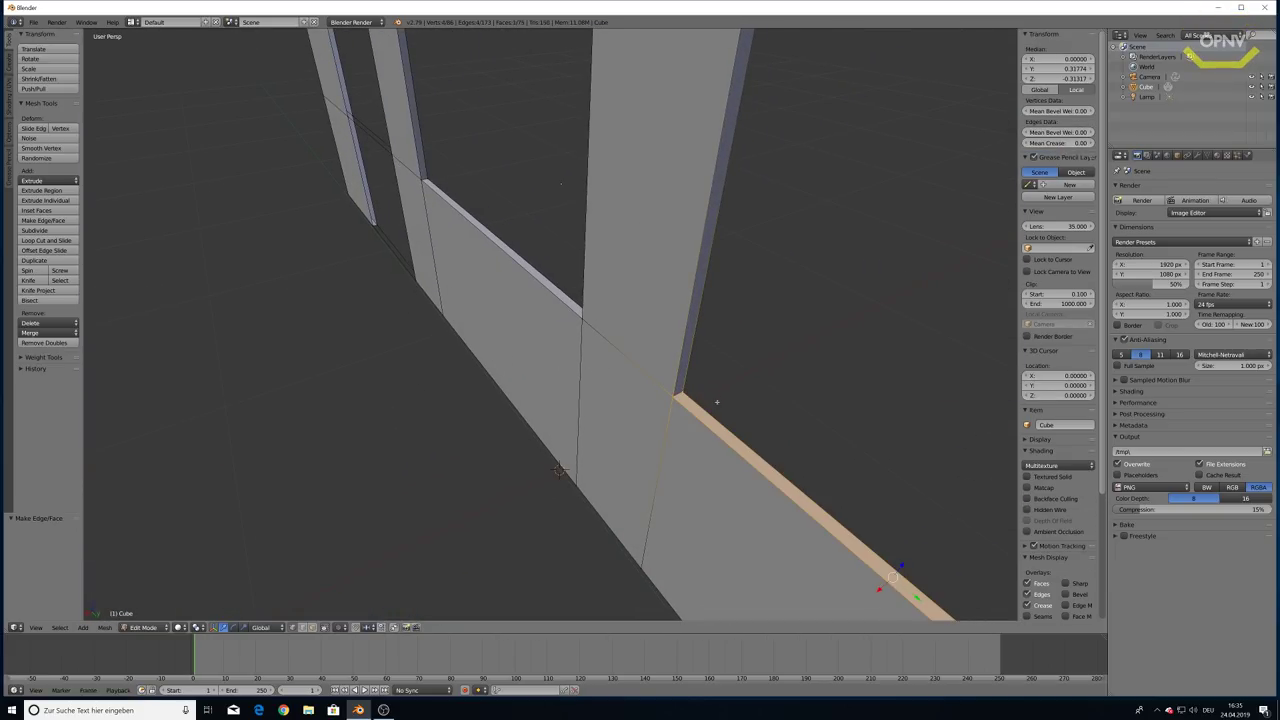
key("f")
mouse_move(880, 575)
middle_mouse_down()
mouse_move(541, 400)
mouse_move(674, 426)
middle_mouse_up()
Select the edges along the beam's underside
right_click(531, 413)
right_click(520, 403, "shift")
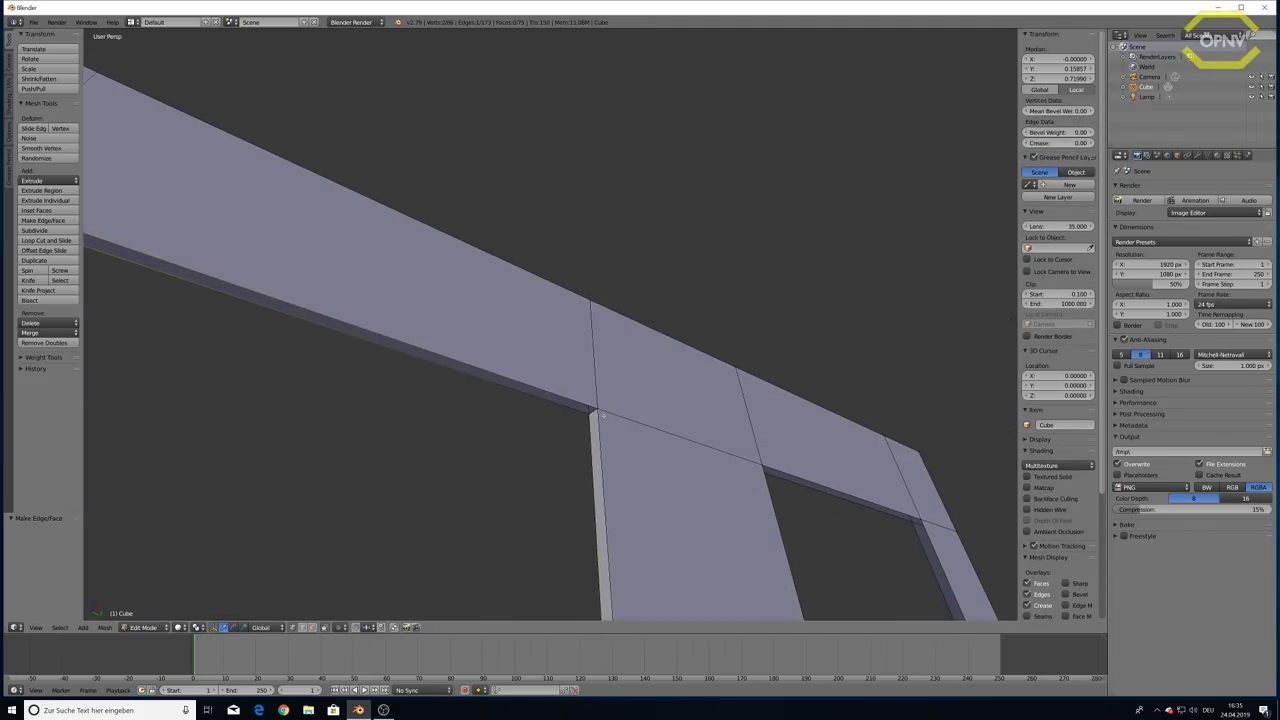
right_click(368, 323)
right_click(368, 323, "shift")
mouse_move(368, 323)
middle_mouse_down()
mouse_move(576, 458)
mouse_move(563, 509)
mouse_move(594, 420)
mouse_move(536, 473)
mouse_move(586, 429)
mouse_move(777, 417)
mouse_move(531, 443)
middle_mouse_up()
Deselect the mesh and orbit to an angled view of the wall
key("a")
scroll(536, 474, "down", 4)
scroll(531, 469, "down", 4)
scroll(534, 443, "up", 3)
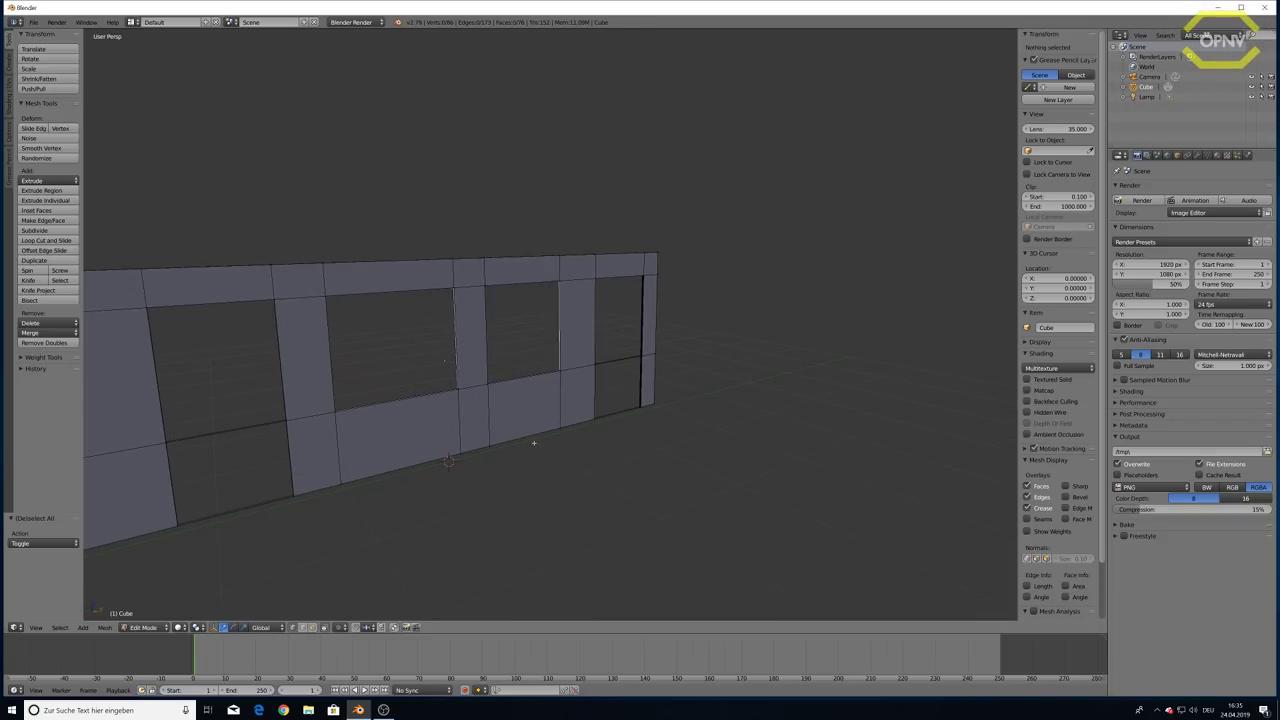
scroll(534, 443, "down", 2)
scroll(531, 443, "down", 2)
mouse_move(531, 443)
middle_mouse_down()
mouse_move(334, 420)
mouse_move(437, 449)
mouse_move(481, 430)
mouse_move(551, 434)
mouse_move(514, 431)
mouse_move(475, 401)
mouse_move(500, 397)
middle_mouse_up()
Copy the wall object, paste it, and place the copy parallel beside the original
key("Tab")
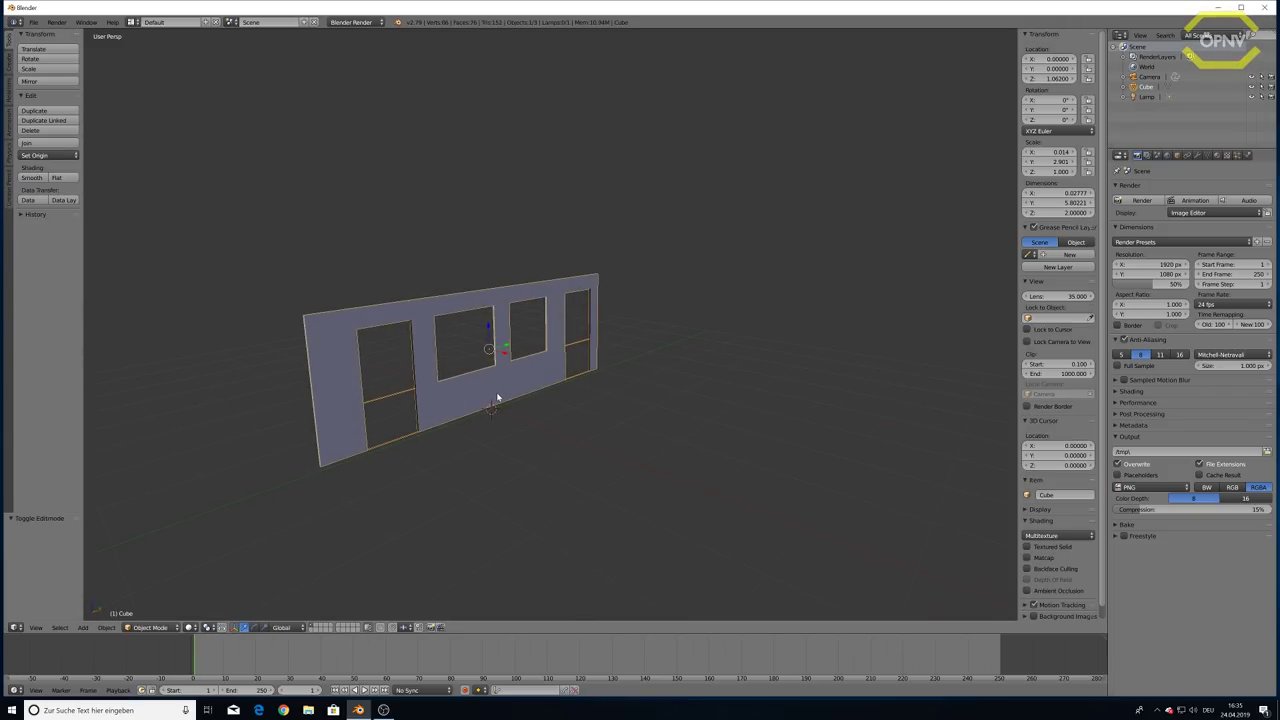
key("ctrl+c")
key("ctrl+v")
key("g")
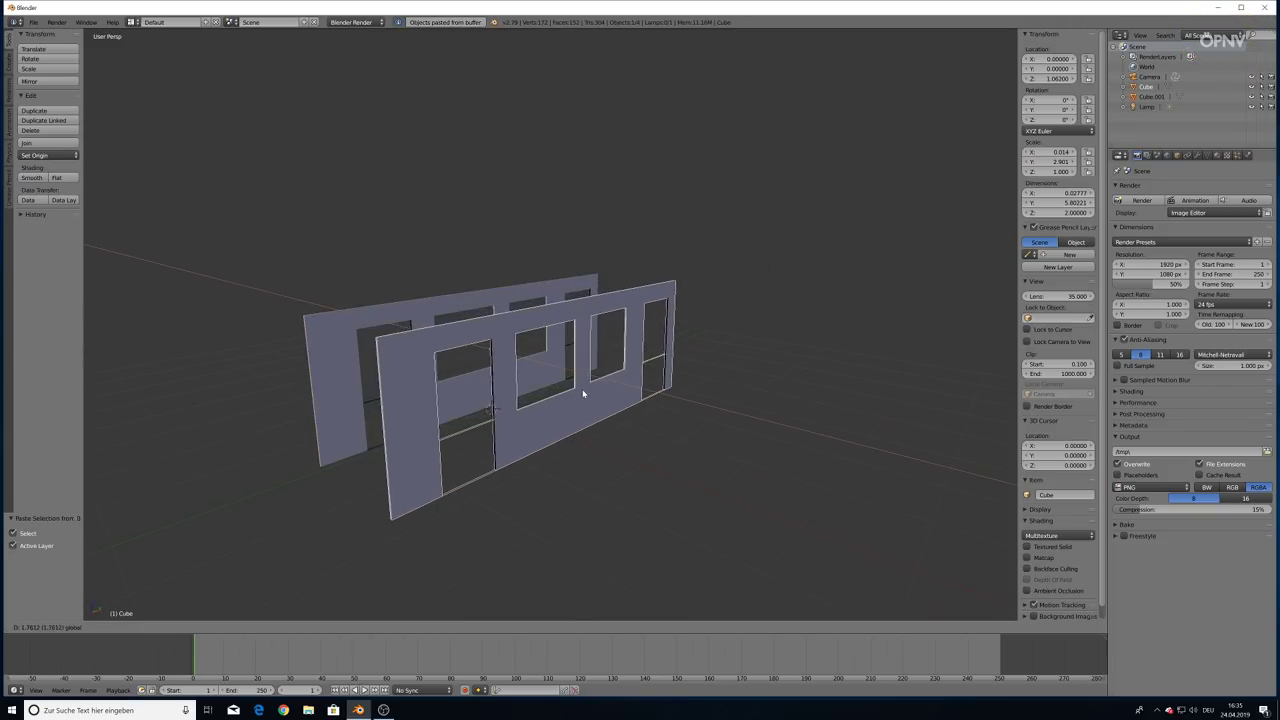
left_click(592, 408)
middle_click_drag(594, 408, 651, 420)
key("a")
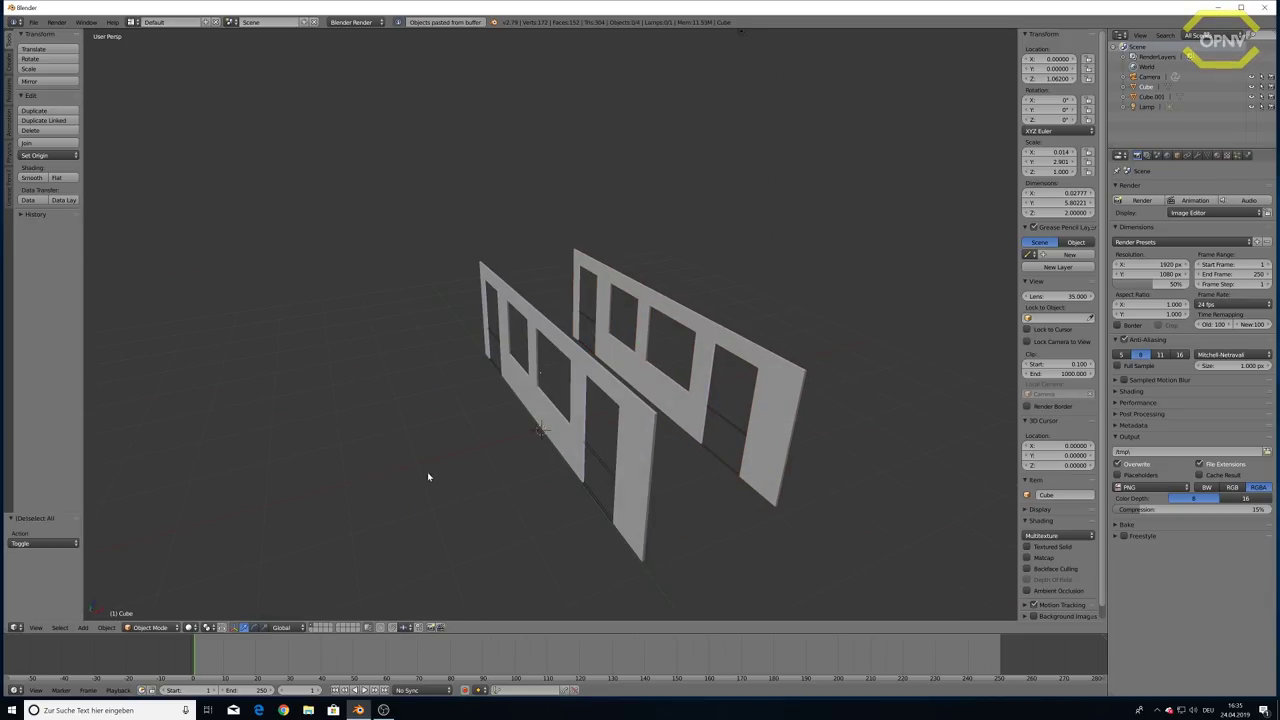
mouse_move(429, 477)
middle_mouse_down()
mouse_move(571, 448)
mouse_move(714, 462)
middle_mouse_up()
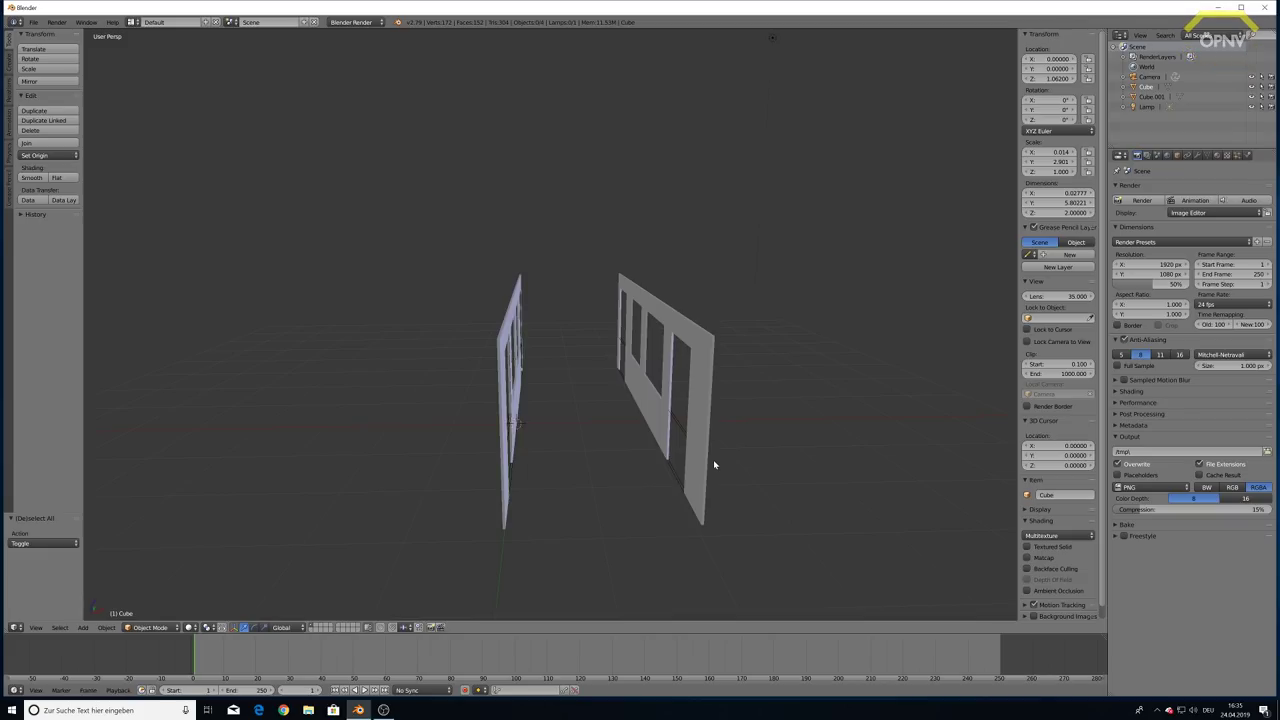
key("shift+a")
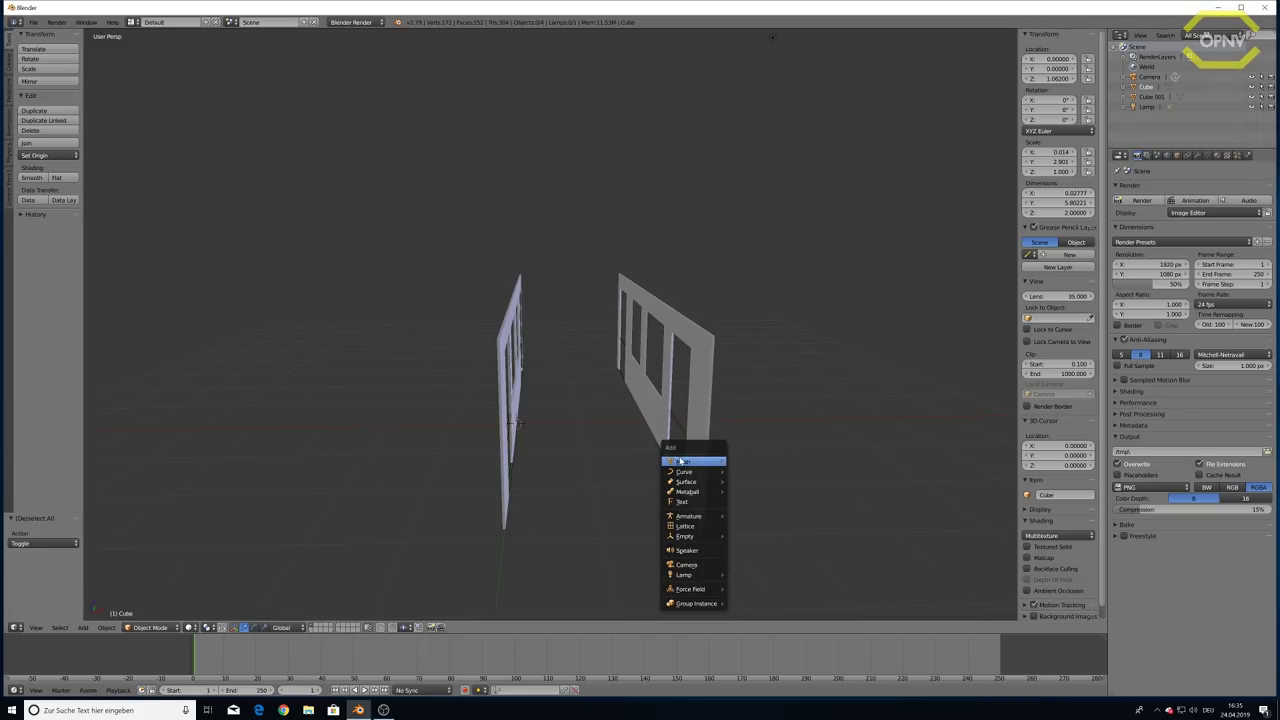
Add a cube, move it along X, flatten it along Y, and raise it to Z 1.077
left_click(759, 471)
middle_click_drag(760, 474, 733, 483)
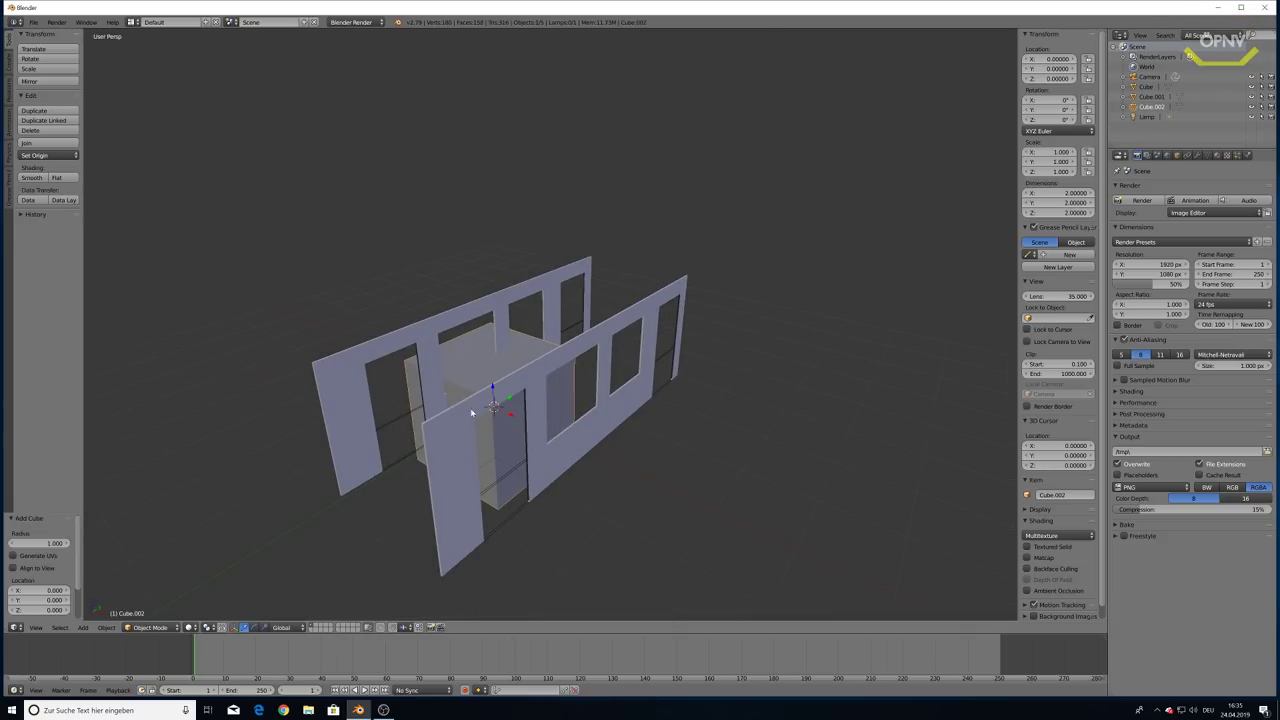
key("g")
key("x")
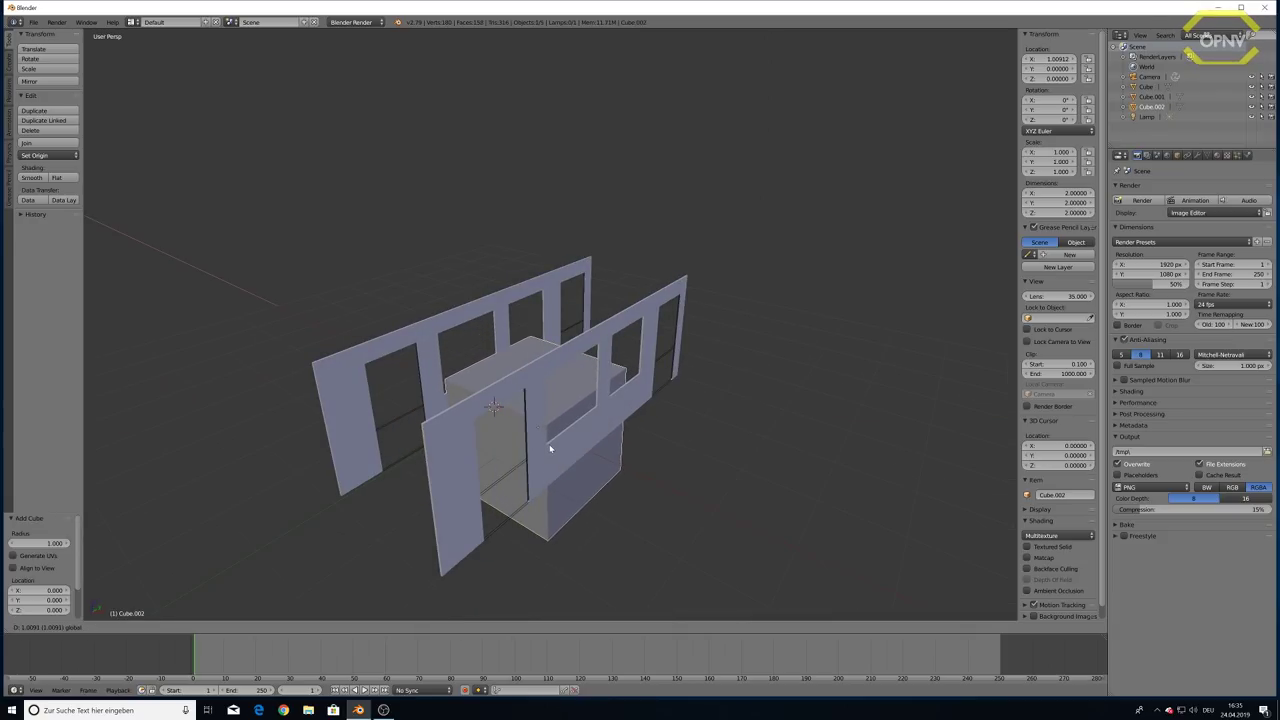
left_click(549, 449)
key("s")
key("y")
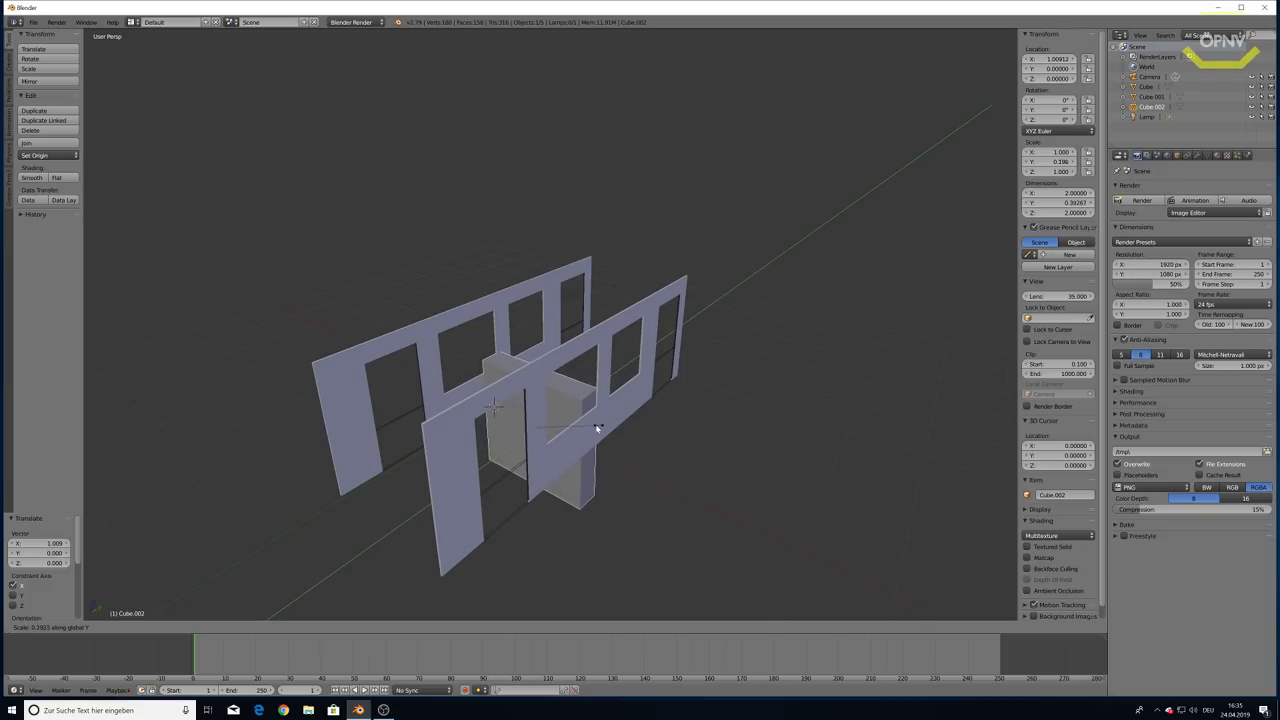
left_click(549, 428)
key("g")
key("z")
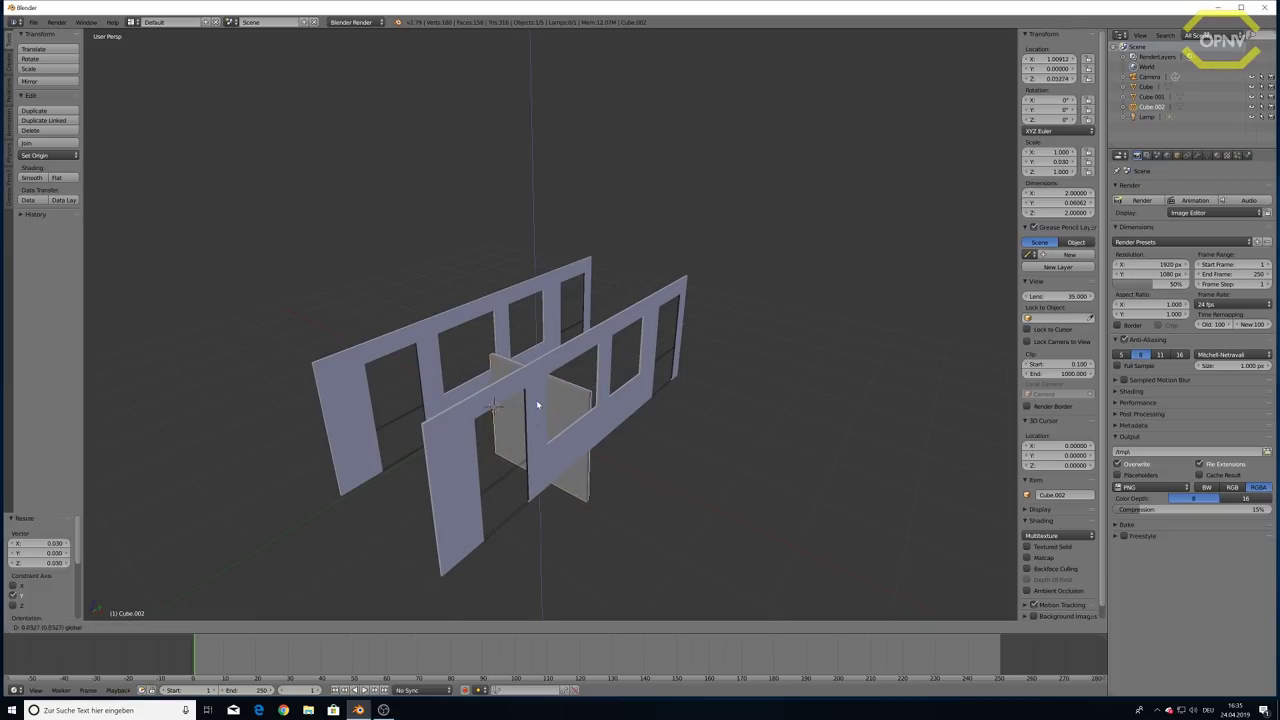
left_click(539, 350)
Place the panel at the left end of the walls and lower it slightly
key("g")
key("y")
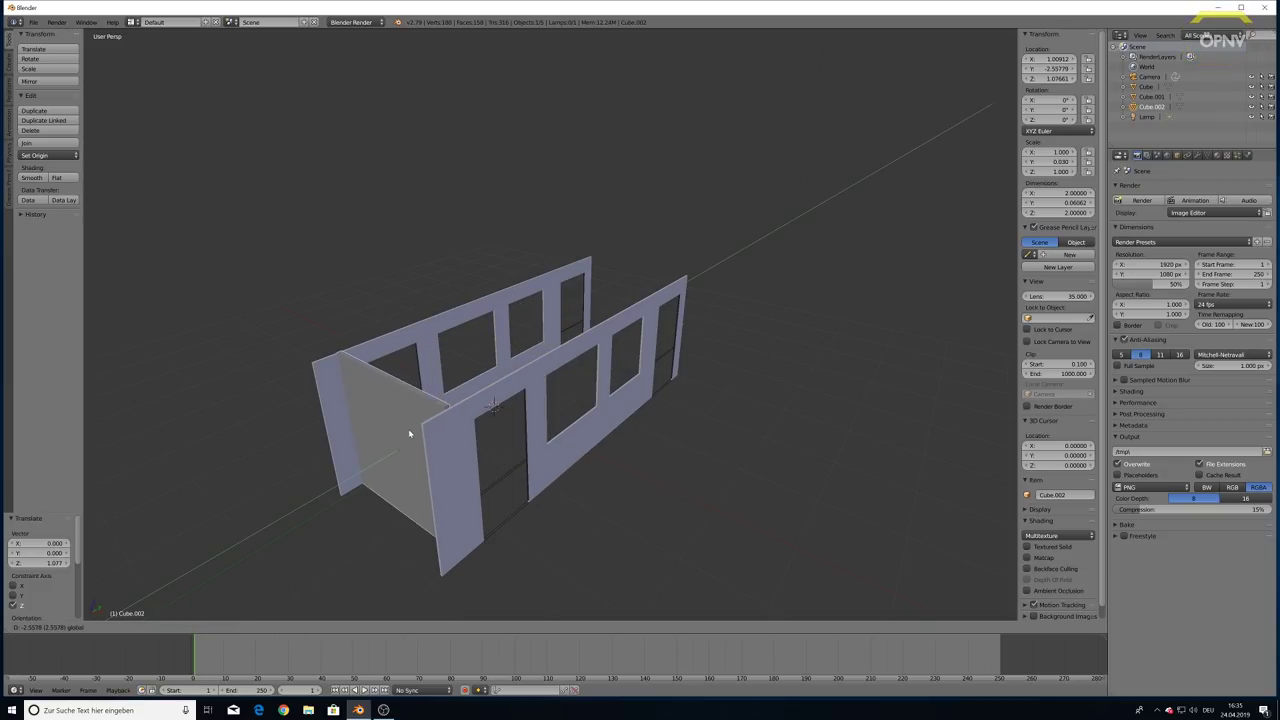
left_click(390, 451)
mouse_move(389, 451)
middle_mouse_down()
mouse_move(473, 471)
mouse_move(605, 425)
middle_mouse_up()
key("g")
key("z")
left_click(521, 476)
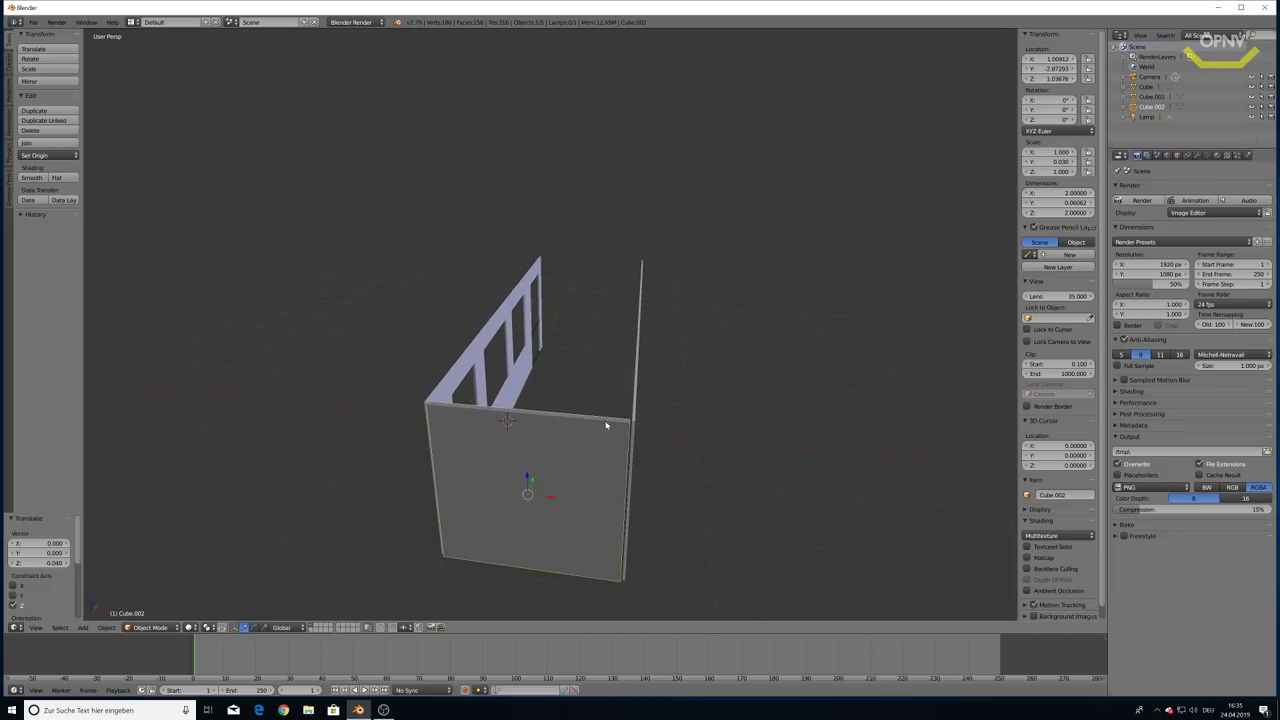
Move the side wall Cube.001 along X to 2.000
right_click(634, 411)
key("g")
key("x")
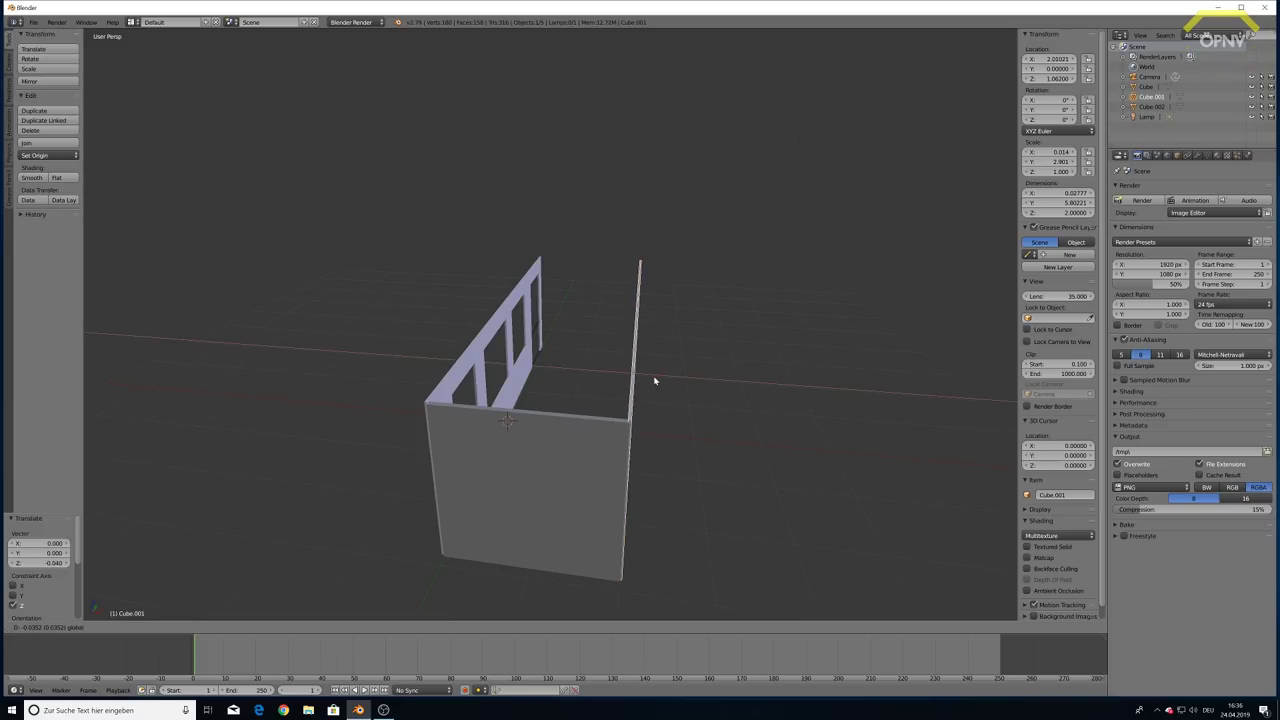
left_click(654, 377)
middle_click_drag(523, 457, 317, 544)
Make the end panel Cube.002 thinner along Y and shift it slightly along Y
right_click(375, 499)
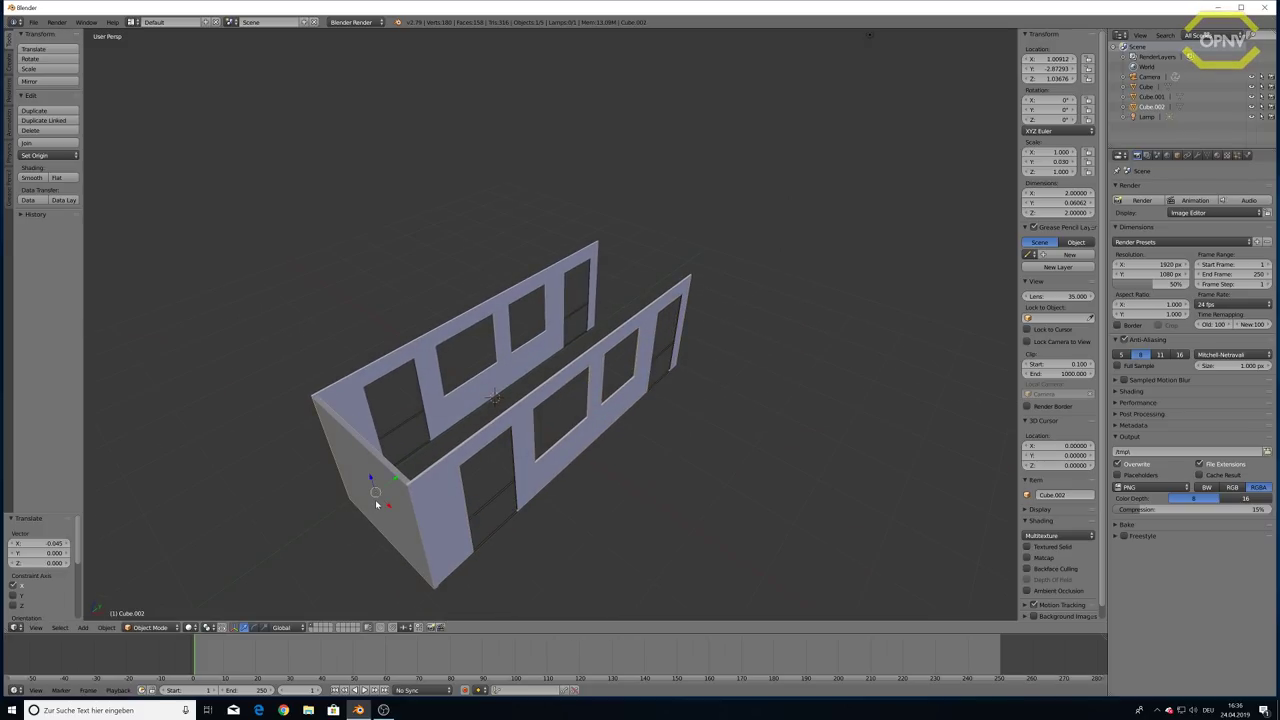
key("s")
key("y")
left_click(400, 480)
key("g")
key("y")
left_click(410, 470)
middle_click_drag(410, 470, 571, 457)
Raise the end panel to Z 1.065 from the front view and enter Edit Mode
key("KP_1")
key("g")
key("z")
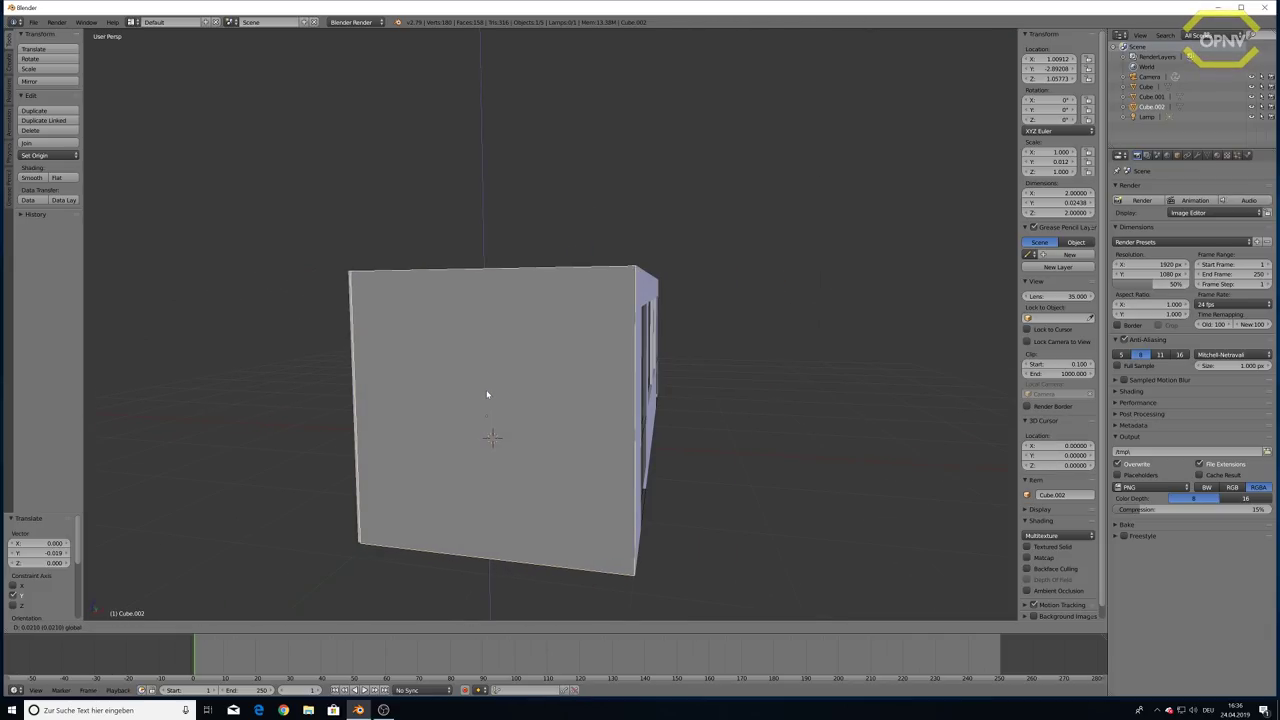
left_click(486, 388)
mouse_move(486, 388)
middle_mouse_down()
mouse_move(500, 420)
mouse_move(414, 460)
mouse_move(709, 423)
mouse_move(721, 401)
mouse_move(713, 365)
middle_mouse_up()
scroll(700, 421, "up", 3)
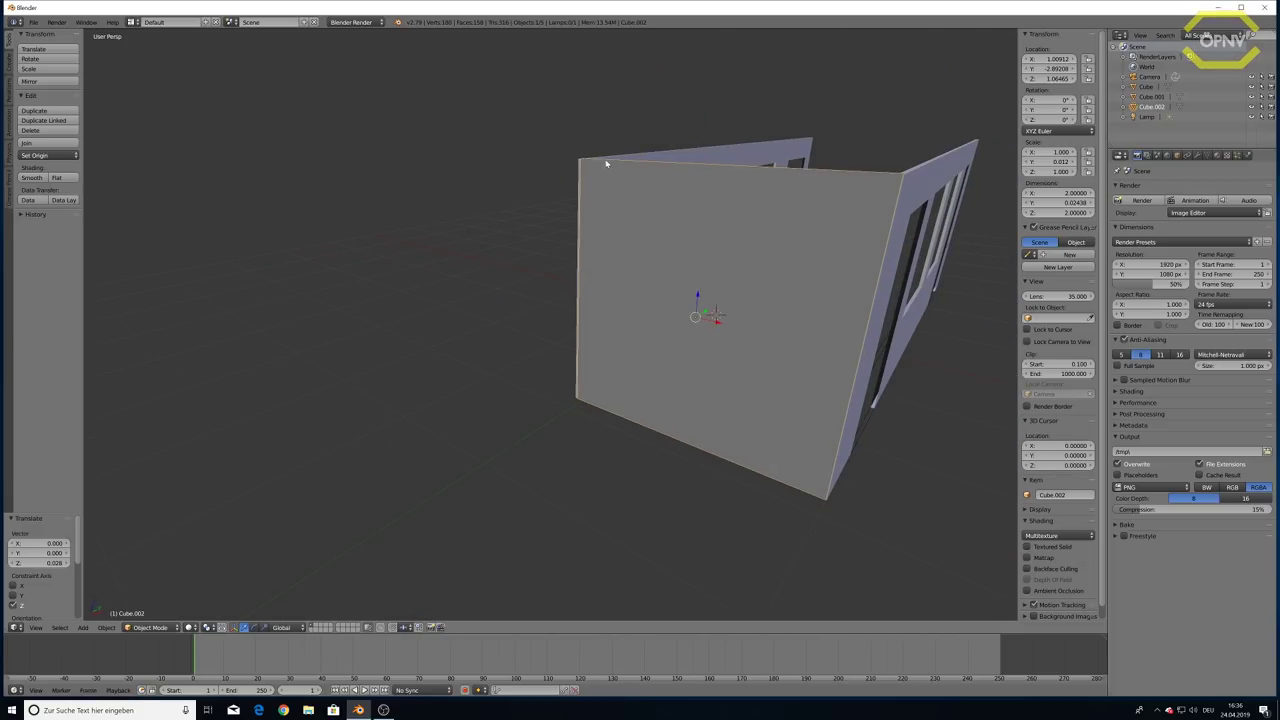
key("Tab")
Add a horizontal loop cut across the end wall
key("ctrl+r")
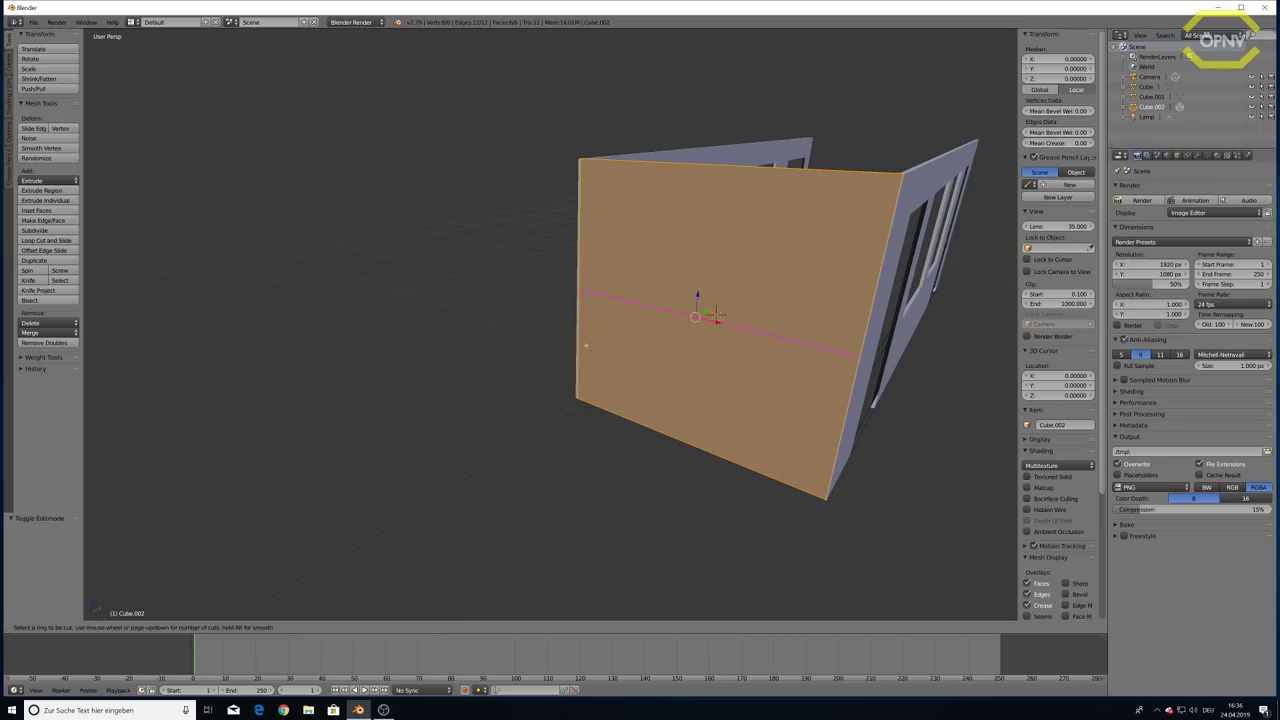
left_click(582, 335)
left_click(578, 389)
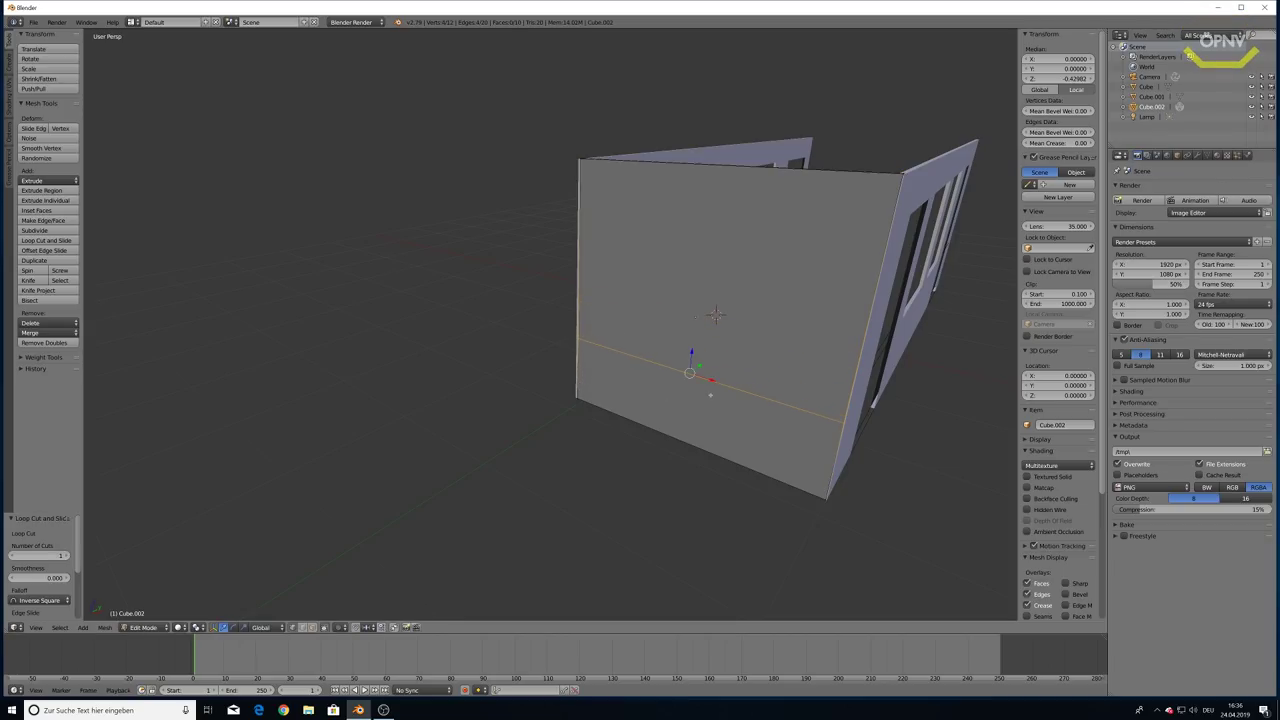
scroll(578, 389, "up", 3)
middle_click_drag(578, 389, 606, 488)
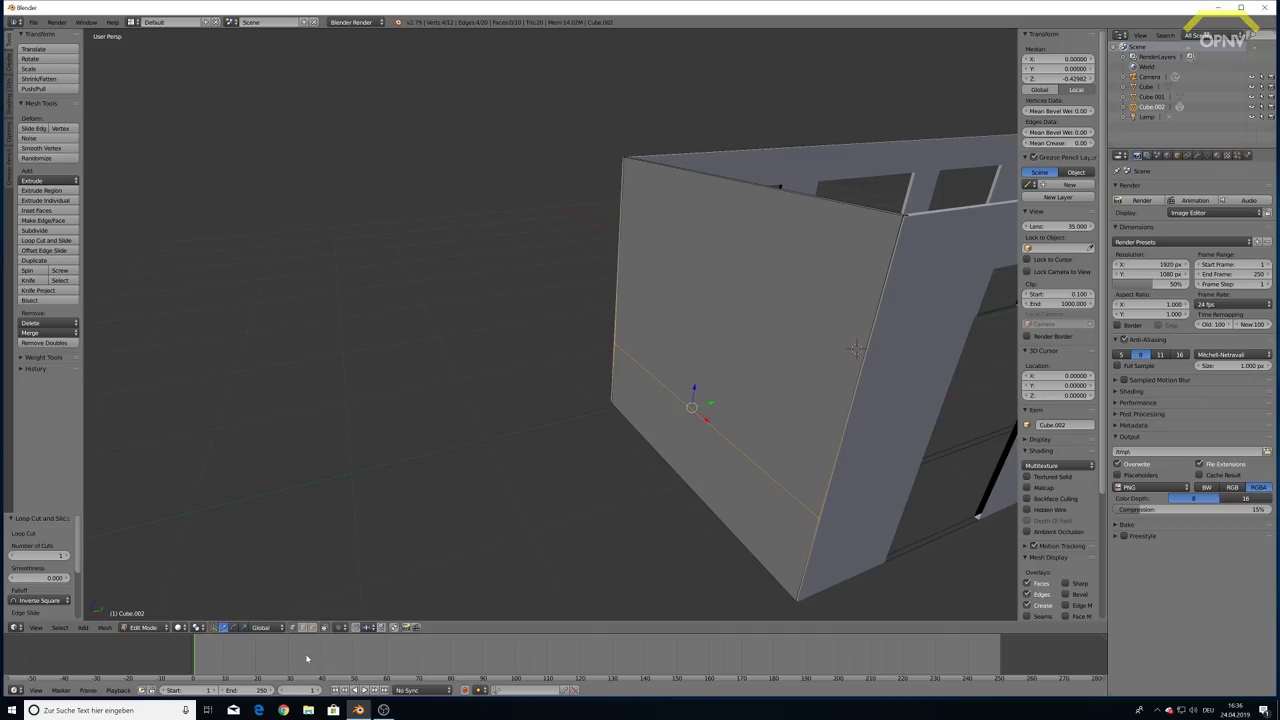
Push the lower front edge 0.323 outward along Y so the end wall slants
right_click(718, 432)
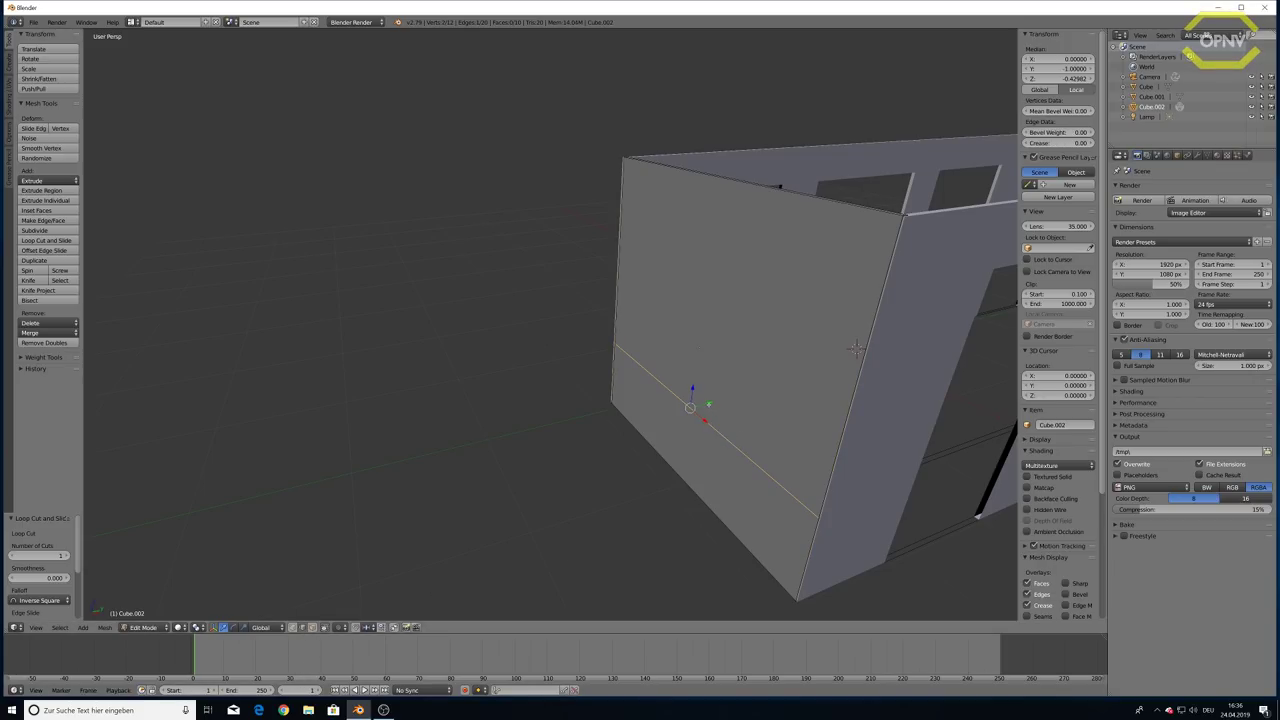
key("g")
key("y")
left_click(800, 345)
mouse_move(800, 345)
middle_mouse_down()
mouse_move(750, 336)
mouse_move(806, 377)
mouse_move(778, 372)
middle_mouse_up()
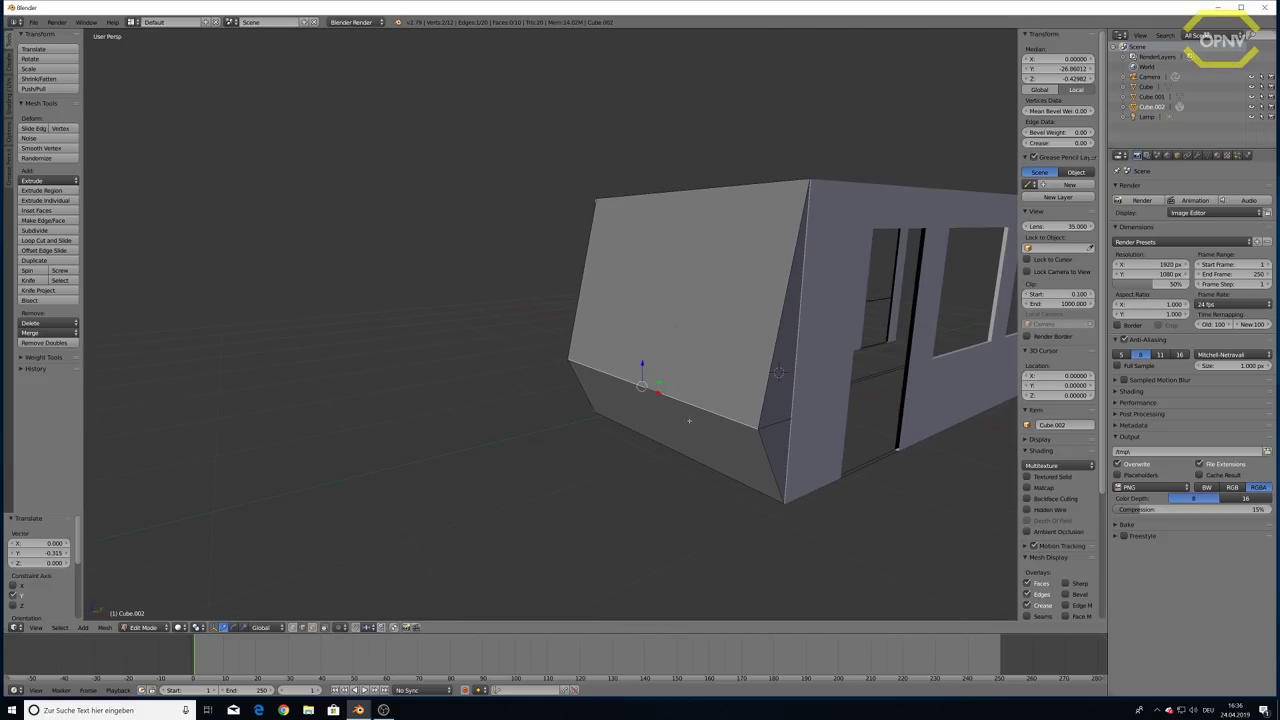
middle_click_drag(689, 420, 726, 419)
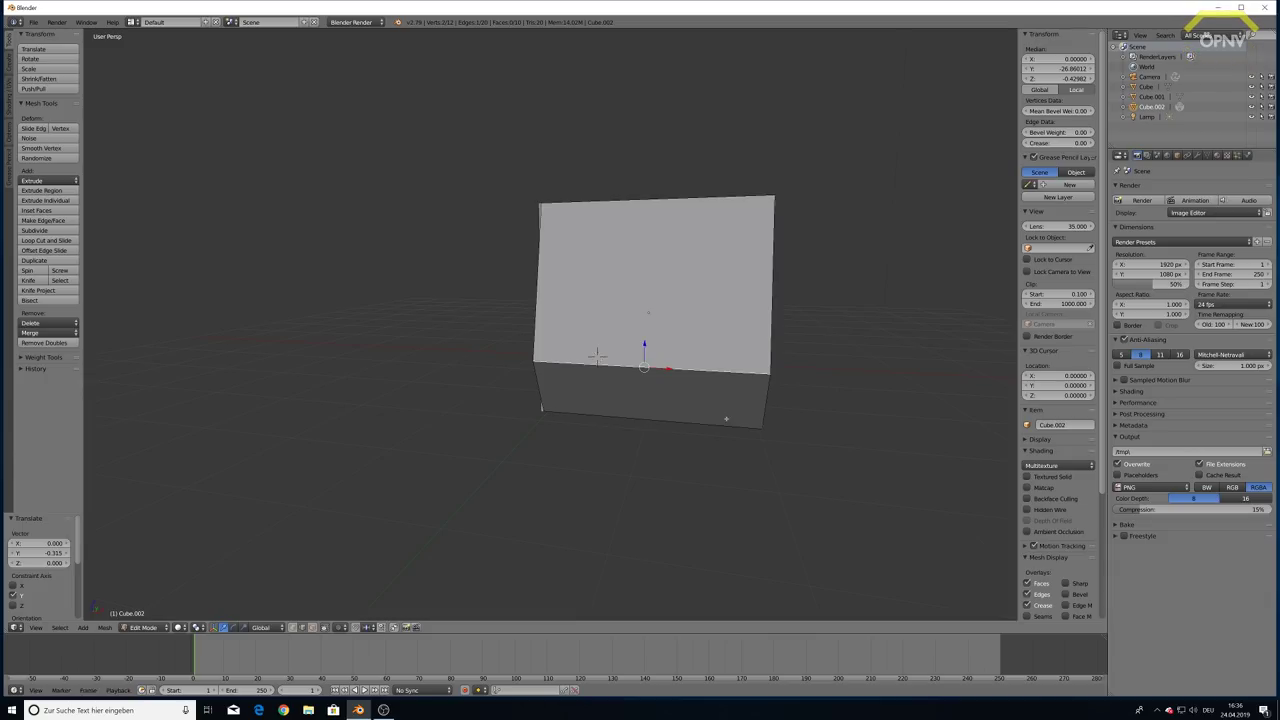
mouse_move(734, 463)
middle_mouse_down()
mouse_move(680, 480)
mouse_move(718, 471)
middle_mouse_up()
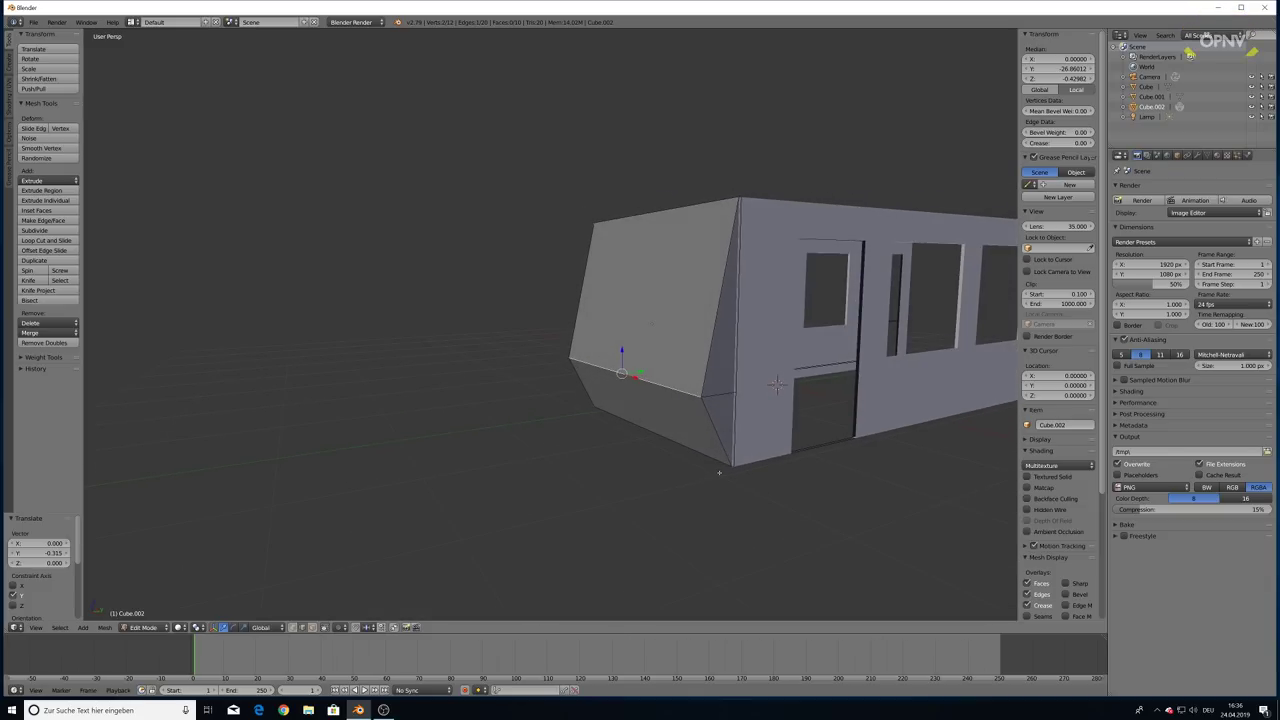
key("Tab")
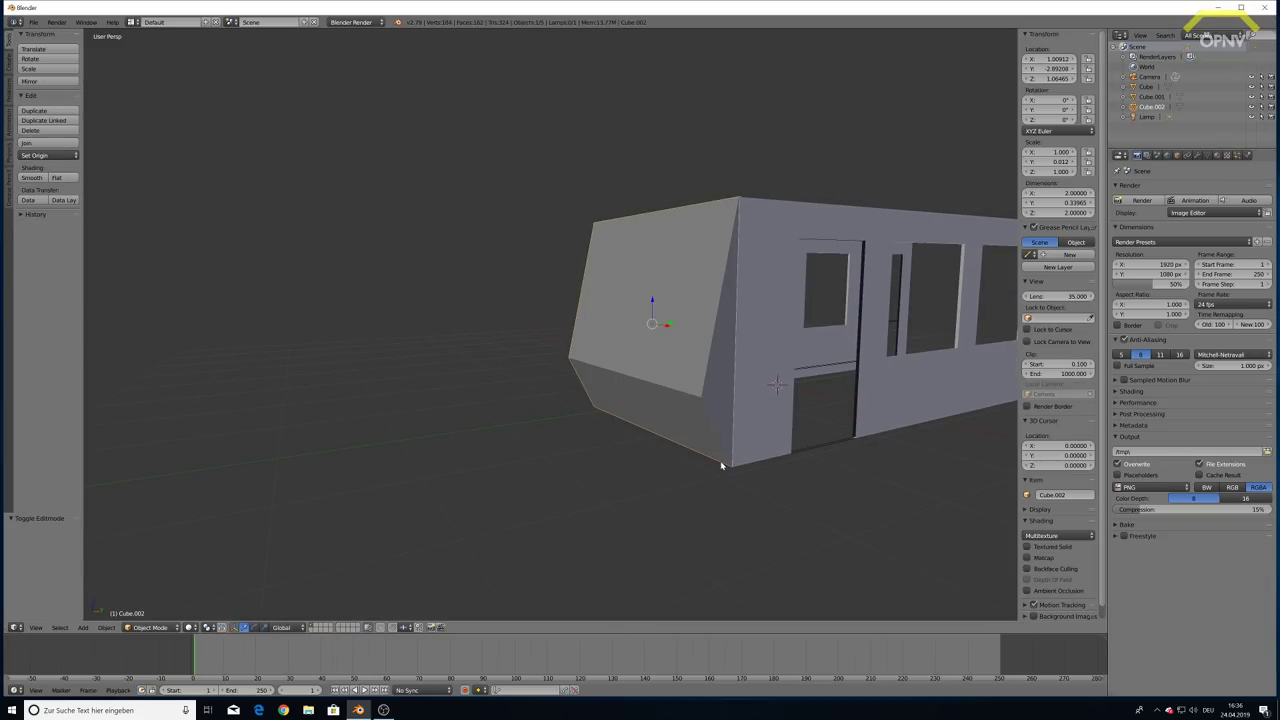
mouse_move(723, 463)
middle_mouse_down()
mouse_move(737, 429)
mouse_move(617, 418)
mouse_move(669, 449)
mouse_move(726, 436)
middle_mouse_up()
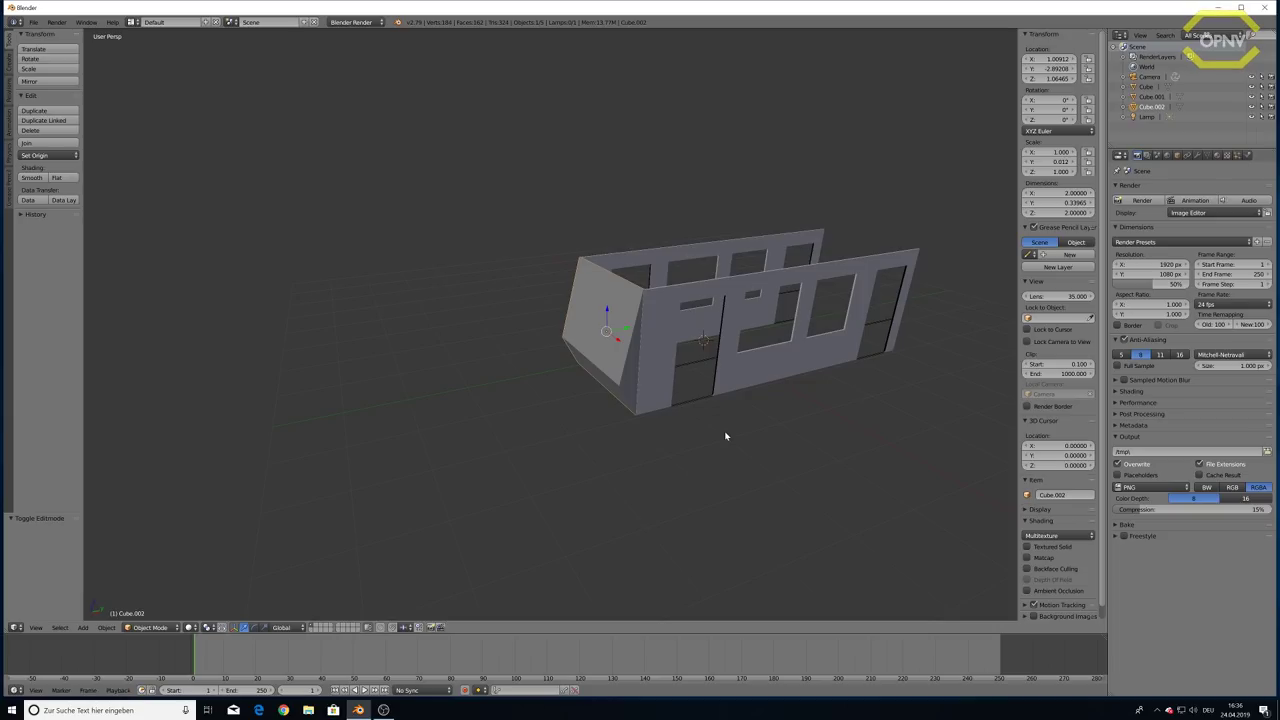
key("shift+a")
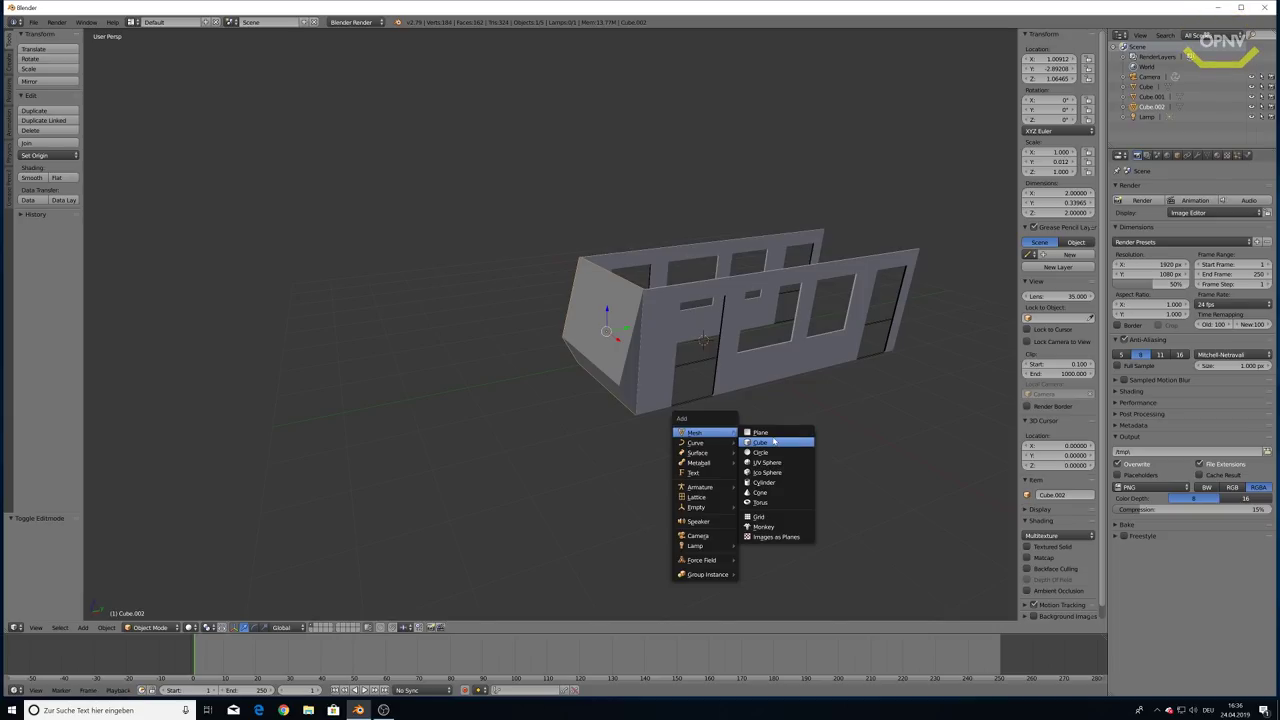
left_click(770, 437)
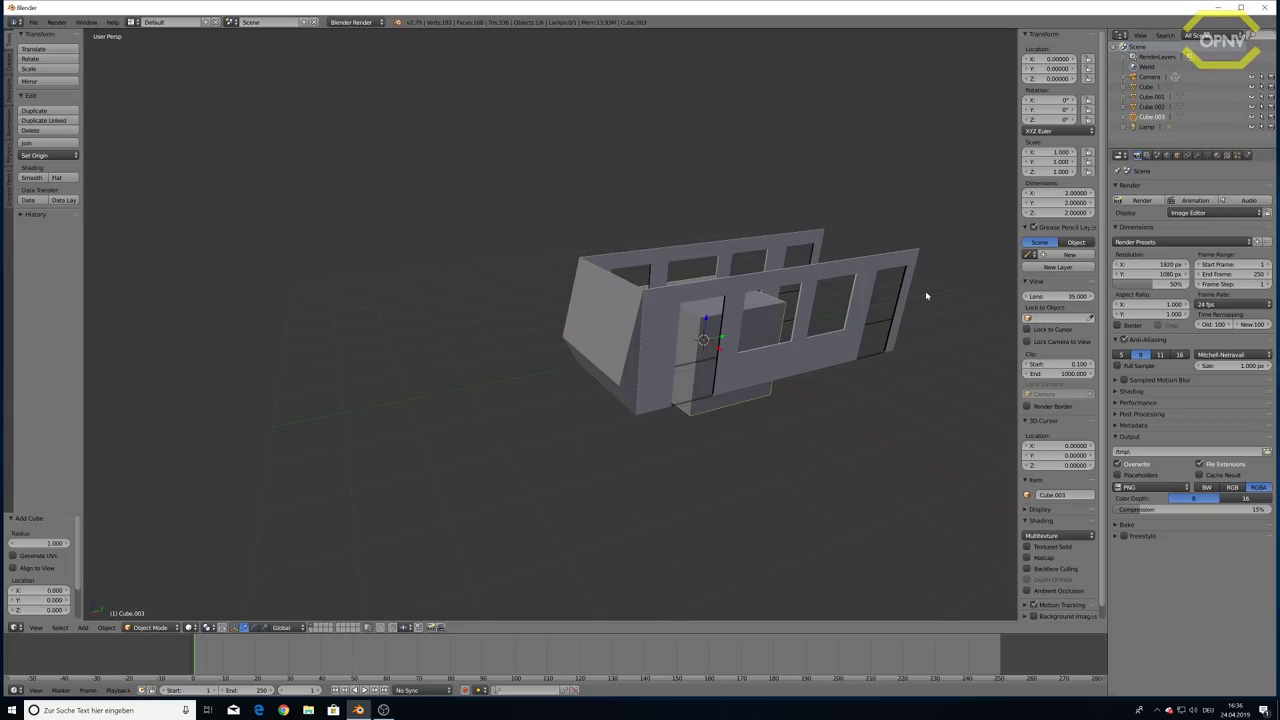
key("x")
left_click(741, 379)
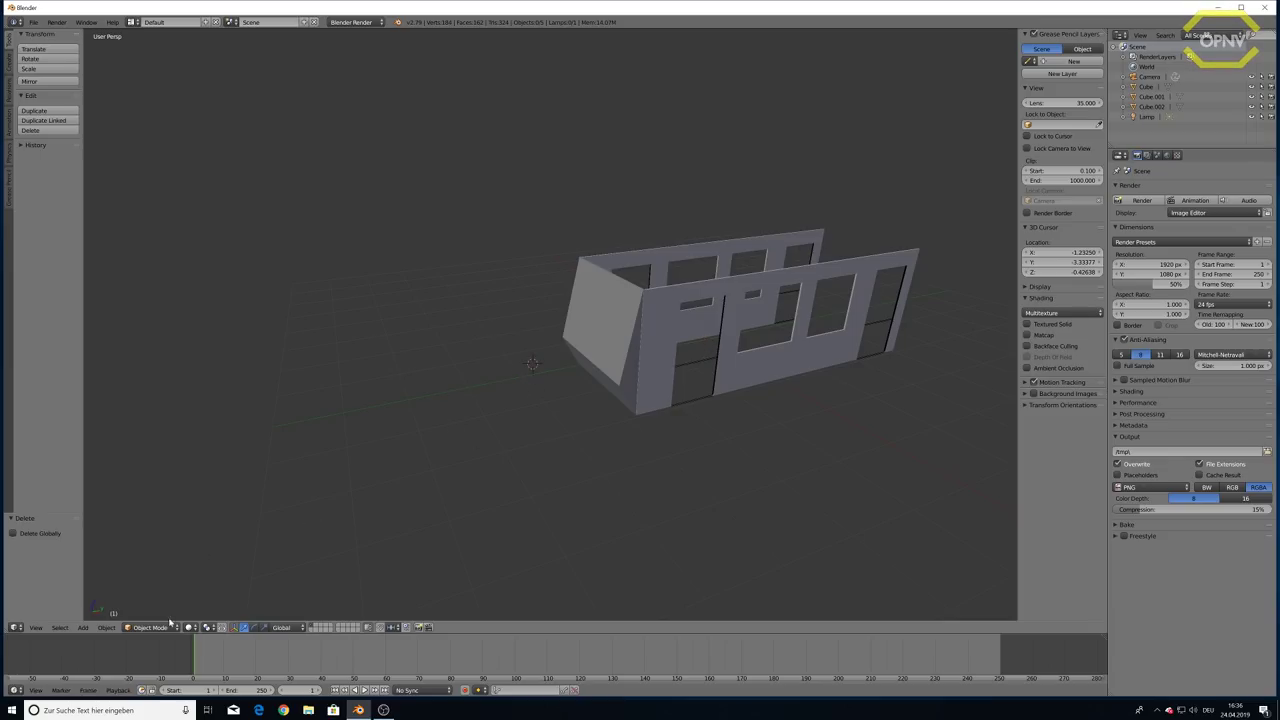
key("a")
key("a")
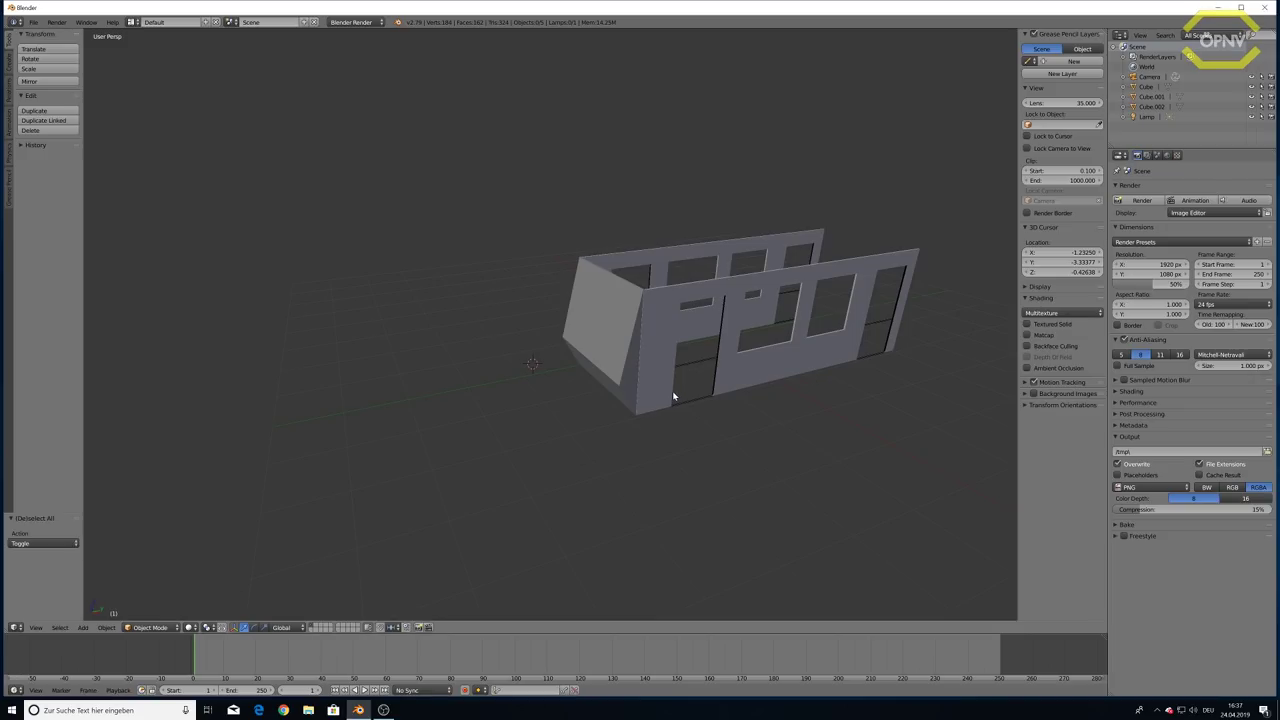
mouse_move(714, 381)
middle_mouse_down()
mouse_move(500, 451)
mouse_move(437, 362)
middle_mouse_up()
scroll(574, 423, "up", 4)
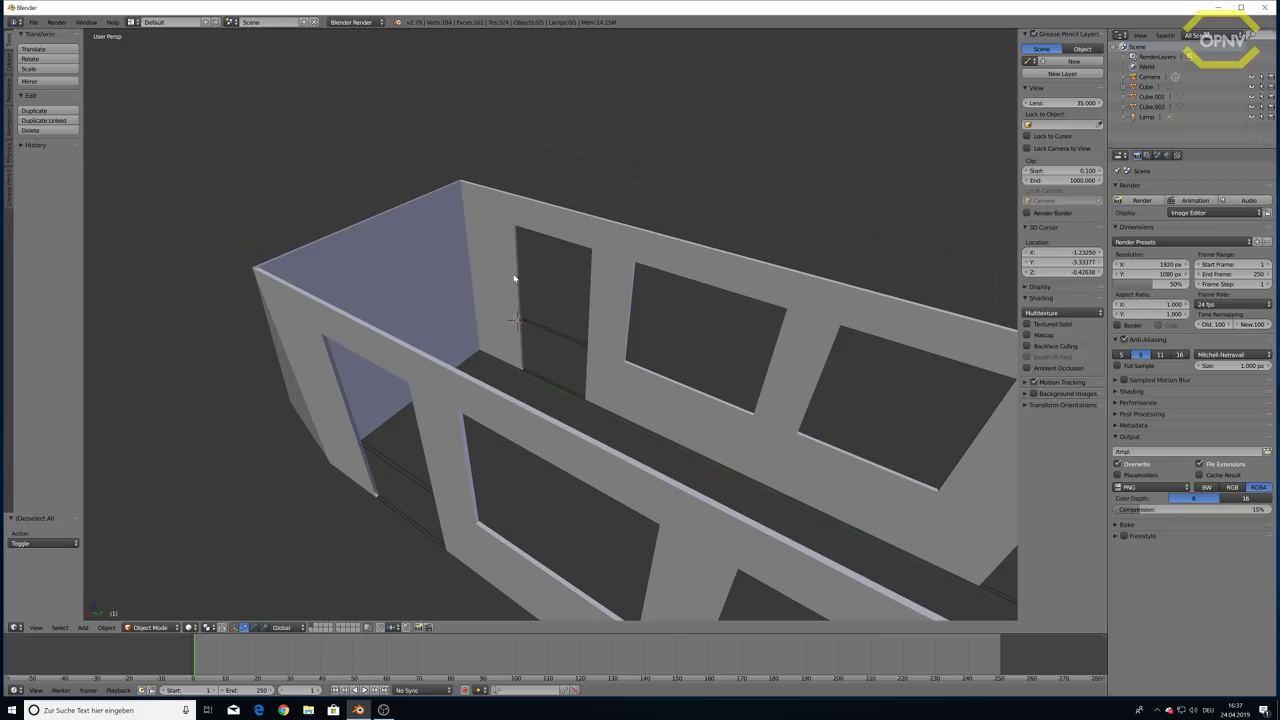
Briefly inspect the end wall Cube.002's mesh, then enter Edit Mode on the front wall Cube.001
key("a")
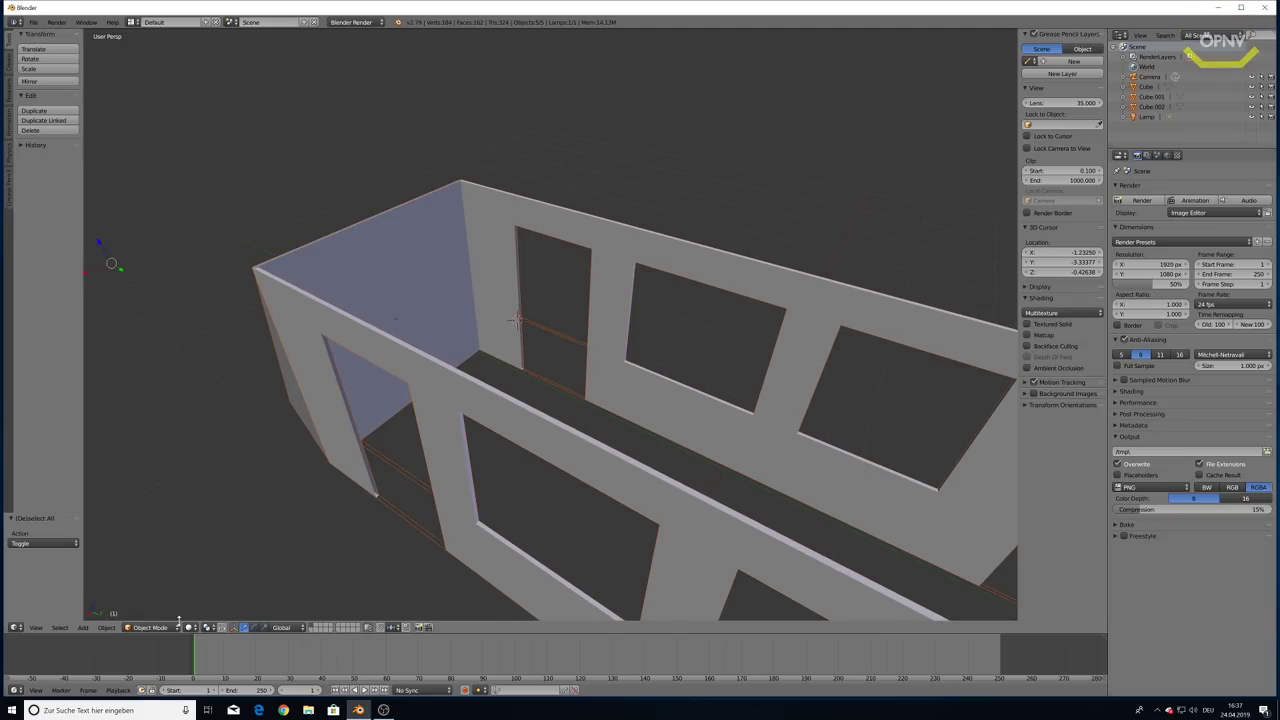
right_click(378, 342)
key("Tab")
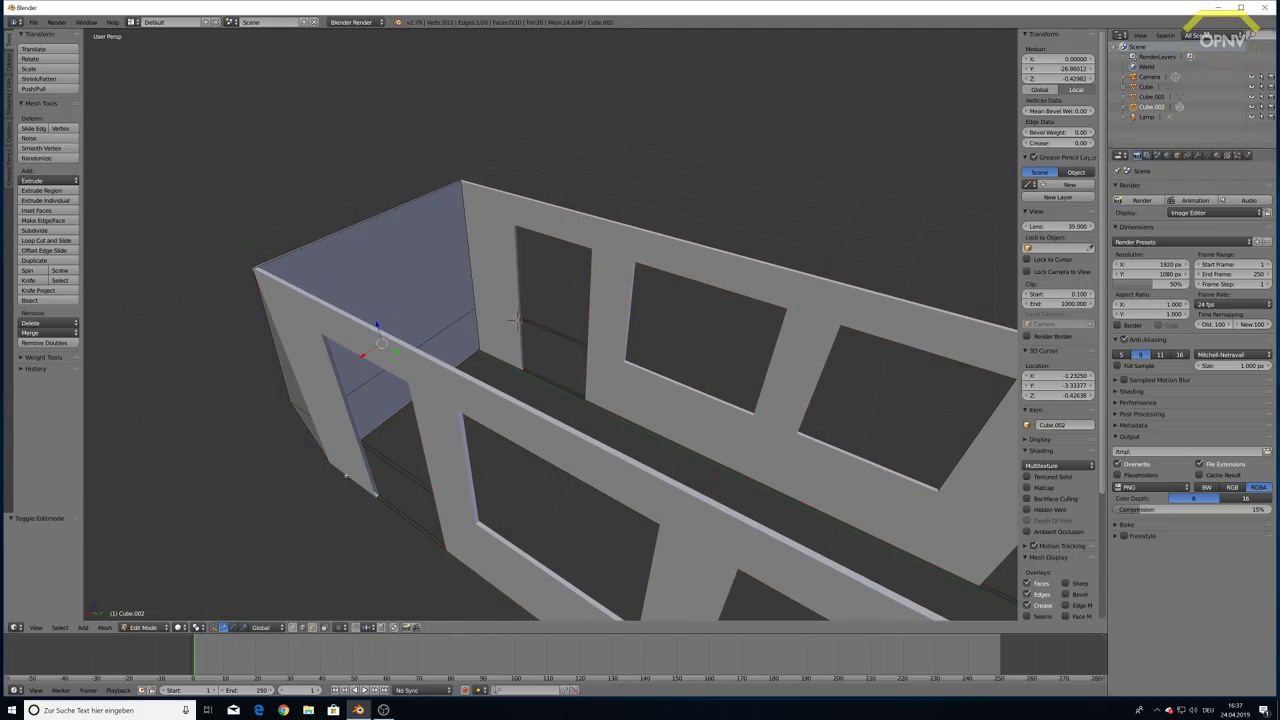
scroll(515, 320, "down", 4)
middle_click_drag(515, 320, 600, 330)
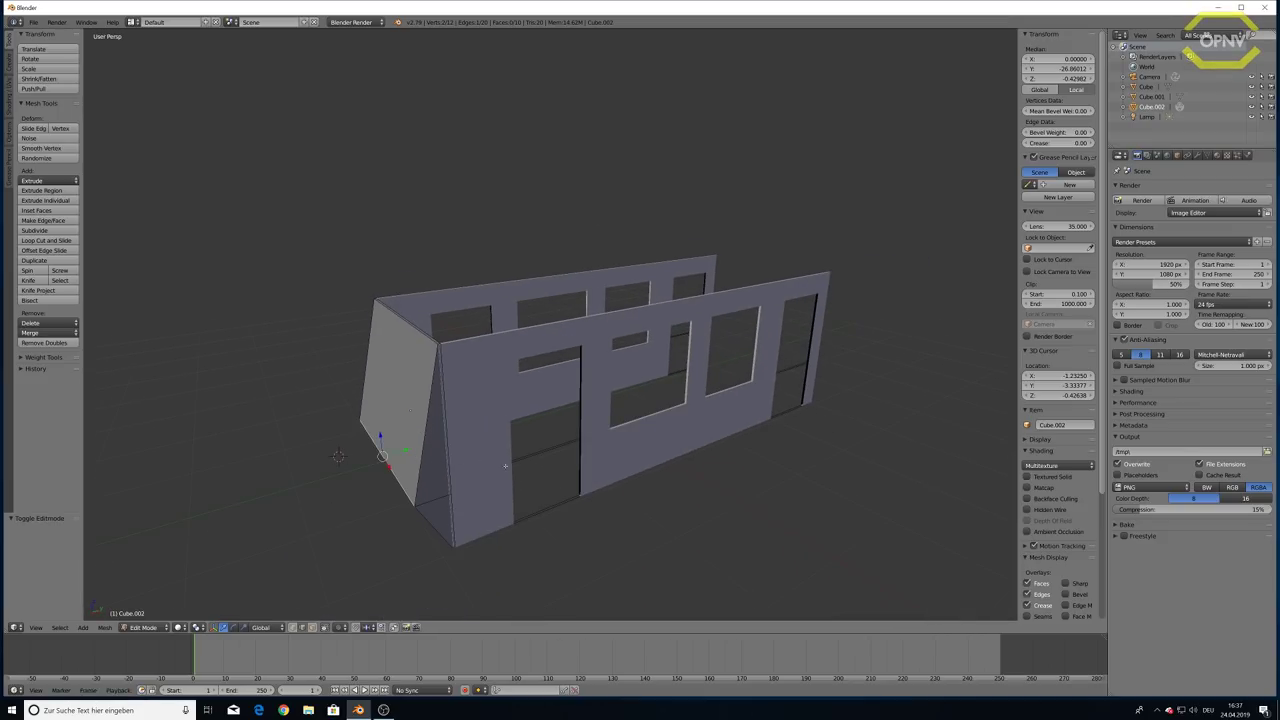
key("Tab")
right_click(498, 418)
key("Tab")
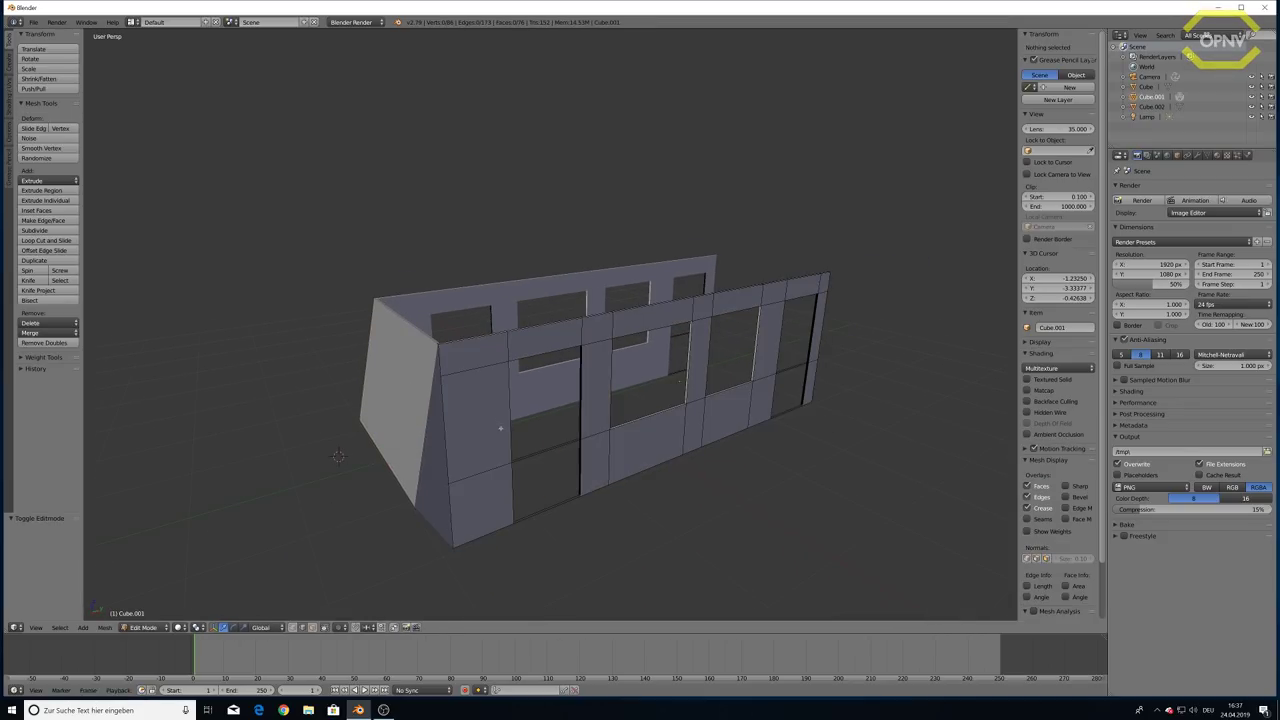
Add a cube to the front wall's mesh, undo its Y move, and start sliding the wall along X
key("shift+a")
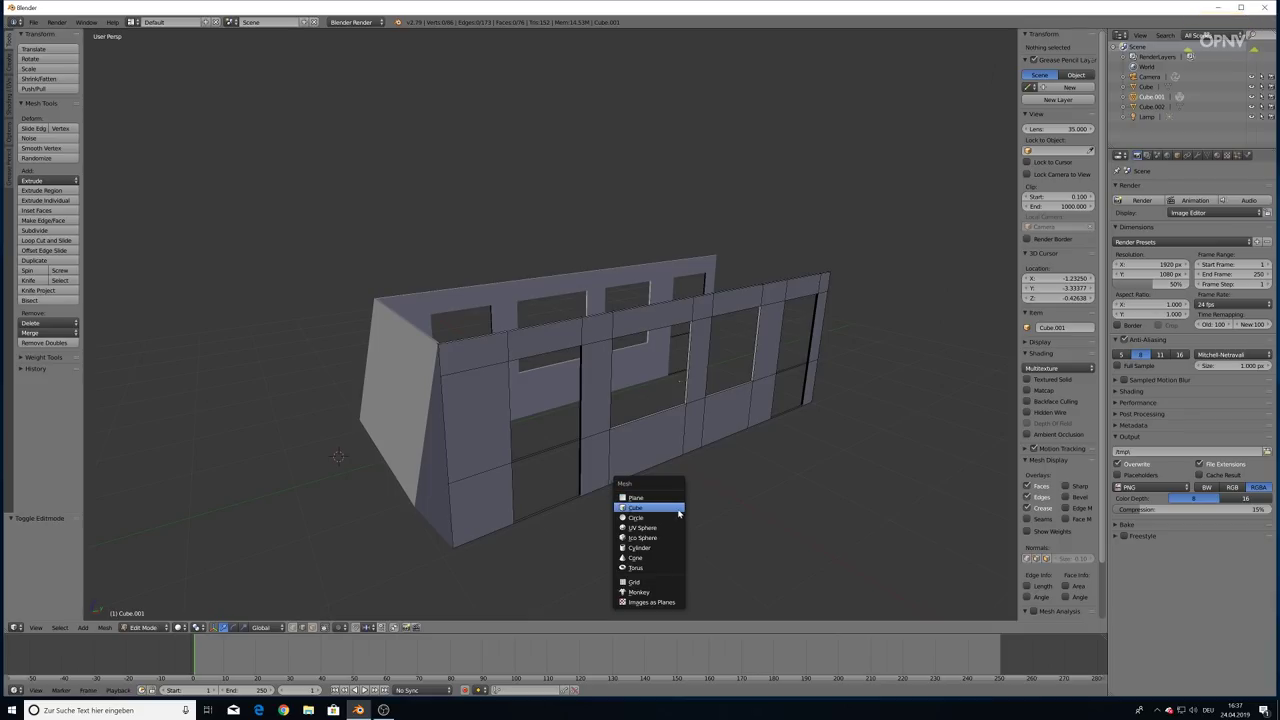
left_click(672, 505)
key("g")
key("y")
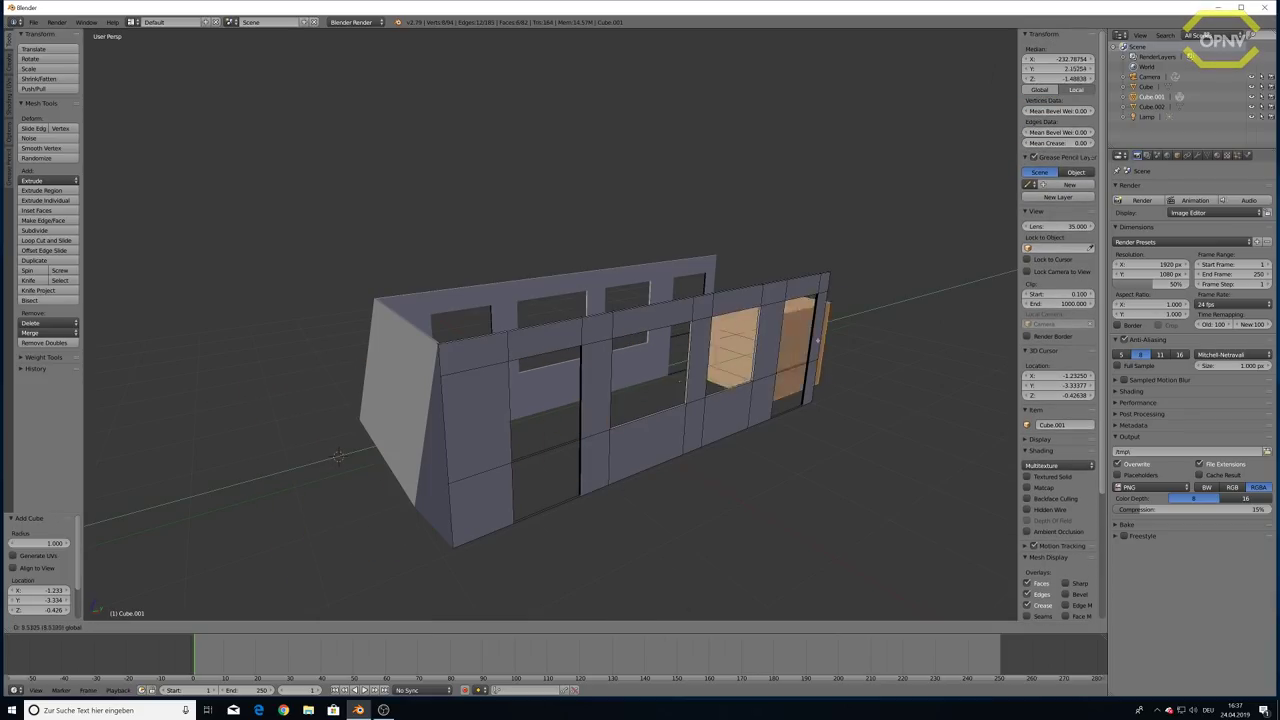
key("Return")
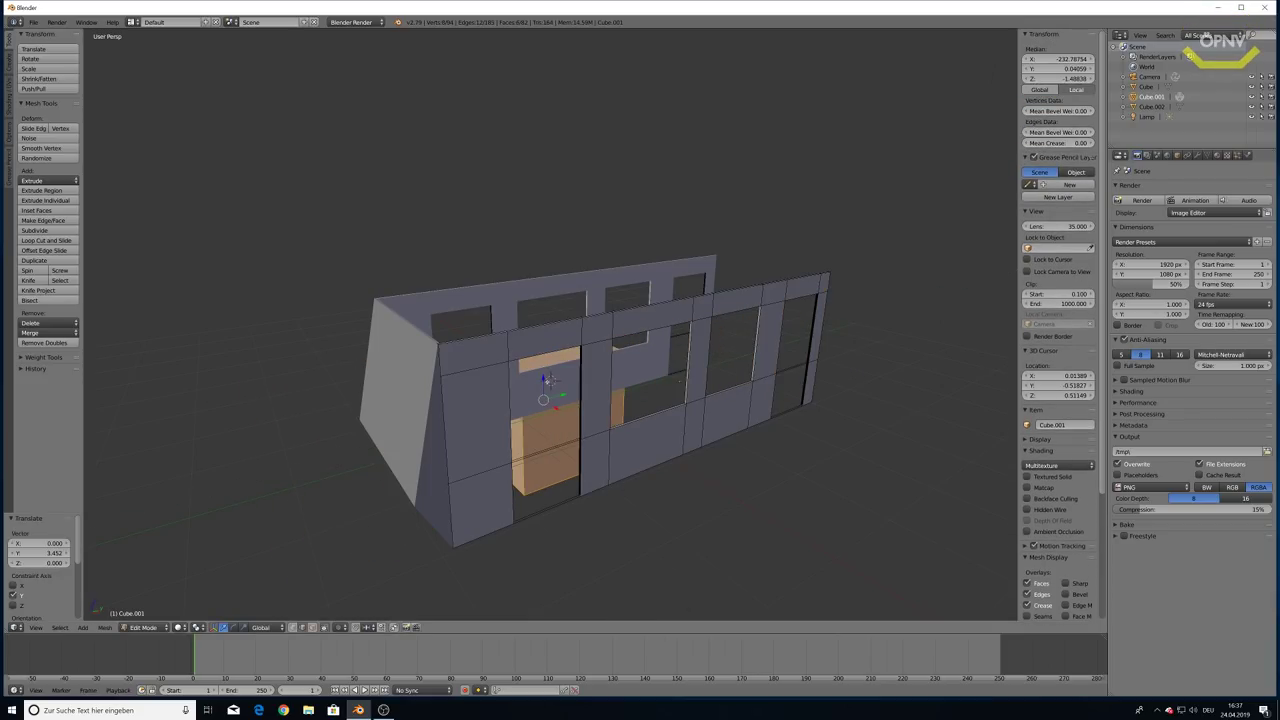
key("ctrl+z")
key("Tab")
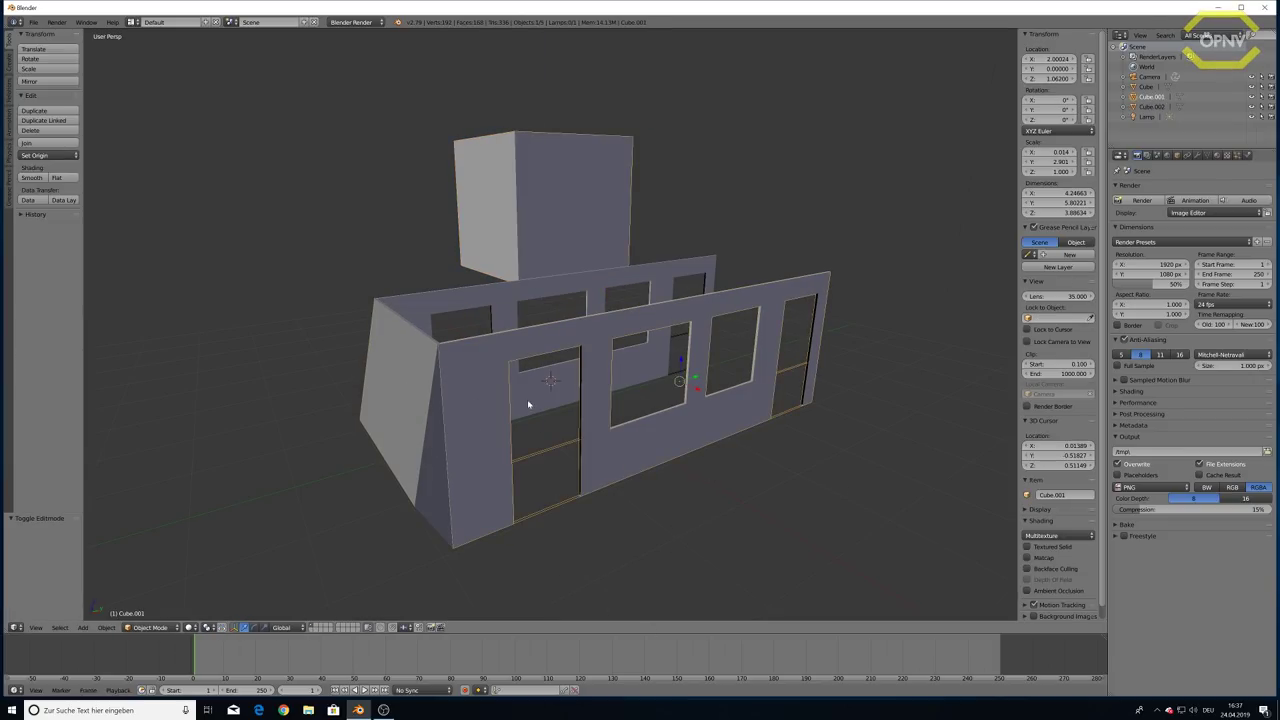
key("g")
key("x")
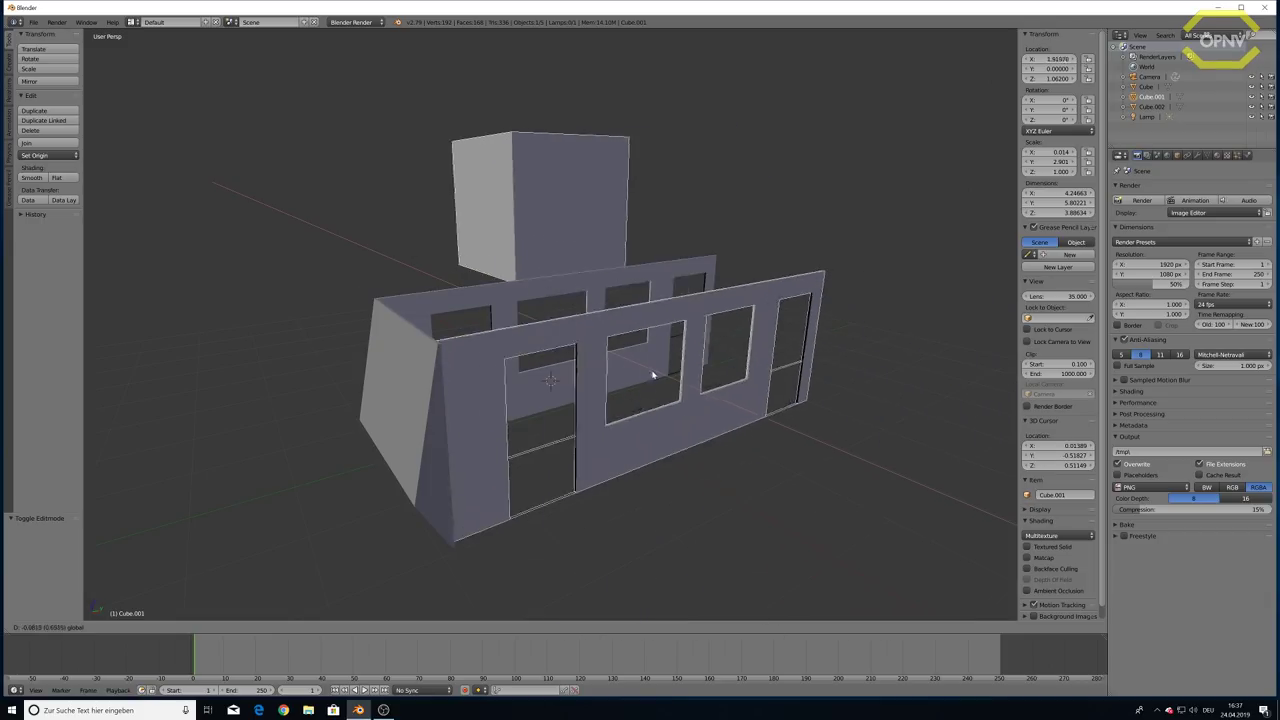
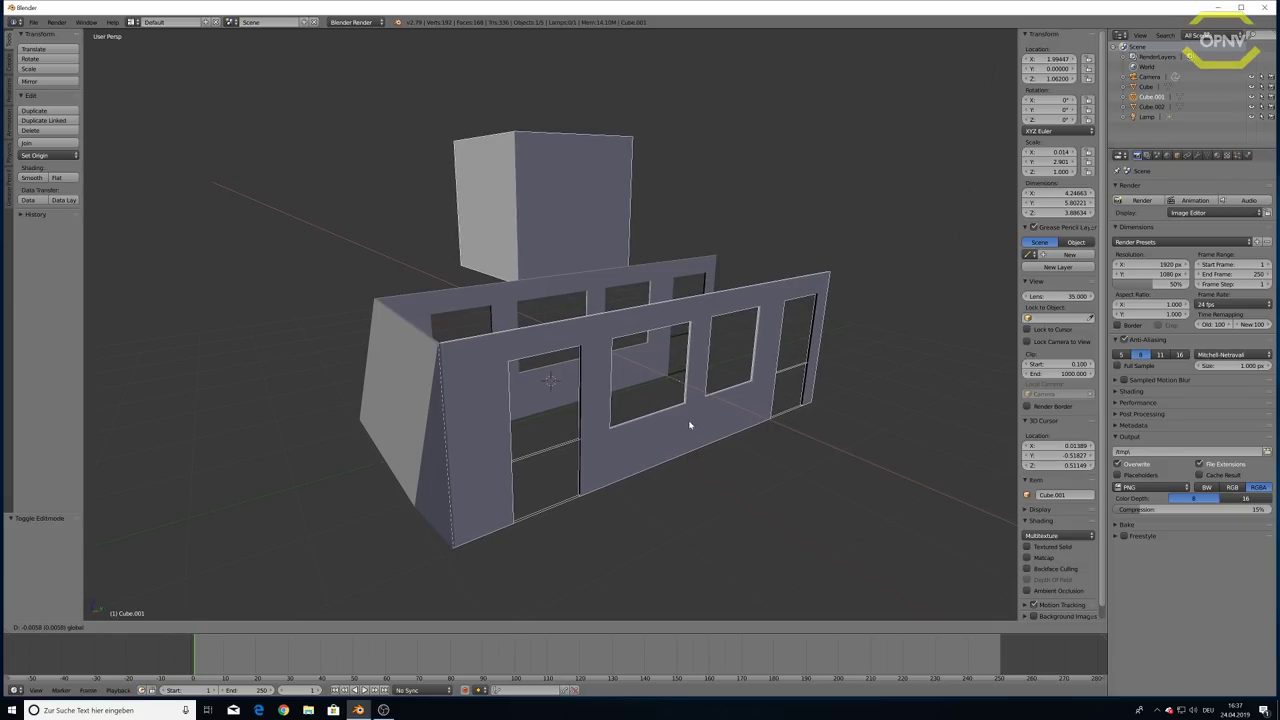
Confirm the copied side wall's position opposite the original and inspect the body shell
left_click(690, 424)
key("ctrl+minus")
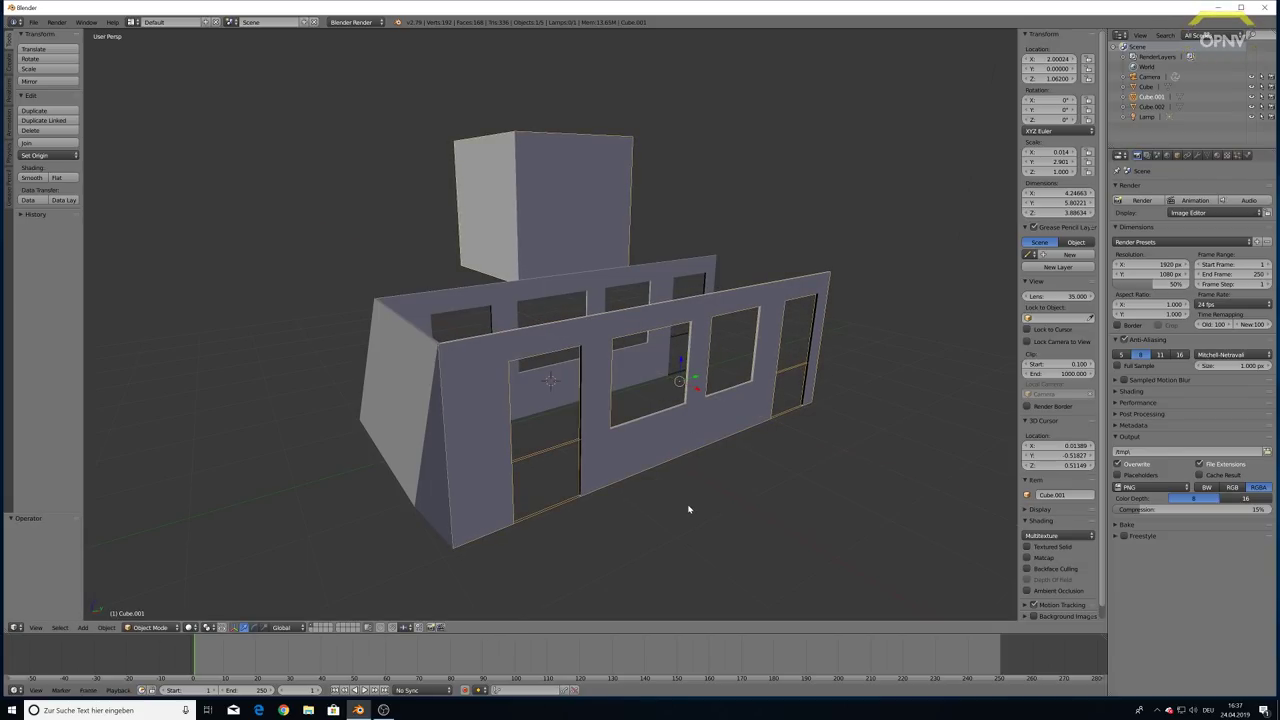
mouse_move(685, 512)
middle_mouse_down()
mouse_move(537, 503)
mouse_move(670, 500)
mouse_move(573, 541)
middle_mouse_up()
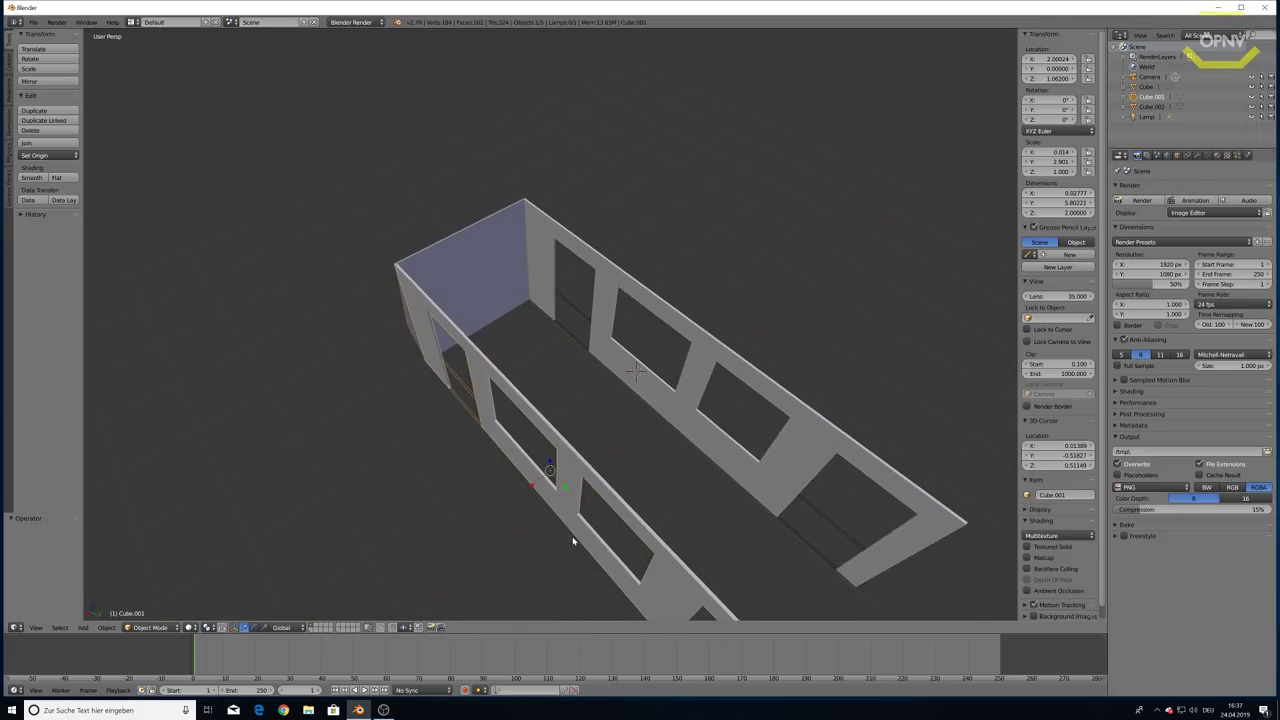
Push the end wall's middle edge outward to form a pointed cab nose
right_click(501, 304)
key("Tab")
scroll(560, 380, "up", 2)
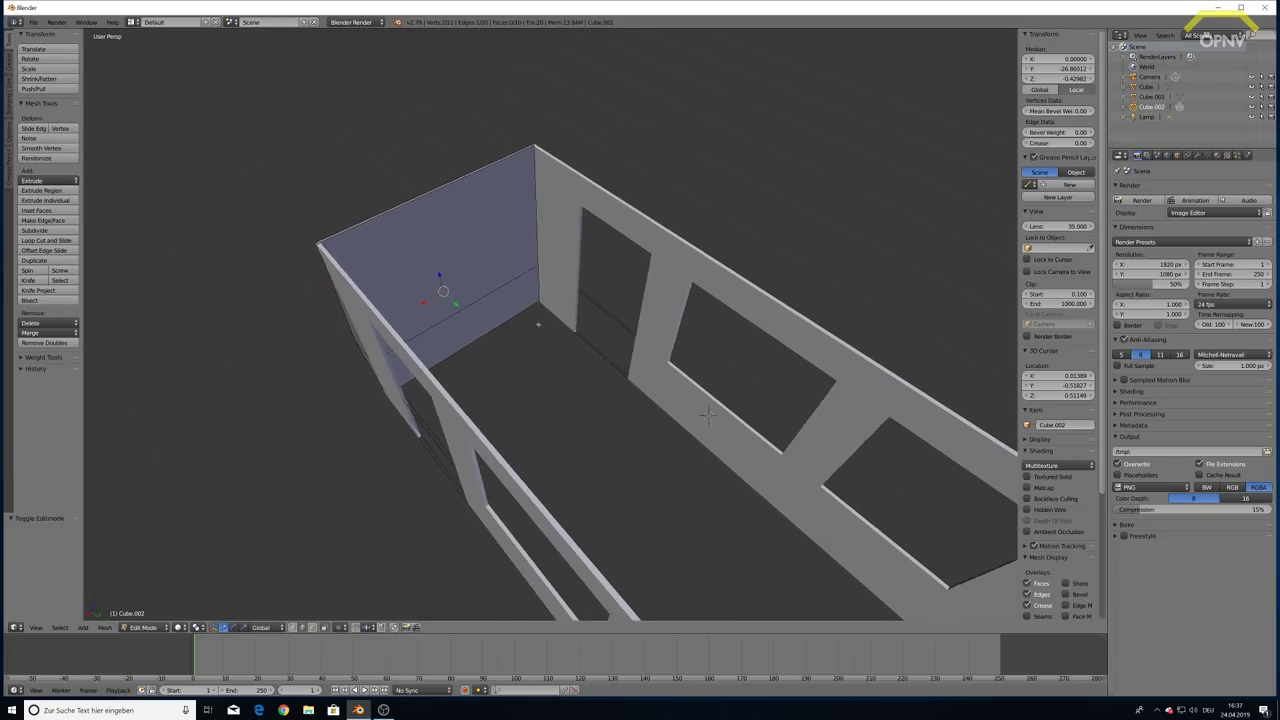
scroll(625, 471, "up", 2)
middle_click_drag(625, 471, 545, 453)
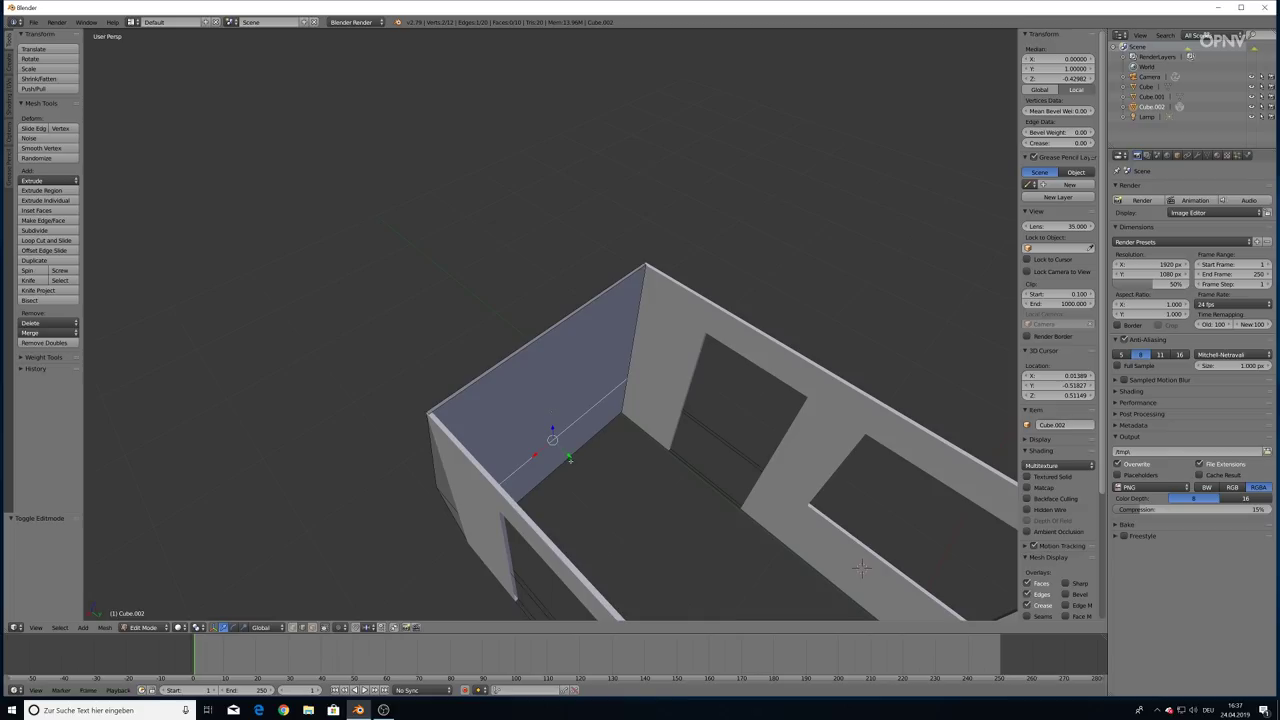
left_click_drag(568, 460, 565, 456)
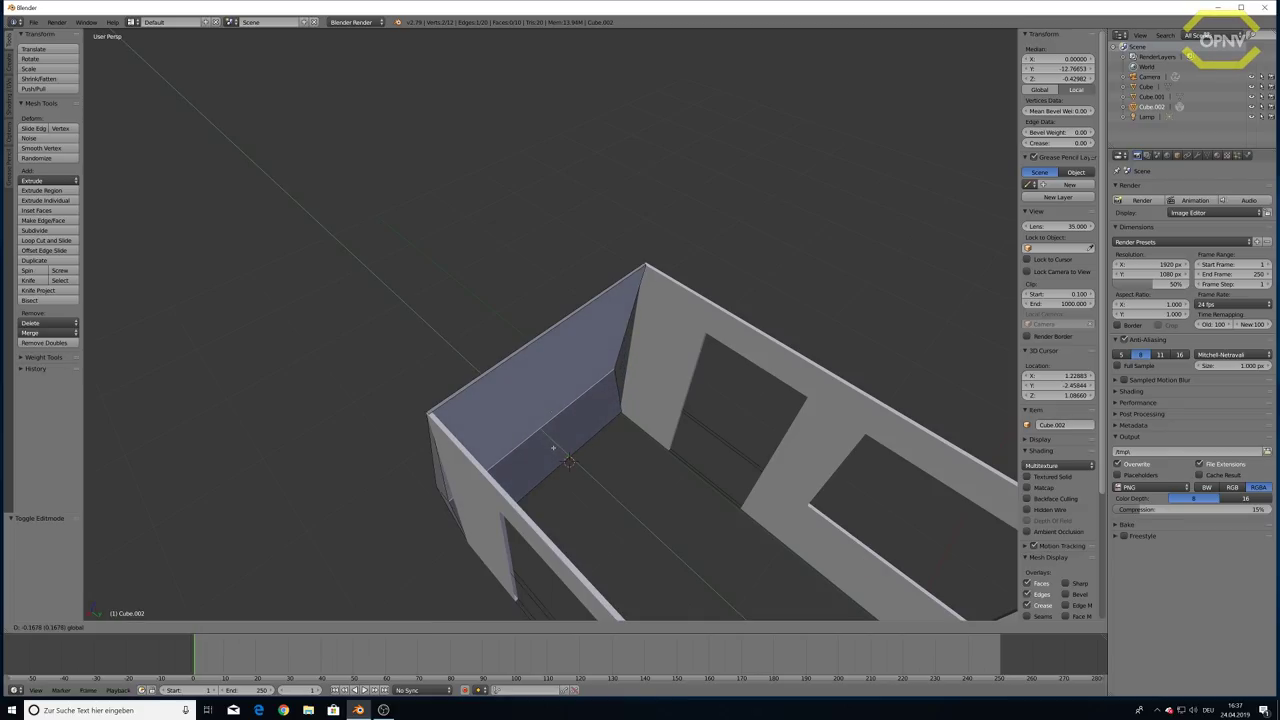
left_click(545, 440)
Nudge the slanted end wall along Y to meet the wall corner
middle_click_drag(529, 409, 604, 307)
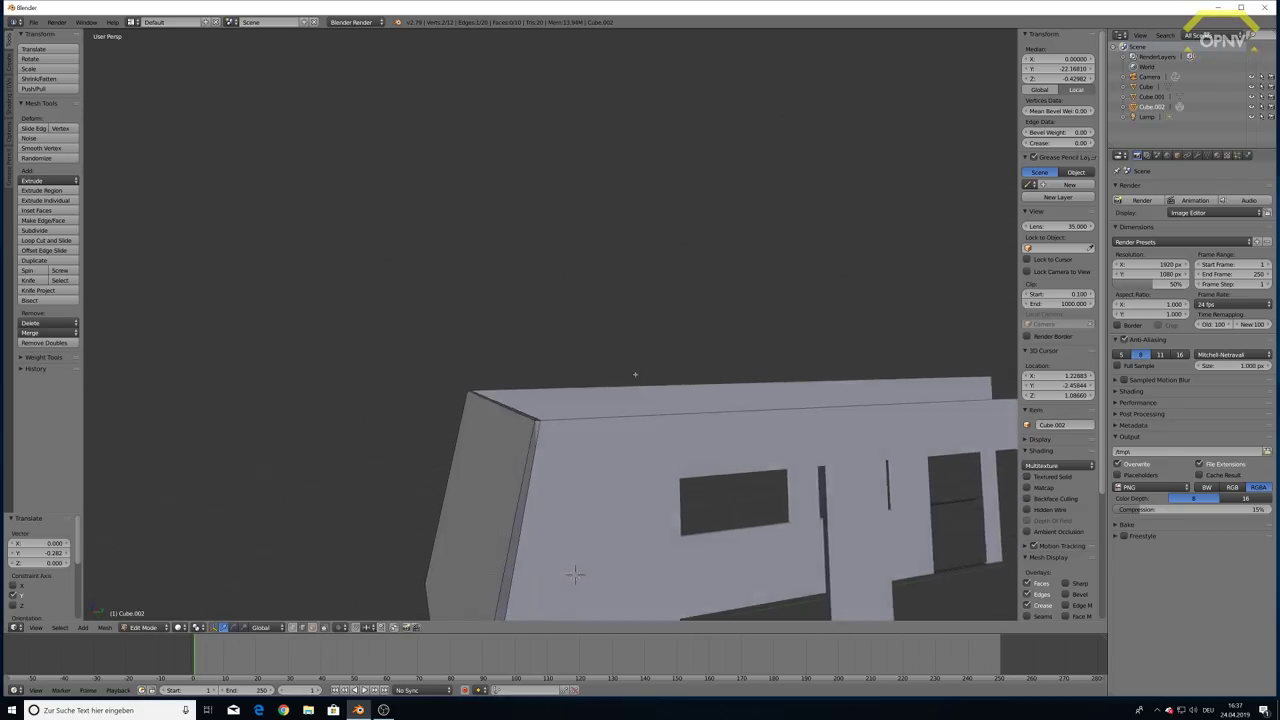
middle_click_drag(660, 210, 661, 424)
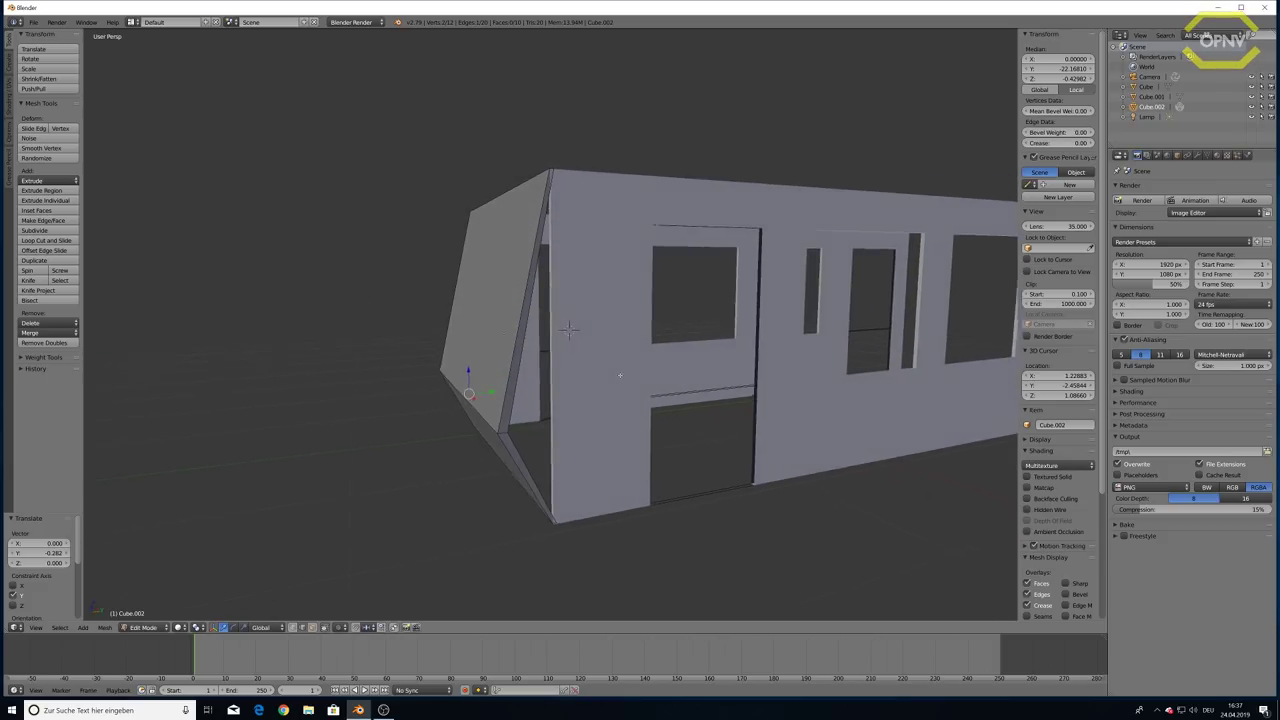
scroll(658, 424, "up", 2)
scroll(650, 450, "up", 2)
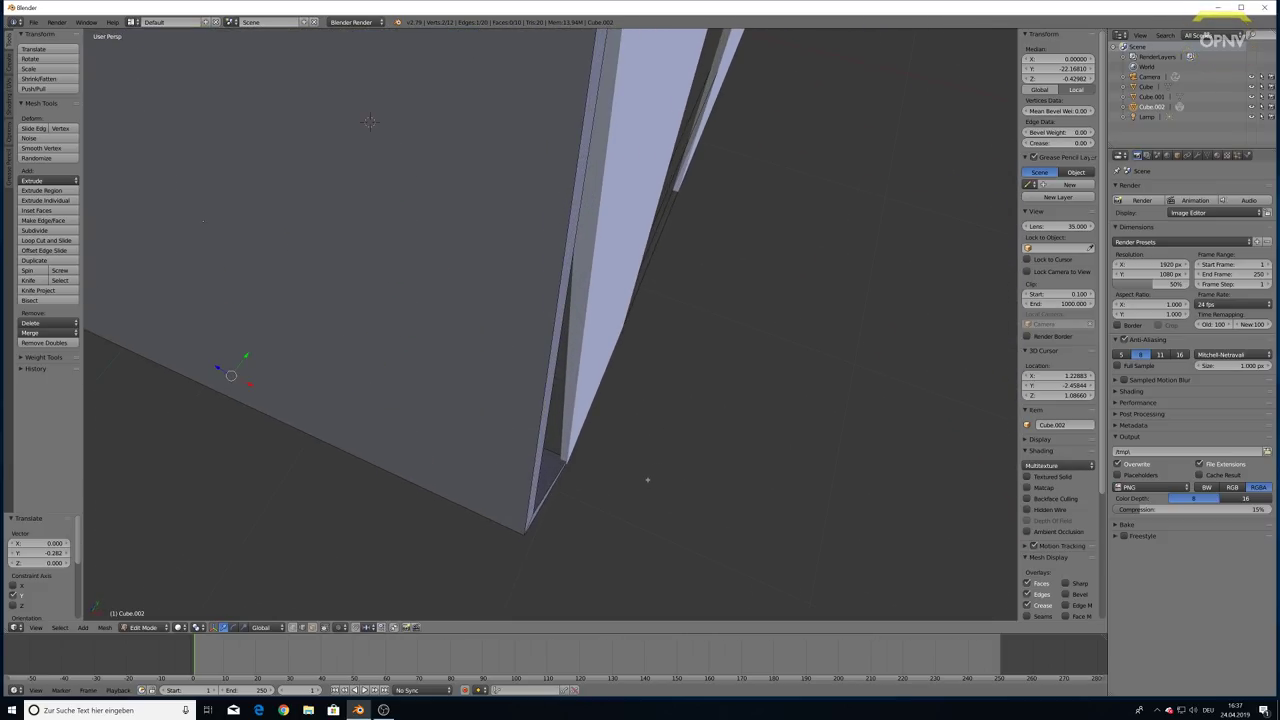
scroll(600, 420, "up", 2)
scroll(558, 443, "up", 2)
mouse_move(558, 443)
middle_mouse_down()
mouse_move(689, 300)
mouse_move(745, 603)
middle_mouse_up()
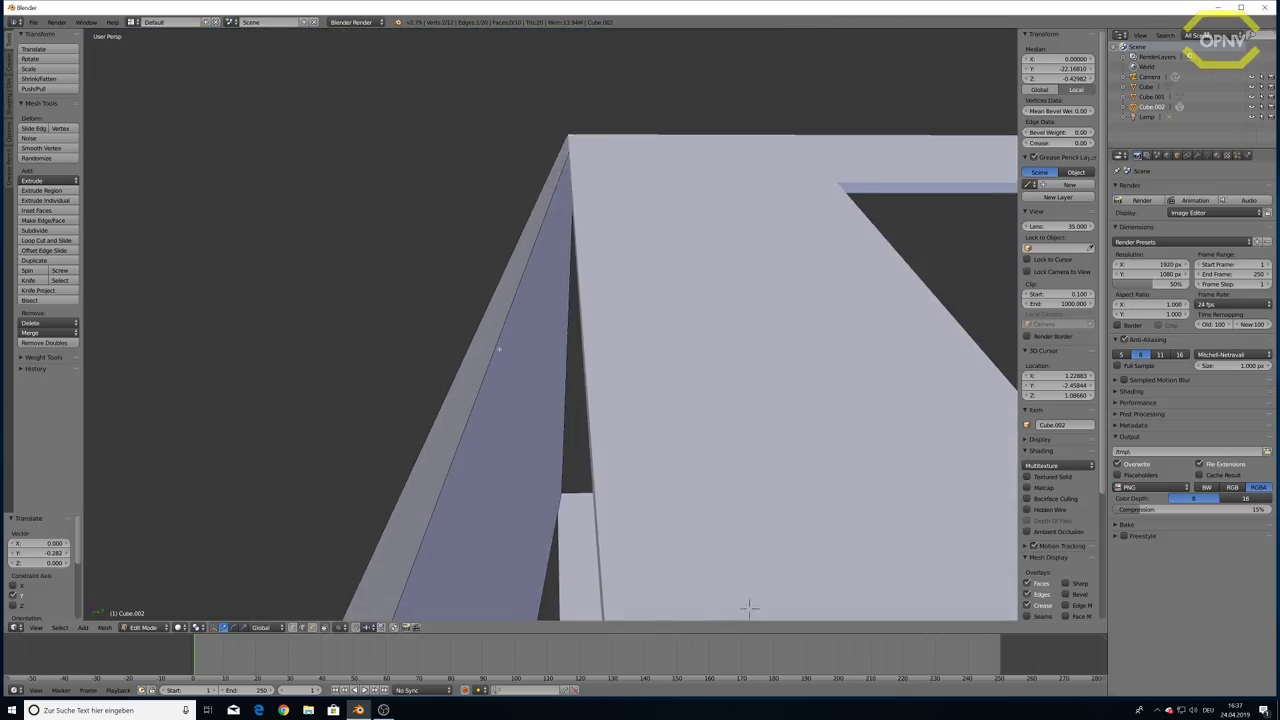
scroll(742, 550, "up", 2)
scroll(742, 500, "down", 2)
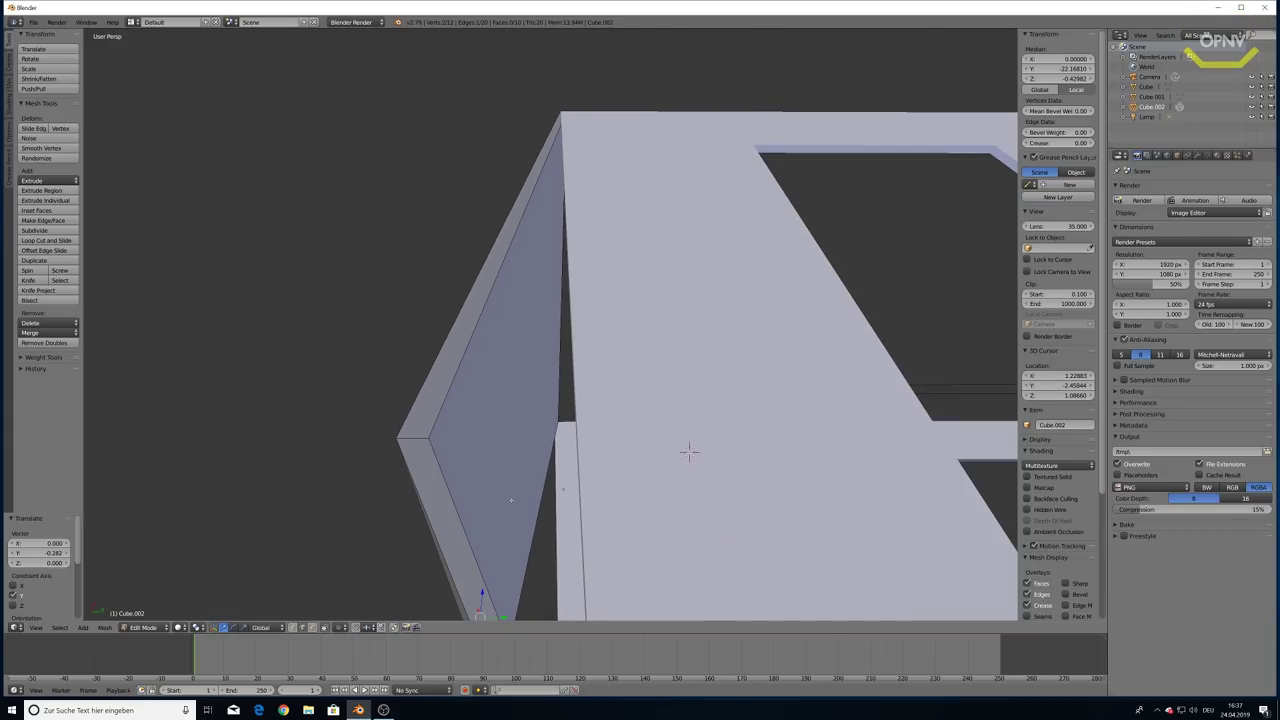
key("Tab")
key("Tab")
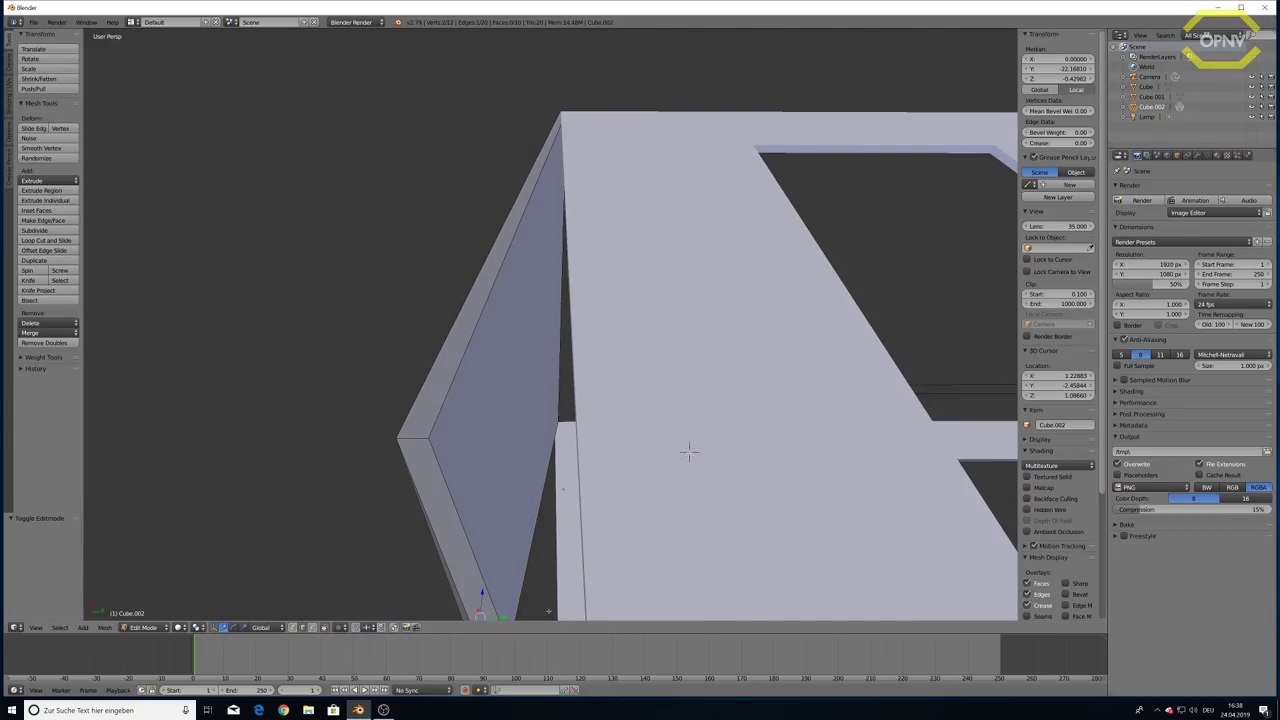
key("g")
key("y")
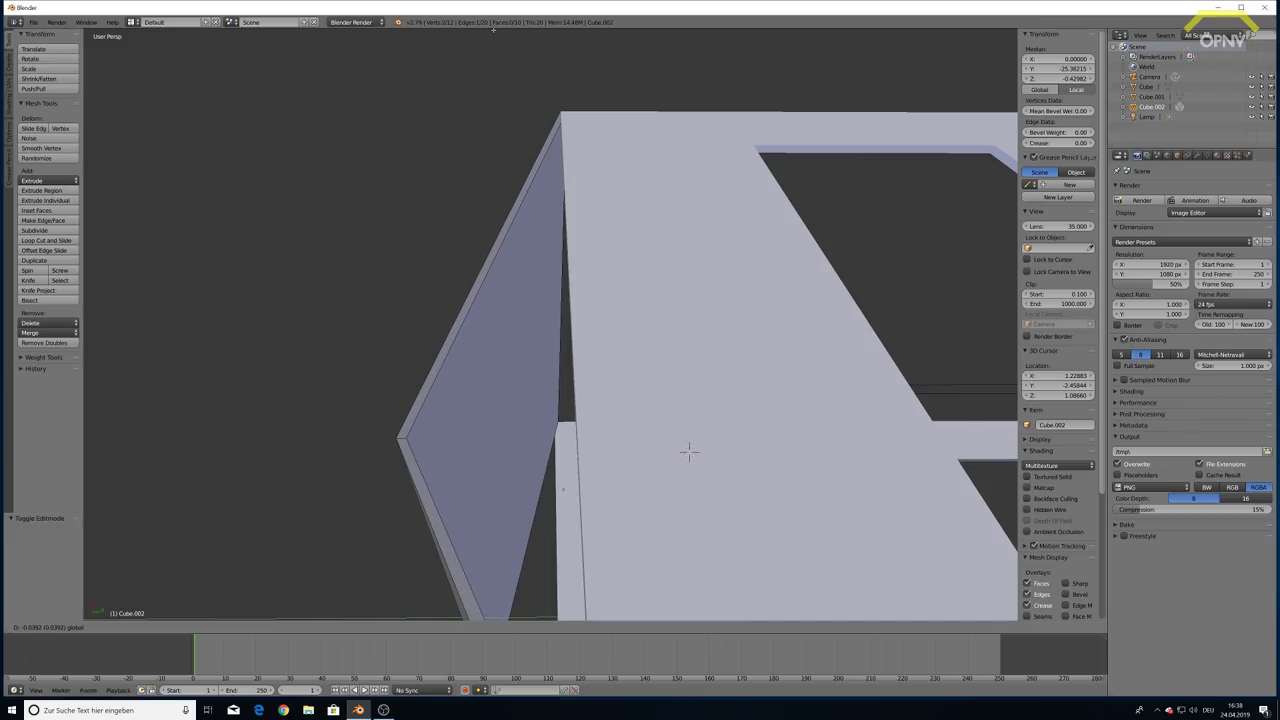
left_click(689, 452)
Select the cab's bottom corner vertex on the slanted face
scroll(660, 425, "down", 4)
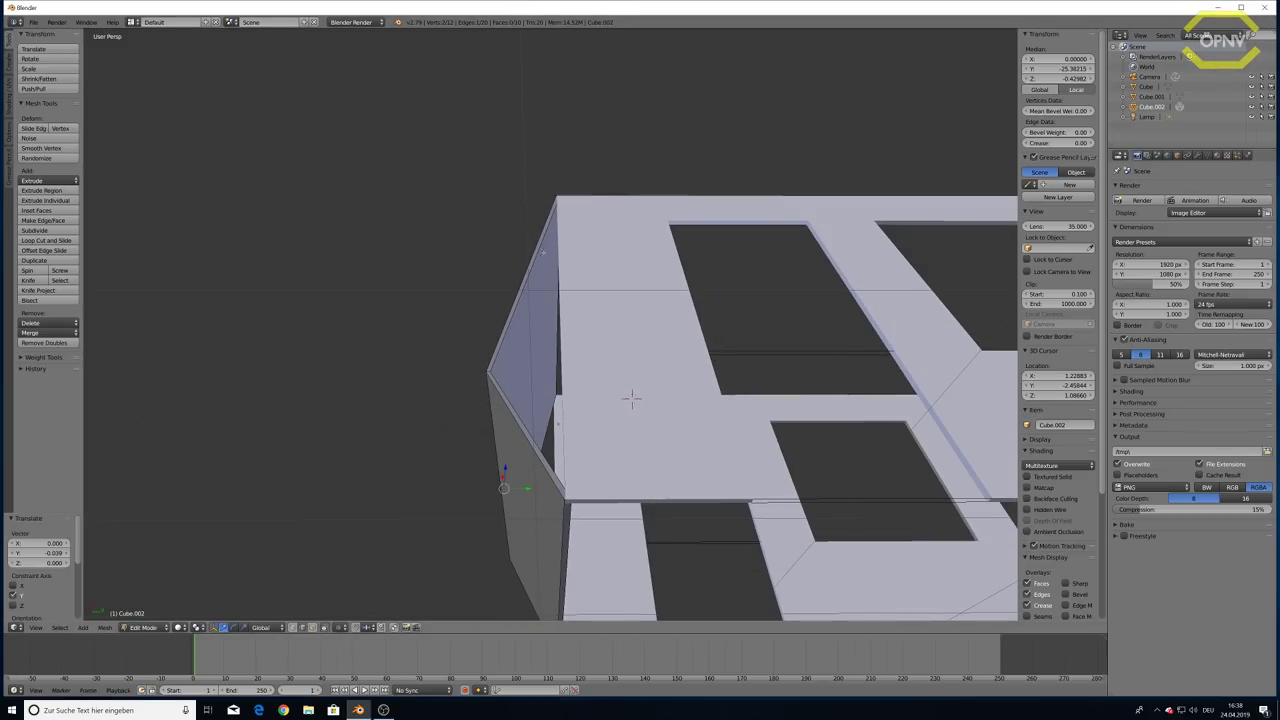
key("Tab")
key("Tab")
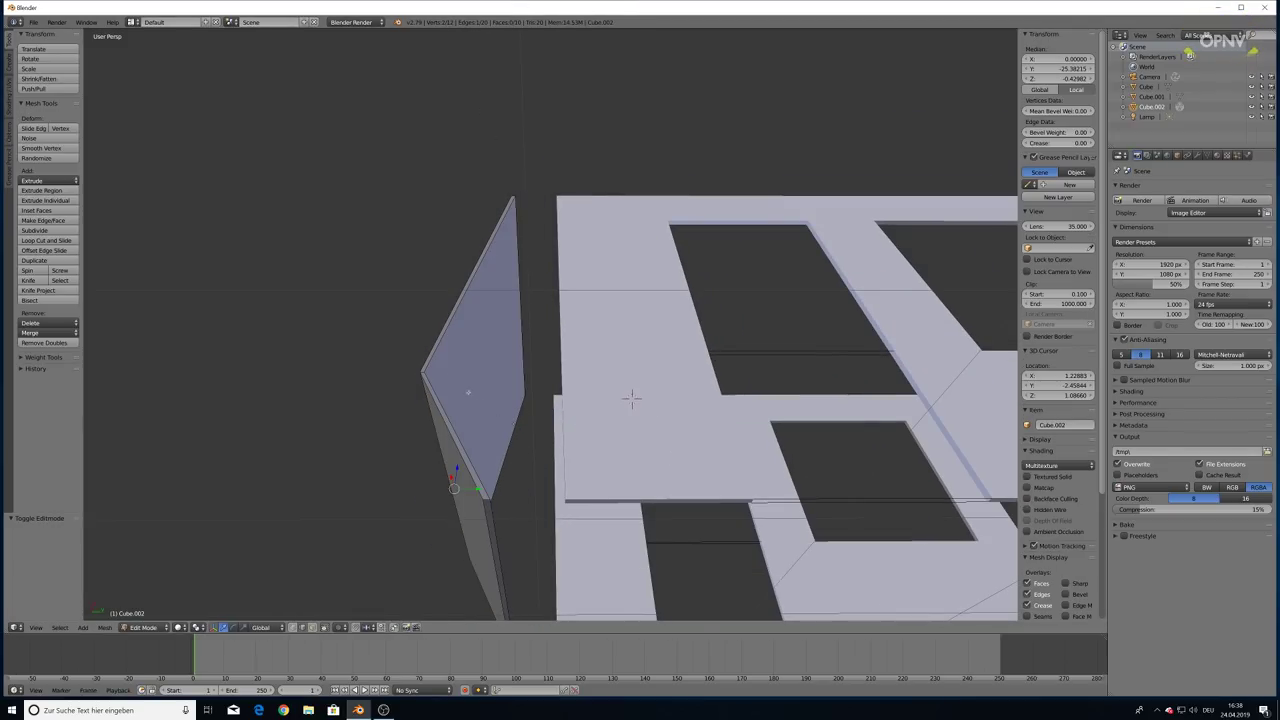
middle_click_drag(468, 392, 480, 420)
scroll(493, 432, "up", 4)
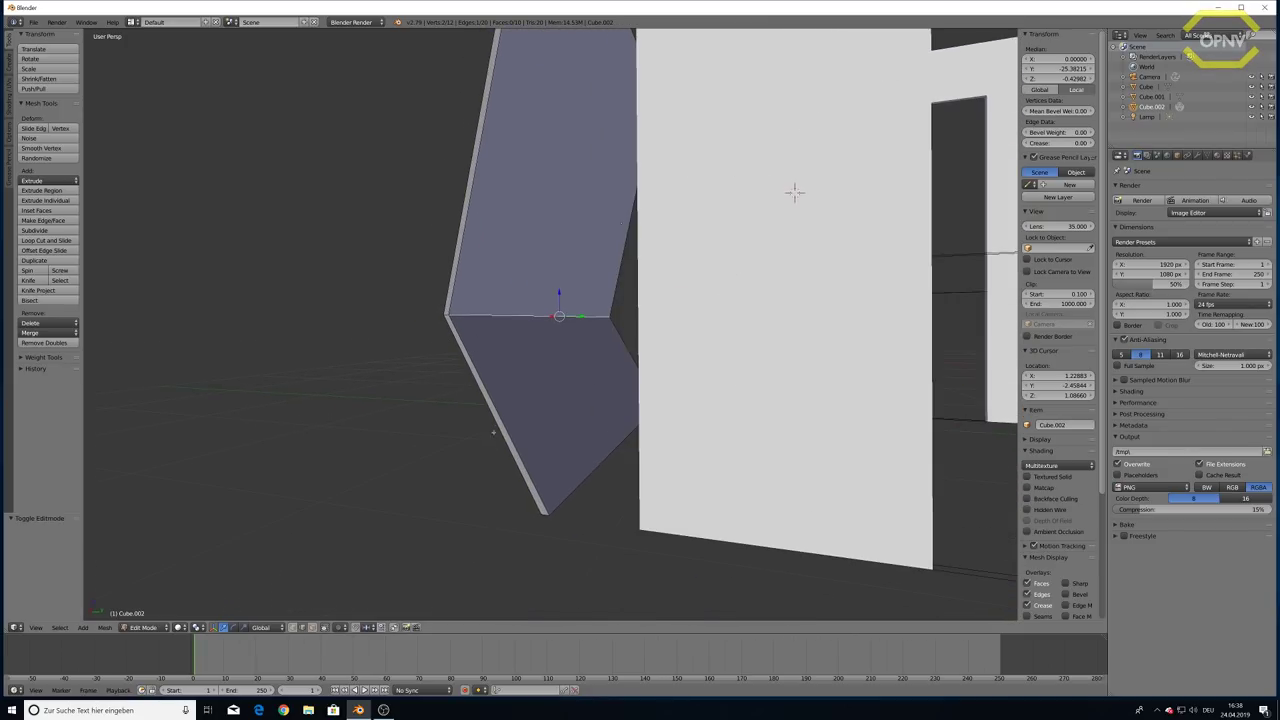
right_click(546, 515)
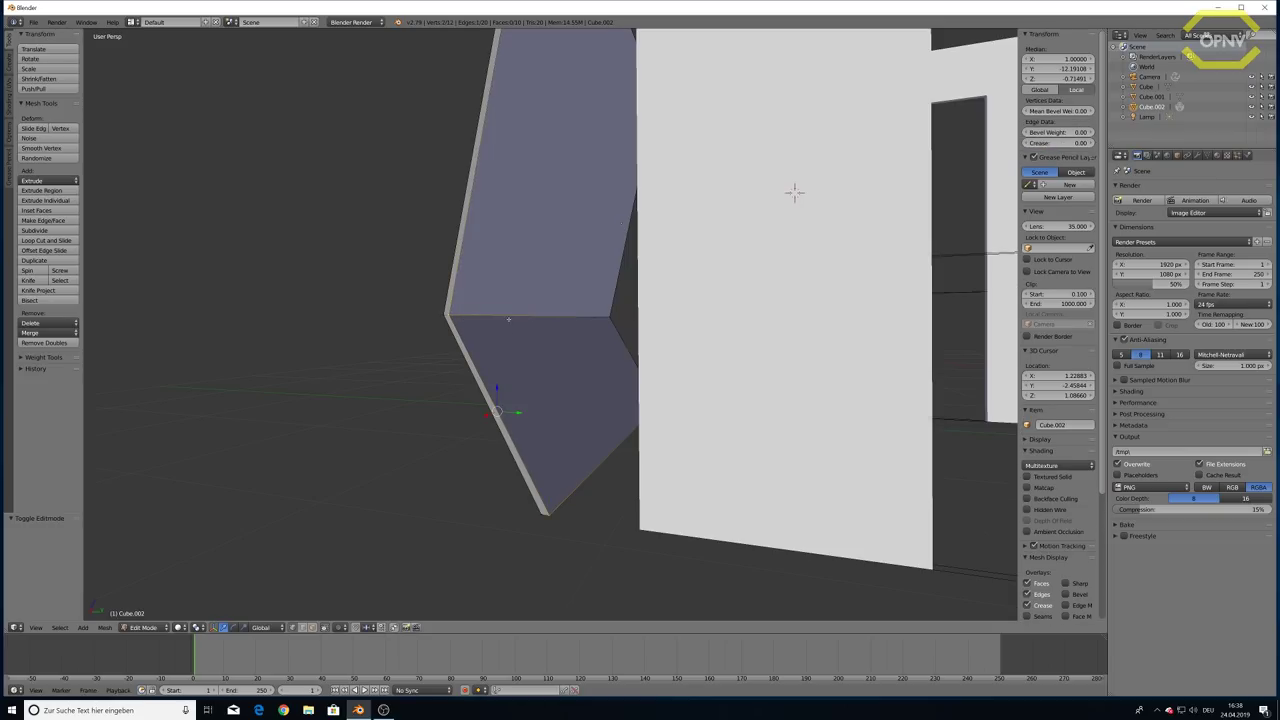
mouse_move(794, 191)
middle_mouse_down()
mouse_move(734, 226)
mouse_move(717, 356)
mouse_move(775, 454)
mouse_move(686, 363)
mouse_move(620, 323)
mouse_move(667, 337)
mouse_move(371, 266)
mouse_move(591, 349)
mouse_move(449, 293)
mouse_move(709, 457)
middle_mouse_up()
Fill the slanted opening and the remaining side gap of the nose with new faces
key("f")
right_click(794, 537)
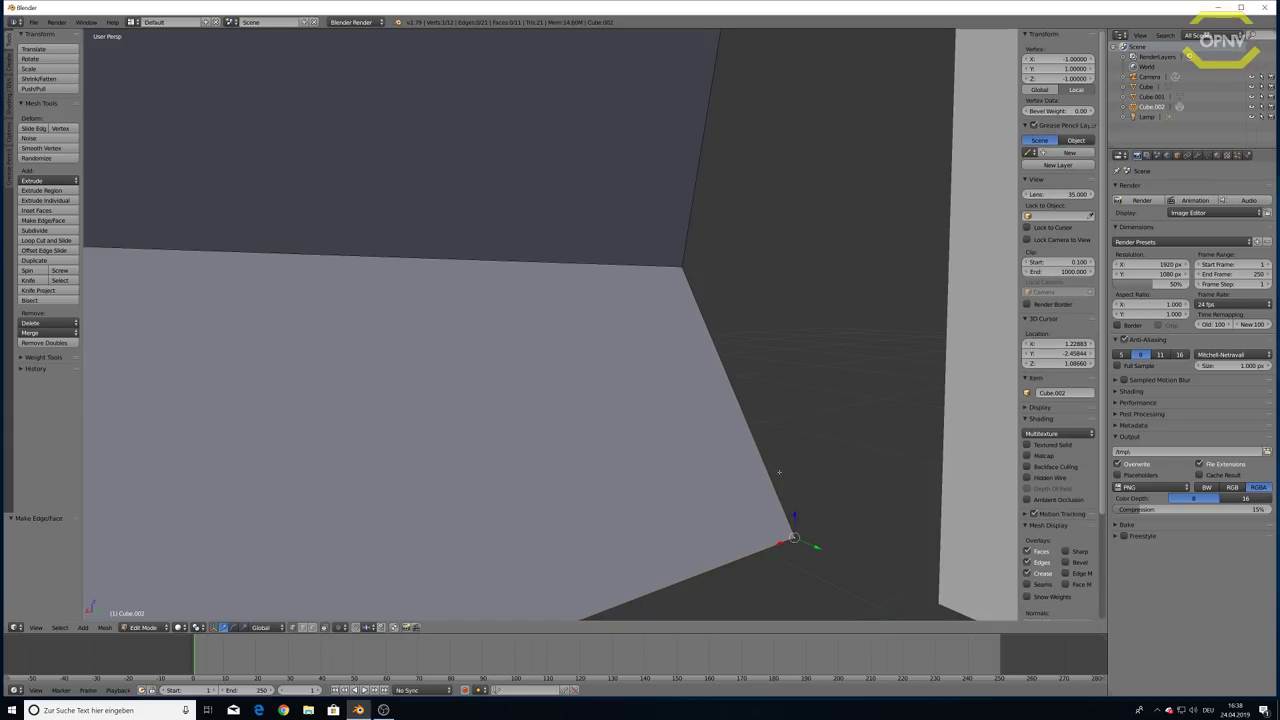
right_click(669, 253, "shift")
middle_click_drag(669, 253, 630, 270)
key("f")
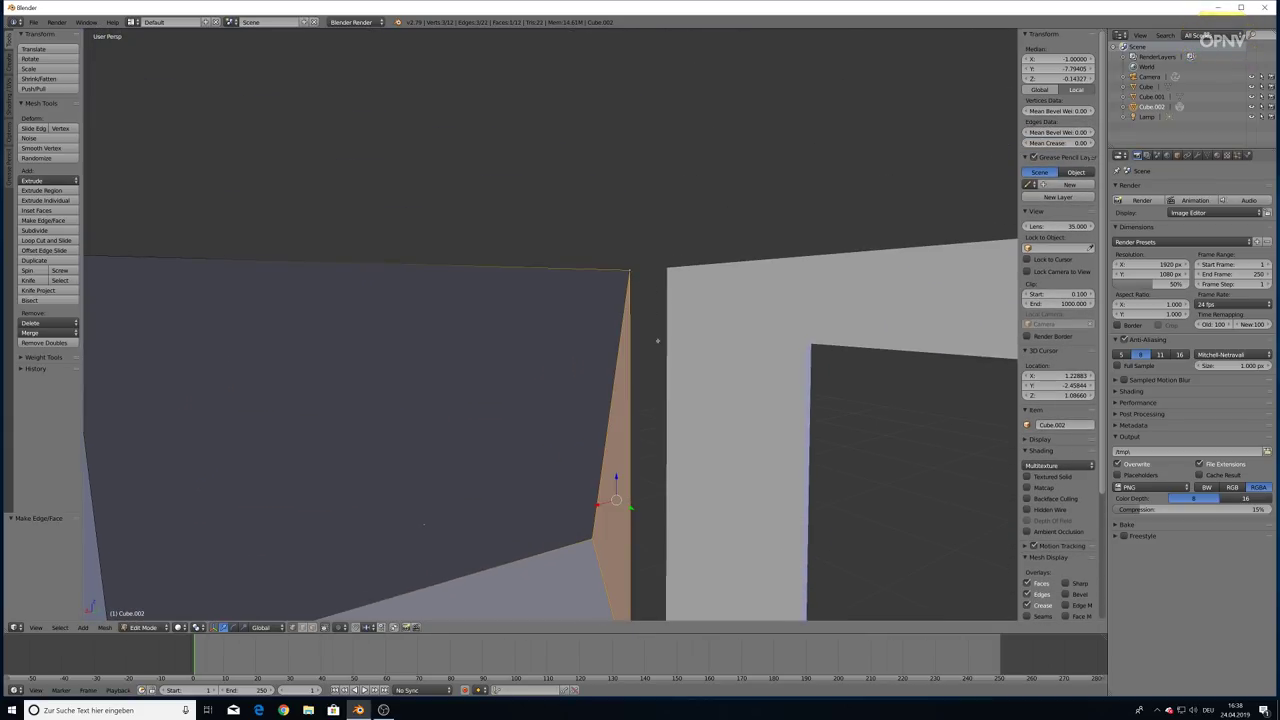
middle_click_drag(657, 340, 506, 363)
key("Tab")
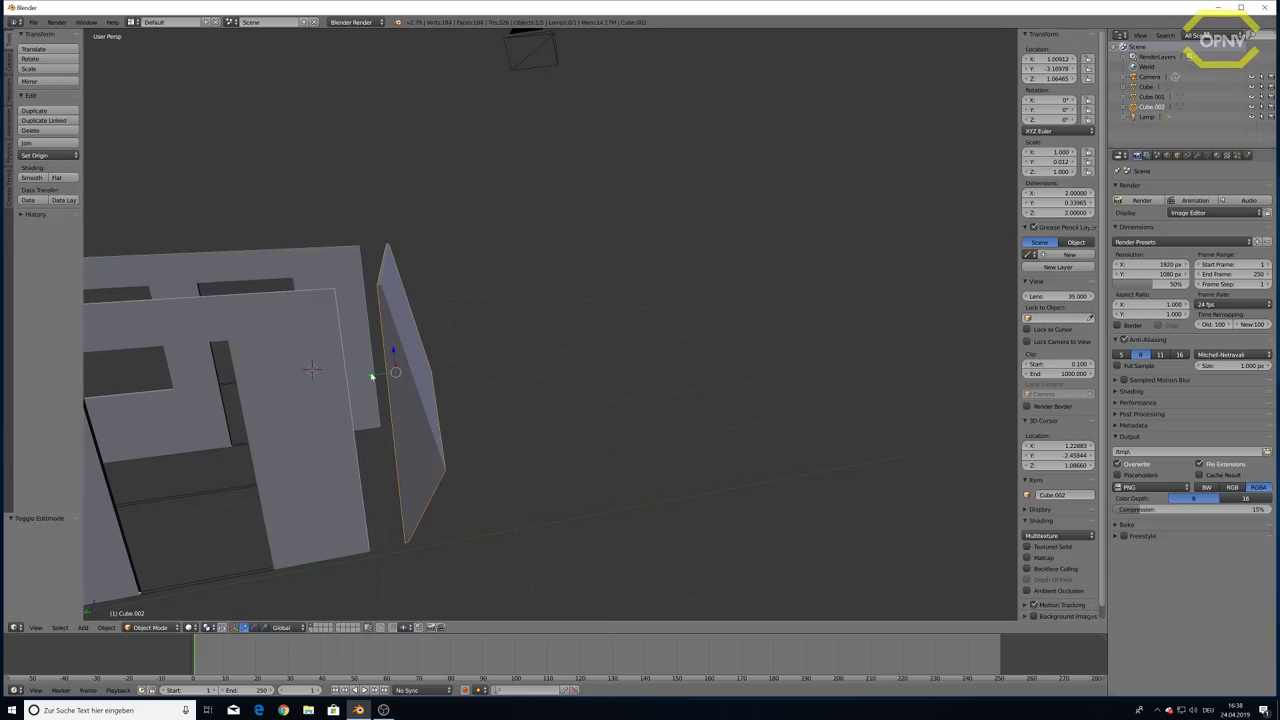
Move the angled cab 0.264 along Y so it butts against the side walls
key("g")
key("y")
left_click(343, 374)
mouse_move(343, 374)
middle_mouse_down()
mouse_move(383, 384)
mouse_move(409, 420)
mouse_move(626, 343)
mouse_move(614, 371)
mouse_move(522, 351)
mouse_move(577, 374)
mouse_move(649, 191)
mouse_move(597, 209)
mouse_move(602, 246)
mouse_move(461, 180)
middle_mouse_up()
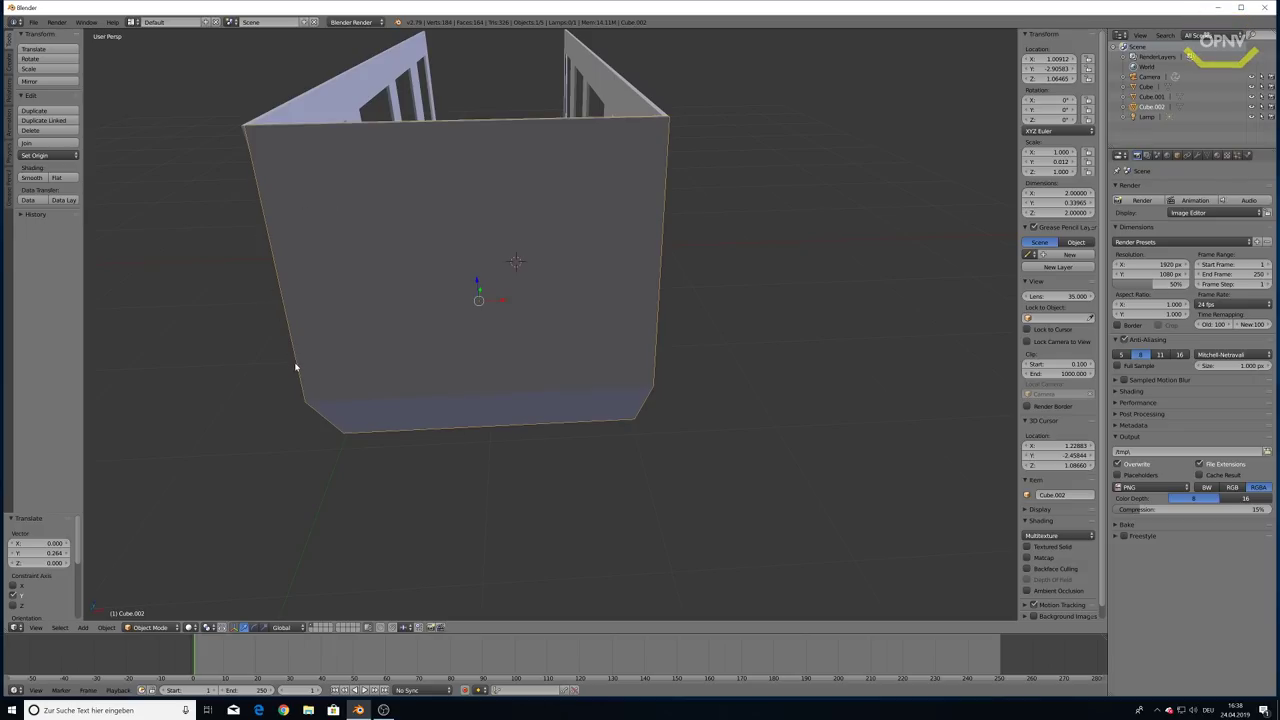
key("Tab")
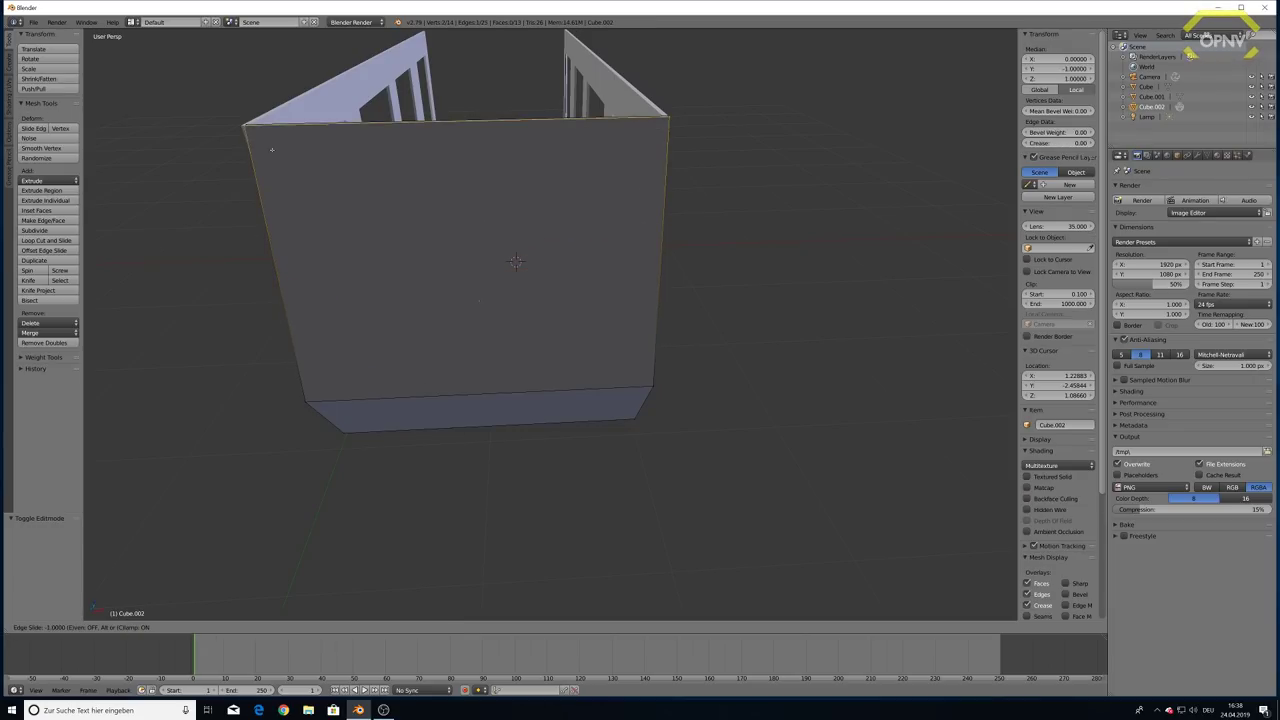
Add loop cuts near the top, left, right and bottom of the cab front
left_click(278, 205)
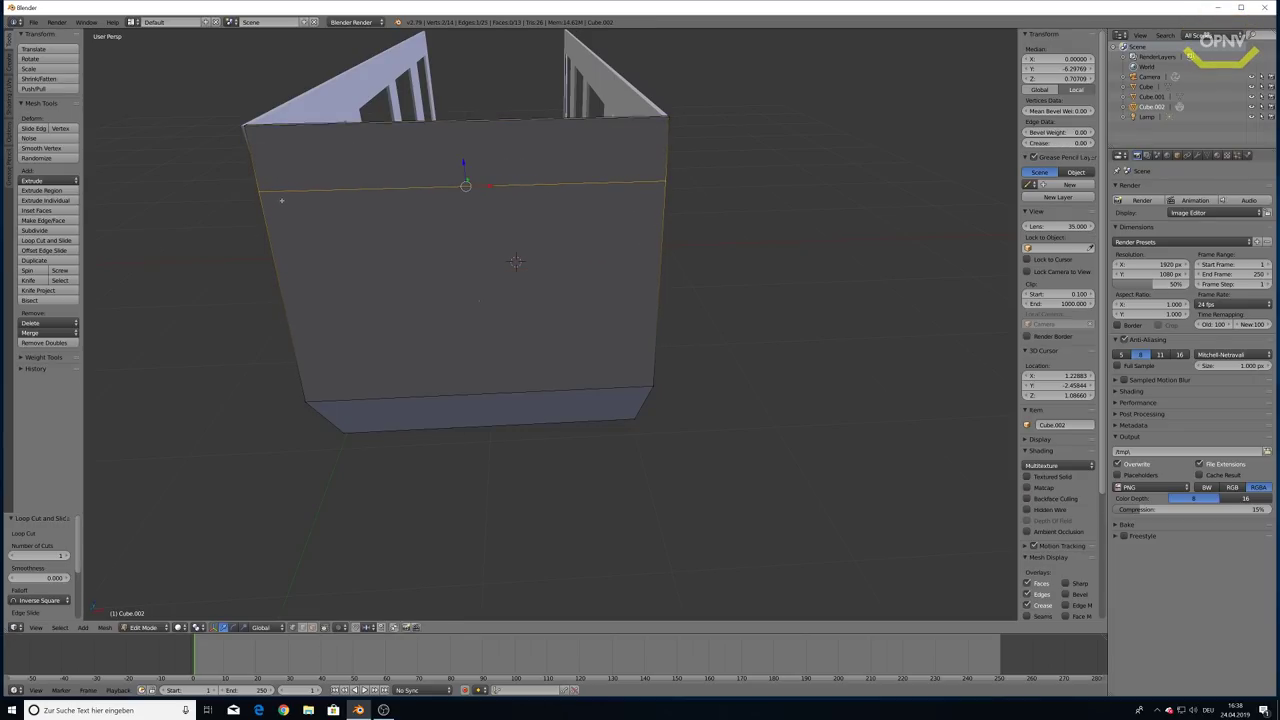
key("ctrl+r")
left_click(282, 128)
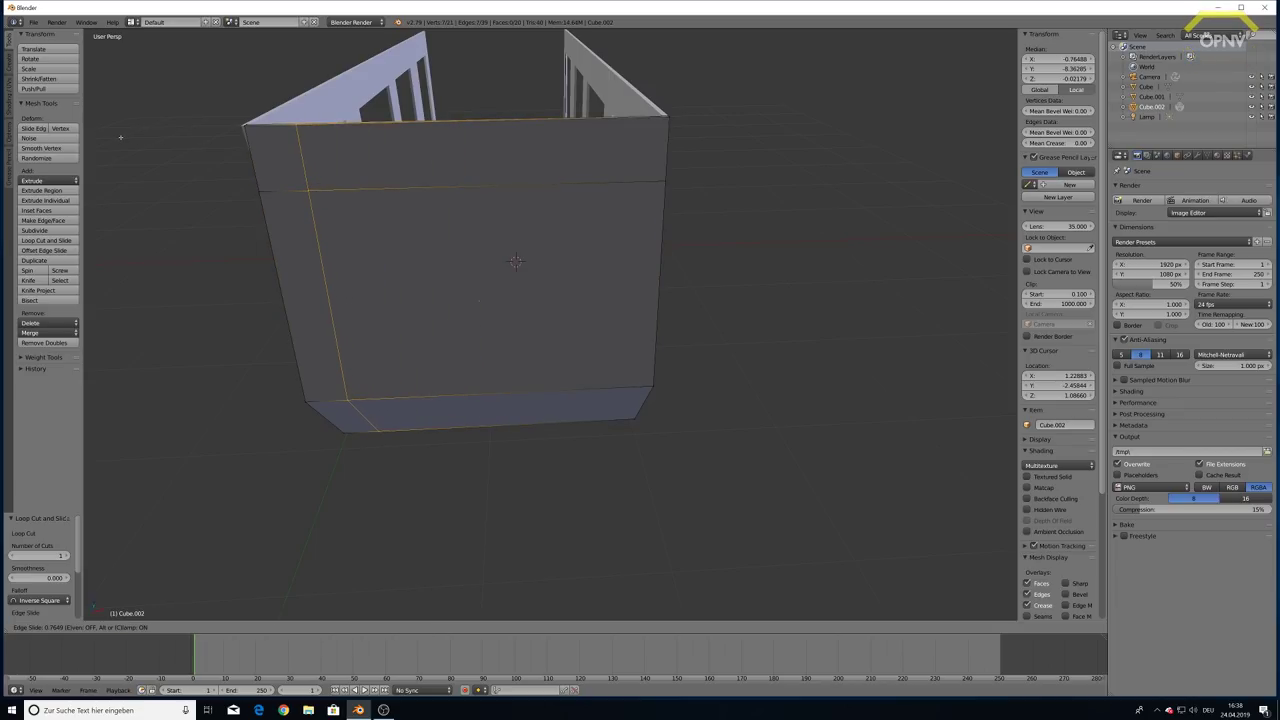
left_click(120, 137)
left_click(606, 129)
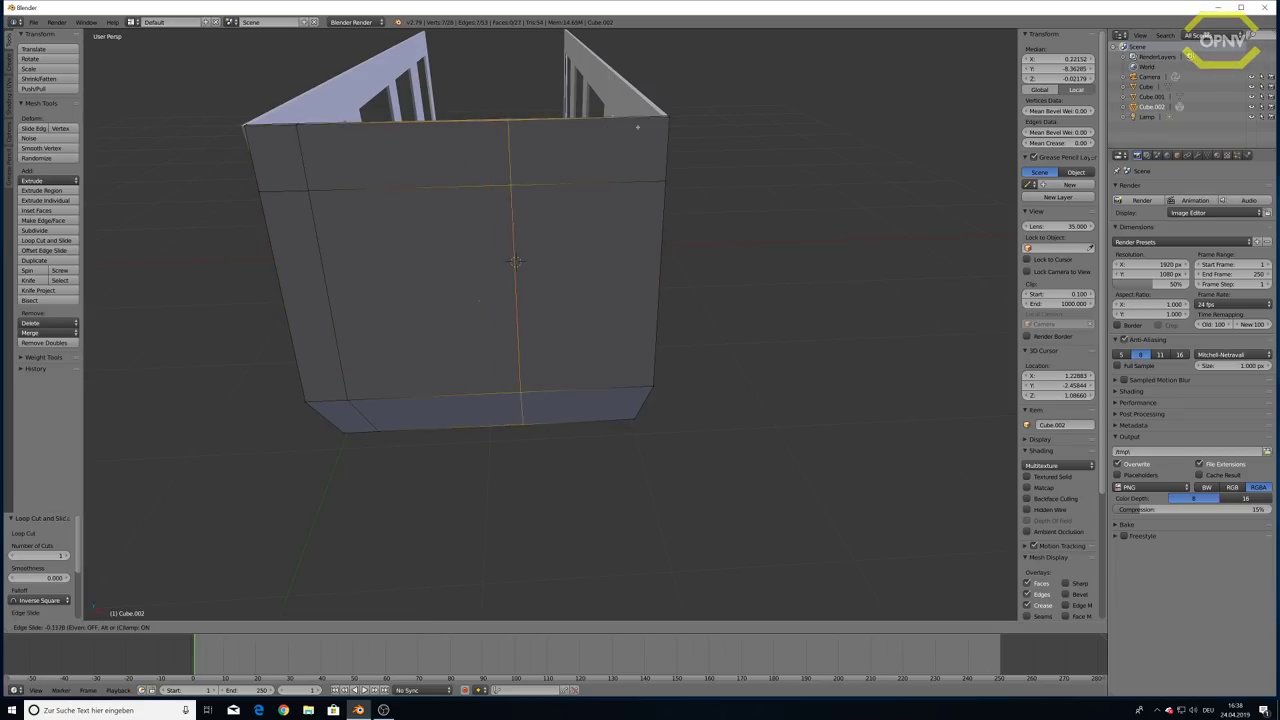
left_click(742, 117)
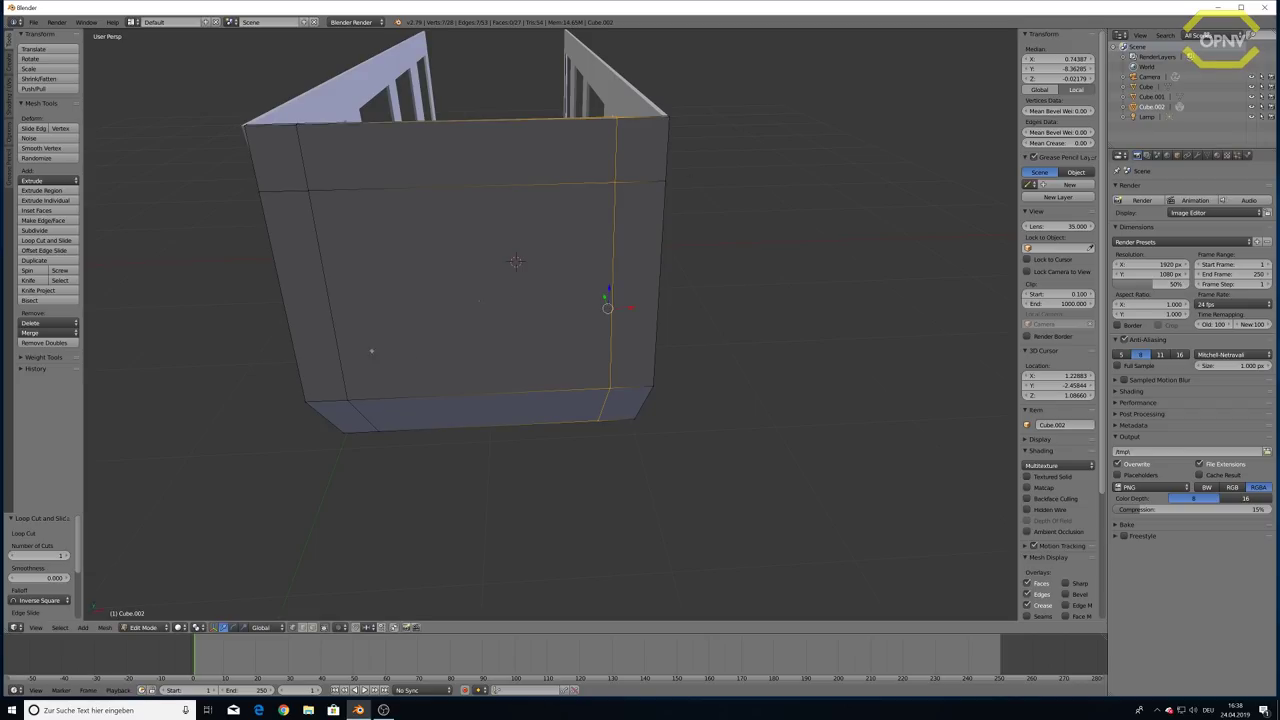
key("ctrl+r")
left_click(289, 320)
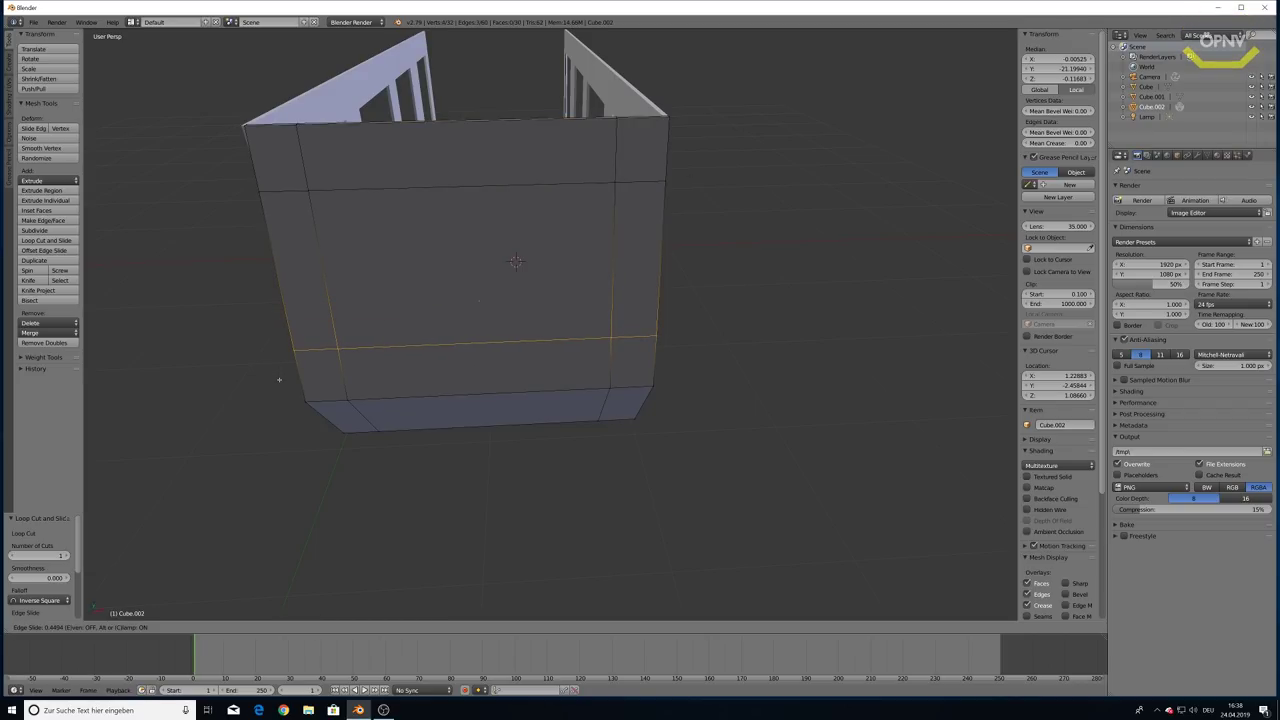
left_click(279, 388)
mouse_move(346, 380)
middle_mouse_down()
mouse_move(426, 357)
mouse_move(453, 320)
middle_mouse_up()
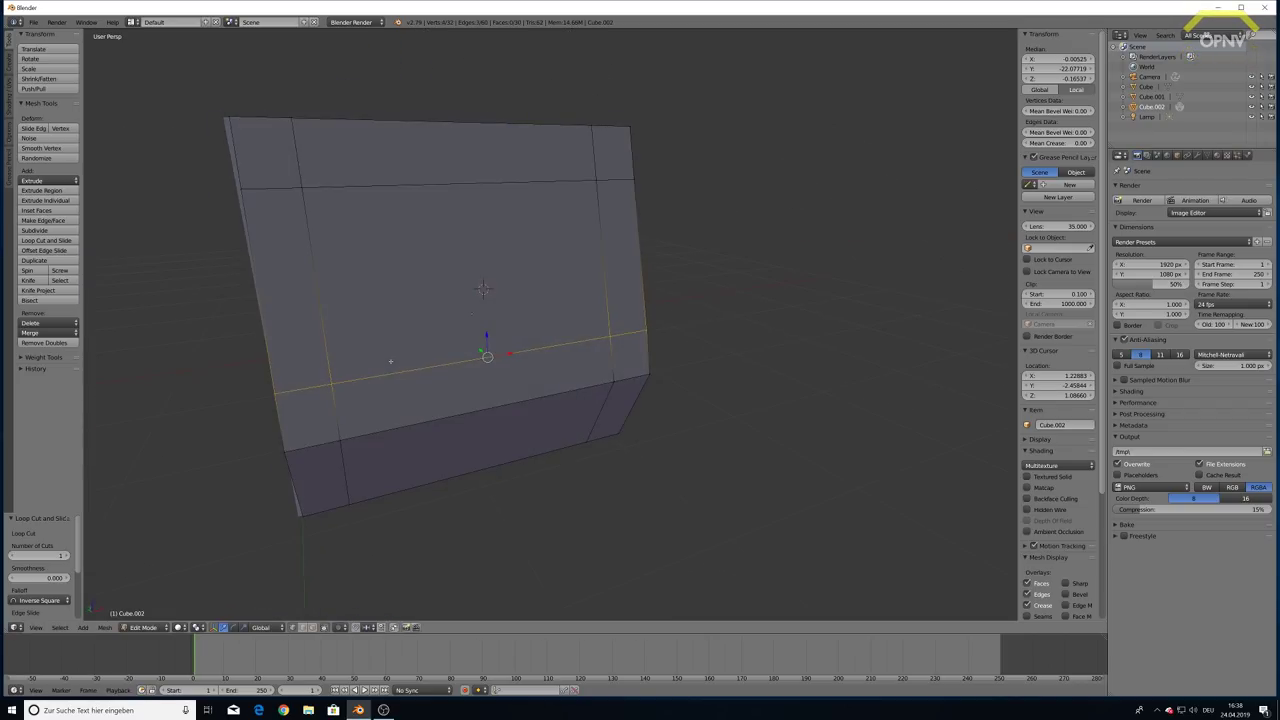
Select the central window-sized face framed by the new loops
key("Tab")
key("Tab")
key("a")
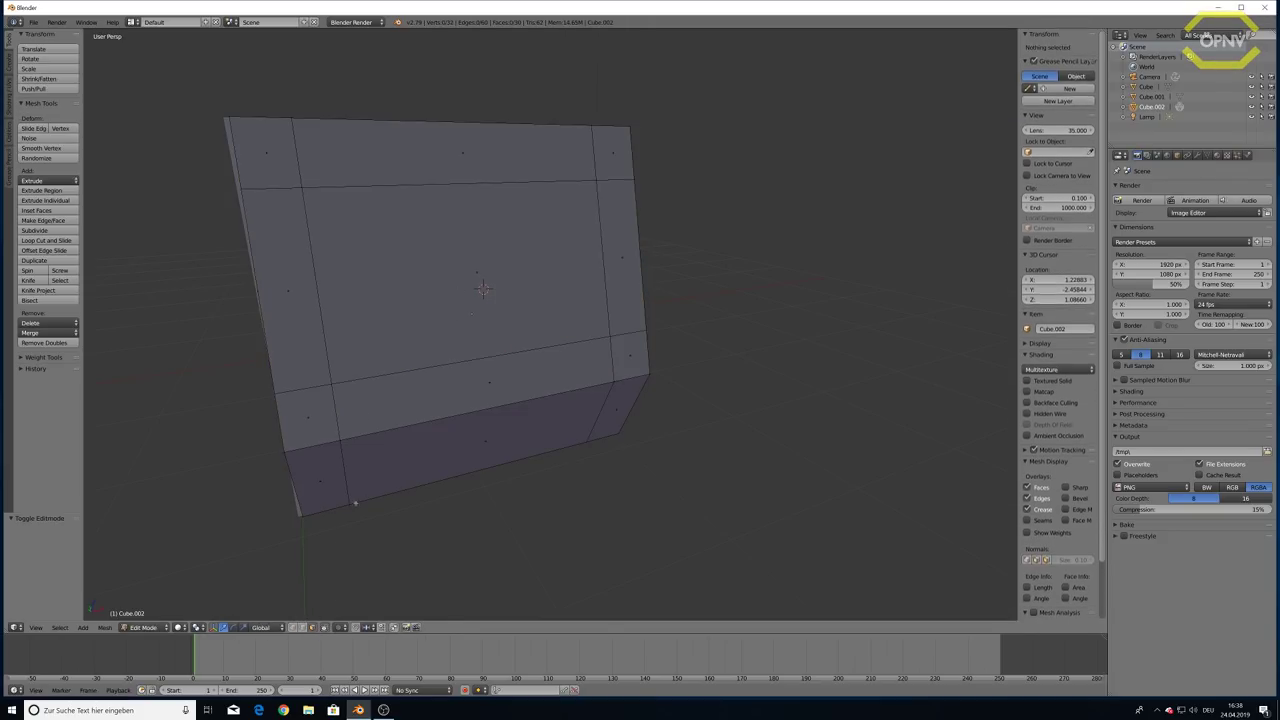
right_click(483, 289)
scroll(483, 289, "up", 5)
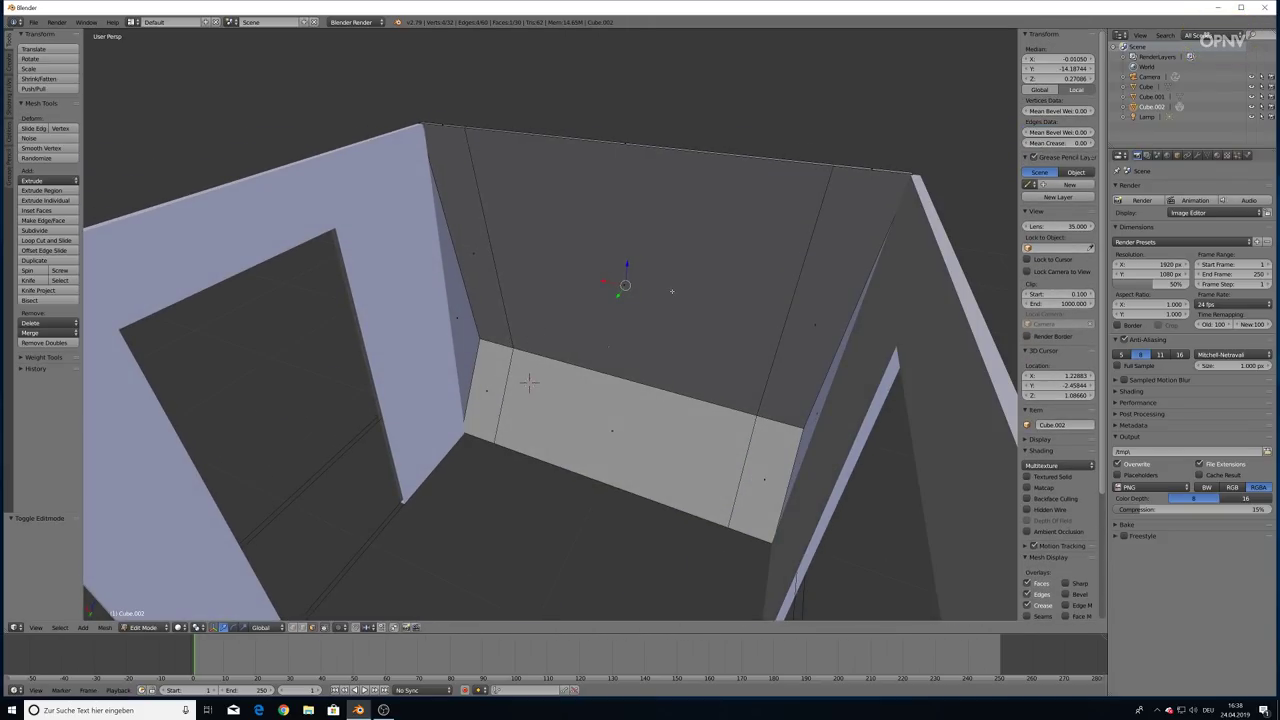
scroll(529, 382, "down", 5)
middle_click_drag(529, 382, 541, 327)
scroll(535, 350, "up", 5)
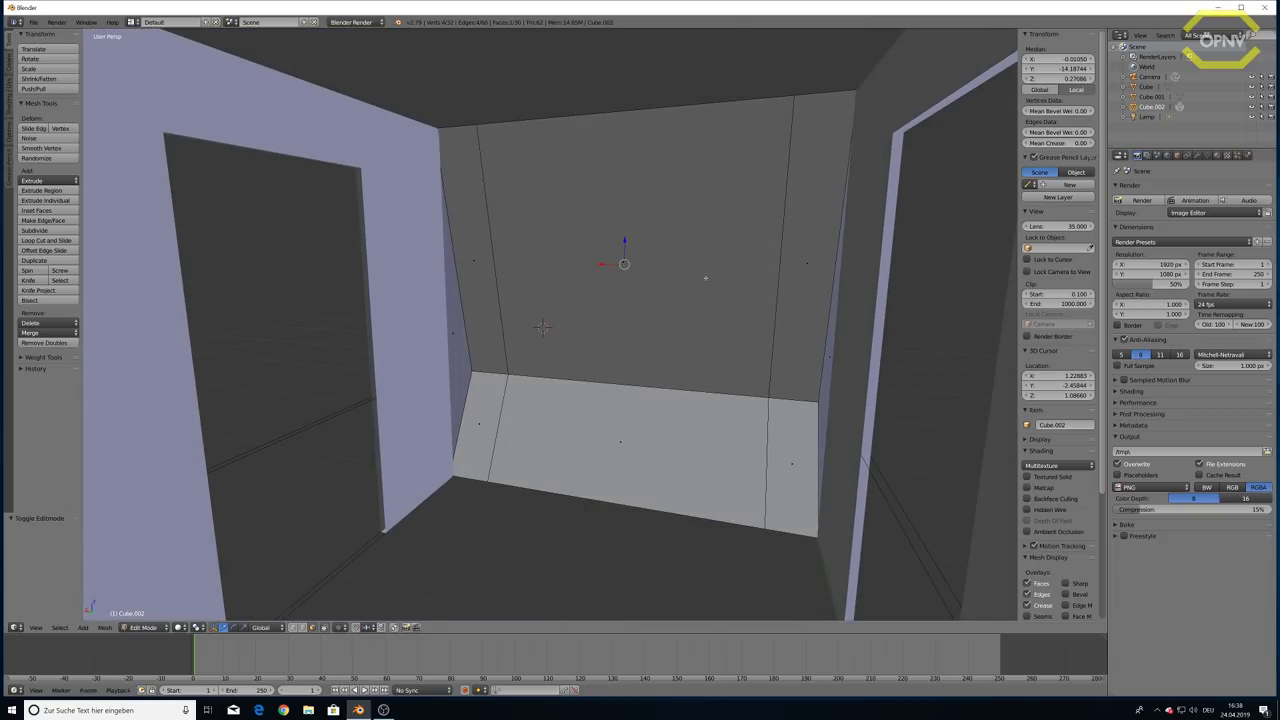
scroll(705, 278, "down", 5)
mouse_move(705, 278)
middle_mouse_down()
mouse_move(505, 298)
mouse_move(545, 288)
mouse_move(453, 320)
mouse_move(547, 318)
mouse_move(543, 353)
mouse_move(520, 360)
middle_mouse_up()
scroll(545, 288, "up", 5)
key("Tab")
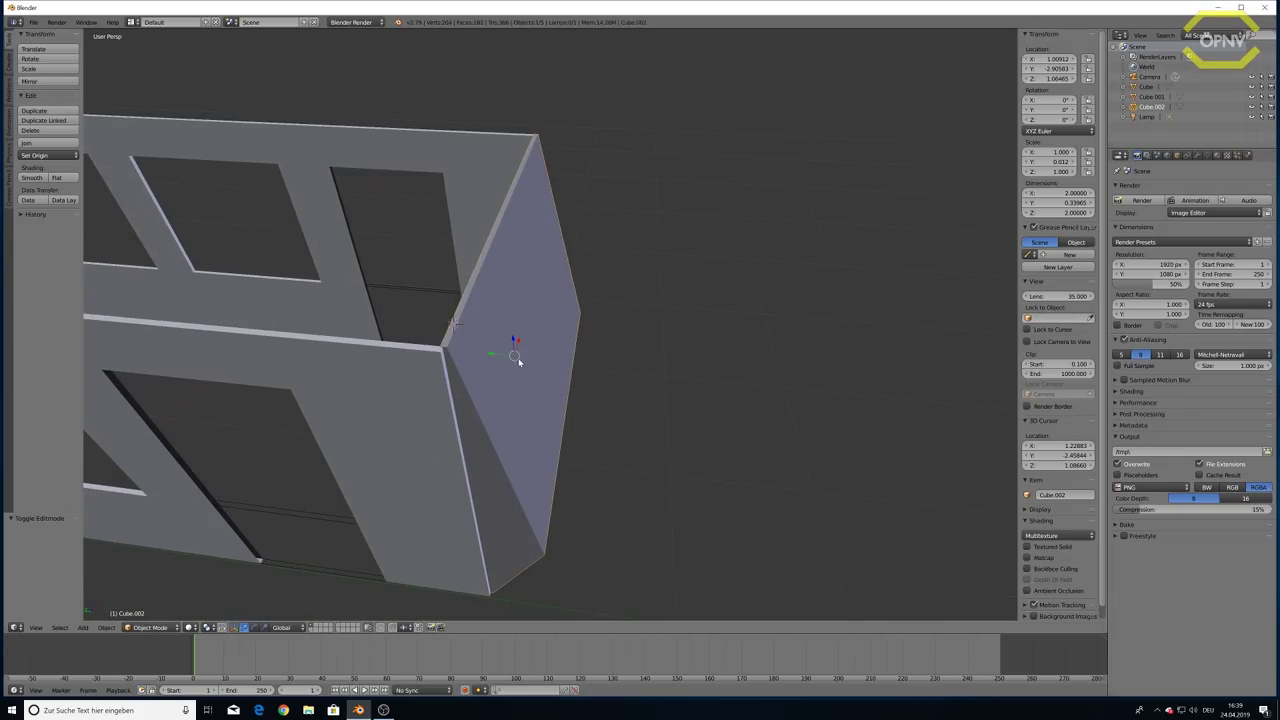
Add two horizontal edge loops on the end wall, one near the top edge
key("Tab")
middle_click_drag(454, 323, 481, 365)
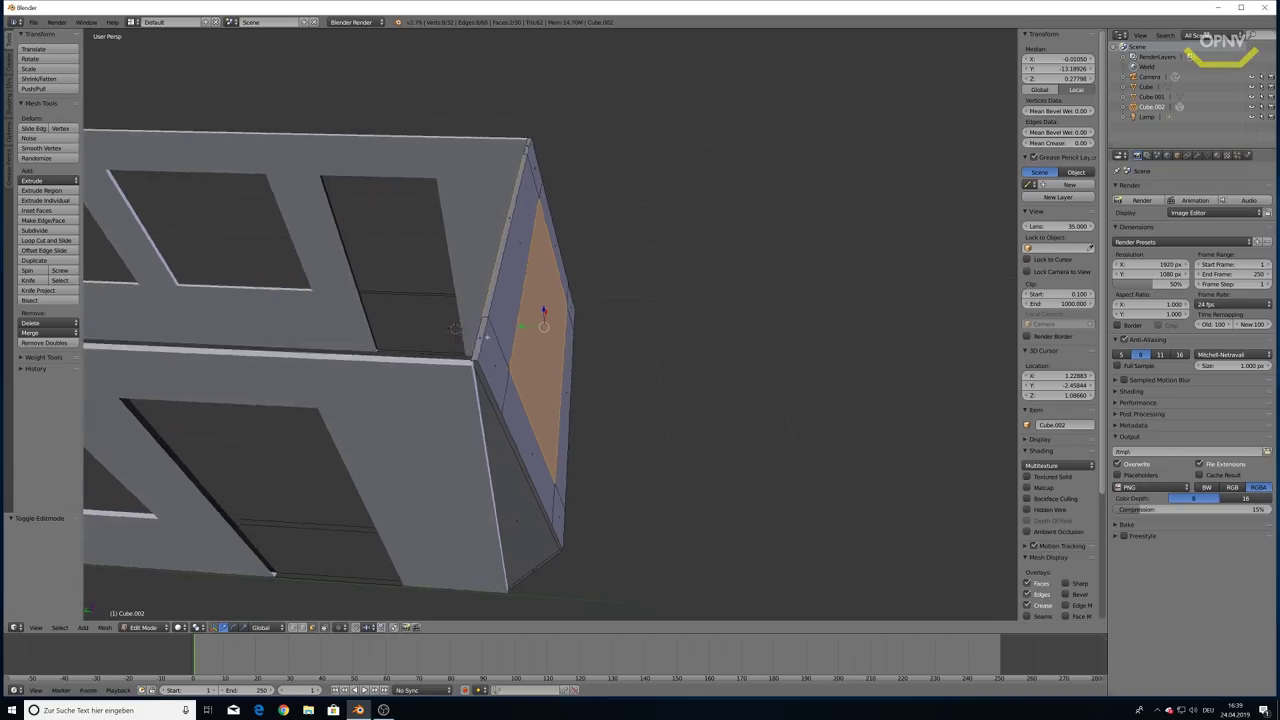
left_click(512, 211)
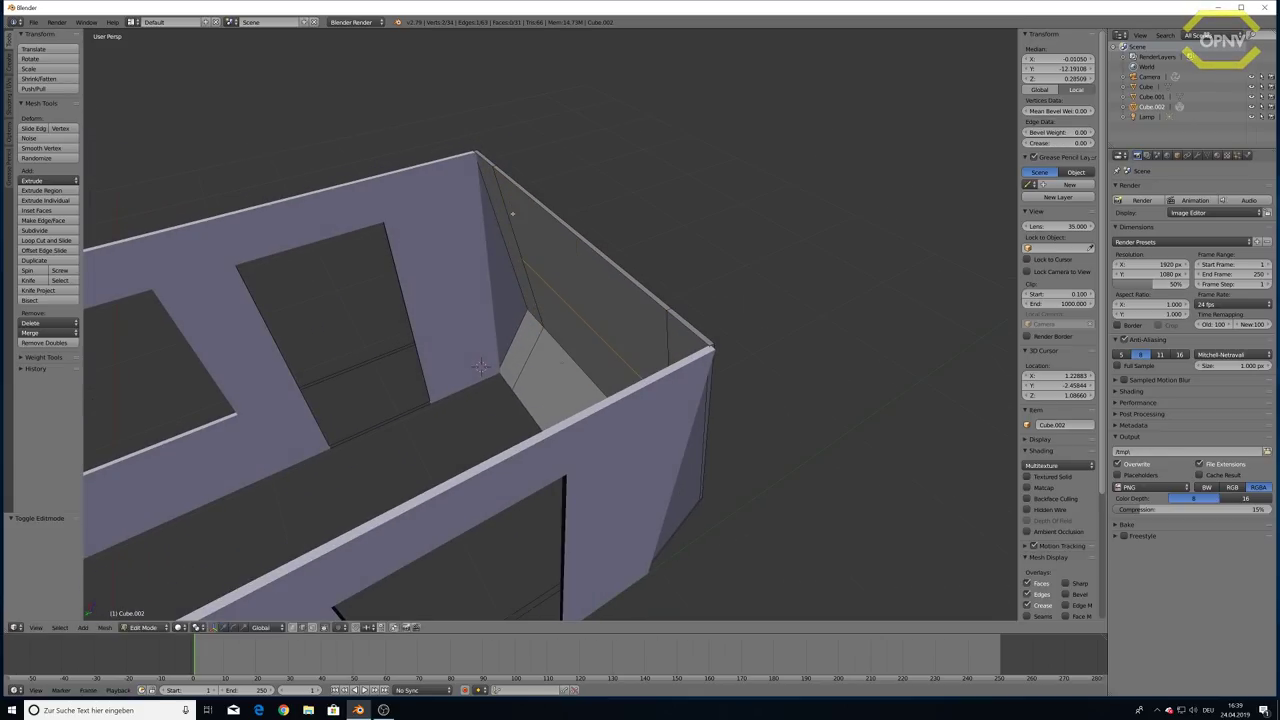
left_click(526, 149)
middle_click_drag(526, 149, 576, 181)
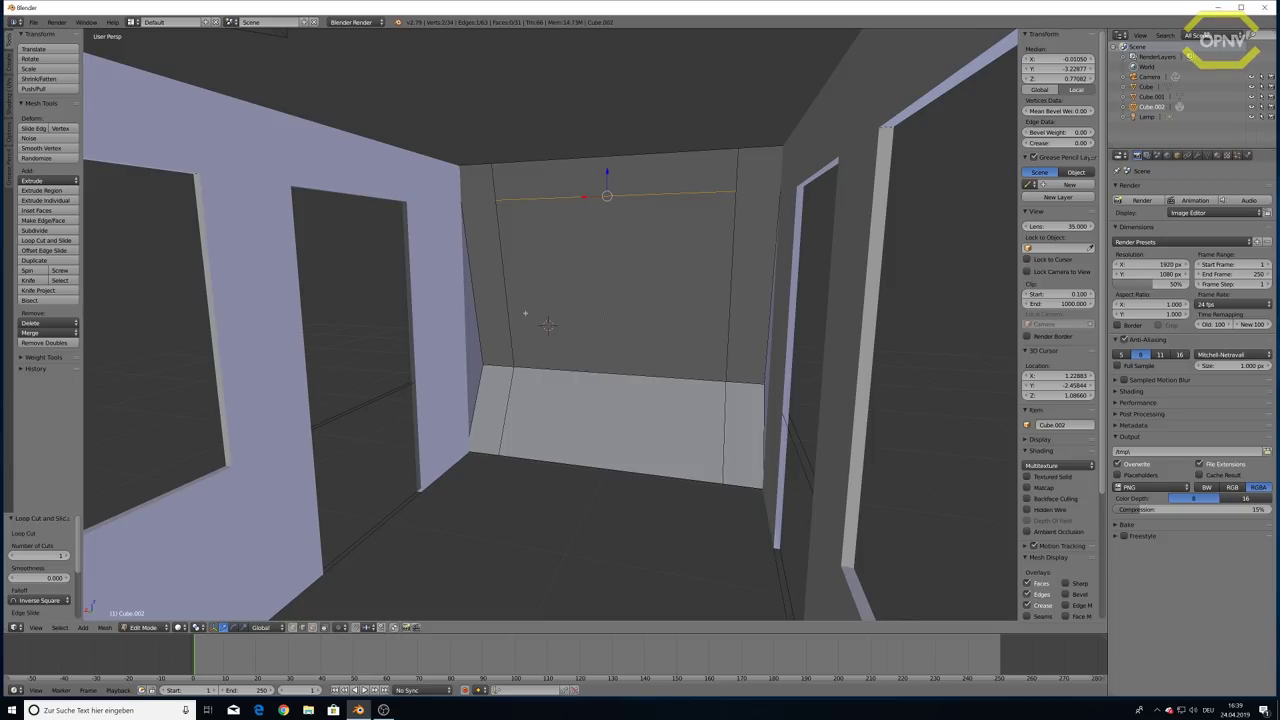
key("ctrl+r")
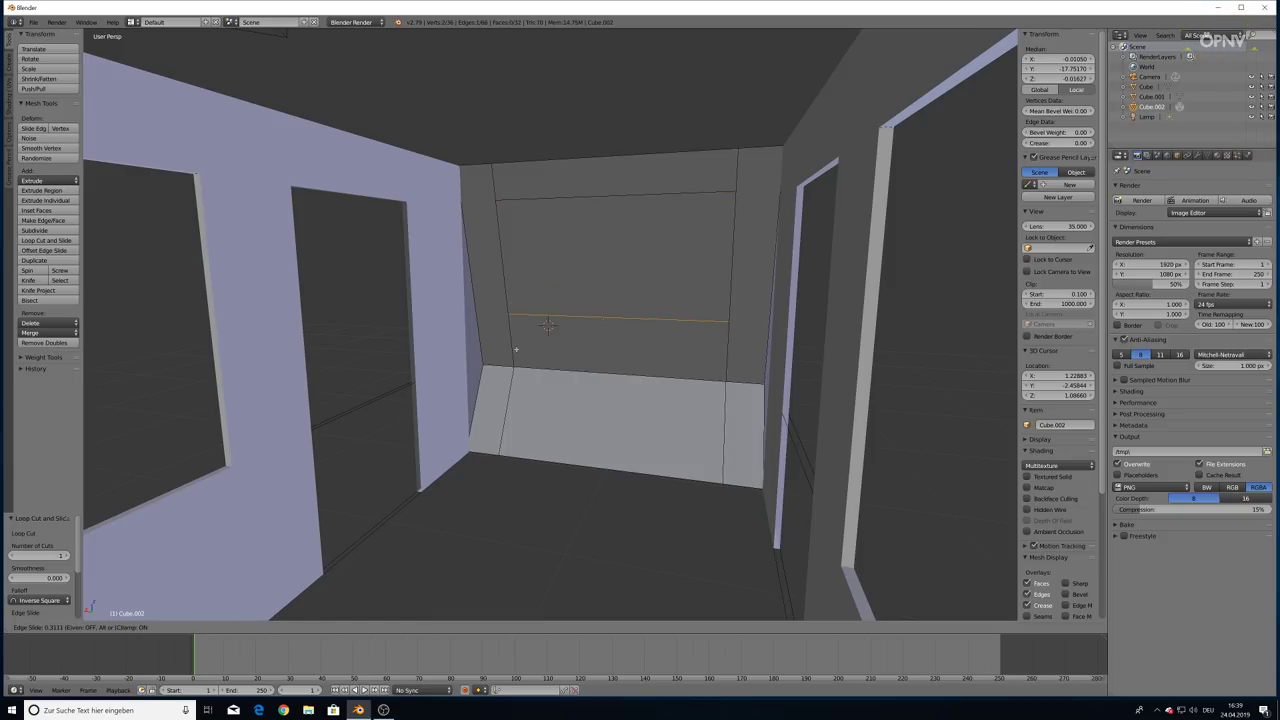
left_click(516, 357)
scroll(651, 314, "down", 5)
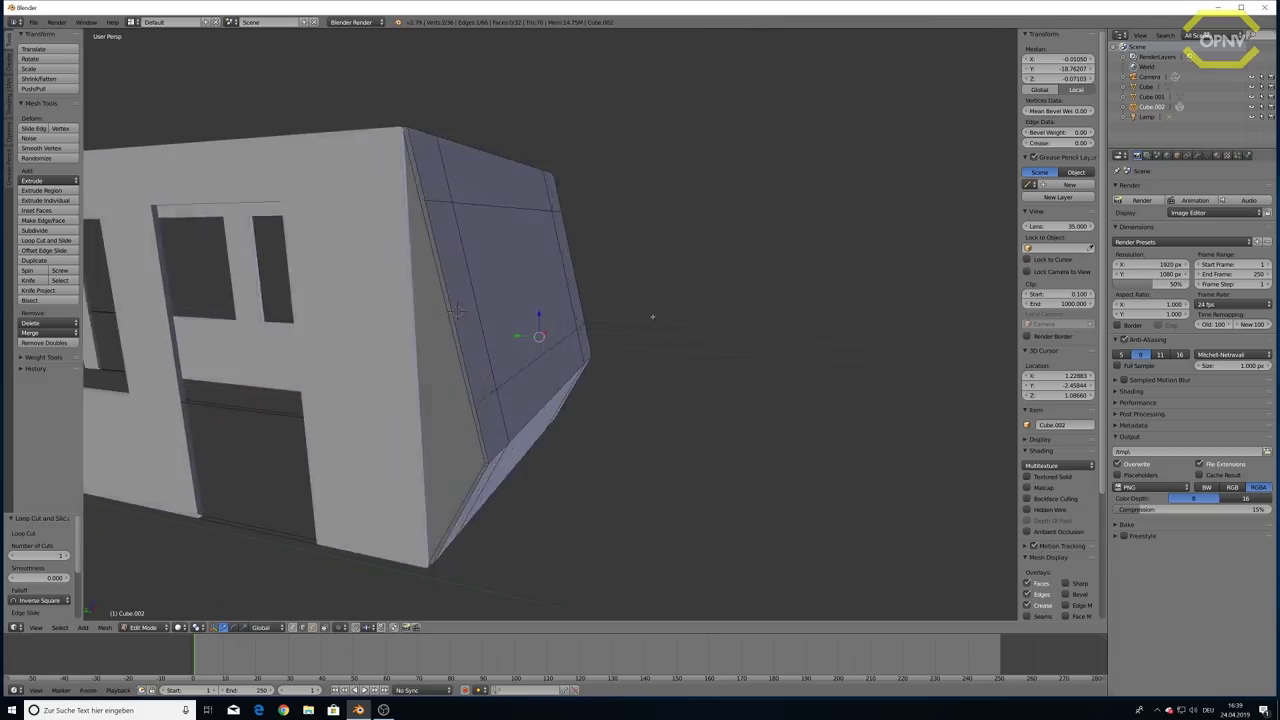
mouse_move(640, 314)
middle_mouse_down()
mouse_move(687, 317)
mouse_move(660, 315)
middle_mouse_up()
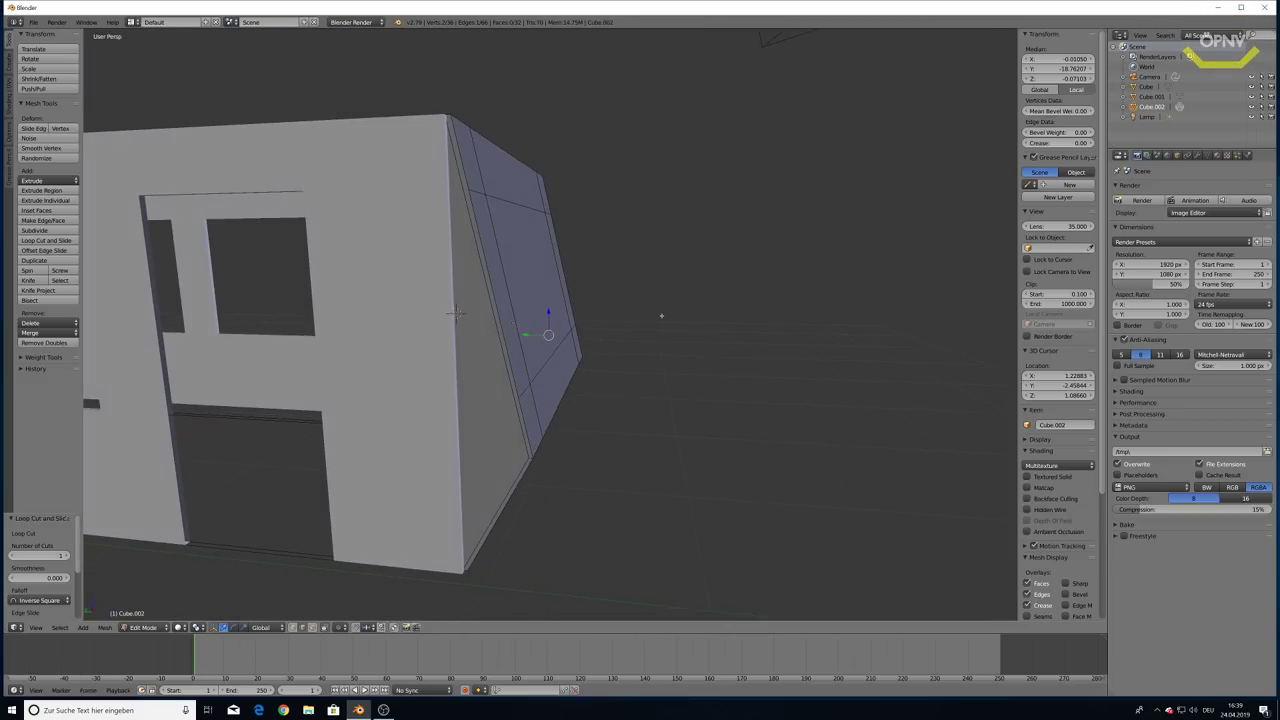
Dissolve the extra edge loop so a single central panel remains
key("ctrl+r")
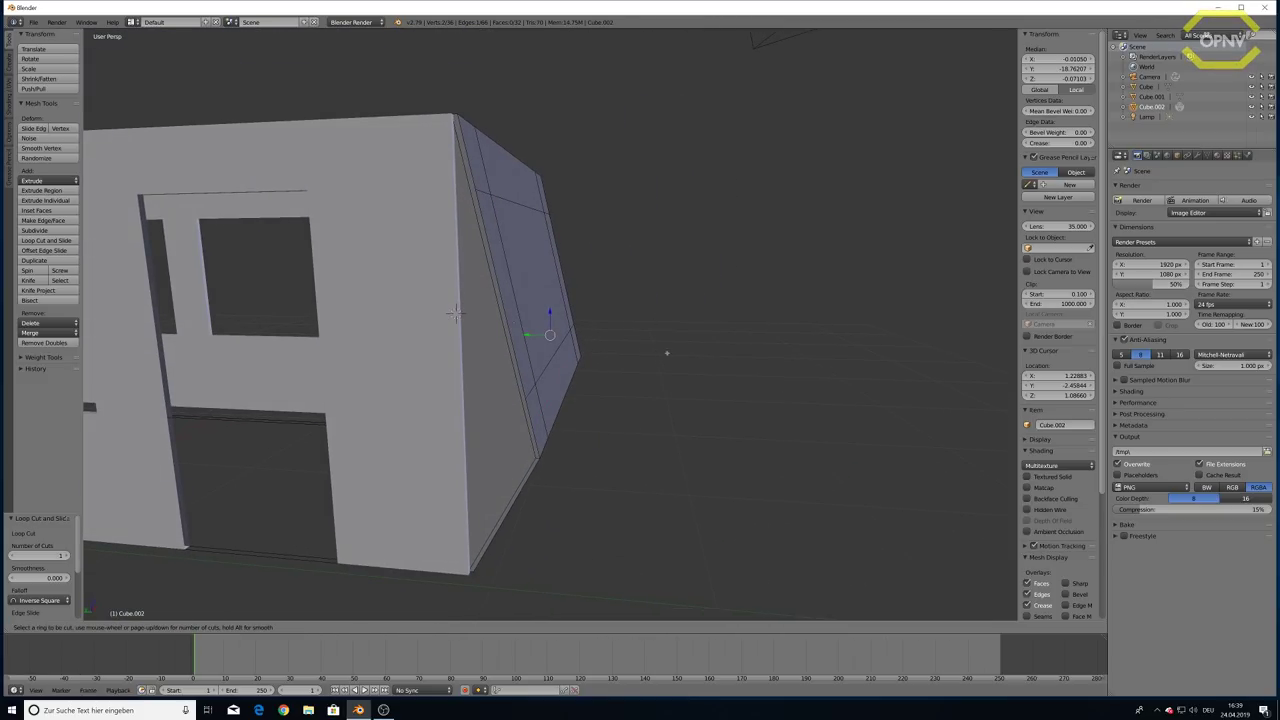
scroll(455, 313, "up", 3)
scroll(480, 318, "up", 4)
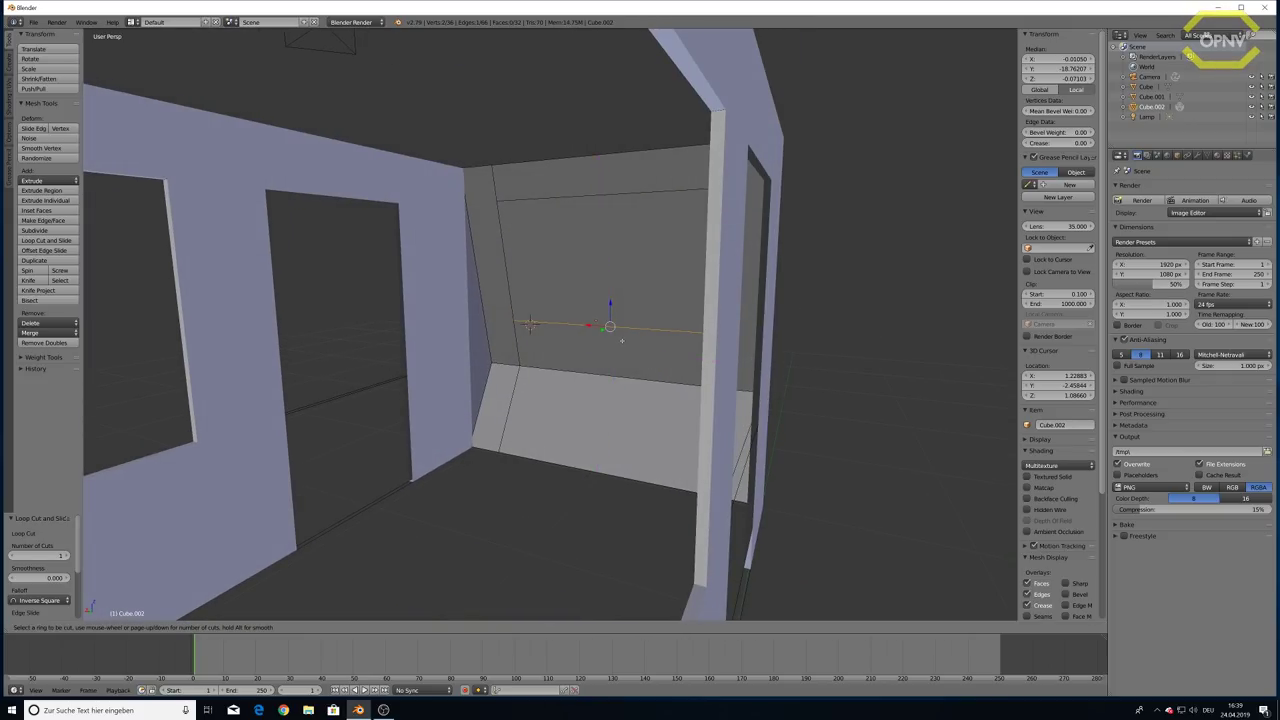
key("Tab")
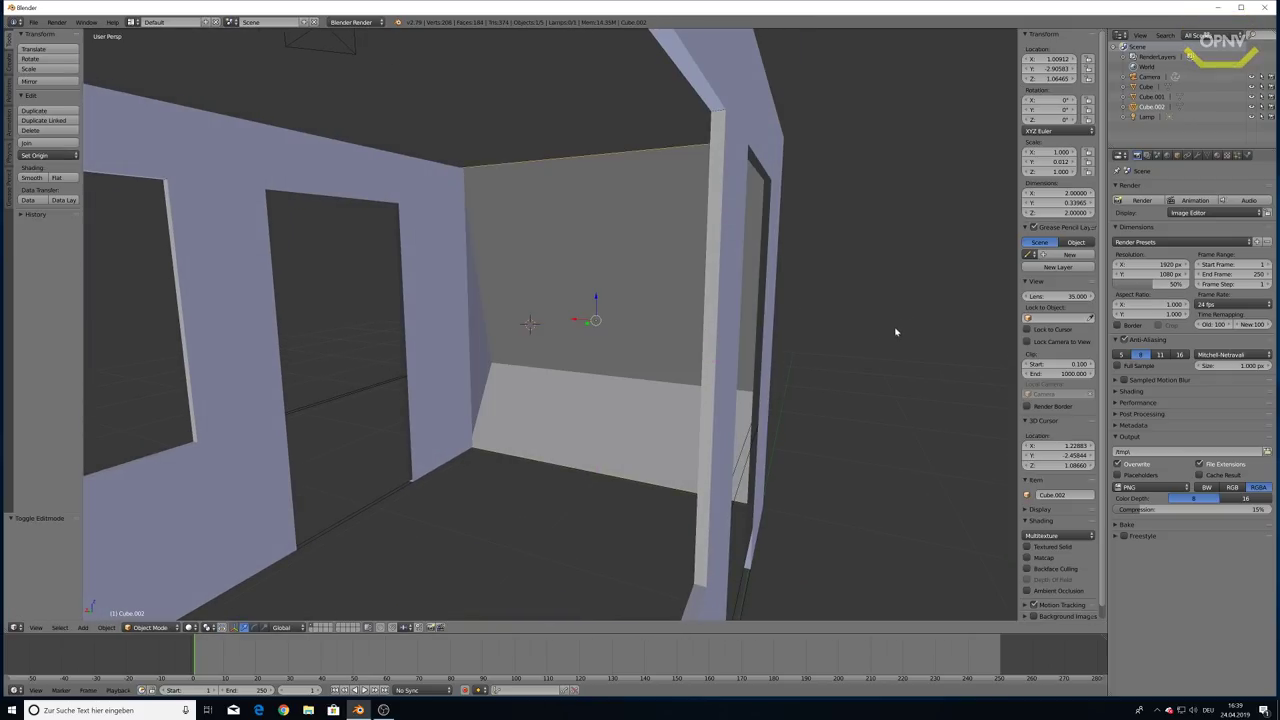
key("Tab")
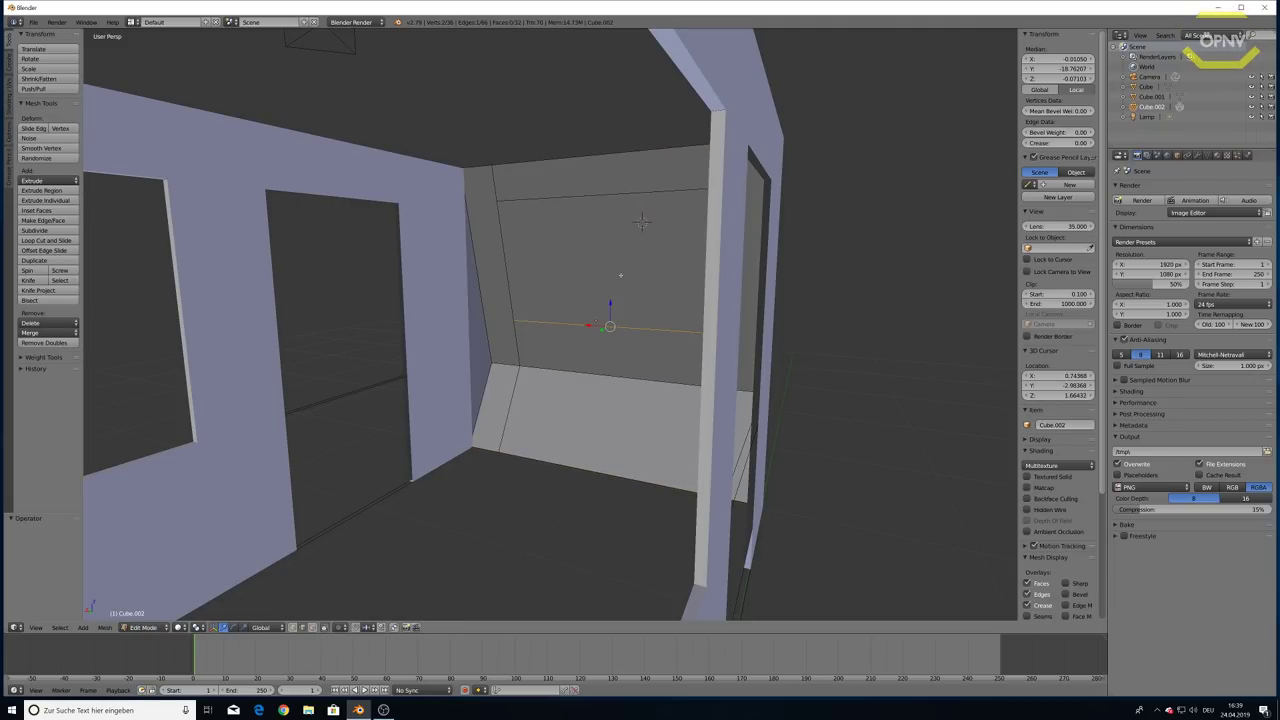
key("ctrl+x")
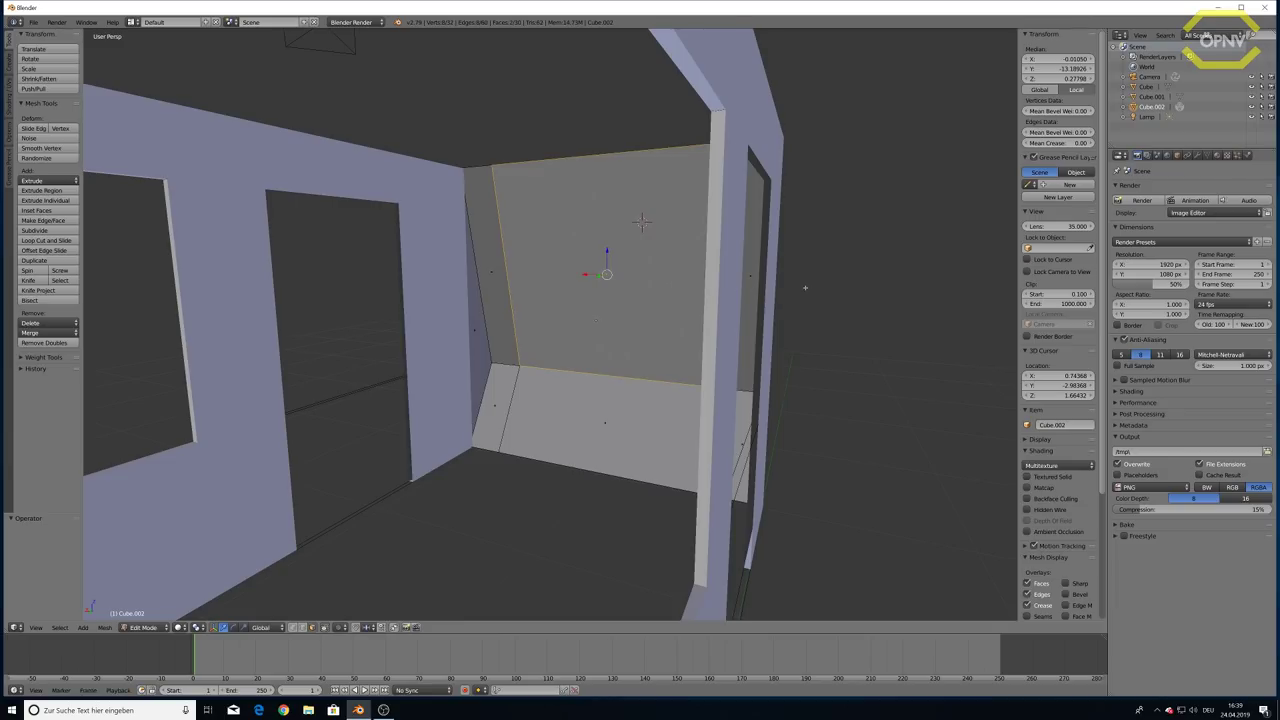
scroll(805, 287, "down", 5)
middle_click_drag(723, 289, 516, 319)
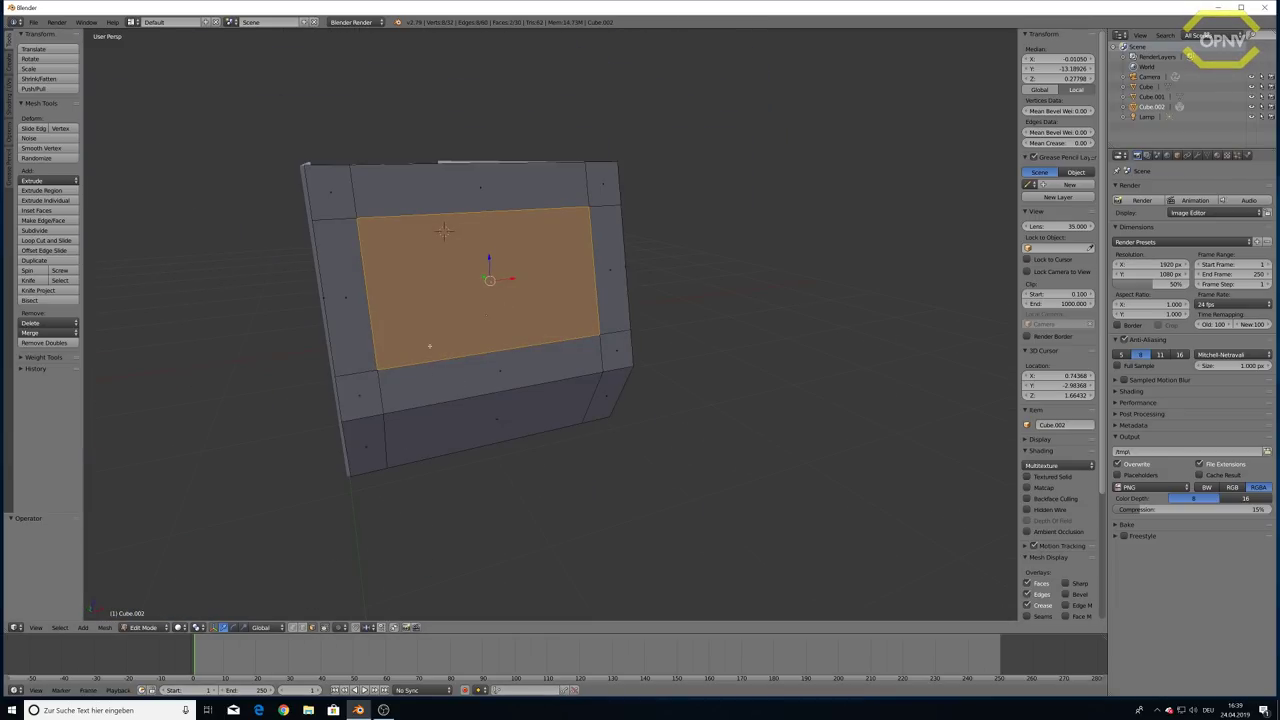
Delete only the central panel face to open the cab's front window
key("x")
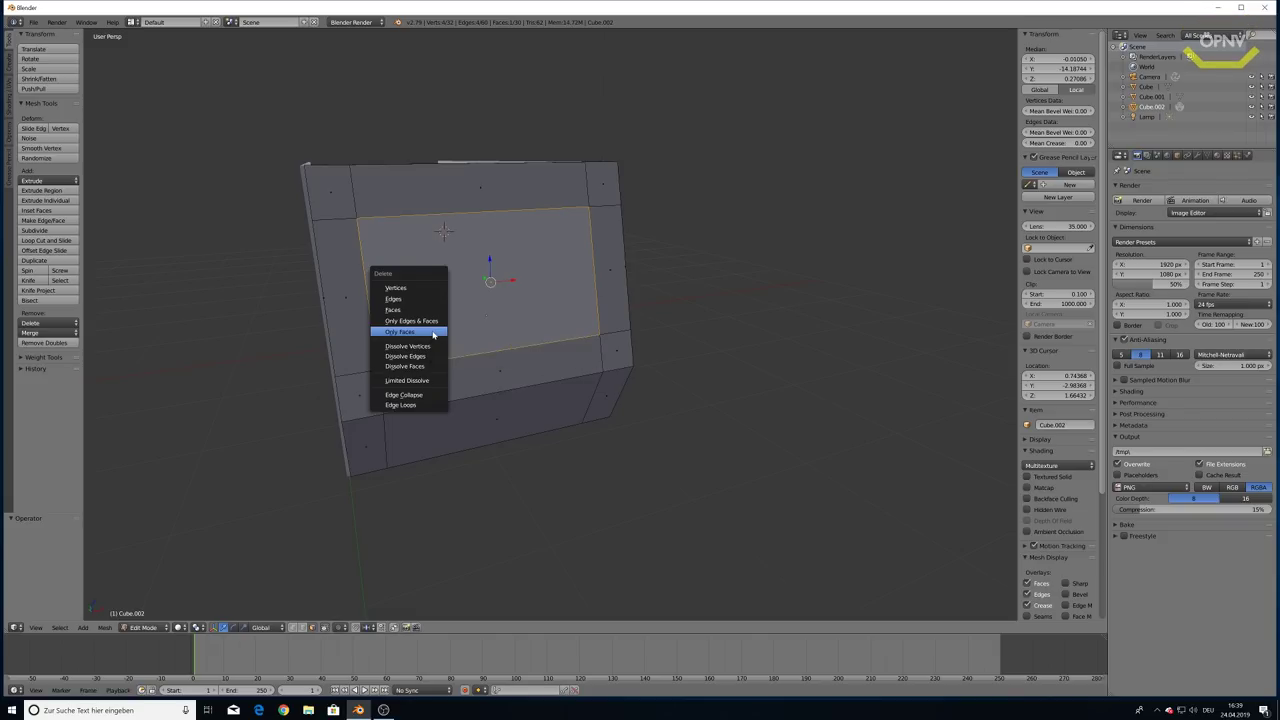
left_click(432, 331)
mouse_move(432, 331)
middle_mouse_down()
mouse_move(494, 339)
mouse_move(423, 328)
mouse_move(455, 374)
middle_mouse_up()
scroll(494, 339, "up", 3)
scroll(494, 339, "down", 3)
scroll(450, 293, "up", 2)
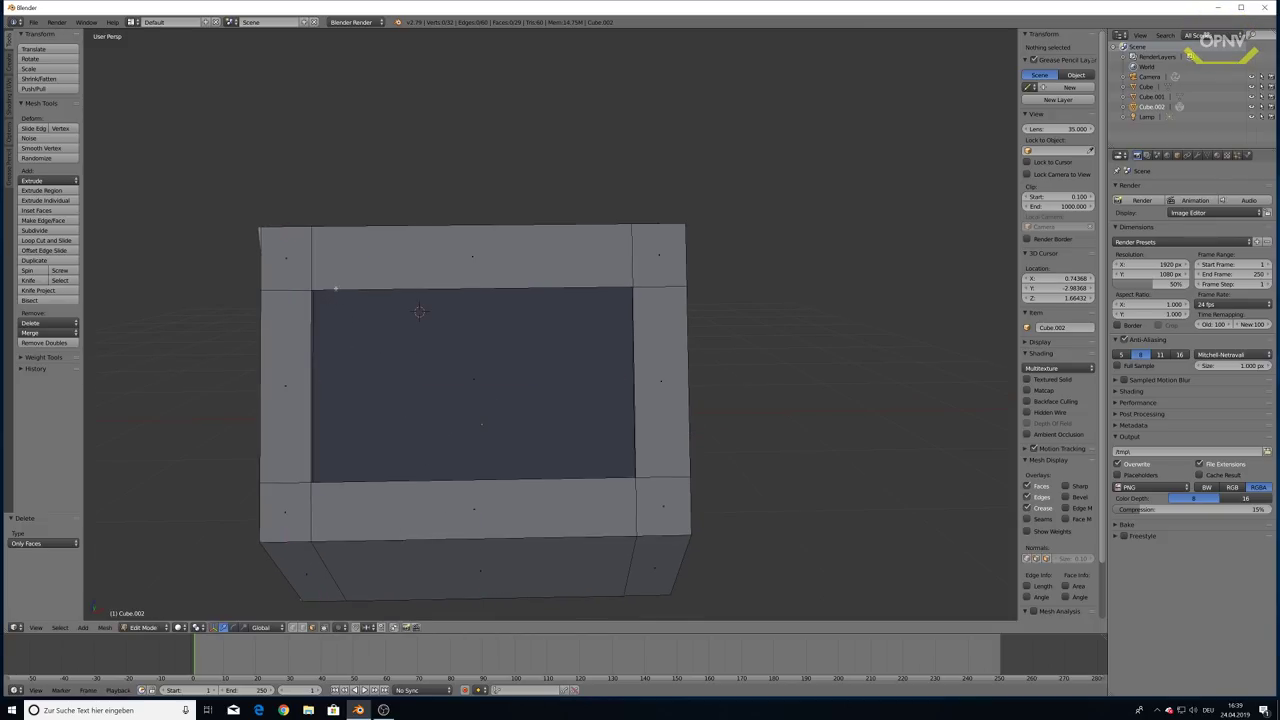
Add a horizontal edge loop across the end cab wall
scroll(342, 348, "up", 3)
middle_click_drag(342, 348, 494, 297)
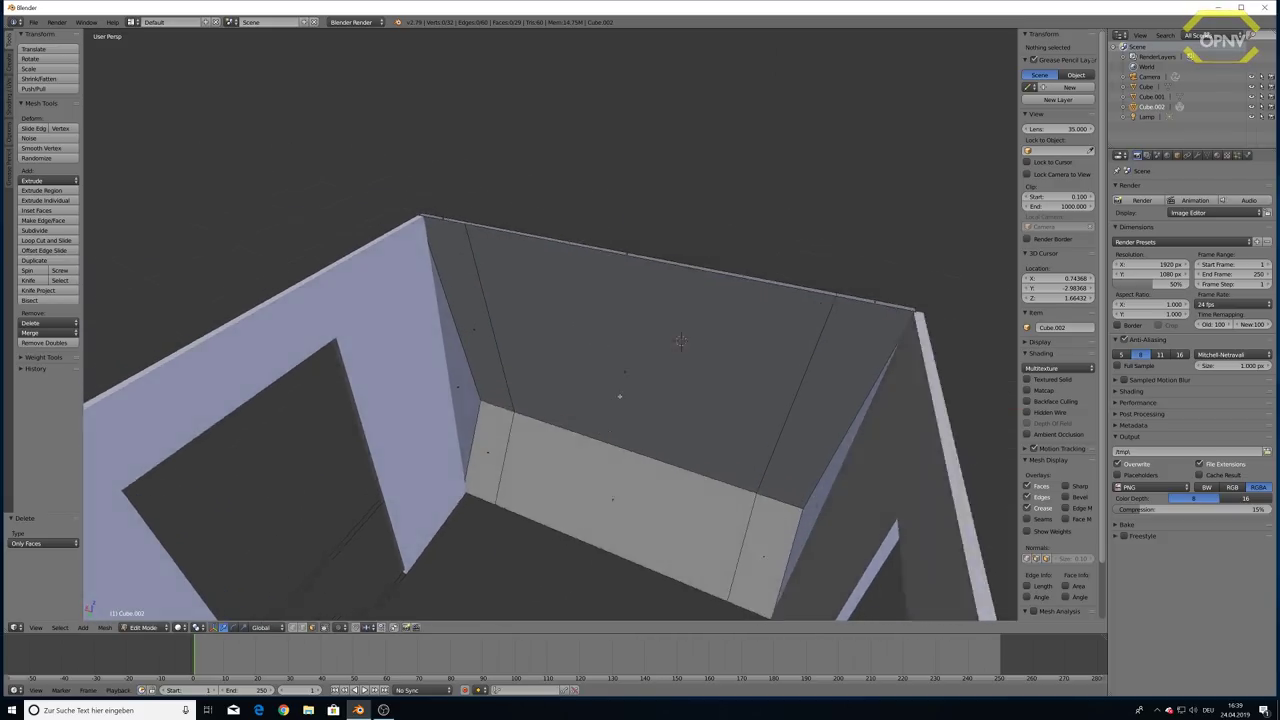
key("ctrl+r")
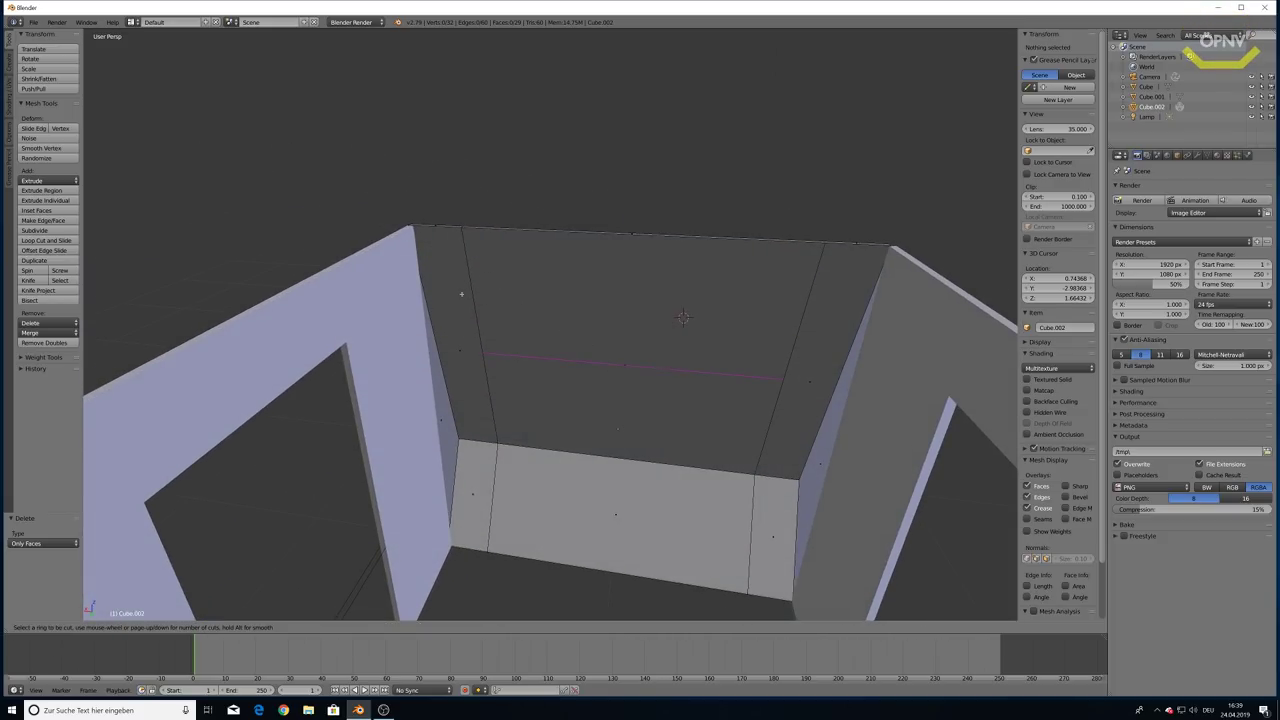
left_click(461, 294)
left_click(473, 228)
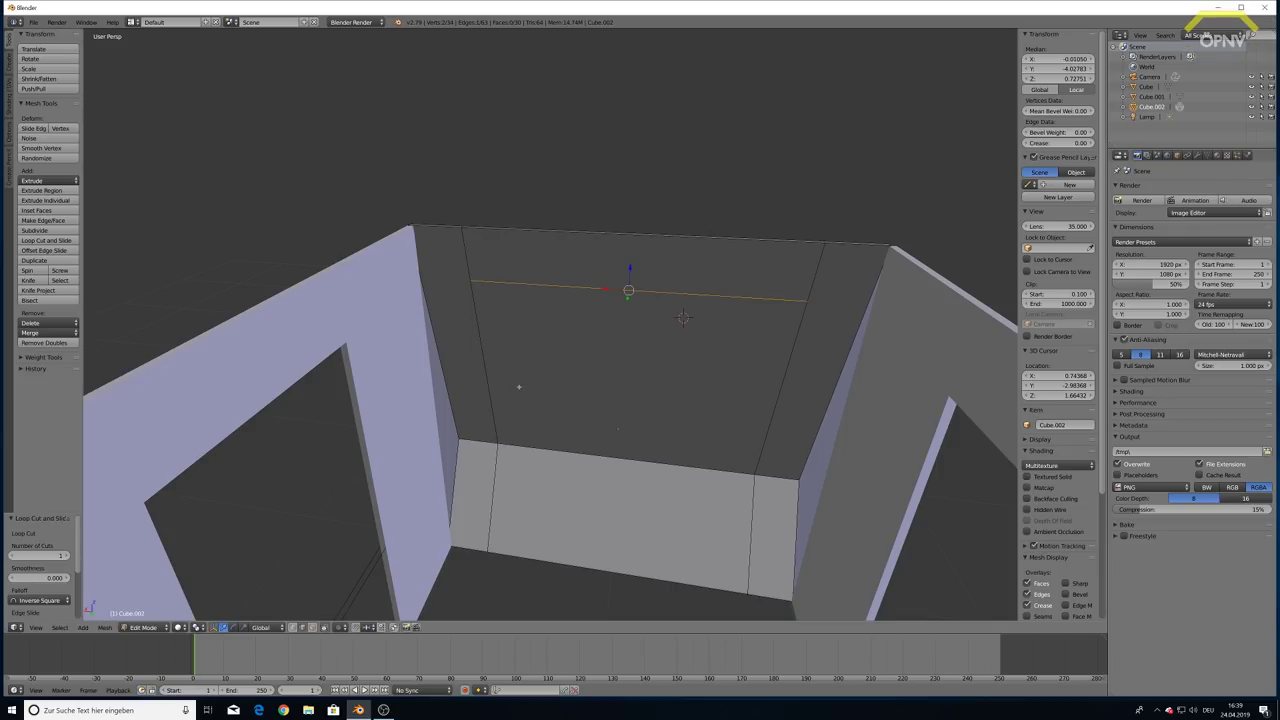
left_click(497, 417)
middle_click_drag(497, 417, 594, 369)
Delete only the wall face above the new loop, leaving a framed window
key("Tab")
key("Tab")
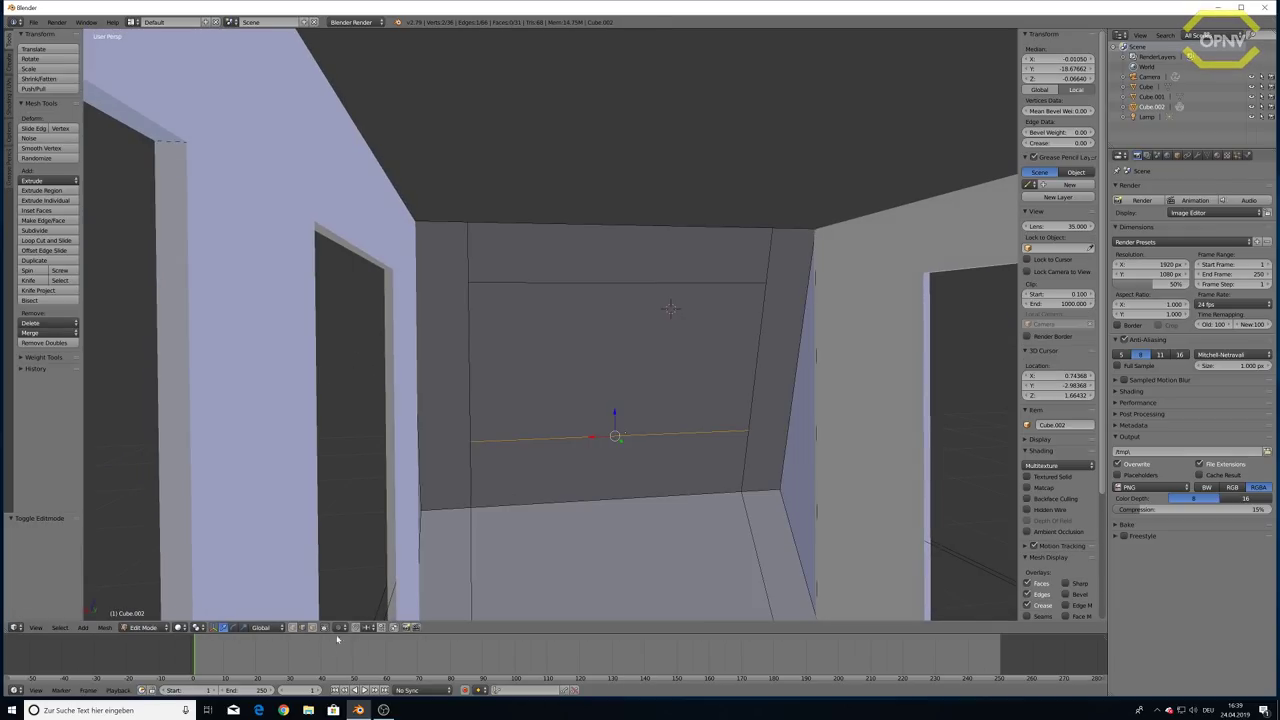
right_click(590, 376)
key("x")
left_click(606, 357)
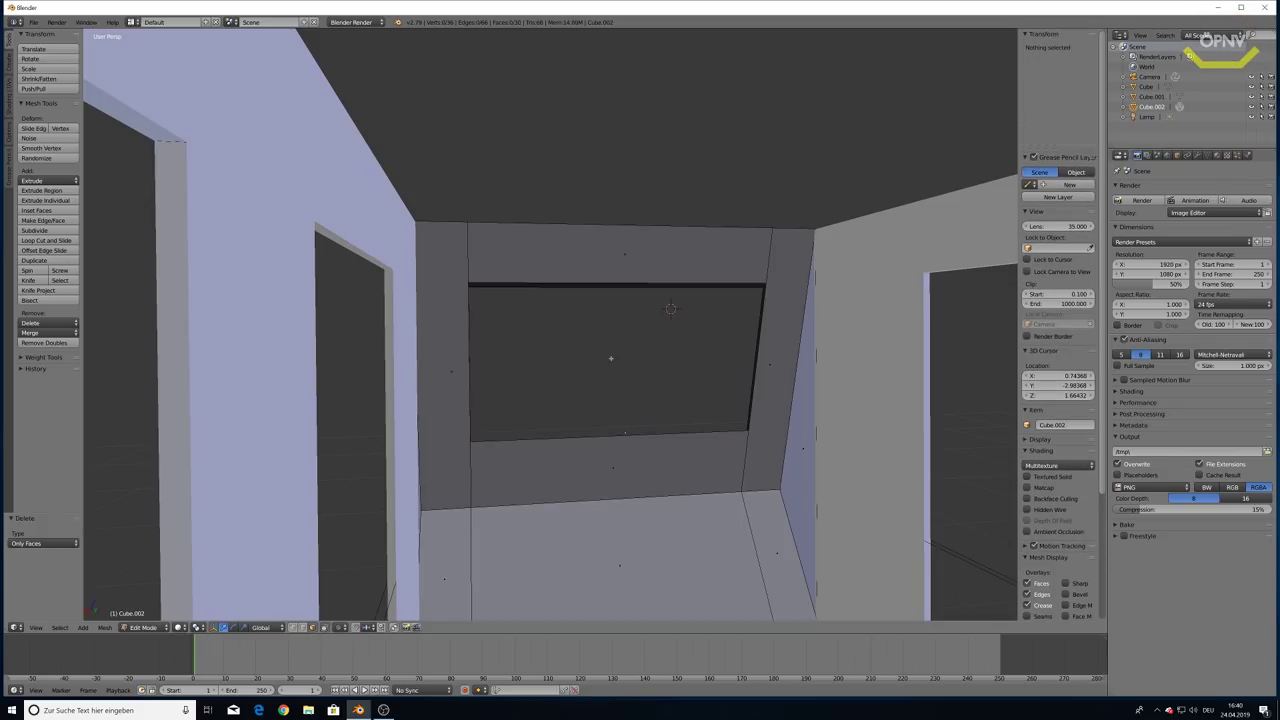
mouse_move(643, 400)
middle_mouse_down()
mouse_move(485, 295)
mouse_move(491, 406)
mouse_move(414, 397)
mouse_move(487, 312)
mouse_move(571, 371)
mouse_move(780, 380)
middle_mouse_up()
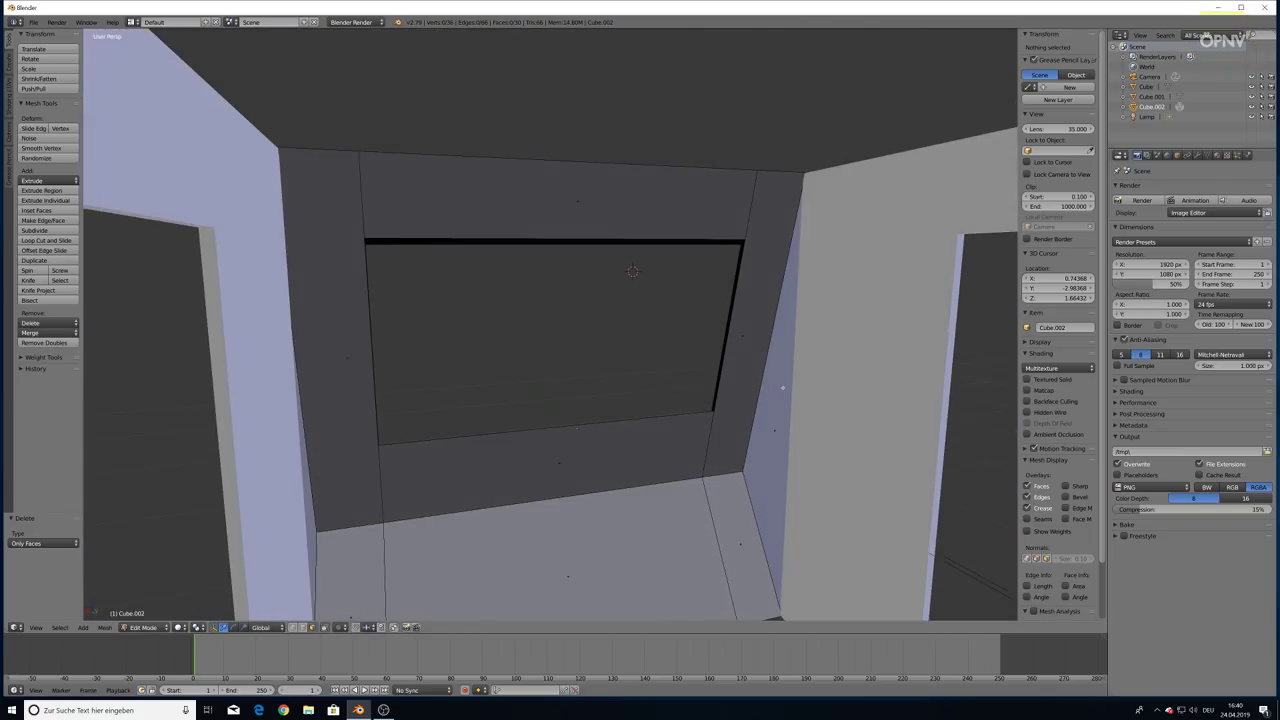
scroll(634, 403, "down", 5)
scroll(571, 420, "up", 3)
mouse_move(571, 420)
middle_mouse_down()
mouse_move(627, 363)
mouse_move(539, 380)
mouse_move(557, 382)
mouse_move(419, 525)
mouse_move(500, 494)
mouse_move(509, 517)
mouse_move(509, 409)
mouse_move(546, 424)
mouse_move(530, 365)
mouse_move(568, 381)
mouse_move(586, 366)
mouse_move(550, 381)
middle_mouse_up()
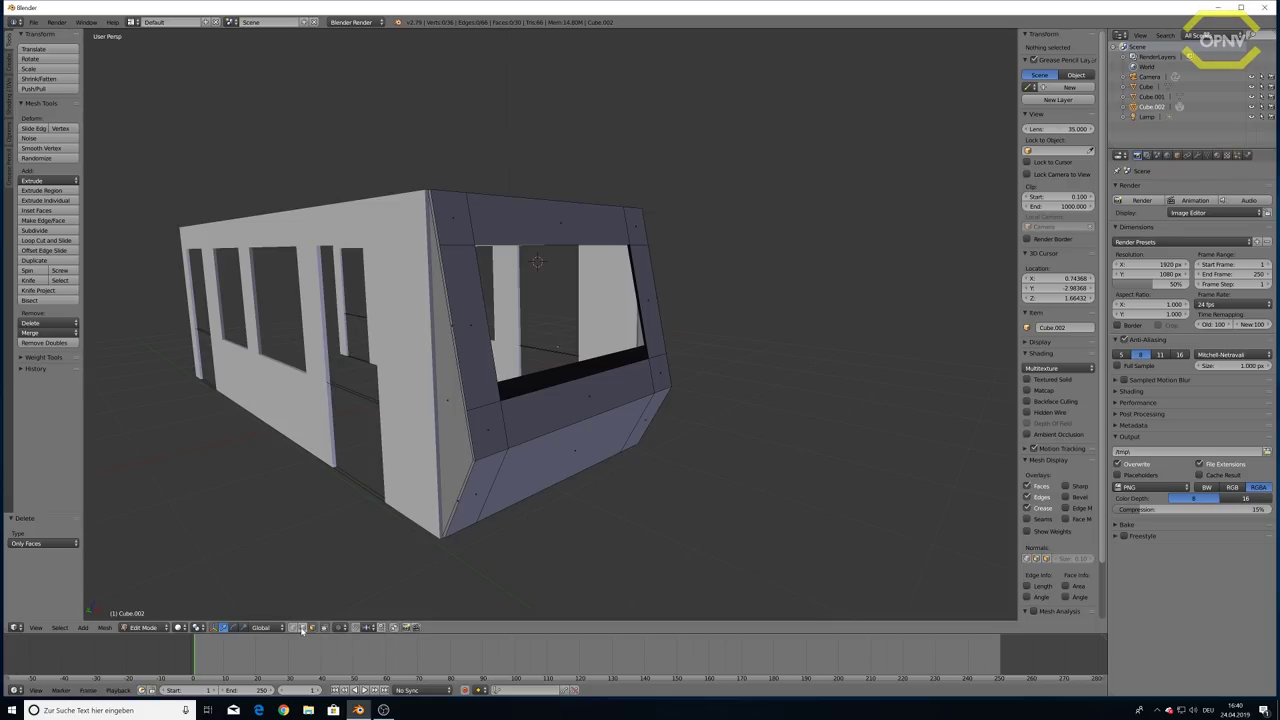
Shift the window's left pillar face inward along Y in two moves
right_click(458, 337)
middle_click_drag(458, 337, 481, 334)
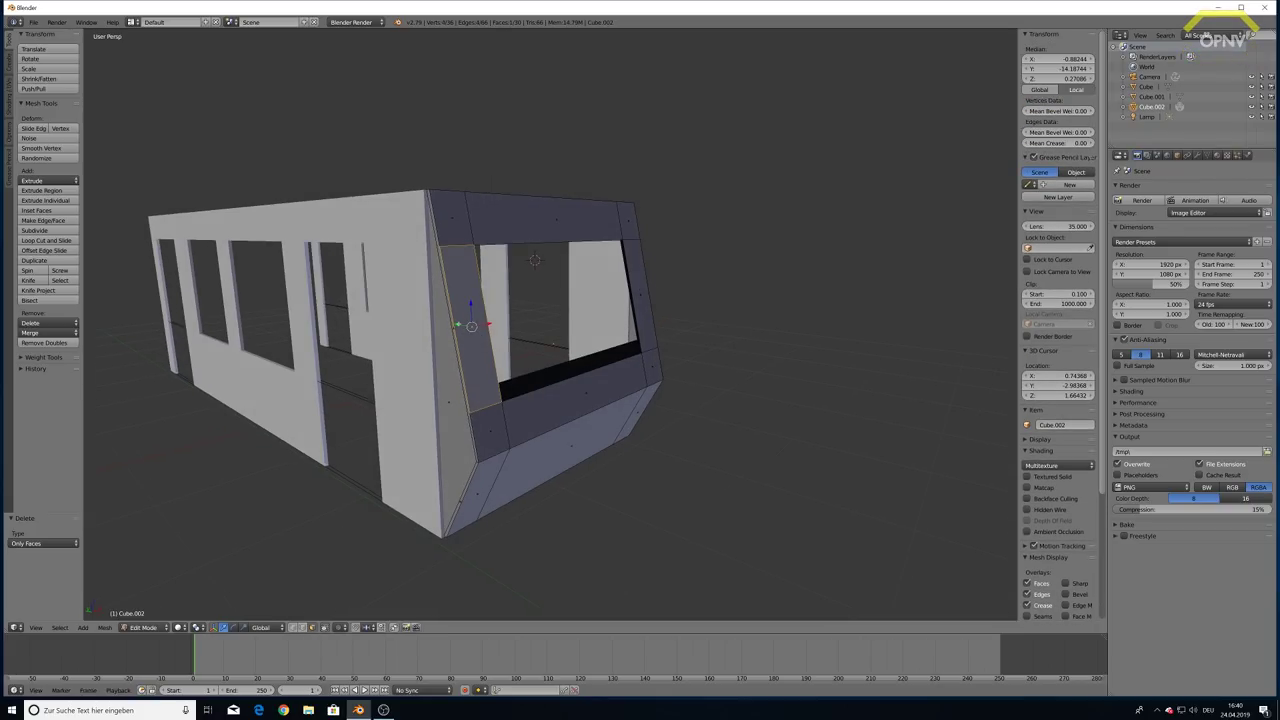
key("g")
key("y")
left_click(467, 328)
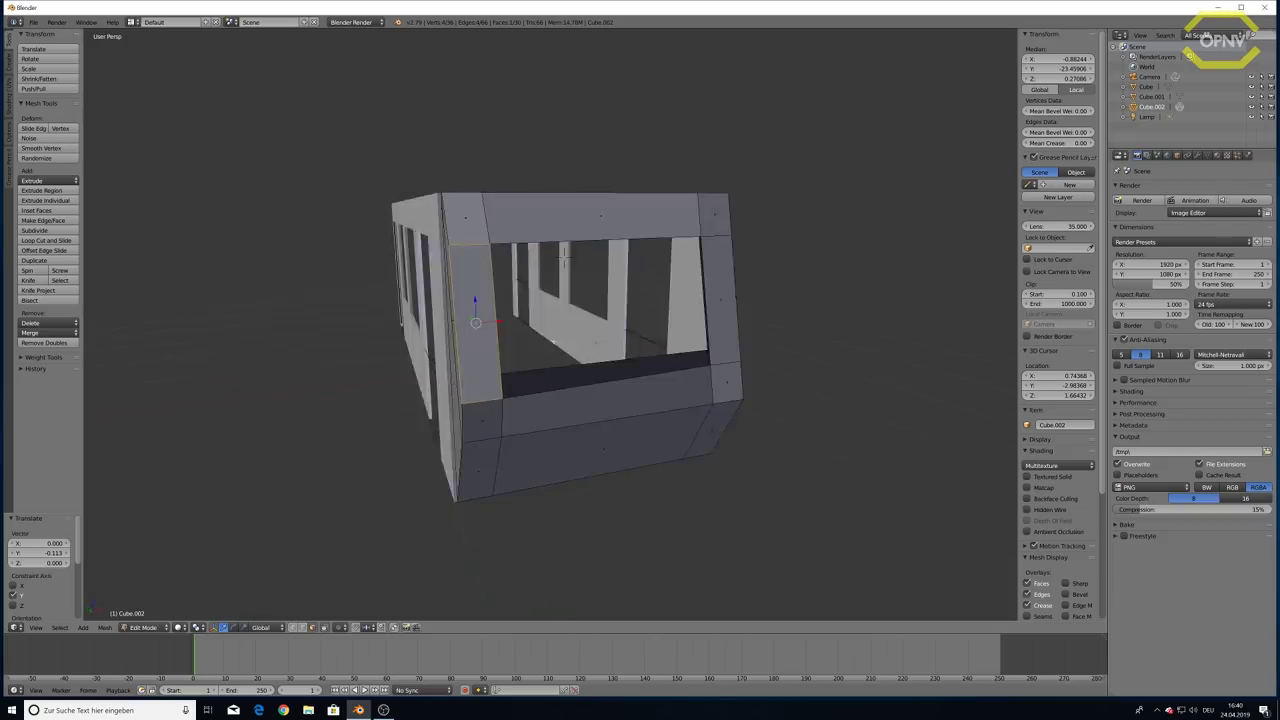
middle_click_drag(467, 328, 540, 330)
scroll(540, 330, "up", 3)
key("g")
key("y")
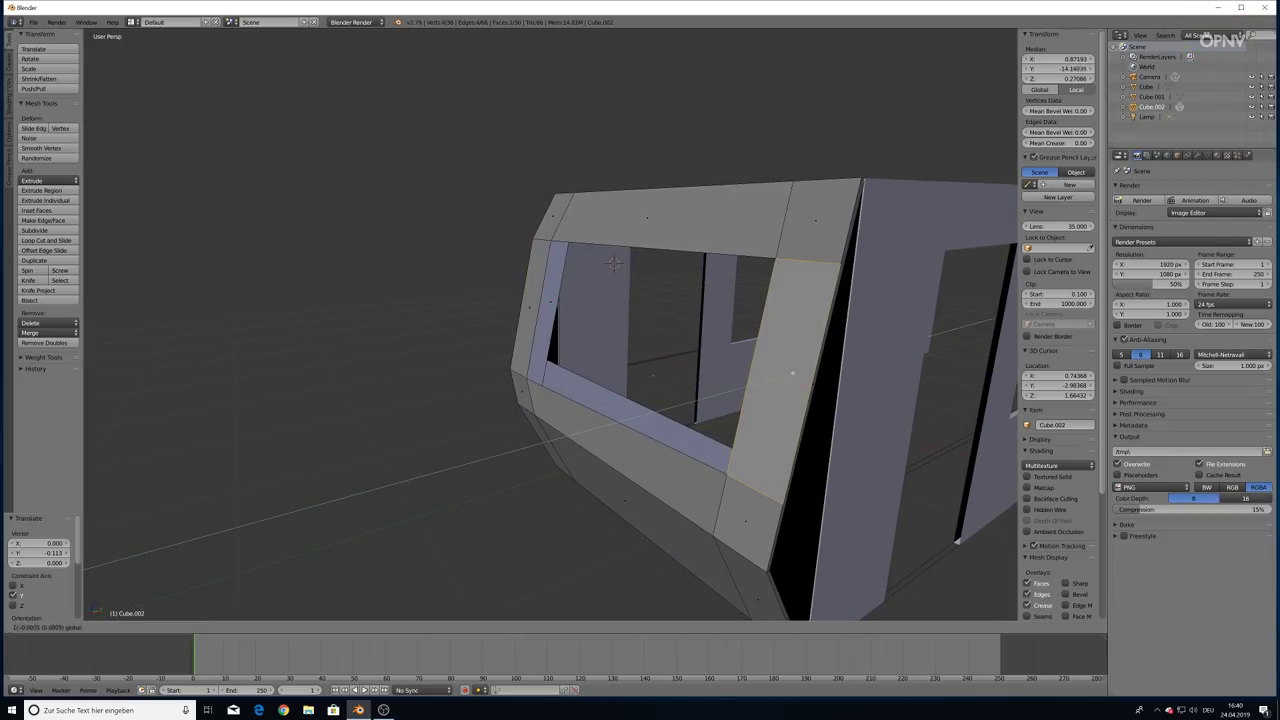
left_click(783, 376)
middle_click_drag(783, 376, 700, 372)
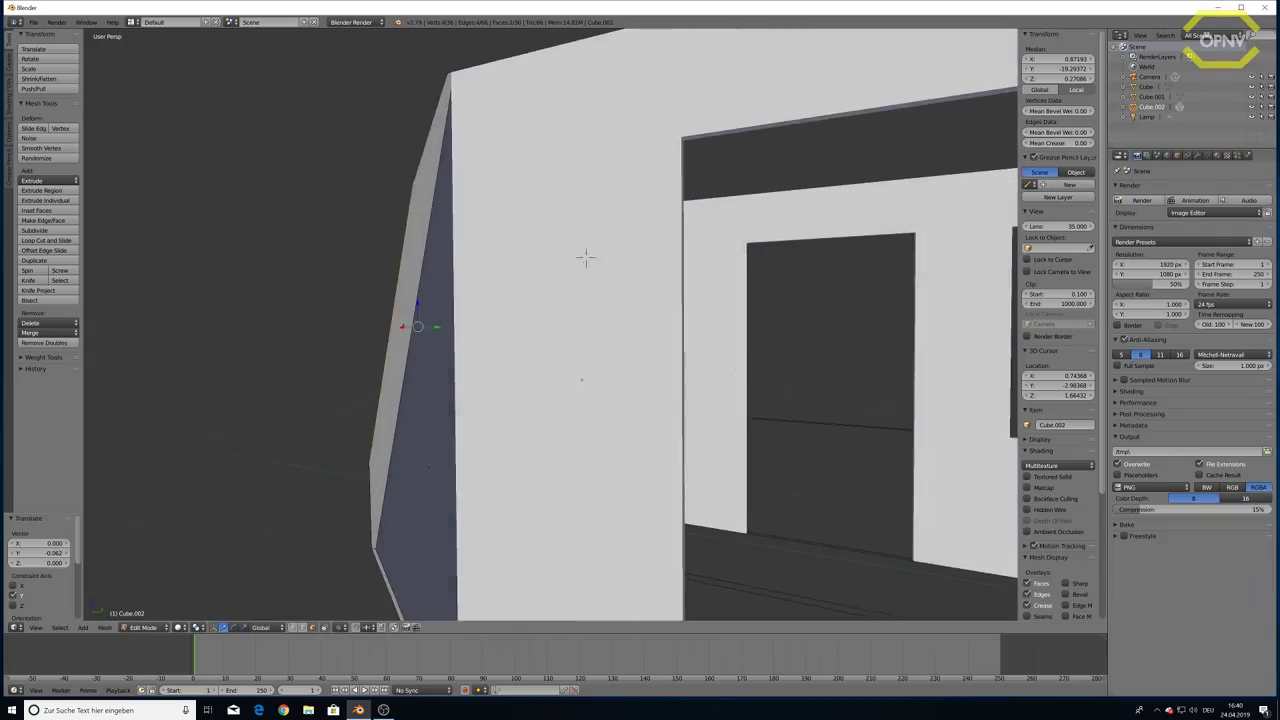
scroll(700, 372, "up", 3)
scroll(508, 260, "down", 5)
Fill a face between the window's bottom corner vertices to form a sill
mouse_move(508, 260)
middle_mouse_down()
mouse_move(560, 210)
mouse_move(470, 230)
middle_mouse_up()
scroll(546, 202, "up", 2)
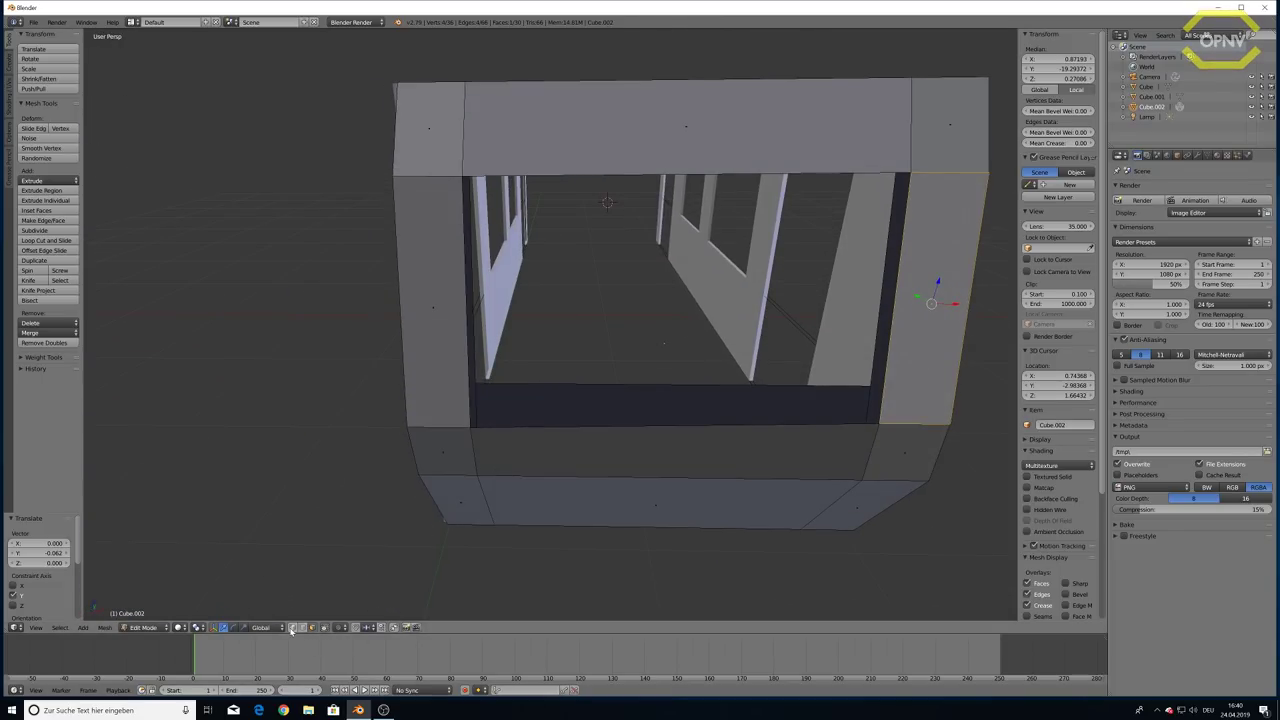
right_click(469, 428)
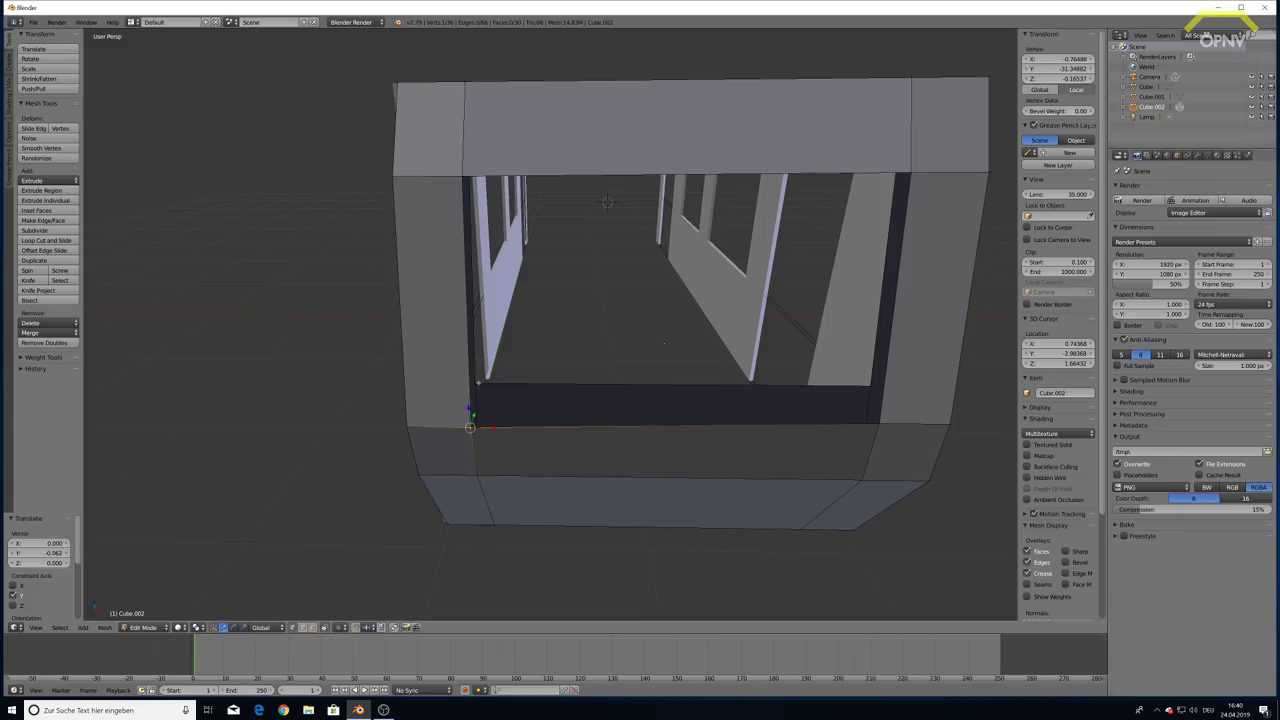
right_click(881, 413, "shift")
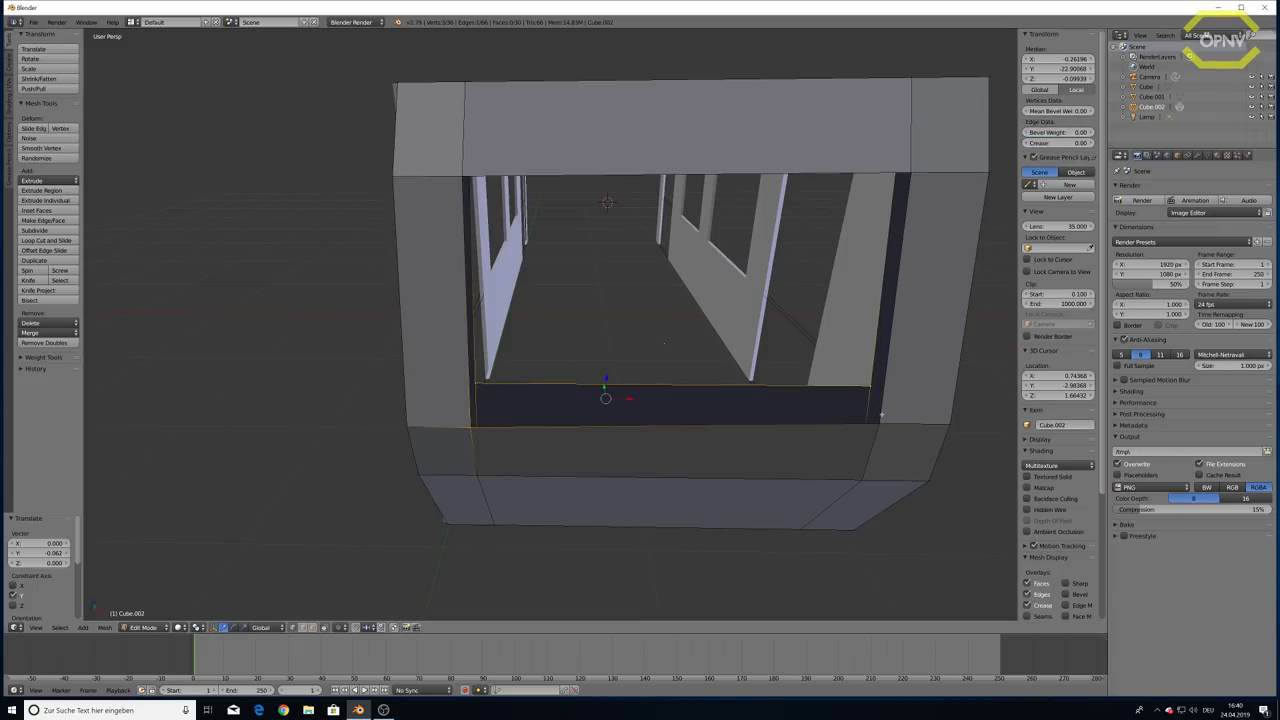
key("f")
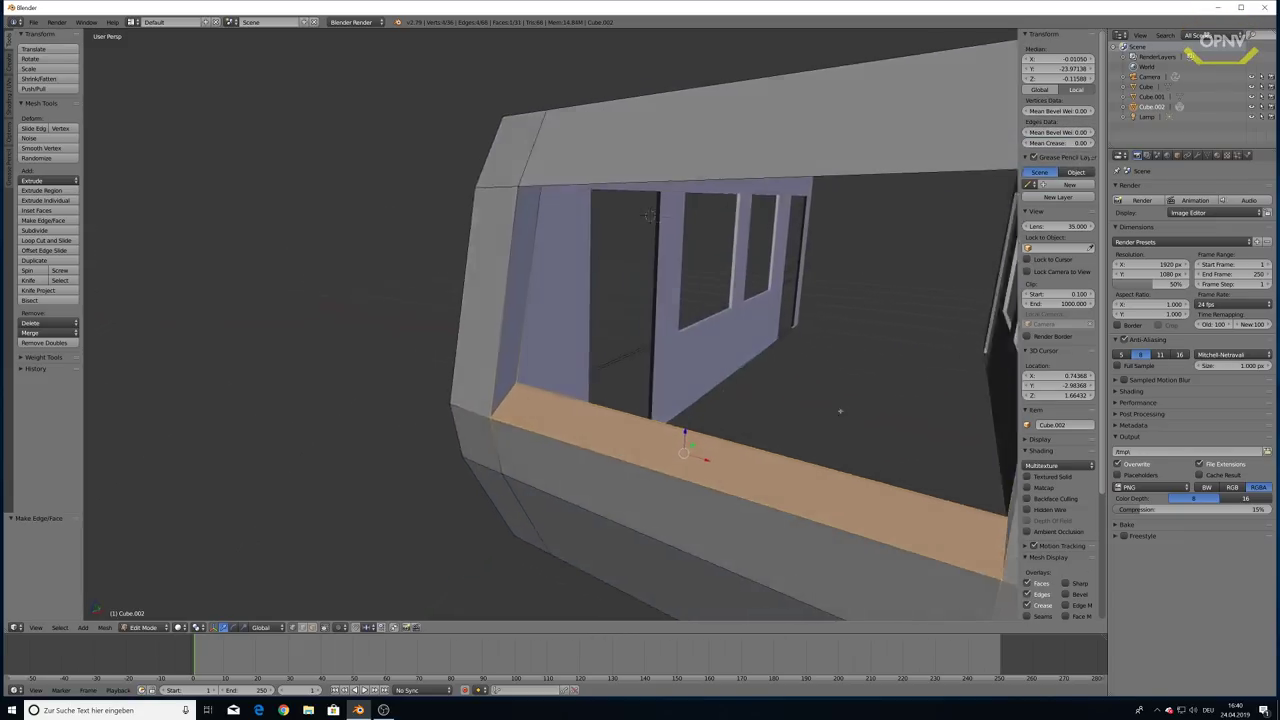
middle_click_drag(607, 202, 663, 214)
key("ctrl+z")
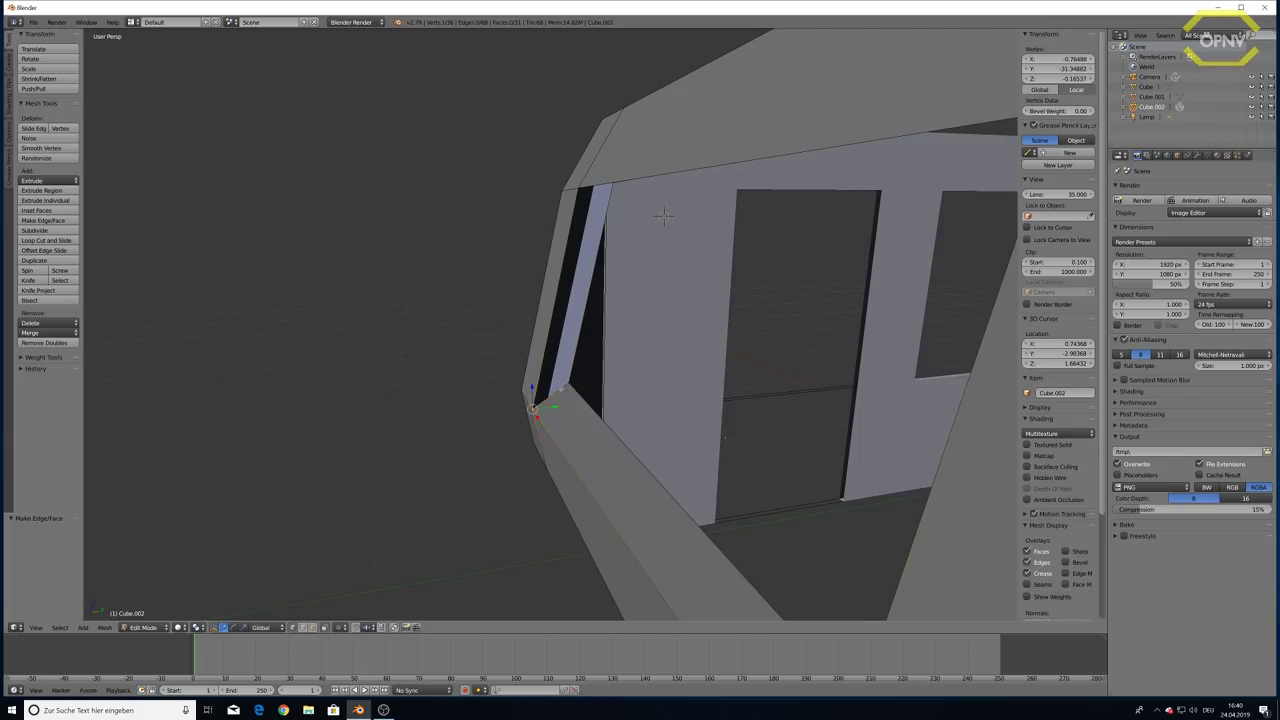
middle_click_drag(663, 215, 655, 208)
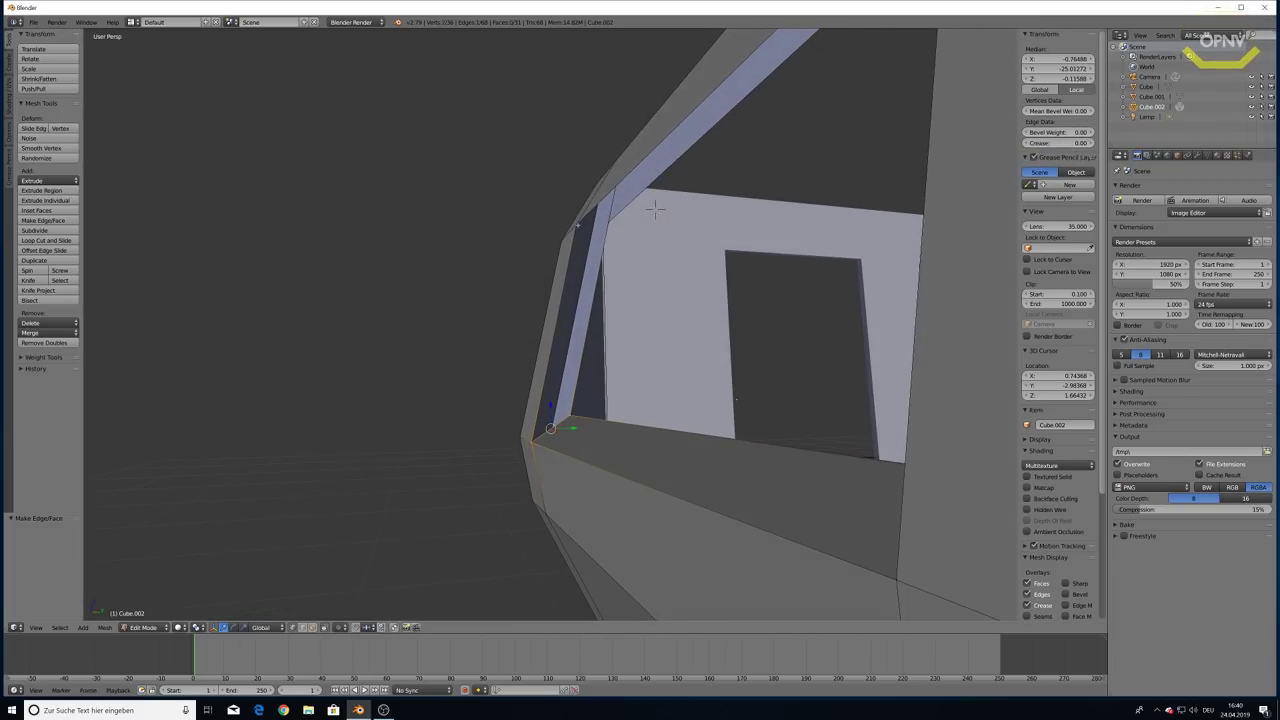
right_click(651, 202)
middle_click_drag(651, 202, 596, 216)
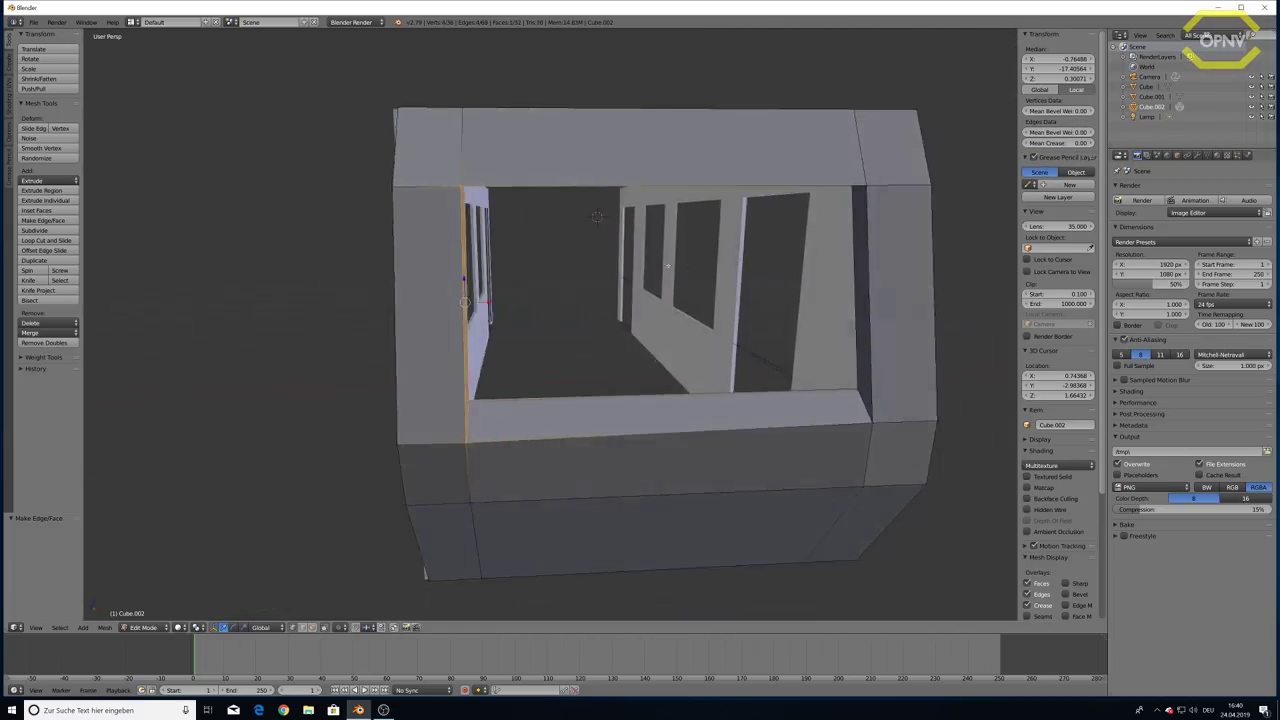
middle_click_drag(667, 265, 714, 269)
right_click(655, 350)
right_click(631, 210, "shift")
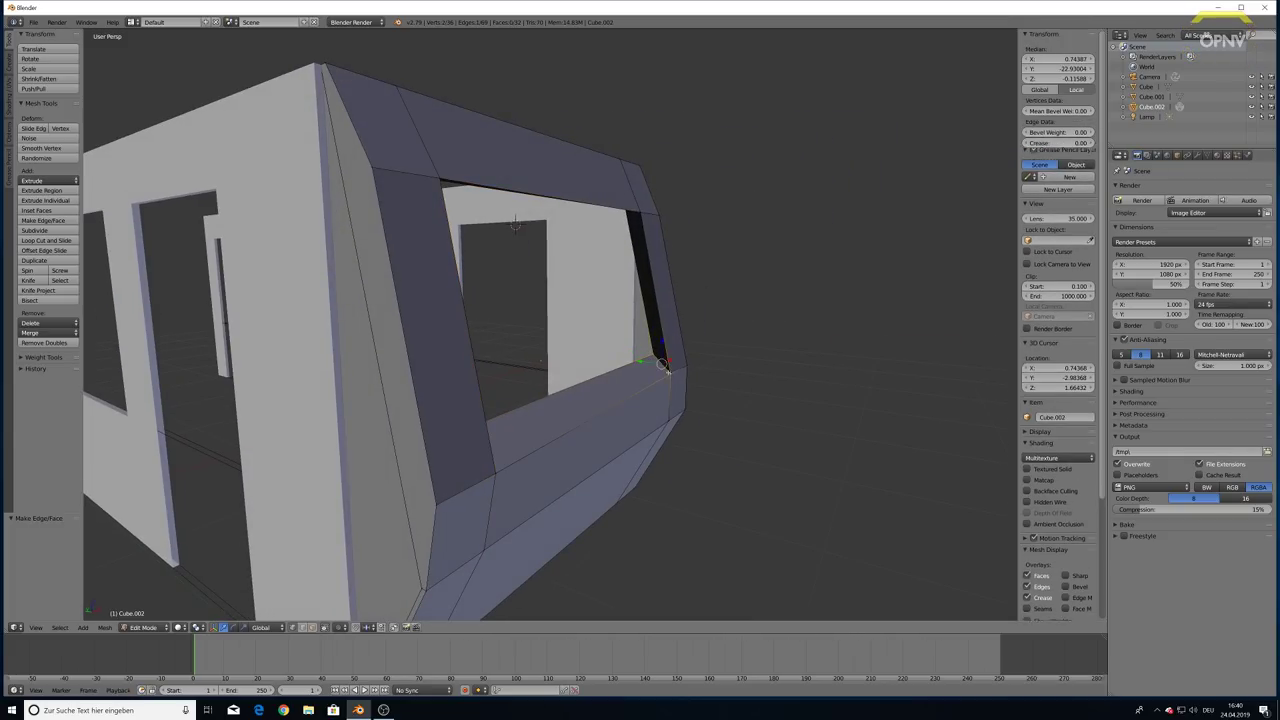
middle_click_drag(514, 226, 481, 233)
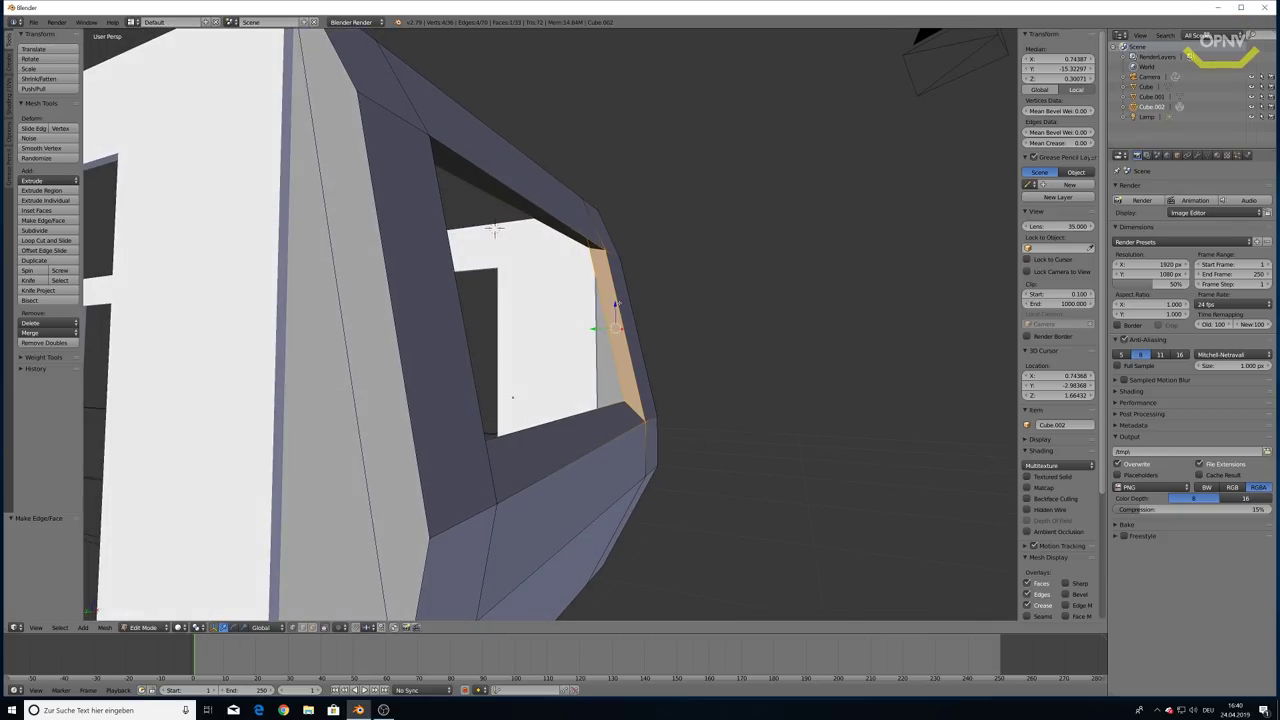
middle_click_drag(626, 298, 641, 274)
scroll(641, 274, "up", 3)
right_click(512, 283)
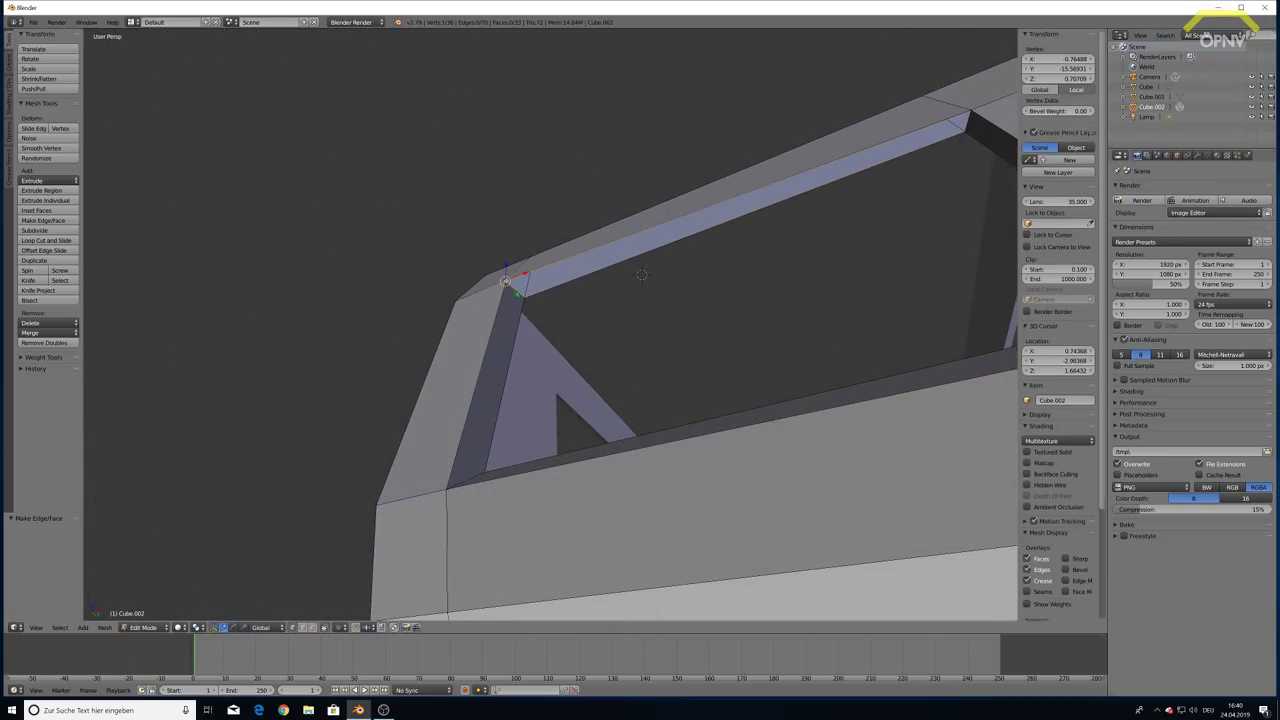
middle_click_drag(512, 283, 669, 237)
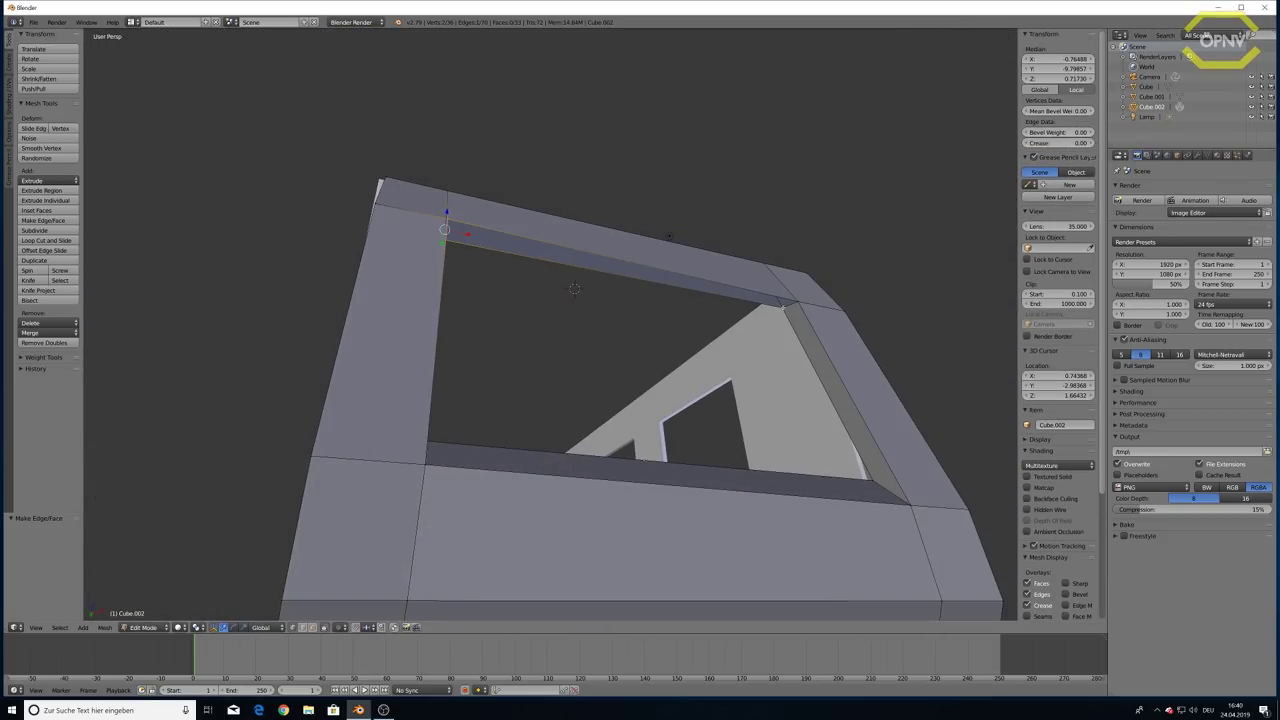
right_click(669, 237, "shift")
right_click(669, 237, "shift")
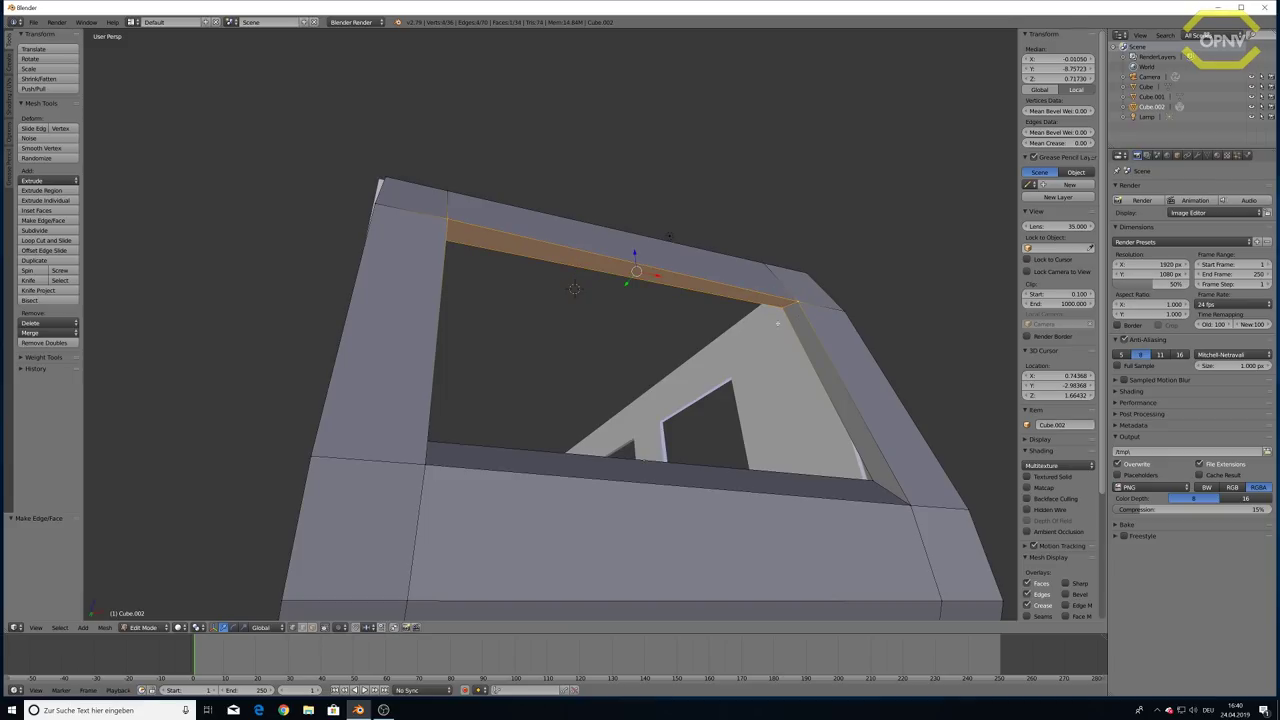
mouse_move(634, 257)
middle_mouse_down()
mouse_move(622, 381)
mouse_move(642, 369)
middle_mouse_up()
key("a")
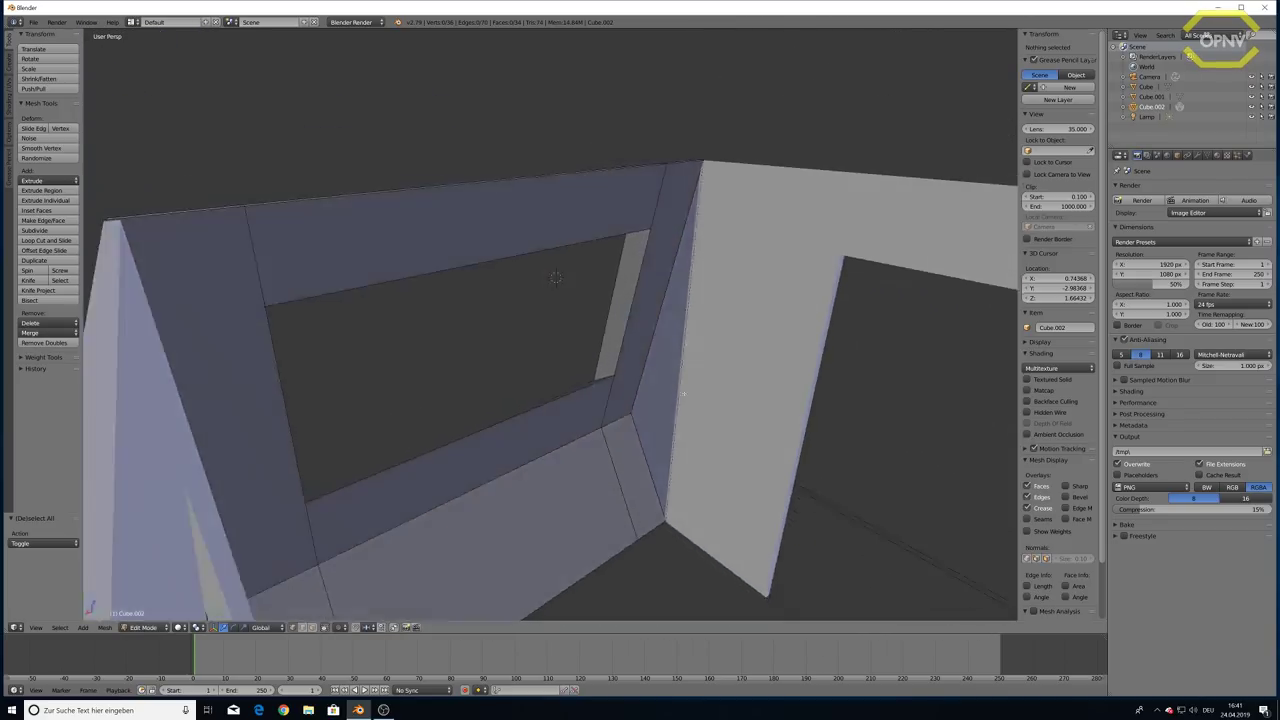
scroll(642, 369, "down", 6)
middle_click_drag(642, 369, 834, 378)
Paste a copy of the end cab and move it along Y to the car's other end
scroll(834, 378, "down", 3)
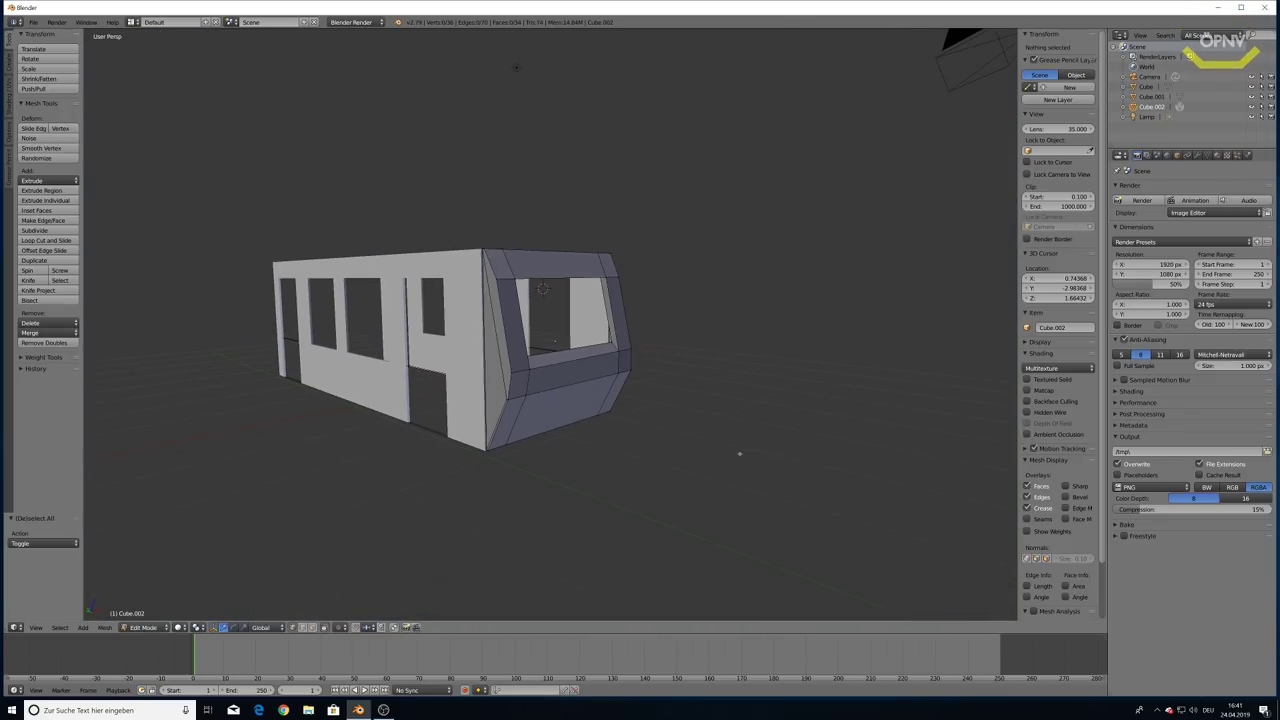
key("Tab")
key("ctrl+v")
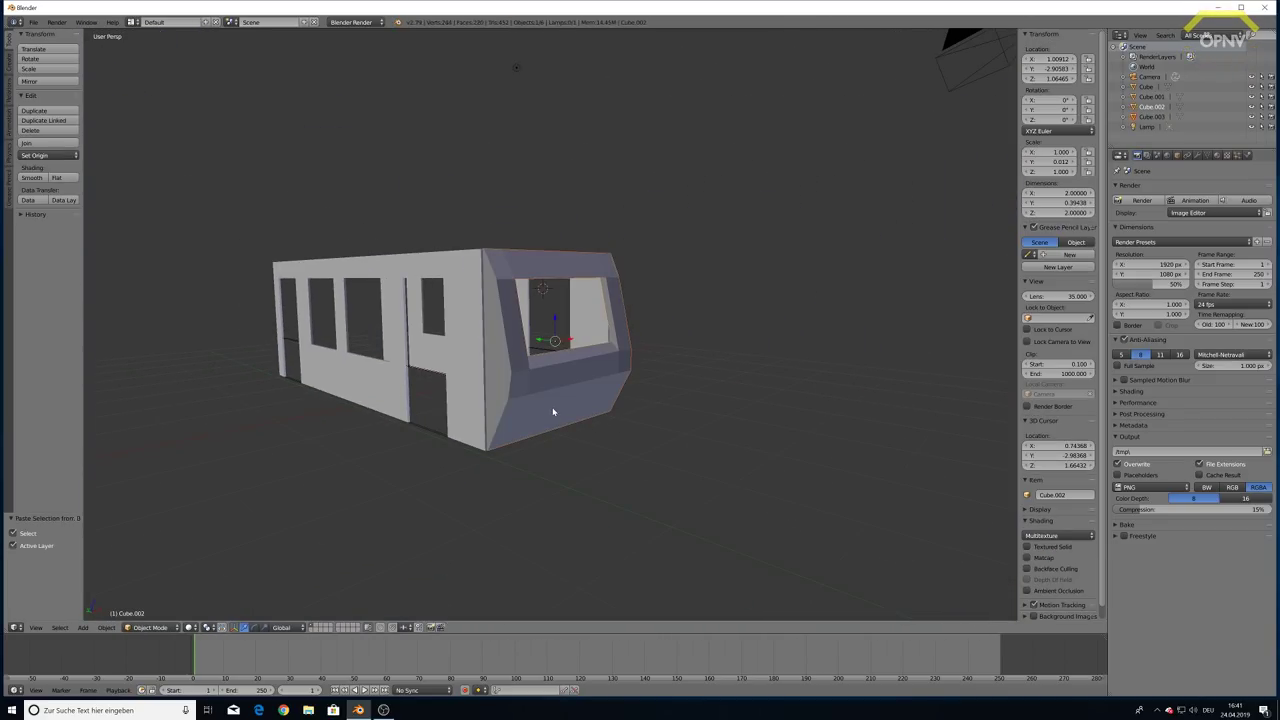
mouse_move(537, 420)
middle_mouse_down()
mouse_move(586, 451)
mouse_move(516, 341)
middle_mouse_up()
scroll(516, 341, "down", 2)
key("g")
key("y")
left_click(145, 305)
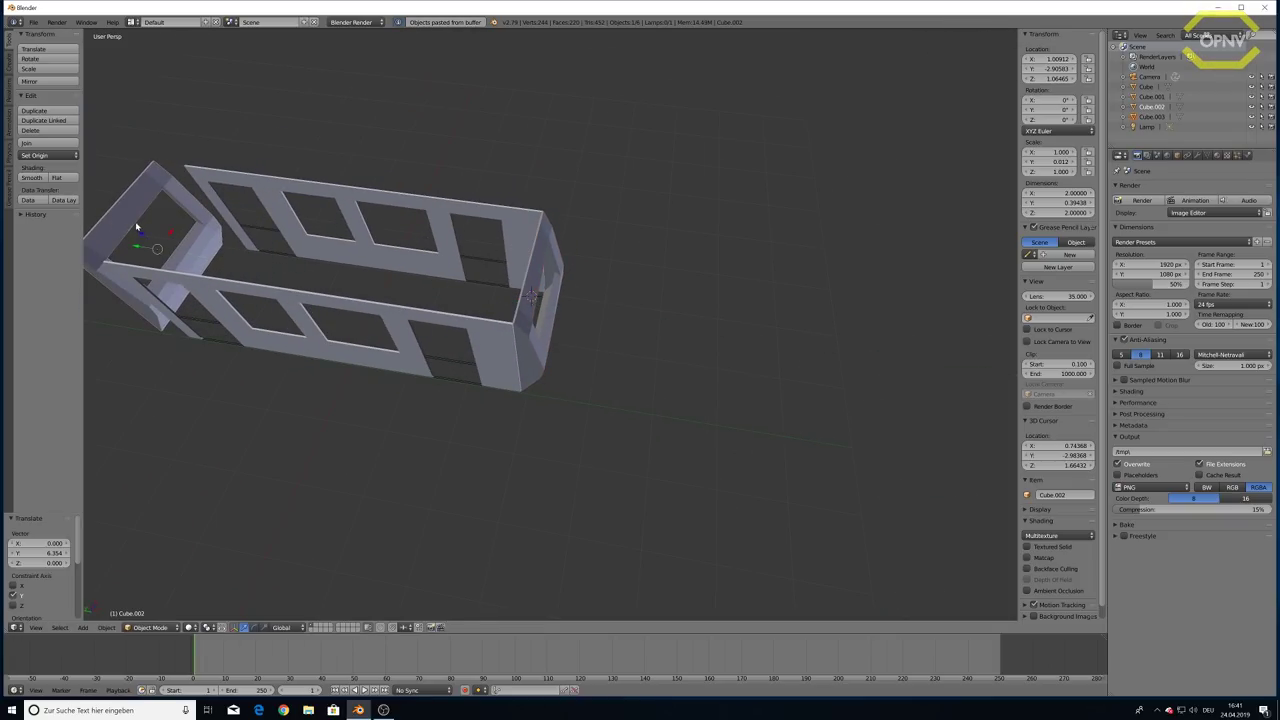
middle_click_drag(145, 305, 380, 316)
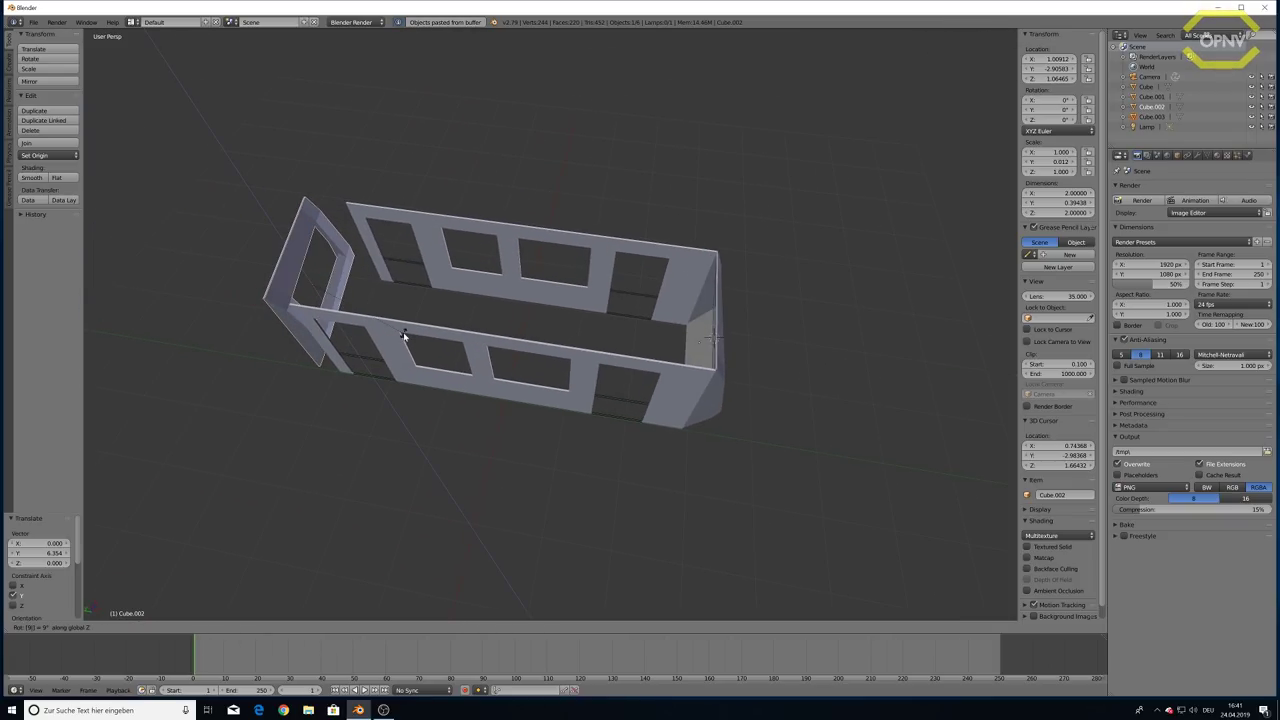
Rotate the pasted cab 180° about Z and slide it -0.539 along Y against the walls
type("r")
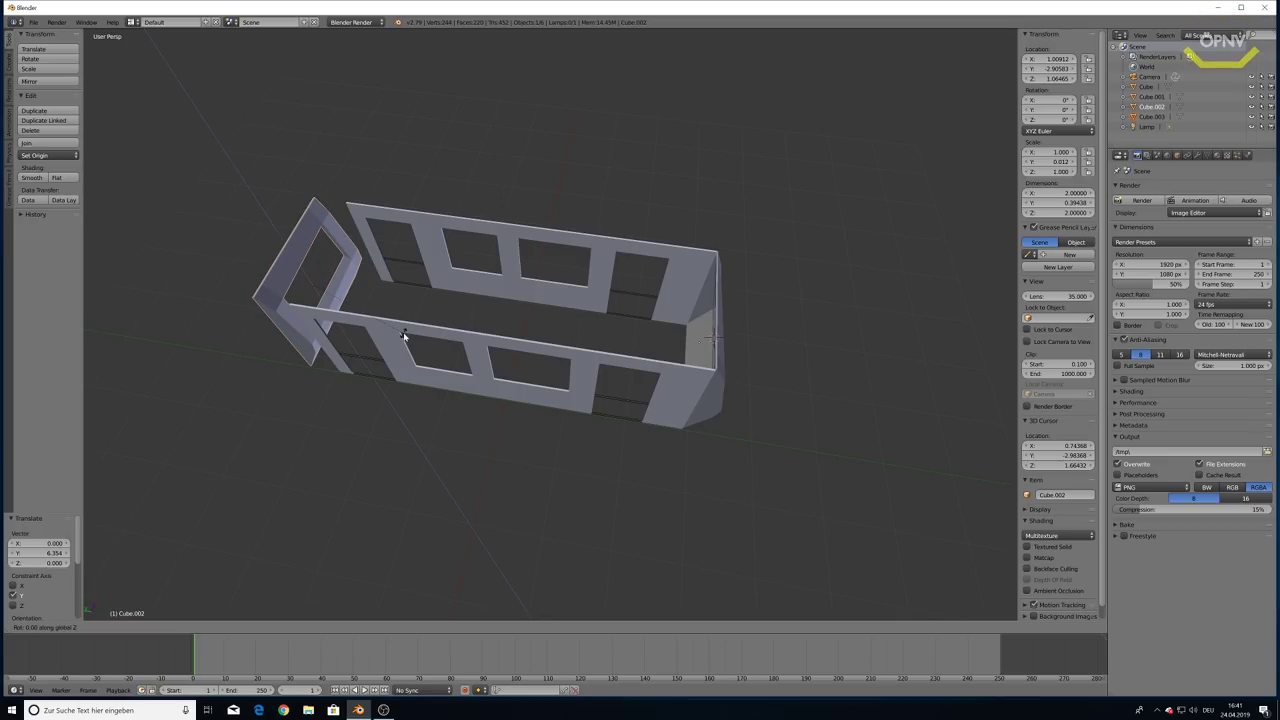
type("z180")
key("Return")
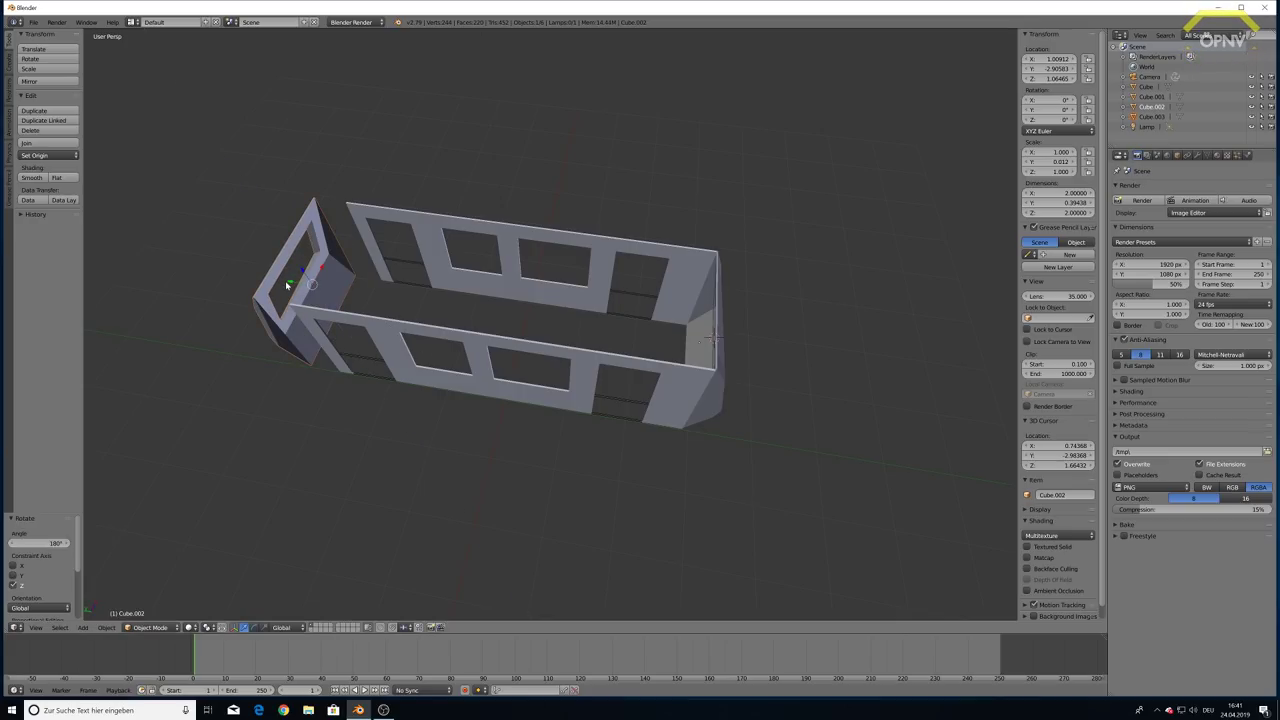
key("g")
key("y")
left_click(317, 294)
mouse_move(317, 294)
middle_mouse_down()
mouse_move(429, 271)
mouse_move(420, 266)
mouse_move(393, 279)
mouse_move(277, 266)
mouse_move(561, 367)
middle_mouse_up()
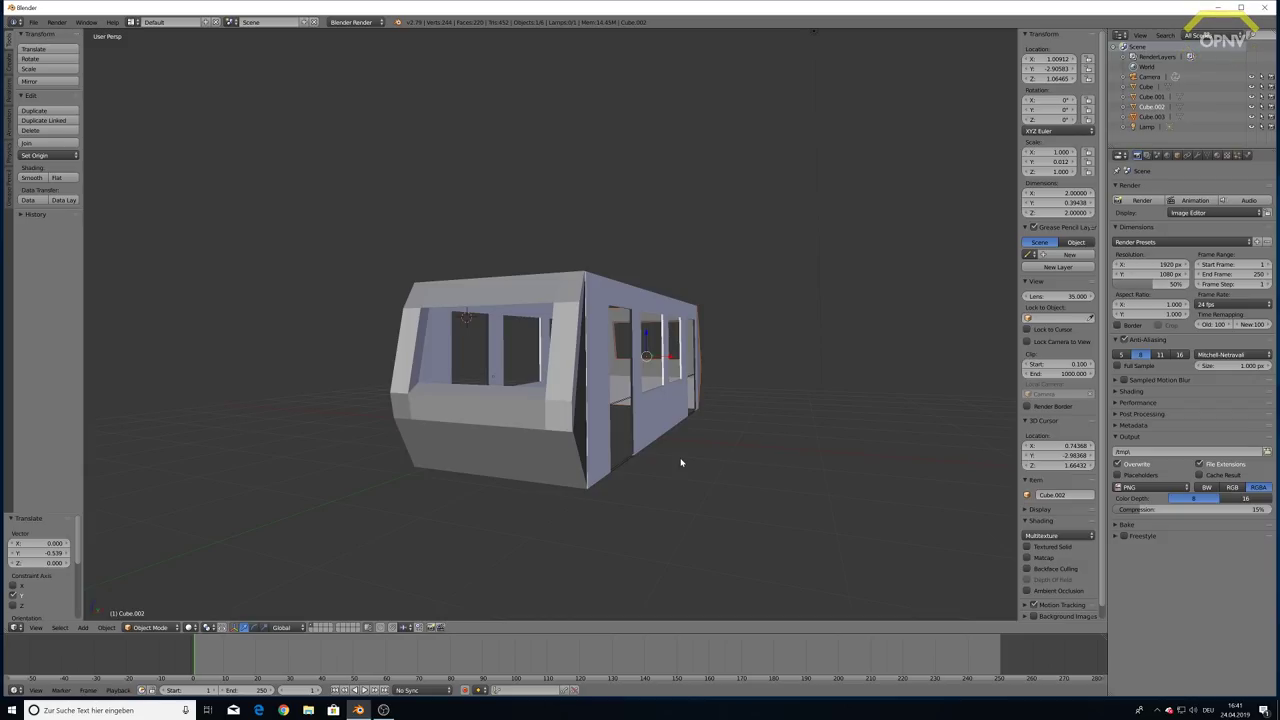
Apply smooth shading to the car body
mouse_move(760, 387)
middle_mouse_down()
mouse_move(535, 392)
mouse_move(574, 414)
mouse_move(469, 414)
mouse_move(451, 434)
middle_mouse_up()
scroll(457, 434, "up", 3)
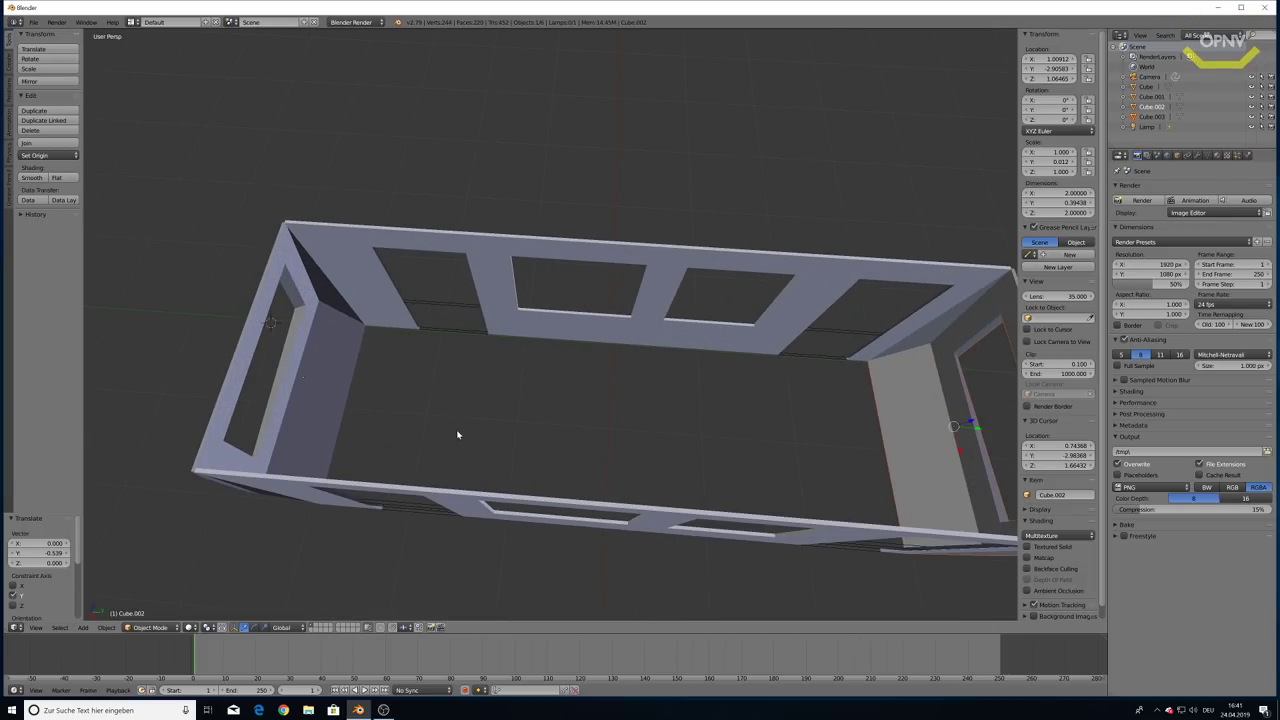
scroll(482, 437, "up", 4)
mouse_move(552, 463)
middle_mouse_down()
mouse_move(651, 414)
mouse_move(559, 431)
mouse_move(484, 489)
middle_mouse_up()
scroll(559, 431, "down", 3)
scroll(559, 440, "down", 3)
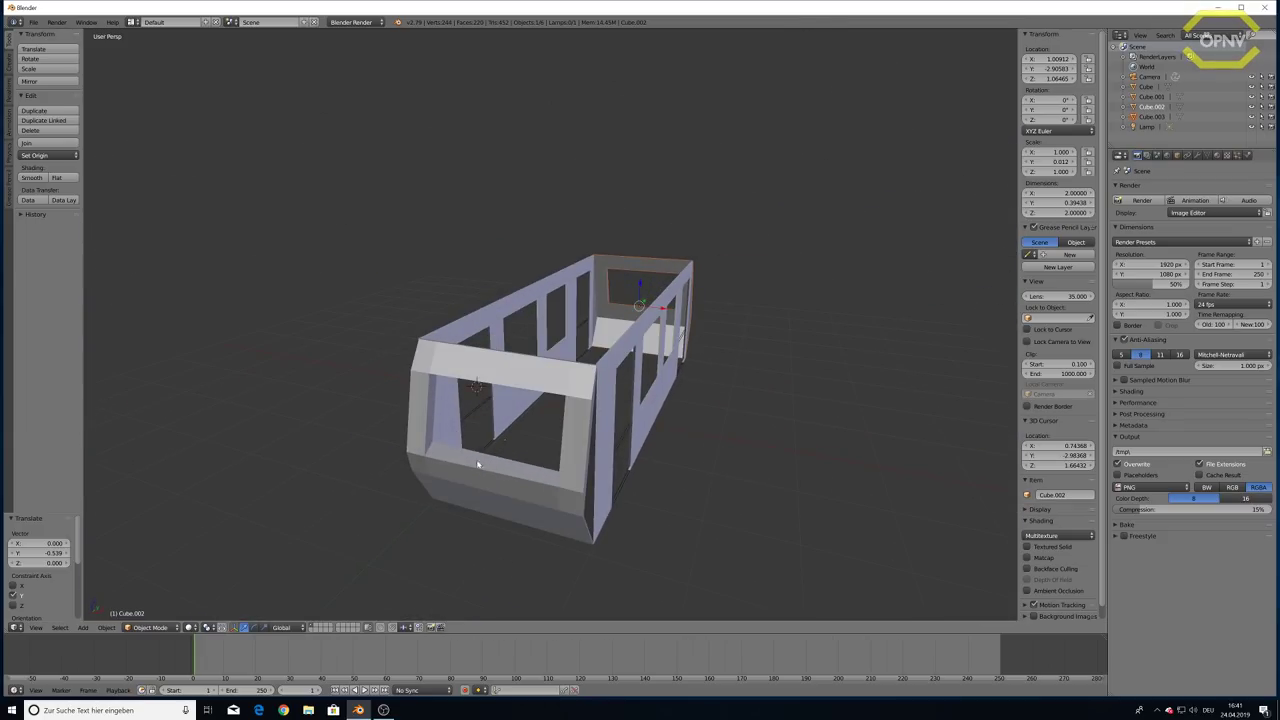
left_click(31, 177)
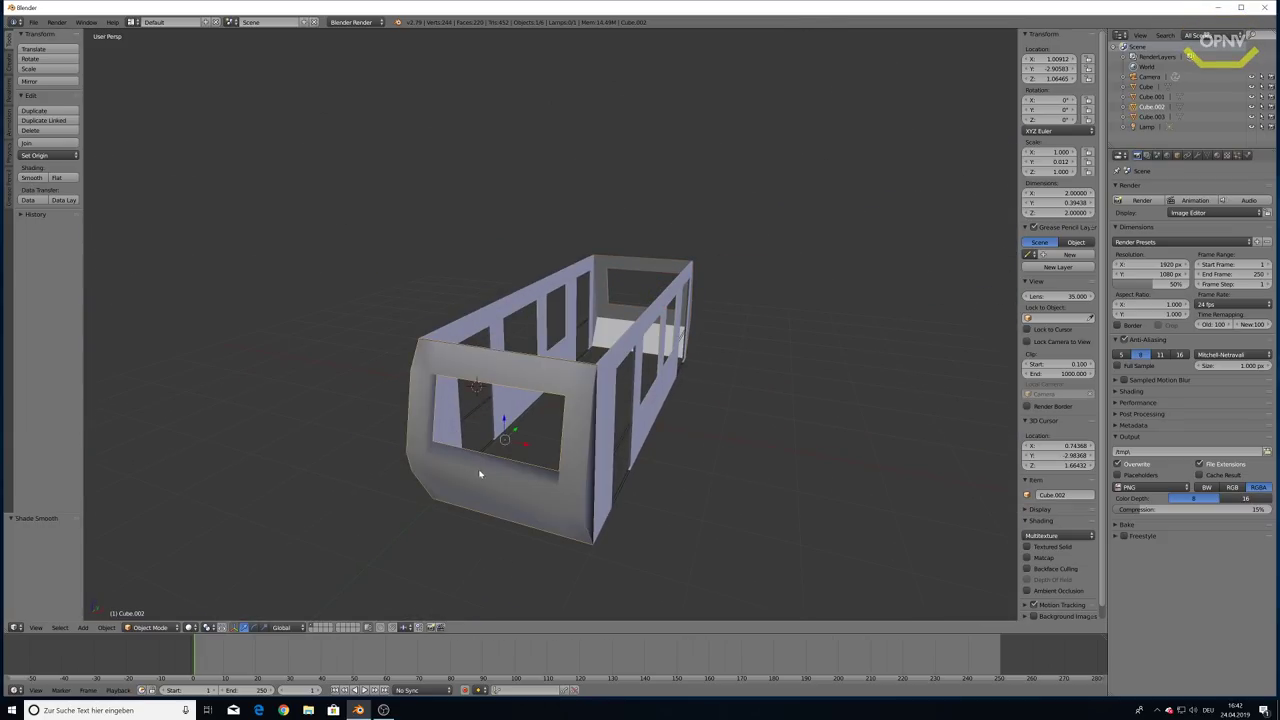
Smooth-shade the copied end cab and enter Edit Mode on its mesh
mouse_move(480, 471)
middle_mouse_down()
mouse_move(463, 452)
mouse_move(443, 457)
mouse_move(543, 471)
mouse_move(609, 459)
mouse_move(600, 449)
mouse_move(580, 471)
mouse_move(309, 463)
mouse_move(365, 485)
middle_mouse_up()
right_click(335, 420)
left_click(31, 177)
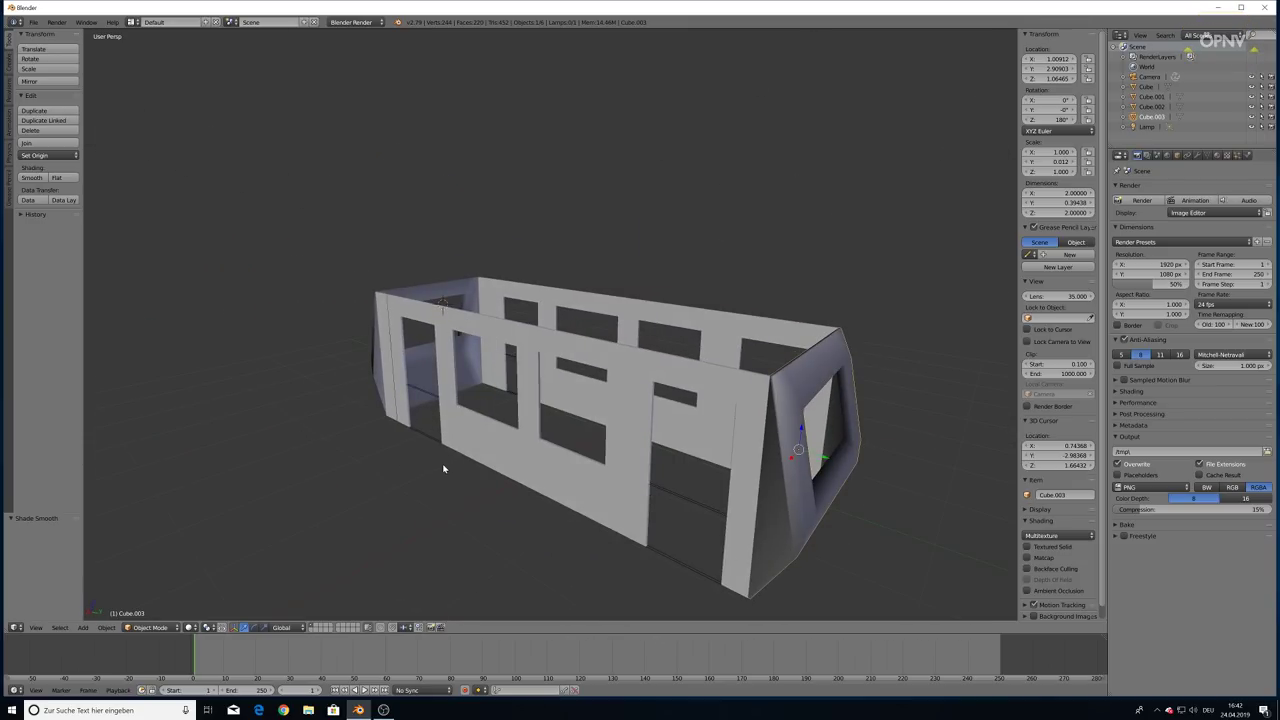
key("Tab")
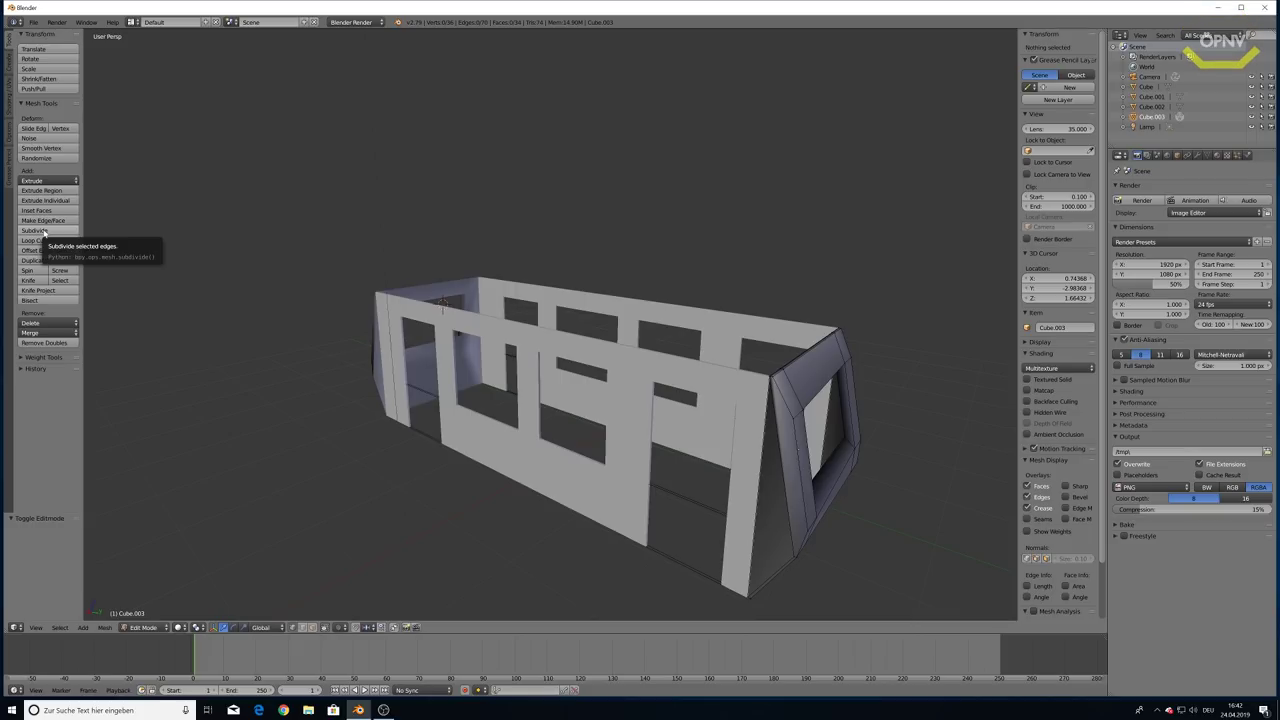
Delete the cube mistakenly added inside the cab mesh and return to Object Mode
scroll(280, 466, "down", 3)
scroll(289, 471, "down", 3)
middle_click_drag(289, 471, 331, 479)
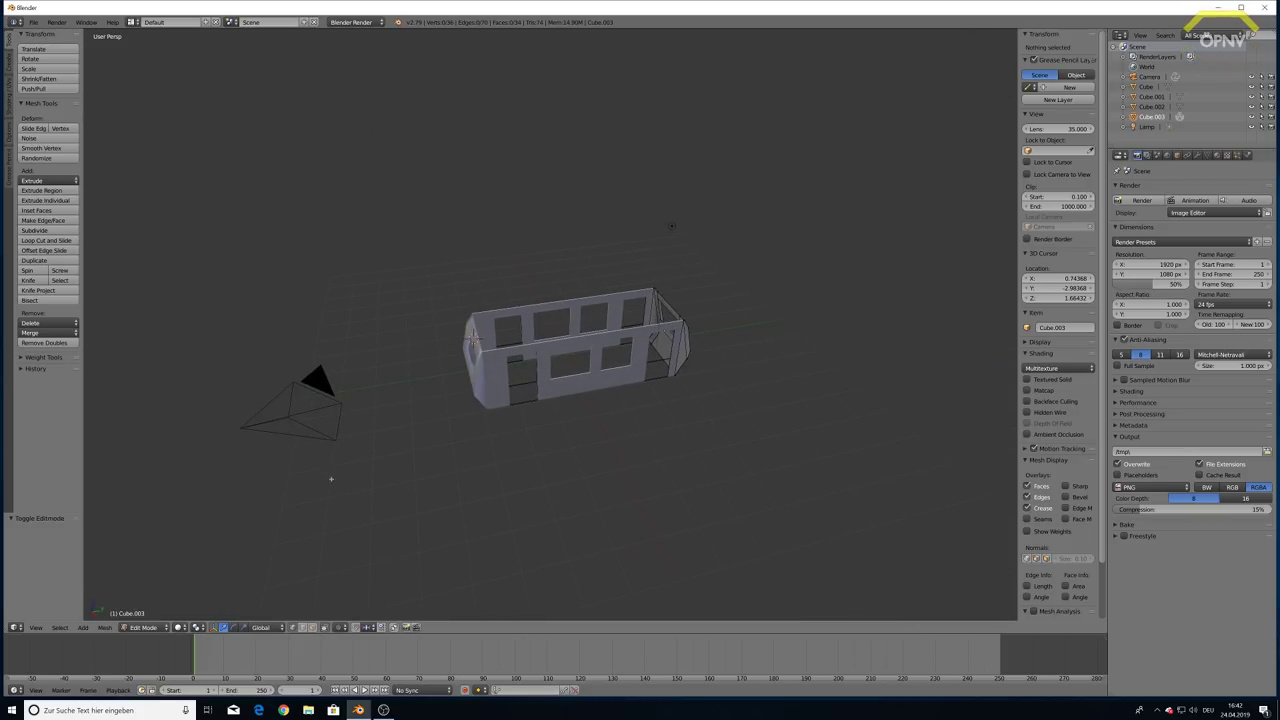
scroll(331, 479, "up", 3)
key("shift+a")
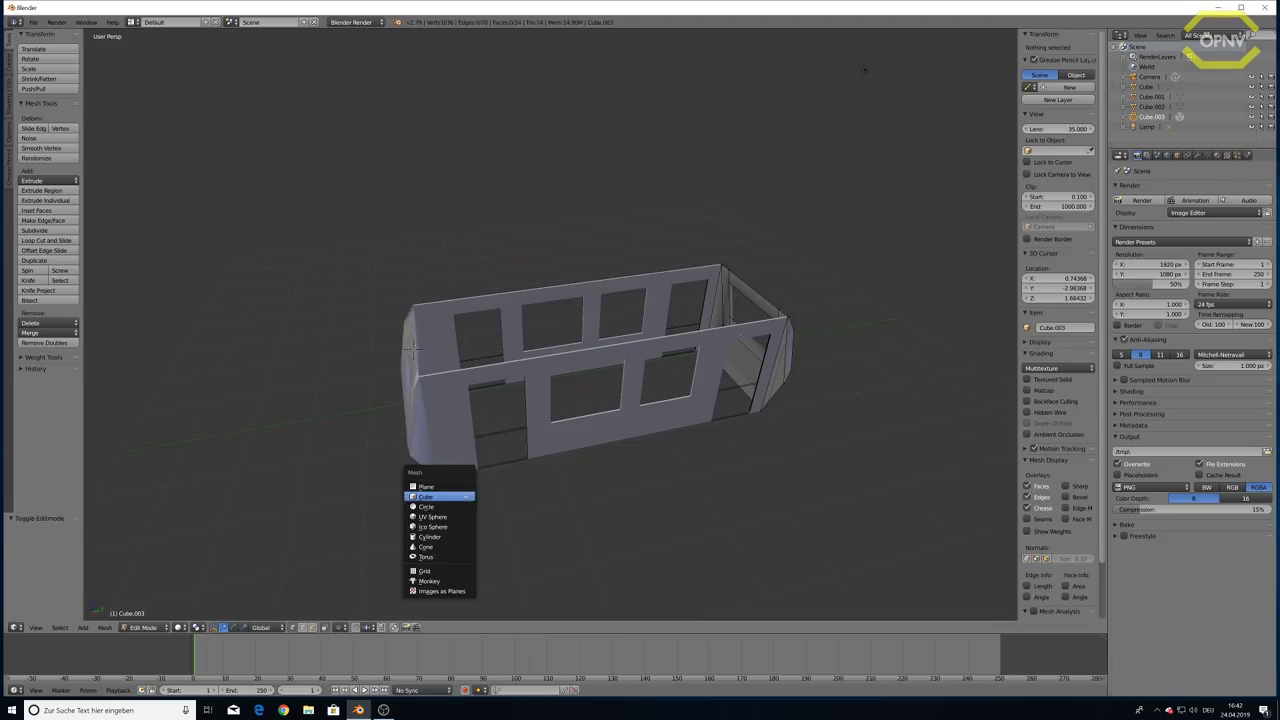
left_click(440, 497)
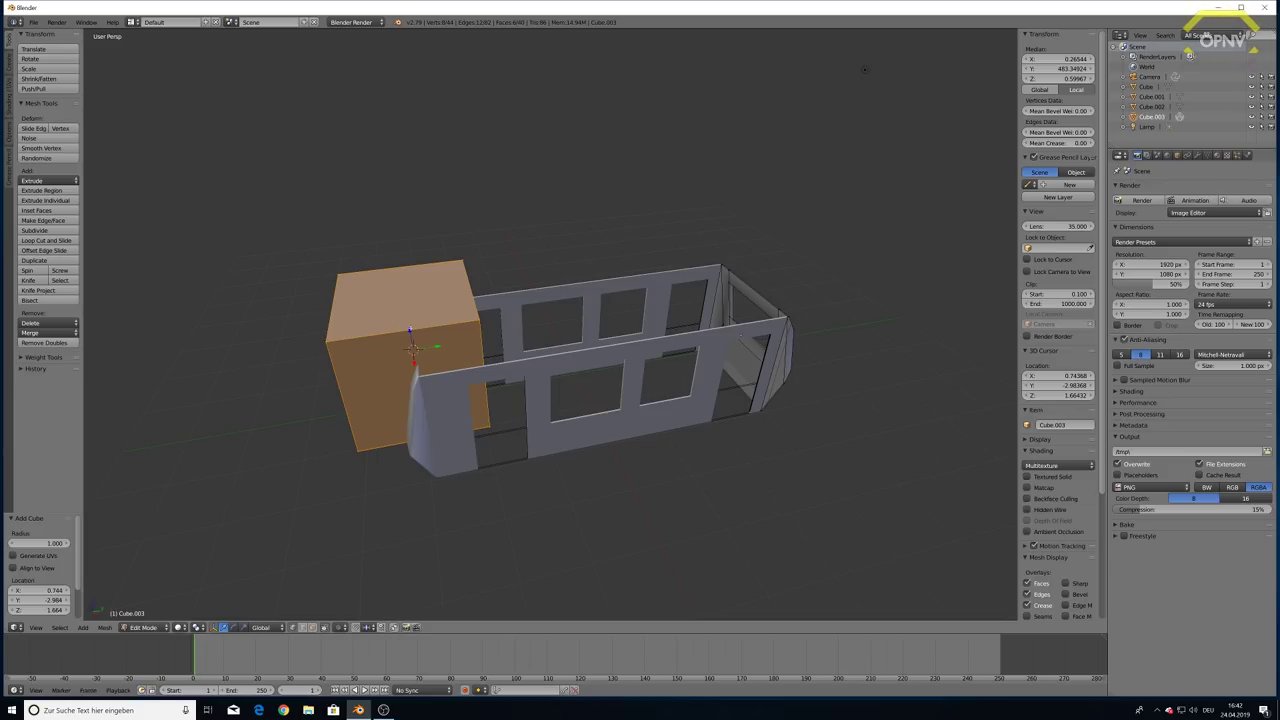
key("x")
key("Return")
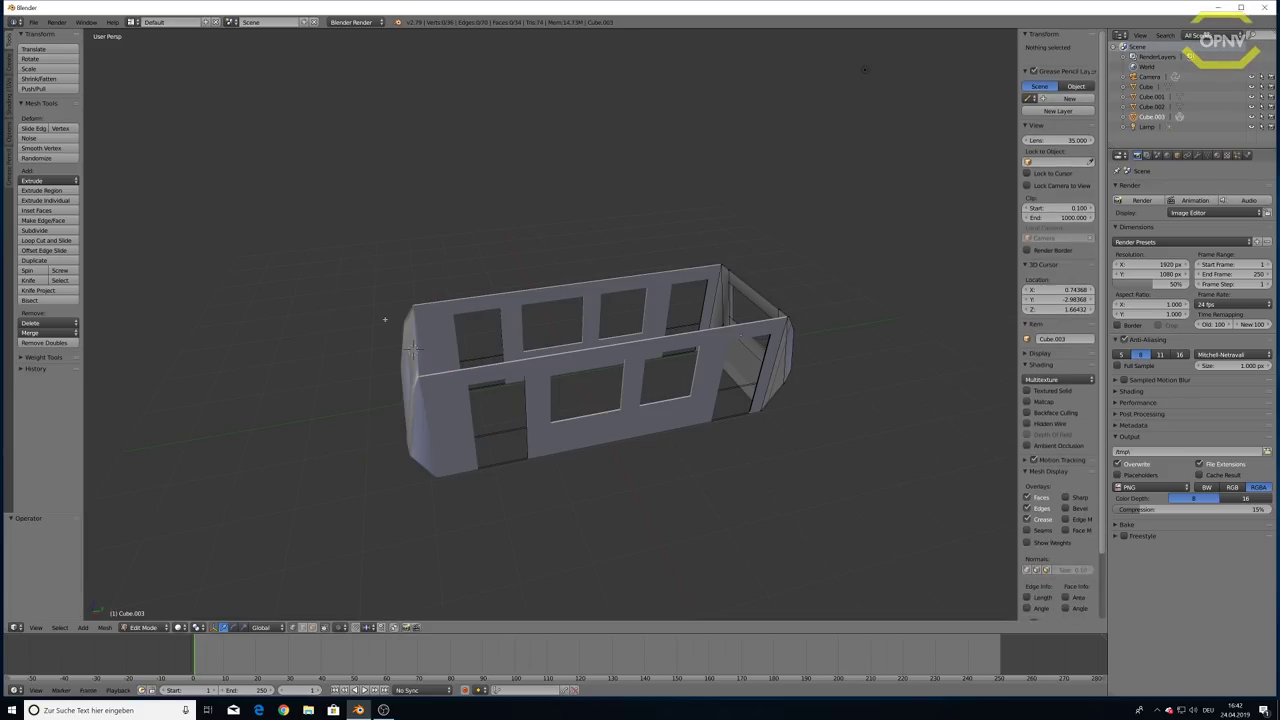
key("Tab")
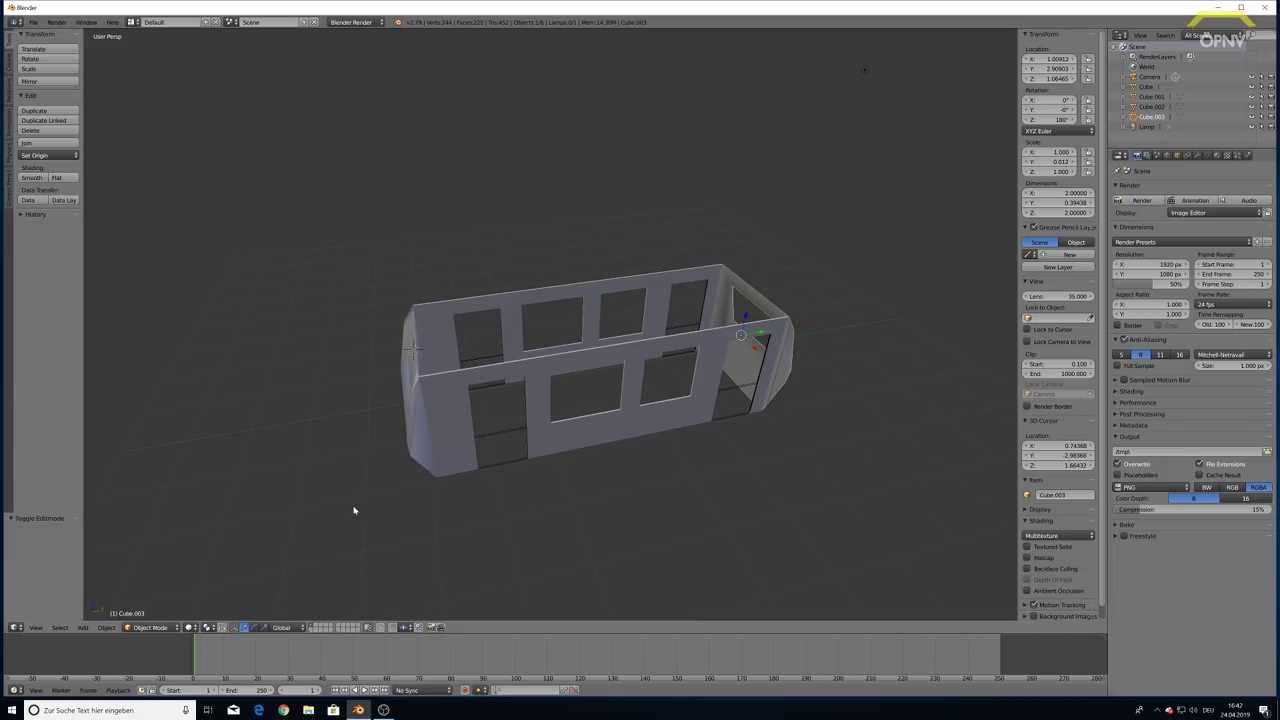
Add a separate cube, move it along X beside the car, and edit its mesh
key("shift+a")
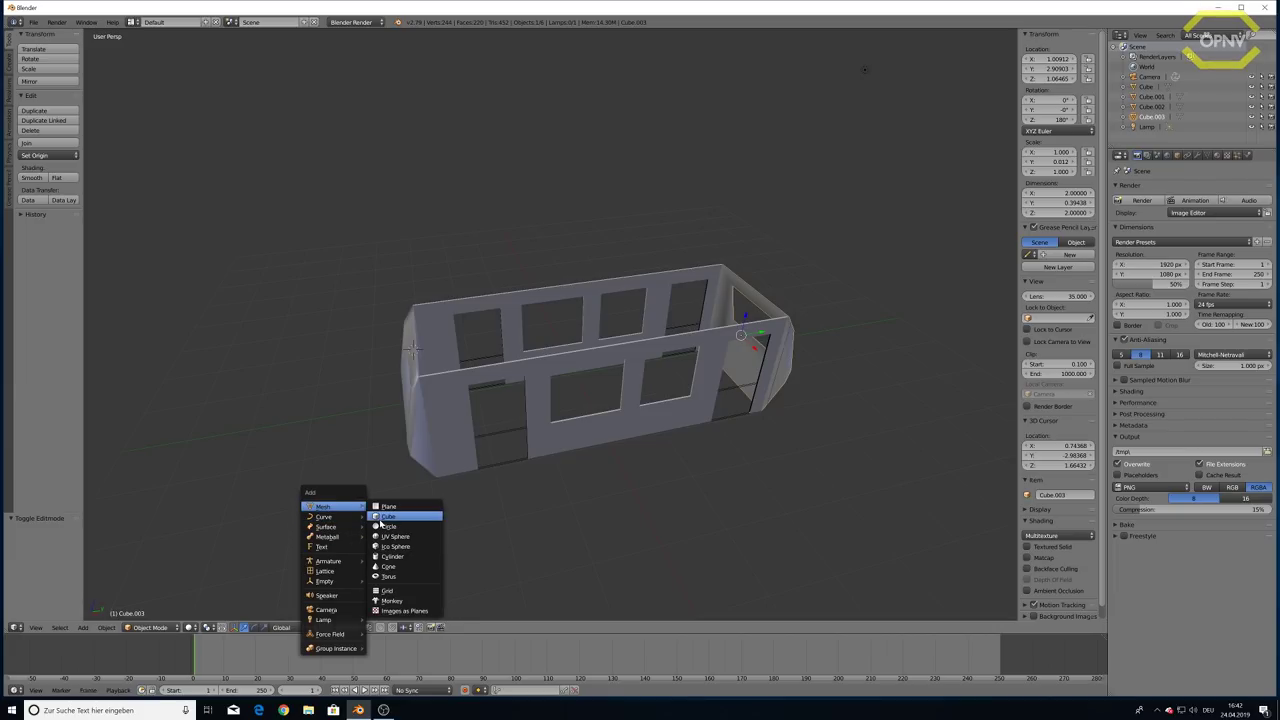
left_click(380, 523)
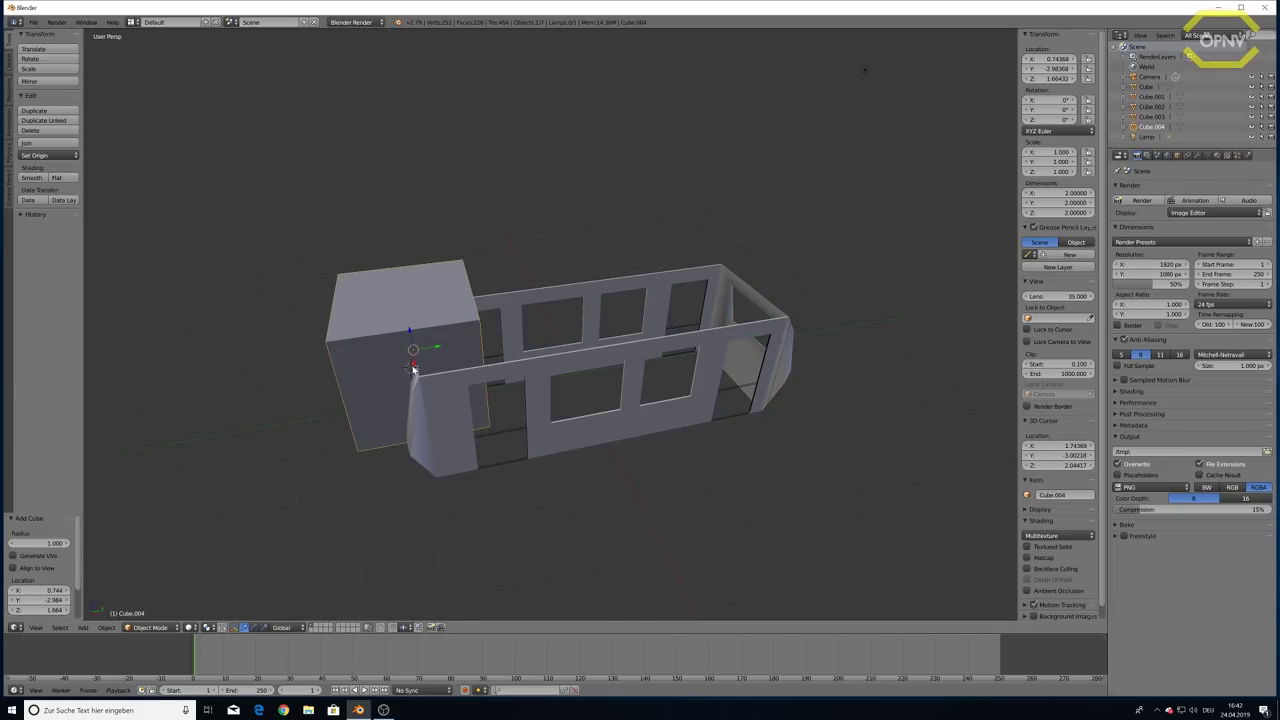
left_click_drag(412, 368, 405, 285)
middle_click_drag(405, 285, 581, 417)
scroll(560, 425, "up", 5)
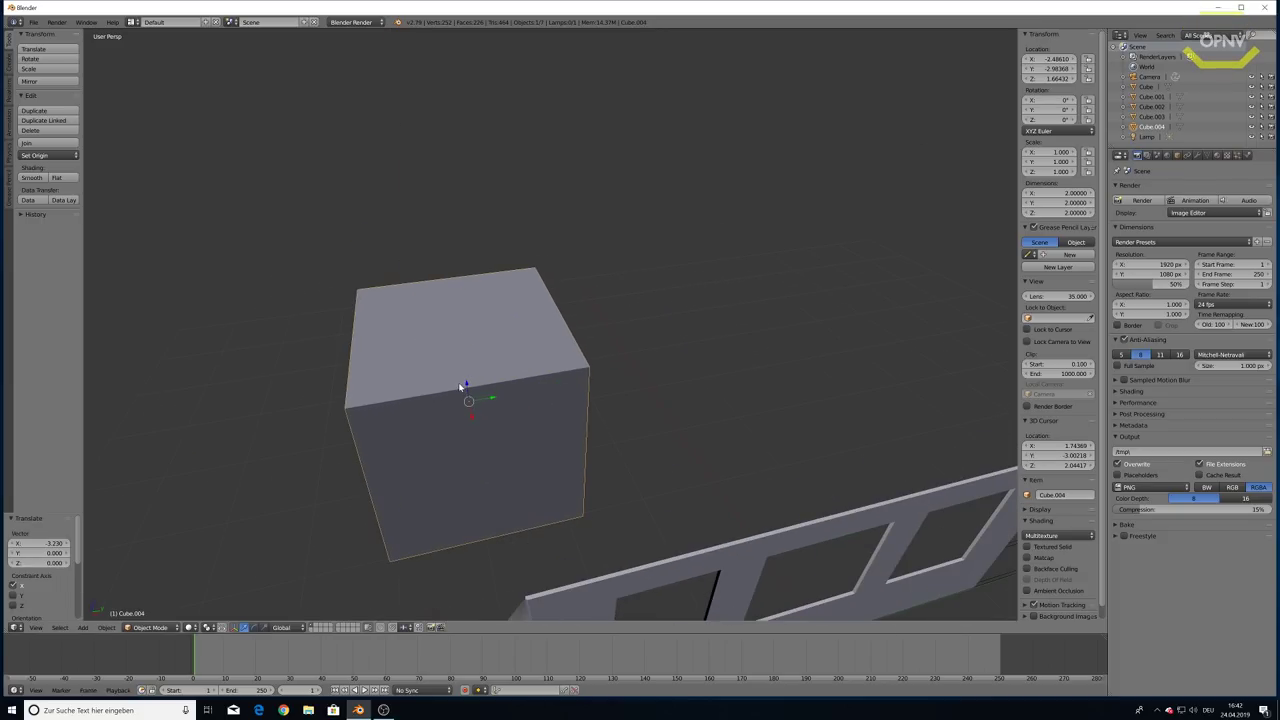
mouse_move(467, 426)
middle_mouse_down()
mouse_move(471, 400)
mouse_move(486, 429)
middle_mouse_up()
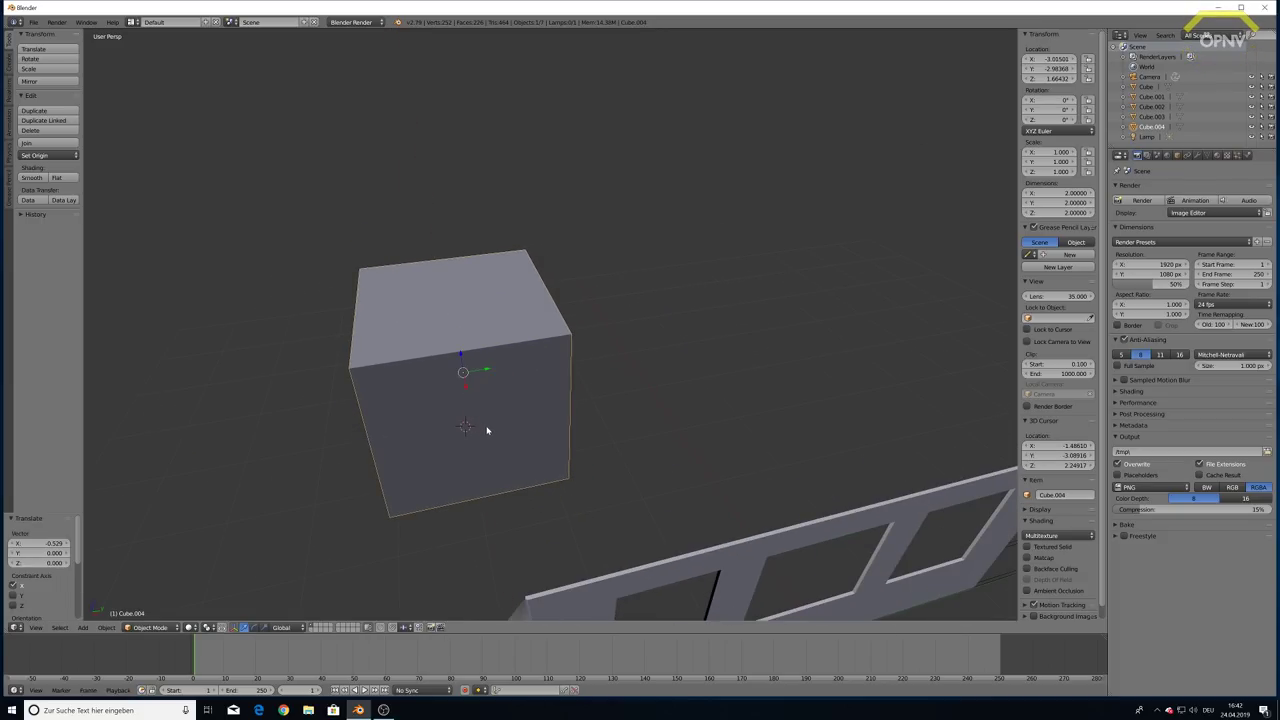
key("Tab")
Cut a horizontal edge loop around the middle of the new cube
key("a")
key("ctrl+r")
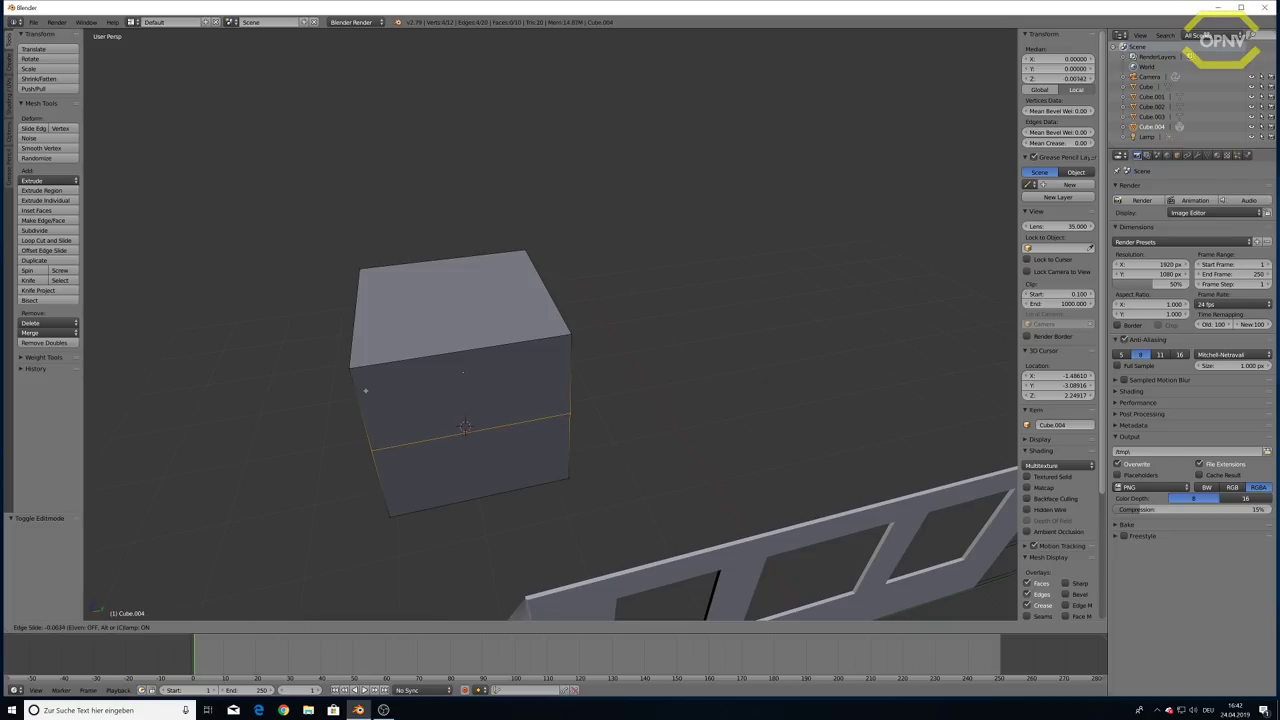
left_click(396, 409)
left_click(400, 412)
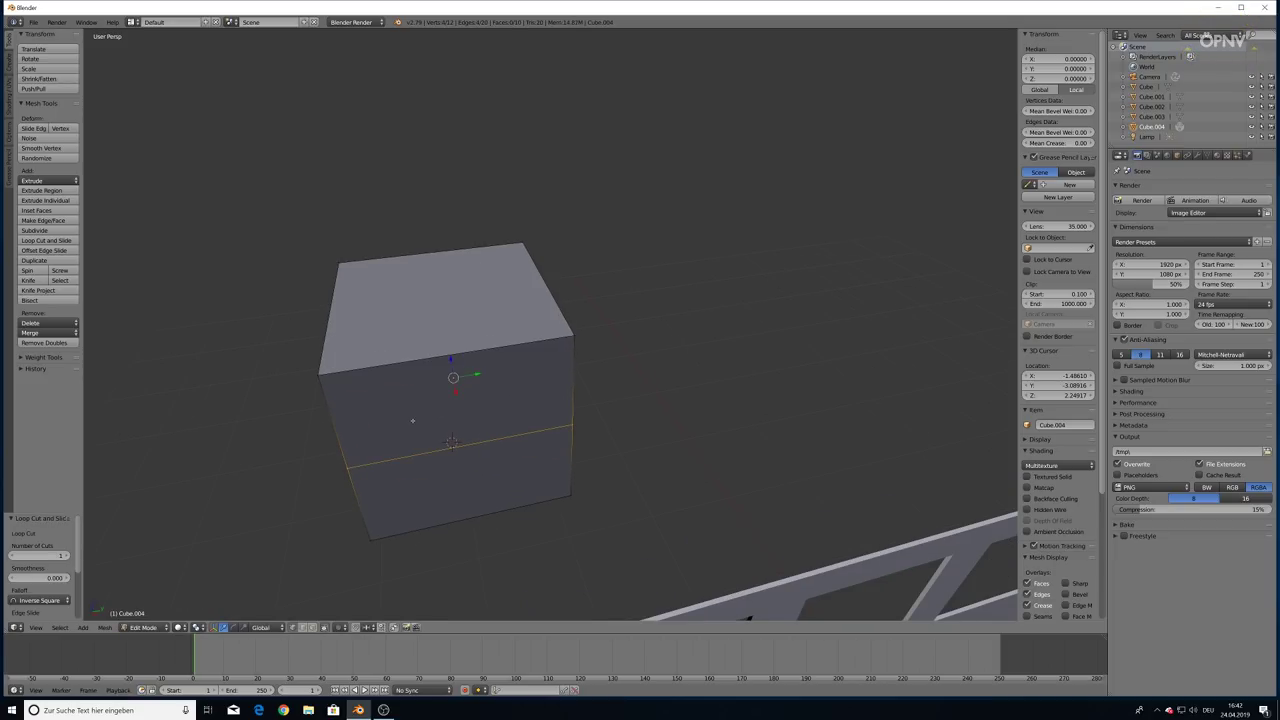
mouse_move(400, 412)
middle_mouse_down()
mouse_move(470, 370)
mouse_move(471, 349)
middle_mouse_up()
key("Tab")
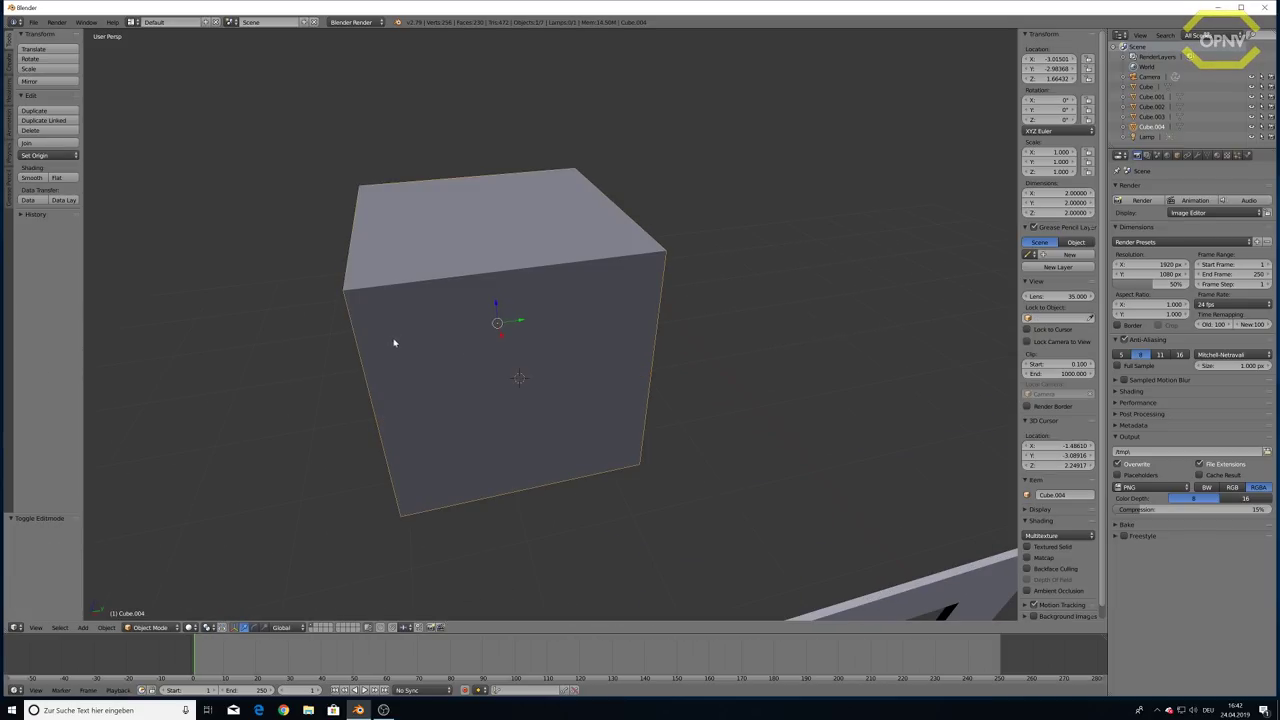
key("Tab")
Add two evenly centred loop cuts, then four evenly spaced vertical loops around the cube
key("ctrl+r")
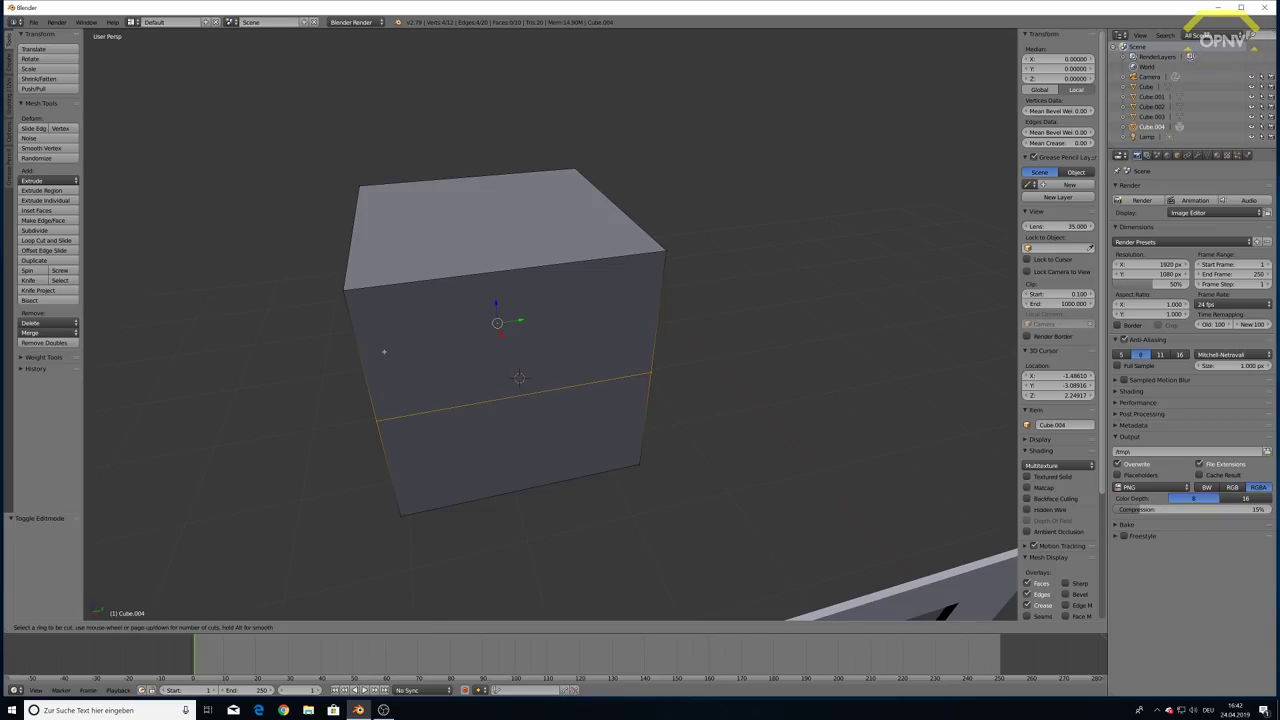
scroll(359, 358, "up", 1)
left_click(359, 358)
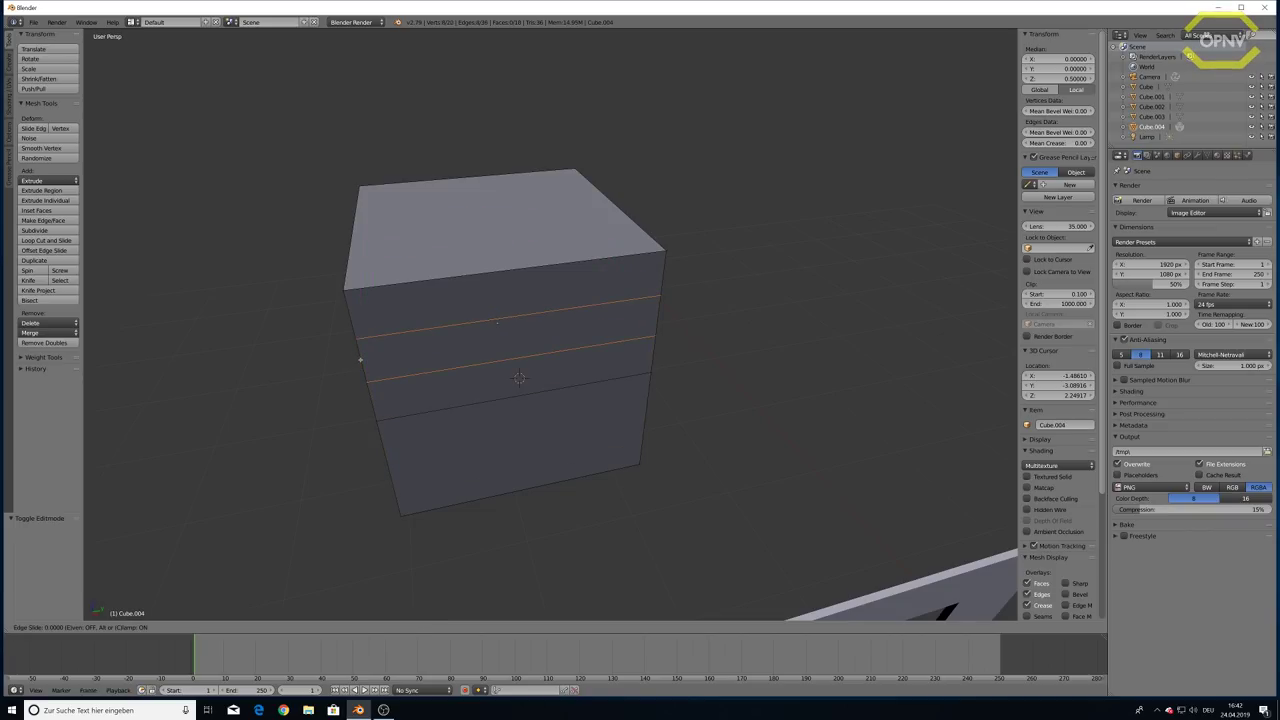
right_click(359, 358)
key("ctrl+r")
scroll(389, 288, "up", 5)
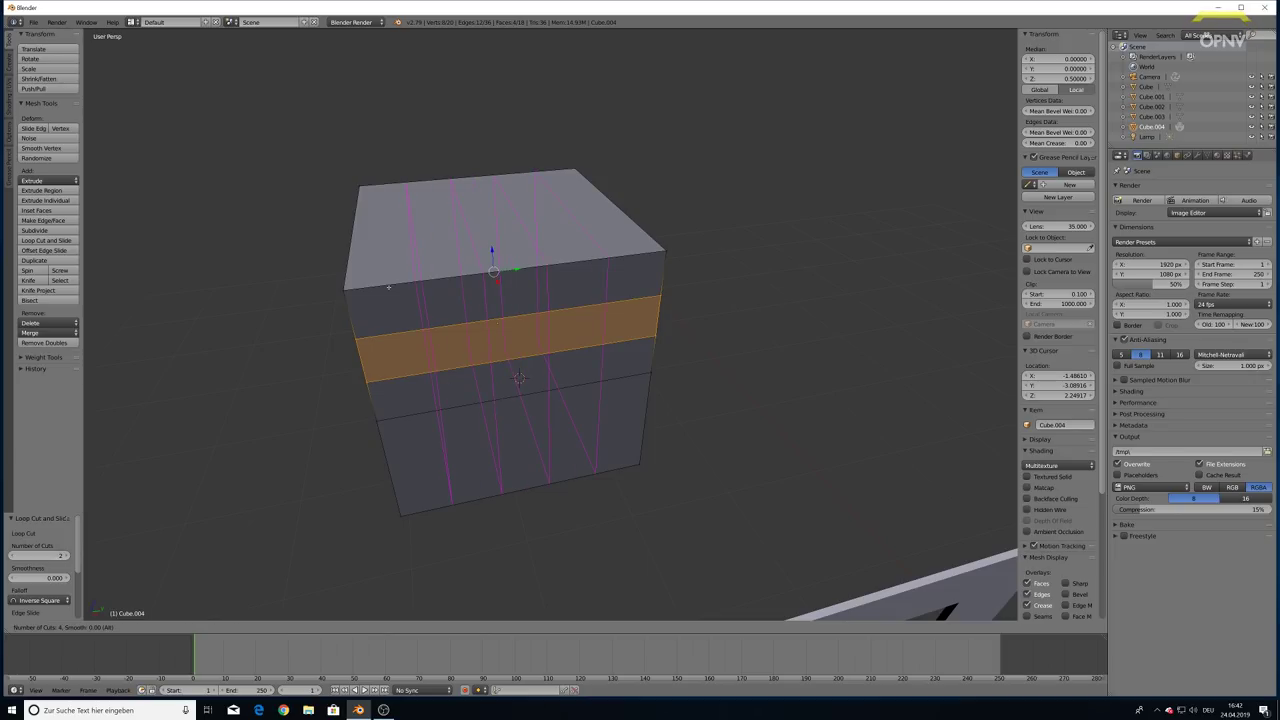
left_click(389, 288)
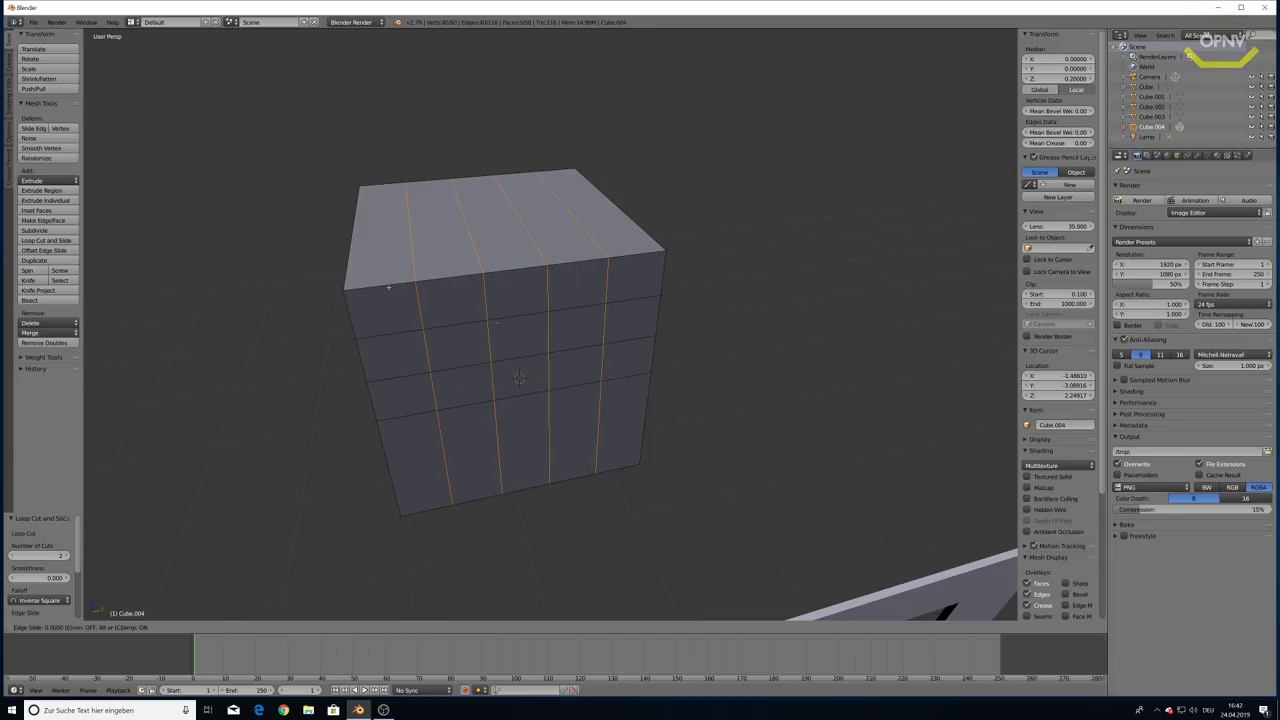
right_click(389, 288)
mouse_move(648, 505)
middle_mouse_down()
mouse_move(686, 509)
mouse_move(677, 494)
mouse_move(635, 510)
middle_mouse_up()
Extrude the two centre-row window faces about -0.041 inward to form recesses
left_click(318, 627)
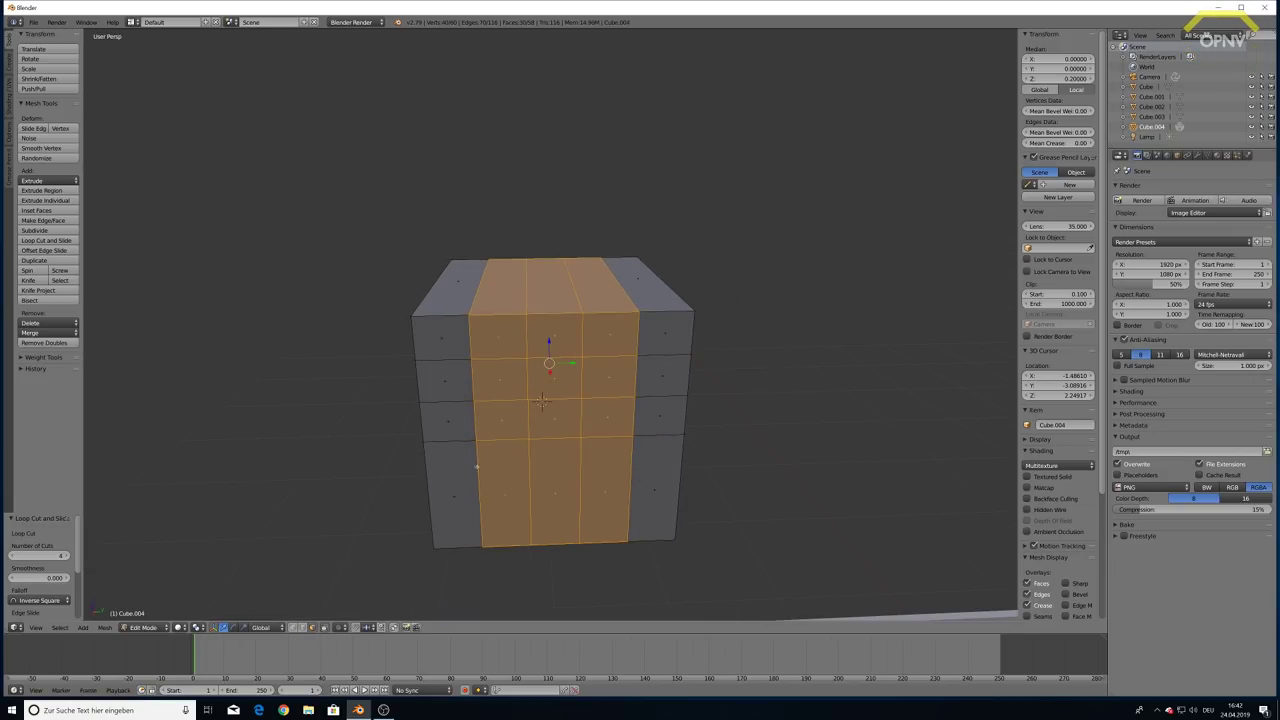
right_click(503, 377)
right_click(609, 377)
right_click(497, 379, "shift")
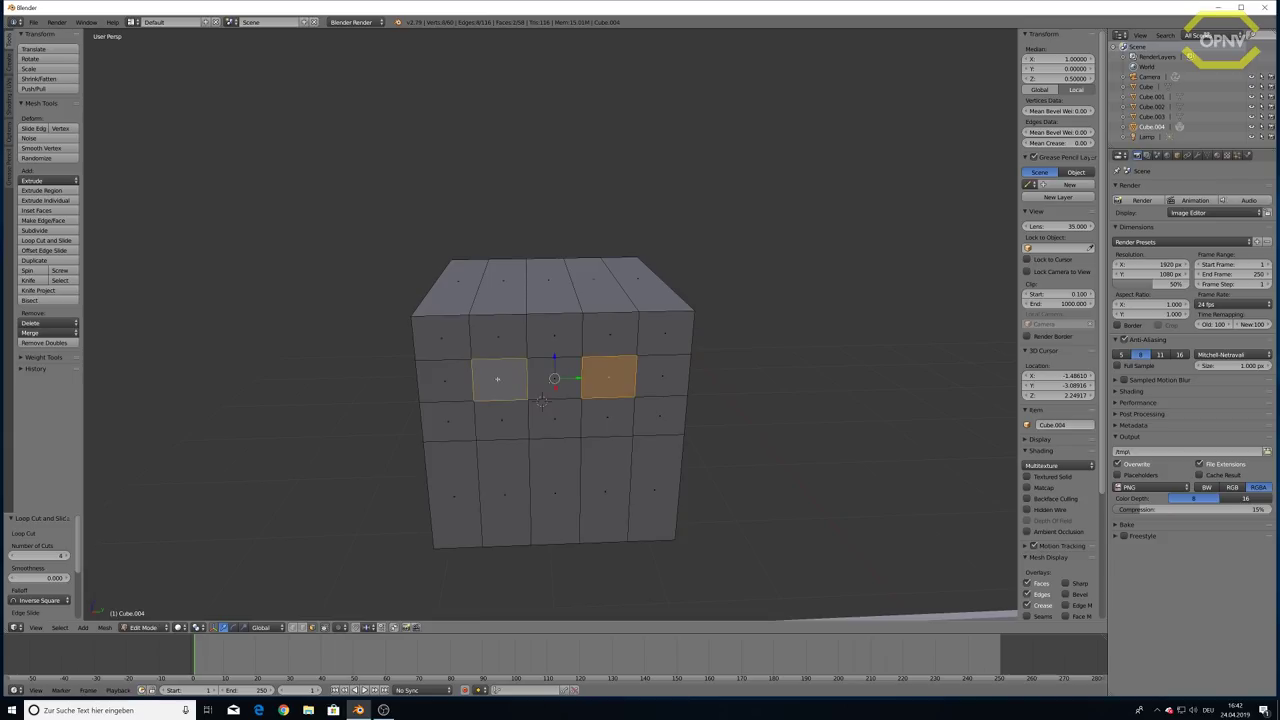
middle_click_drag(468, 541, 543, 473)
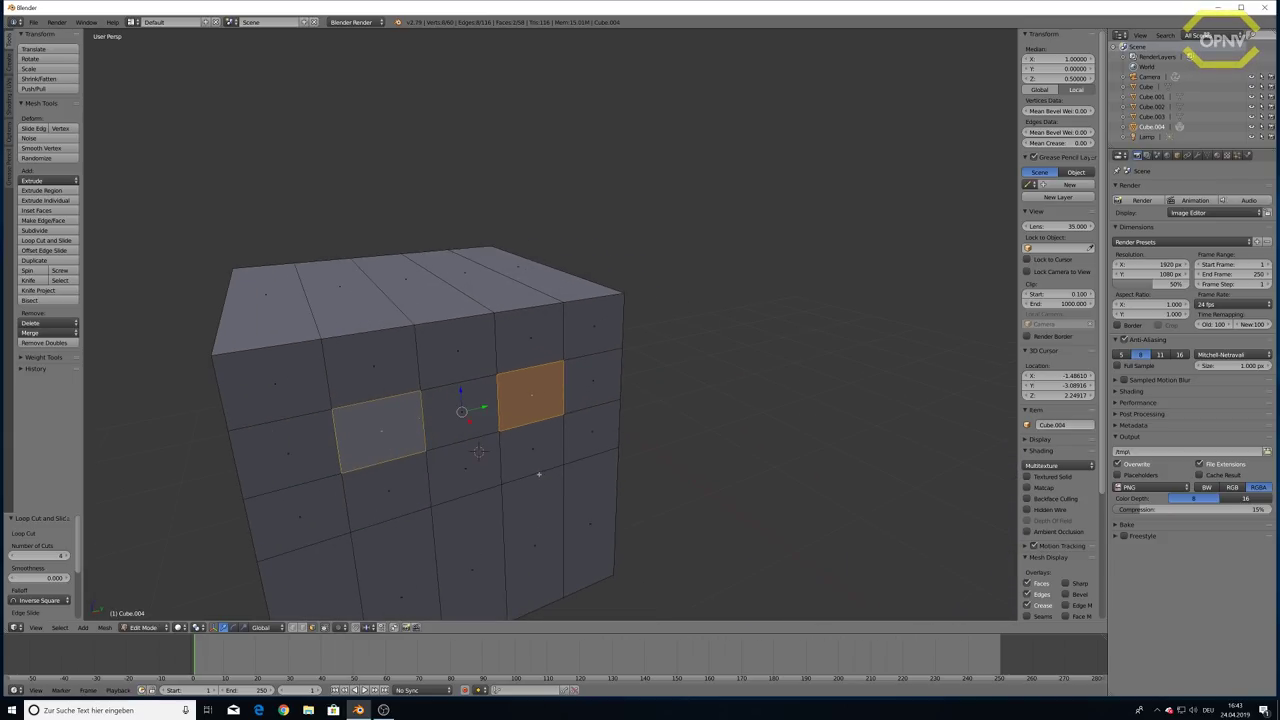
key("e")
left_click(551, 405)
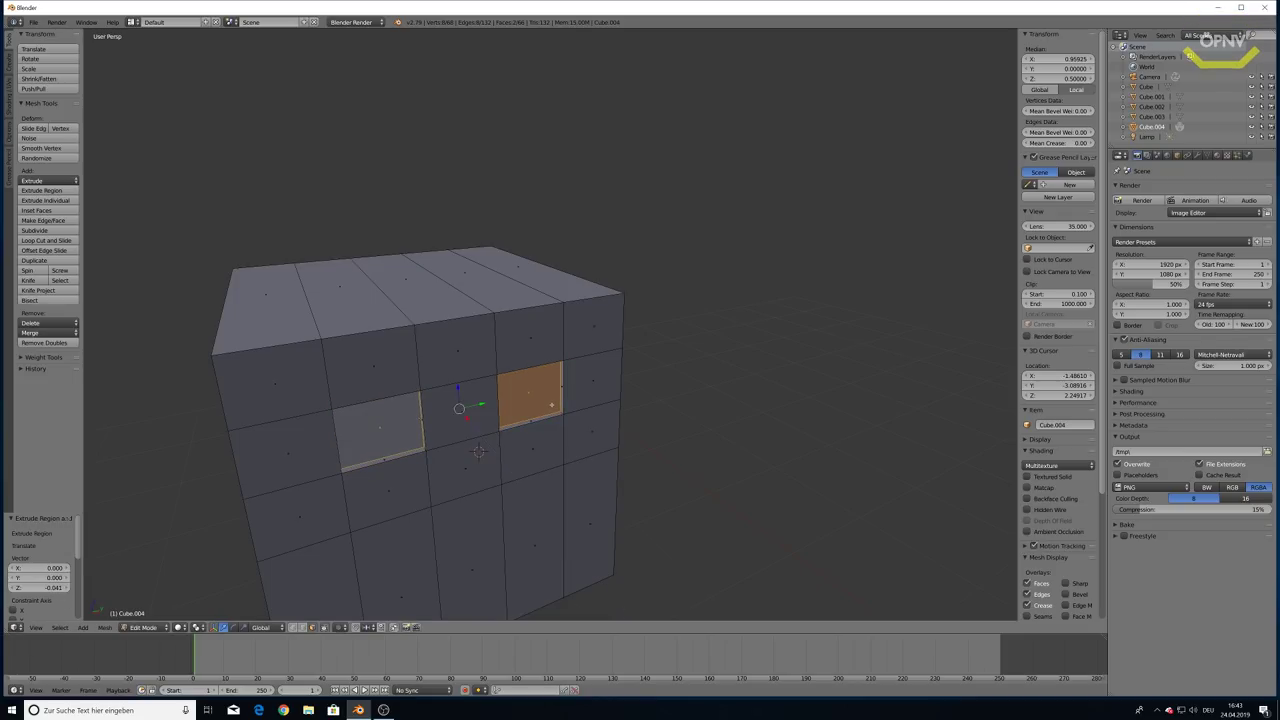
mouse_move(551, 405)
middle_mouse_down()
mouse_move(620, 474)
mouse_move(634, 471)
mouse_move(578, 470)
mouse_move(591, 477)
middle_mouse_up()
key("a")
Select the top-row faces and the faces surrounding the two window recesses
right_click(335, 352)
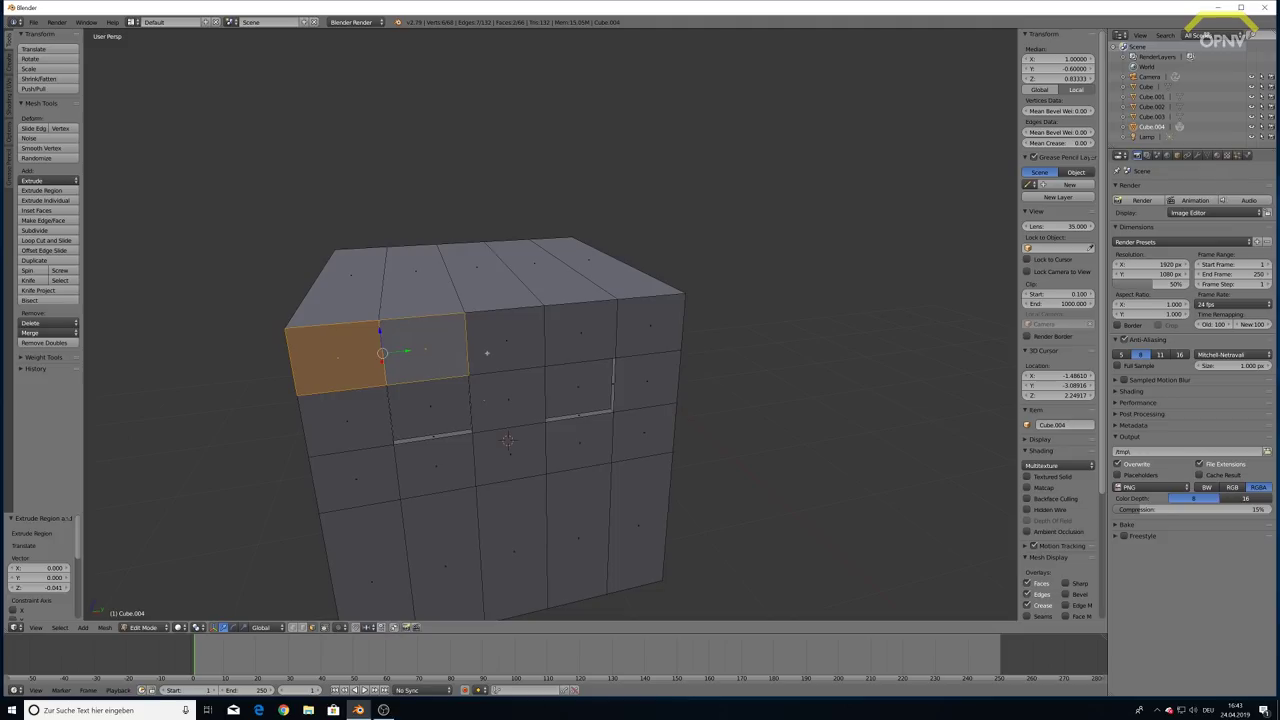
left_click(425, 342, "shift")
left_click(505, 336, "shift")
left_click(580, 329, "shift")
left_click(650, 323, "shift")
right_click(648, 382, "shift")
right_click(645, 432, "shift")
right_click(580, 442, "shift")
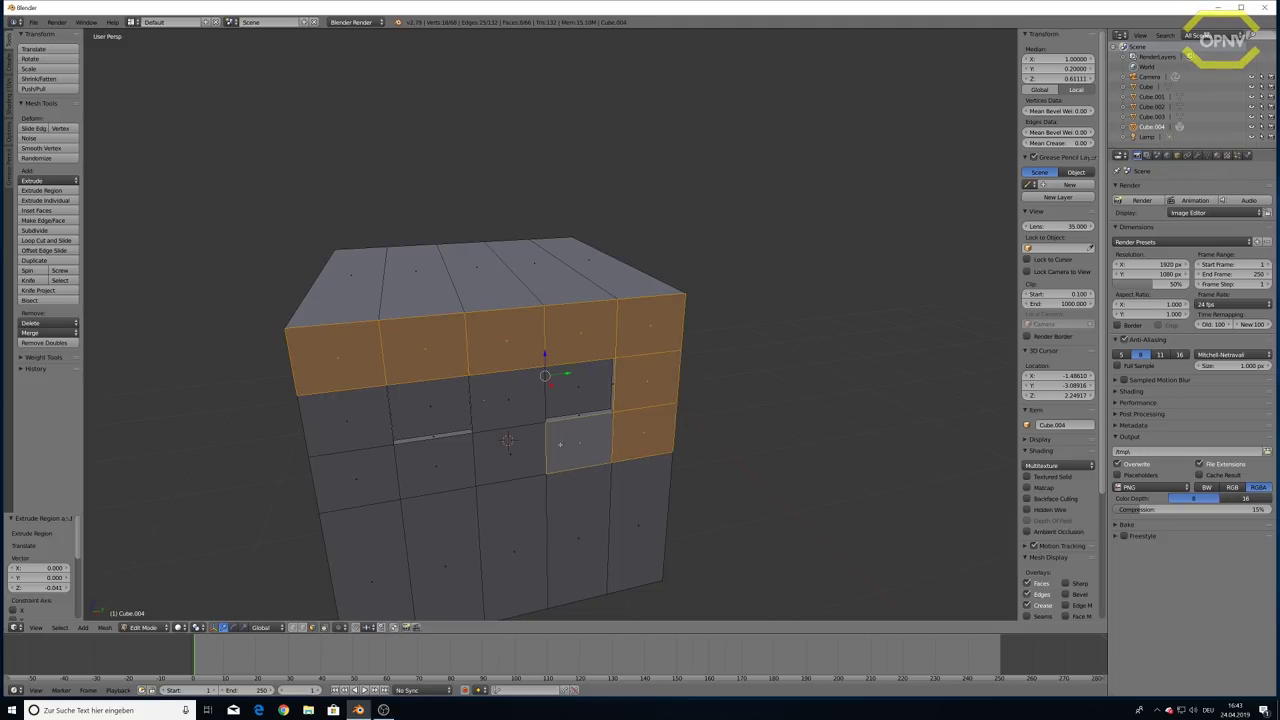
right_click(510, 455, "shift")
right_click(507, 398, "shift")
right_click(435, 465, "shift")
right_click(352, 457, "shift")
right_click(364, 445, "shift")
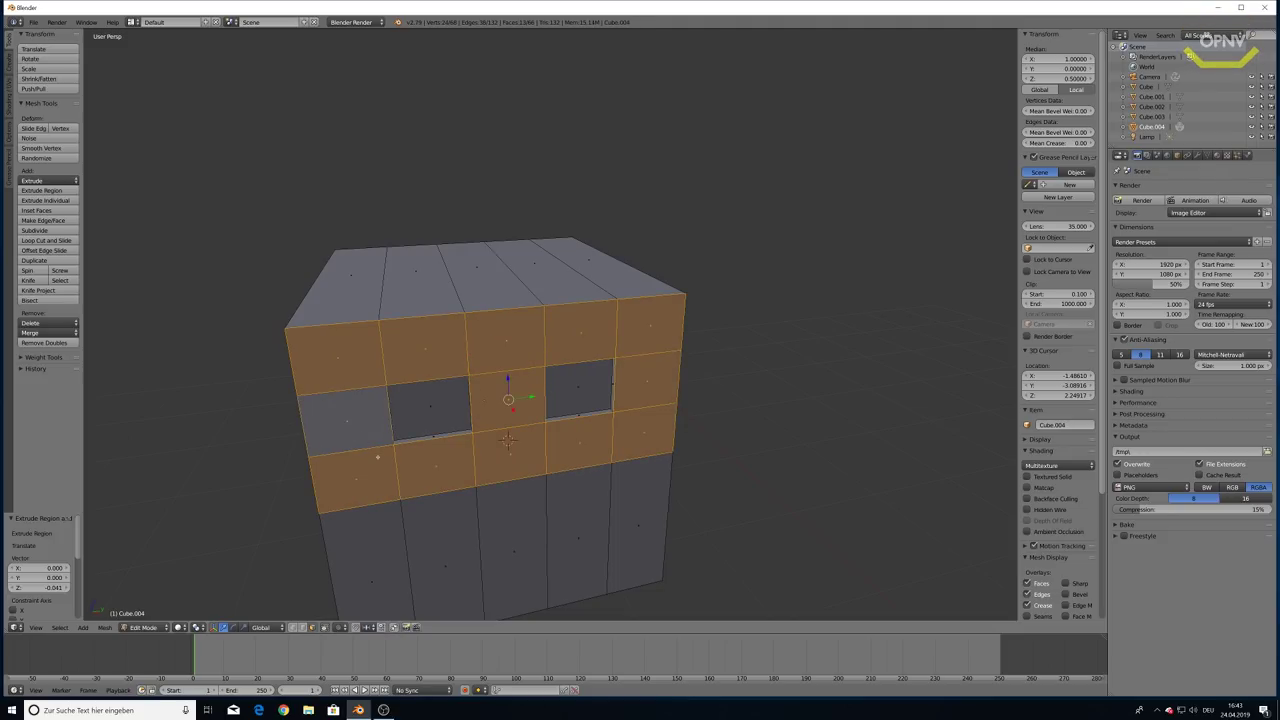
Merge the row of faces below the windows into one face
key("f")
right_click(438, 468)
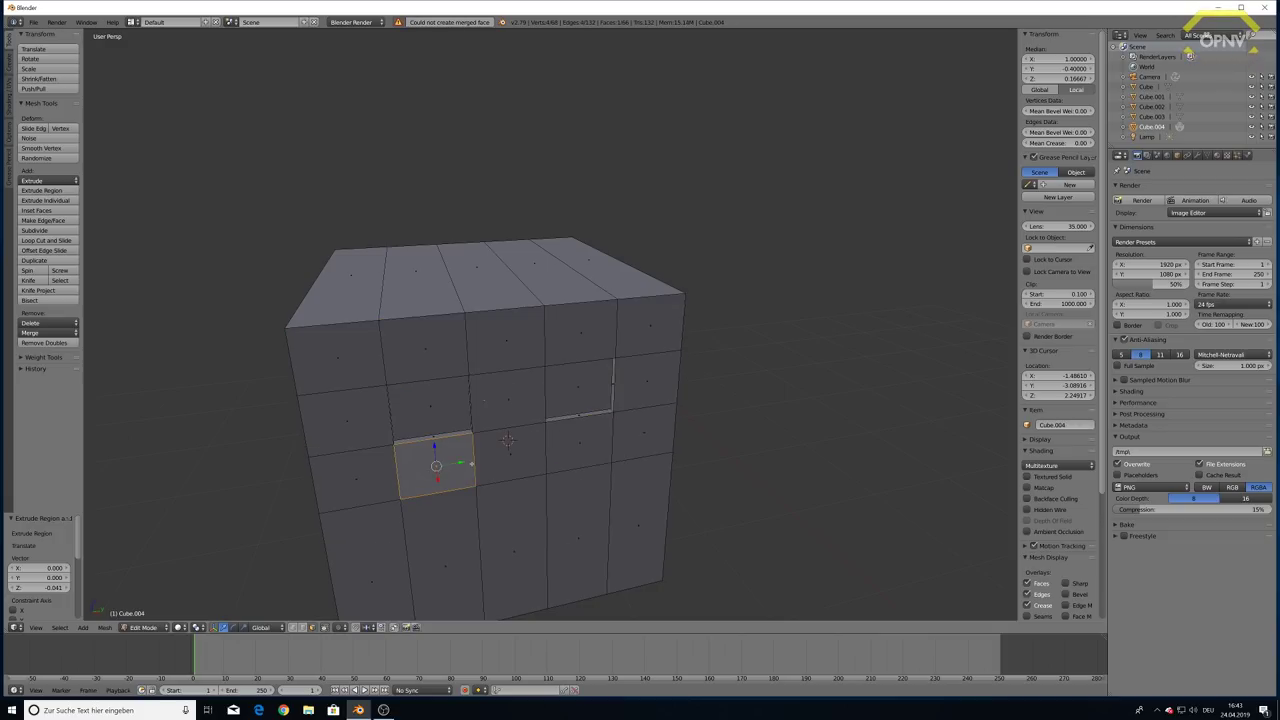
right_click(502, 463, "ctrl")
right_click(383, 465, "ctrl")
right_click(580, 440, "ctrl")
right_click(632, 441, "ctrl")
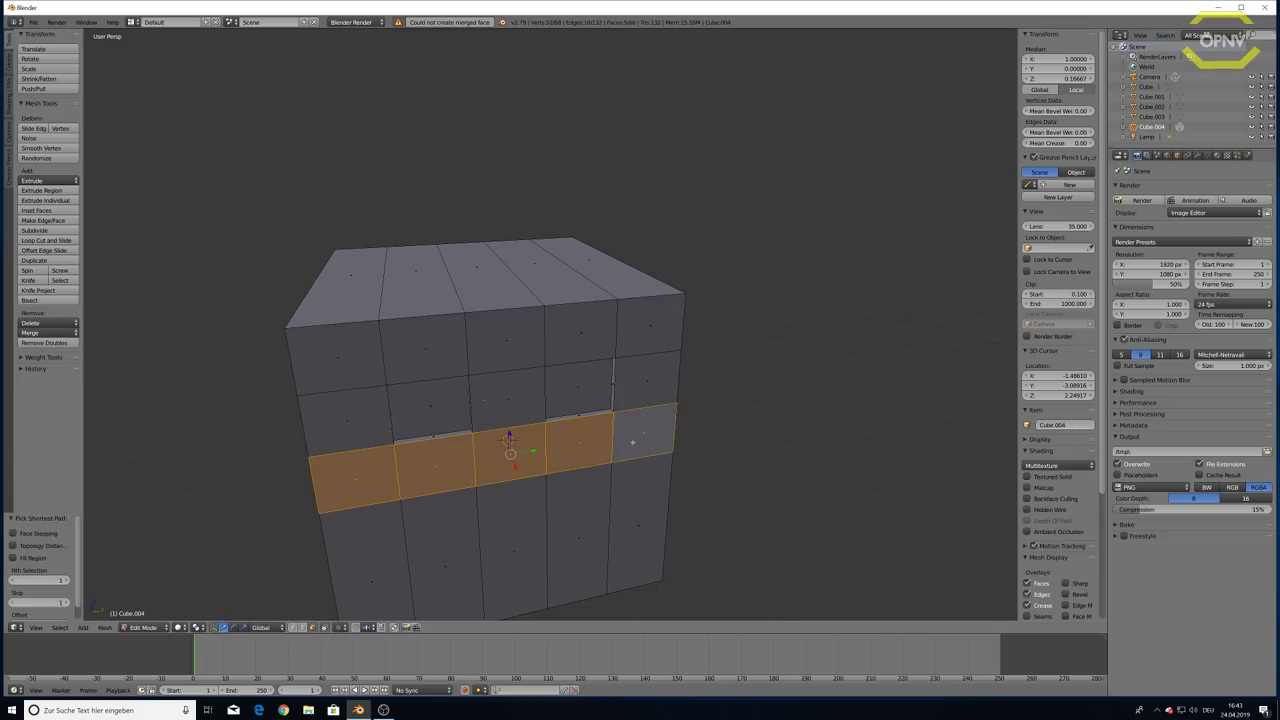
key("f")
Merge the five top-row faces above the windows into one face
right_click(337, 345)
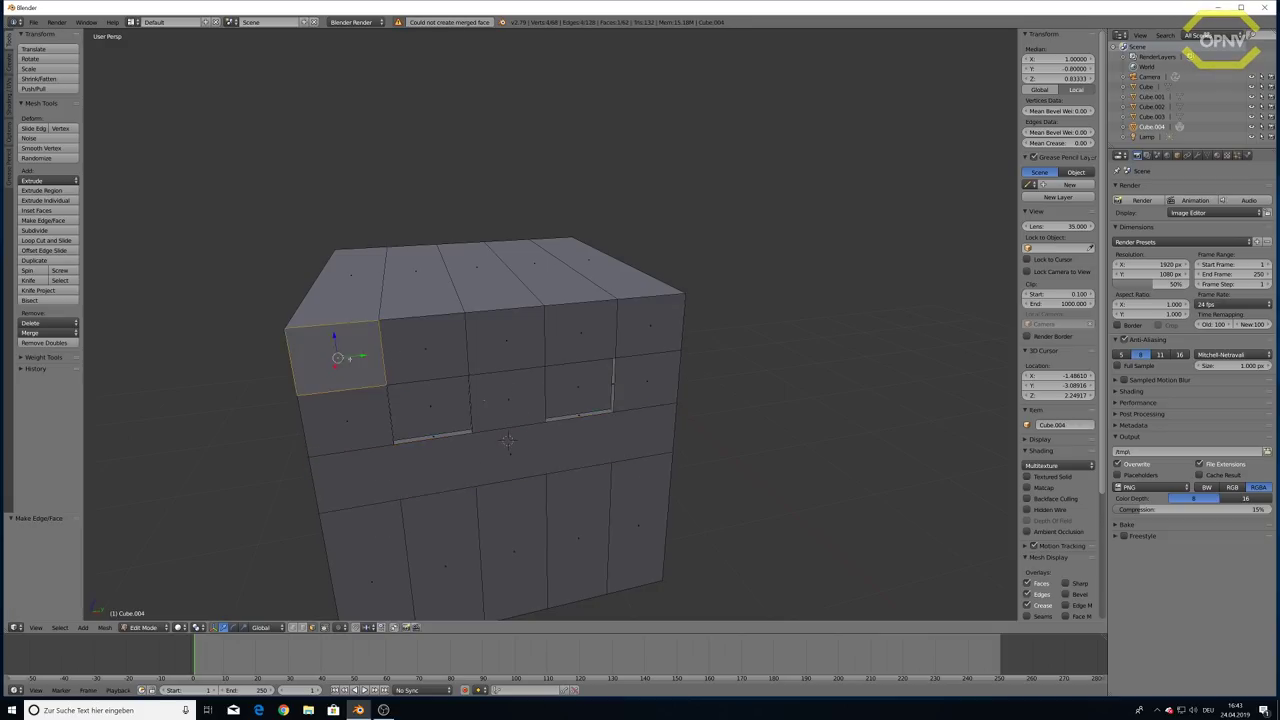
right_click(422, 345, "ctrl")
right_click(505, 340, "ctrl")
right_click(580, 335, "ctrl")
right_click(644, 333, "ctrl")
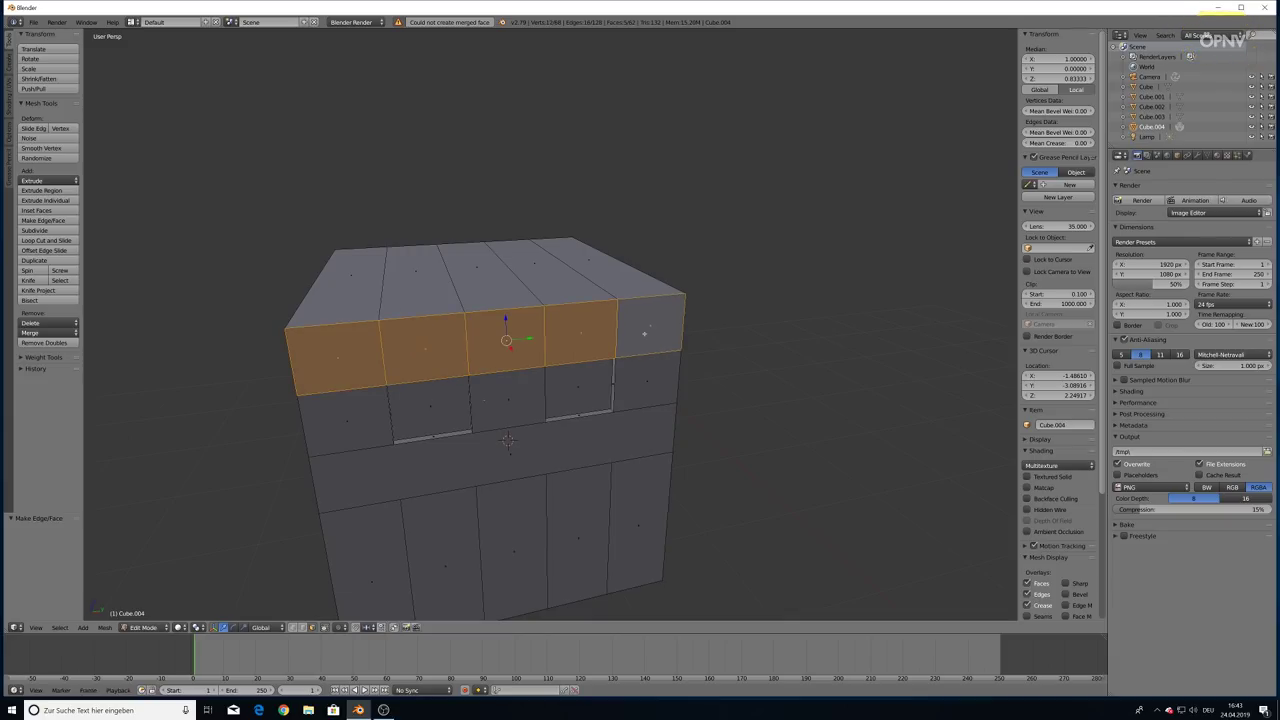
key("f")
Try merging the faces beside and between the windows into the band, then deselect all
right_click(506, 398, "shift")
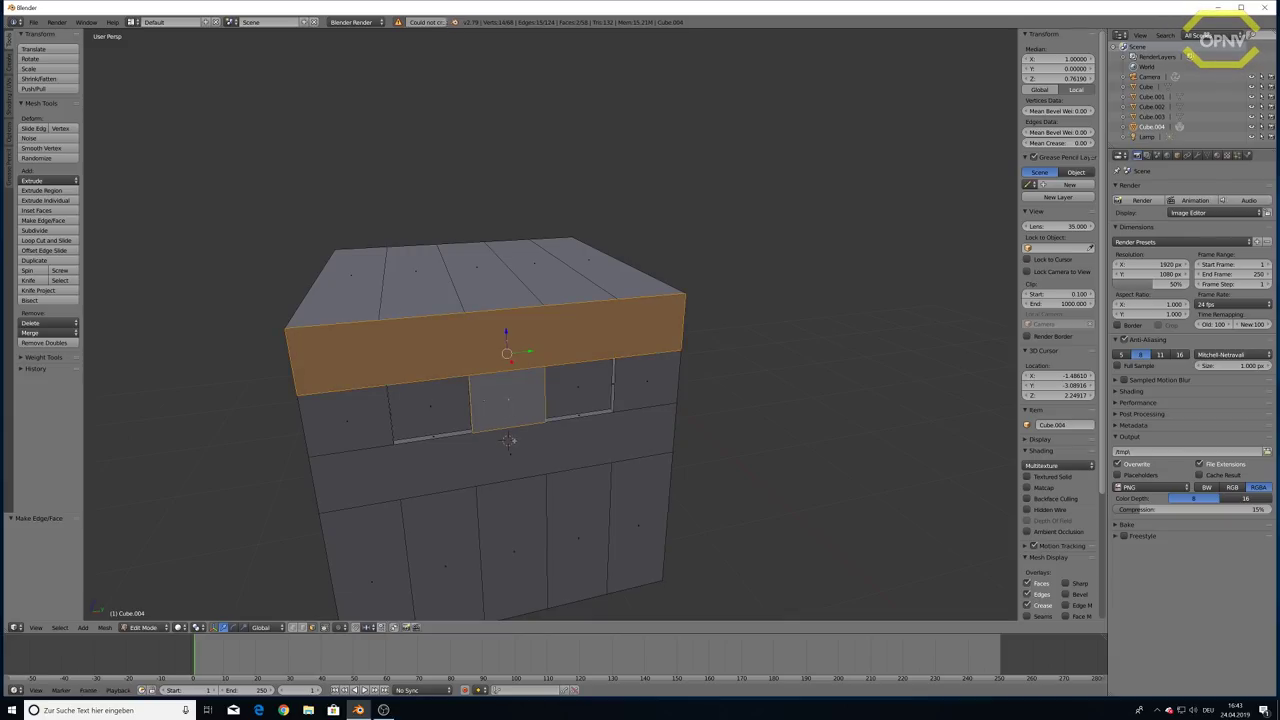
right_click(450, 462, "shift")
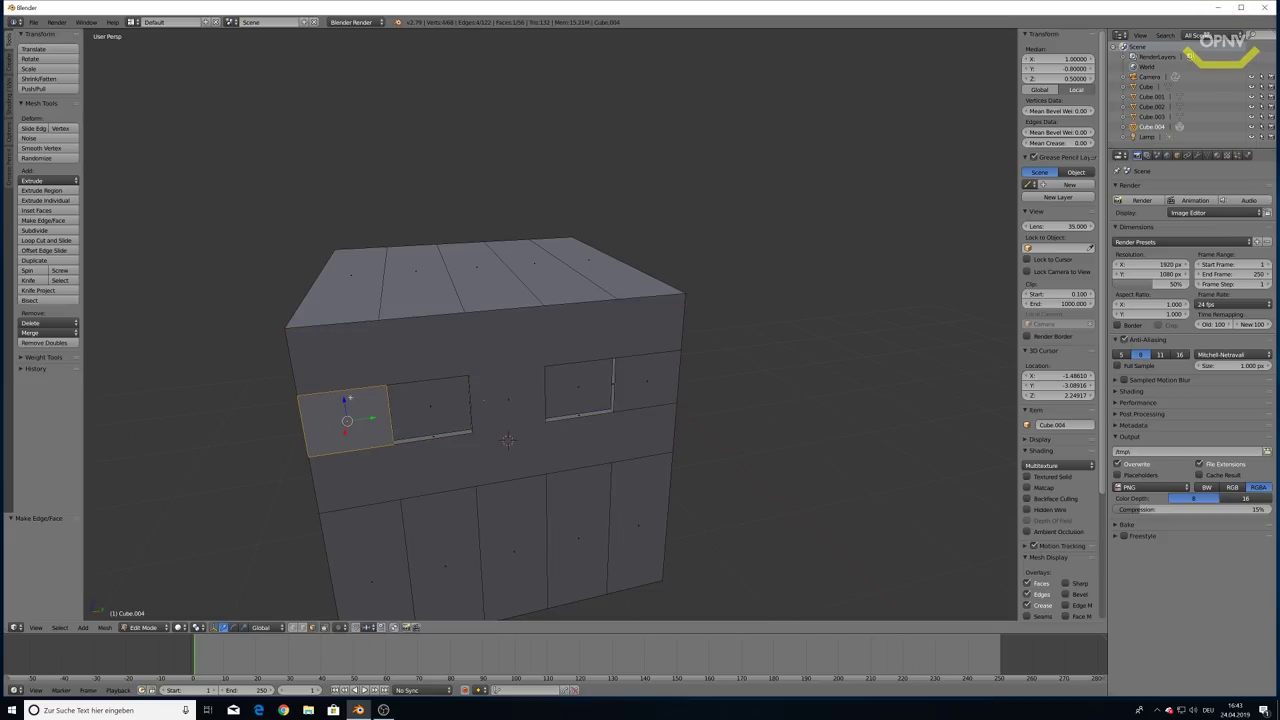
right_click(356, 408, "shift")
right_click(370, 464)
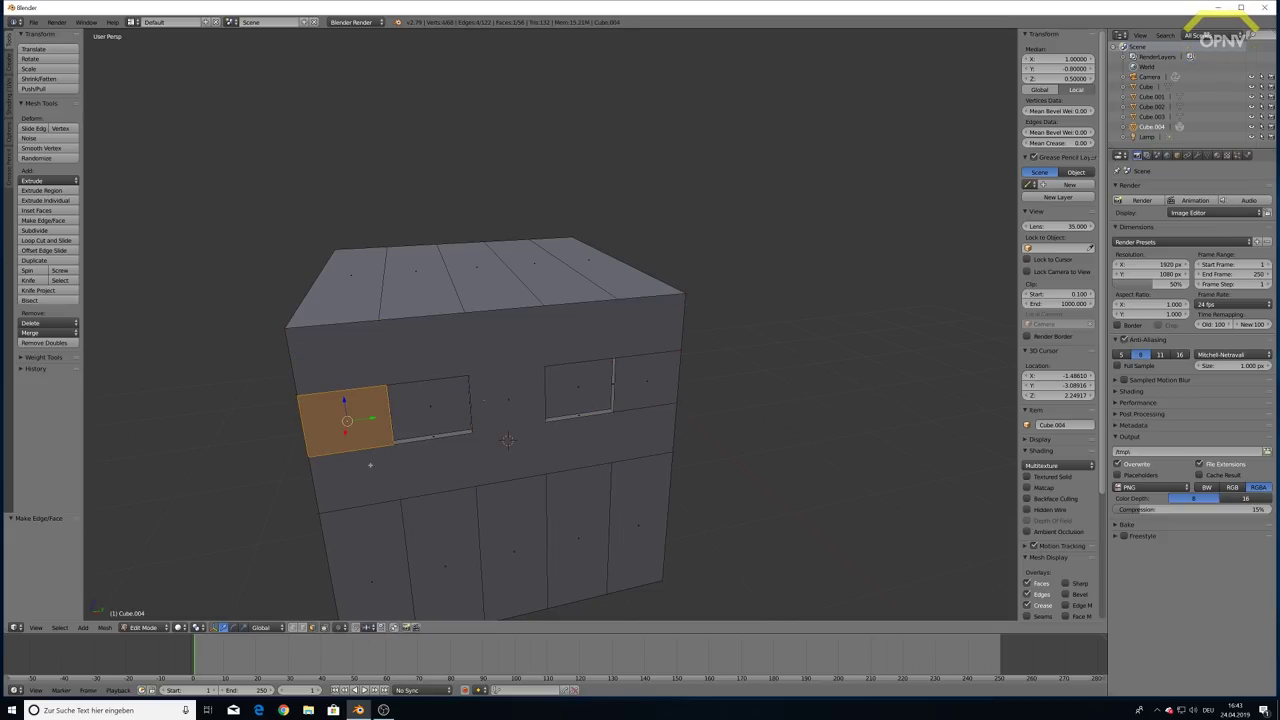
right_click(370, 464, "shift")
key("f")
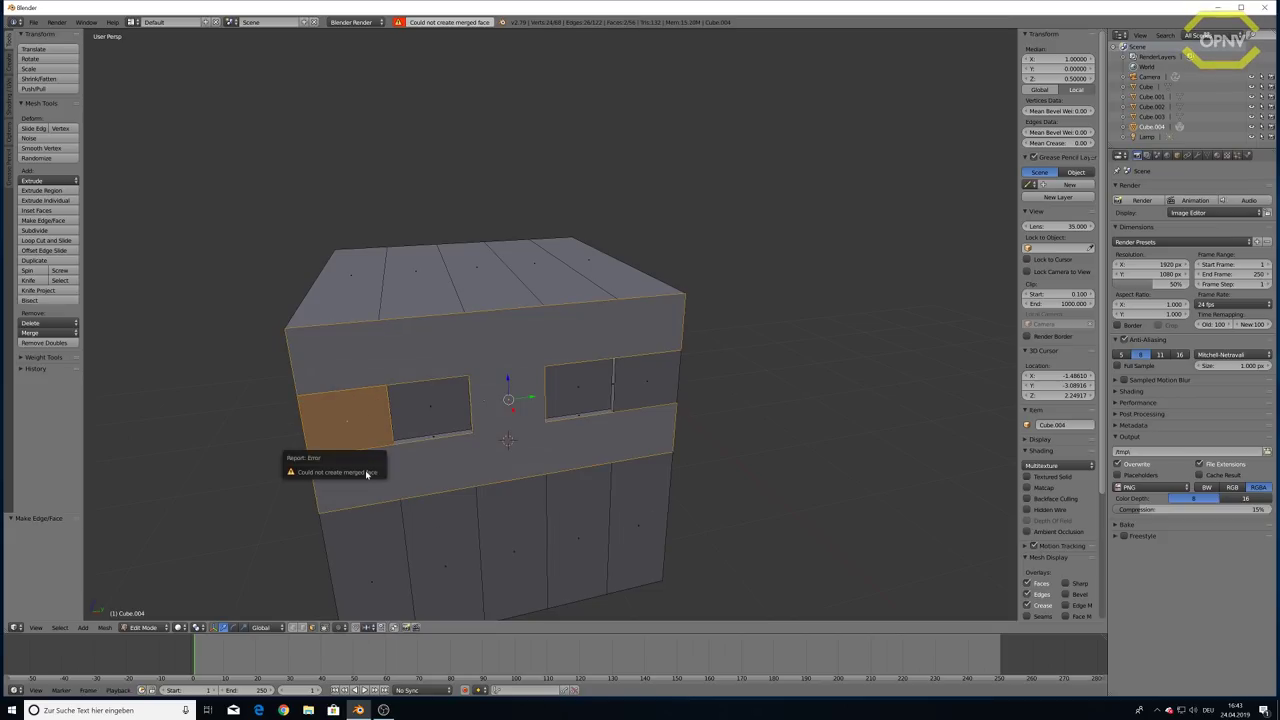
right_click(663, 379, "shift")
key("f")
key("a")
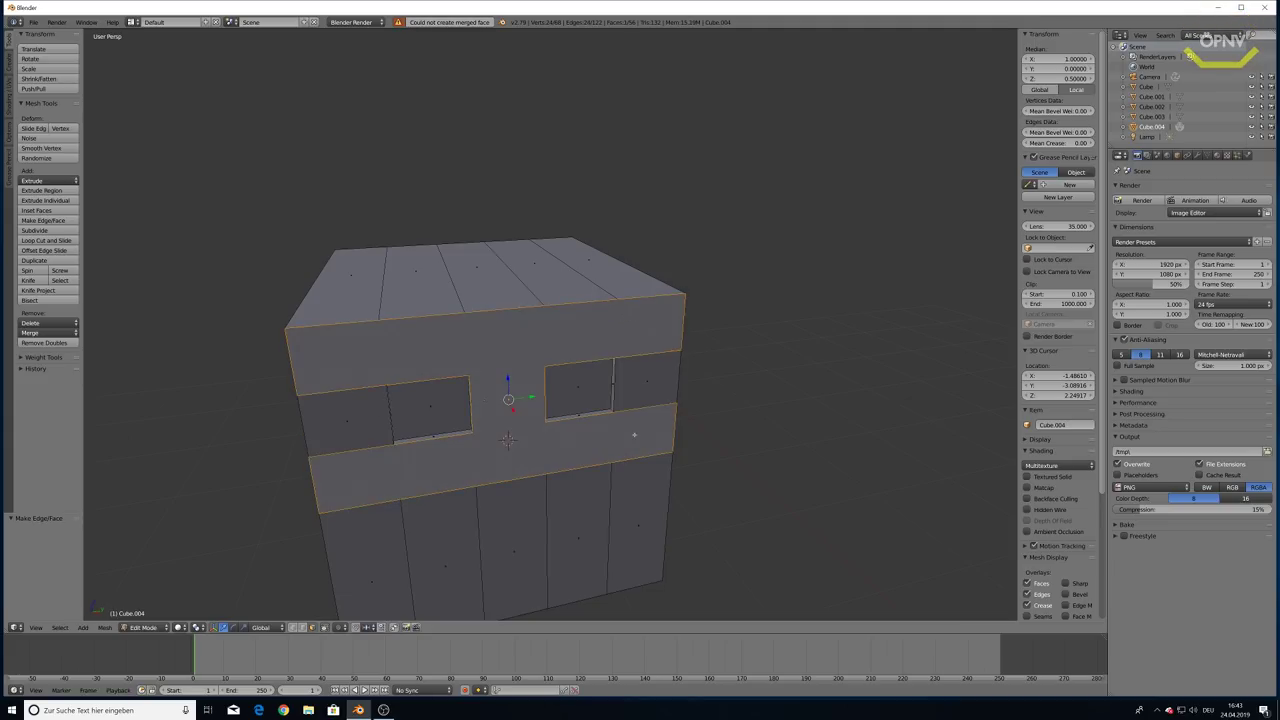
key("a")
middle_click_drag(633, 434, 544, 200)
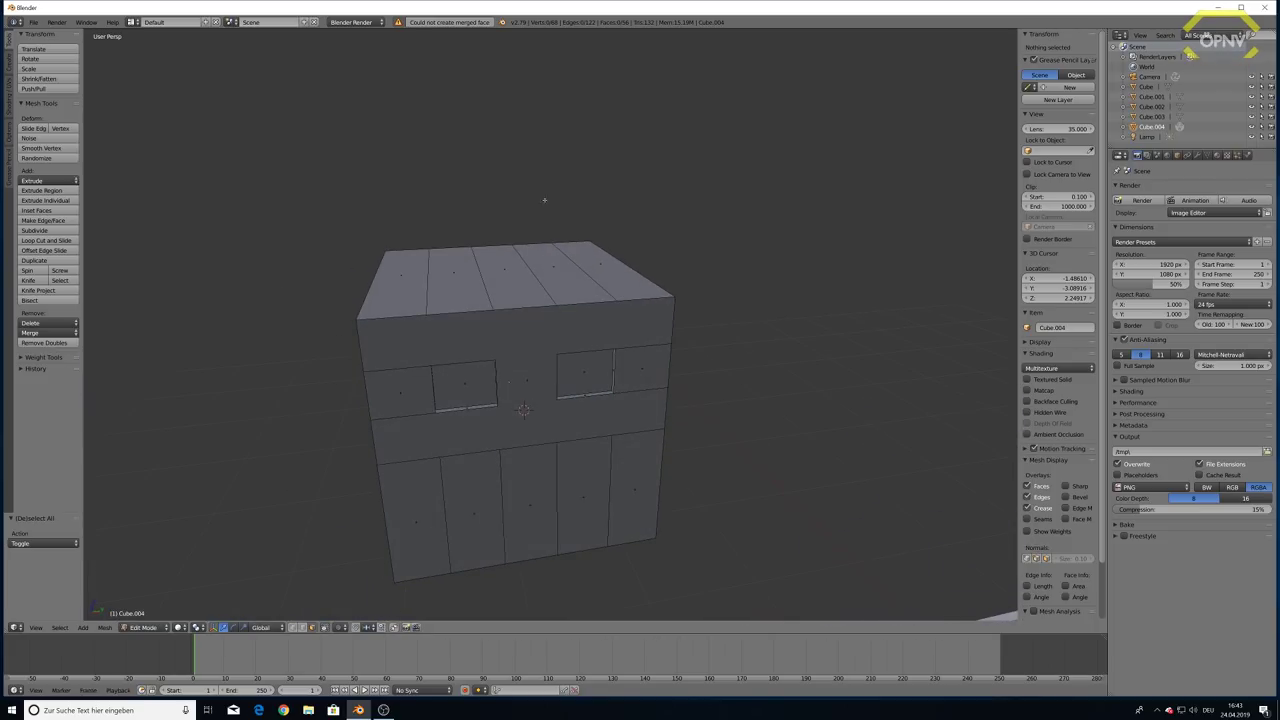
Inspect the windowed cube, return to Object Mode, and select the train's end cab
mouse_move(586, 449)
middle_mouse_down()
mouse_move(803, 309)
mouse_move(629, 434)
mouse_move(666, 403)
mouse_move(617, 427)
middle_mouse_up()
scroll(669, 409, "up", 2)
scroll(578, 413, "up", 3)
scroll(578, 413, "down", 4)
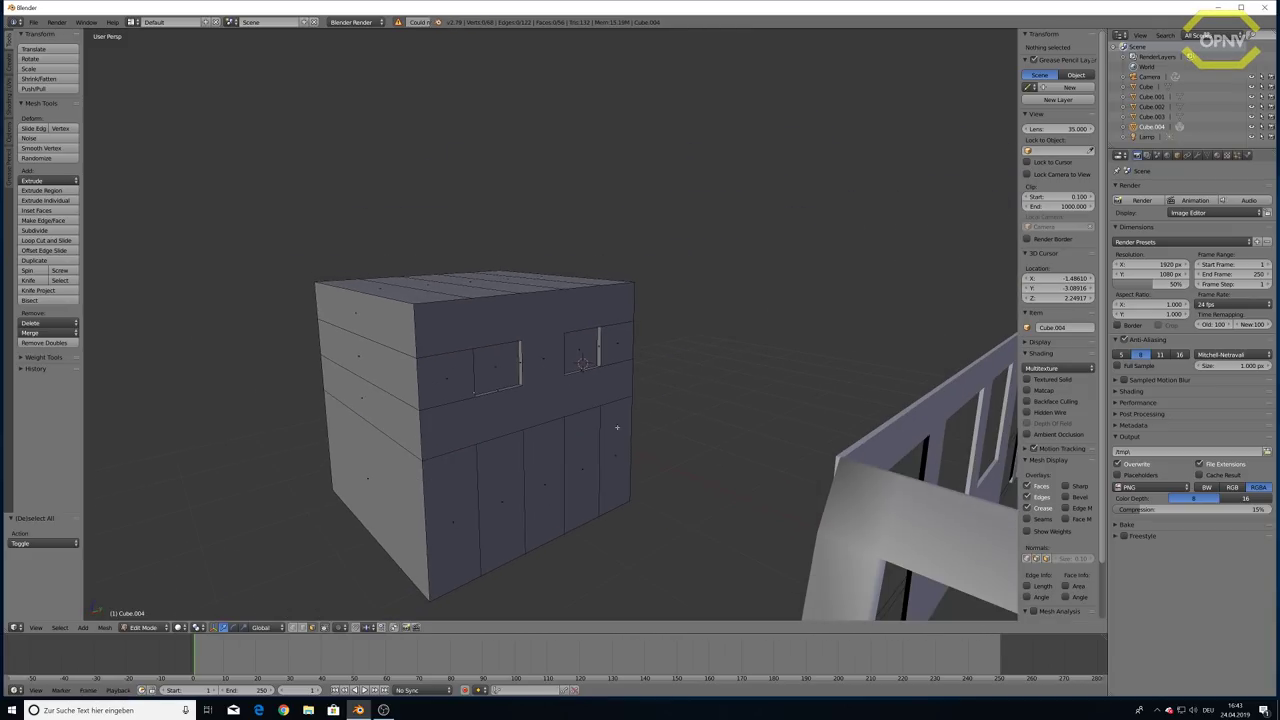
right_click(456, 381)
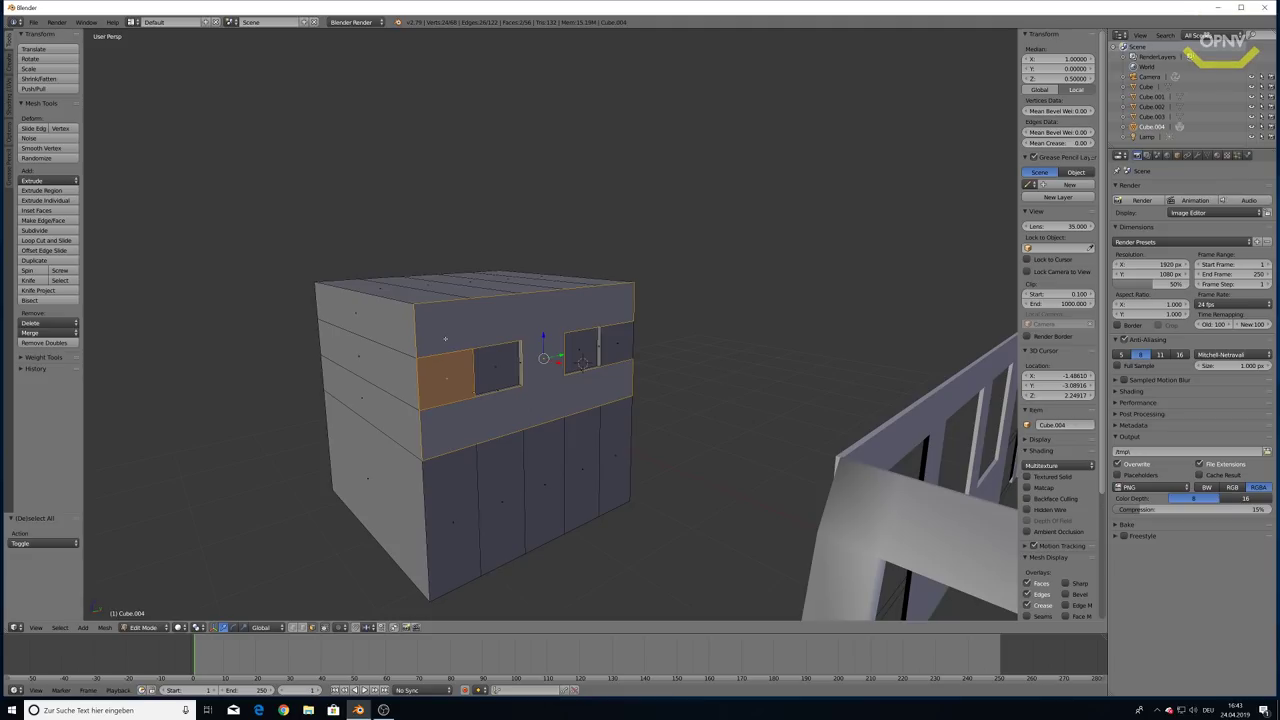
key("ctrl+shift+KP_Subtract")
scroll(665, 428, "down", 2)
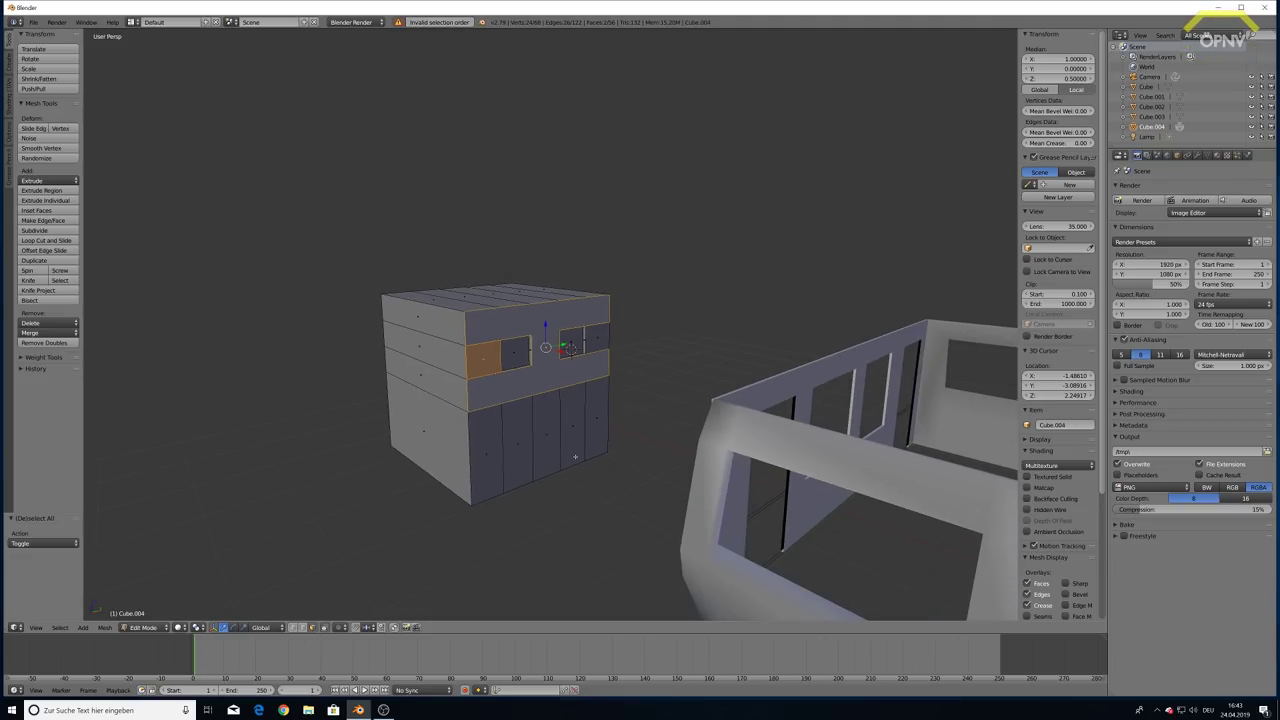
scroll(665, 428, "down", 2)
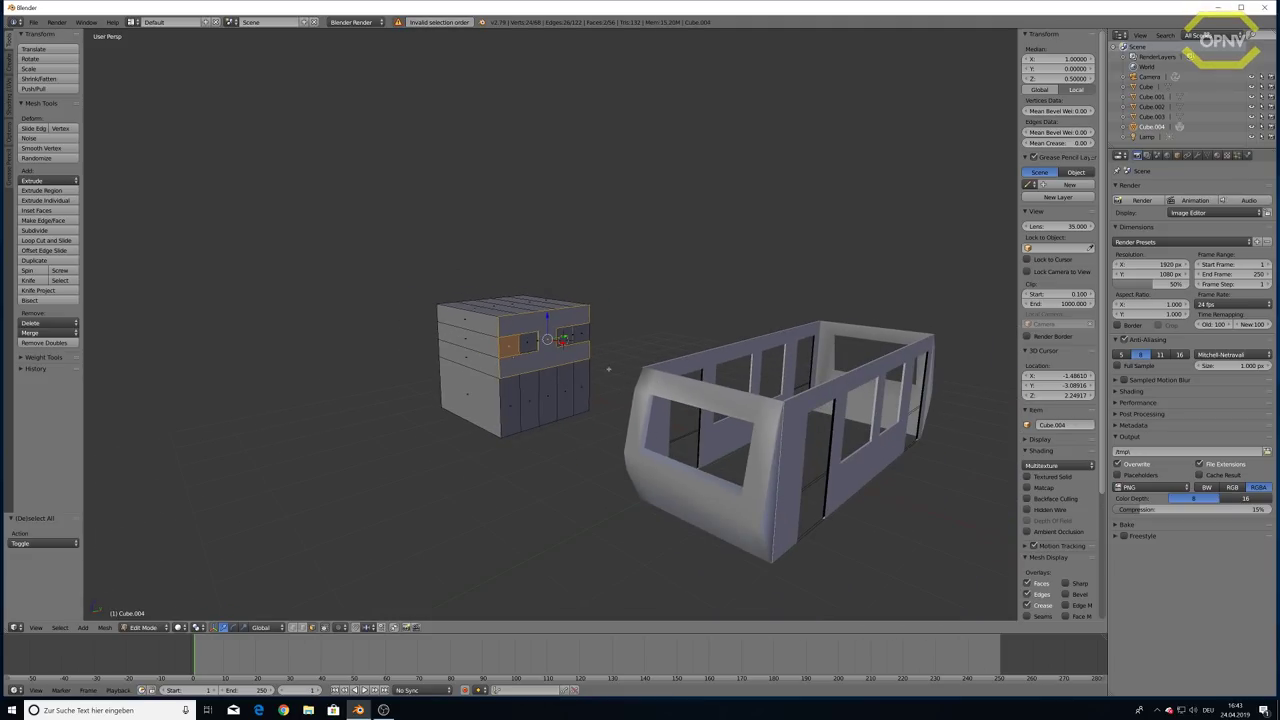
key("Tab")
right_click(566, 355)
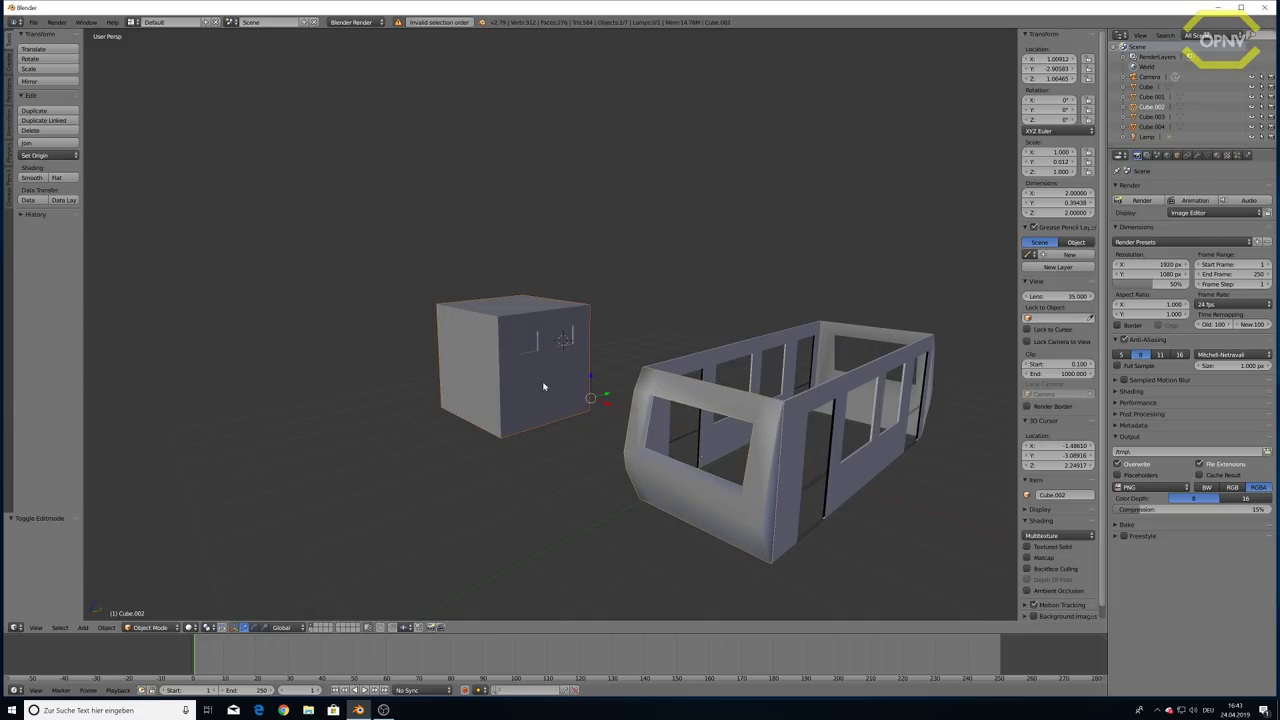
key("ctrl+j")
key("g")
key("y")
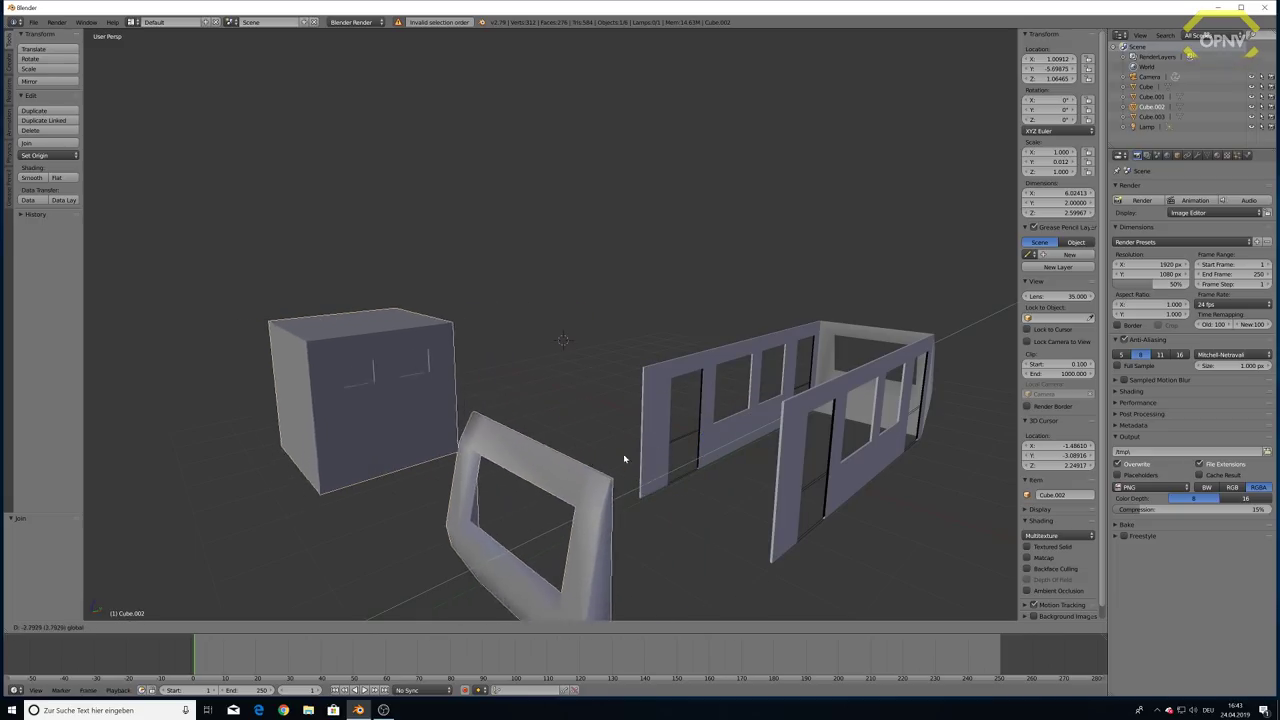
key("Escape")
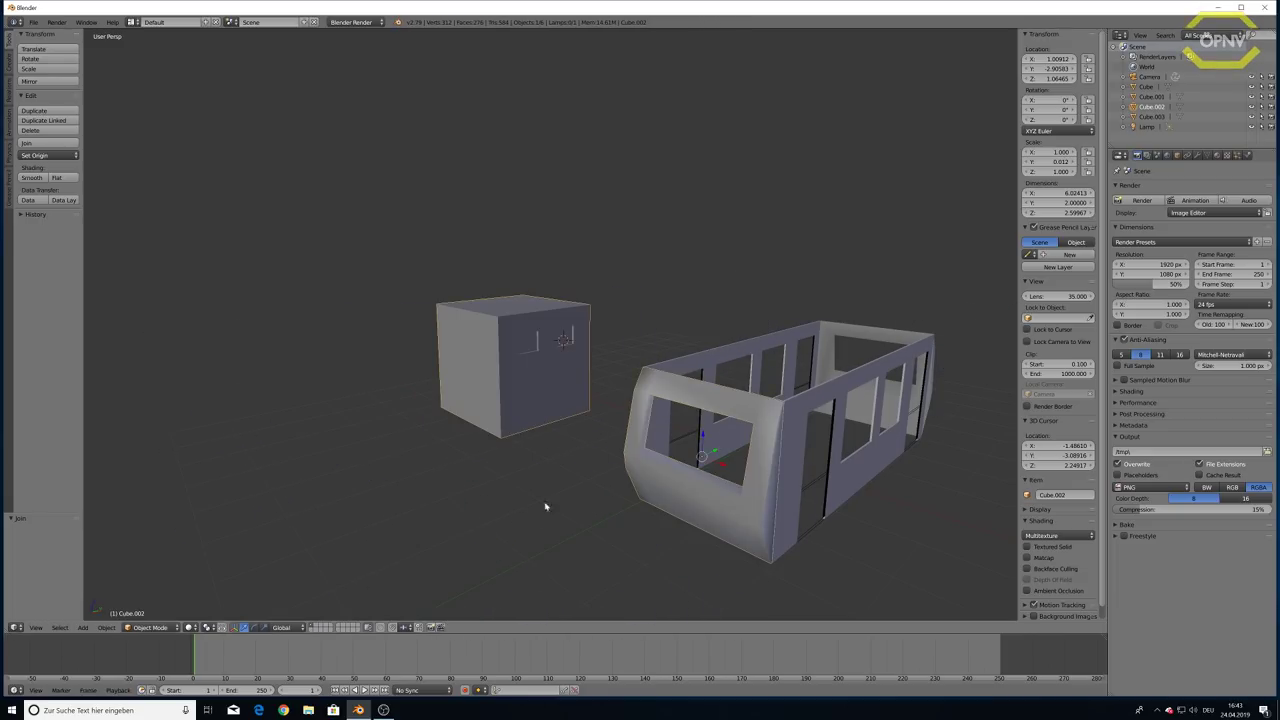
key("ctrl+z")
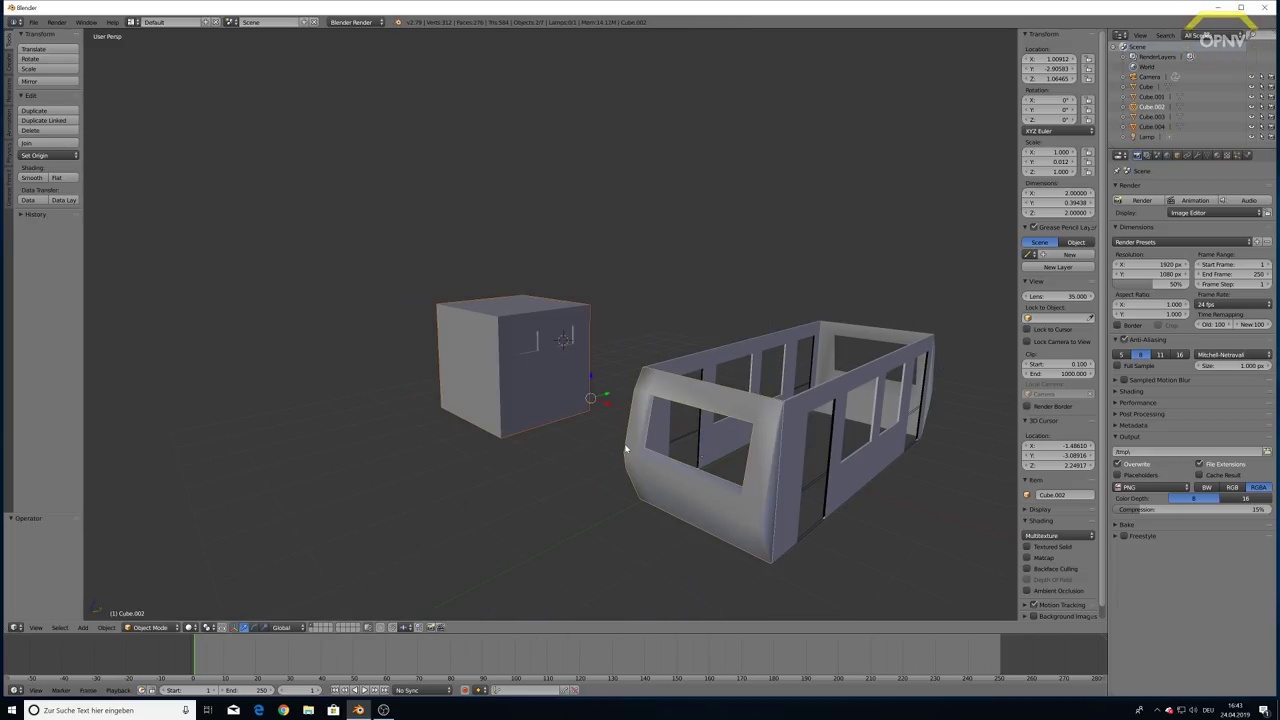
mouse_move(491, 569)
middle_mouse_down()
mouse_move(574, 483)
mouse_move(574, 497)
middle_mouse_up()
scroll(569, 497, "up", 3)
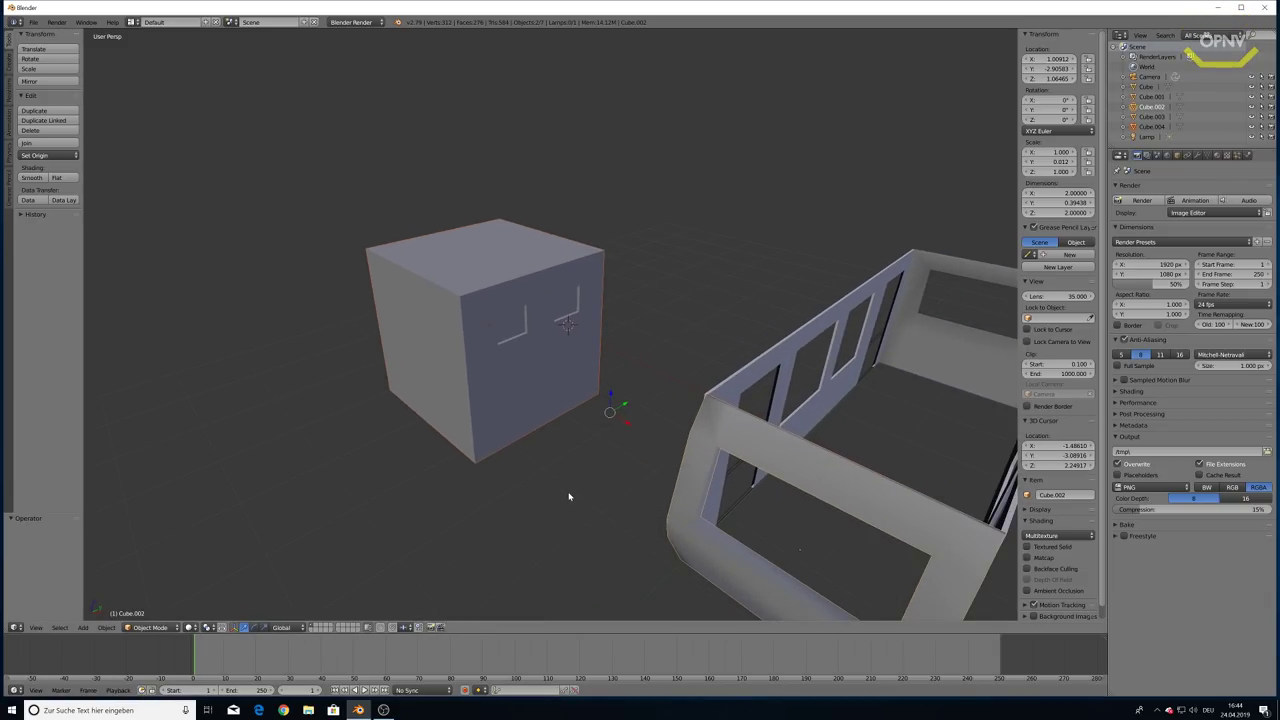
key("ctrl+z")
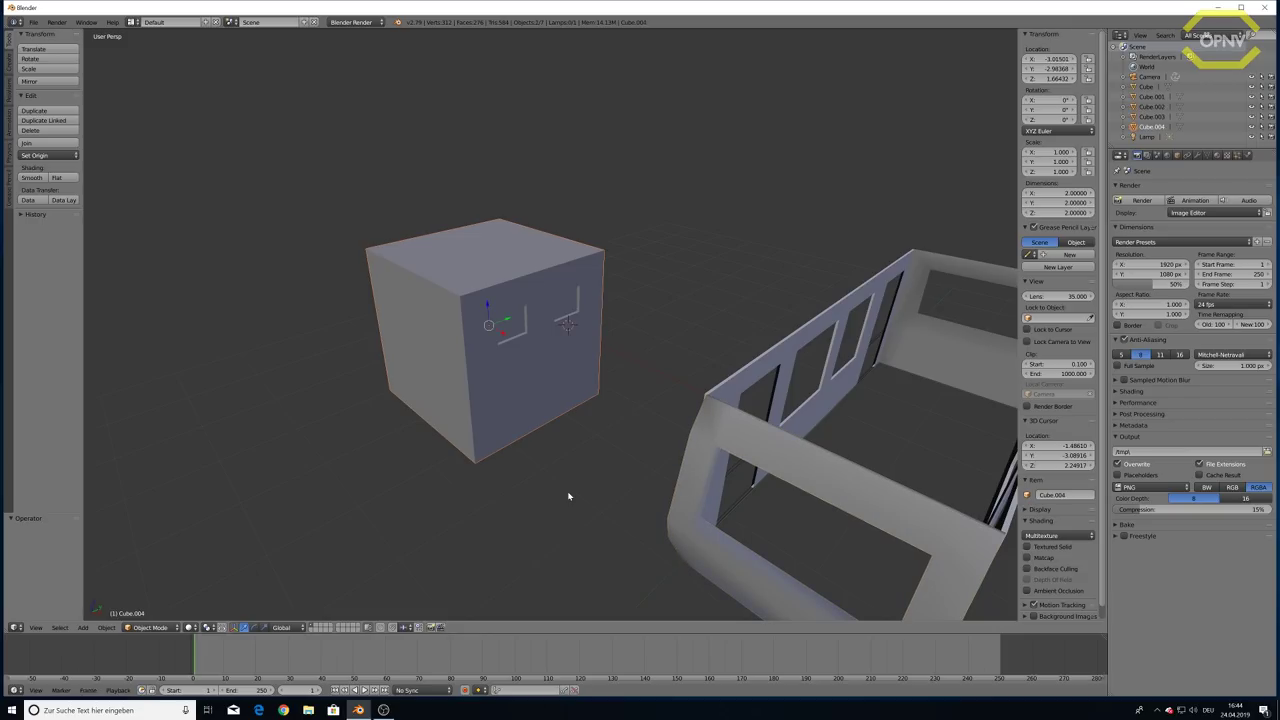
scroll(558, 495, "down", 2)
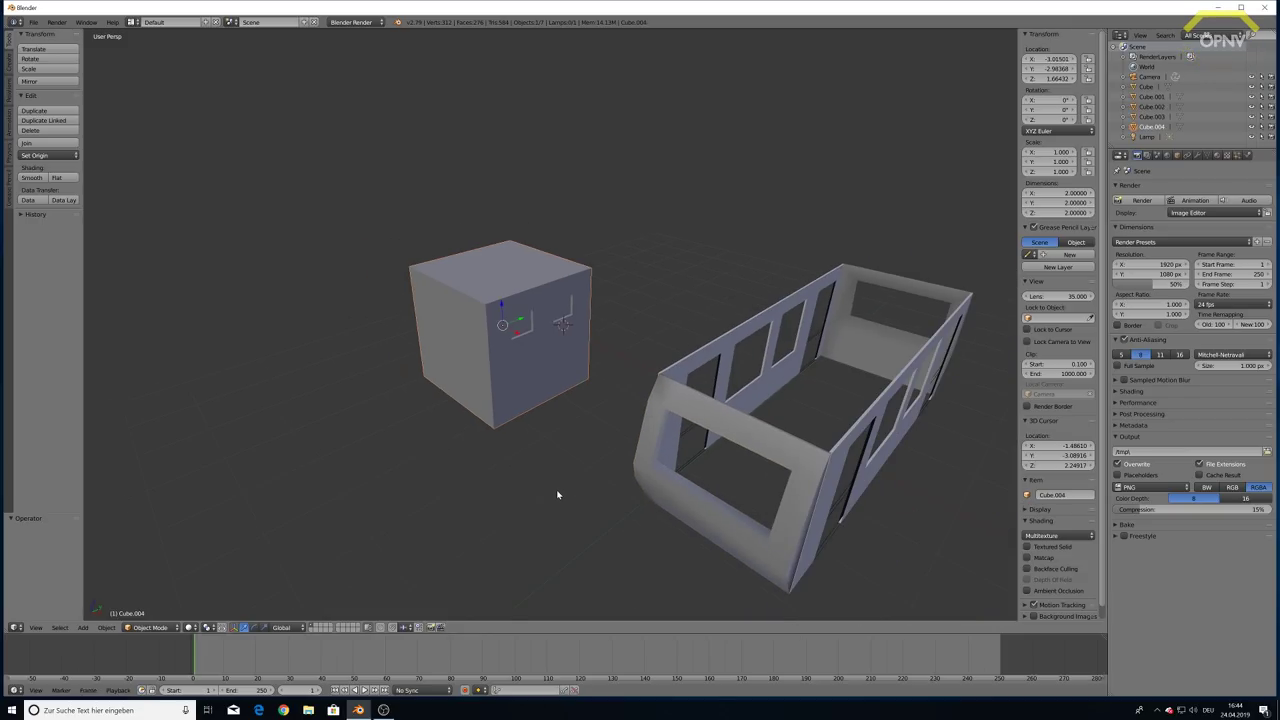
scroll(563, 491, "down", 1)
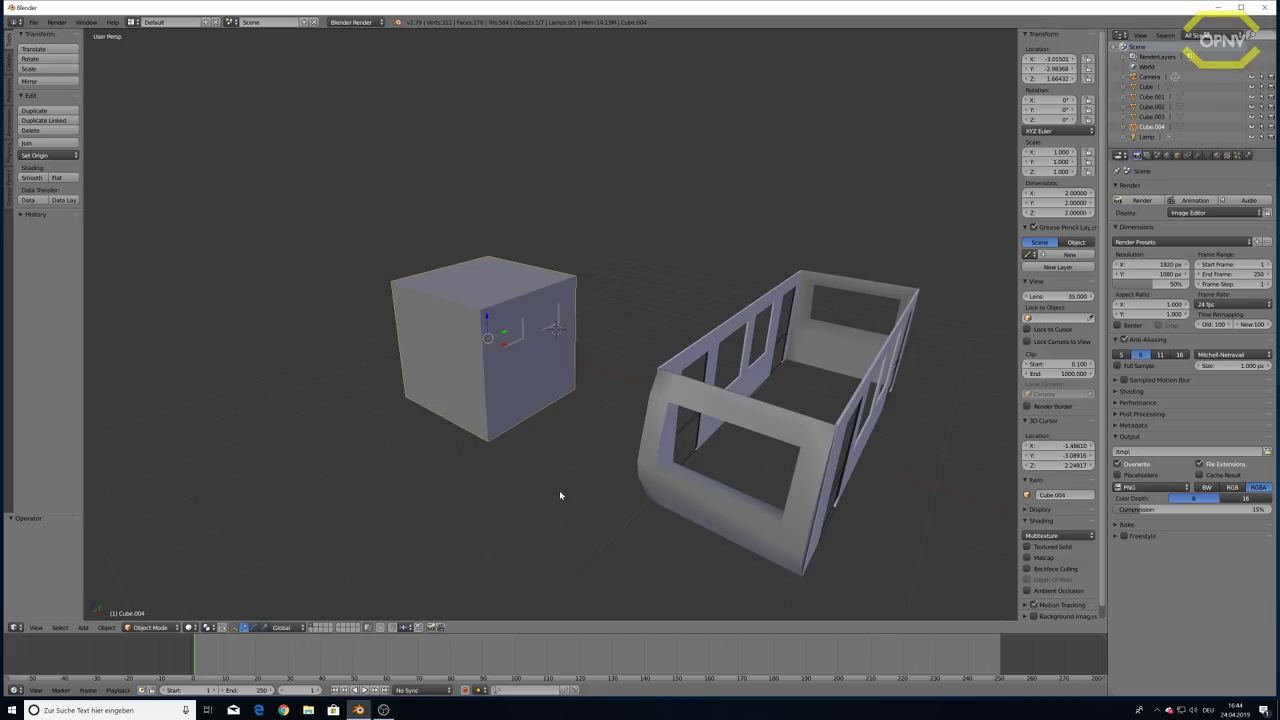
mouse_move(679, 498)
middle_mouse_down()
mouse_move(517, 403)
mouse_move(509, 437)
mouse_move(686, 451)
middle_mouse_up()
scroll(471, 400, "up", 2)
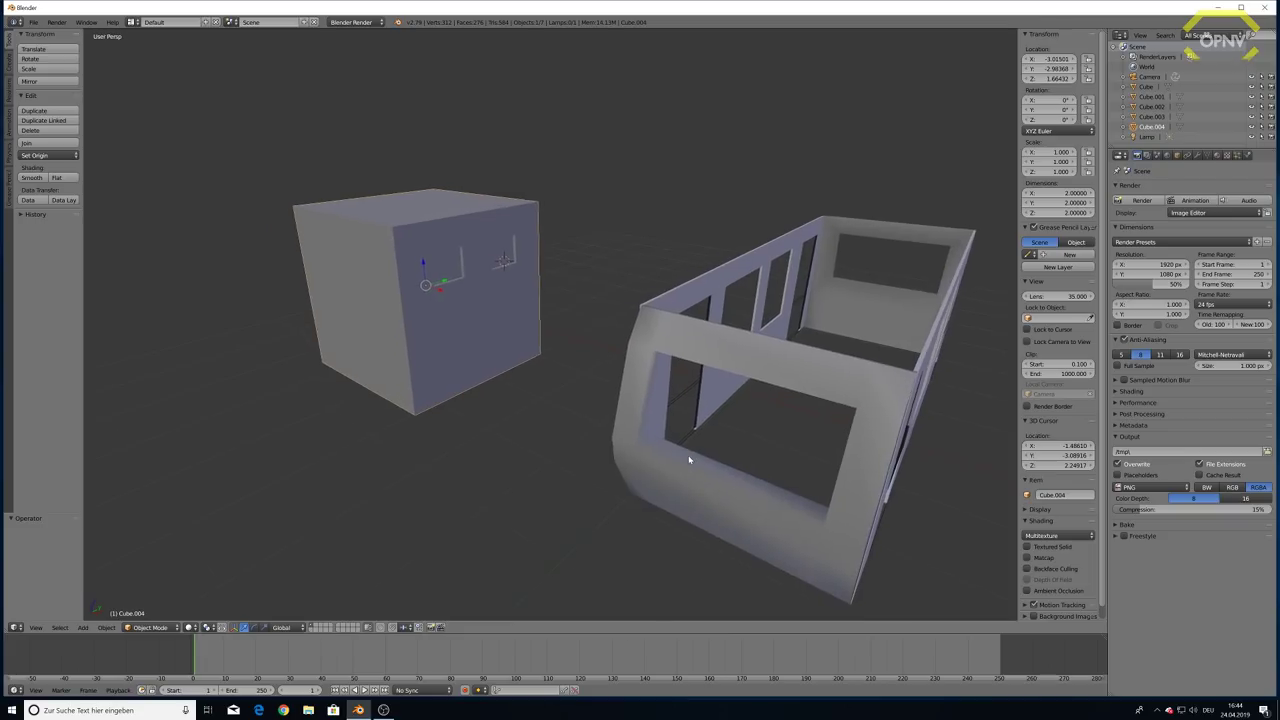